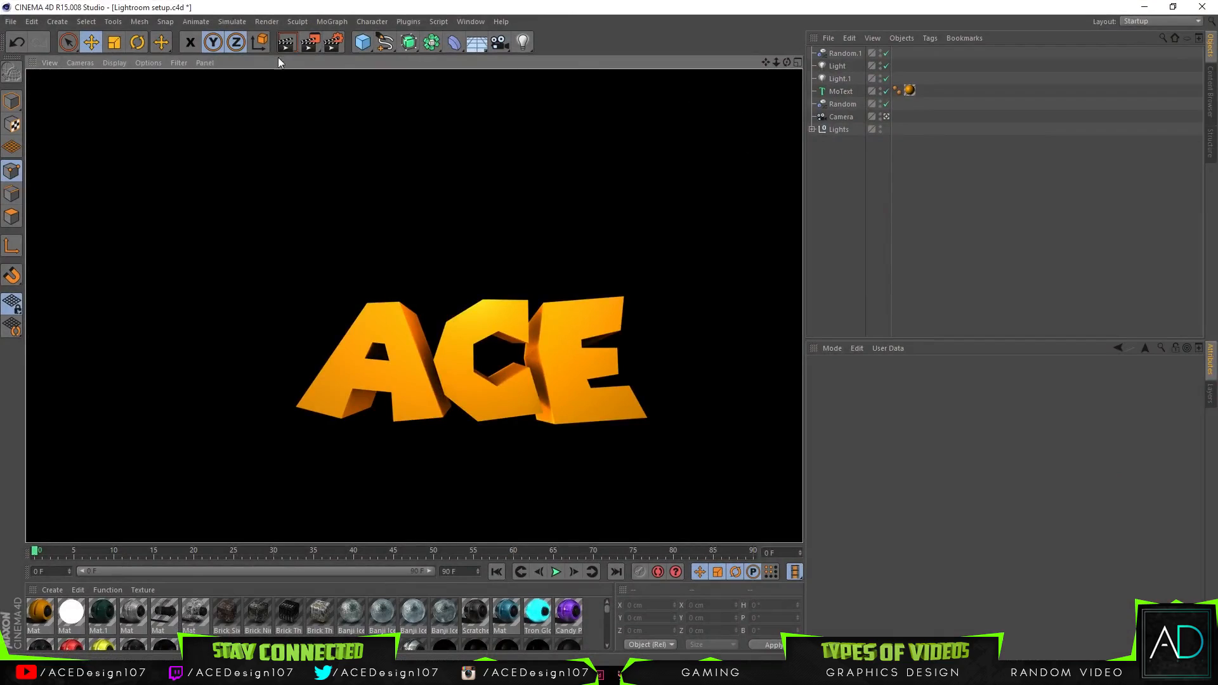
Step: Inspect the MoText object's text field and preview the ACE text as a render in the viewport
left_click(69, 39)
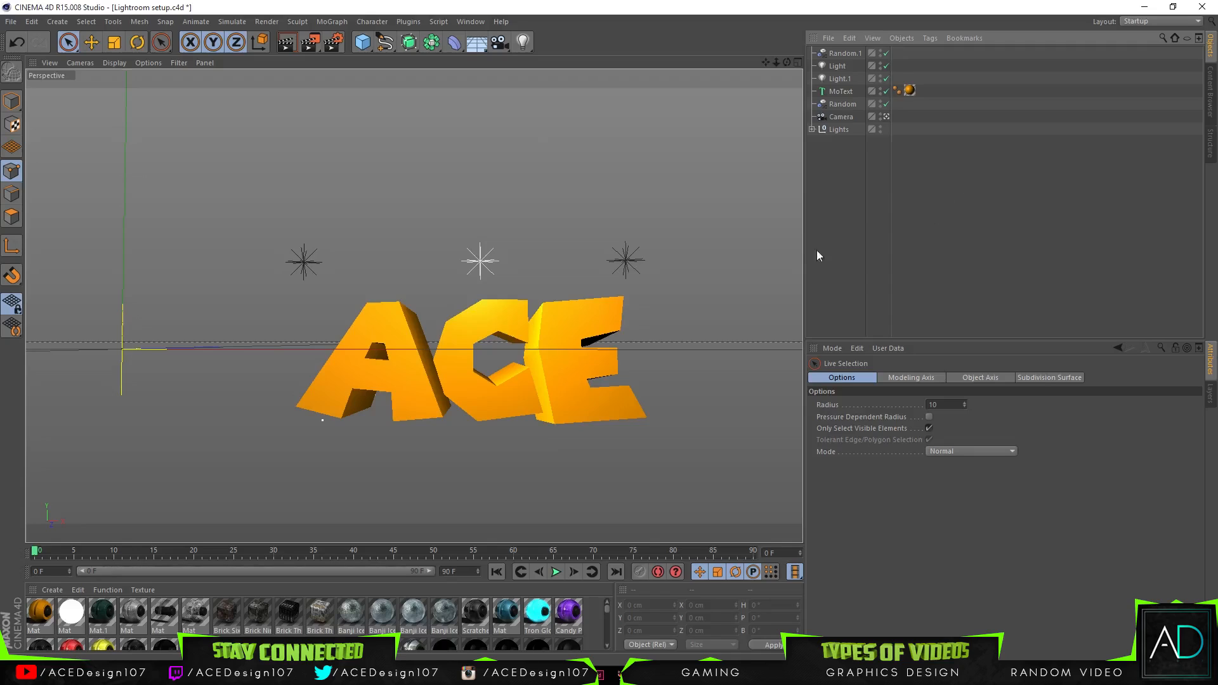
left_click(841, 92)
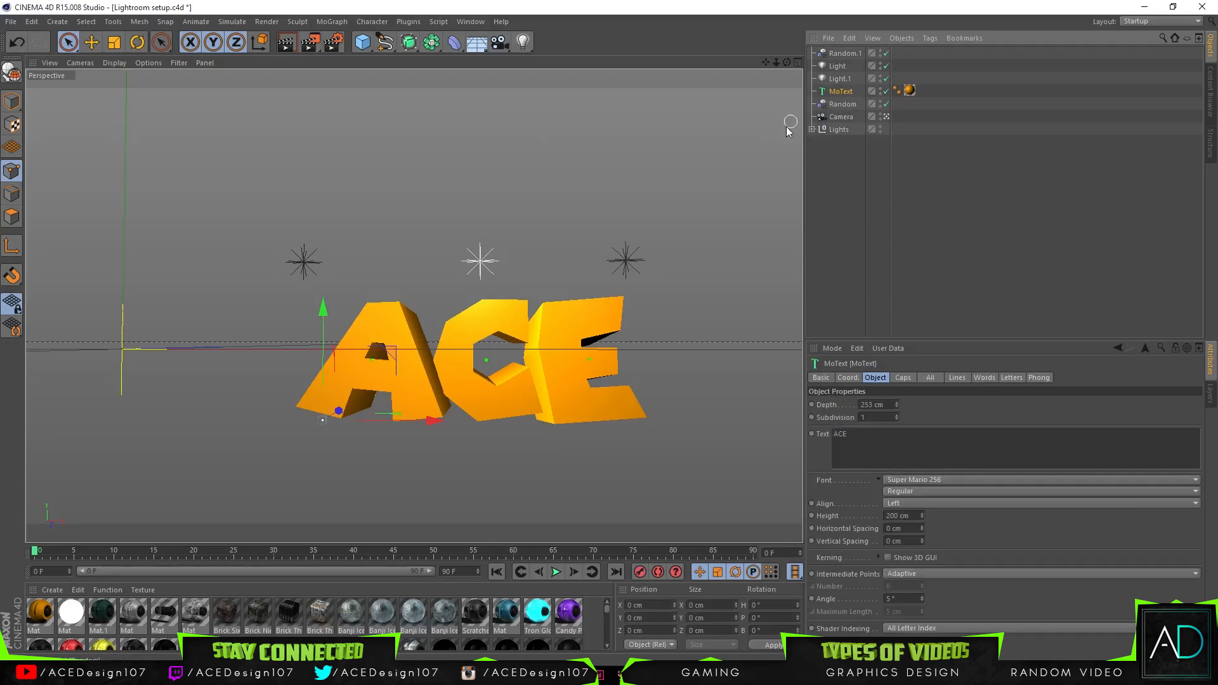
left_click(887, 431)
left_click_drag(873, 434, 764, 424)
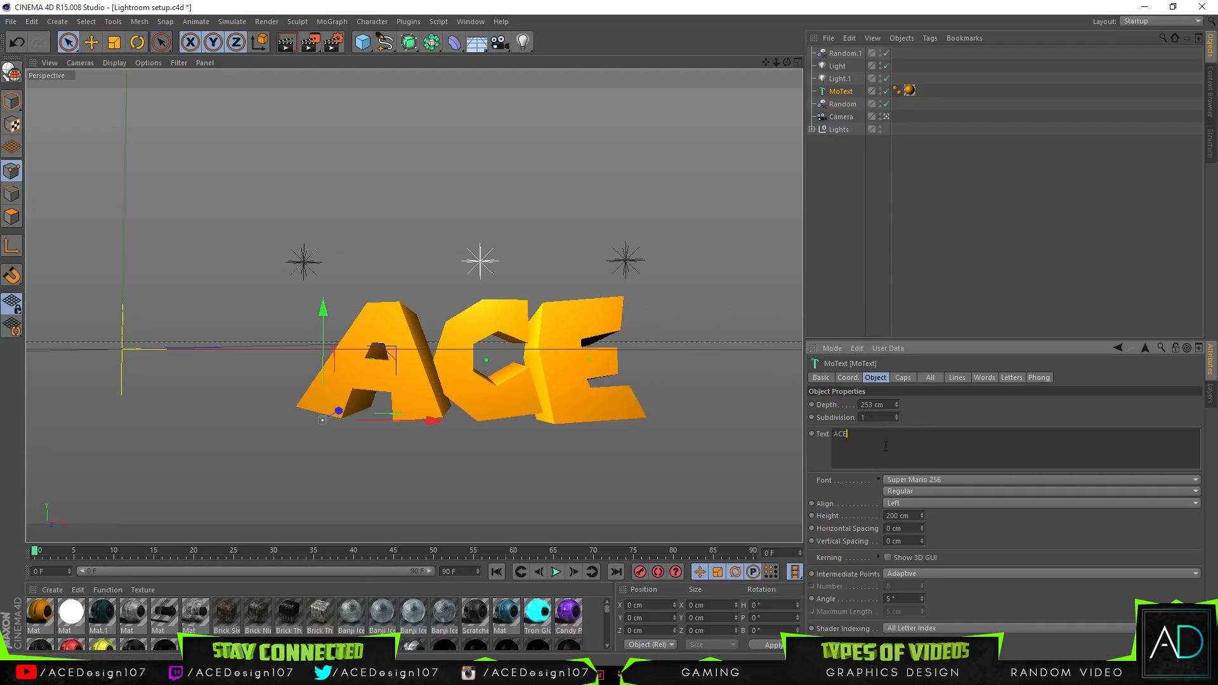
left_click(295, 46)
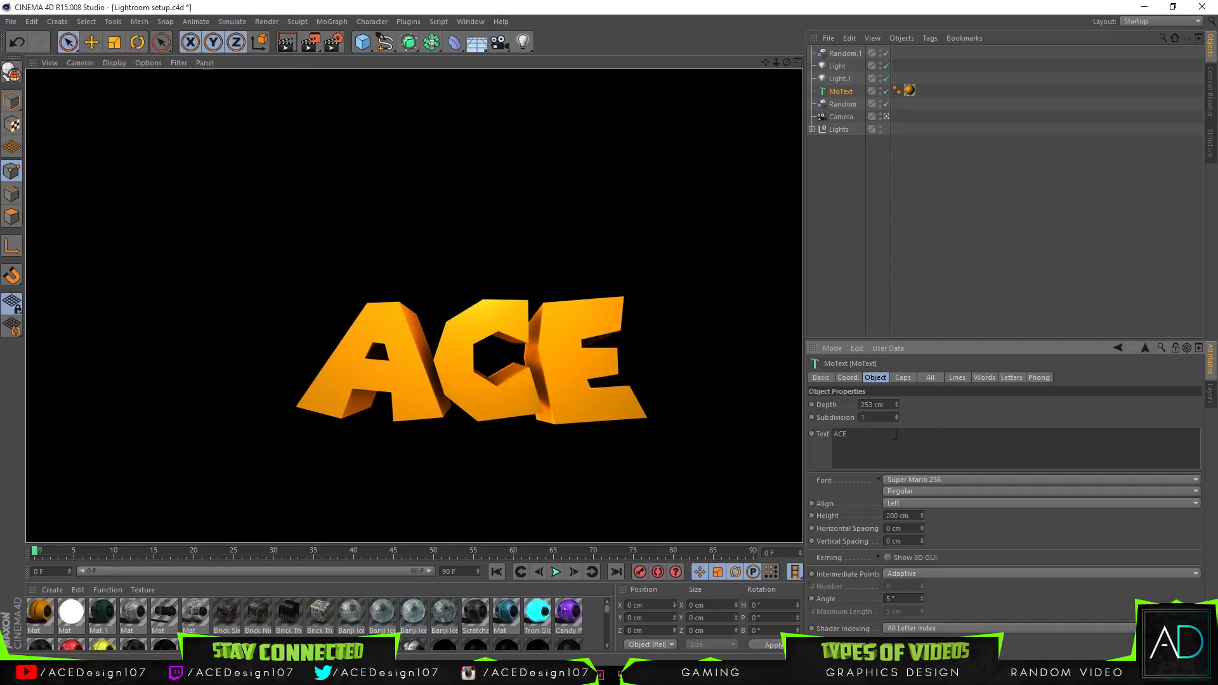
Step: Set the font of the ACE MoText object to Super Mario 256
left_click(851, 142)
left_click(841, 92)
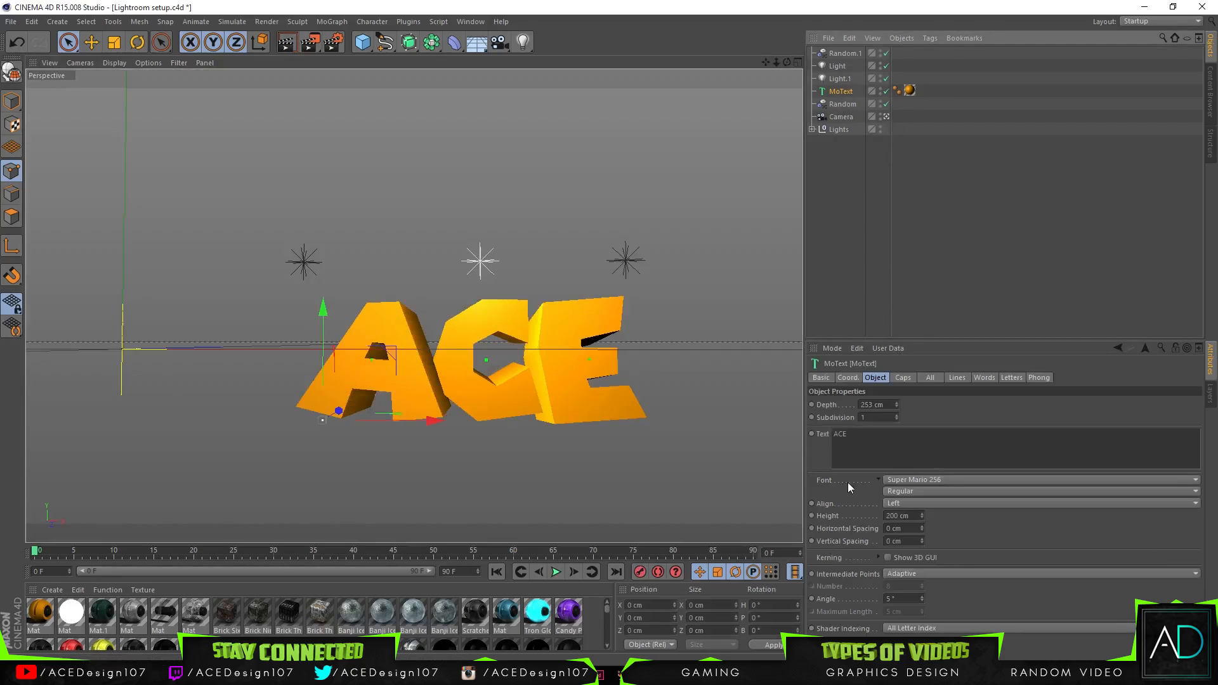
left_click_drag(853, 434, 752, 431)
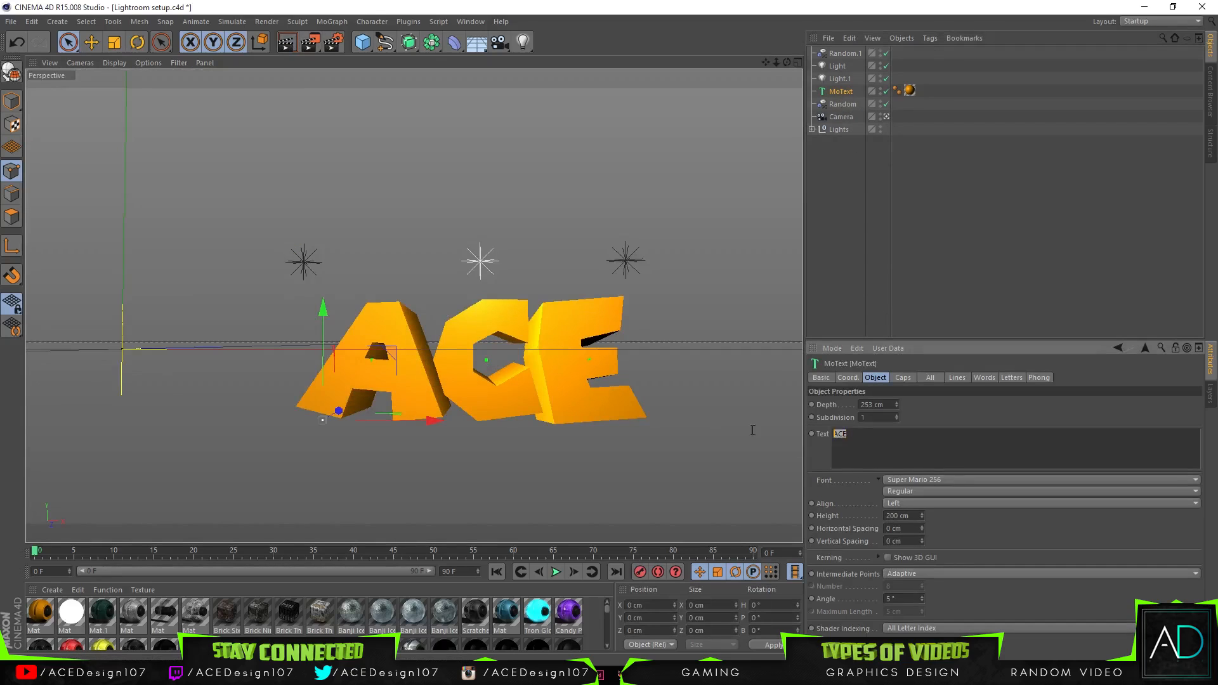
left_click(942, 478)
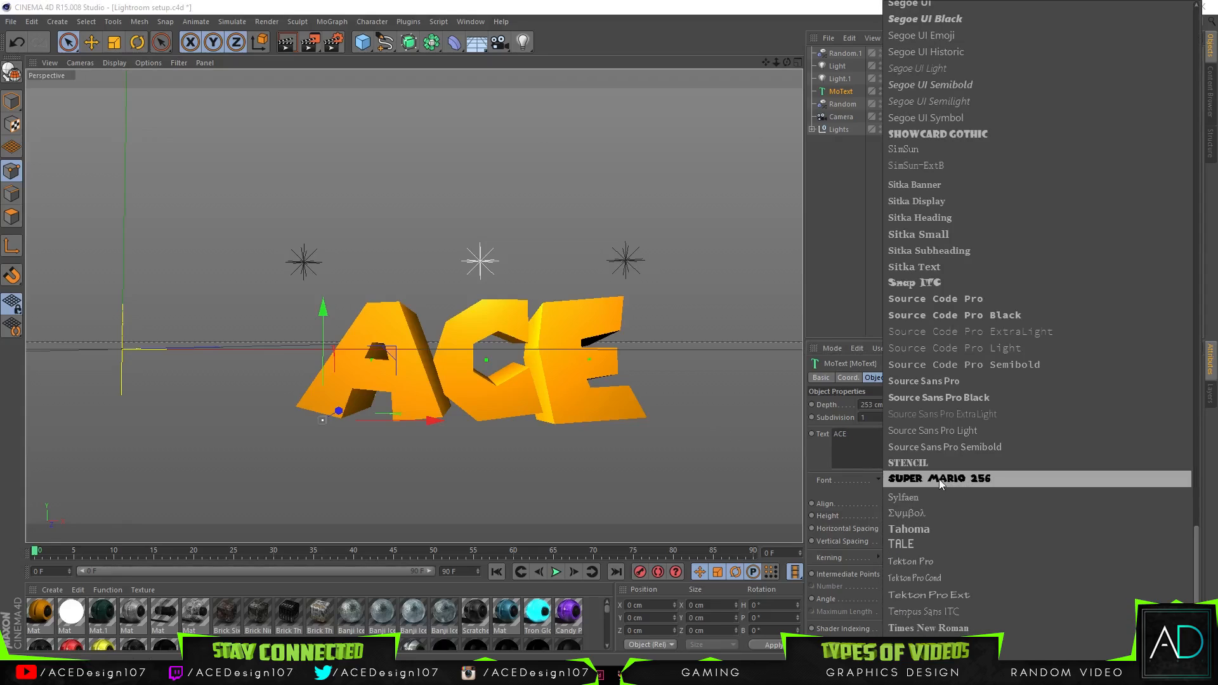
left_click(1005, 482)
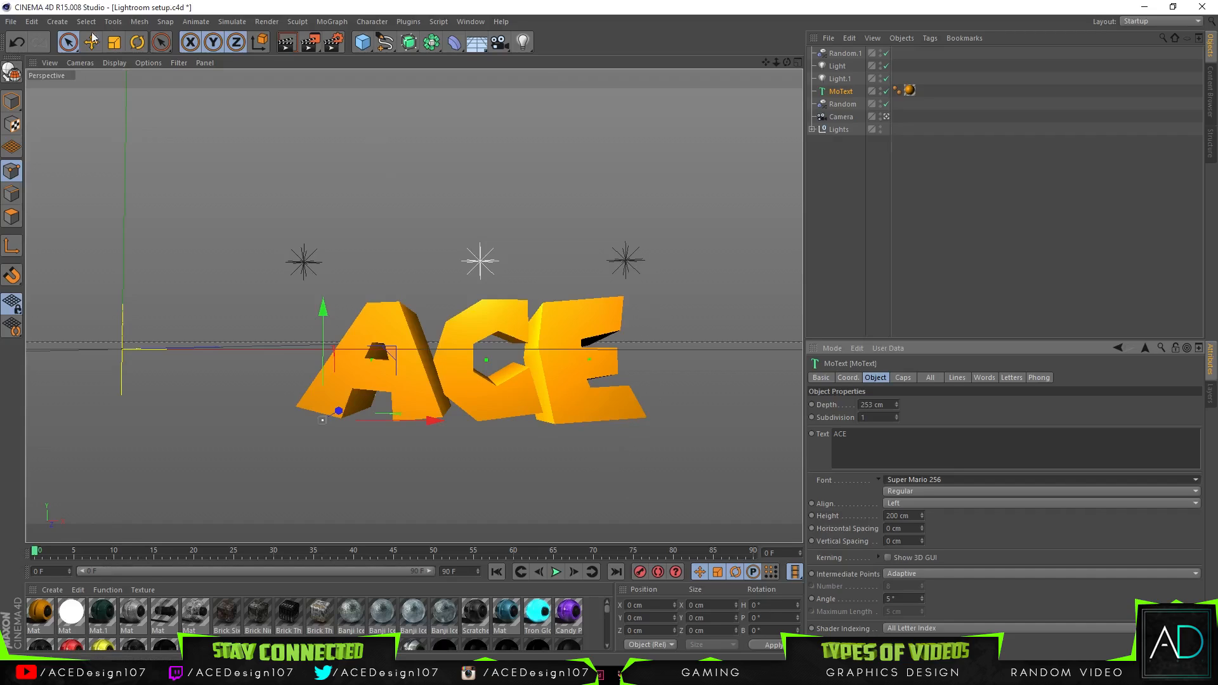
Step: Open the render settings' save options and browse to the BRAH folder on Local Disk (D:) for the output file
left_click(12, 24)
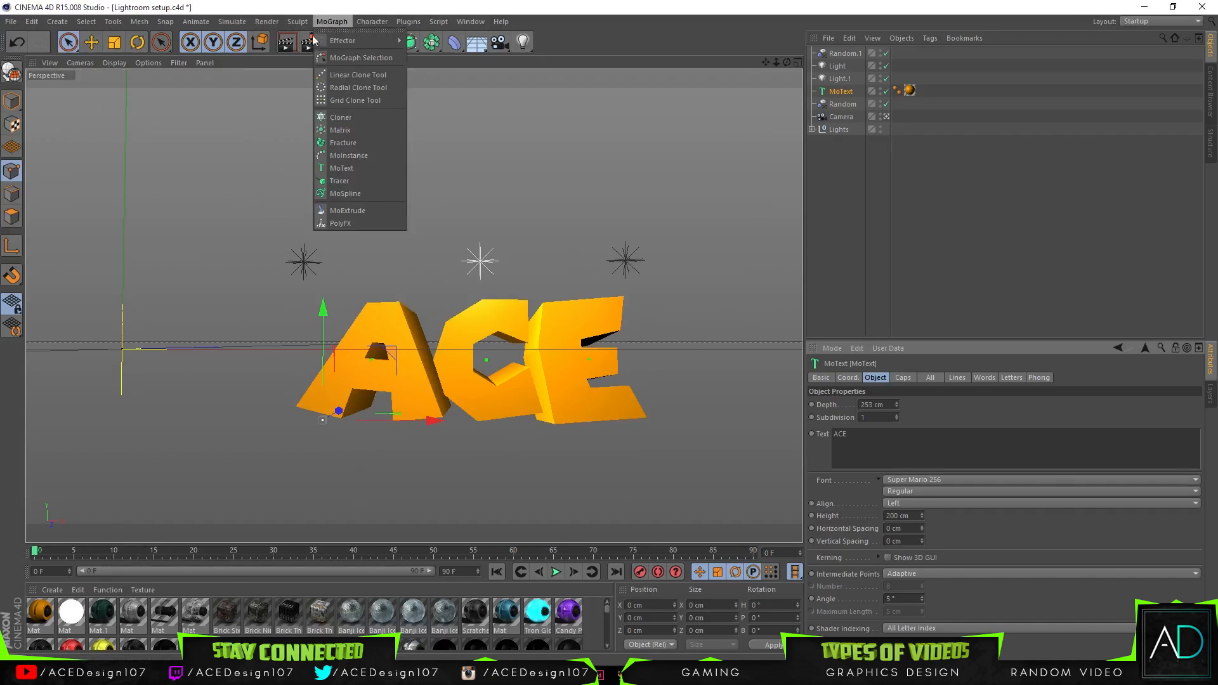
left_click(333, 42)
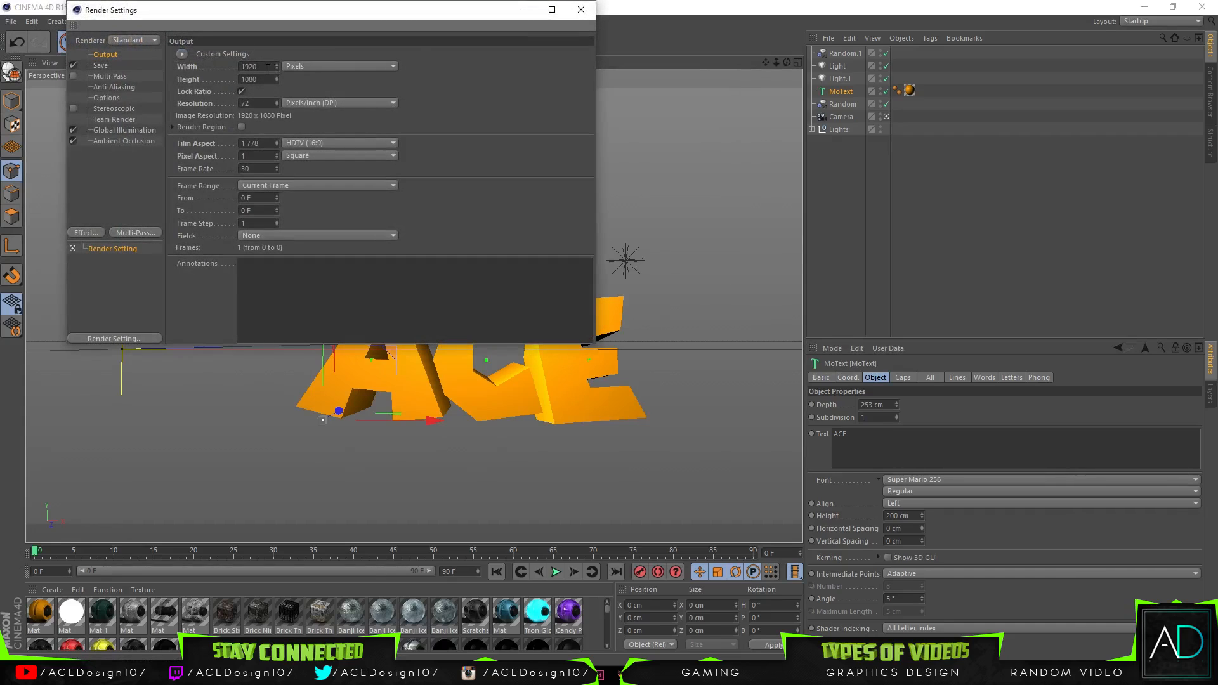
left_click(102, 64)
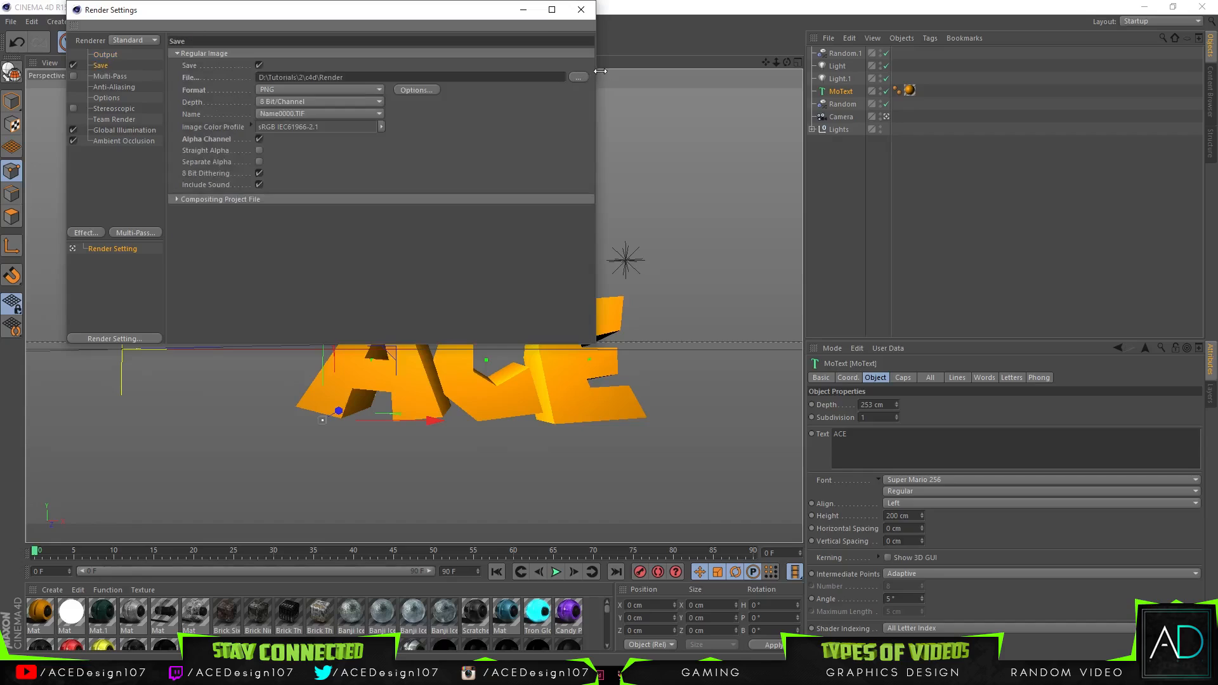
left_click(578, 77)
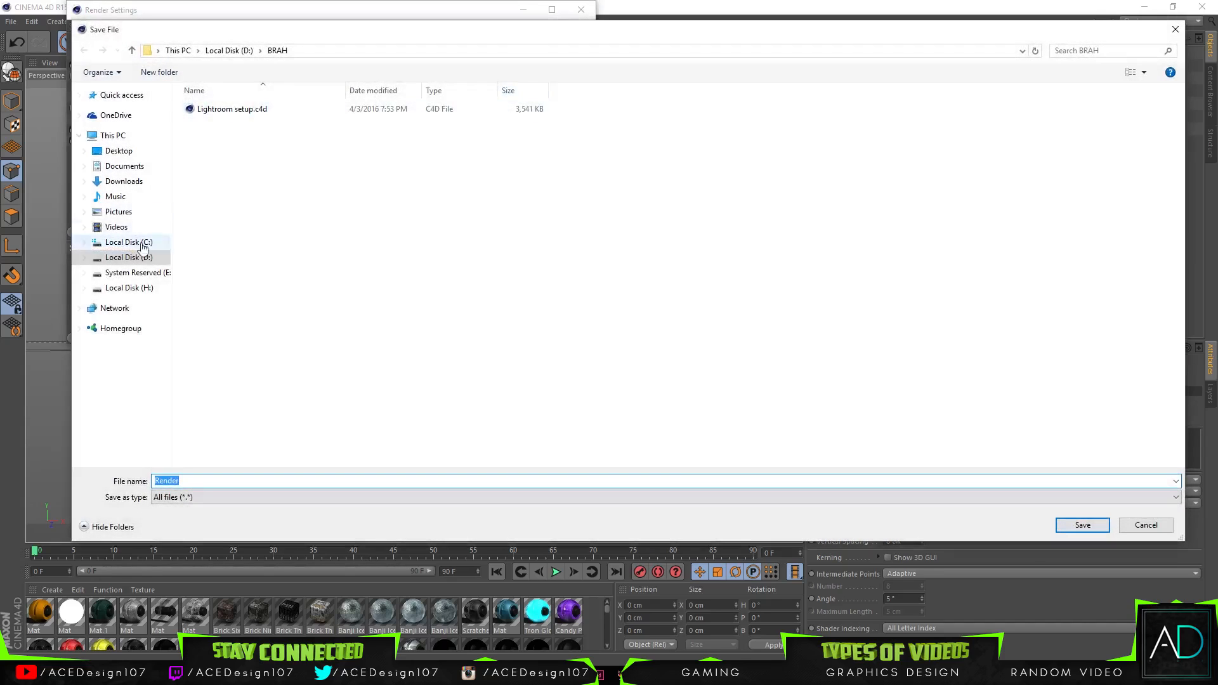
left_click(124, 259)
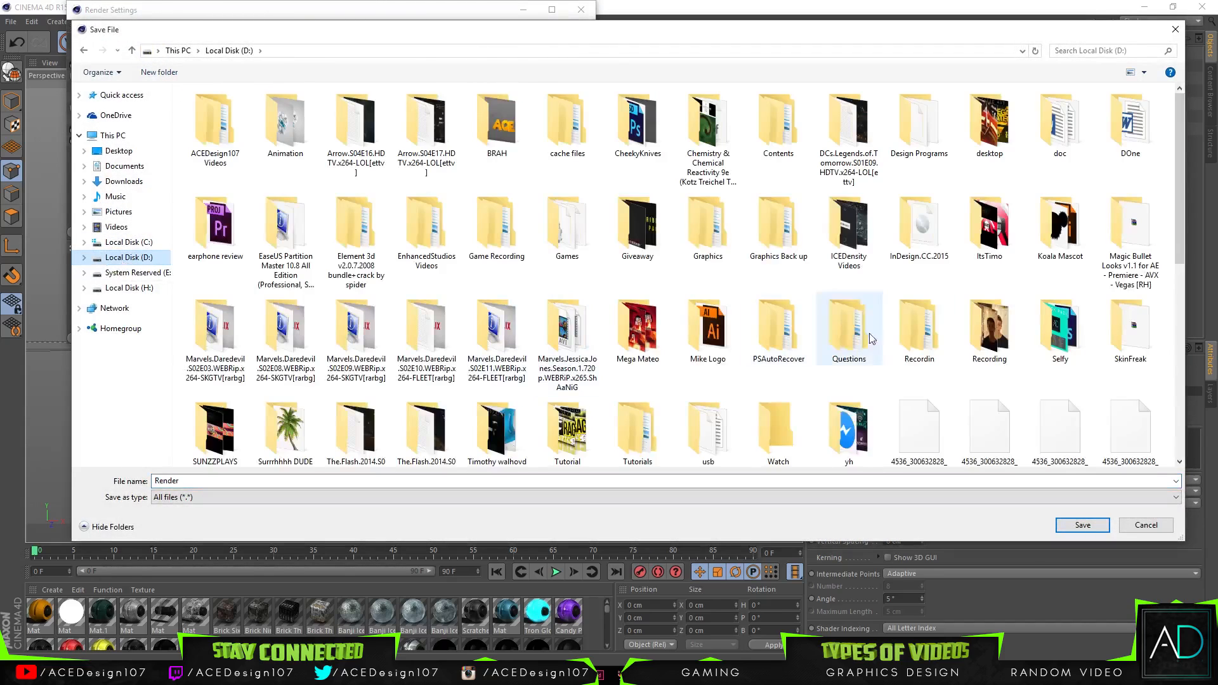
scroll(719, 303, "down", 5)
scroll(381, 285, "up", 5)
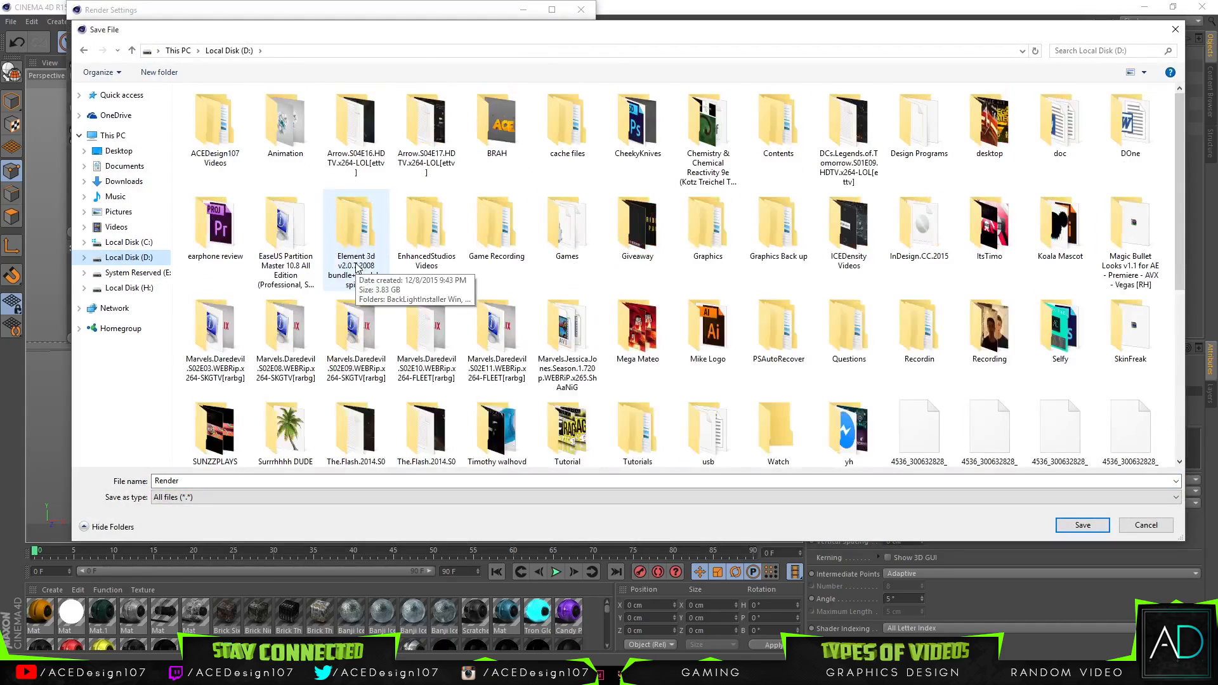
double_click(490, 147)
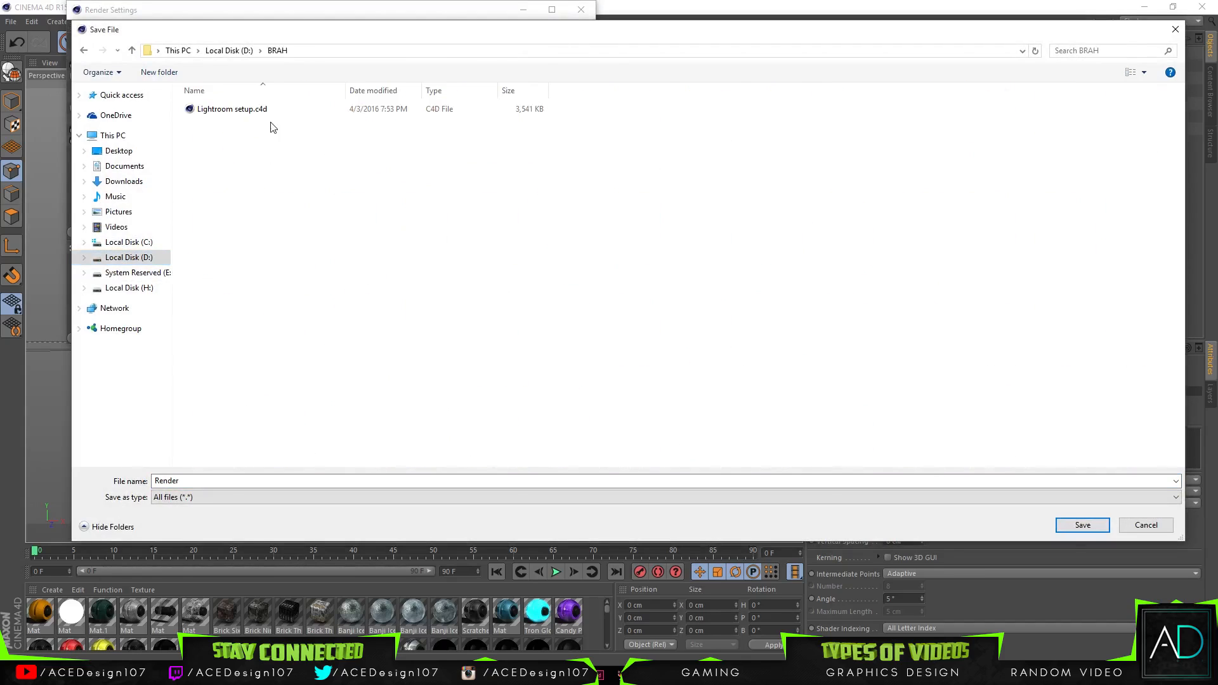
Step: Create a folder named Render inside BRAH and set the output file there as Render
left_click(164, 74)
type("Render")
key("Return")
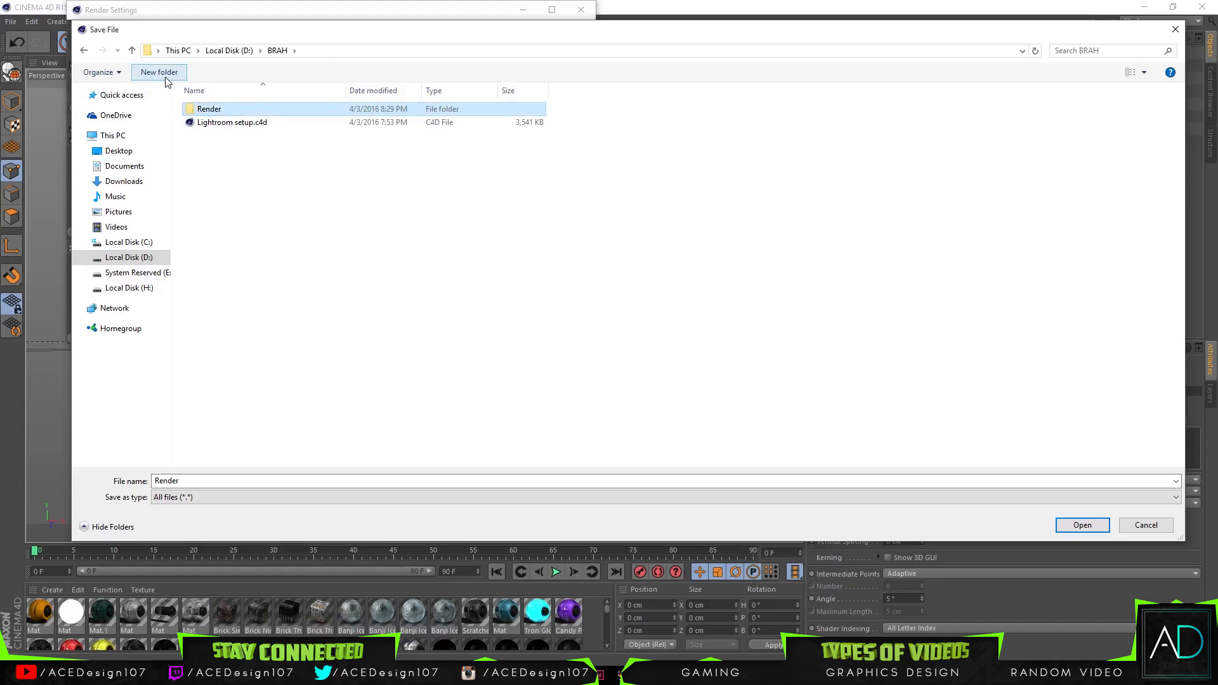
key("Return")
left_click(1083, 525)
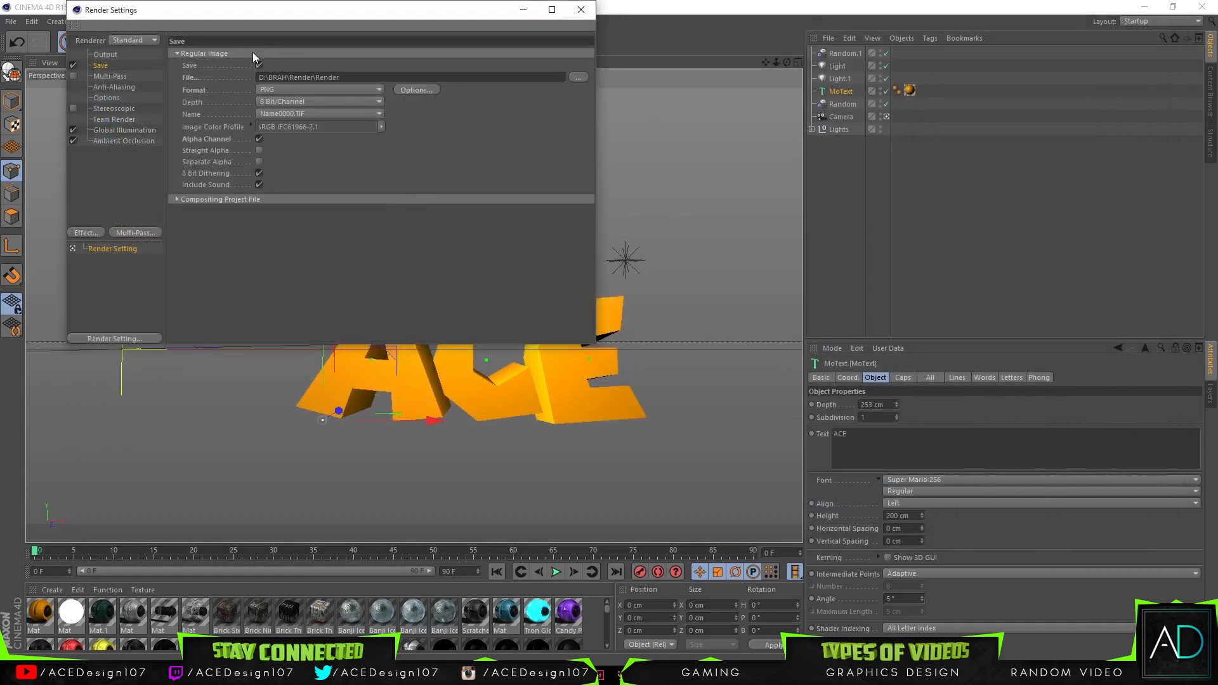
Step: Check the Ambient Occlusion and Global Illumination options, close the render settings and render the ACE text to the Picture Viewer
left_click(106, 79)
left_click(131, 139)
left_click(133, 132)
left_click(133, 141)
left_click(581, 9)
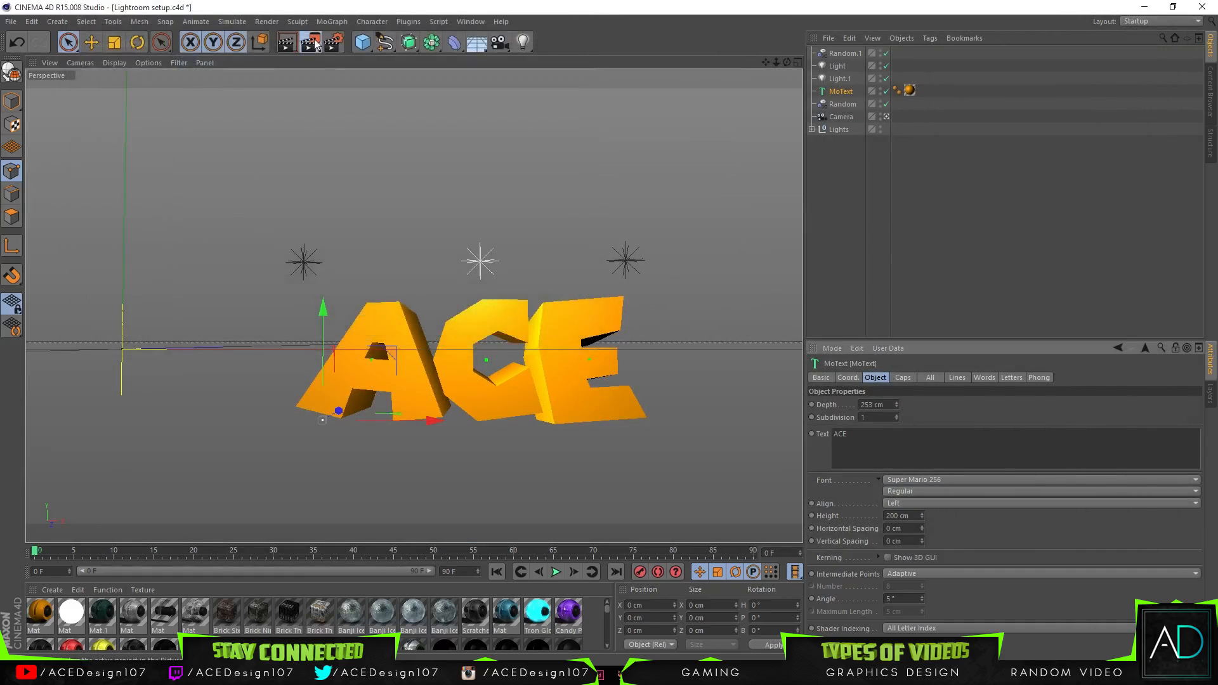
left_click(305, 41)
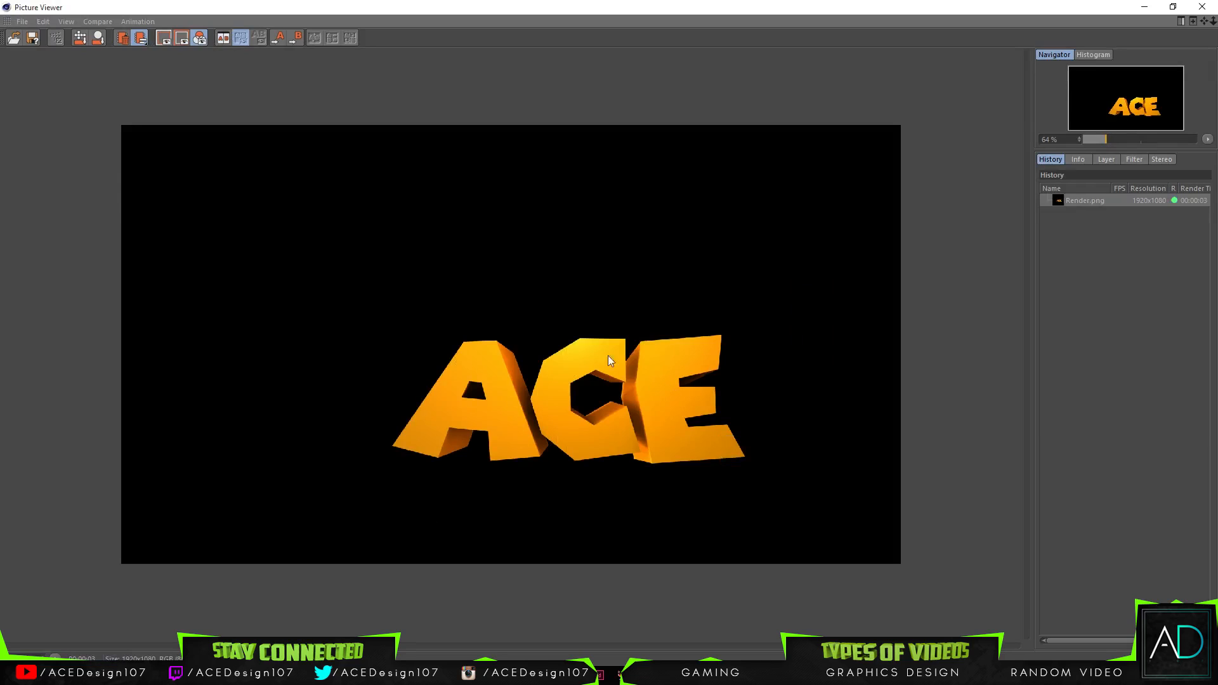
Step: Switch to Photoshop and activate the Move tool
left_click(558, 673)
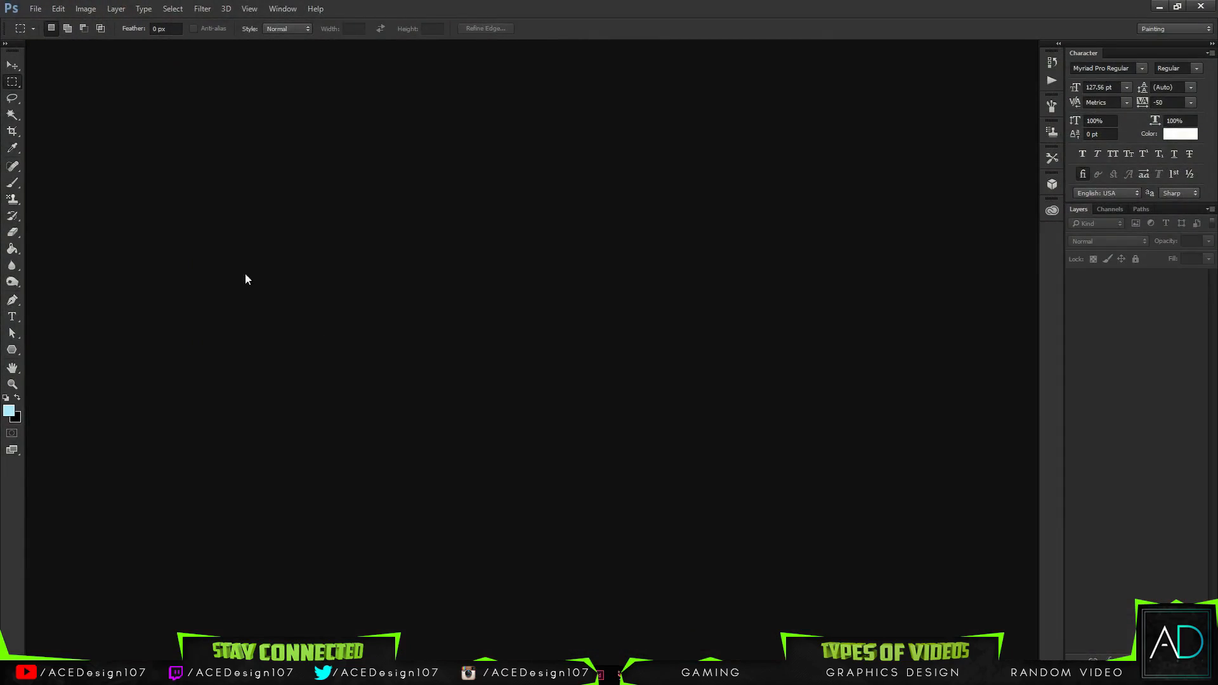
left_click(12, 65)
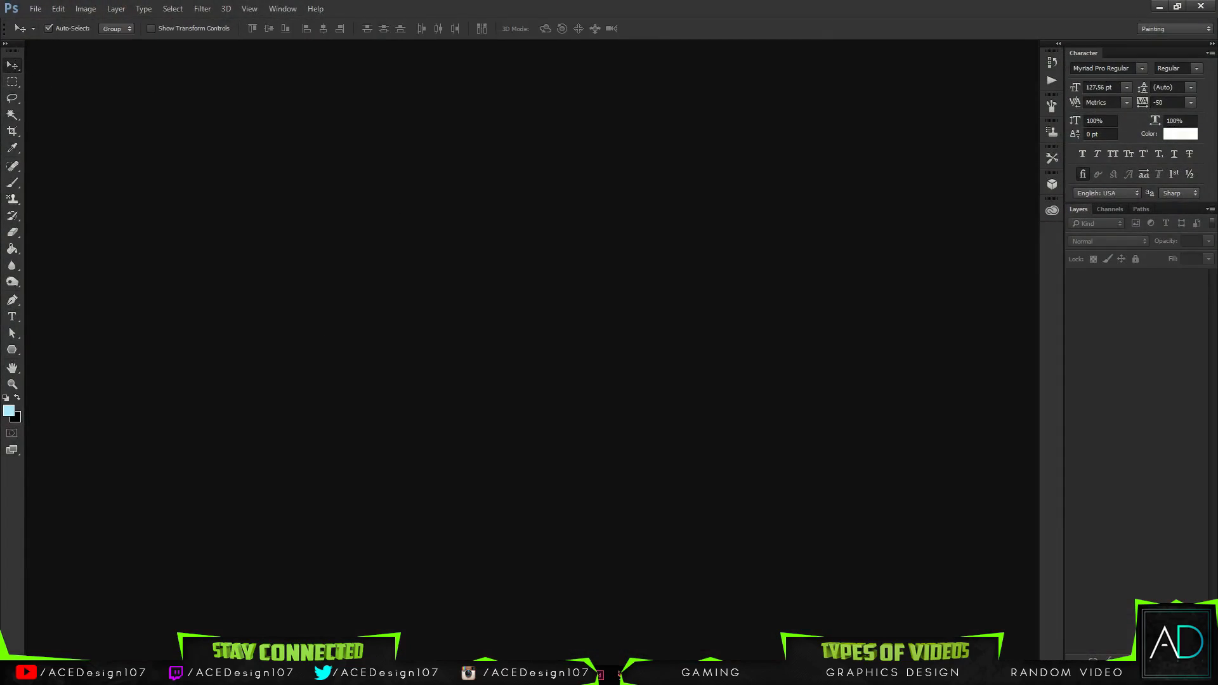
left_click(35, 9)
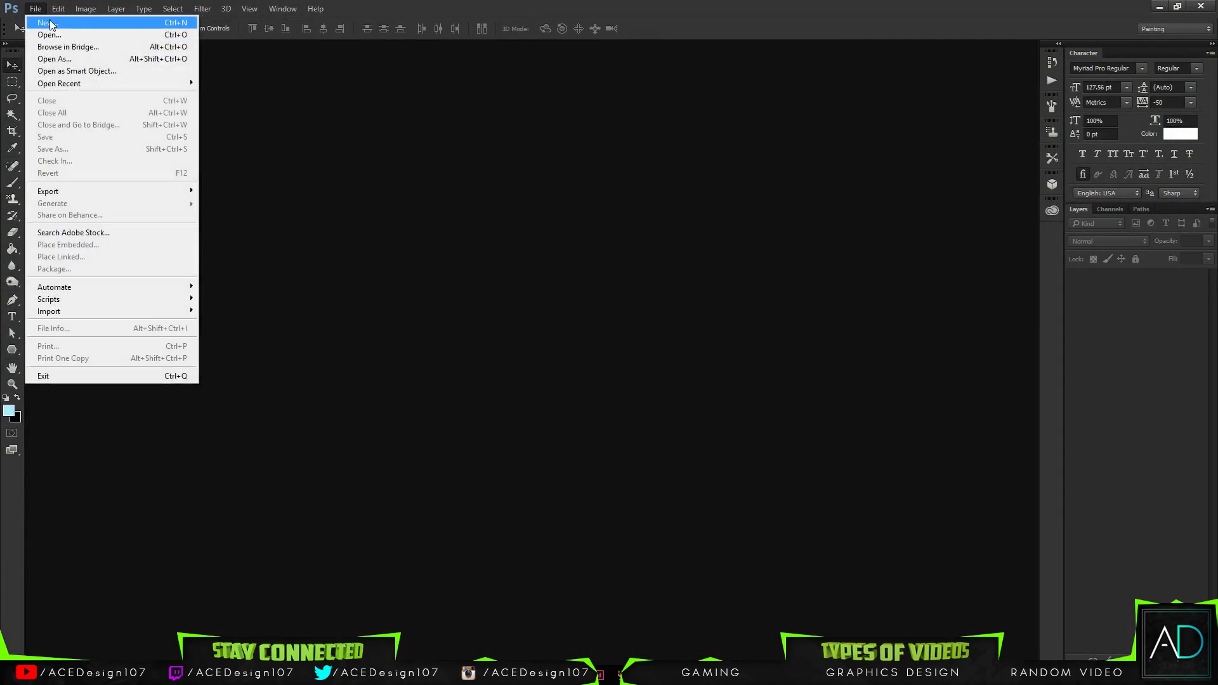
left_click(44, 20)
left_click(691, 174)
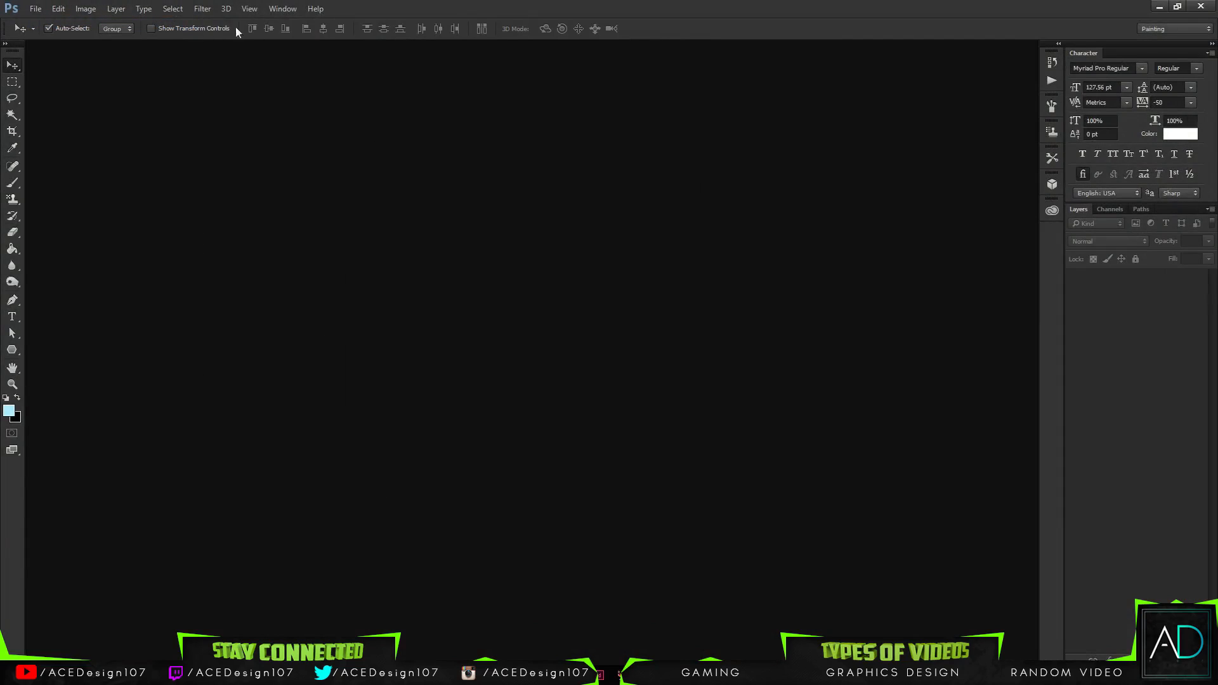
Step: Create a new 1500 by 500 pixel RGB document at 72 pixels/inch with a white background
left_click(55, 8)
left_click(44, 22)
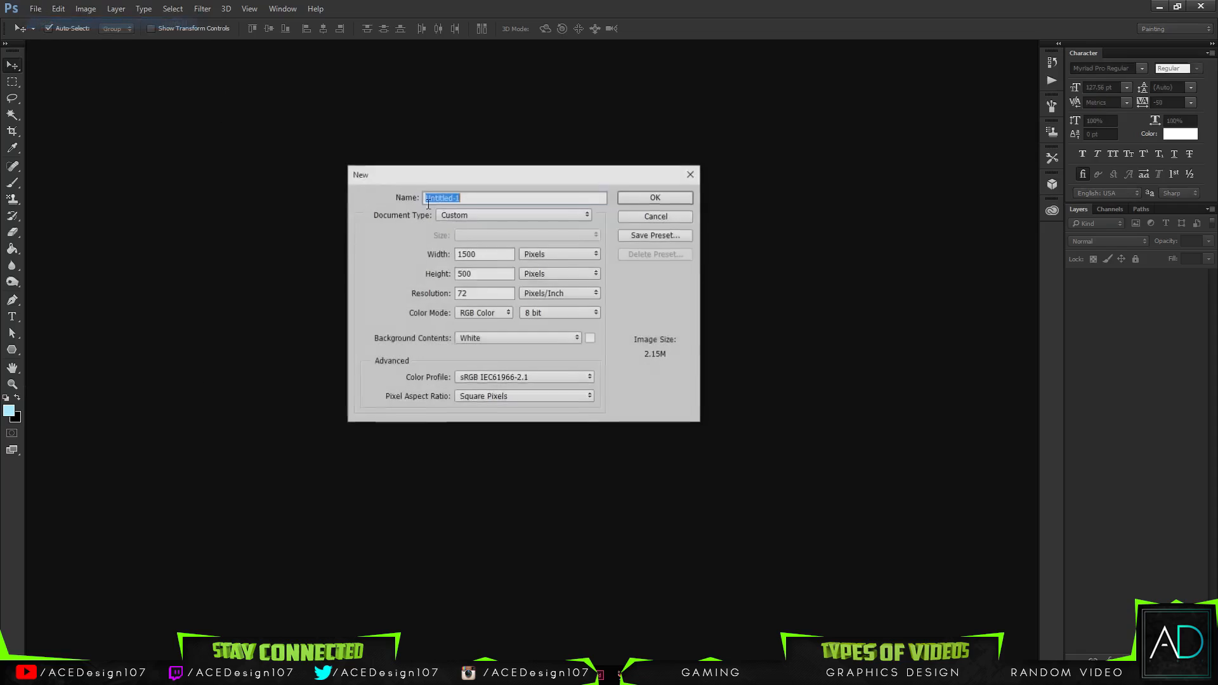
left_click_drag(500, 253, 403, 255)
left_click(657, 197)
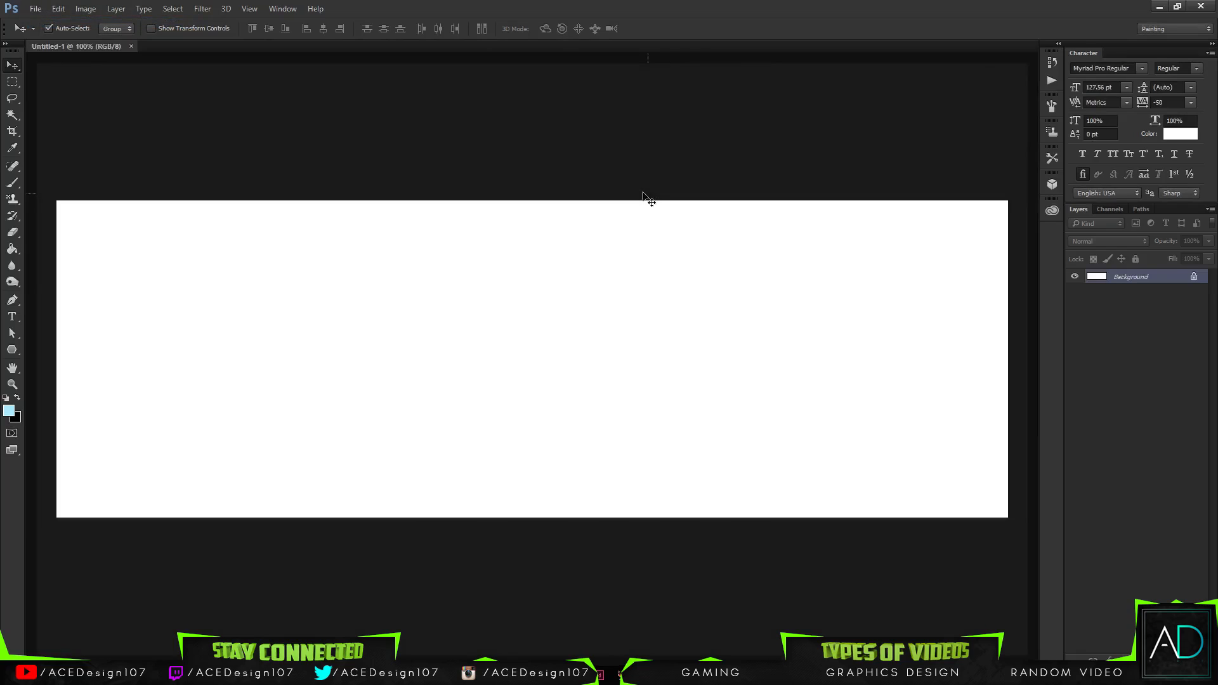
Step: Open Render.png from the Render folder inside BRAH on Local Disk (D:), leaving the ACE text at its original position
left_click(36, 8)
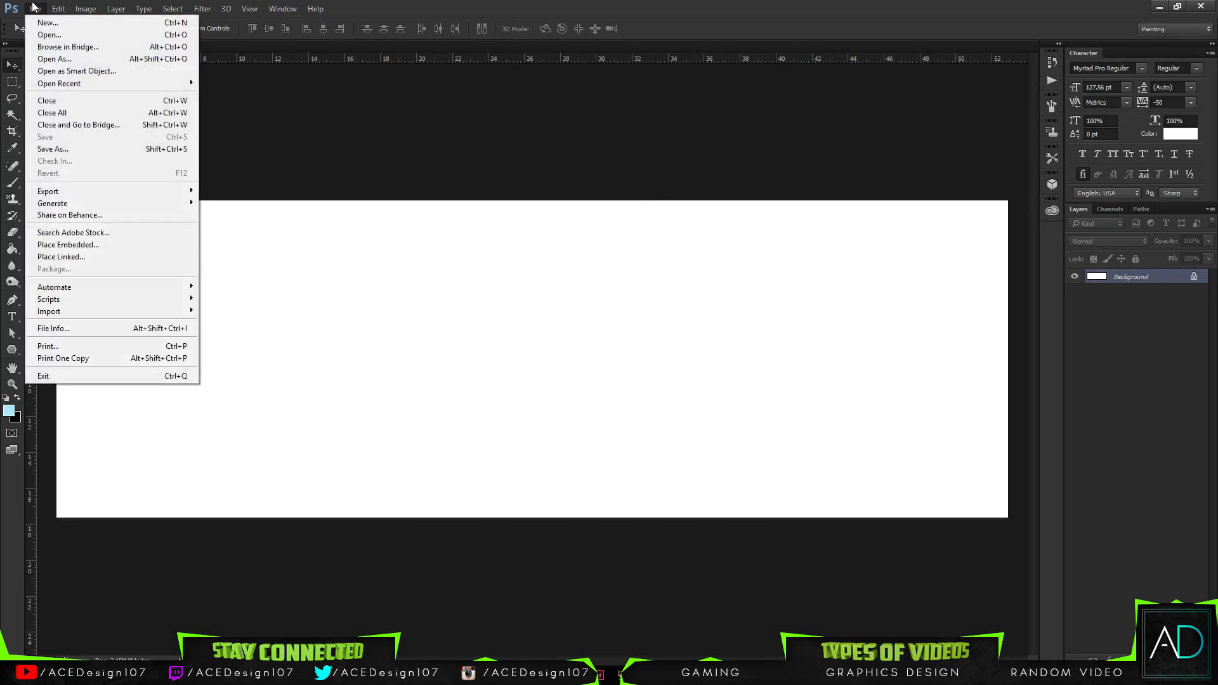
left_click(45, 35)
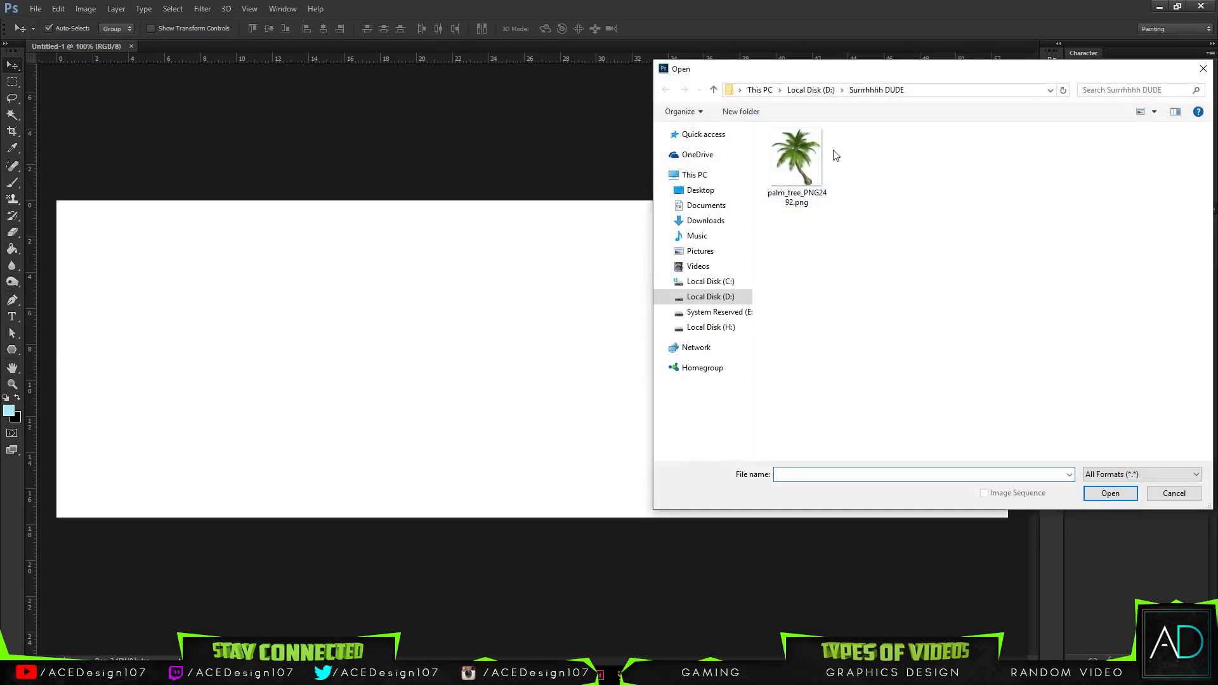
left_click(690, 297)
double_click(1094, 176)
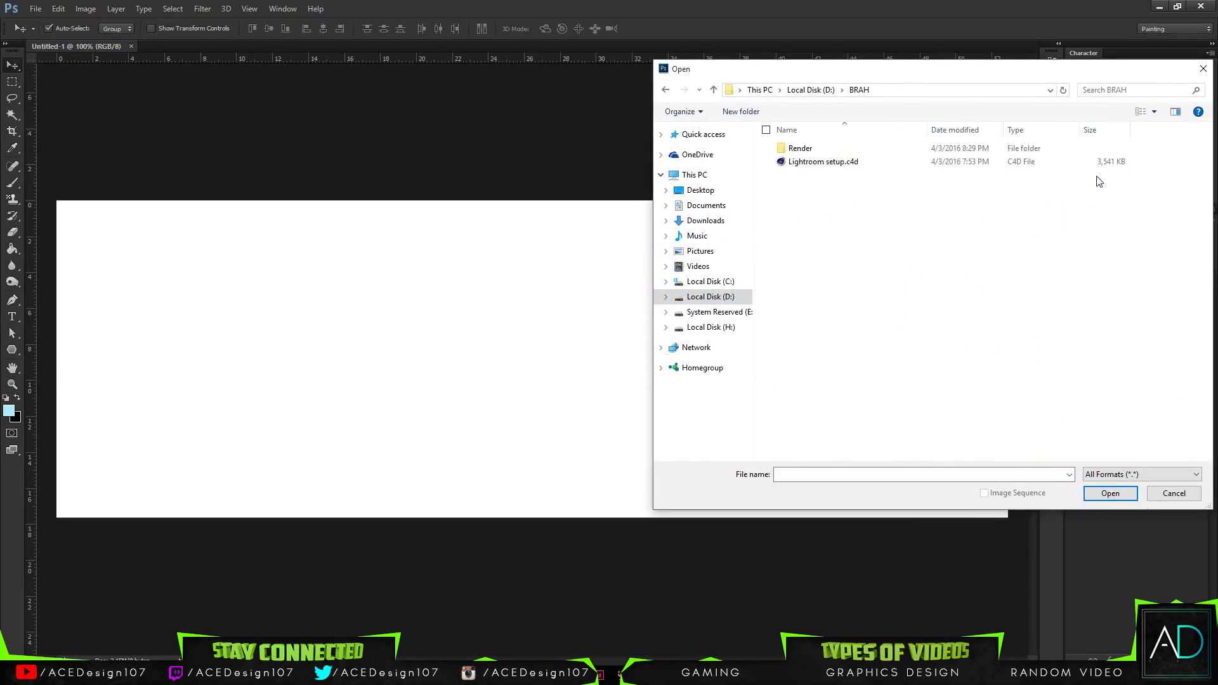
double_click(801, 148)
double_click(811, 176)
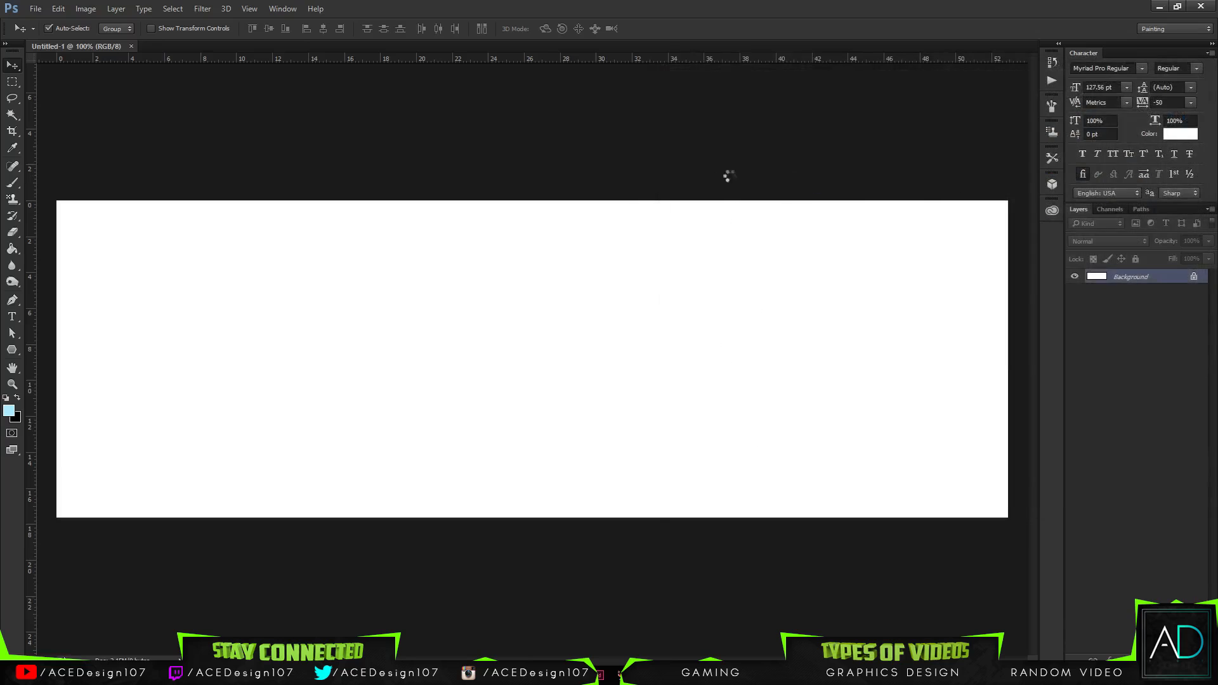
left_click_drag(599, 384, 410, 215)
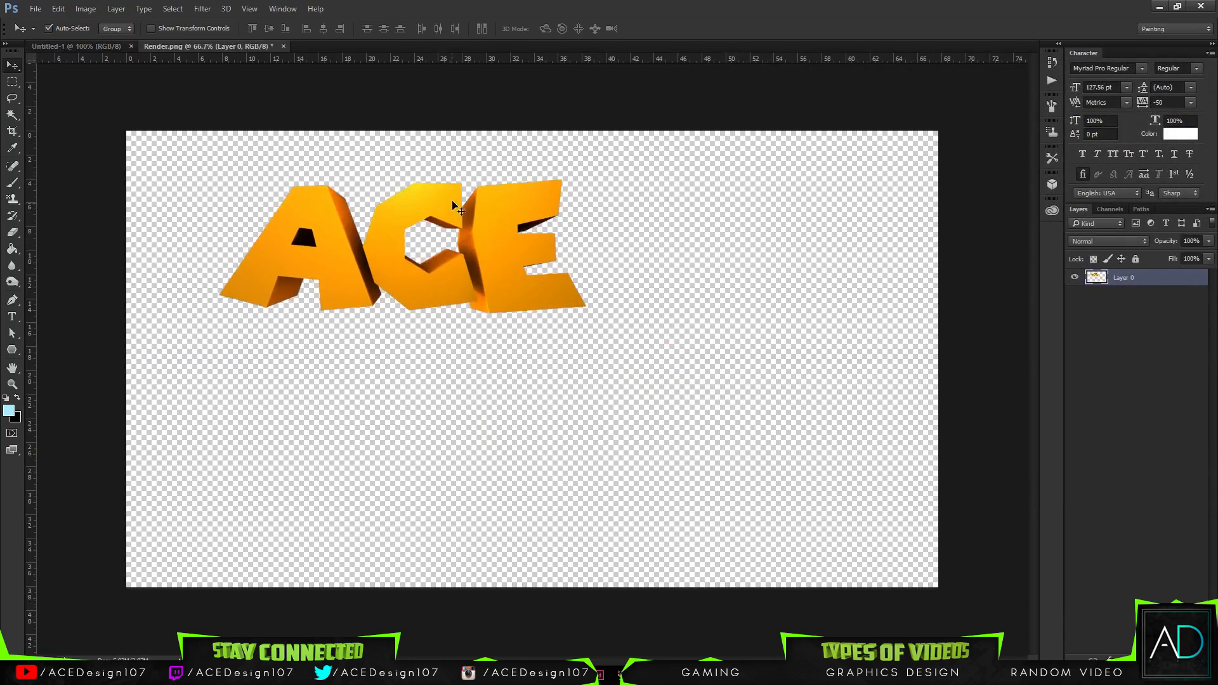
key("ctrl+z")
Step: Open the Mario forest background image maxresdefault.jpg as a separate document
left_click(75, 44)
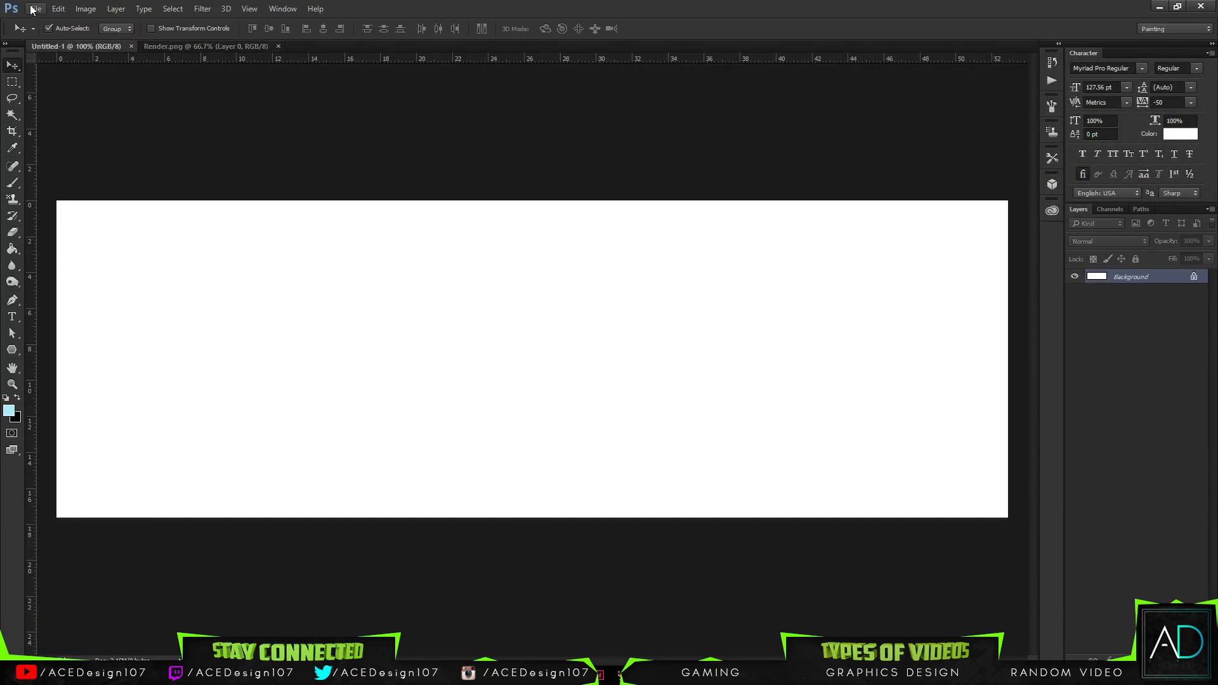
left_click(34, 9)
left_click(50, 34)
left_click(34, 9)
left_click(45, 33)
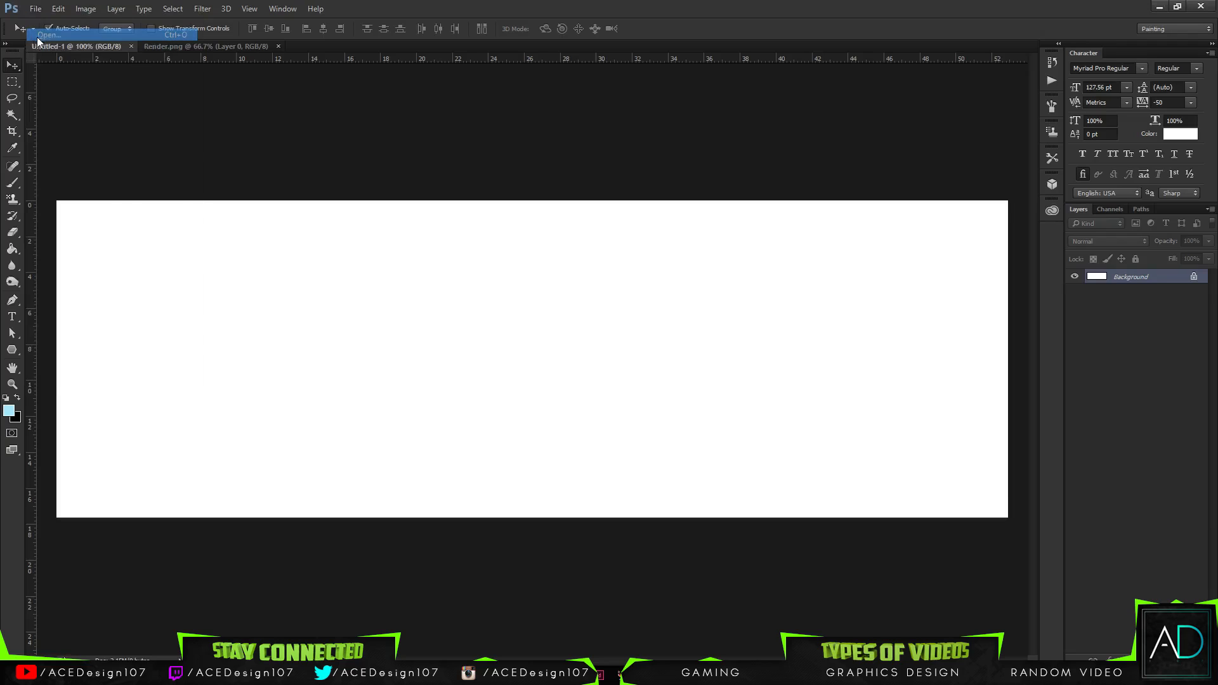
left_click(859, 89)
double_click(819, 168)
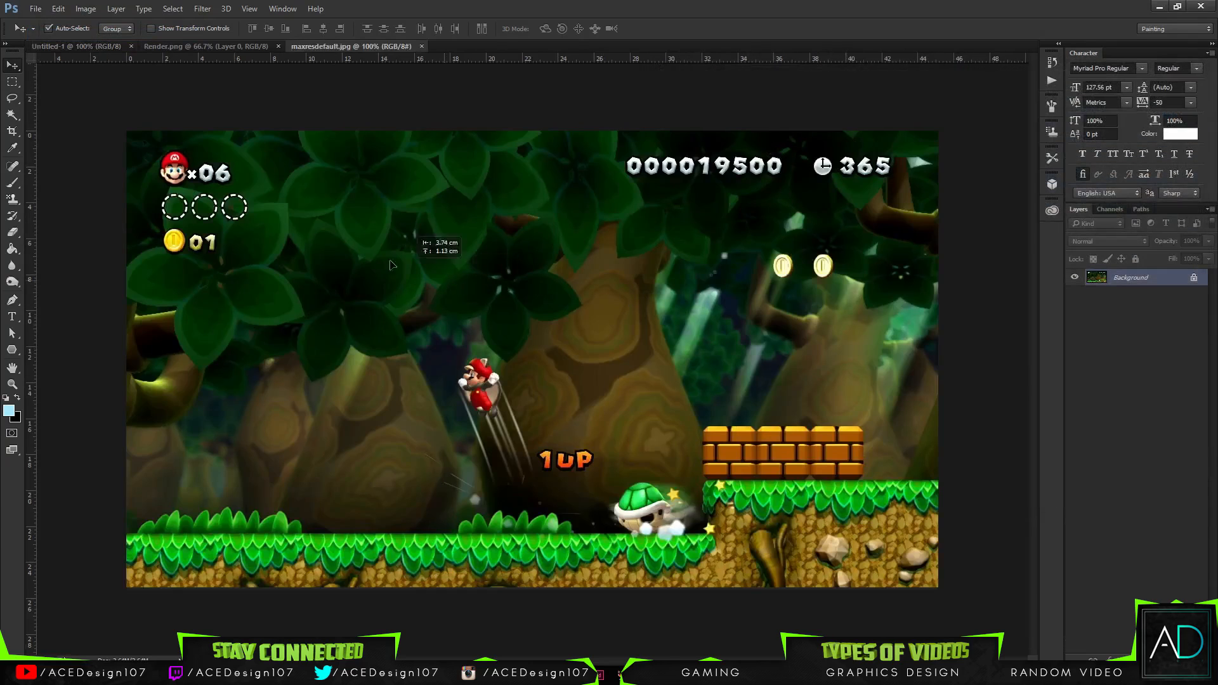
Step: Copy the Mario forest image into Untitled-1, enlarge it to cover the canvas width and move it up so the grassy ground shows
left_click(87, 47)
left_click_drag(87, 47, 448, 324)
key("ctrl+t")
left_click_drag(839, 455, 783, 461)
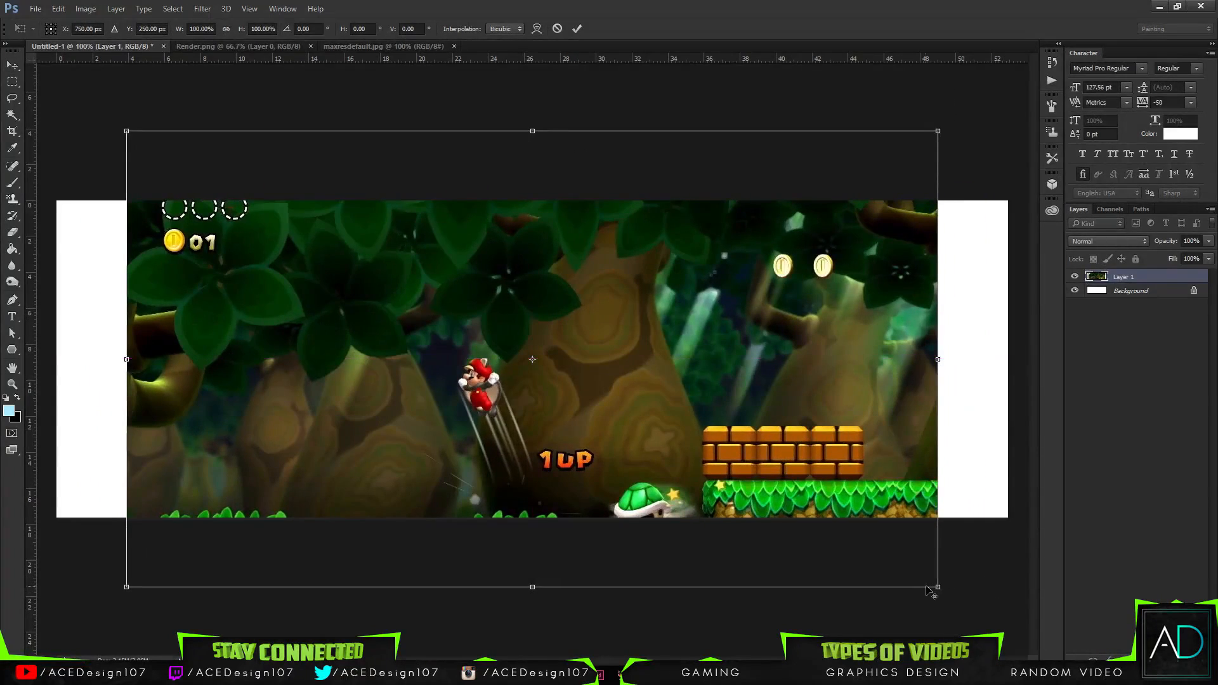
left_click_drag(937, 588, 1023, 613)
left_click_drag(864, 541, 832, 379)
key("Return")
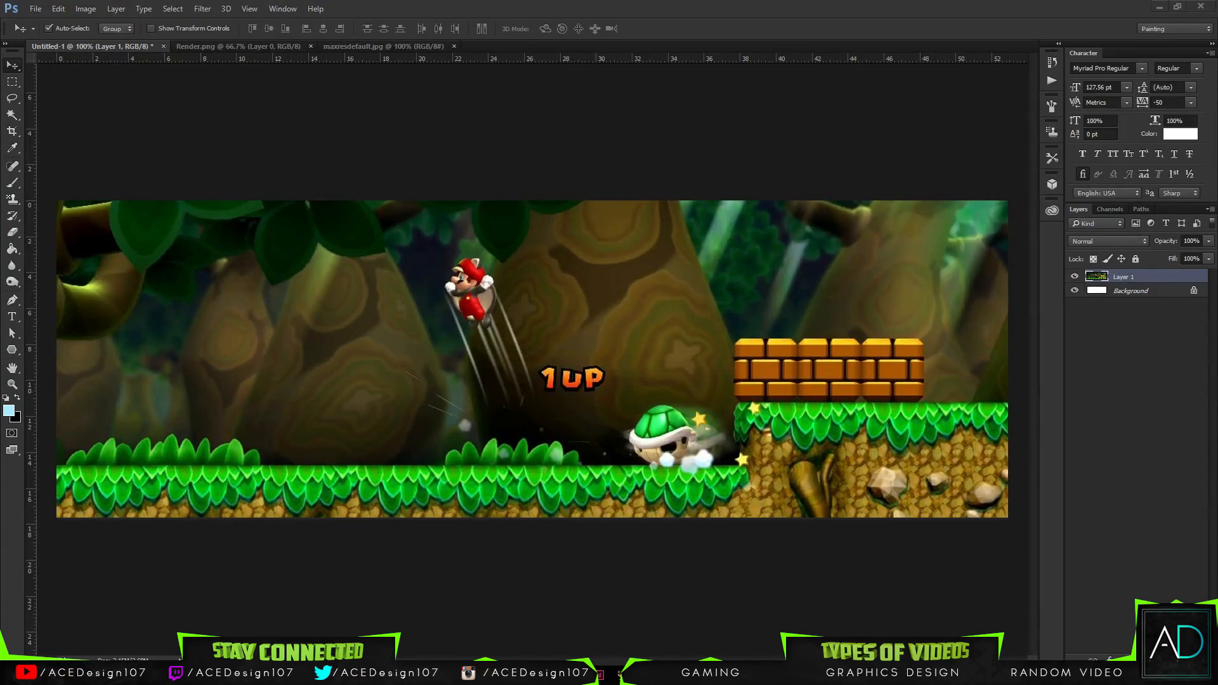
Step: Add an empty layer above the Mario forest image and select the entire canvas area
key("ctrl+shift+alt+n")
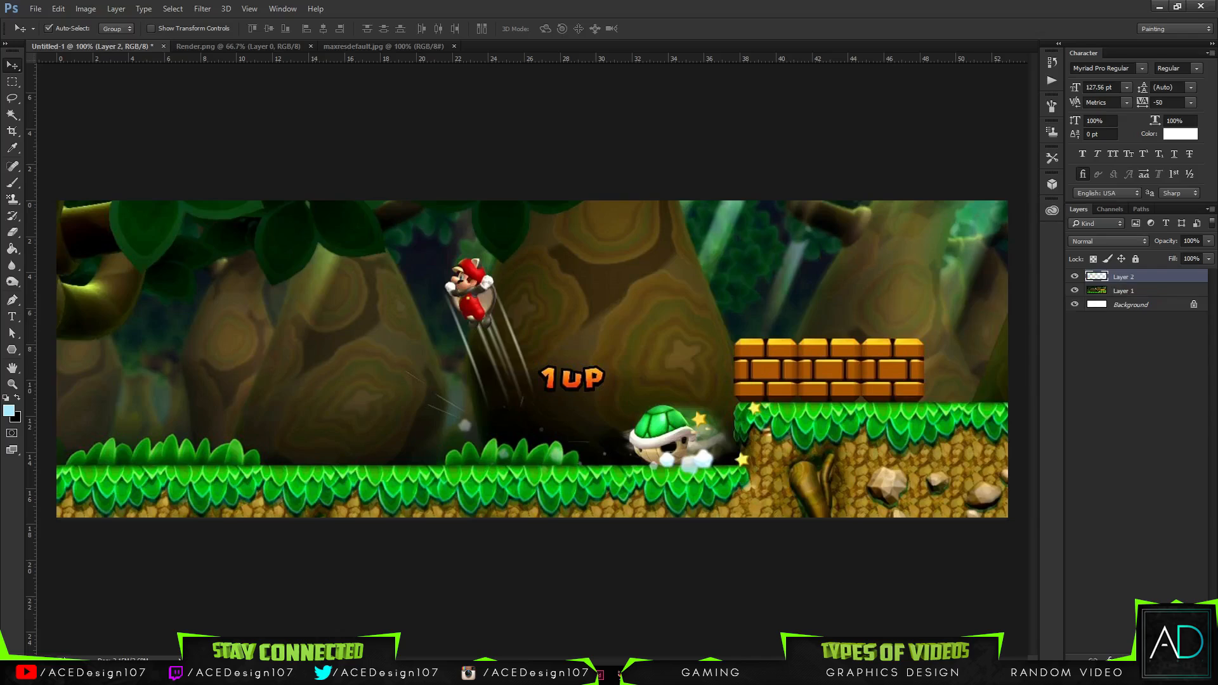
key("m")
key("ctrl+minus")
key("ctrl+minus")
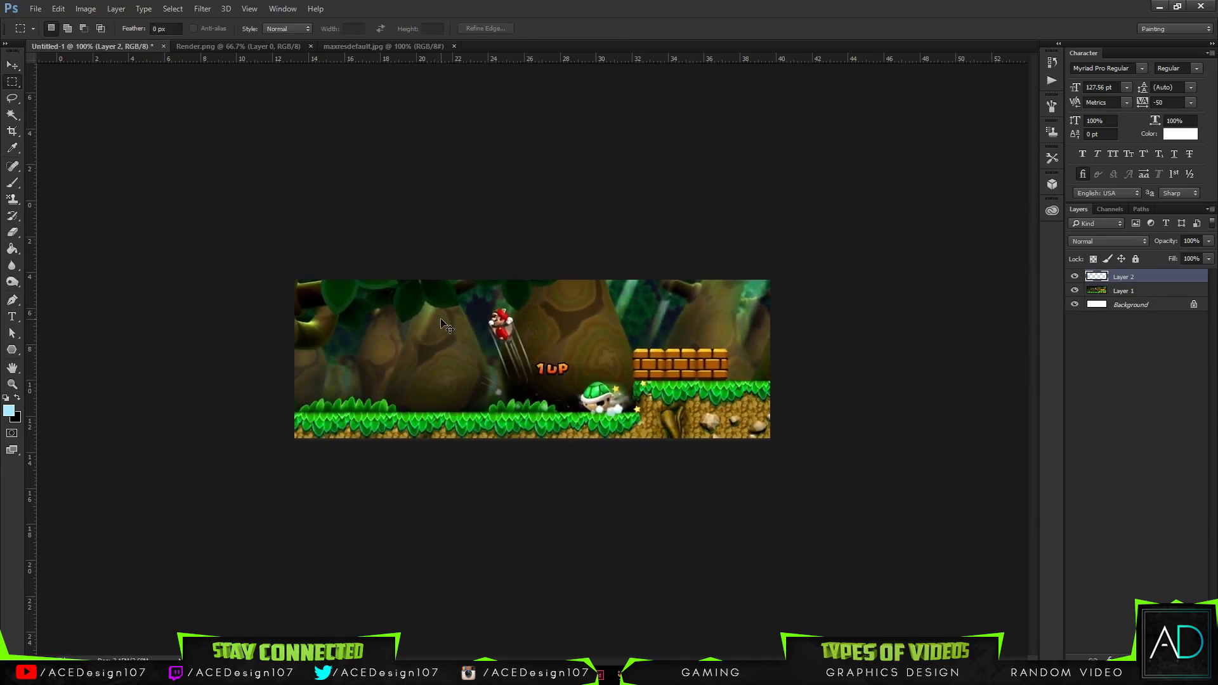
left_click_drag(260, 200, 1152, 565)
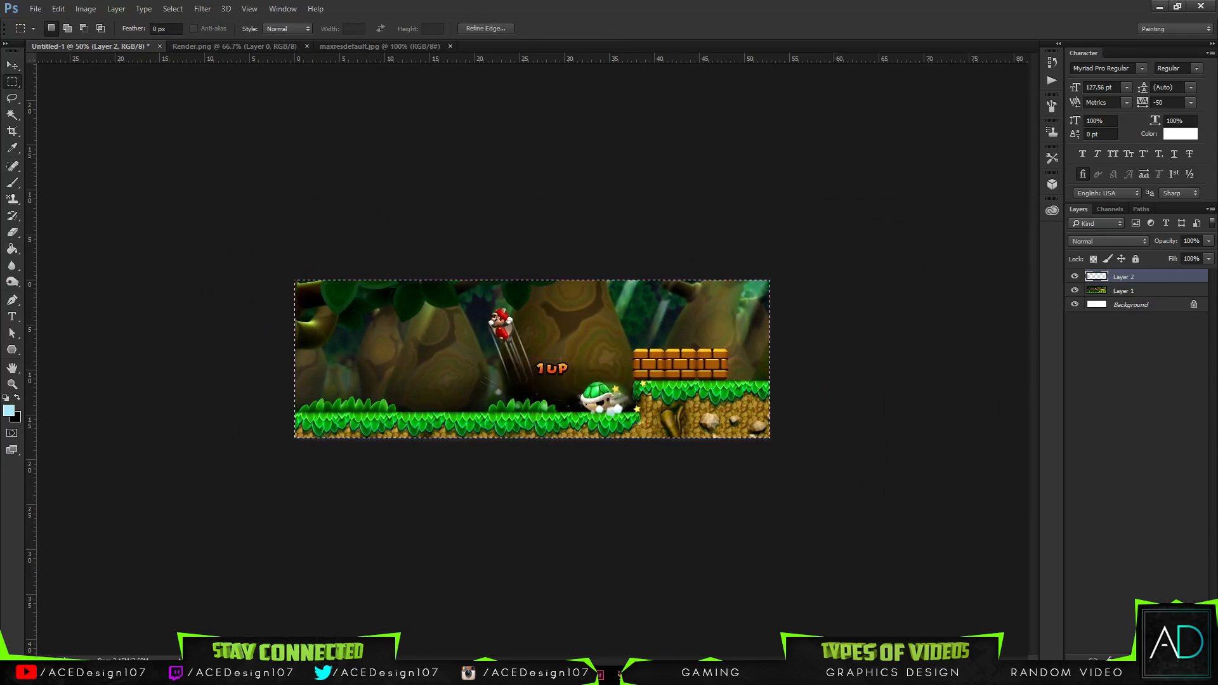
Step: Sample an orange foreground colour from the bricks, make it fully saturated, and fill the selection on the new layer with it
left_click(9, 411)
left_click(680, 354)
left_click(682, 351)
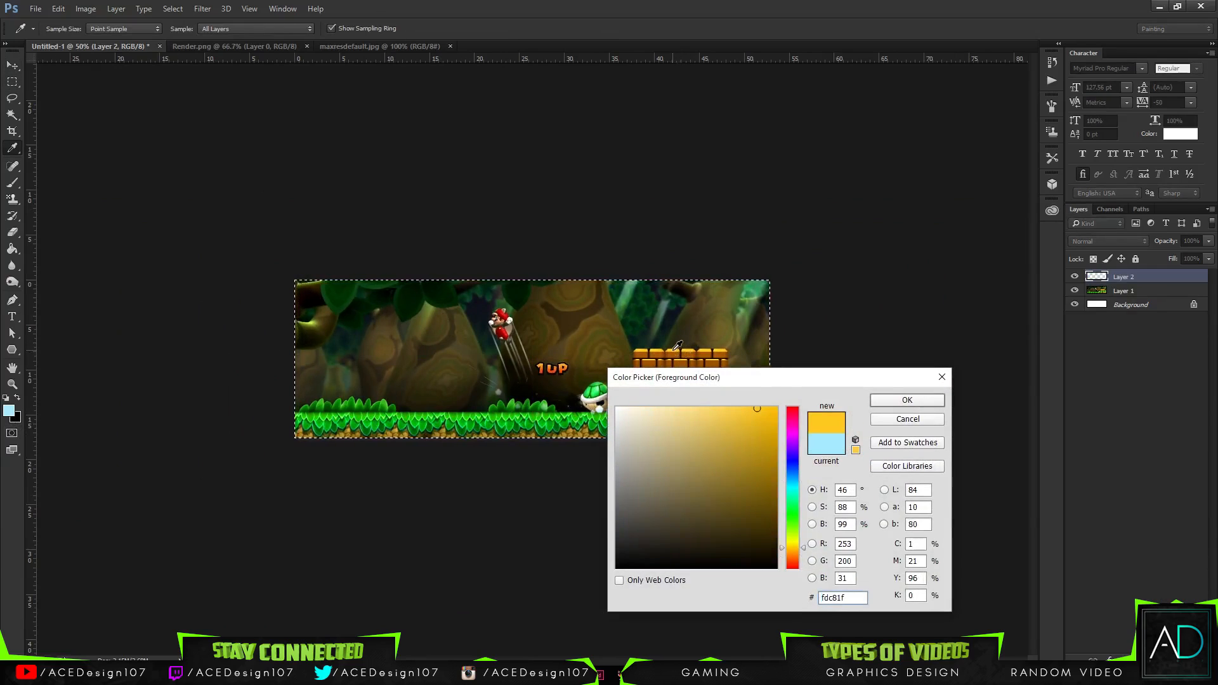
left_click(677, 349)
left_click_drag(756, 473, 825, 400)
left_click(931, 399)
key("g")
left_click(486, 347)
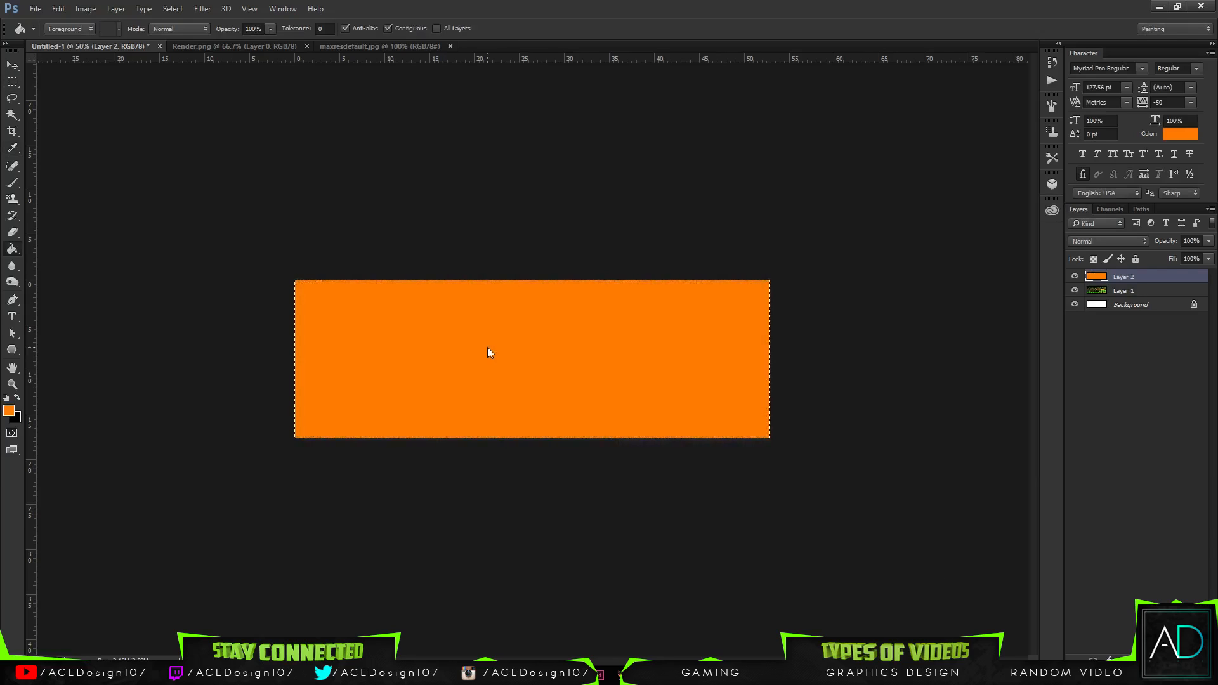
Step: Try different blend modes on the orange layer, including Screen, Overlay, Soft Light and Hard Light
left_click(1209, 242)
left_click_drag(1190, 254, 1041, 240)
left_click(1080, 241)
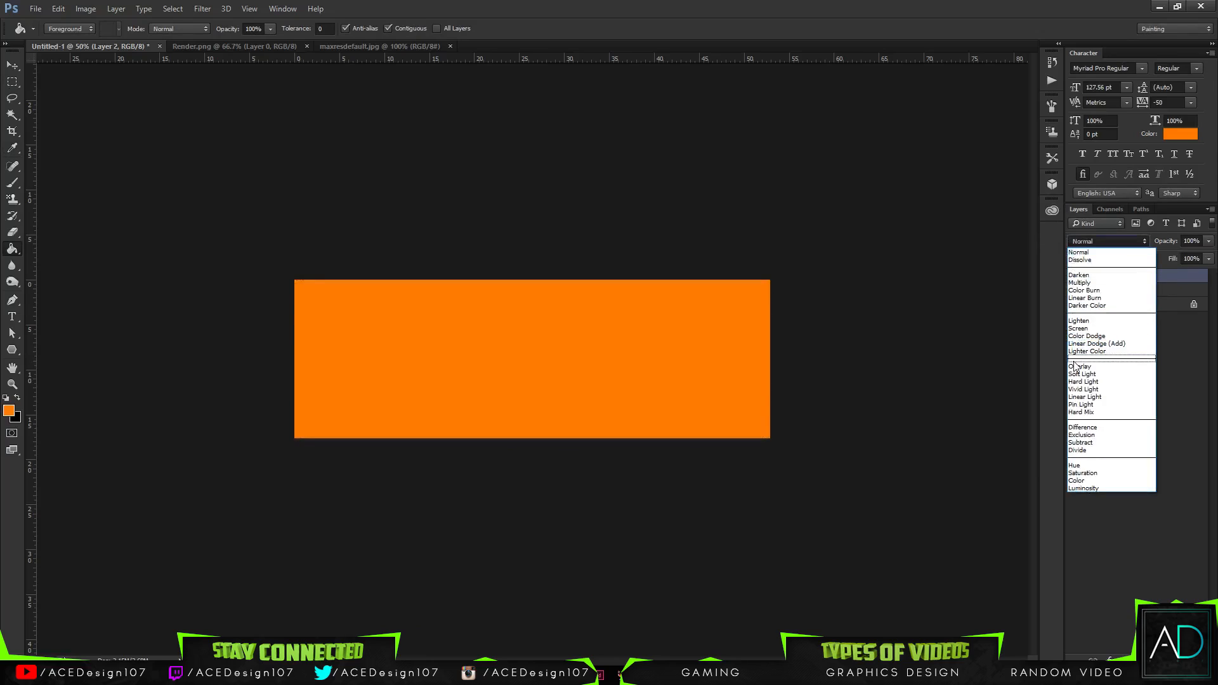
key("Escape")
key("Down")
key("Down")
key("Down")
key("Down")
key("Down")
key("Down")
key("Down")
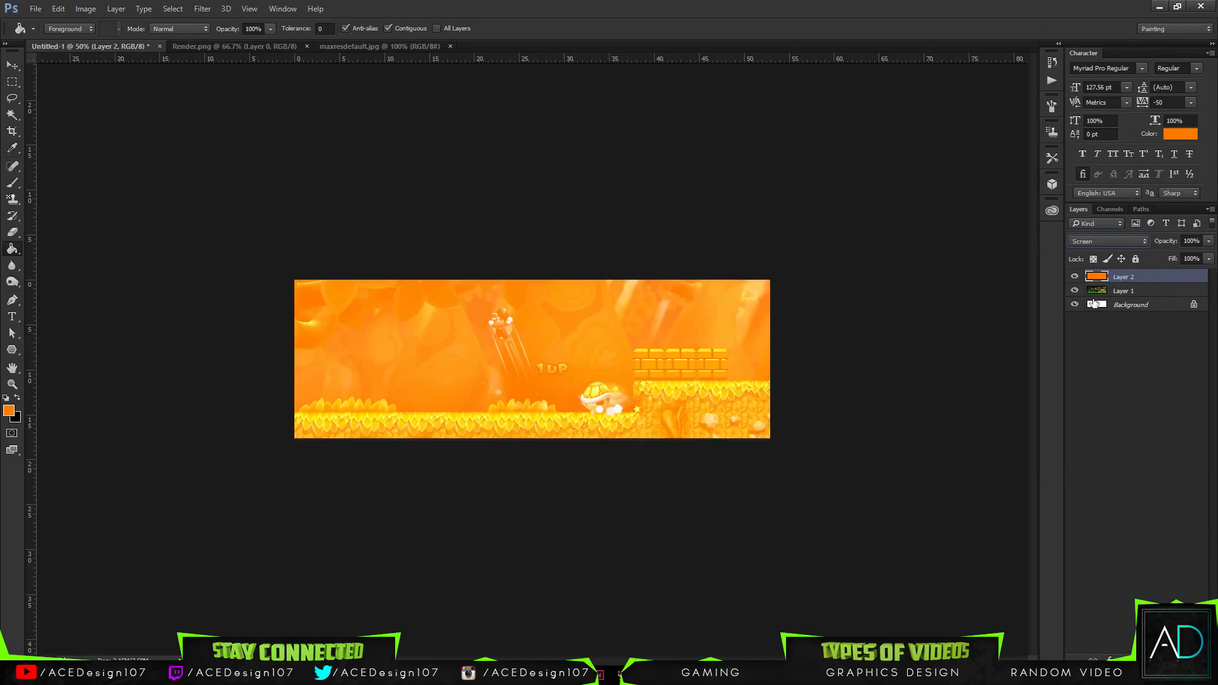
key("Down")
key("Down")
key("Down")
key("Down")
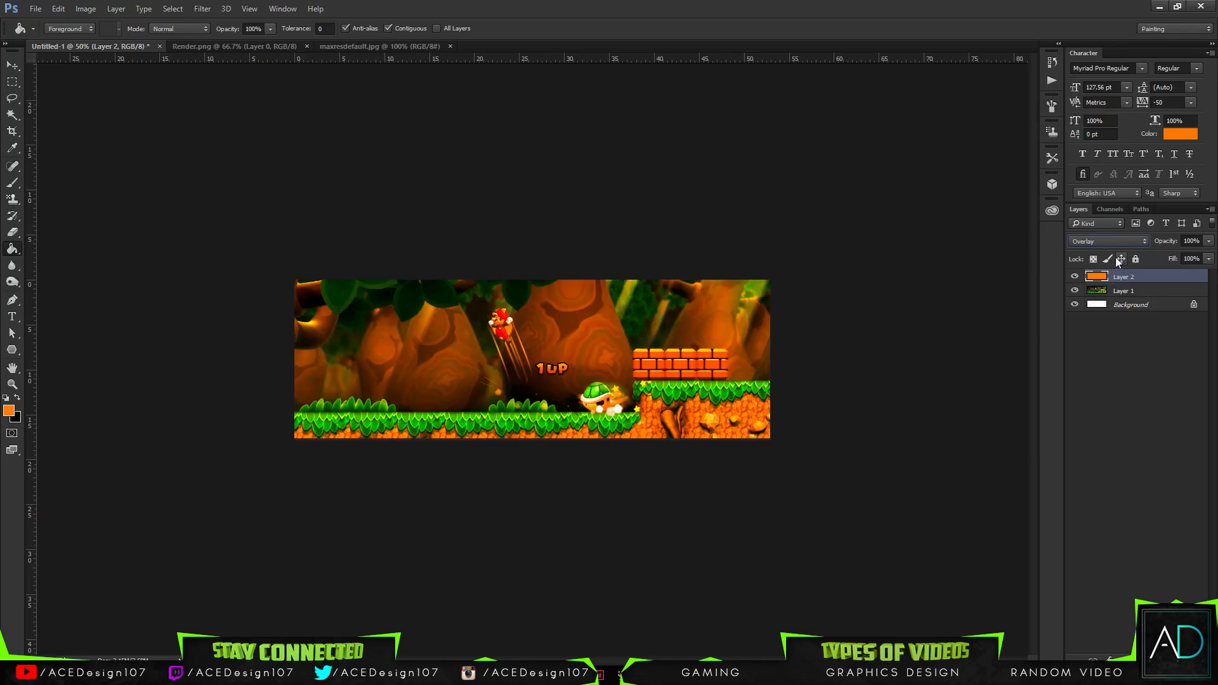
left_click(1111, 241)
left_click(1075, 380)
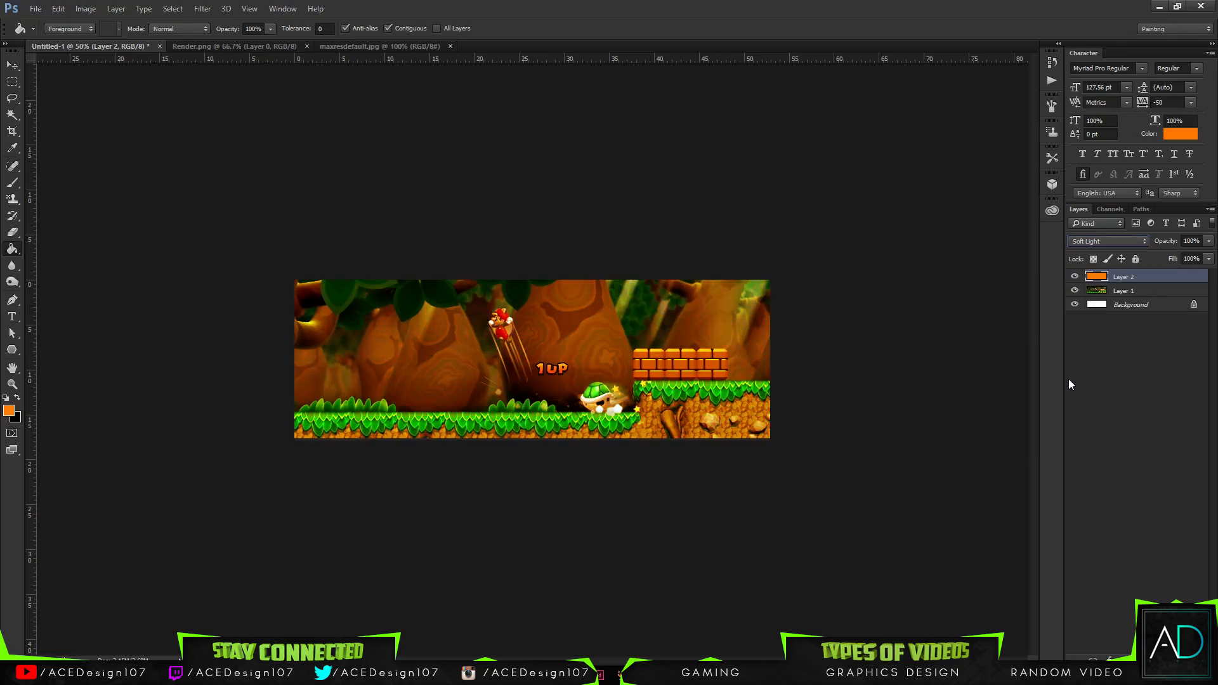
key("Down")
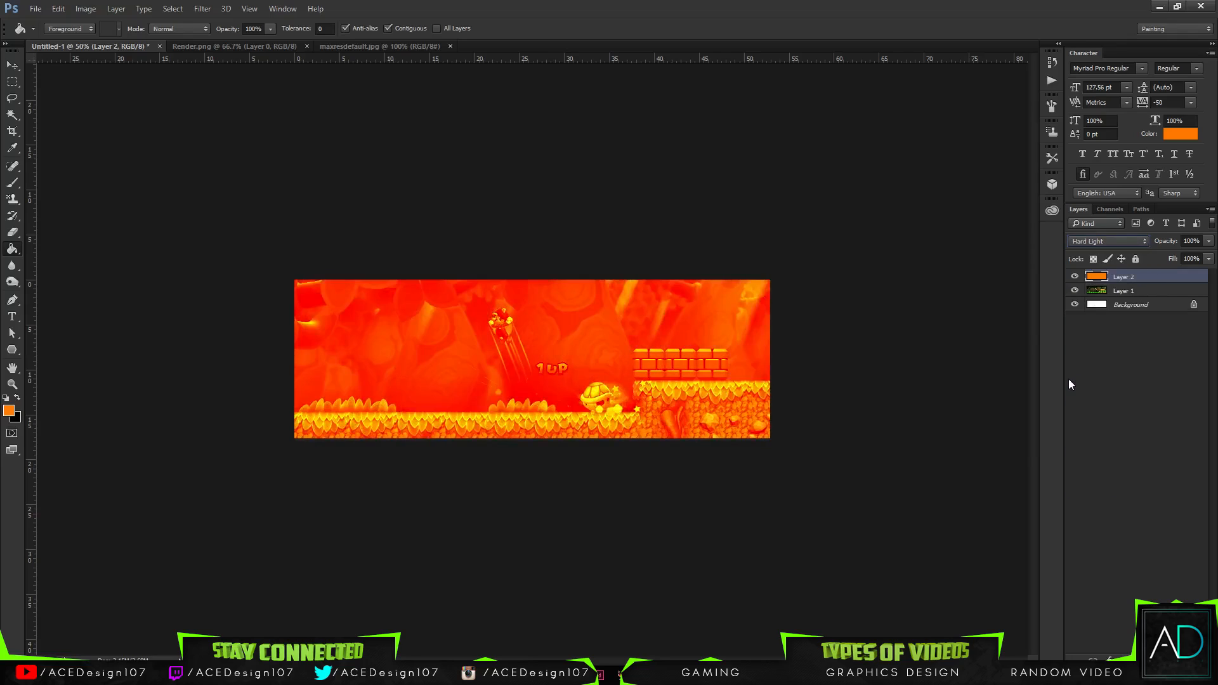
Step: Merge the Hard Light orange layer with the forest layer and try out a reduced opacity
left_click(1141, 293)
left_click(1152, 283, "ctrl")
key("ctrl+e")
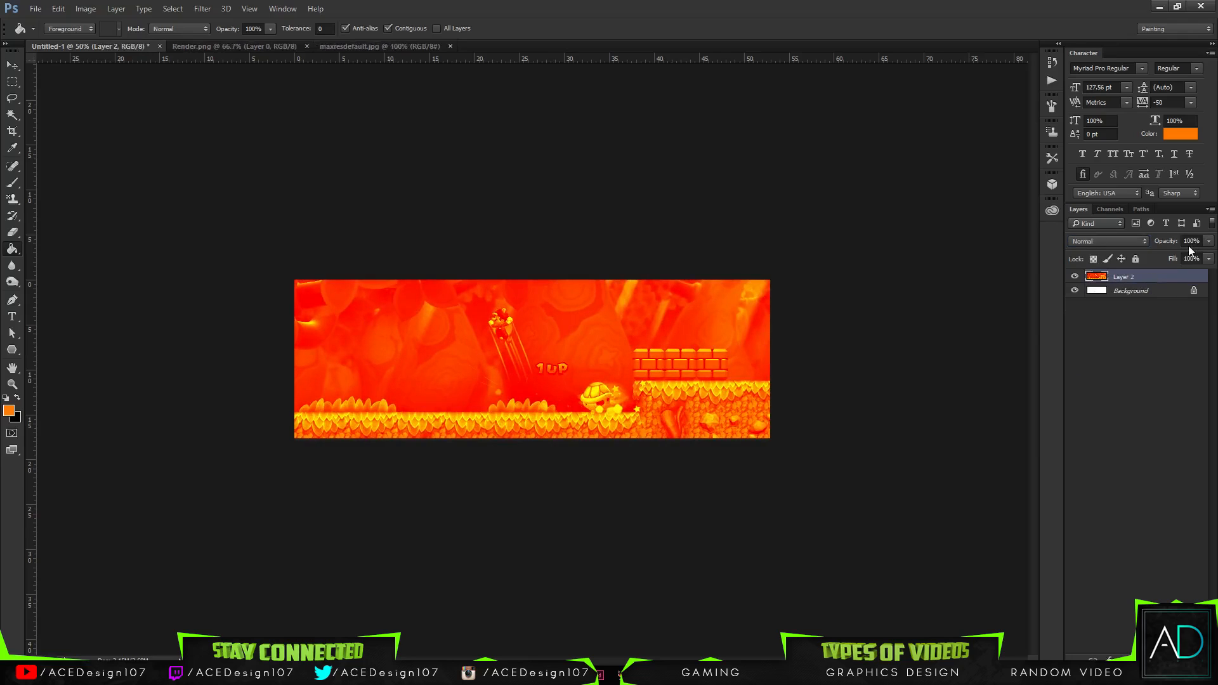
left_click(1209, 241)
left_click_drag(1181, 252, 1209, 253)
Step: Fill the Background layer with black and lower the opacity of the red-tinted merged layer above it
left_click(1150, 290)
key("h")
left_click(16, 399)
key("g")
left_click(494, 391)
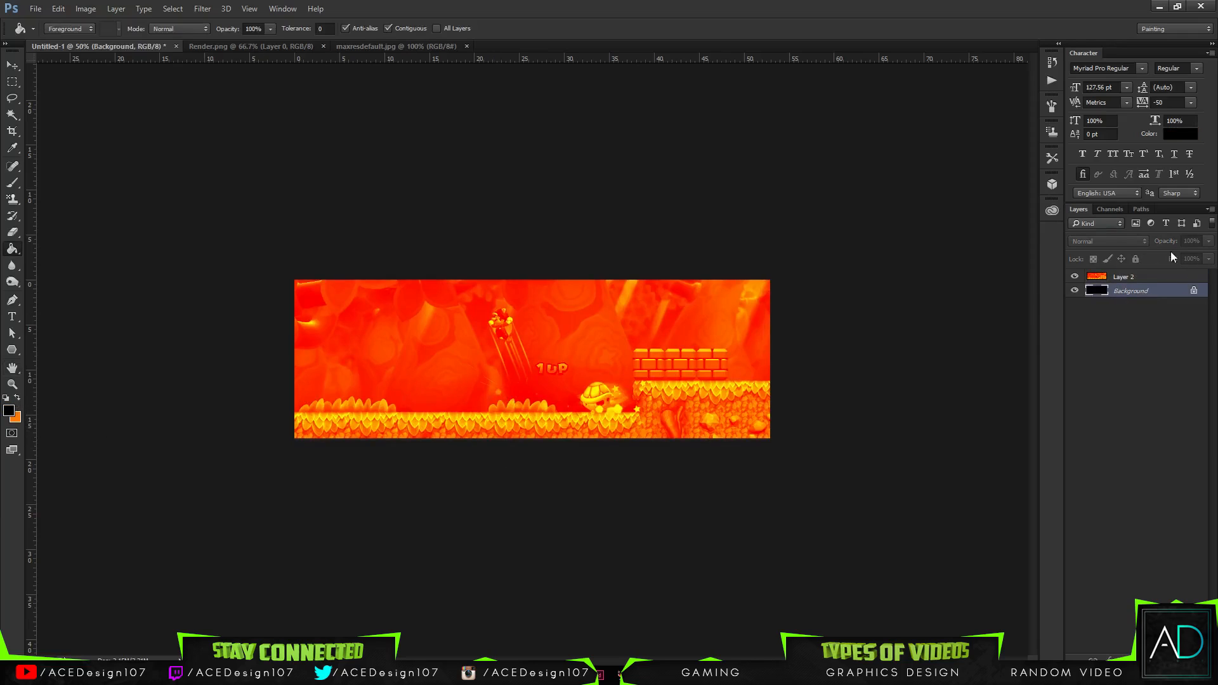
left_click(1124, 278)
left_click(1209, 241)
left_click_drag(1181, 255, 1151, 257)
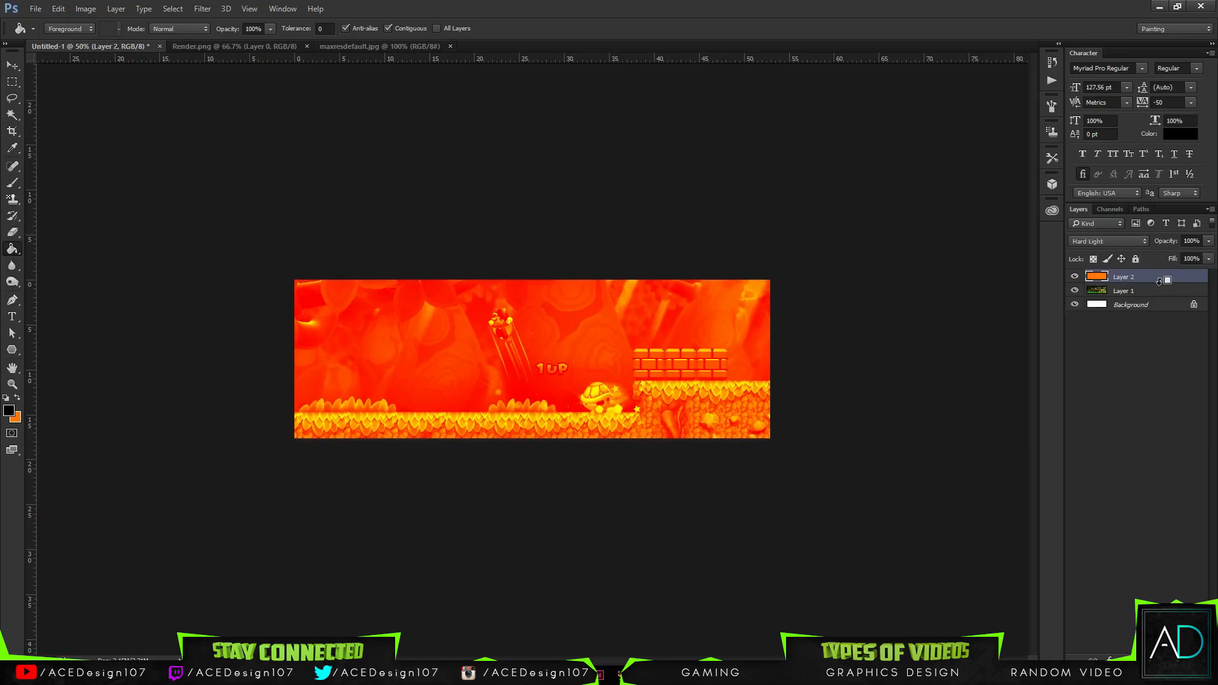
Step: Set the orange layer's blend mode to Overlay and merge it with the forest layer
left_click(1107, 241)
left_click(1111, 370)
left_click(1133, 297, "shift")
key("ctrl+e")
left_click(1206, 257)
left_click_drag(1204, 255, 1169, 254)
key("ctrl+z")
Step: Fill the Background layer with black and lower the merged forest layer's opacity to 2%
left_click(1147, 295)
key("alt+BackSpace")
left_click(1123, 280)
left_click(1210, 241)
left_click_drag(1209, 254, 1147, 253)
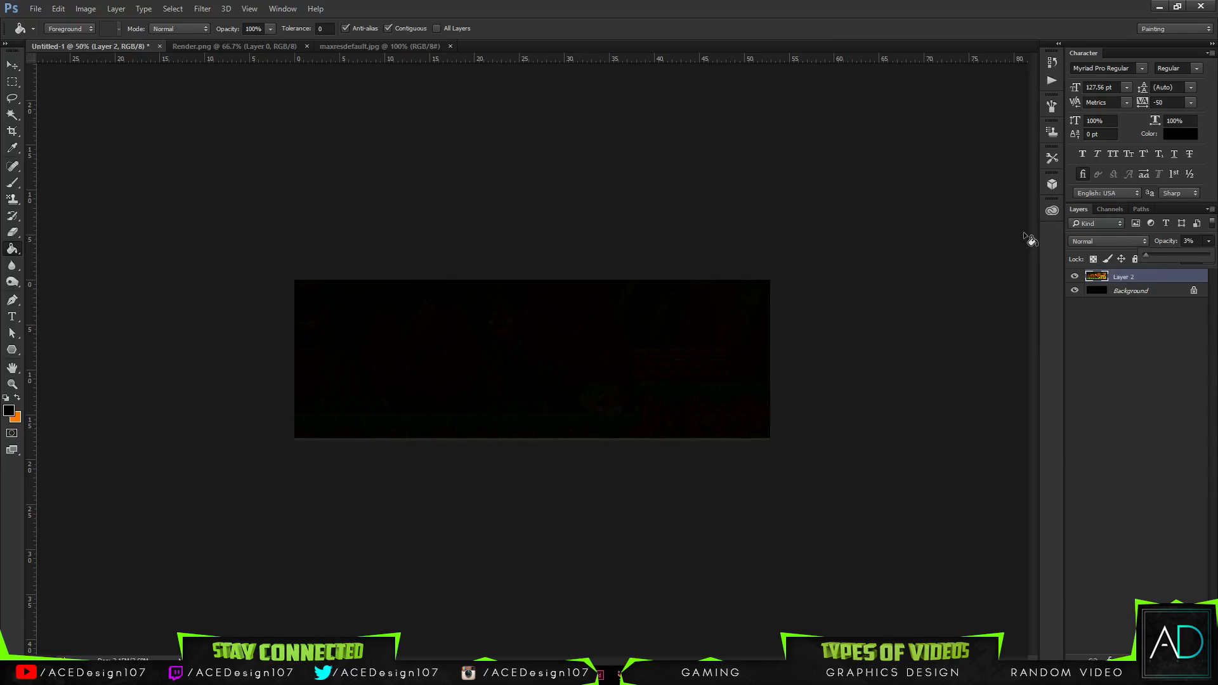
key("ctrl+0")
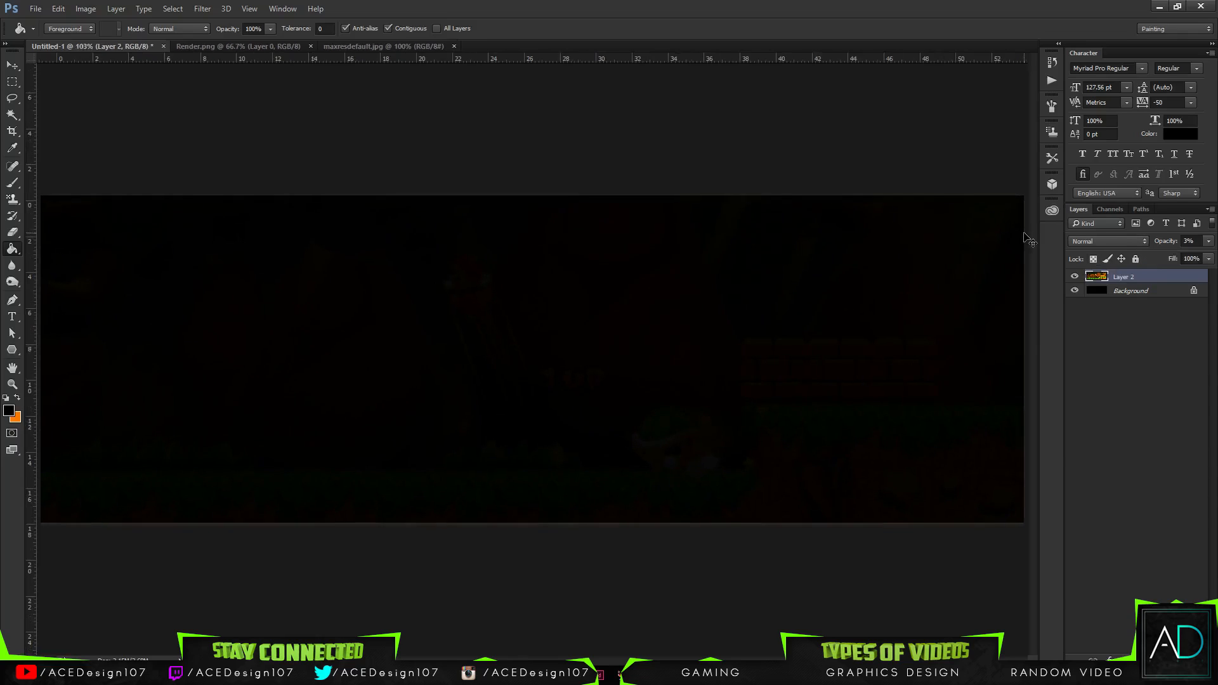
left_click(1209, 243)
left_click(1188, 241)
key("Return")
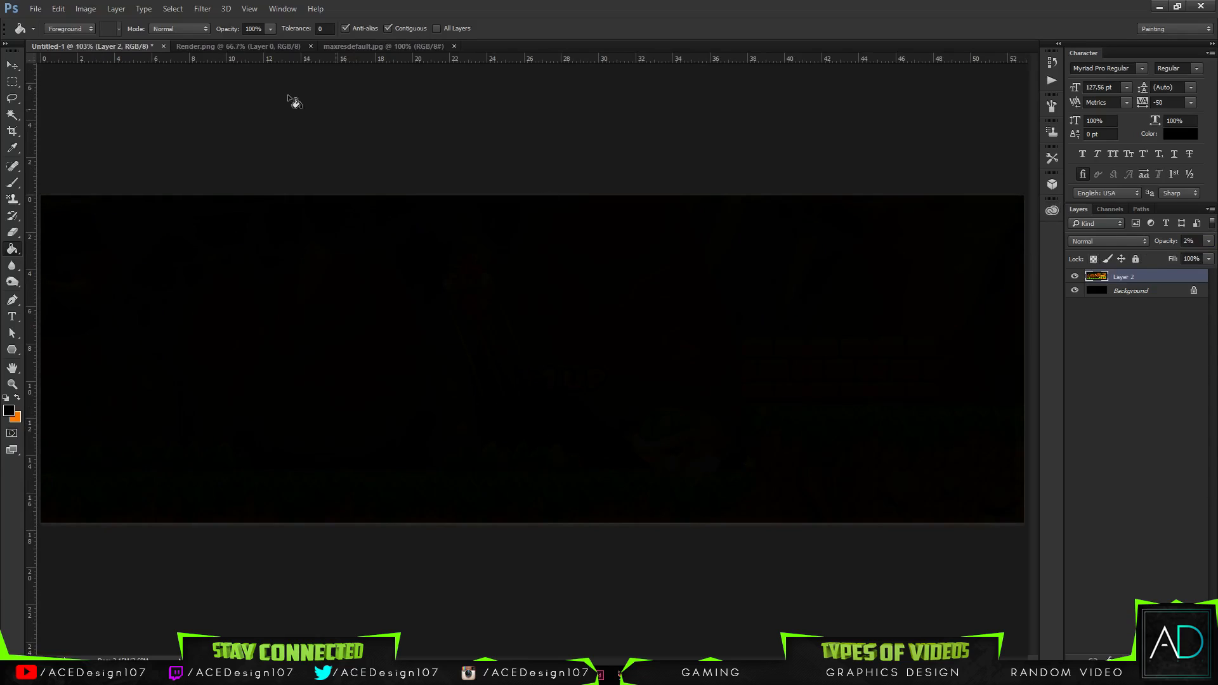
Step: Copy the ACE text from Render.png into the Untitled-1 banner
left_click(349, 47)
left_click(272, 46)
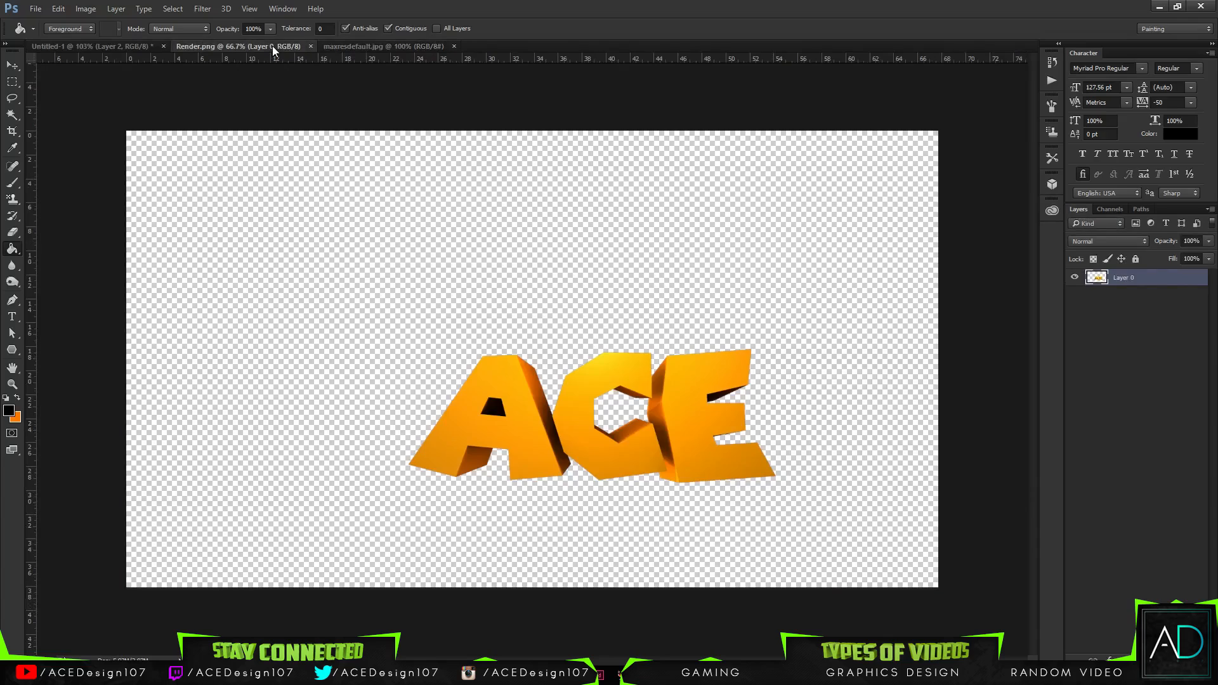
key("v")
left_click_drag(521, 400, 554, 362)
left_click(620, 349)
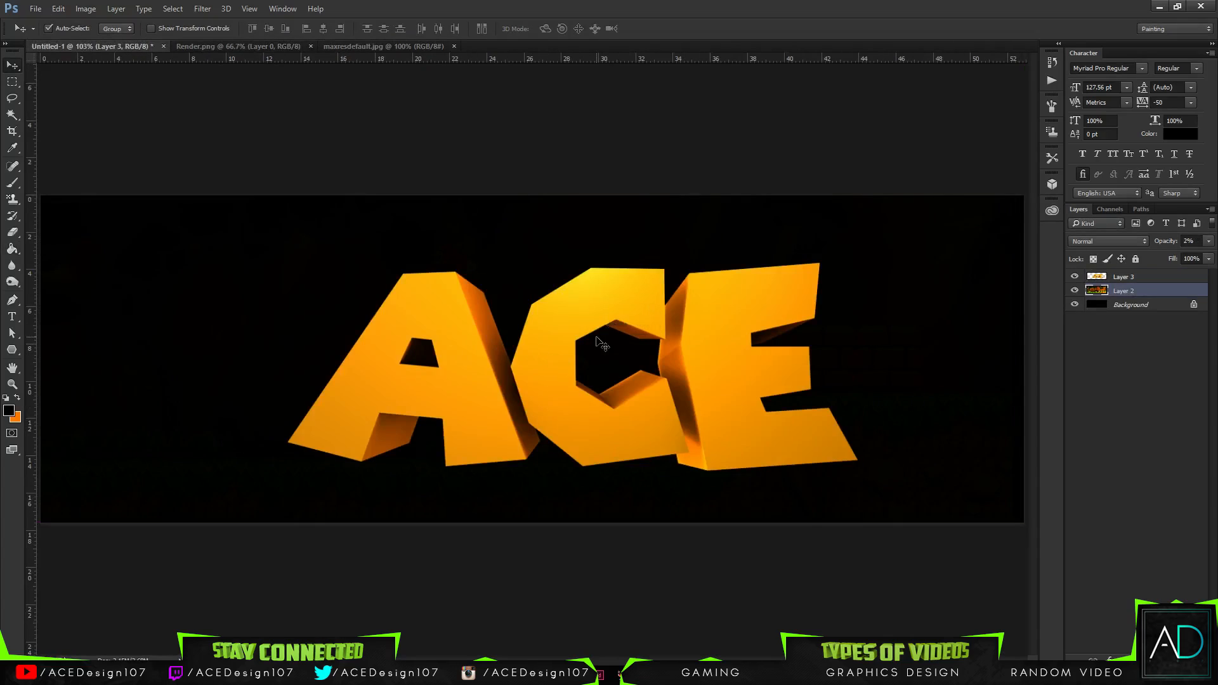
Step: Align the ACE text layer to the vertical and horizontal centre of the canvas
left_click(1122, 276)
key("ctrl+t")
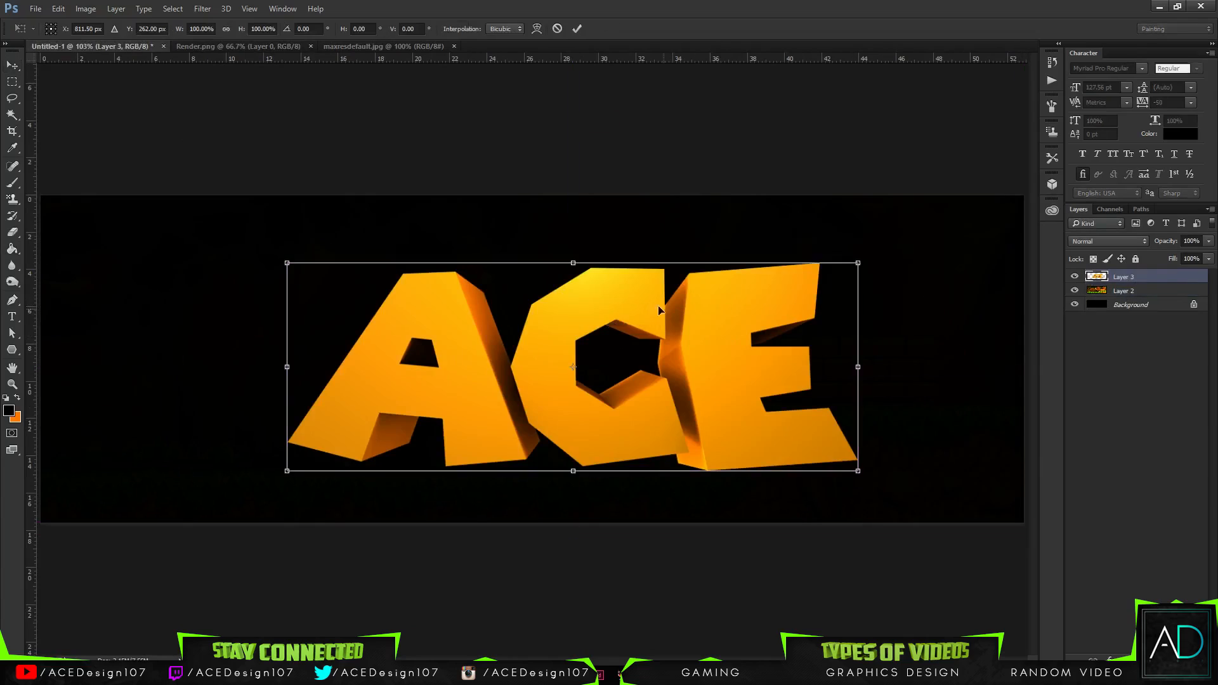
left_click(577, 29)
key("ctrl+a")
left_click(270, 29)
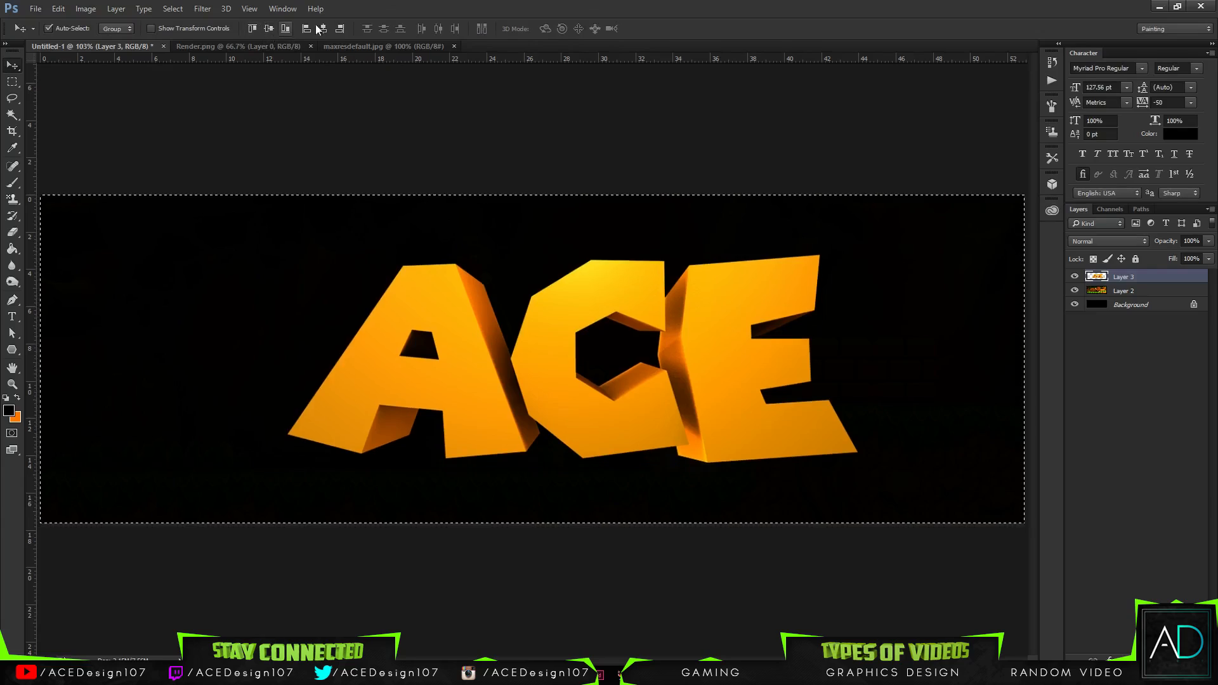
left_click(324, 28)
key("ctrl+d")
Step: Scale the ACE text down proportionally around its centre to about a third of the canvas width
key("ctrl+t")
left_click_drag(814, 464, 705, 420)
key("Return")
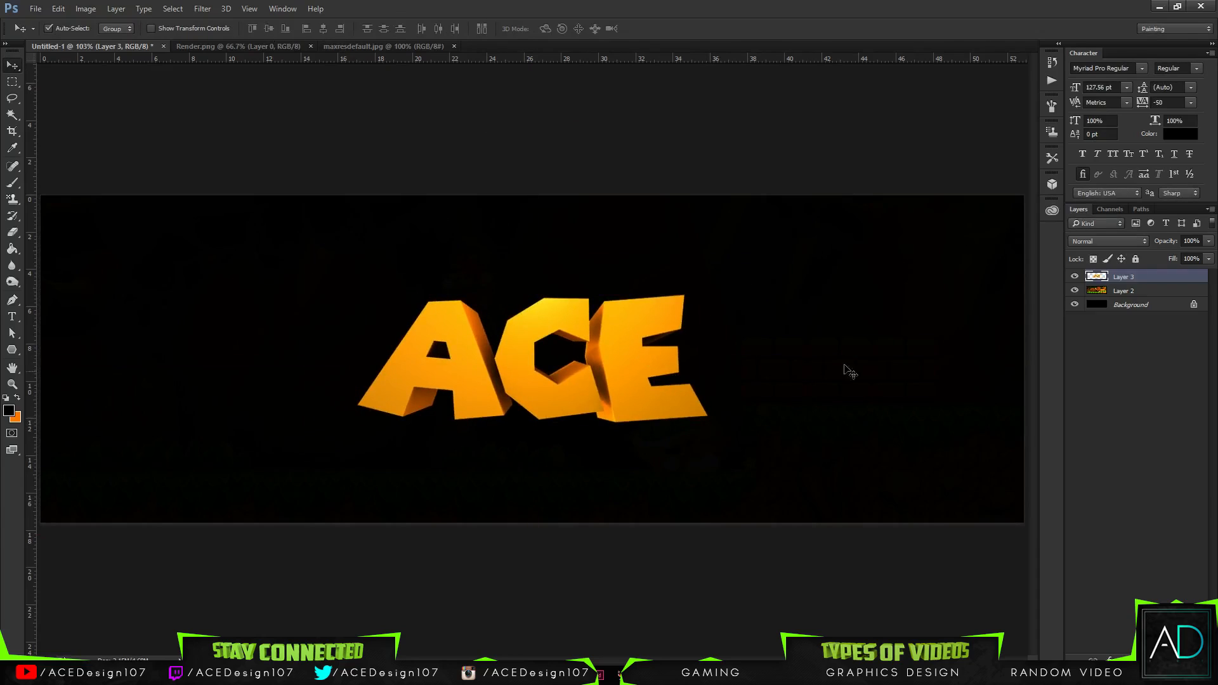
Step: Set the opacity of the tinted forest layer, Layer 2, to 3%
left_click(1139, 294)
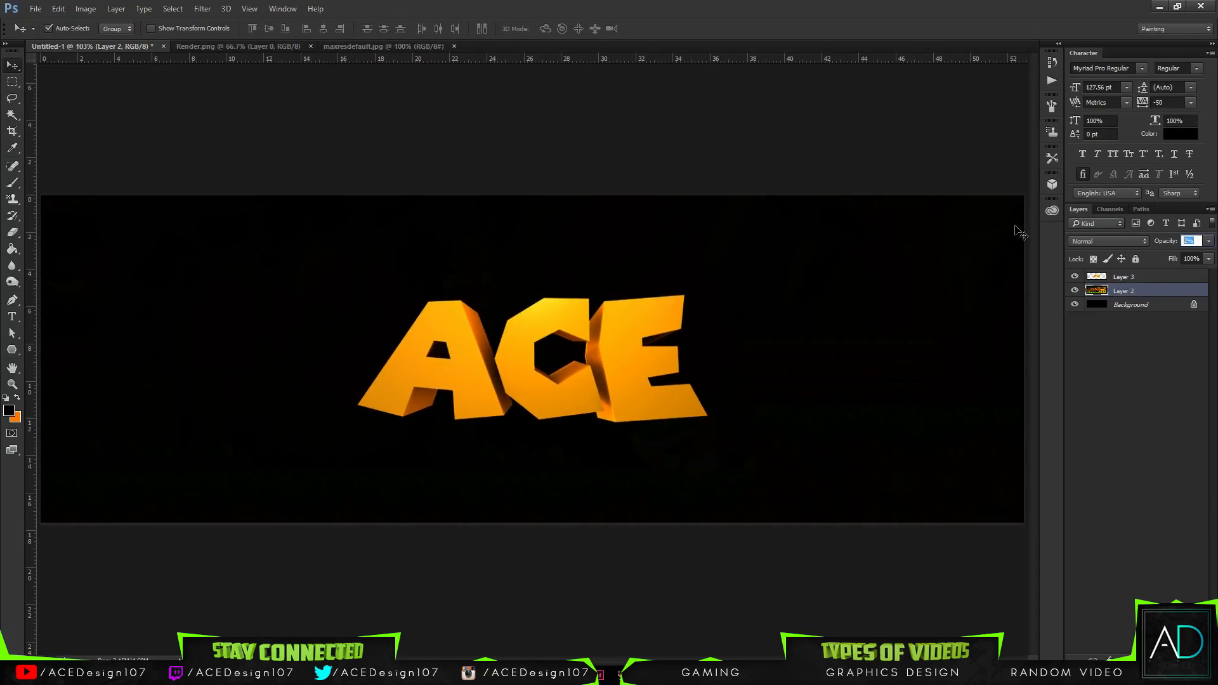
type("3")
key("Return")
Step: Enlarge the ACE text to about 40% of the canvas width and centre it on the canvas again
left_click(1153, 279)
key("ctrl+t")
left_click_drag(711, 426, 753, 438)
key("Return")
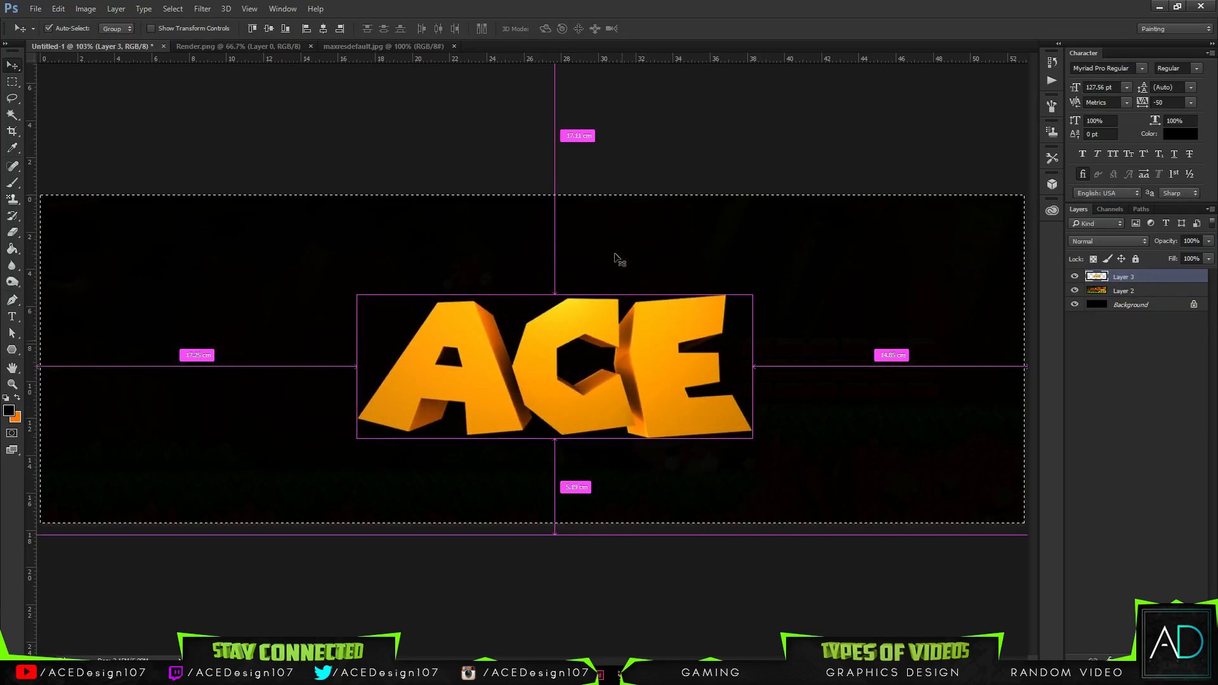
left_click(269, 28)
left_click(323, 29)
key("ctrl+d")
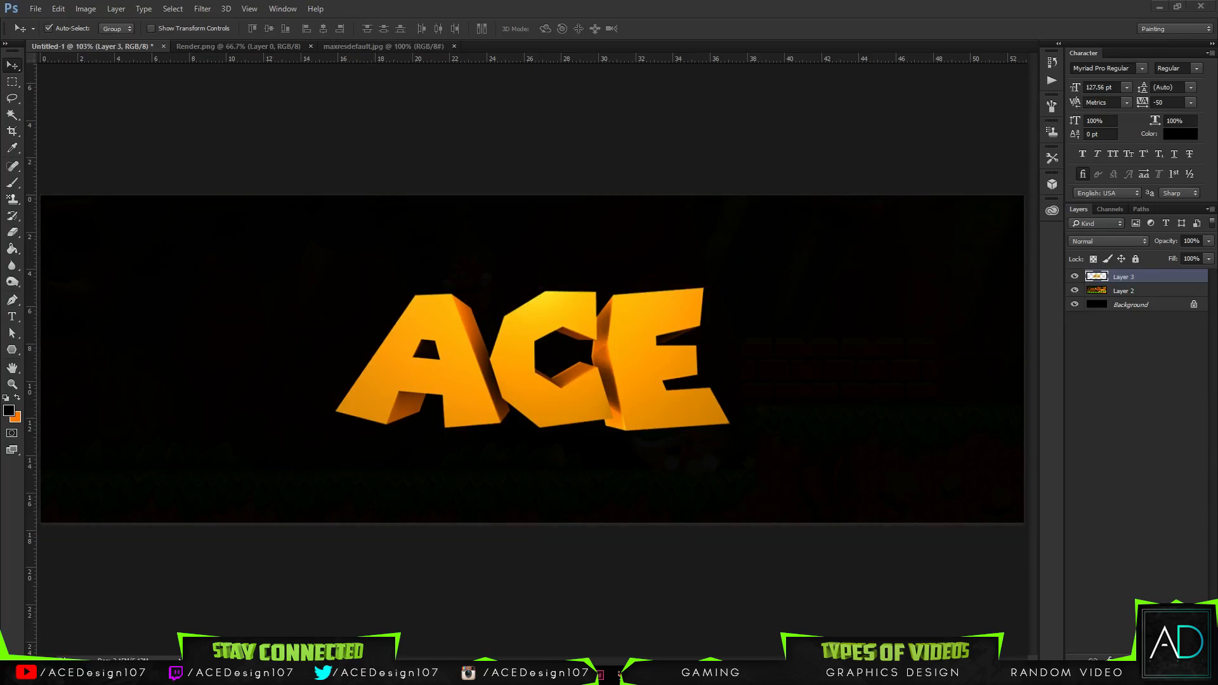
Step: Open the fire Mario image OEsP9Bj.png and copy it into the Untitled-1 banner
left_click(36, 8)
left_click(41, 32)
left_click(998, 177)
double_click(998, 177)
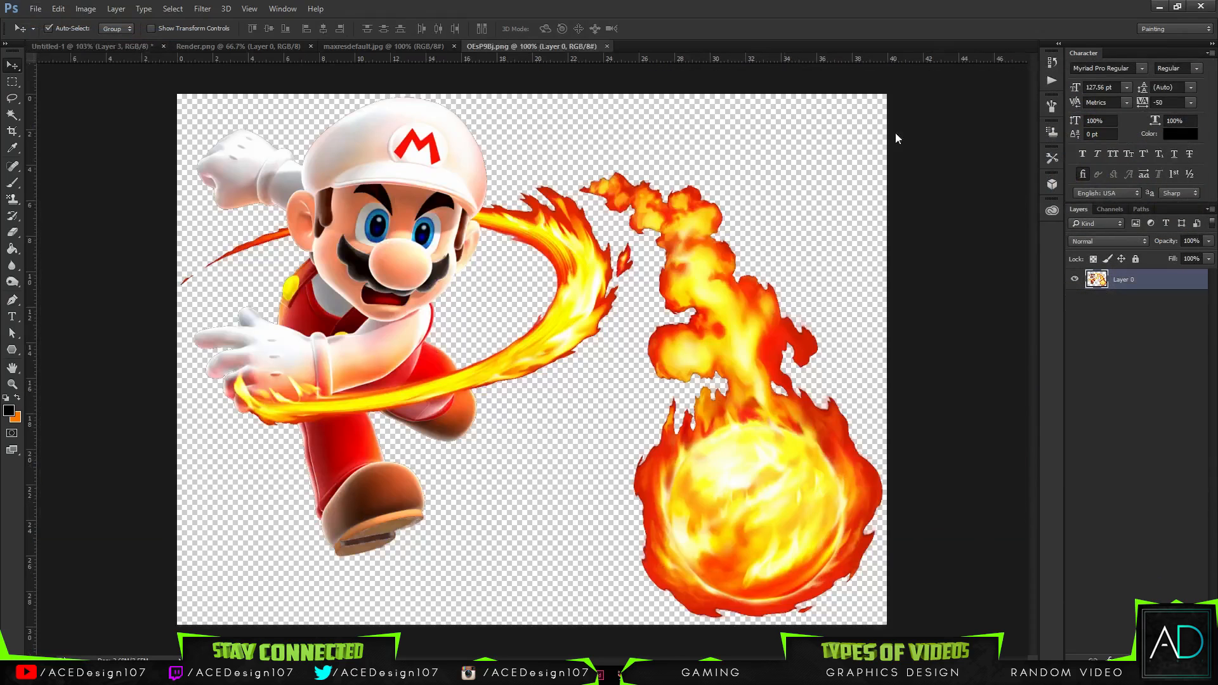
left_click_drag(422, 309, 518, 327)
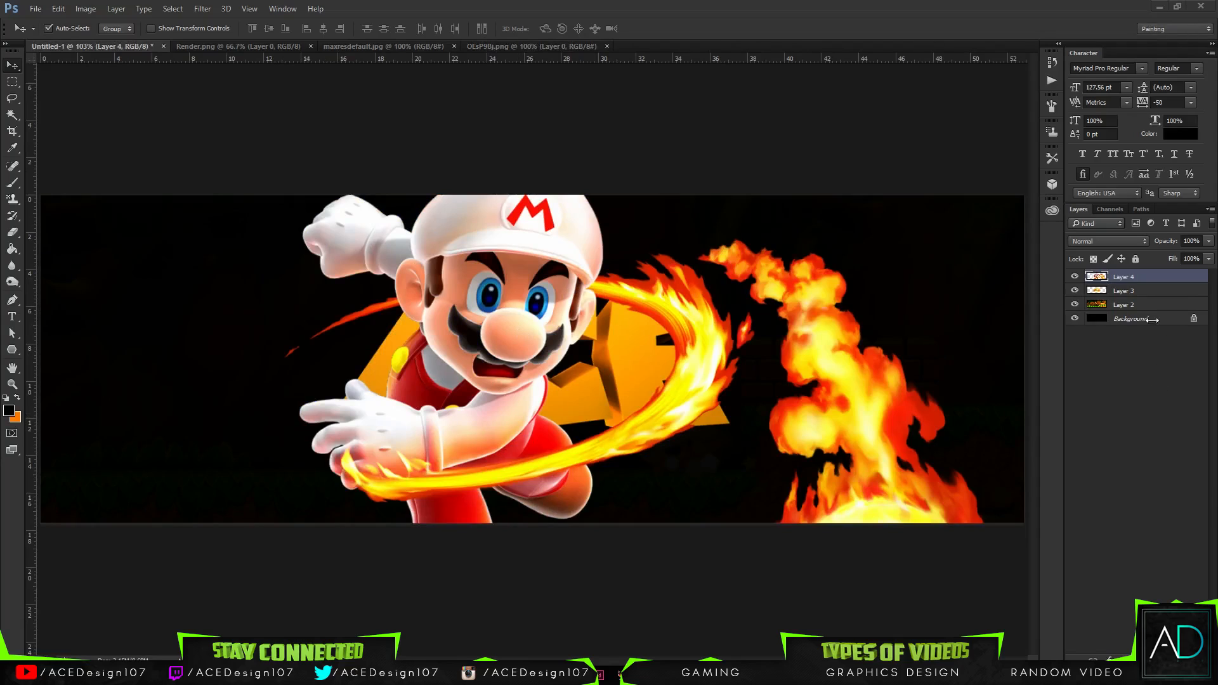
Step: Scale the fire Mario image down to about 58% and place it over the ACE text within the banner's height
left_click(1141, 279)
key("ctrl+t")
left_click_drag(650, 385, 552, 290)
left_click_drag(909, 613, 855, 565)
left_click_drag(680, 298, 689, 324)
left_click_drag(863, 593, 775, 517)
left_click_drag(630, 424, 588, 416)
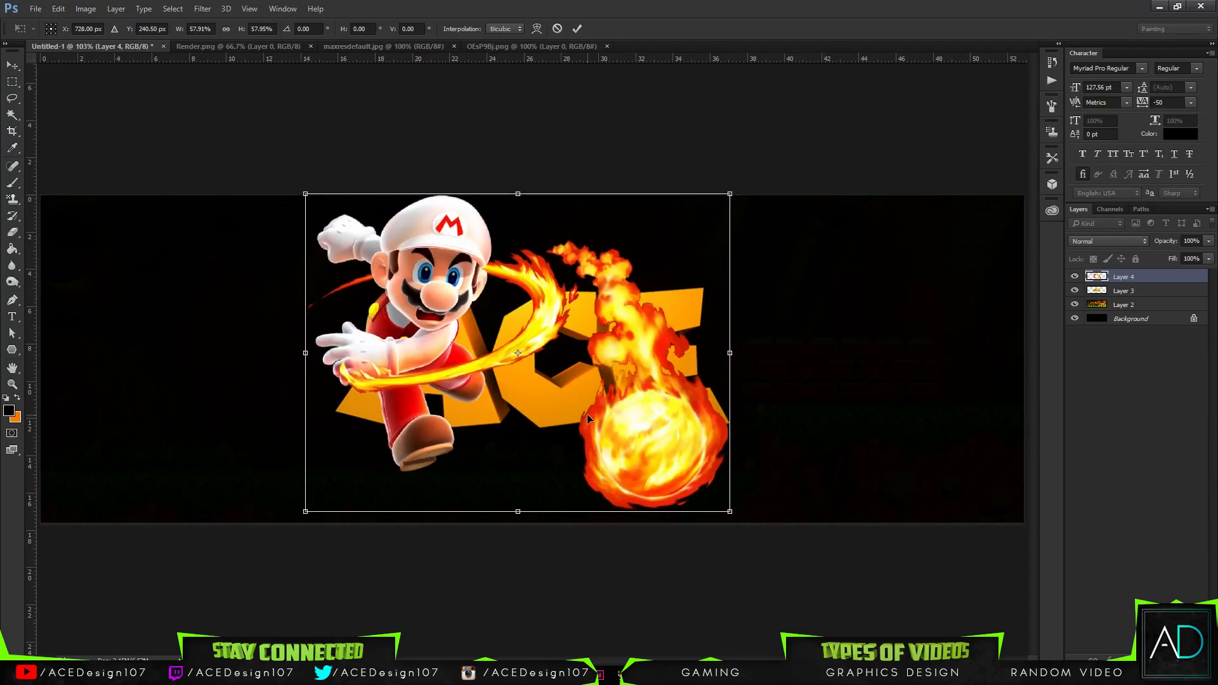
Step: Nudge the fire Mario image 5 px left and 3 px down, apply the transform, and move its layer below the ACE text
key("Left")
key("Left")
key("Left")
key("Left")
key("Left")
key("Down")
key("Down")
key("Down")
key("Down")
key("Down")
key("Down")
key("Down")
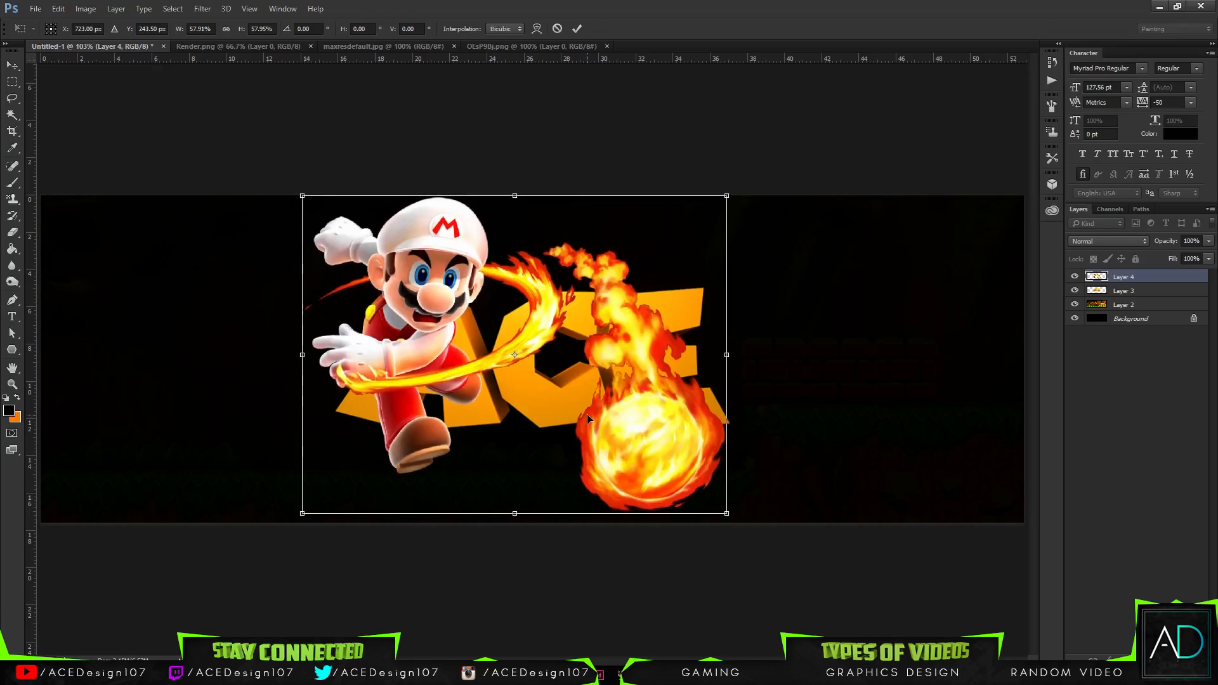
key("Return")
left_click_drag(1129, 279, 1126, 298)
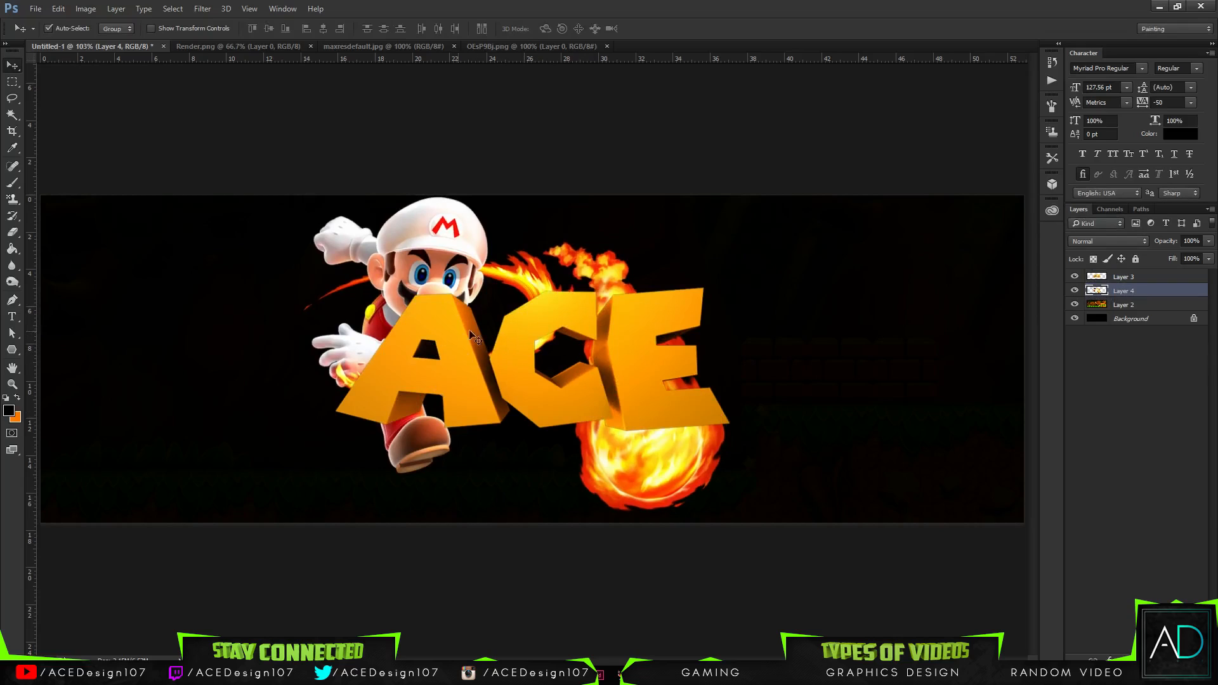
key("e")
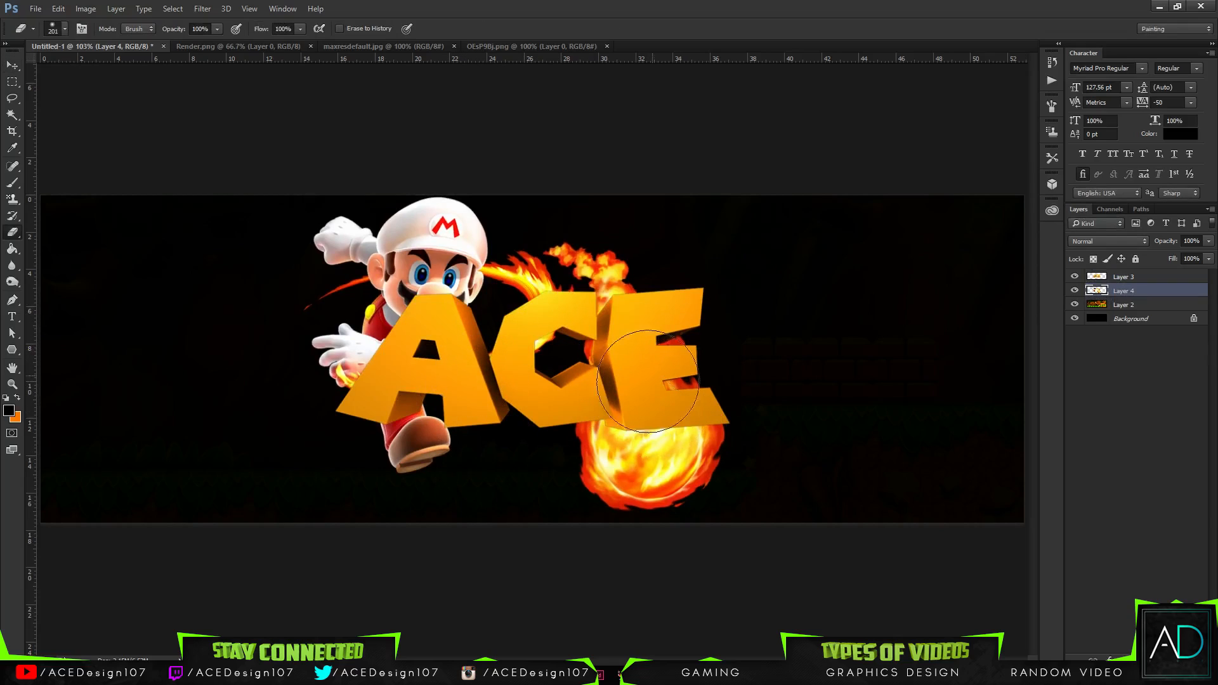
left_click(1097, 288, "ctrl")
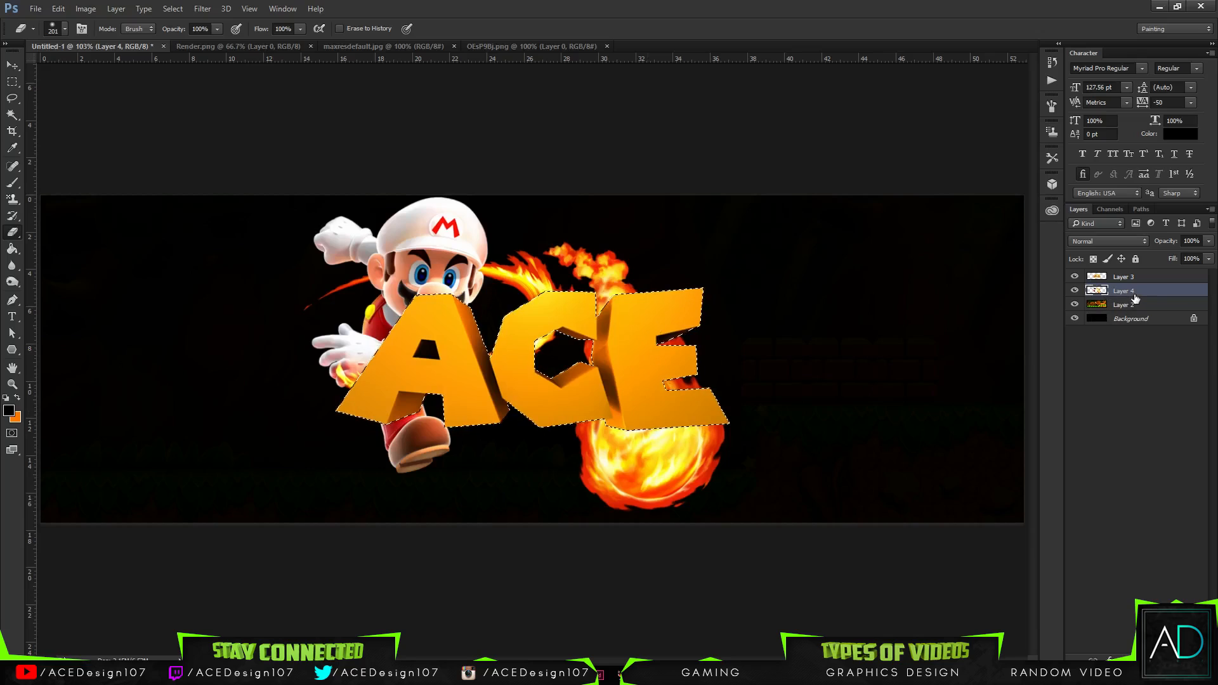
left_click(1146, 278)
key("ctrl+d")
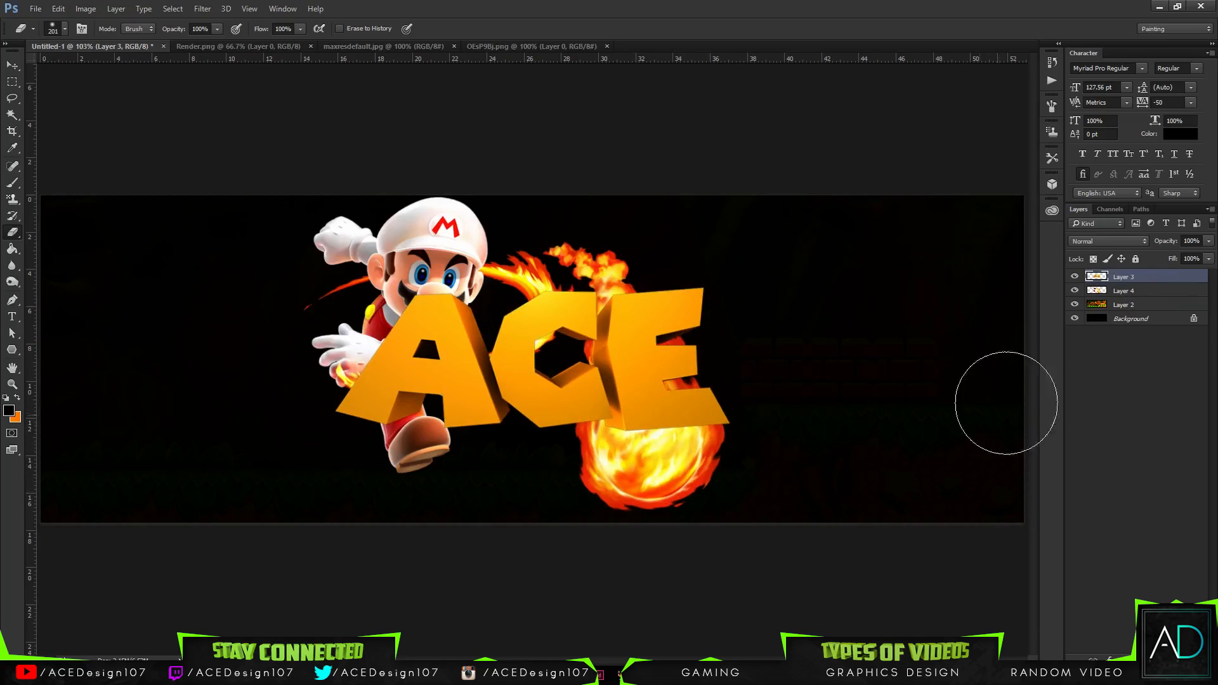
Step: Duplicate the fire Mario layer and move the copy above the ACE text layer
left_click(1134, 292)
key("ctrl+j")
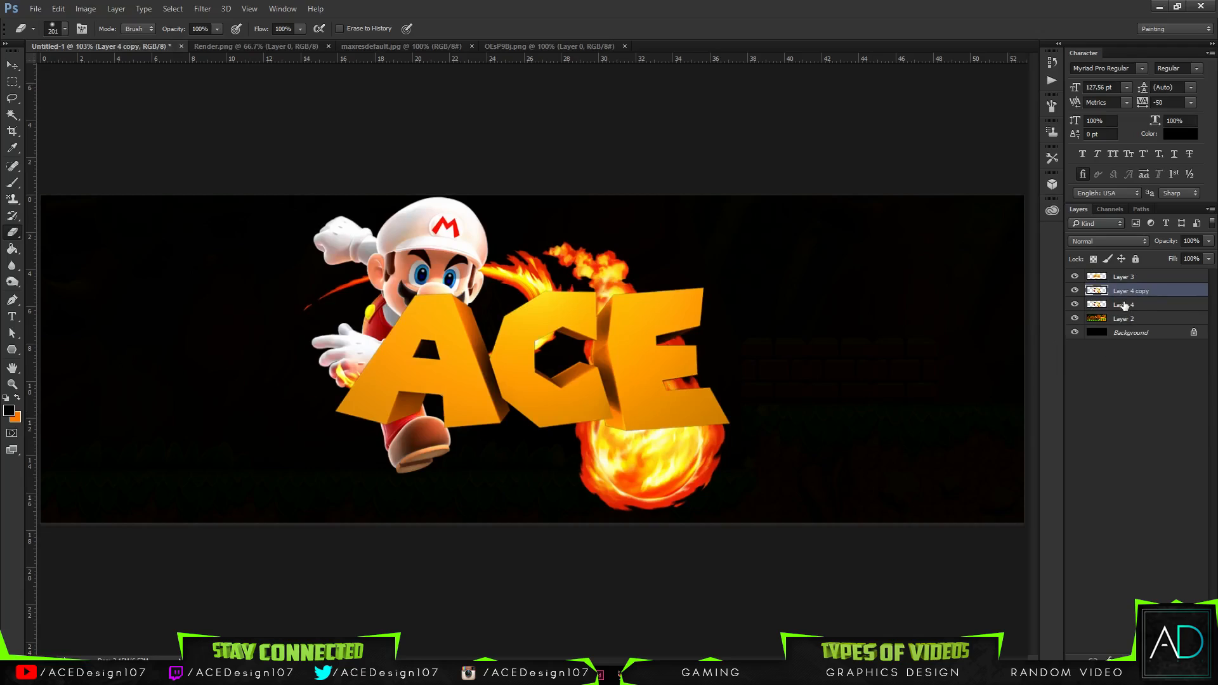
left_click_drag(1129, 293, 1135, 273)
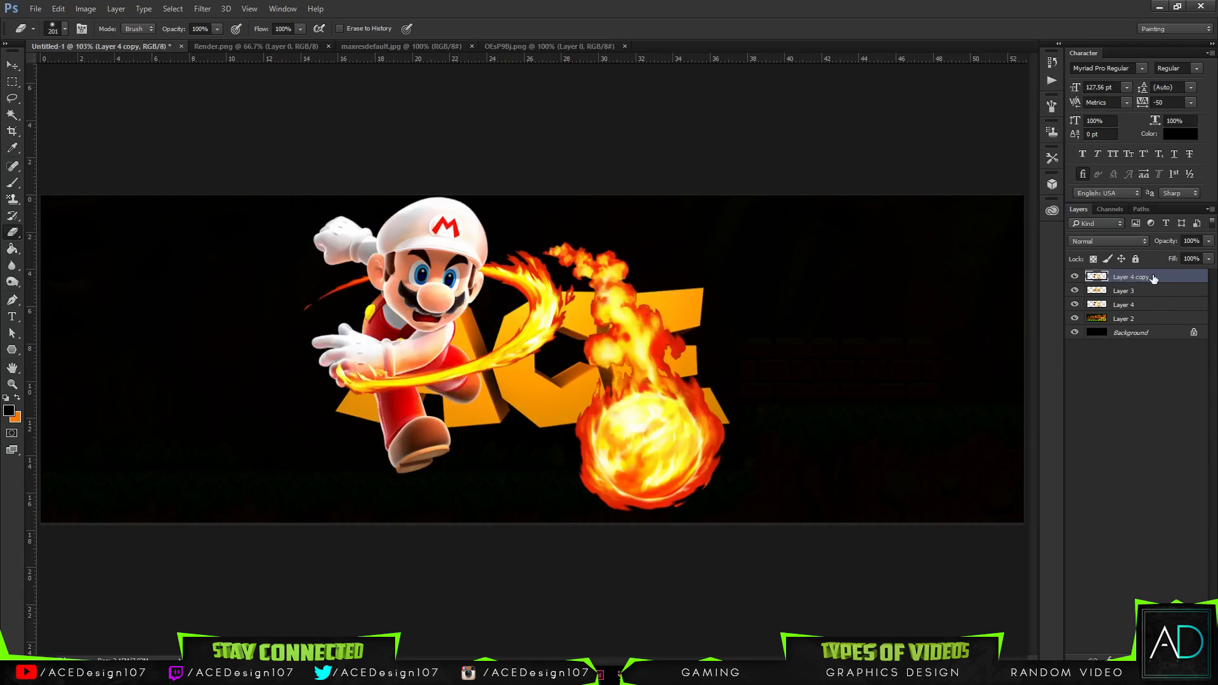
left_click(1103, 292, "ctrl")
mouse_move(389, 331)
left_mouse_down()
mouse_move(369, 406)
mouse_move(422, 349)
mouse_move(445, 355)
mouse_move(431, 375)
mouse_move(524, 320)
mouse_move(543, 346)
left_mouse_up()
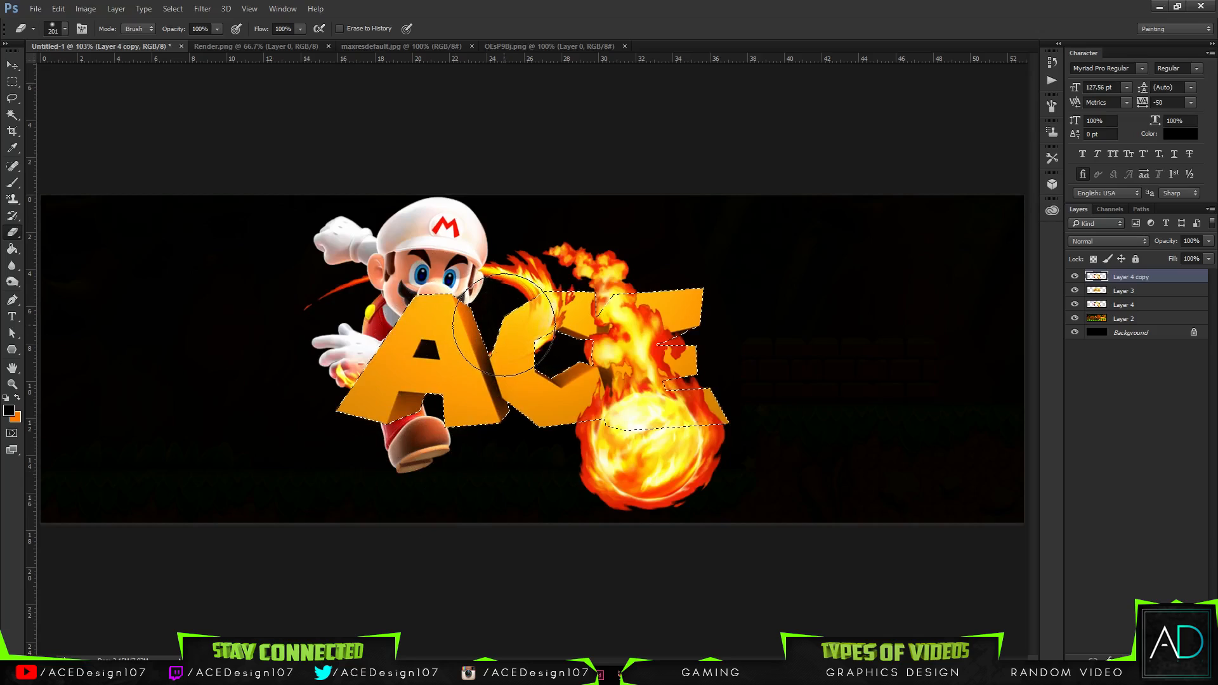
left_click(65, 29)
left_click_drag(87, 100, 261, 112)
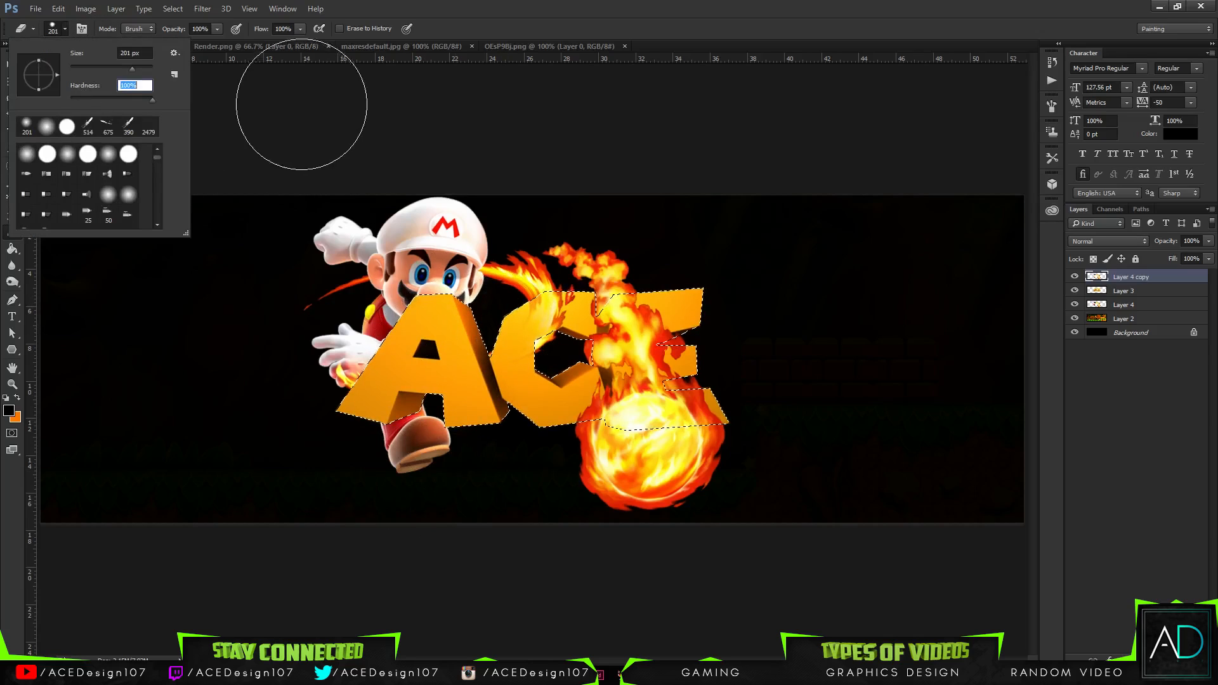
key("ctrl+alt+z")
key("ctrl+alt+z")
key("ctrl+alt+z")
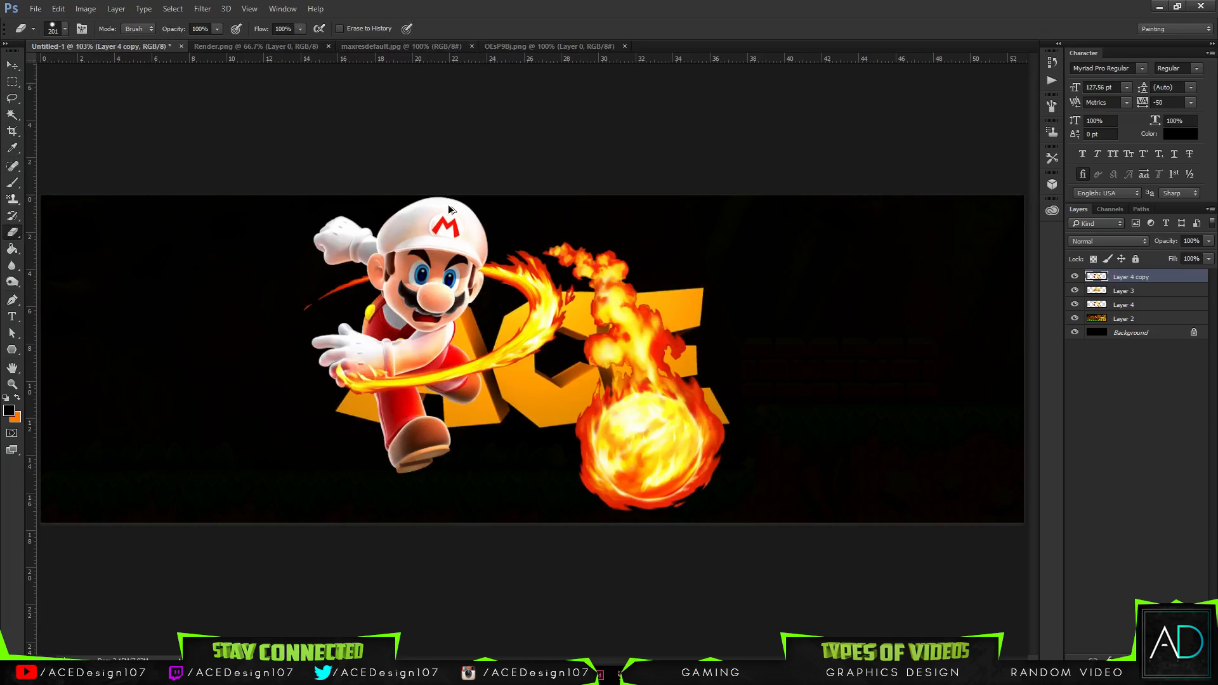
Step: Load the ACE text layer's outline as a selection and erase the Mario copy over the letter A with a 0% hardness eraser
key("w")
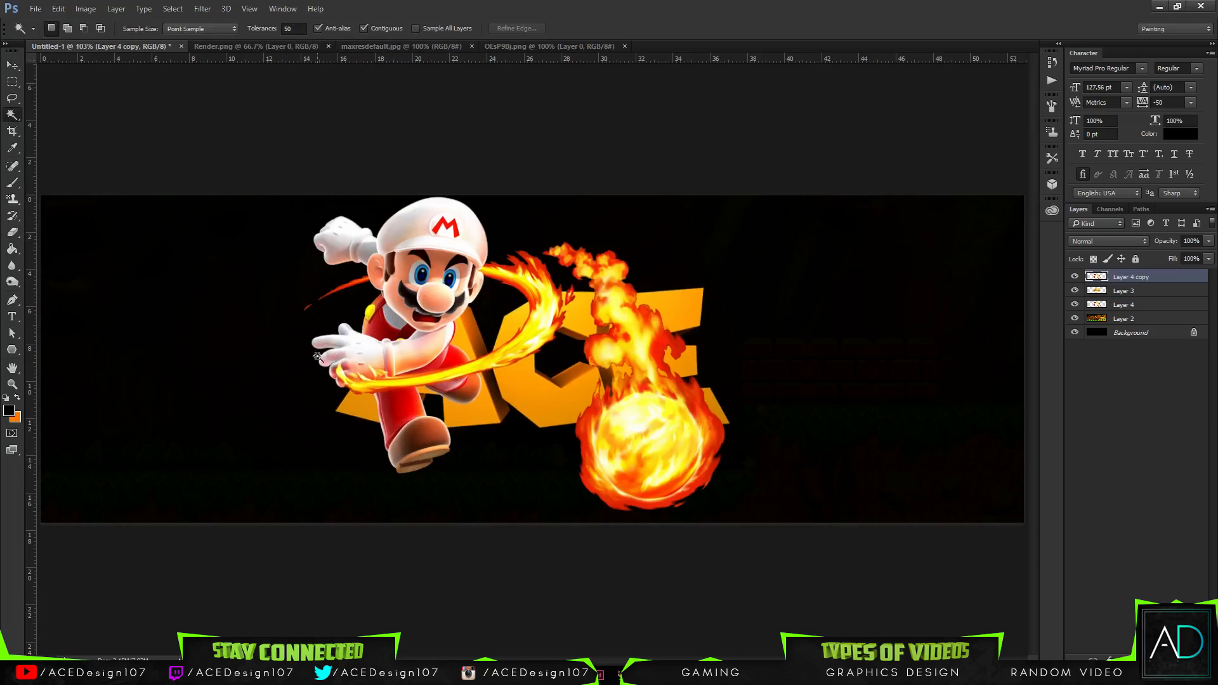
key("b")
key("e")
left_click(1094, 293, "ctrl")
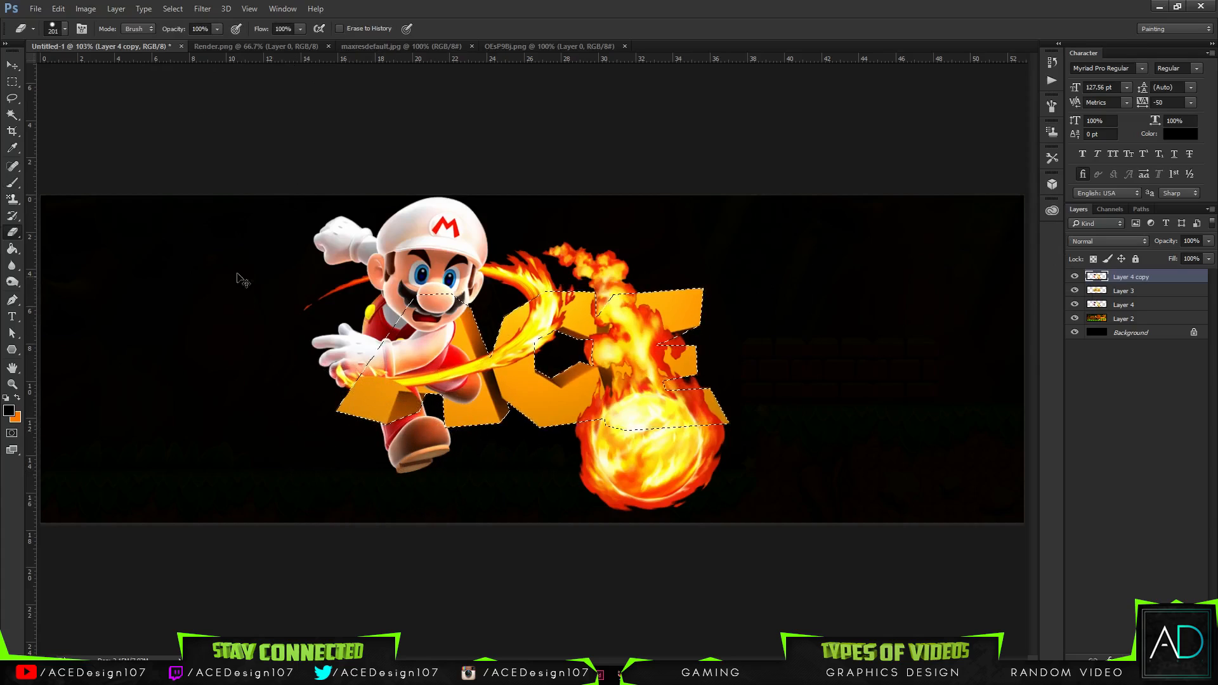
left_click(66, 29)
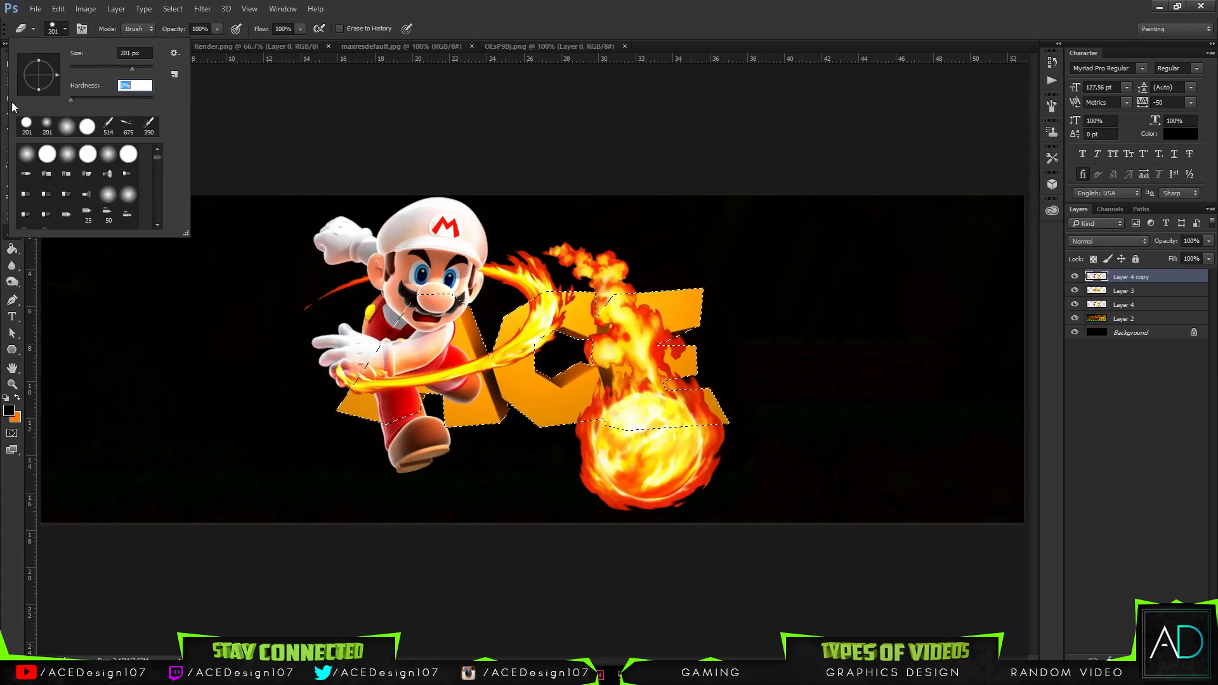
left_click(448, 467)
left_click_drag(346, 470, 403, 419)
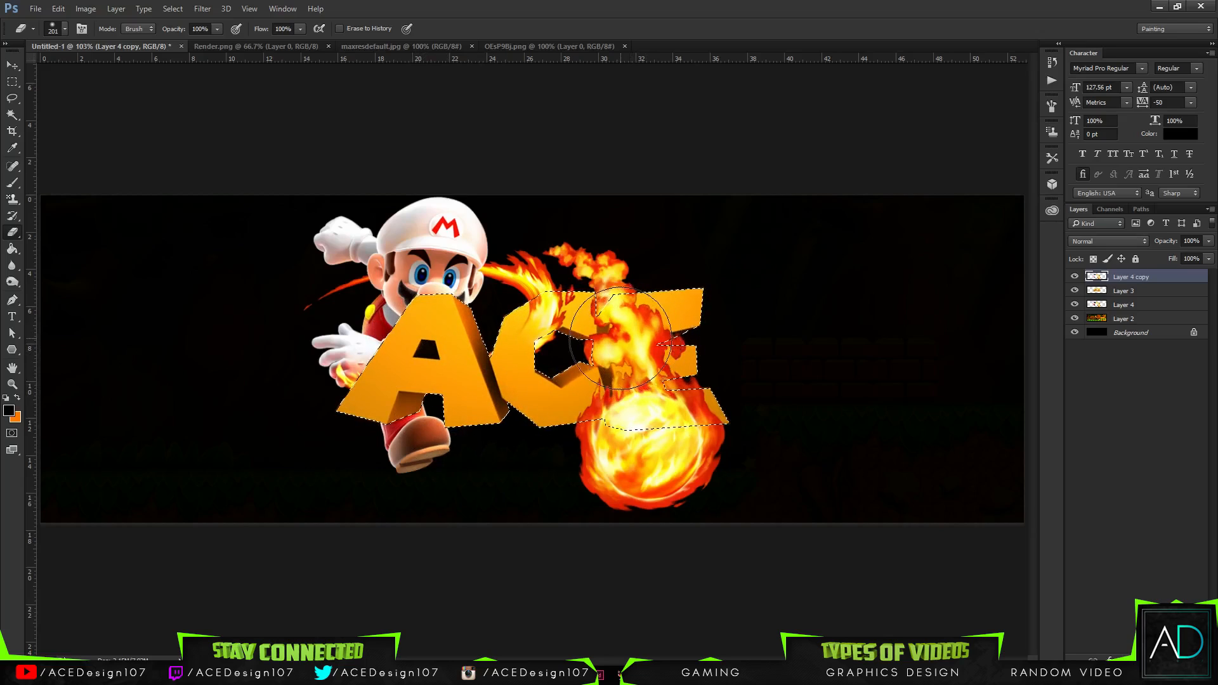
left_click(629, 342)
mouse_move(628, 343)
left_mouse_down()
mouse_move(640, 353)
mouse_move(610, 349)
mouse_move(619, 361)
mouse_move(680, 337)
mouse_move(714, 343)
mouse_move(681, 347)
left_mouse_up()
key("ctrl+d")
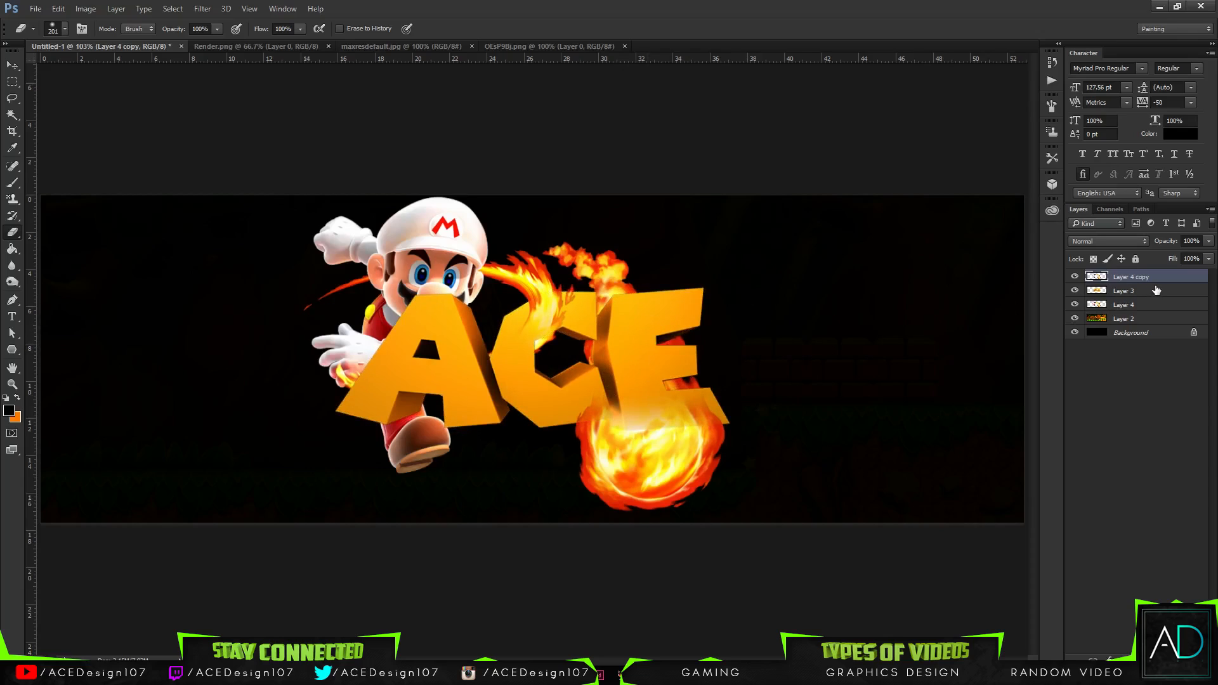
key("ctrl+j")
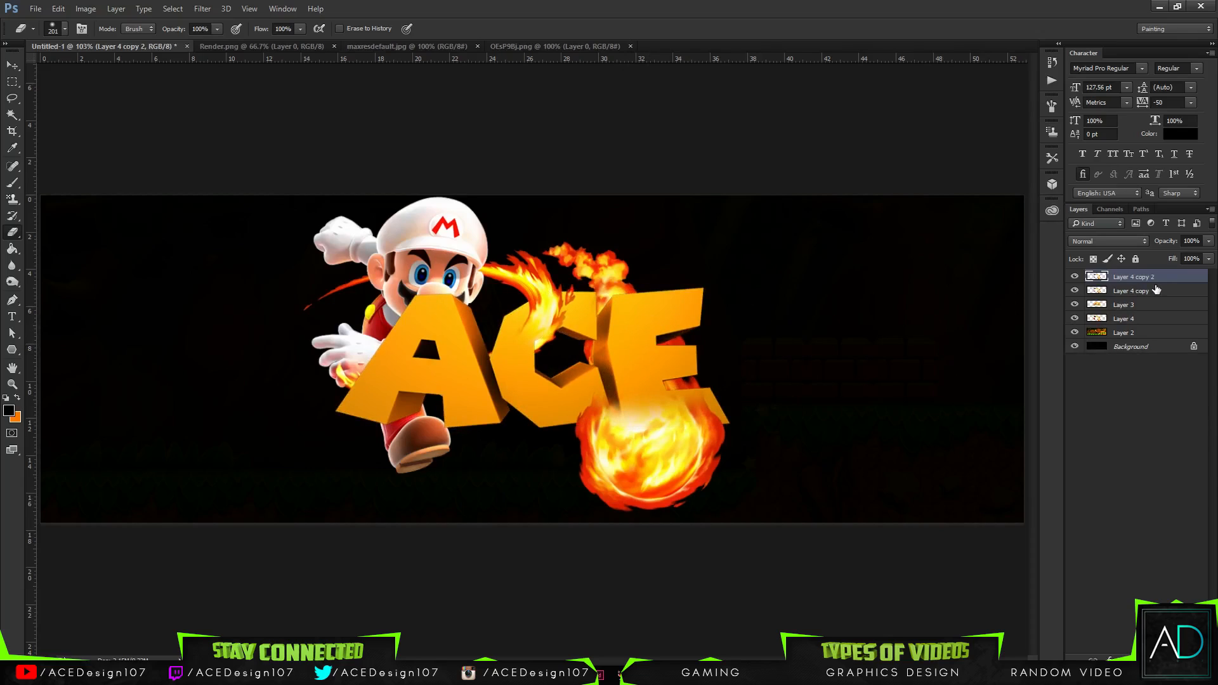
key("ctrl+alt+z")
key("ctrl+alt+z")
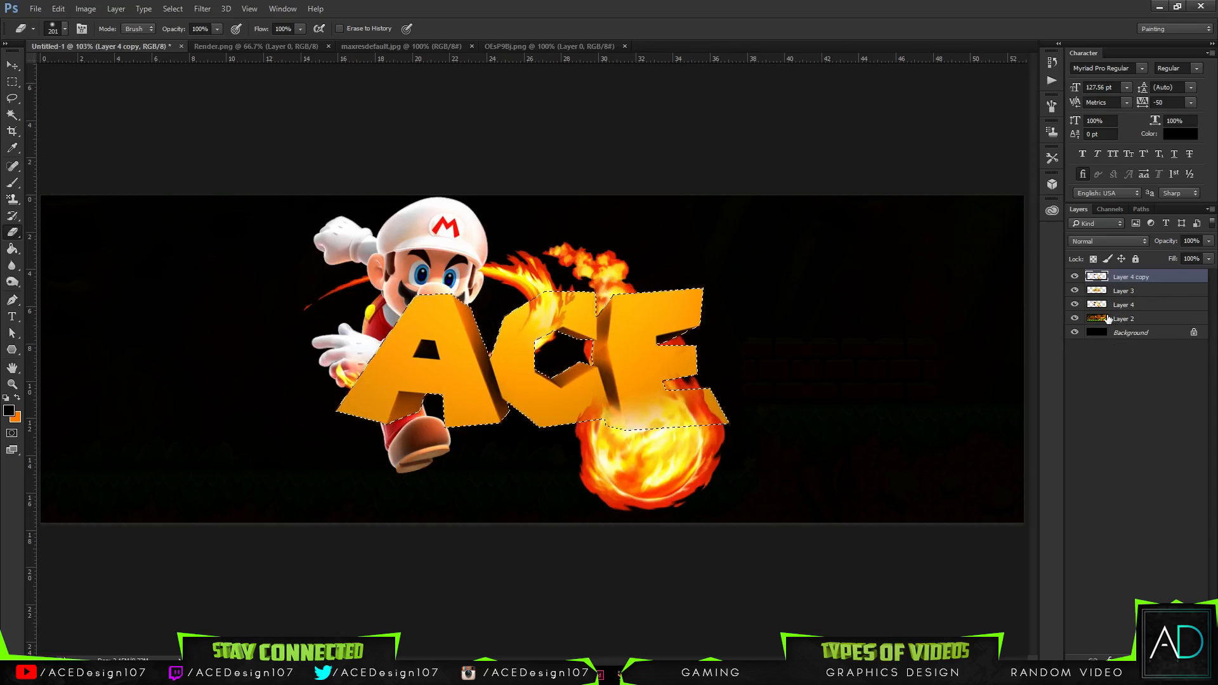
key("ctrl+alt+z")
key("ctrl+alt+z")
key("ctrl+alt+z")
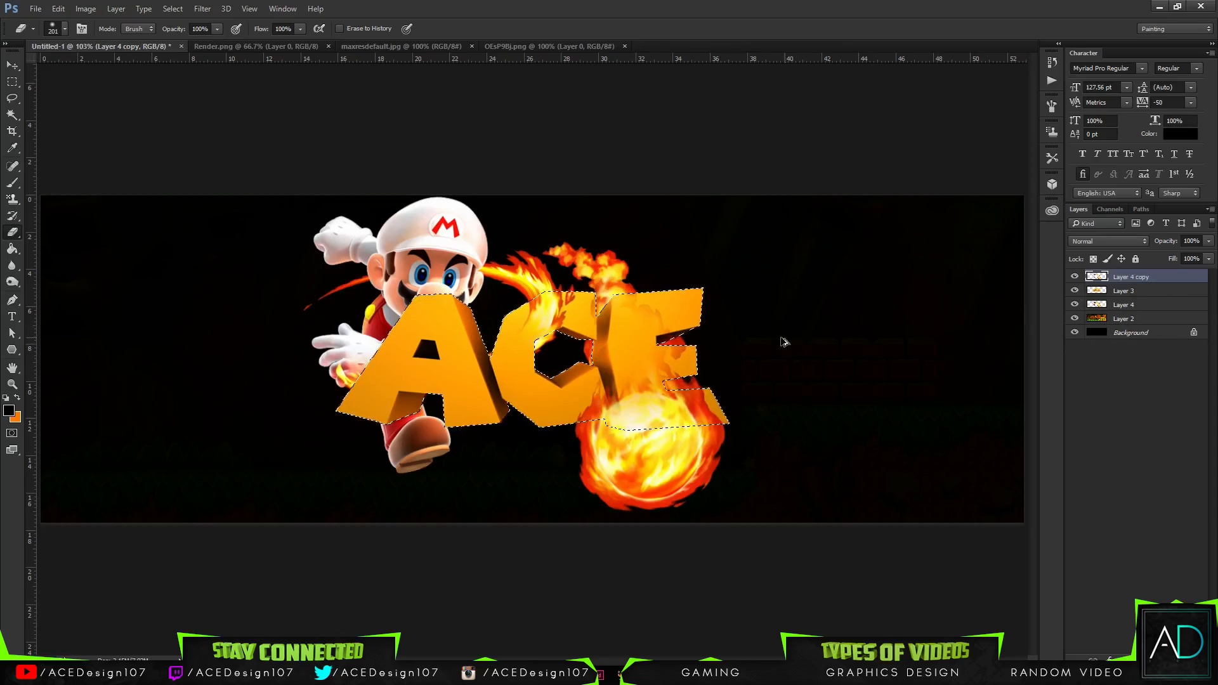
key("ctrl+alt+z")
key("ctrl+alt+z")
key("ctrl+alt+z")
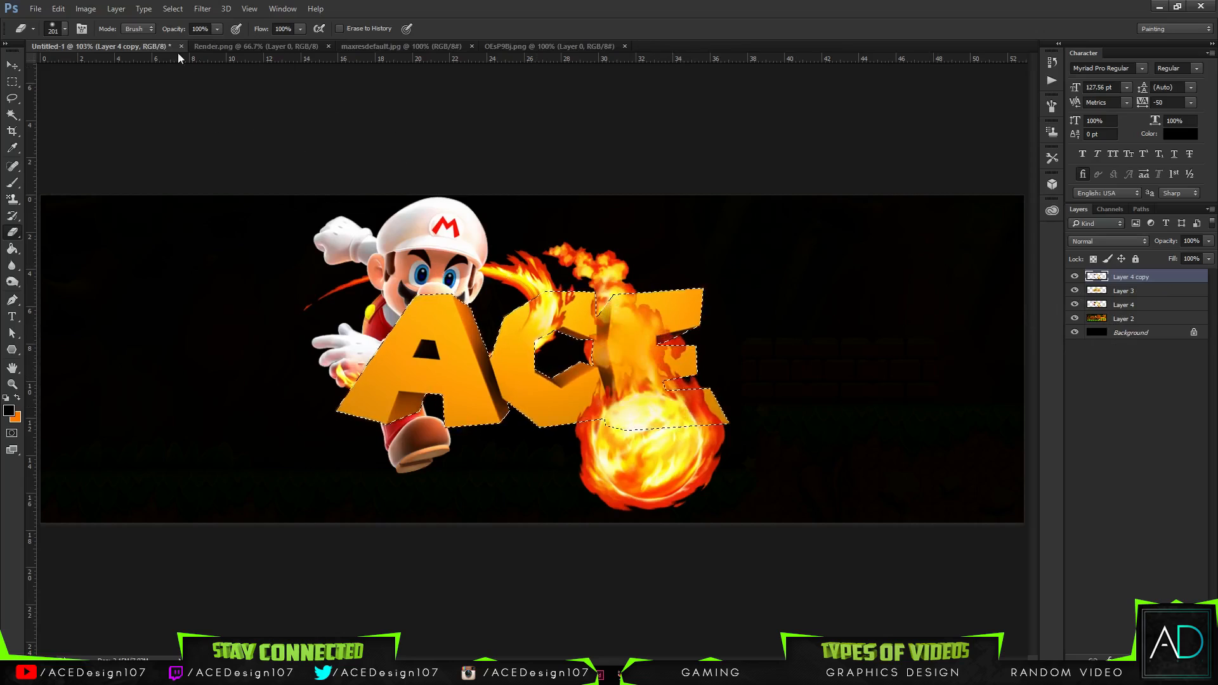
Step: Erase the flames covering the upper part of the letter E with an eraser of about 108 px, and clear the selection
left_click(65, 29)
left_click(113, 67)
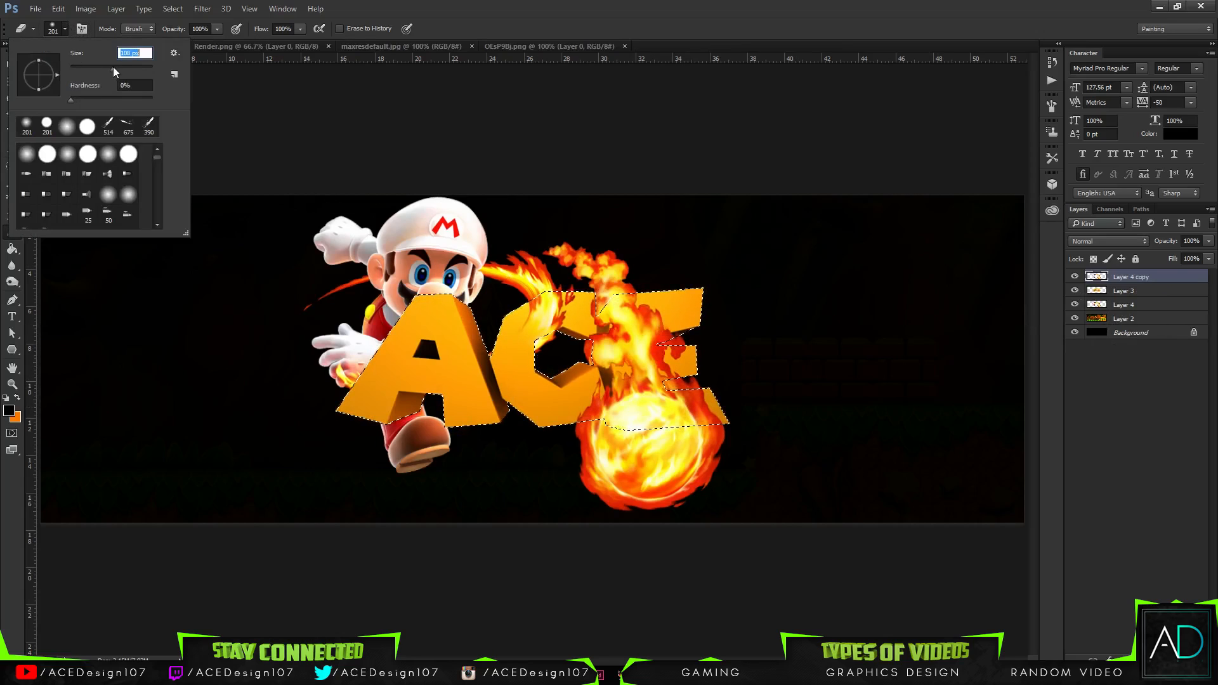
mouse_move(646, 345)
left_mouse_down()
mouse_move(600, 329)
mouse_move(654, 325)
mouse_move(629, 327)
mouse_move(661, 340)
mouse_move(636, 343)
mouse_move(711, 318)
mouse_move(651, 336)
mouse_move(686, 346)
mouse_move(623, 343)
left_mouse_up()
key("ctrl+d")
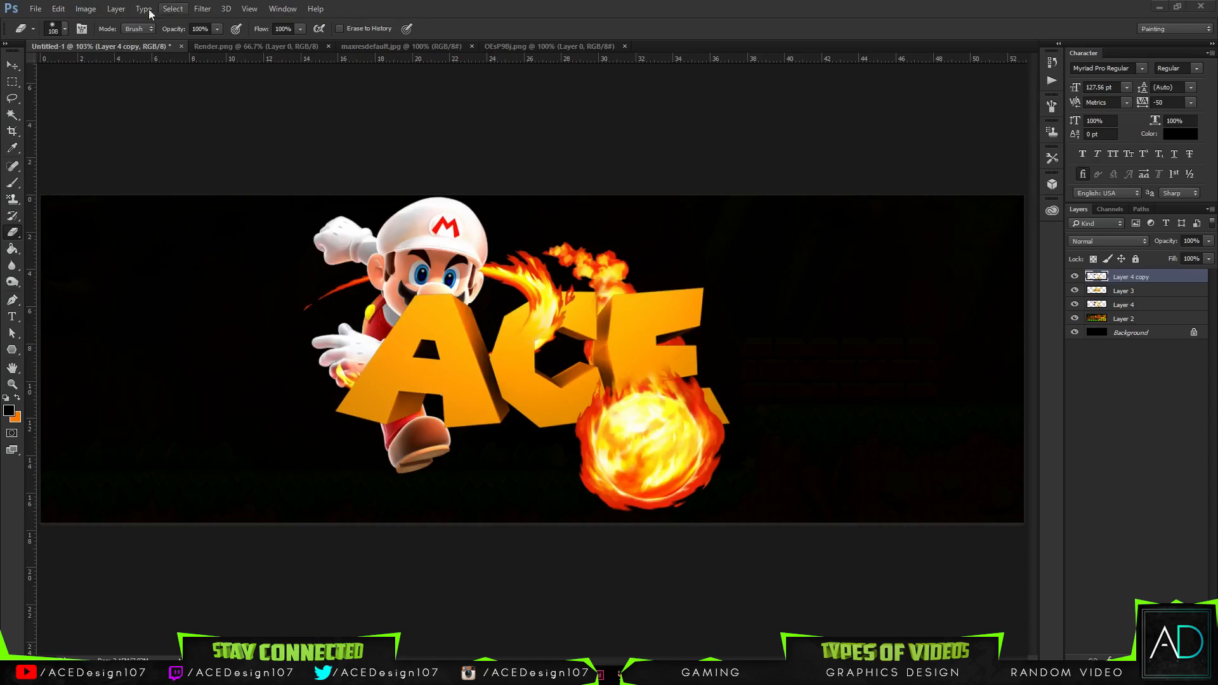
Step: Open the Star_Coin.png image and copy it into the Untitled-1 banner
left_click(36, 8)
left_click(44, 35)
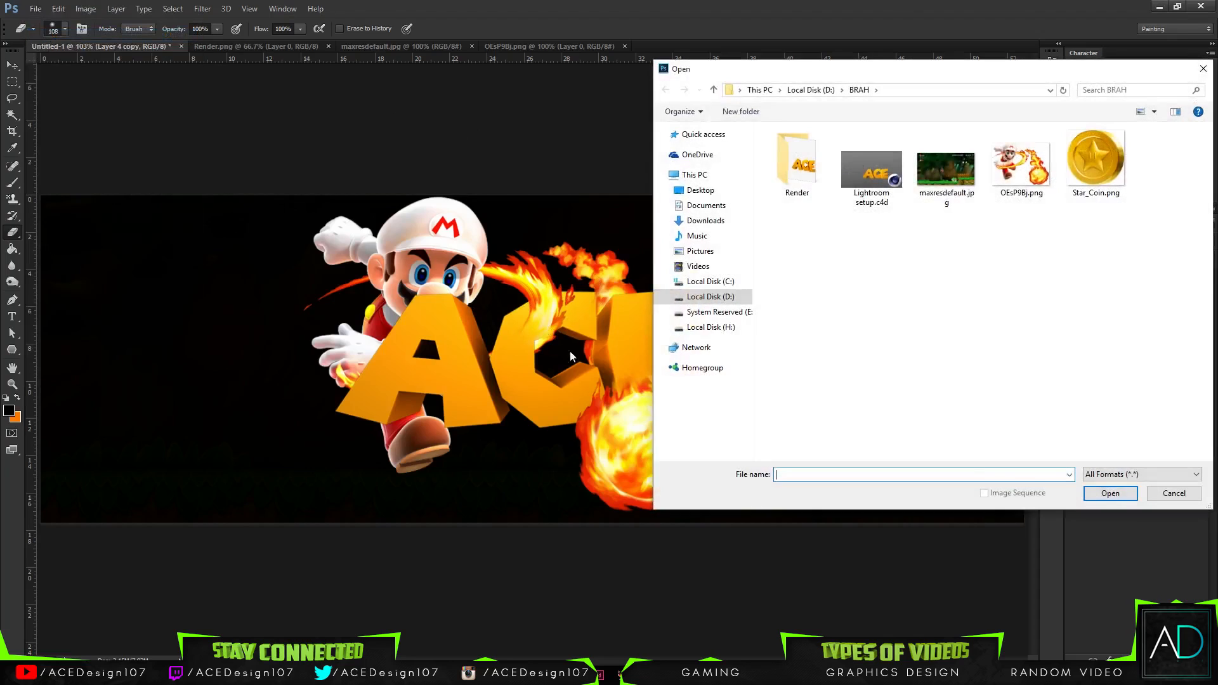
double_click(1096, 162)
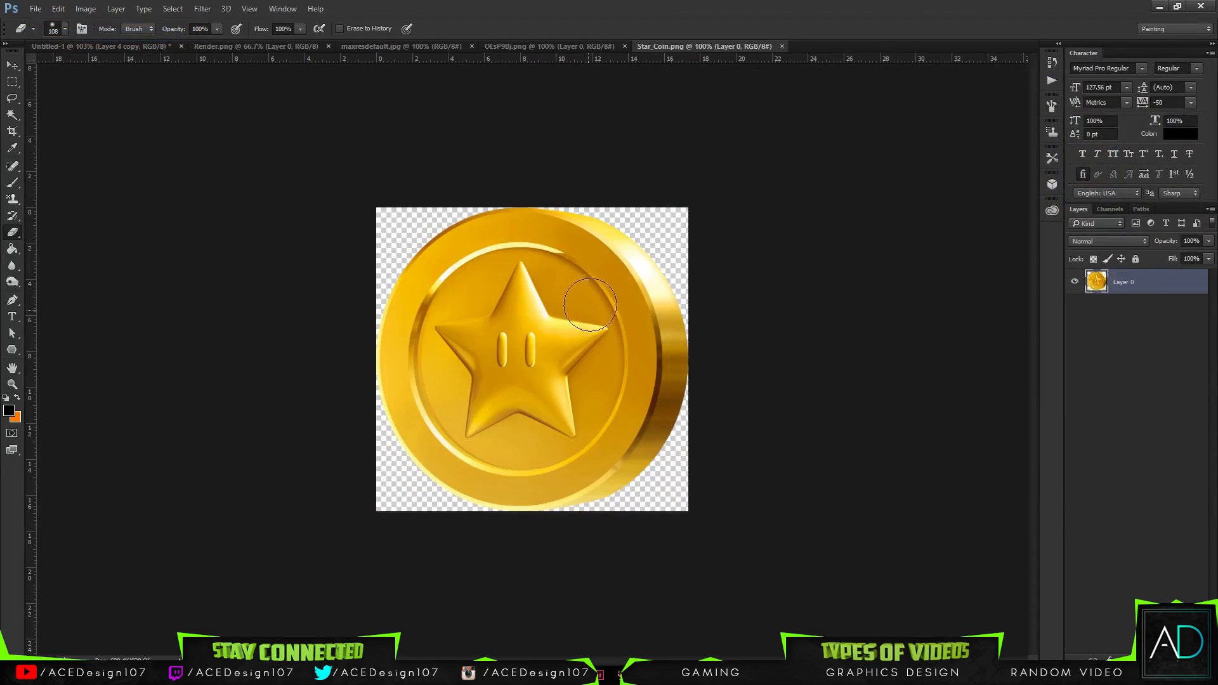
key("v")
mouse_move(522, 272)
left_mouse_down()
mouse_move(196, 43)
mouse_move(146, 45)
mouse_move(485, 332)
mouse_move(626, 327)
mouse_move(571, 314)
mouse_move(517, 259)
mouse_move(532, 272)
left_mouse_up()
Step: Scale the star coin down to about 19% and again to about 91%, placing it on the left part of the letter C
key("ctrl+t")
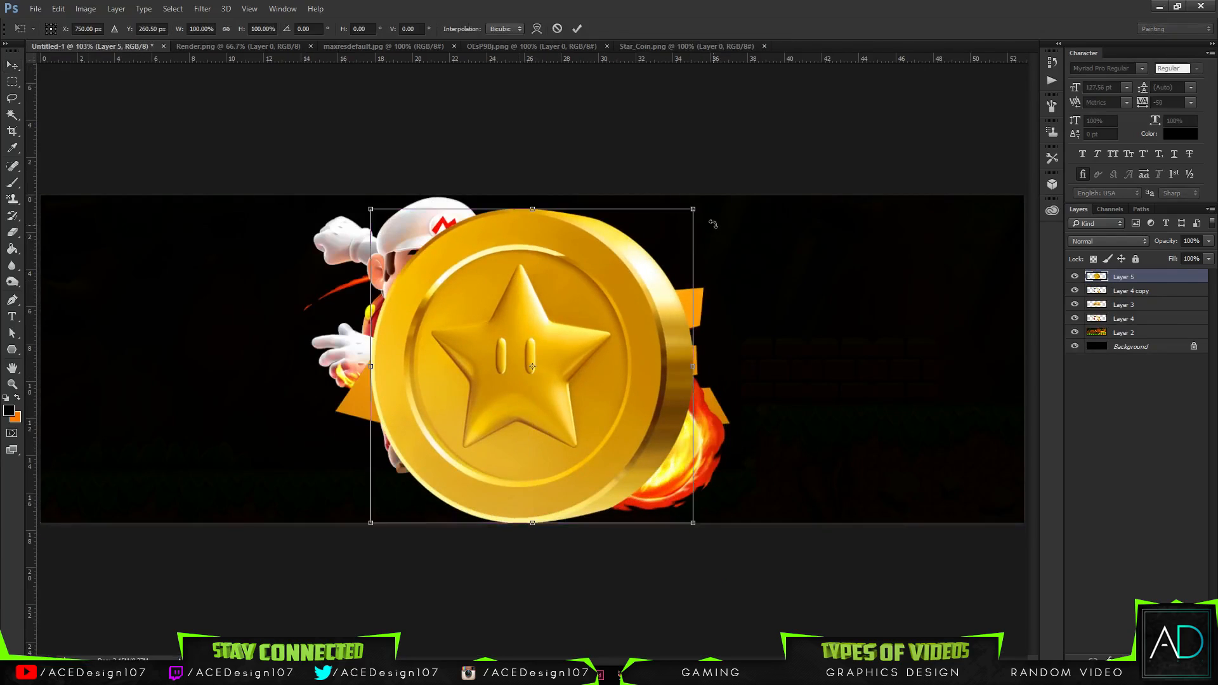
left_click_drag(695, 211, 531, 331)
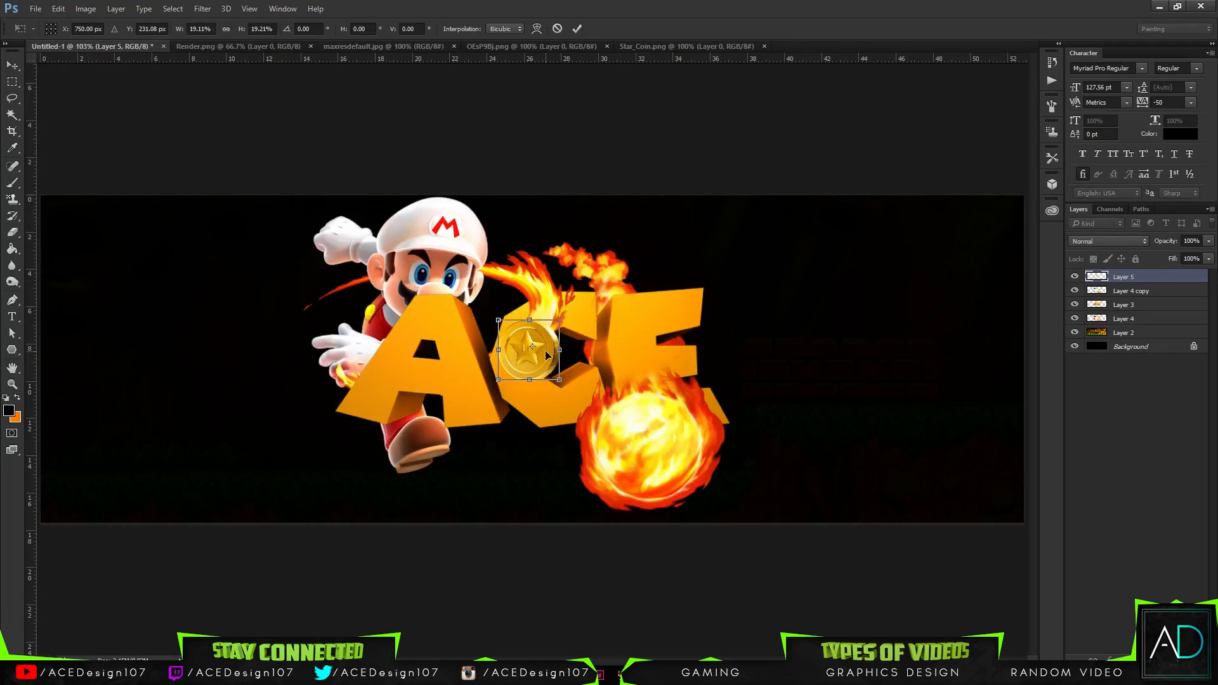
key("Return")
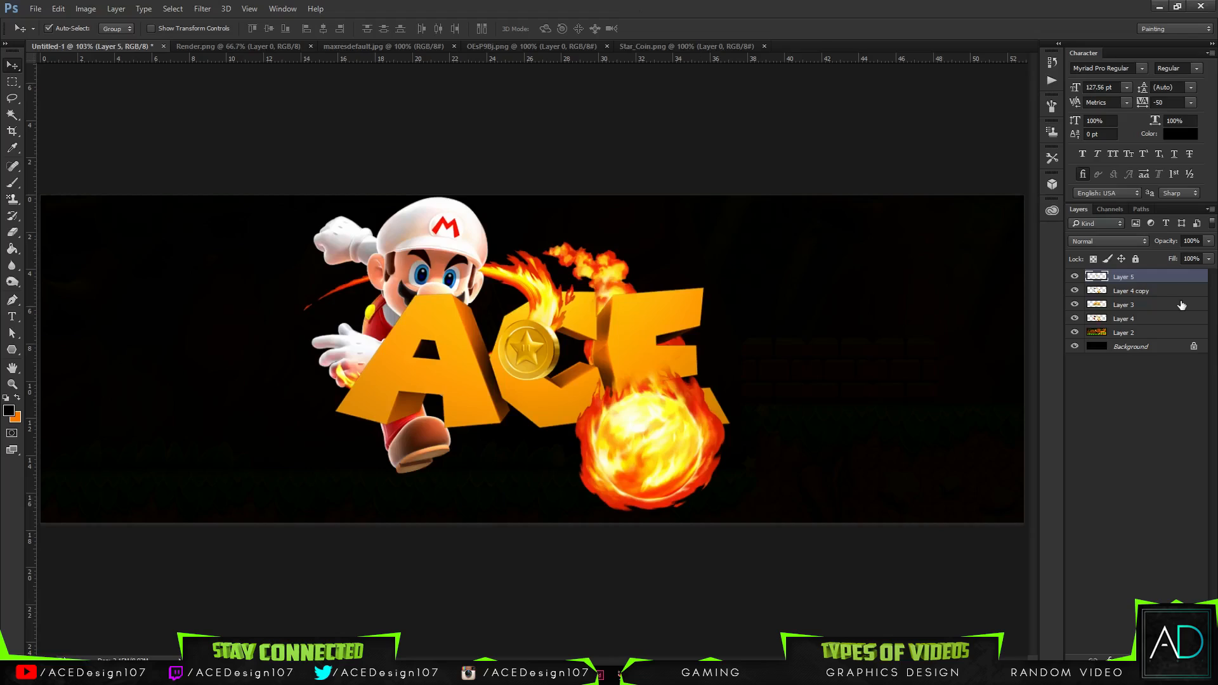
key("ctrl+t")
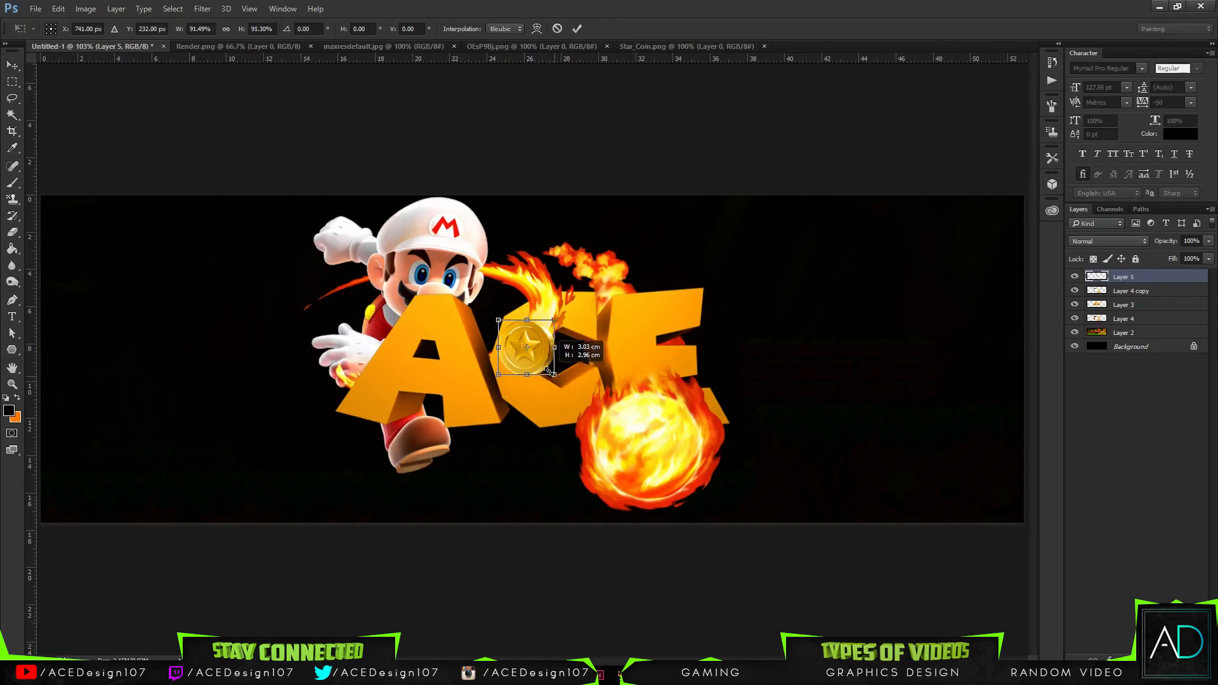
left_click_drag(528, 364, 534, 363)
key("Return")
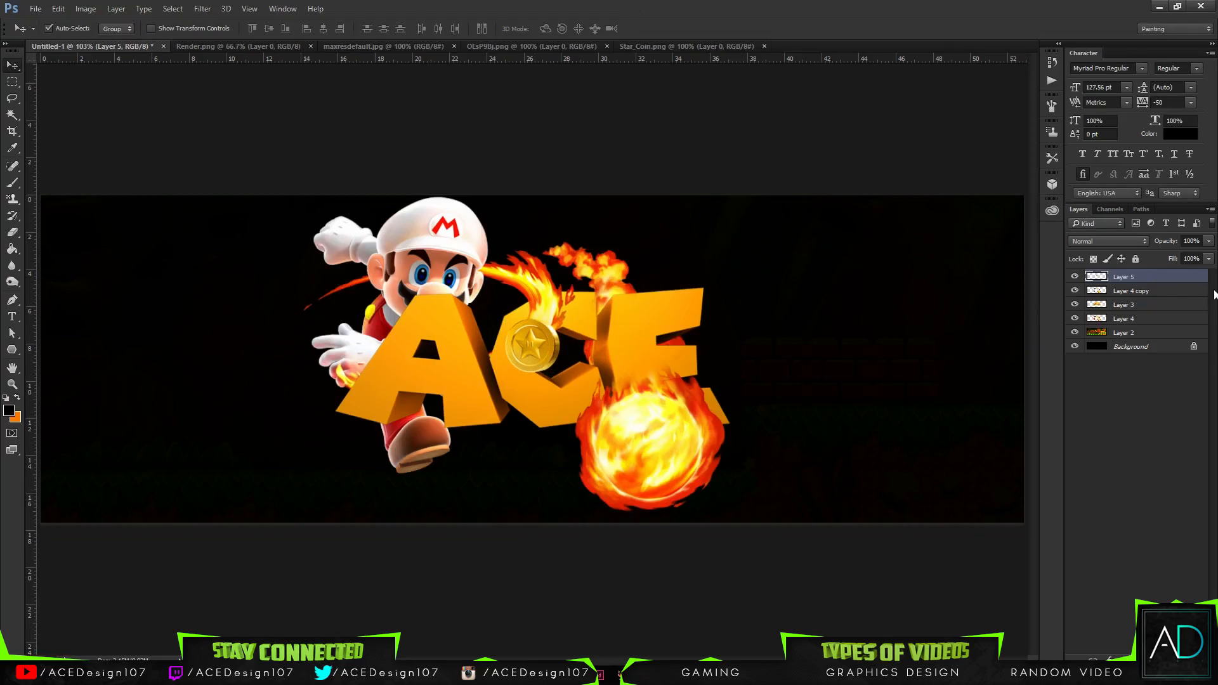
Step: Give the coin a drop shadow with 100% opacity, 0 px distance, 11% spread and 24 px size, and move its layer below the Mario copy
right_click(1154, 281)
left_click(1003, 96)
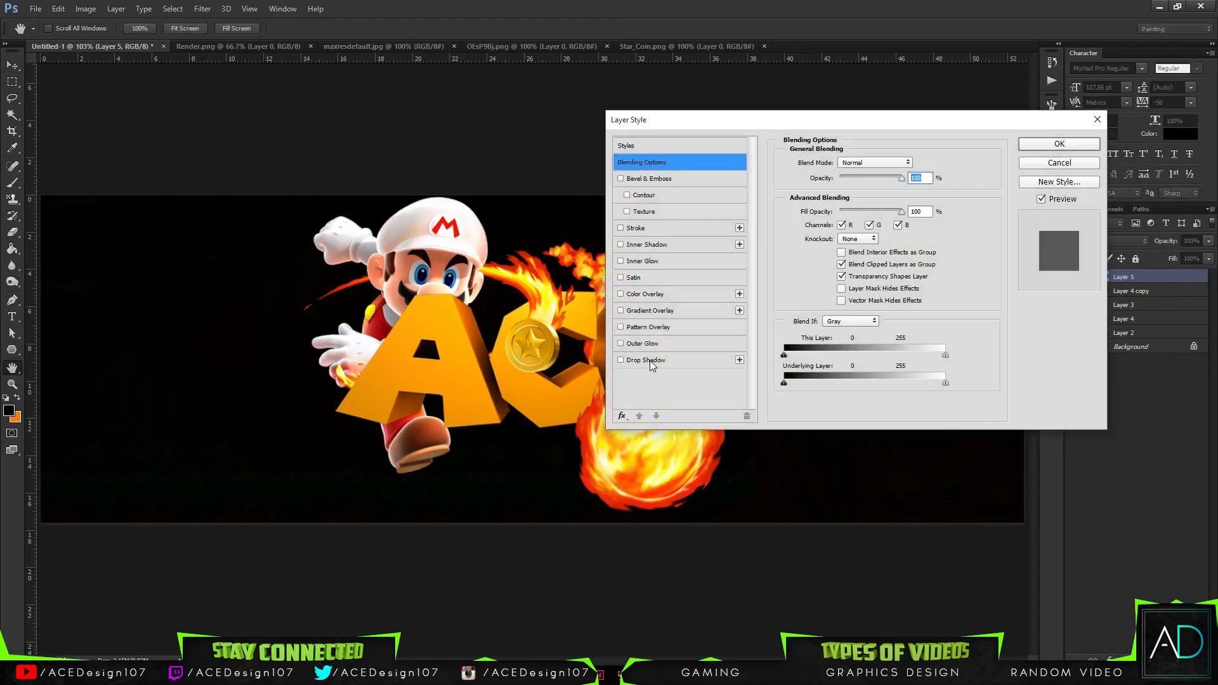
left_click(649, 361)
left_click_drag(831, 253, 830, 253)
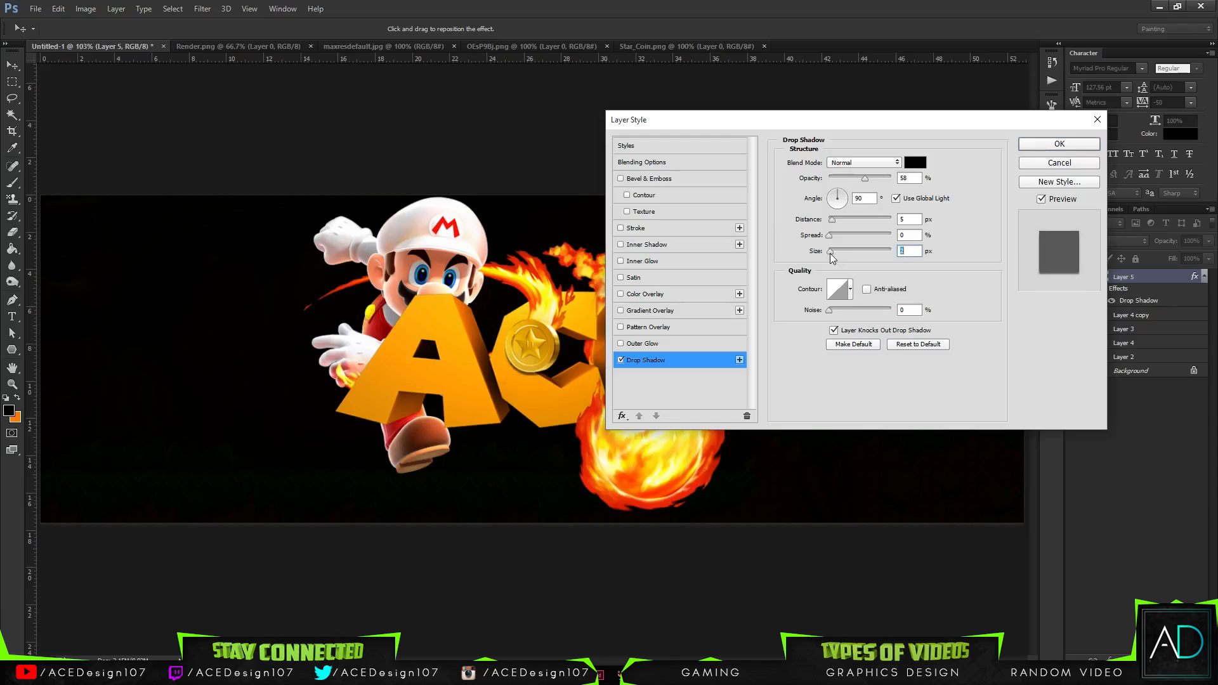
left_click_drag(884, 177, 959, 178)
mouse_move(839, 253)
left_mouse_down()
mouse_move(829, 223)
mouse_move(835, 252)
mouse_move(834, 236)
left_mouse_up()
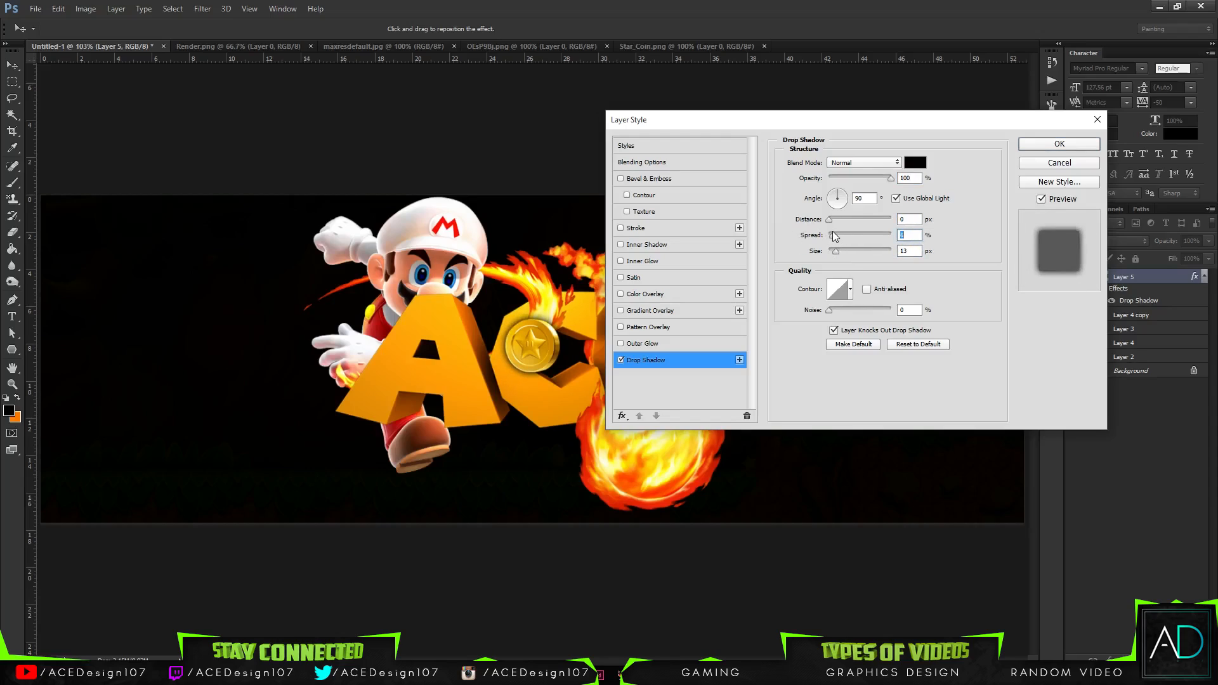
left_click_drag(837, 247, 836, 247)
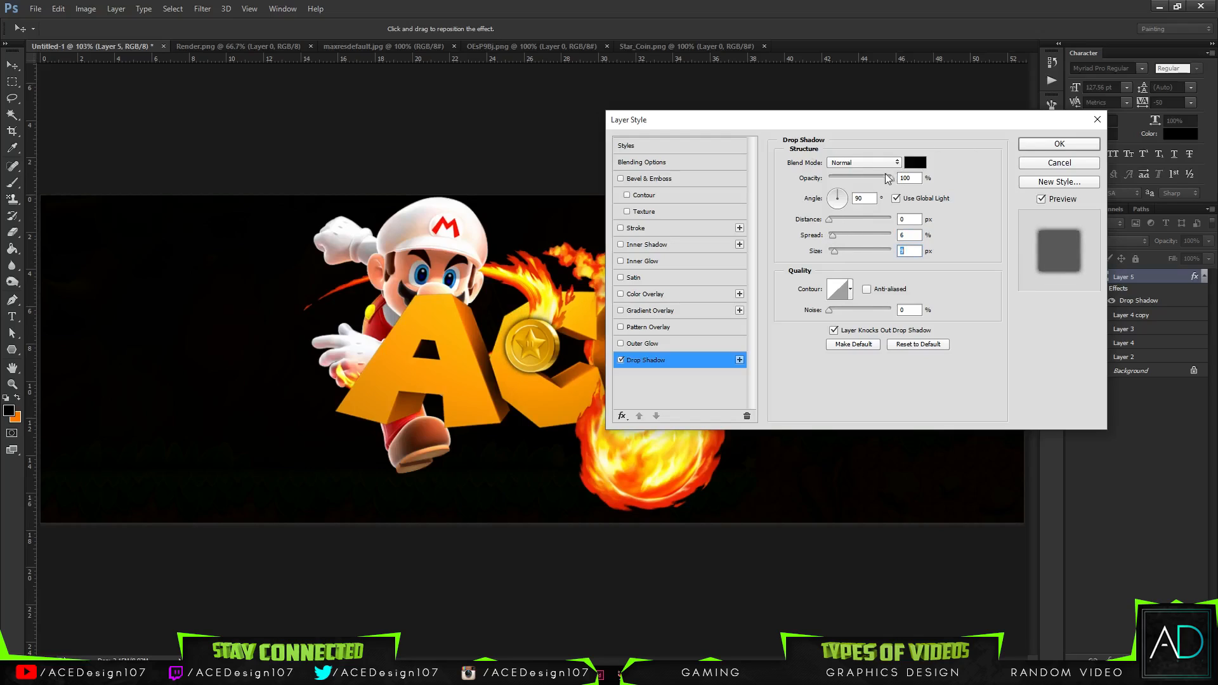
left_click_drag(844, 250, 835, 235)
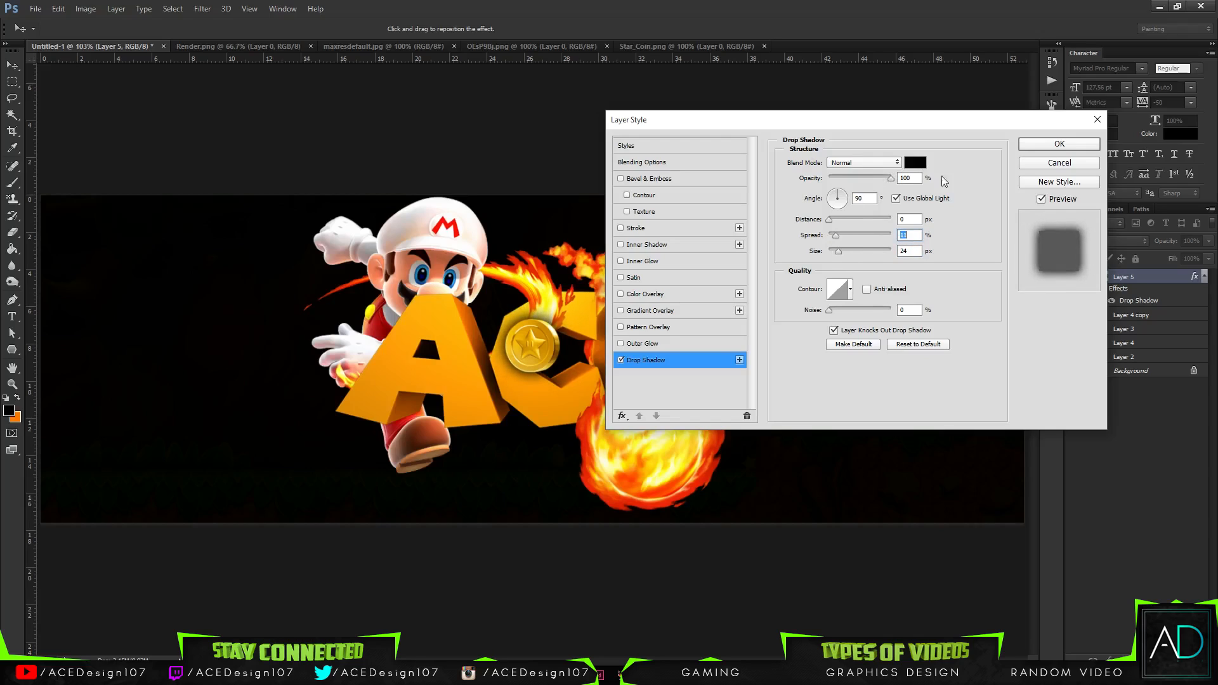
left_click(1043, 144)
left_click_drag(1152, 282, 1129, 316)
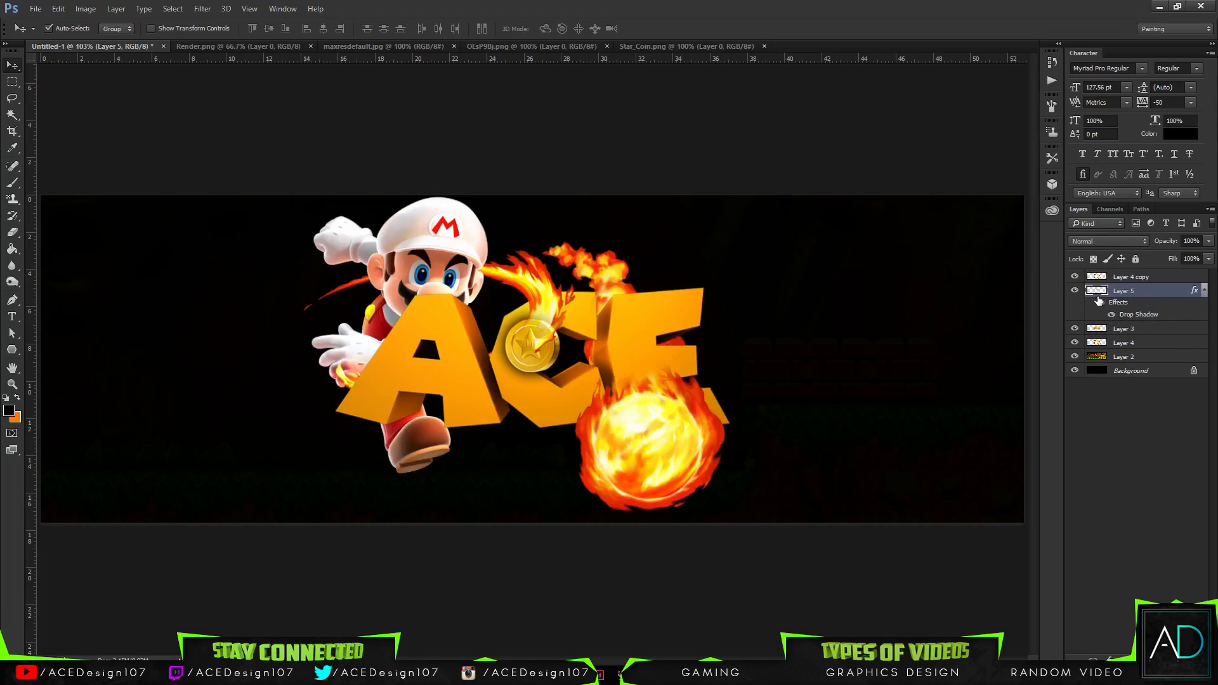
key("e")
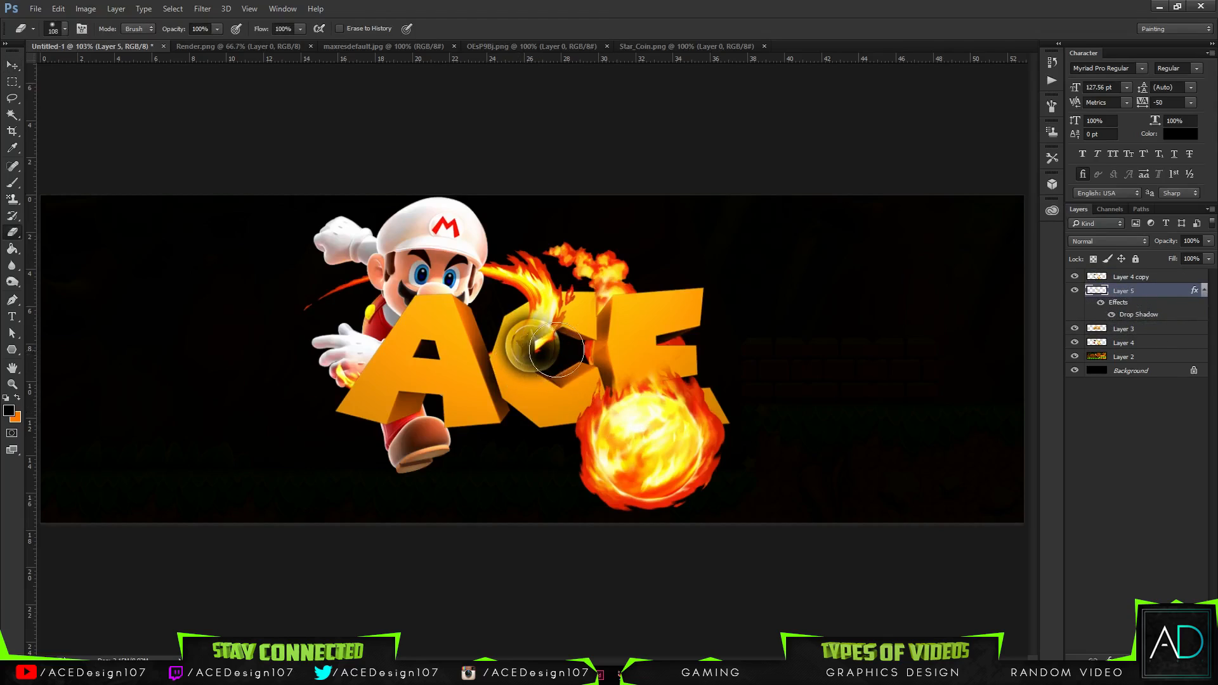
left_click(1100, 279, "ctrl")
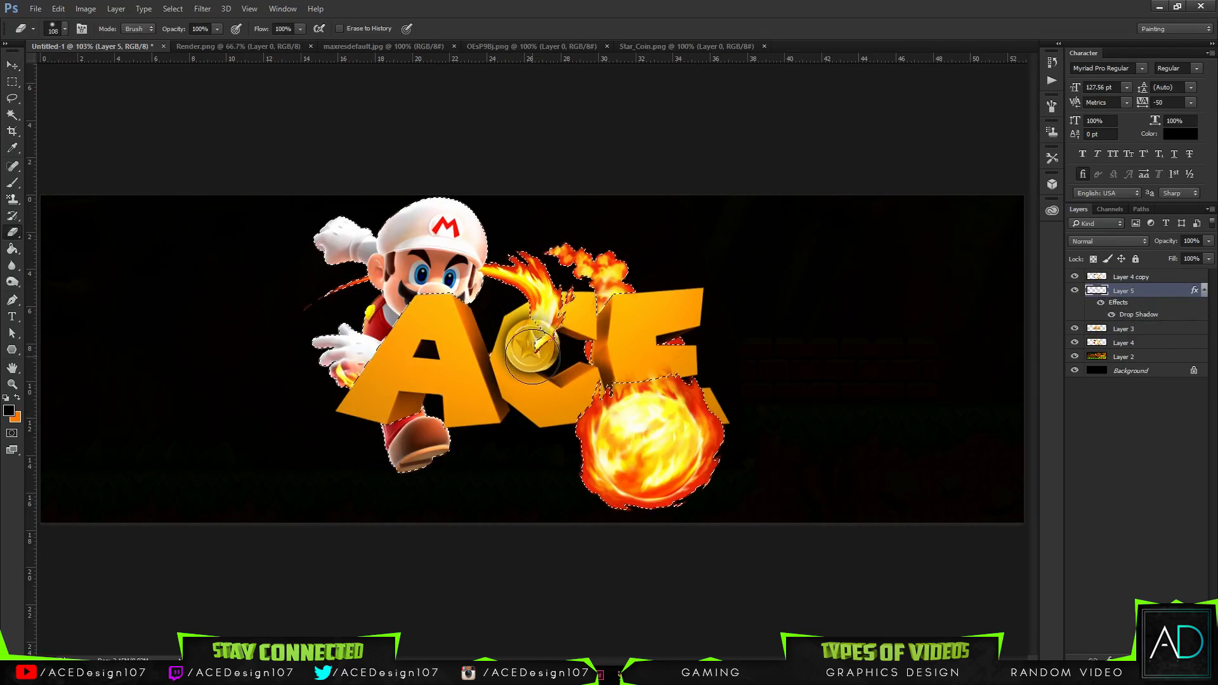
key("ctrl+d")
left_click(1155, 279)
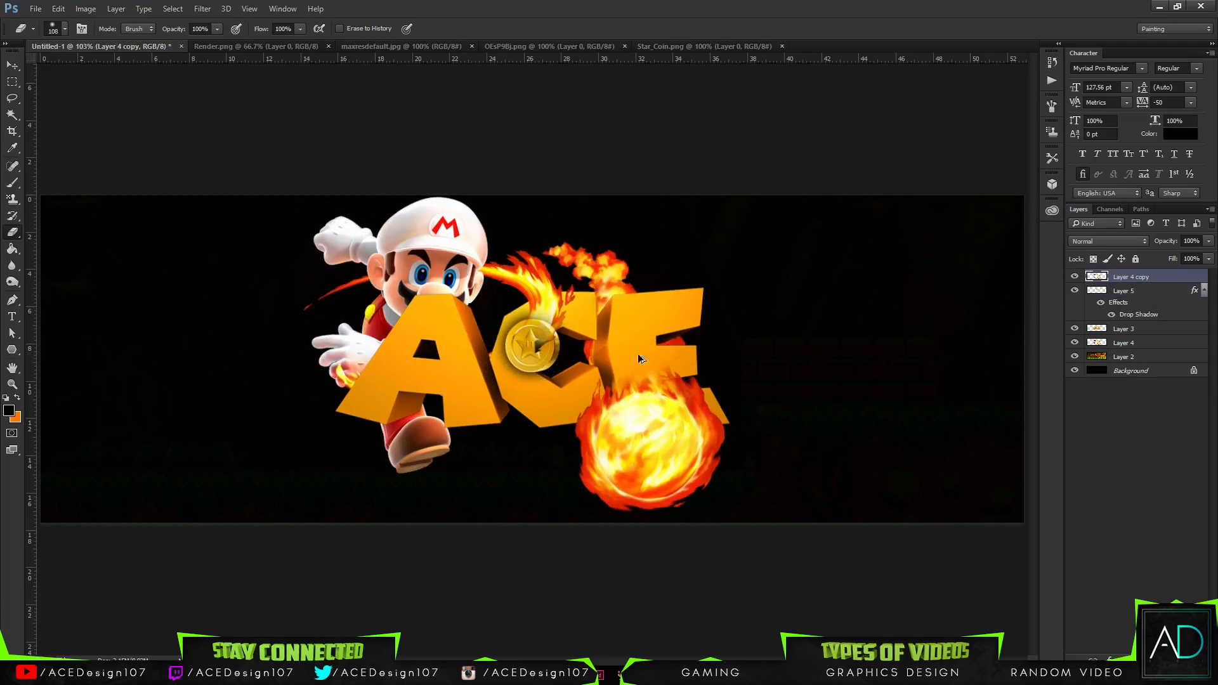
left_click(1100, 293, "ctrl")
key("Delete")
key("ctrl+Delete")
key("ctrl+d")
key("ctrl+alt+z")
key("ctrl+alt+z")
key("ctrl+alt+z")
key("ctrl+alt+z")
key("ctrl+alt+z")
key("ctrl+alt+z")
key("d")
Step: Compare the star coin with the upper Mario copy hidden and shown, and undo the erasing on the coin
key("ctrl+plus")
key("ctrl+plus")
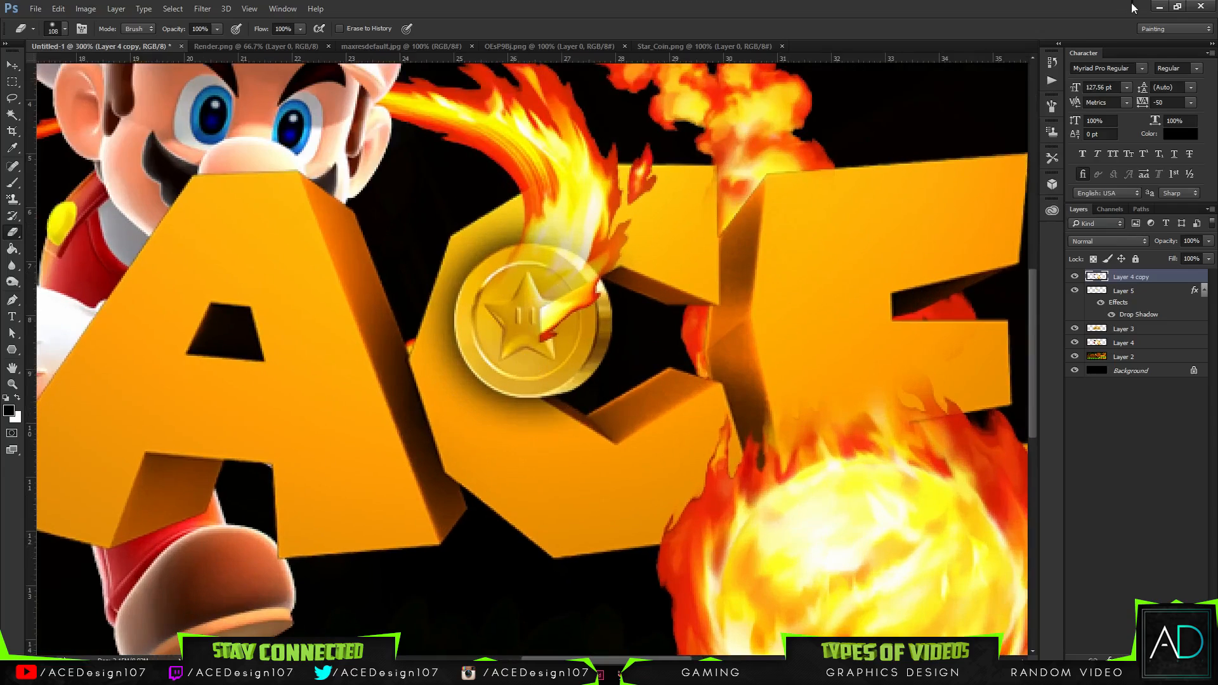
left_click(1074, 278)
left_click(1074, 278)
left_click(1074, 277)
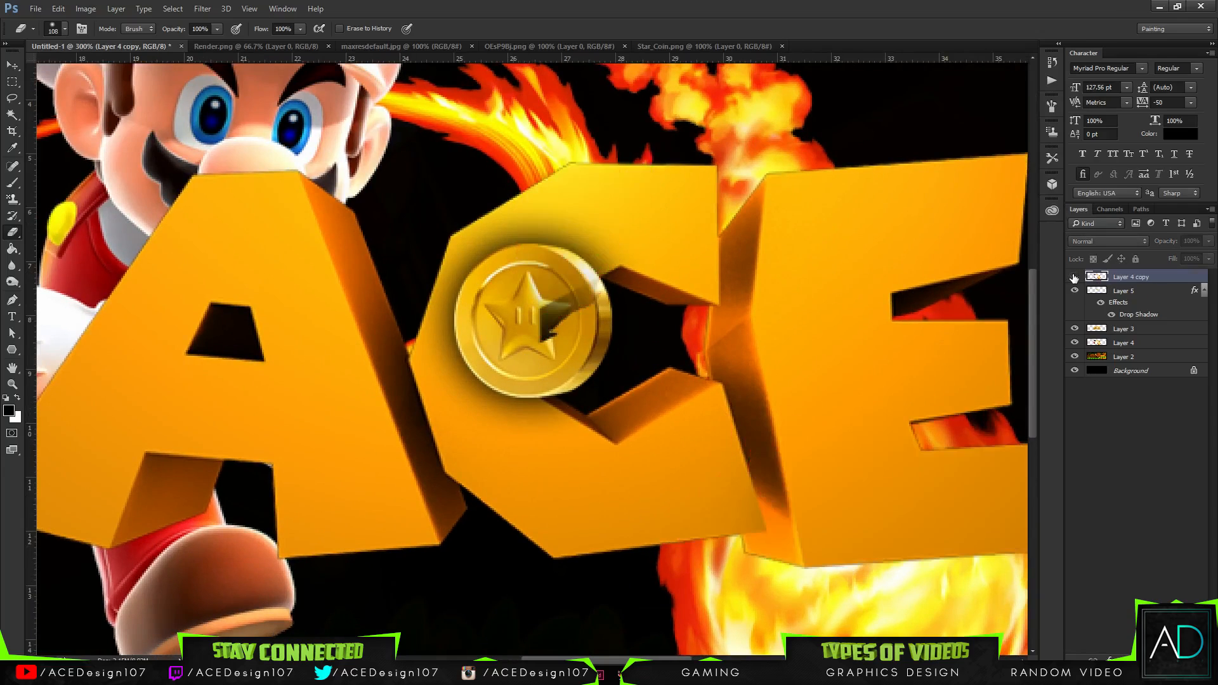
left_click(1074, 278)
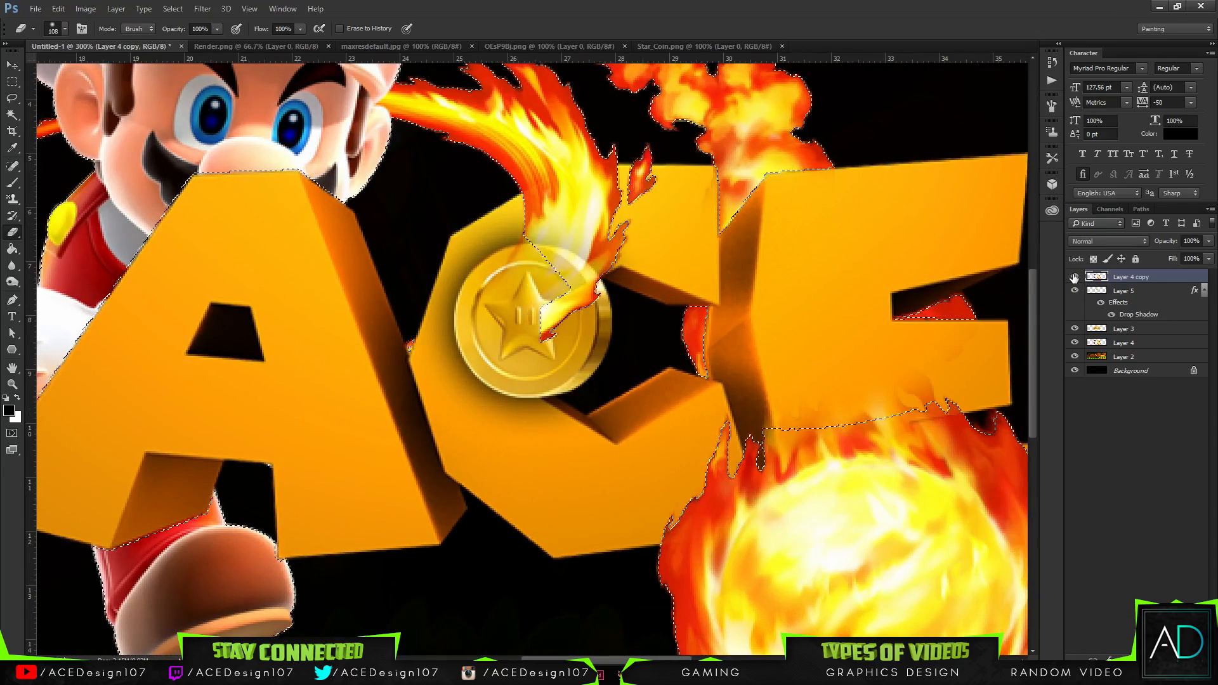
left_click(1074, 278)
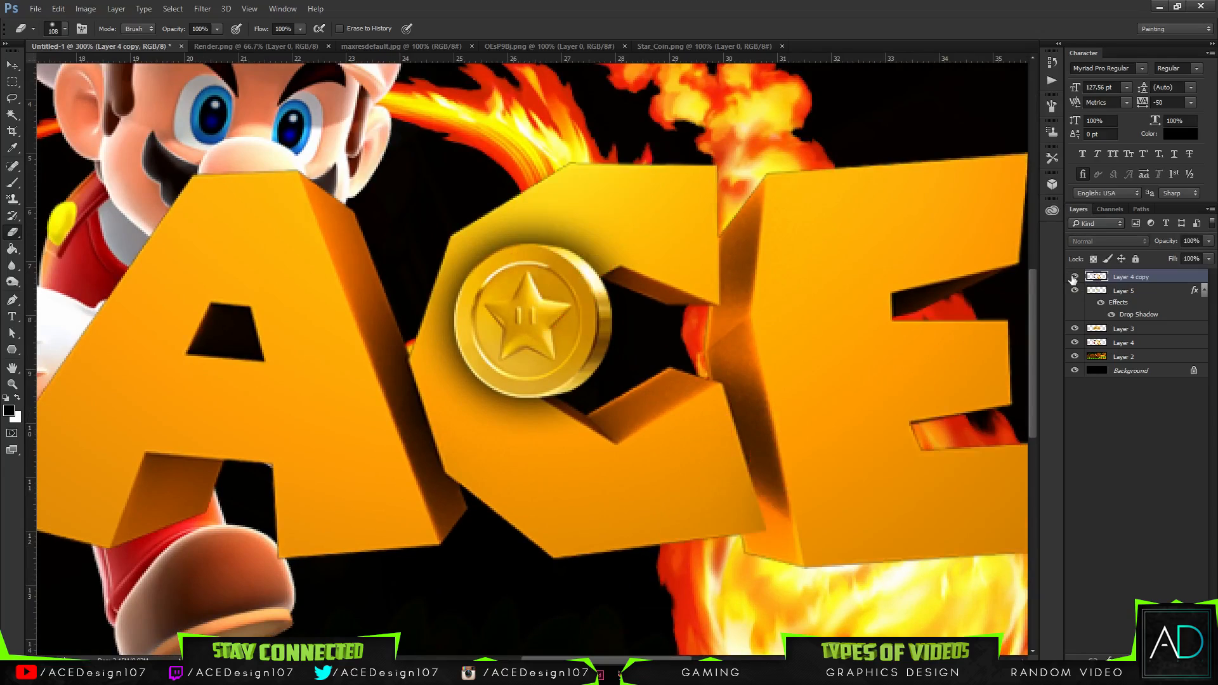
Step: Erase the flames that cover the star coin from the upper Mario copy layer
left_click(535, 353)
left_click(536, 353)
left_click(536, 353)
left_click(550, 343)
left_click(519, 331)
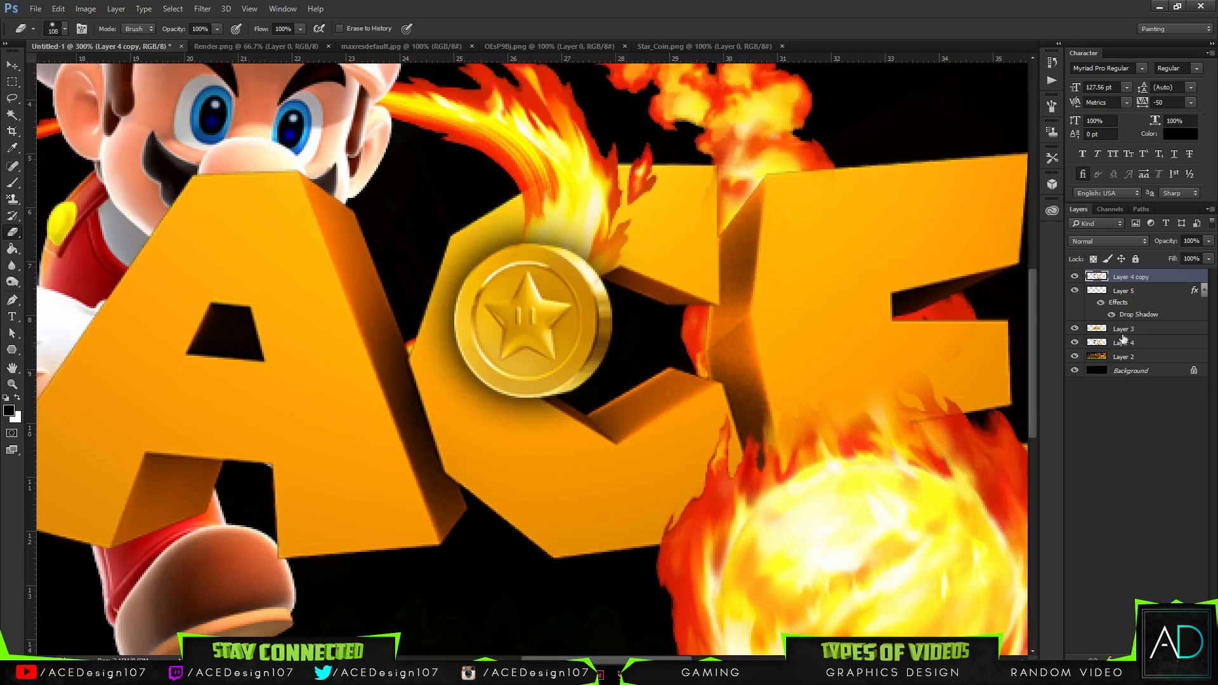
Step: Try adding a drop shadow to the upper Mario copy and moving it below the star coin layer, and undo both
right_click(1147, 286)
left_click(1016, 96)
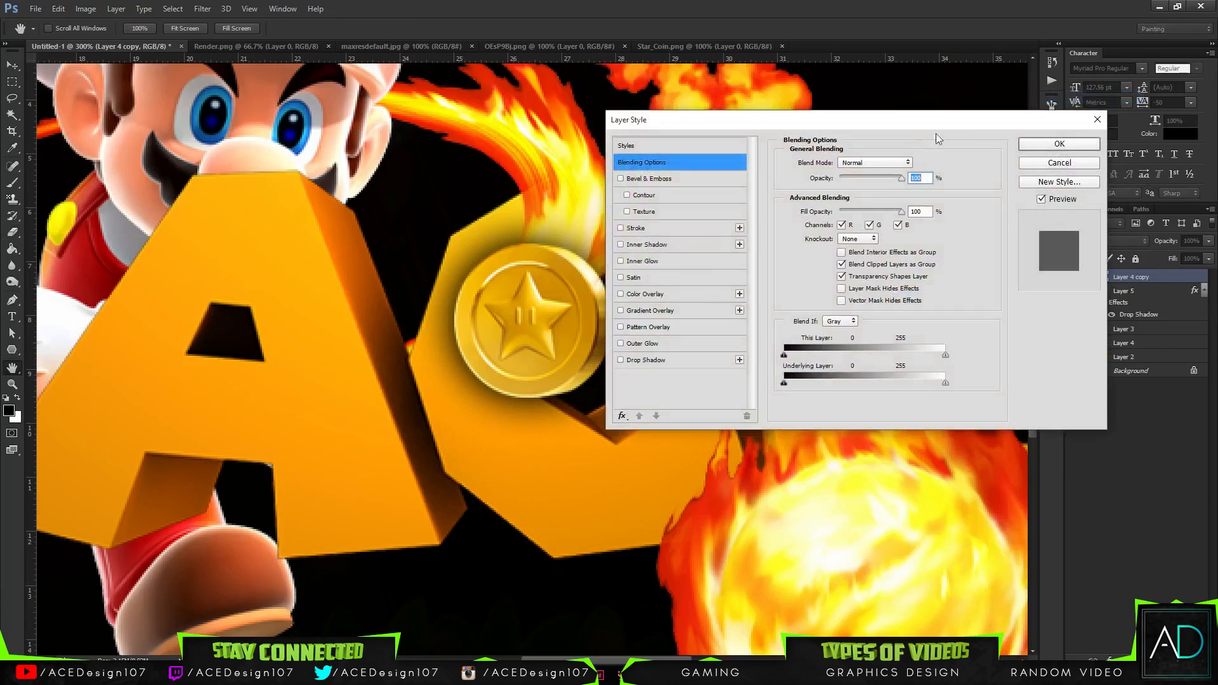
left_click(647, 360)
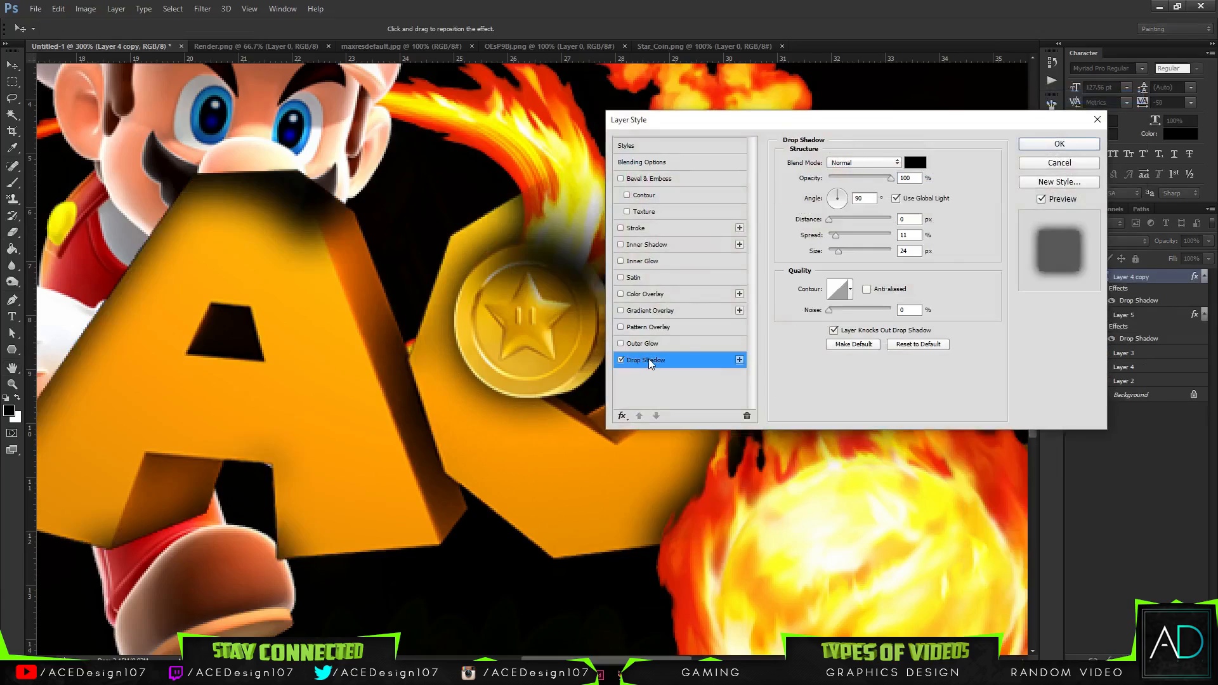
left_click(1059, 144)
left_click_drag(1132, 277, 1111, 343)
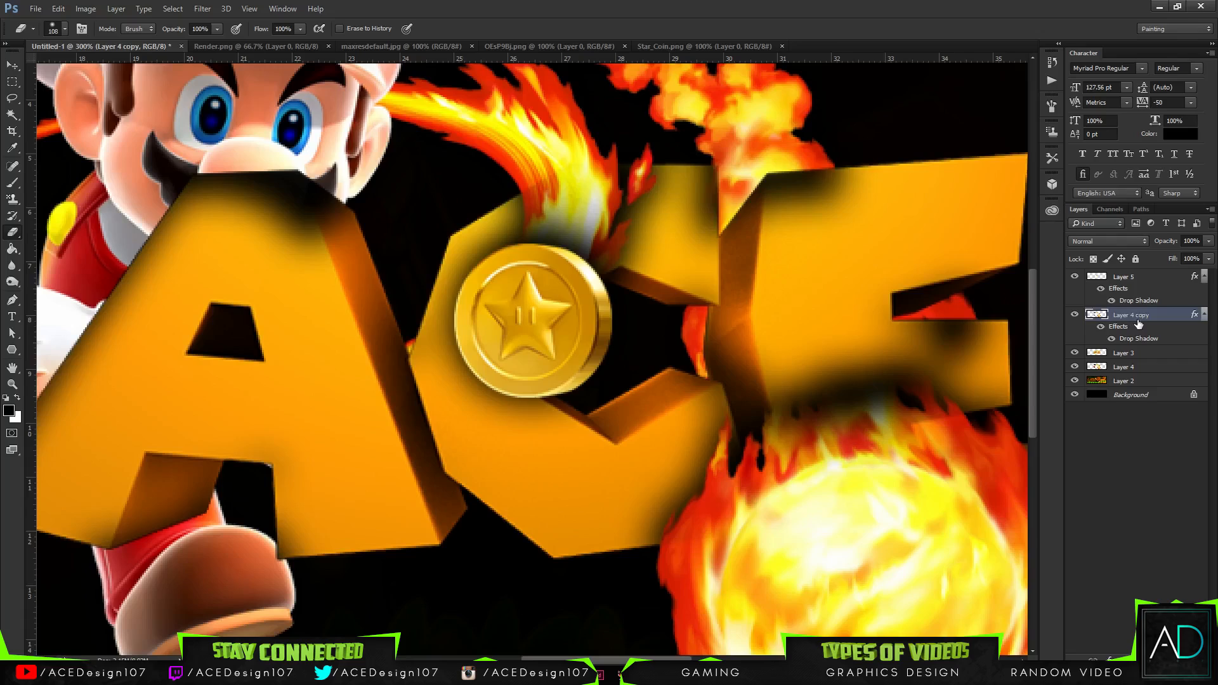
key("ctrl+alt+z")
key("ctrl+alt+z")
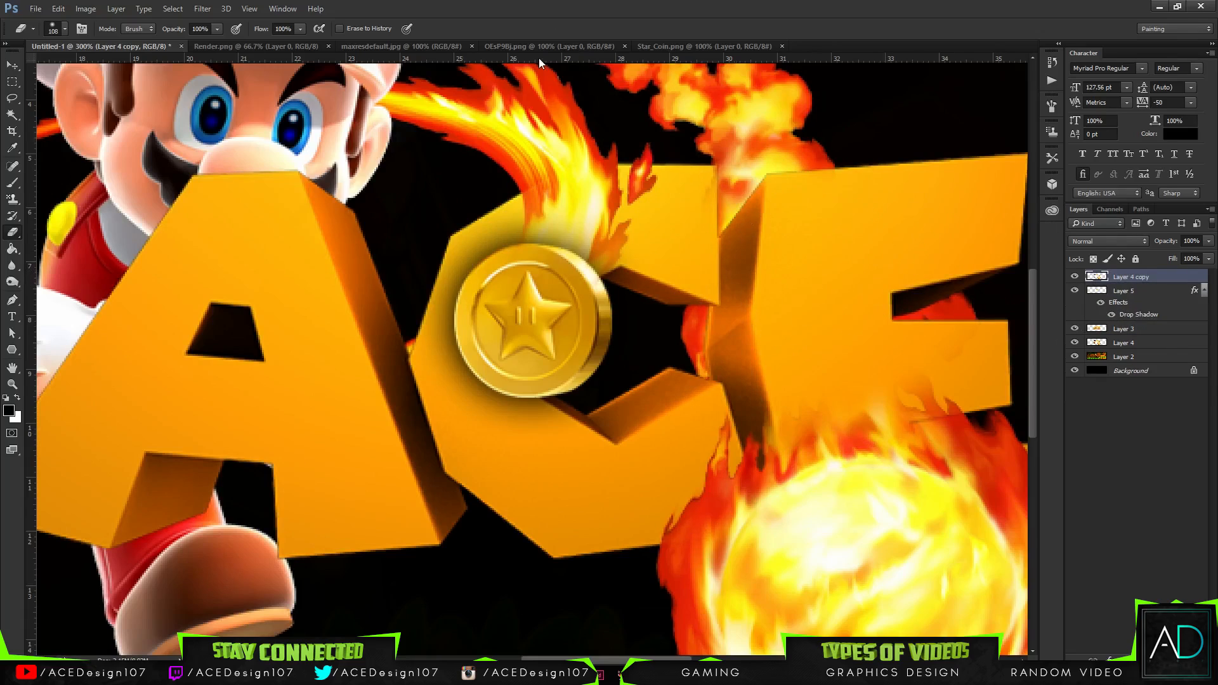
Step: Rasterize the layer style of the star coin layer
key("ctrl+0")
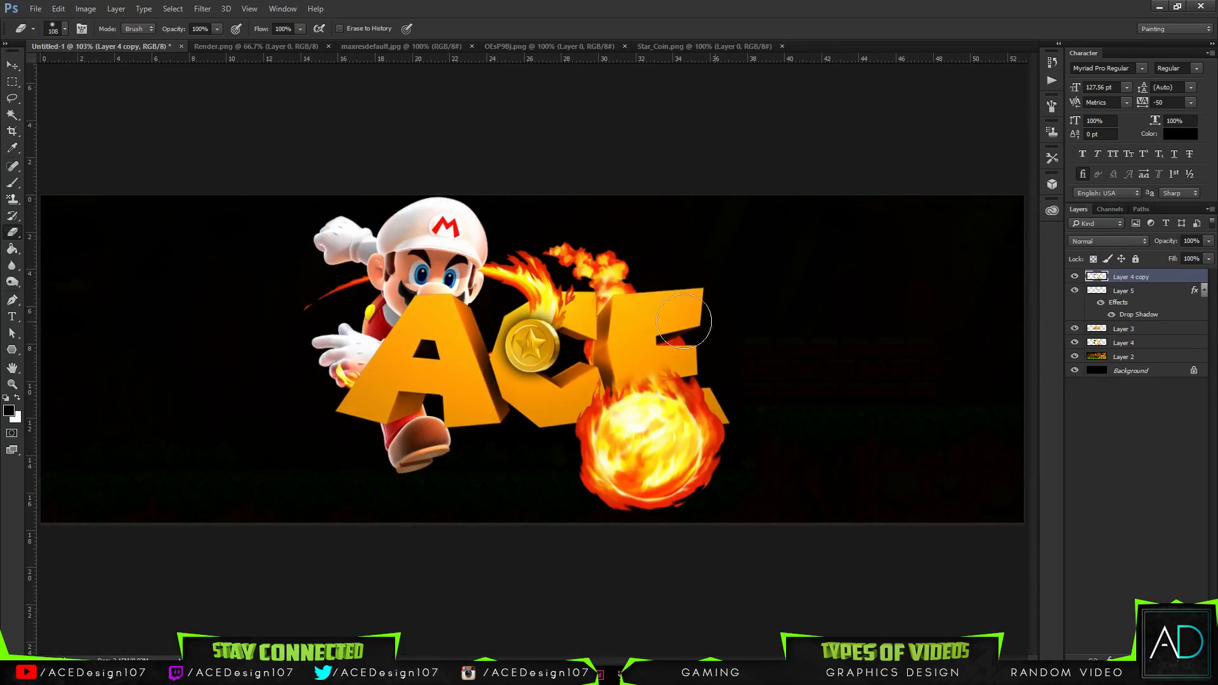
right_click(1156, 293)
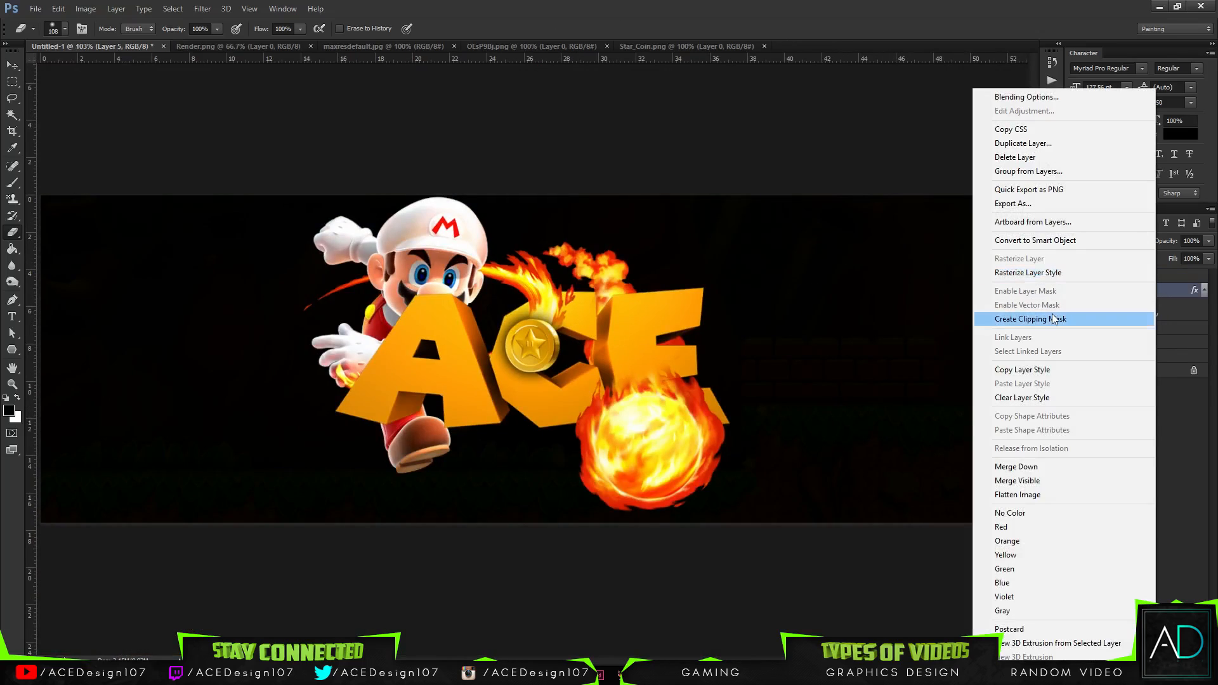
left_click(1041, 273)
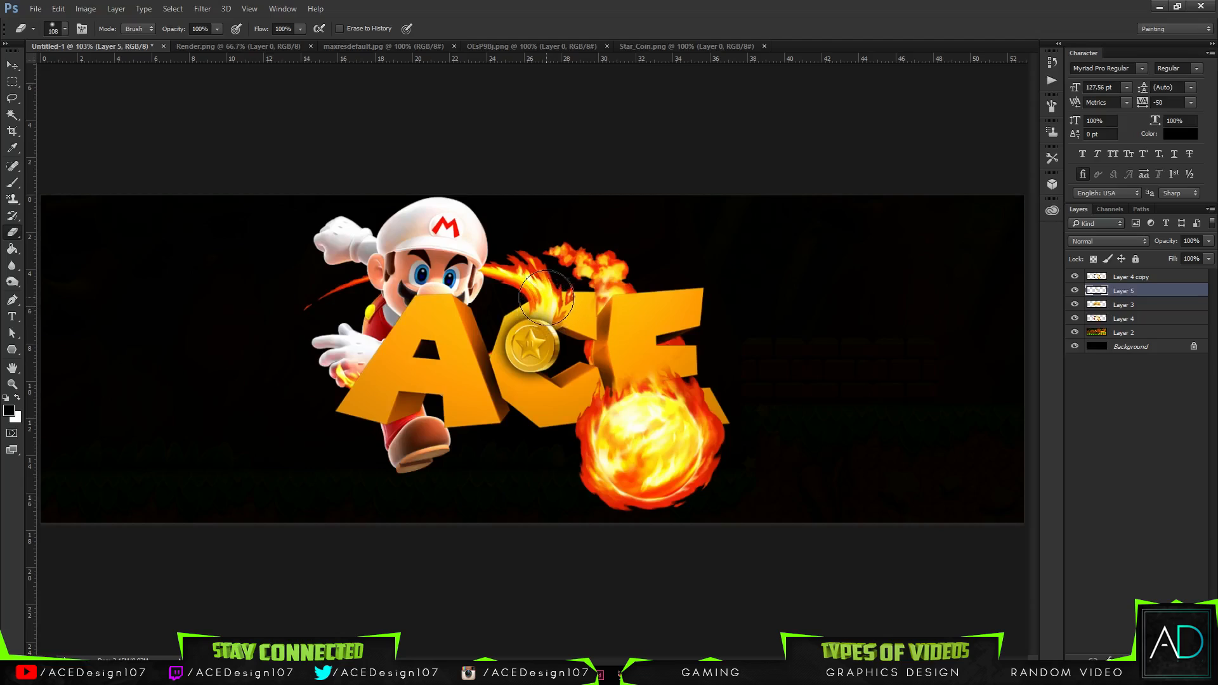
Step: Erase the upper edge of the star coin with a soft 27 px eraser where the flame meets it
left_click_drag(545, 292, 566, 296)
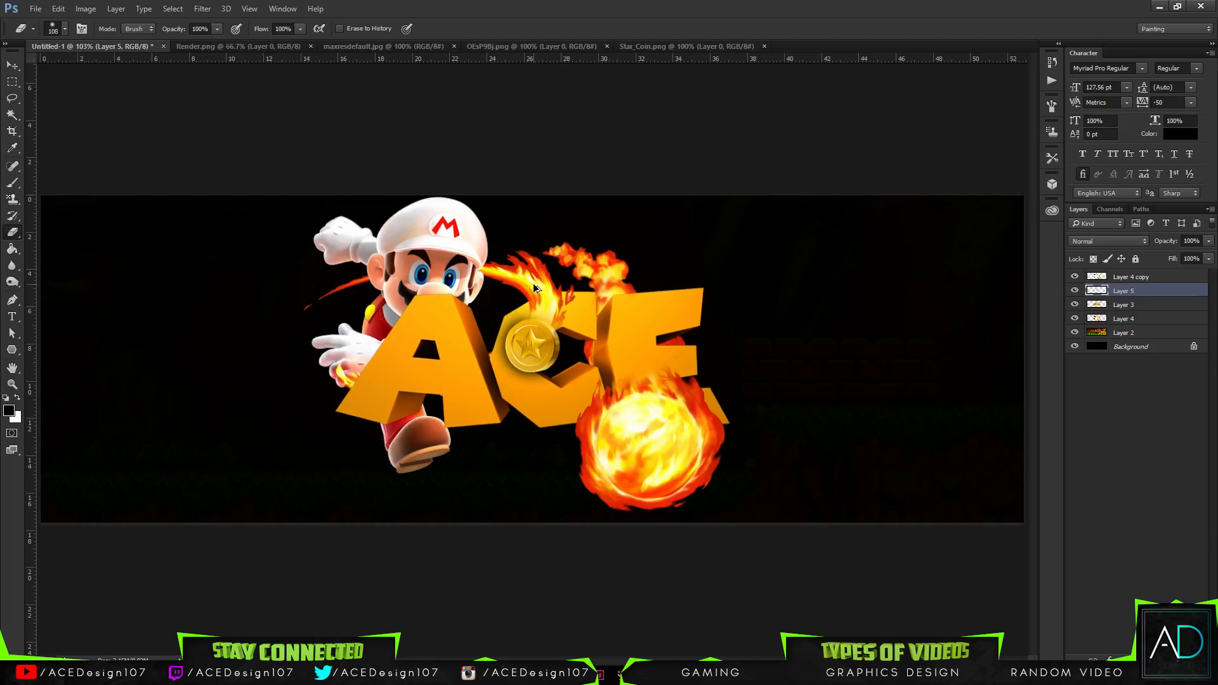
scroll(533, 283, "up", 5)
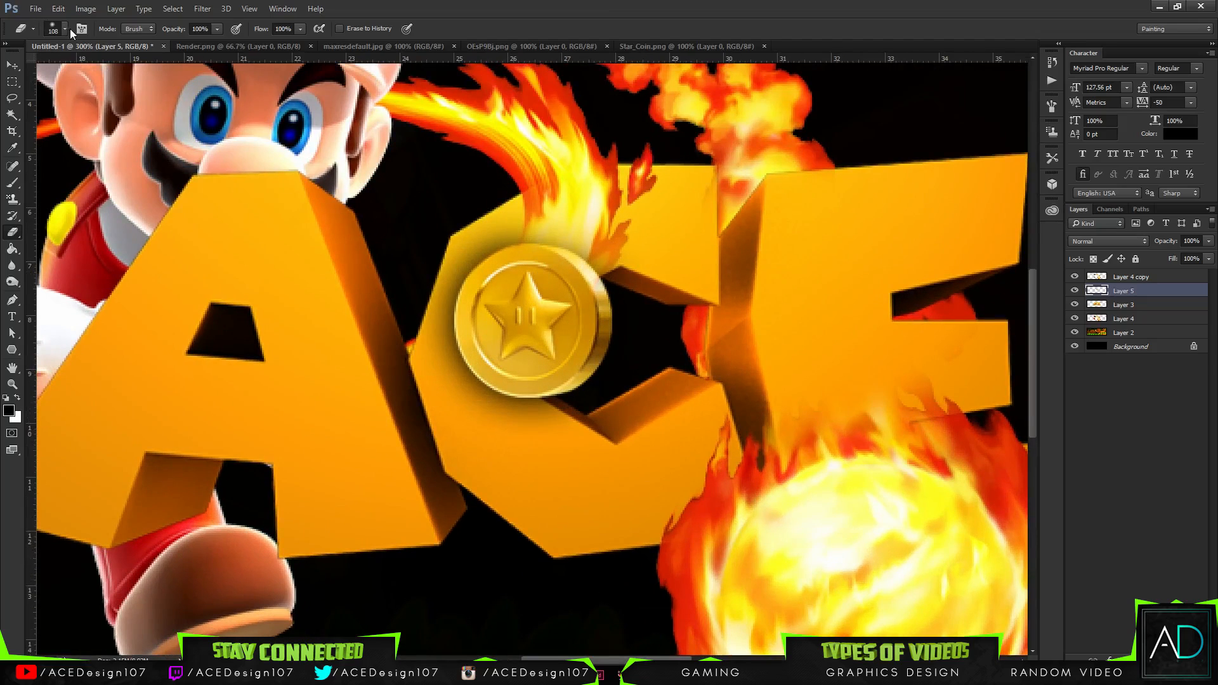
left_click(65, 28)
left_click(96, 68)
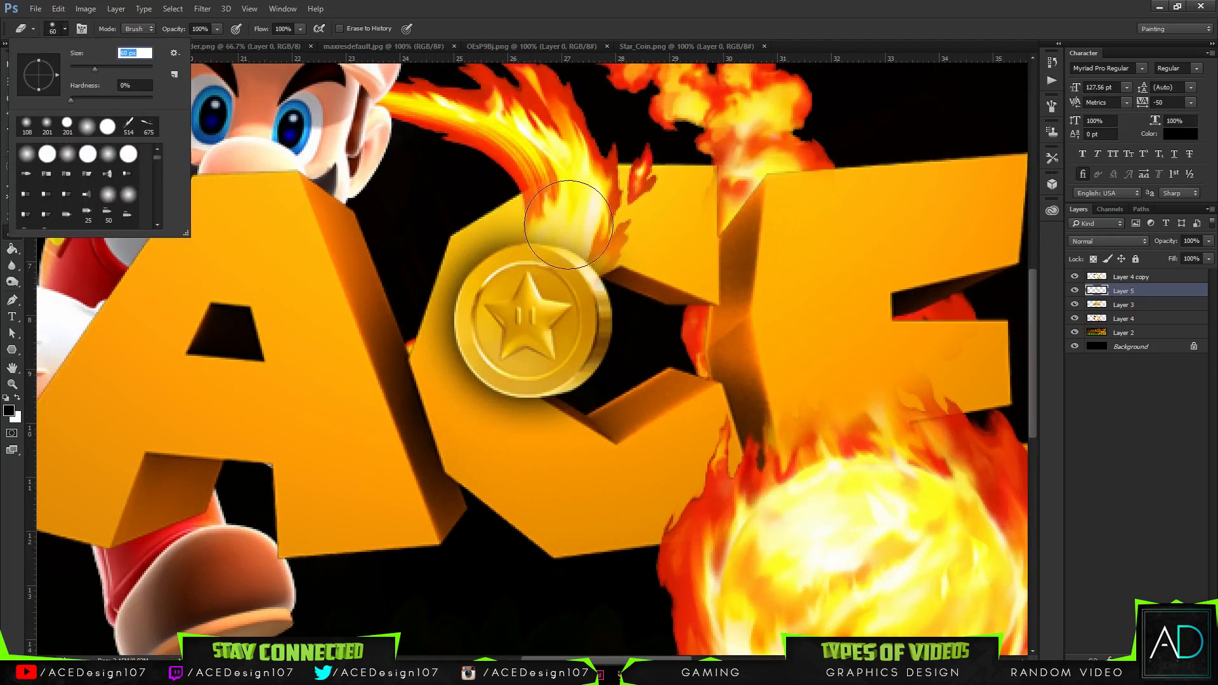
mouse_move(555, 240)
left_mouse_down()
mouse_move(574, 222)
mouse_move(572, 256)
mouse_move(585, 237)
mouse_move(578, 262)
mouse_move(593, 246)
mouse_move(569, 262)
mouse_move(583, 235)
mouse_move(571, 247)
mouse_move(596, 245)
mouse_move(575, 259)
mouse_move(592, 216)
mouse_move(568, 254)
mouse_move(562, 229)
mouse_move(544, 258)
mouse_move(589, 205)
mouse_move(538, 247)
mouse_move(564, 192)
mouse_move(558, 236)
left_mouse_up()
key("ctrl+0")
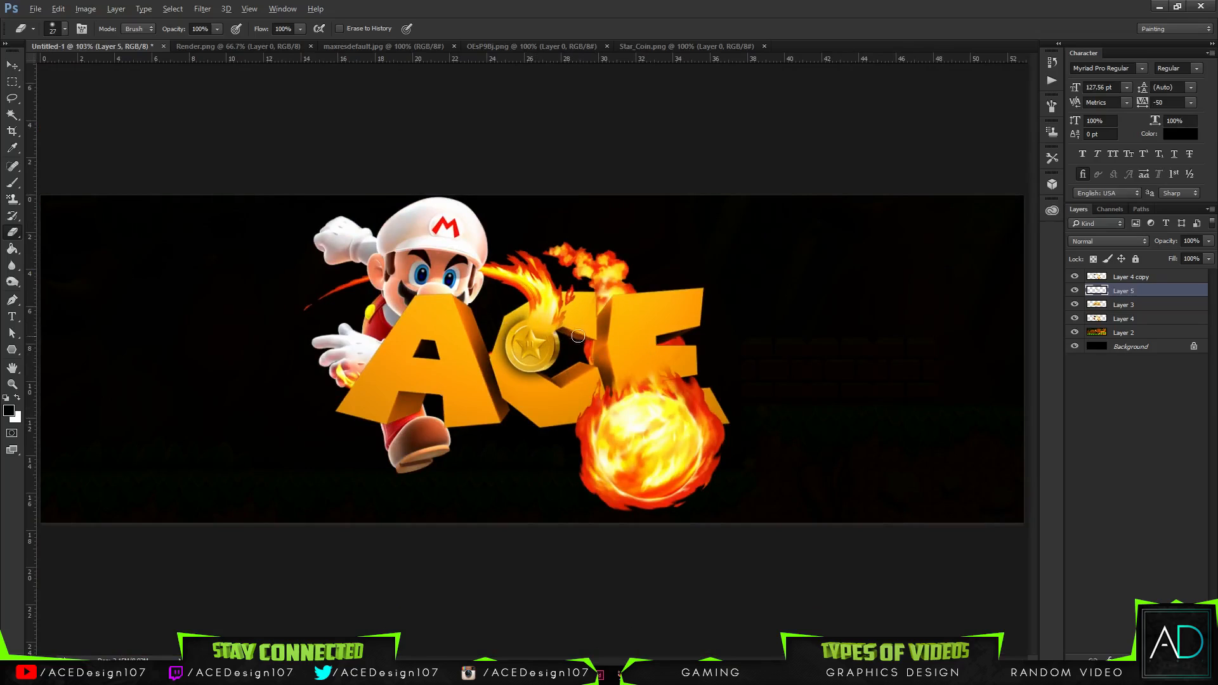
Step: Duplicate the upper Mario copy layer
left_click(1150, 277)
key("ctrl+j")
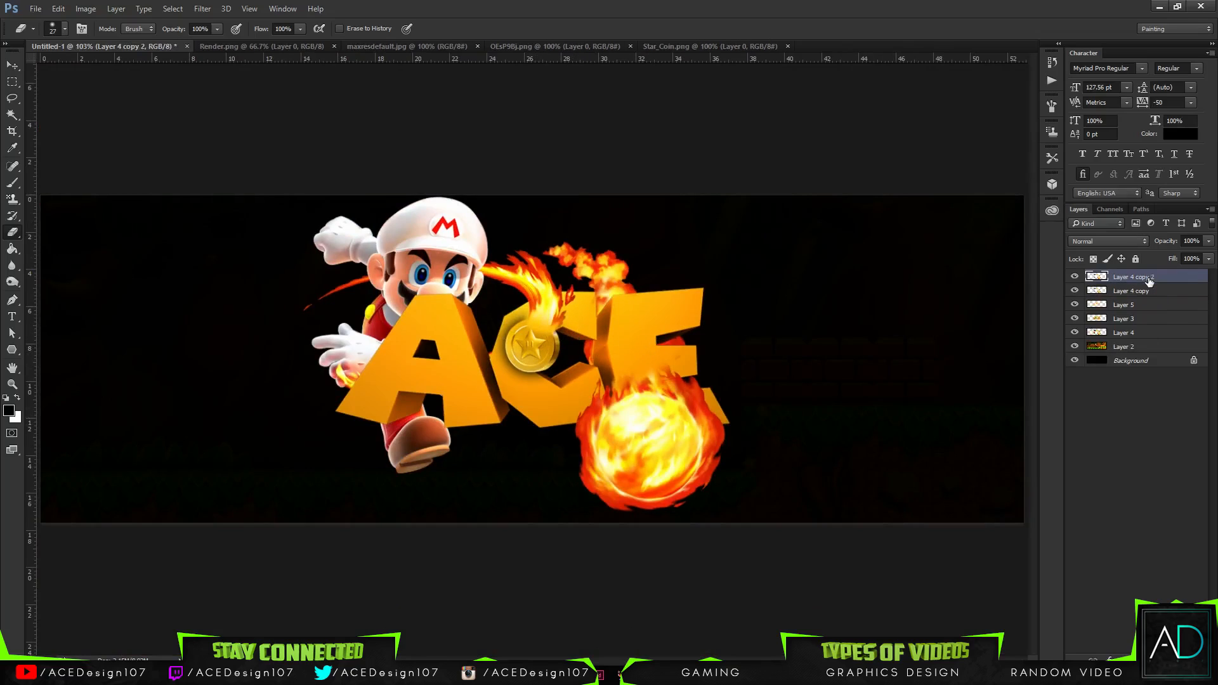
key("ctrl+z")
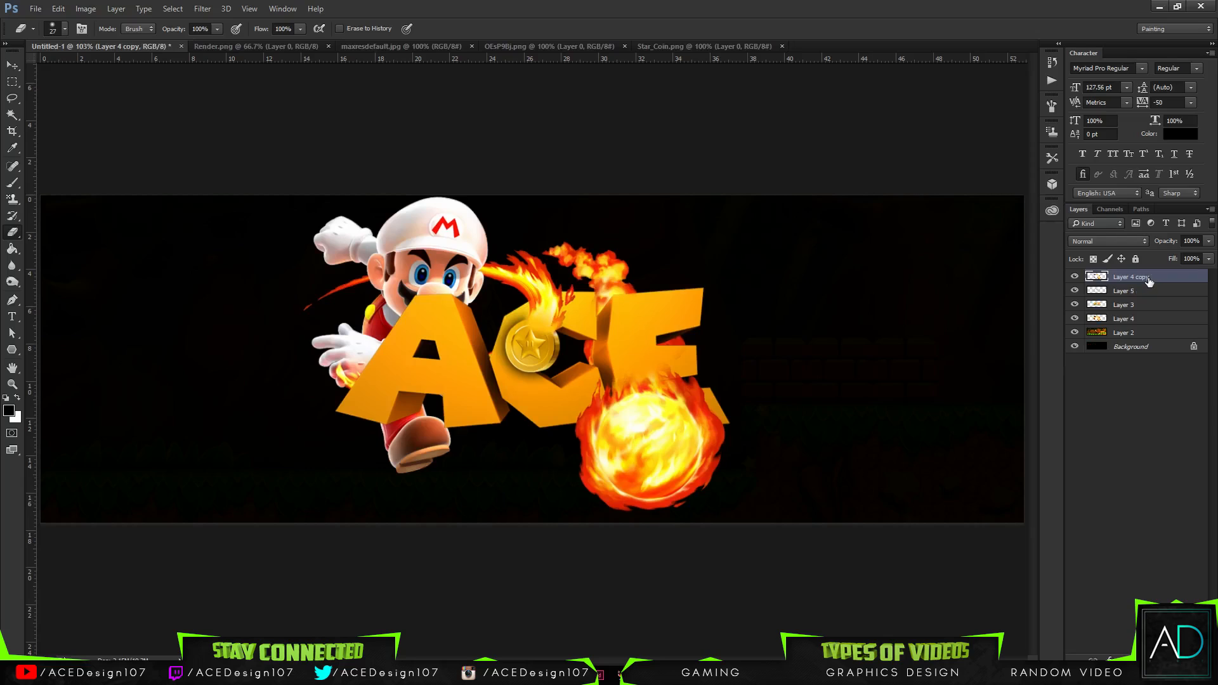
key("ctrl+j")
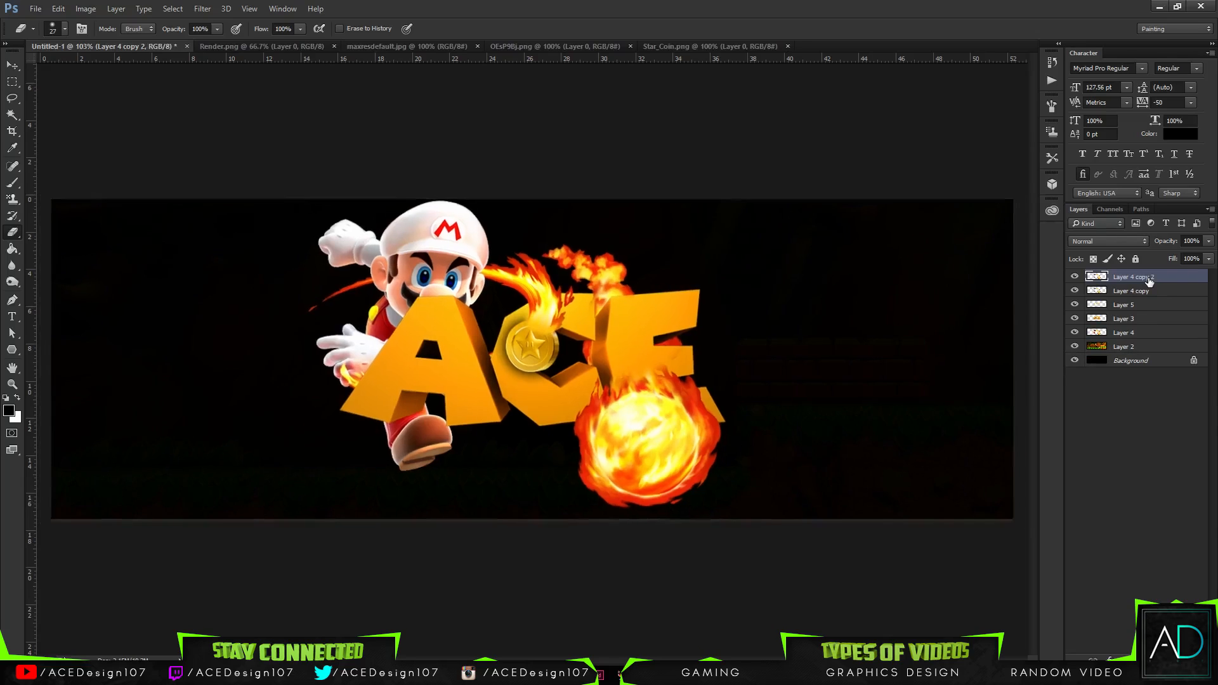
Step: Add a new empty layer at the top of the stack and set the brush size to 17 px
key("ctrl+plus")
key("ctrl+plus")
key("ctrl+shift+alt+n")
key("b")
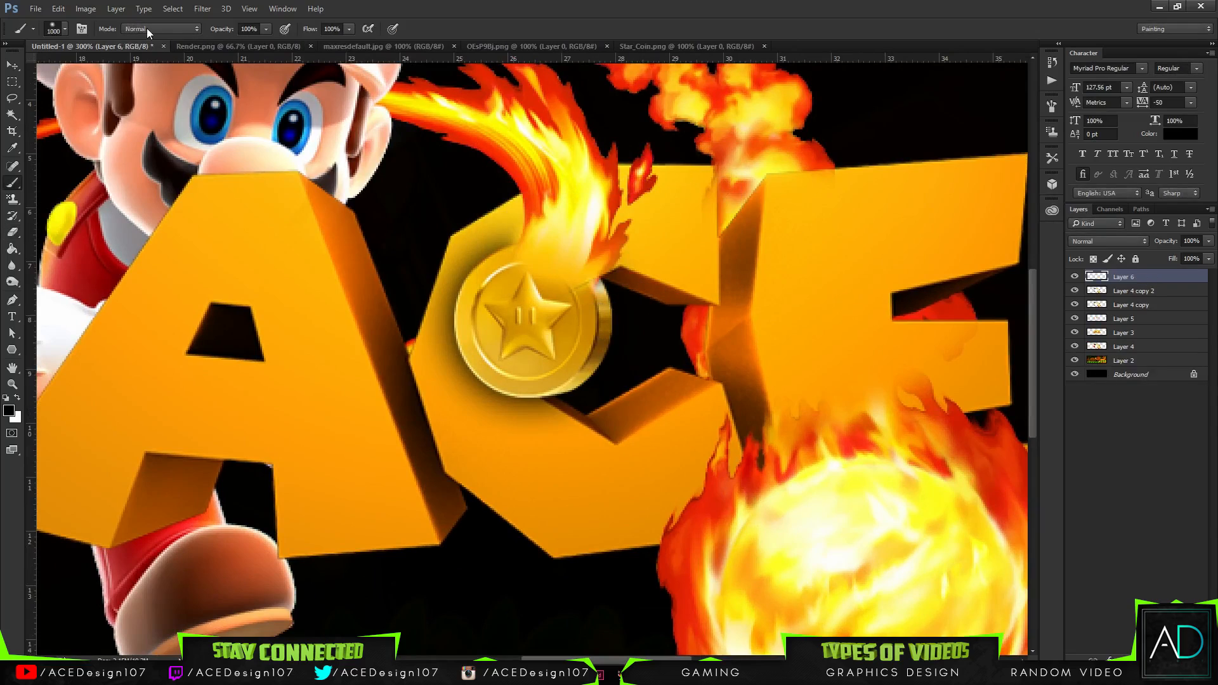
left_click(66, 28)
left_click_drag(113, 67, 77, 66)
key("Return")
Step: Sample the orange beside the flame above the coin and darken it as the foreground colour
left_click(9, 413)
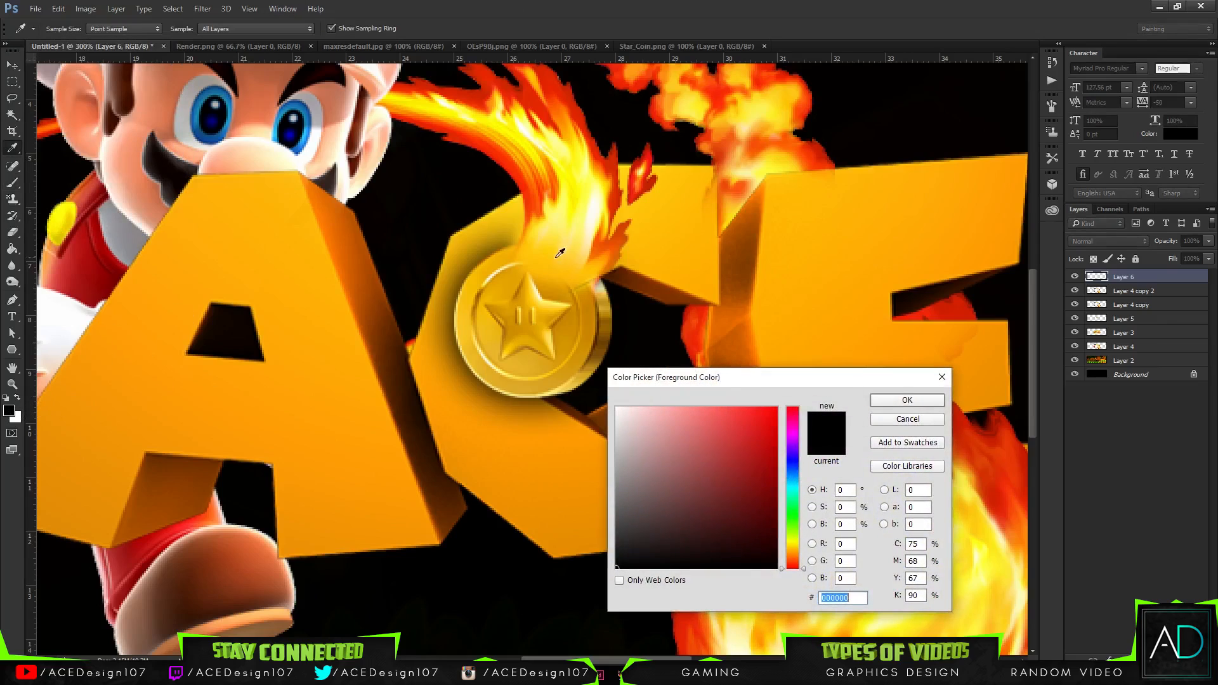
left_click(530, 215)
left_click(896, 401)
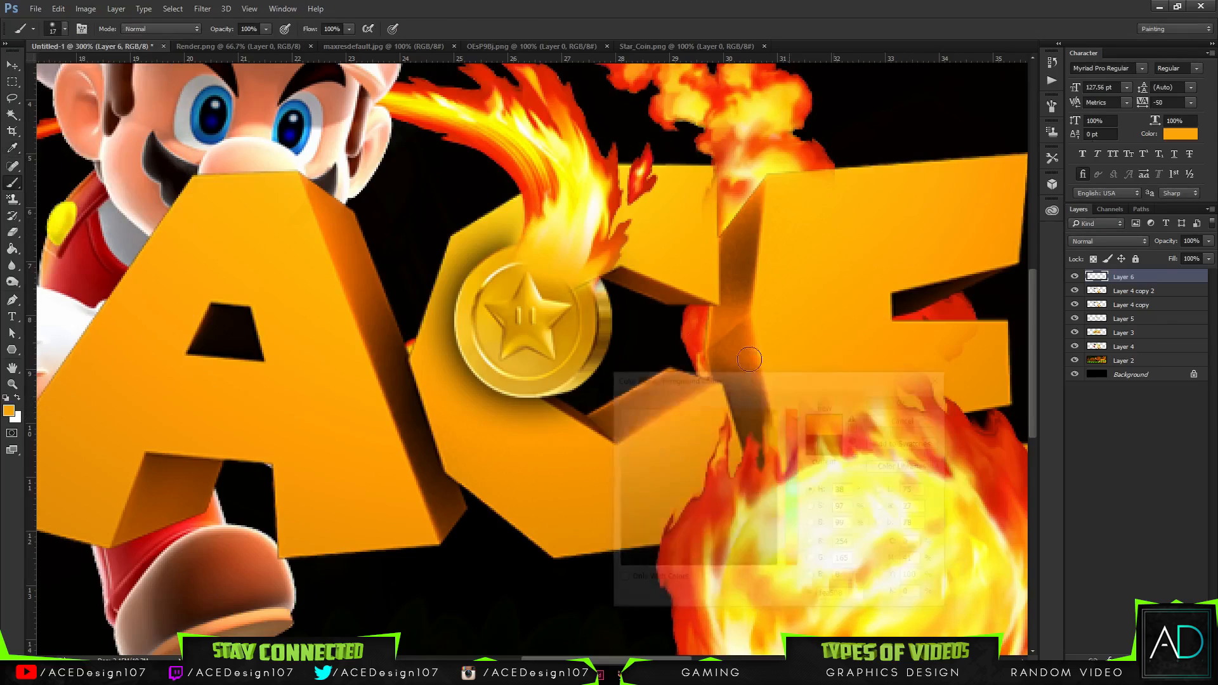
left_click(9, 412)
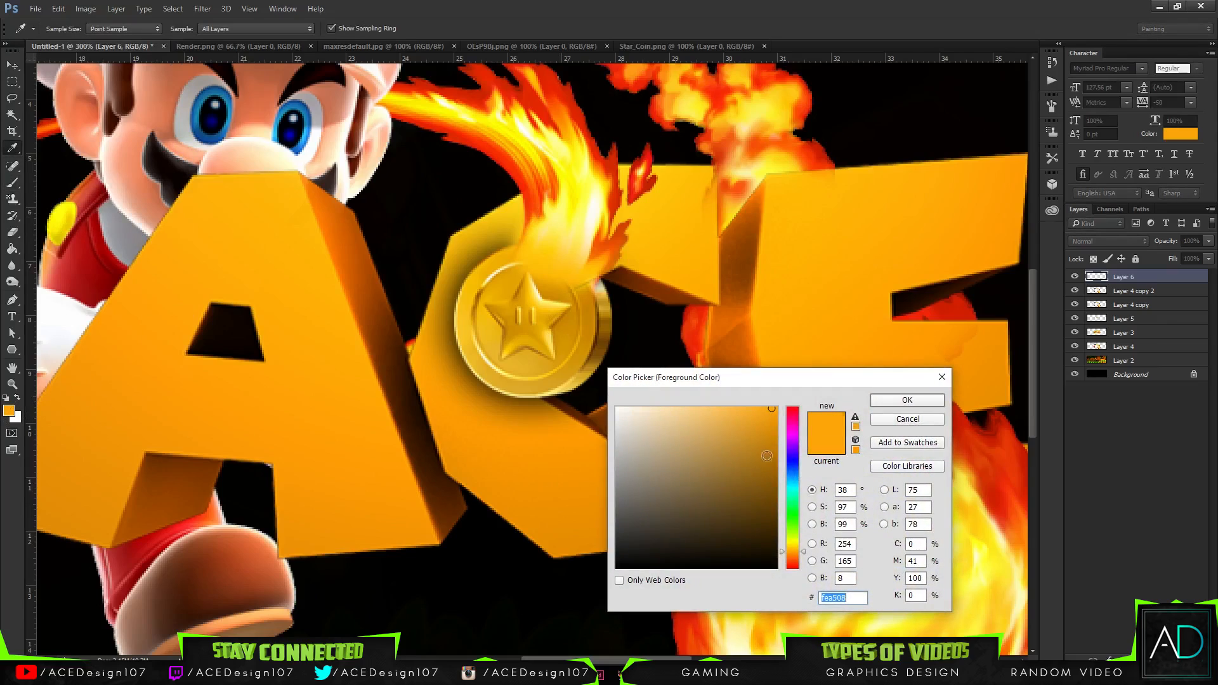
left_click(908, 400)
Step: Paint dark orange across the coin's upper edge at the base of the flame with a 13 px brush
left_click(64, 28)
left_click_drag(78, 68, 76, 71)
left_click(536, 266)
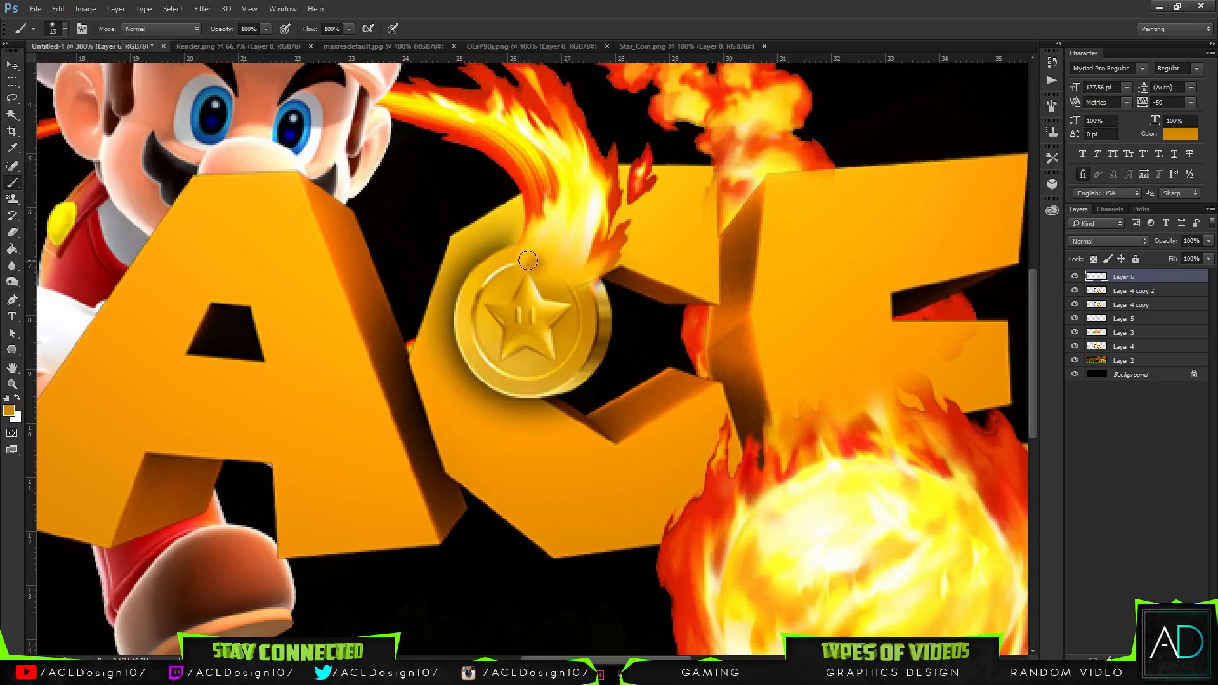
mouse_move(524, 258)
left_mouse_down()
mouse_move(585, 286)
mouse_move(576, 275)
mouse_move(591, 281)
mouse_move(591, 261)
mouse_move(537, 253)
mouse_move(560, 245)
mouse_move(587, 254)
left_mouse_up()
Step: Set the painted layer's blending mode to Lighter Color
left_click(1122, 246)
left_click(1080, 367)
key("Up")
key("Up")
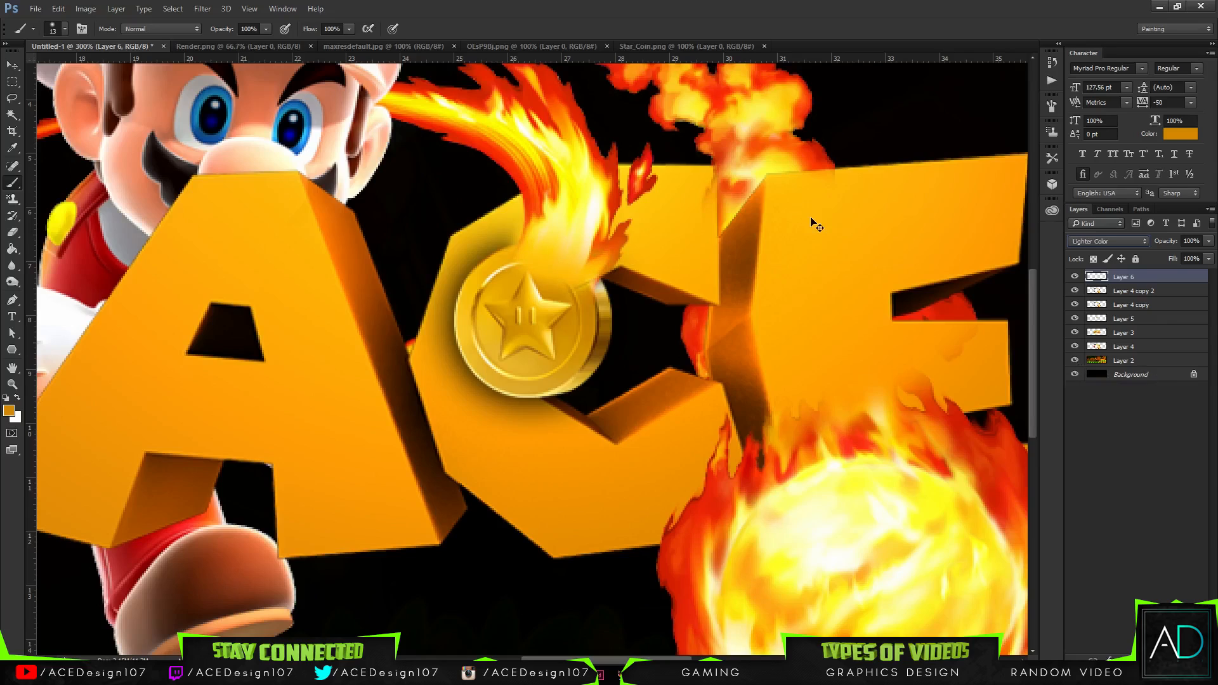
key("ctrl+0")
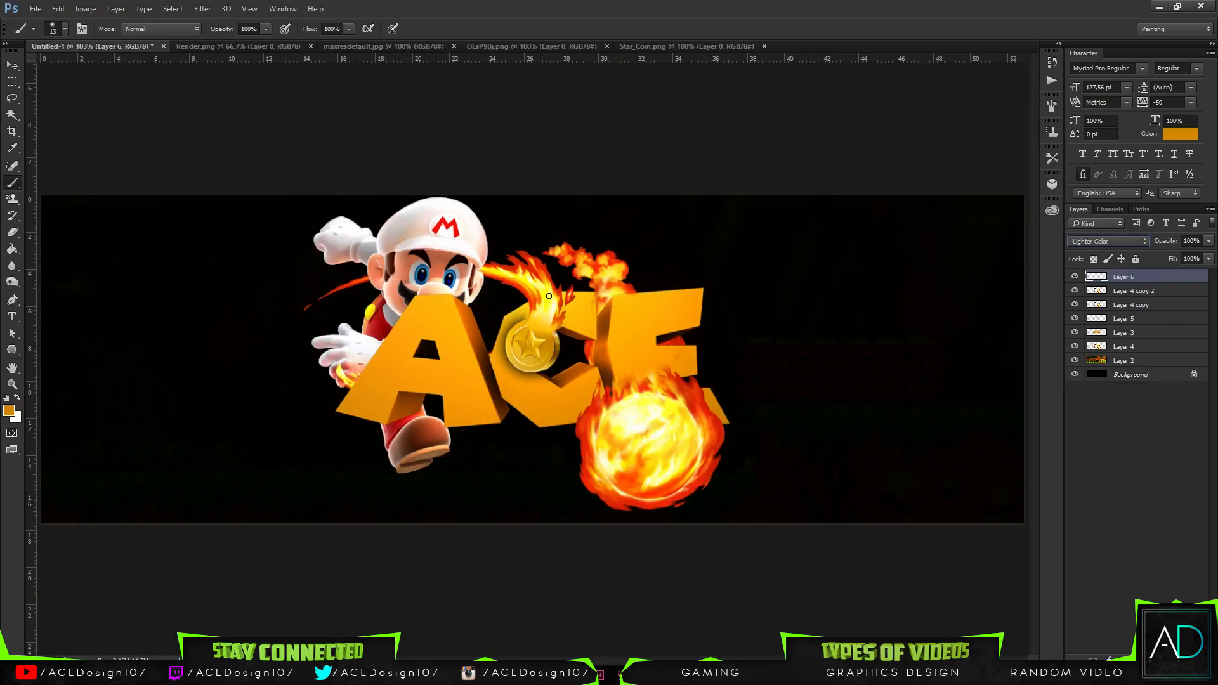
Step: Shift the hue and reduce the lightness and saturation of the painted layer with Hue/Saturation
left_click(1210, 243)
key("ctrl+u")
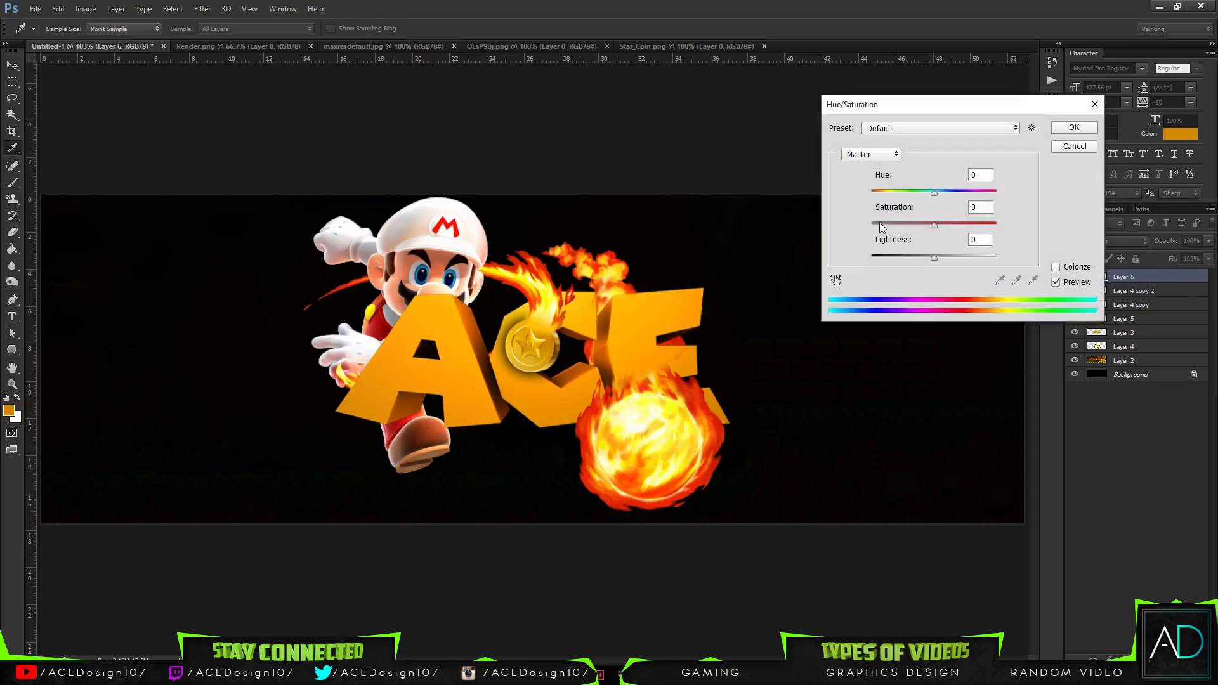
left_click_drag(933, 193, 899, 191)
left_click_drag(935, 258, 904, 255)
left_click_drag(934, 225, 836, 229)
left_click(1066, 130)
key("v")
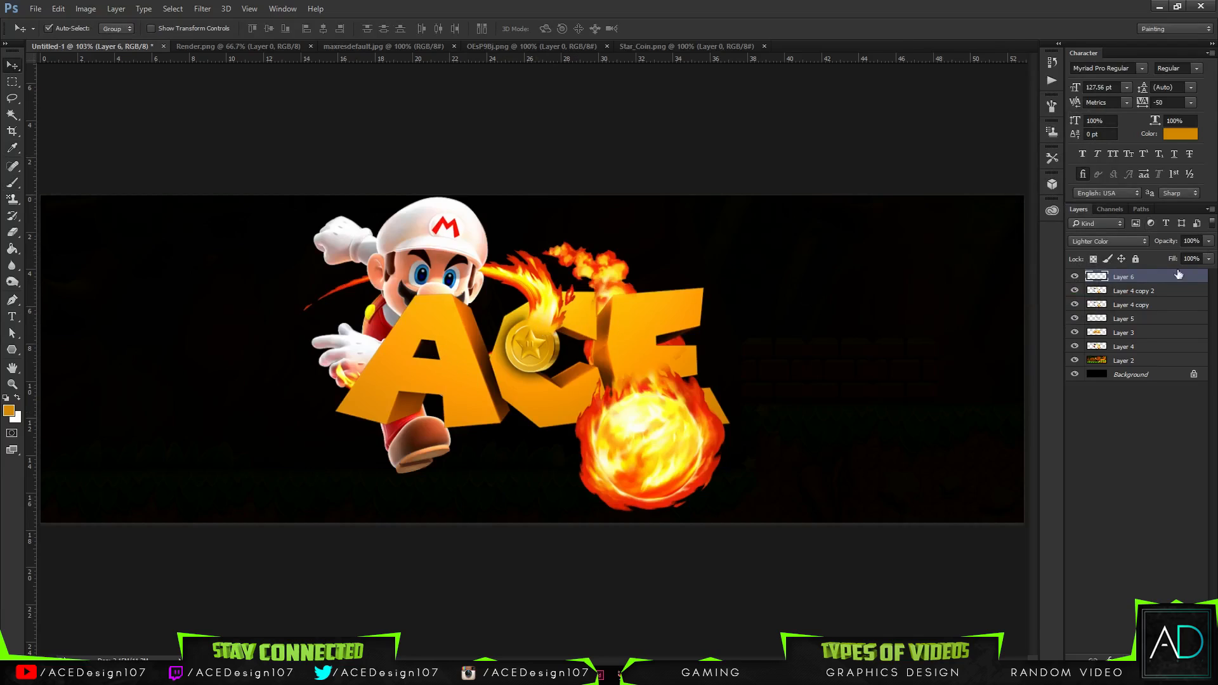
Step: Undo the painted layer and its adjustments together with the second Mario copy
left_click(1146, 290)
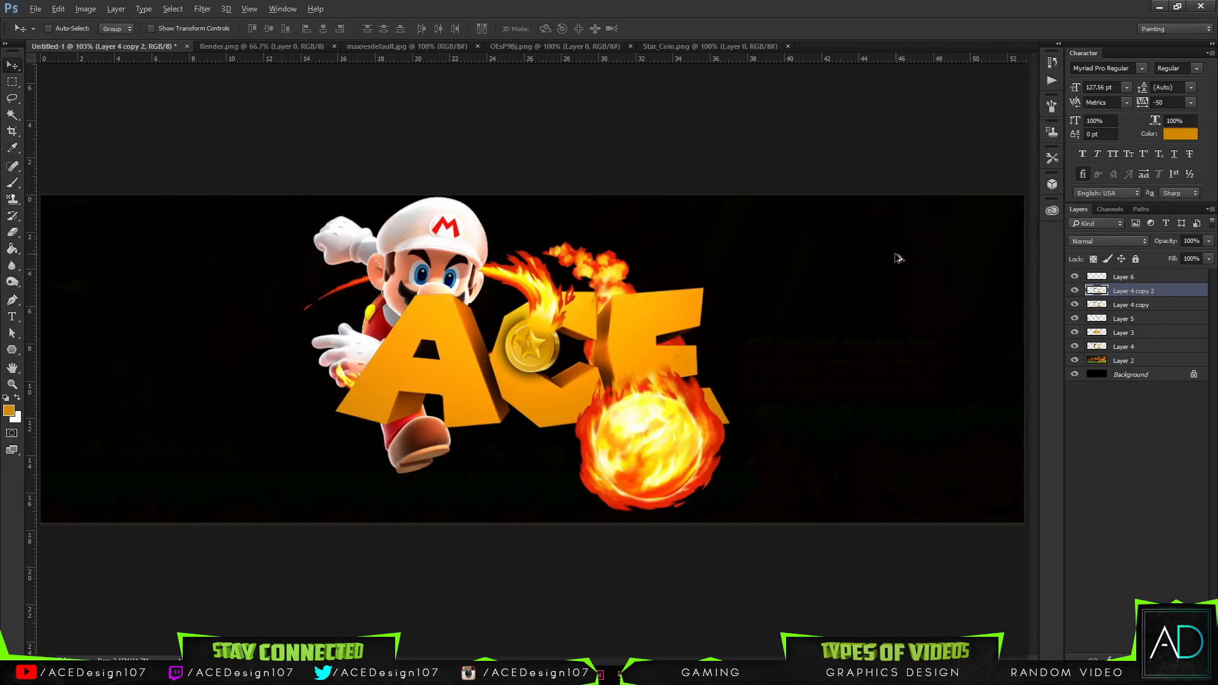
key("ctrl+alt+z")
key("ctrl+alt+z")
key("ctrl+alt+z")
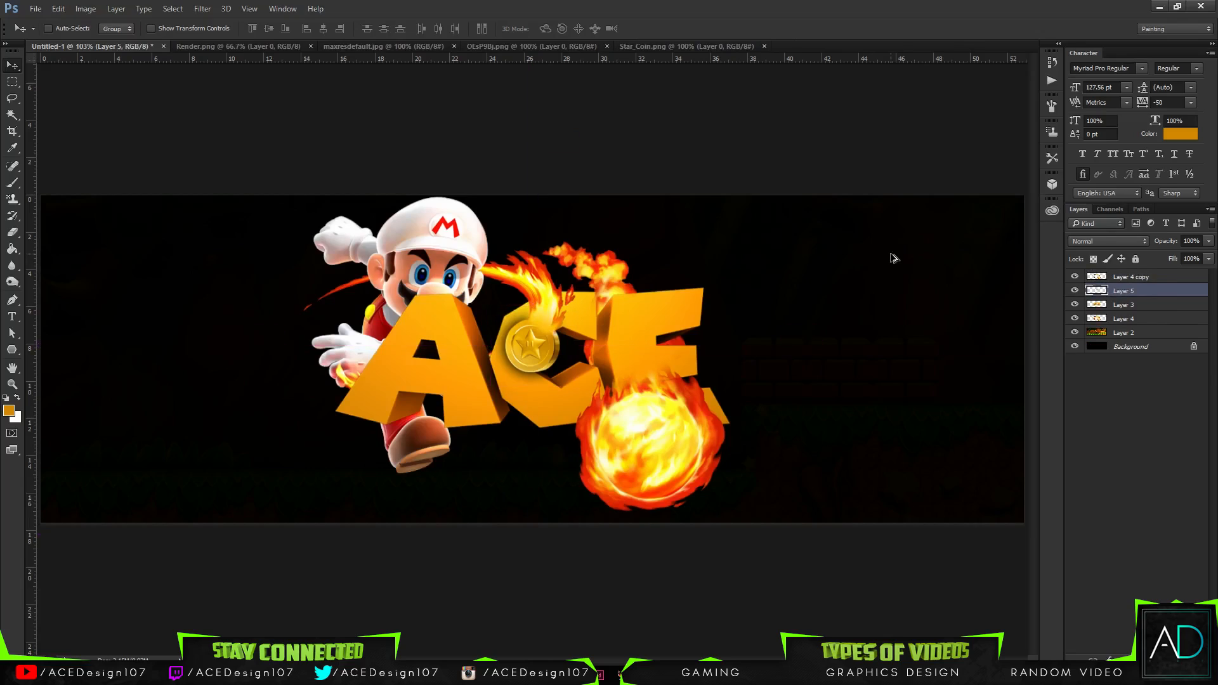
Step: Merge the star coin layer with the upper Mario copy layer
key("ctrl")
left_click(1135, 276, "ctrl")
key("ctrl+e")
Step: Try to trim the merged layer's soft shadow by selecting its outline, inverting the selection and clearing the outside
left_click(1096, 277, "ctrl")
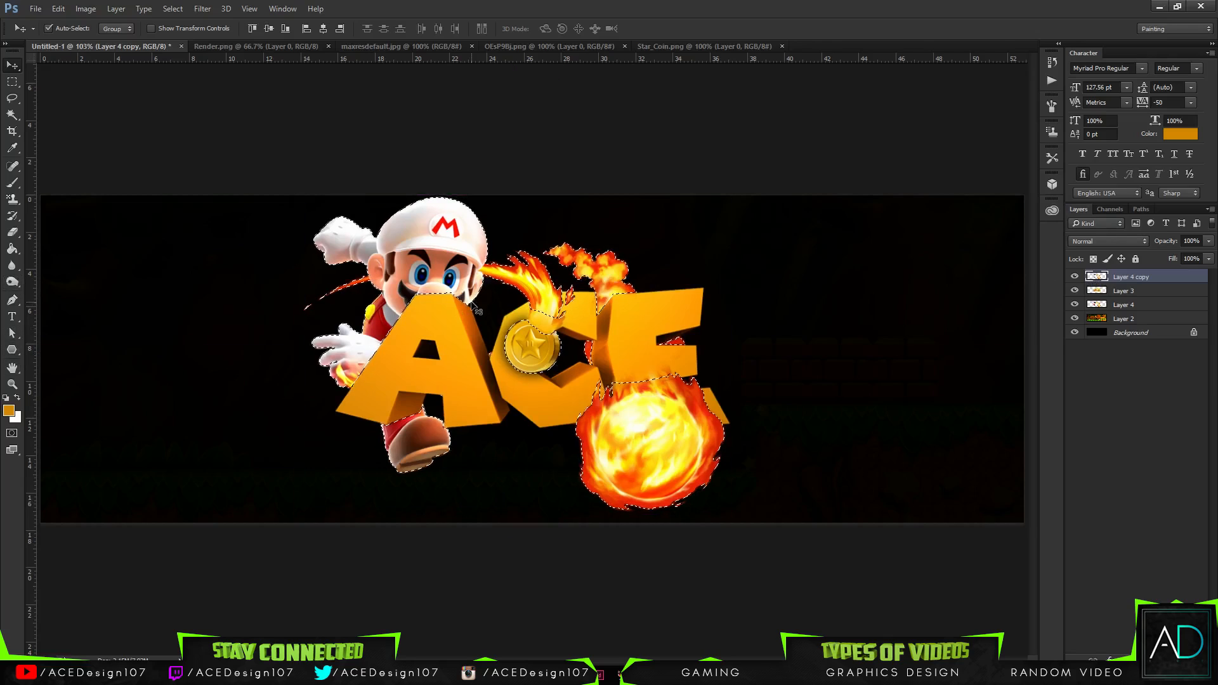
scroll(475, 306, "up", 1)
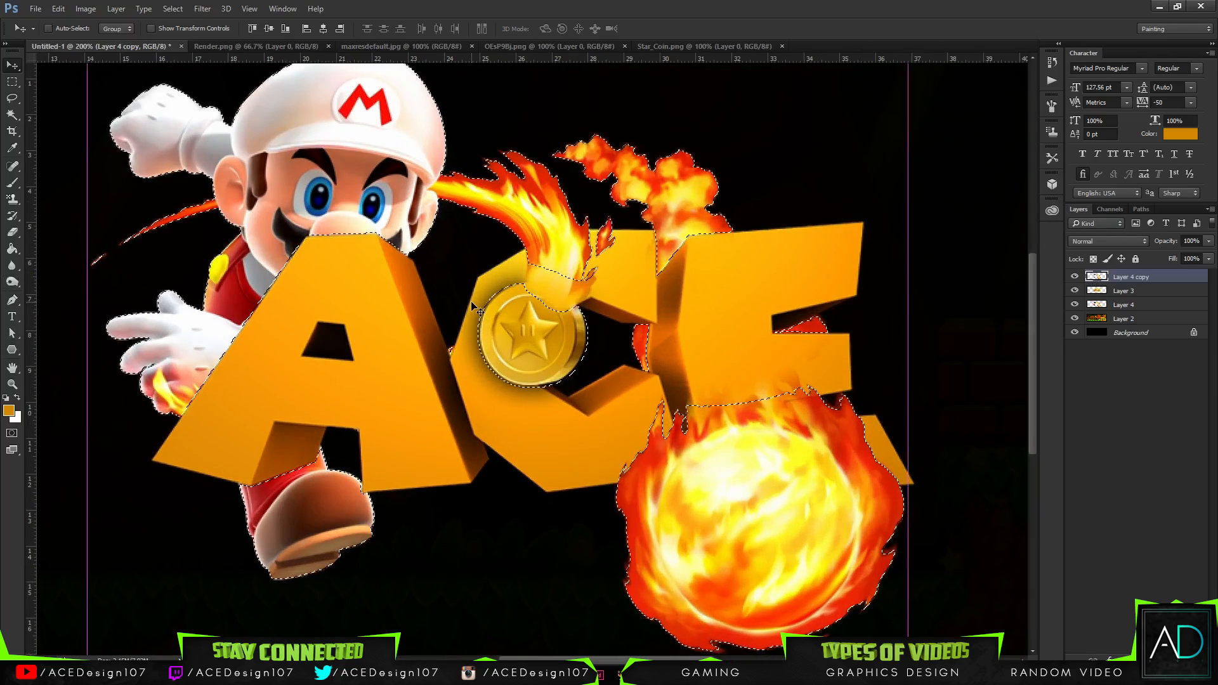
key("ctrl+shift+i")
key("Delete")
key("Delete")
key("Delete")
key("Delete")
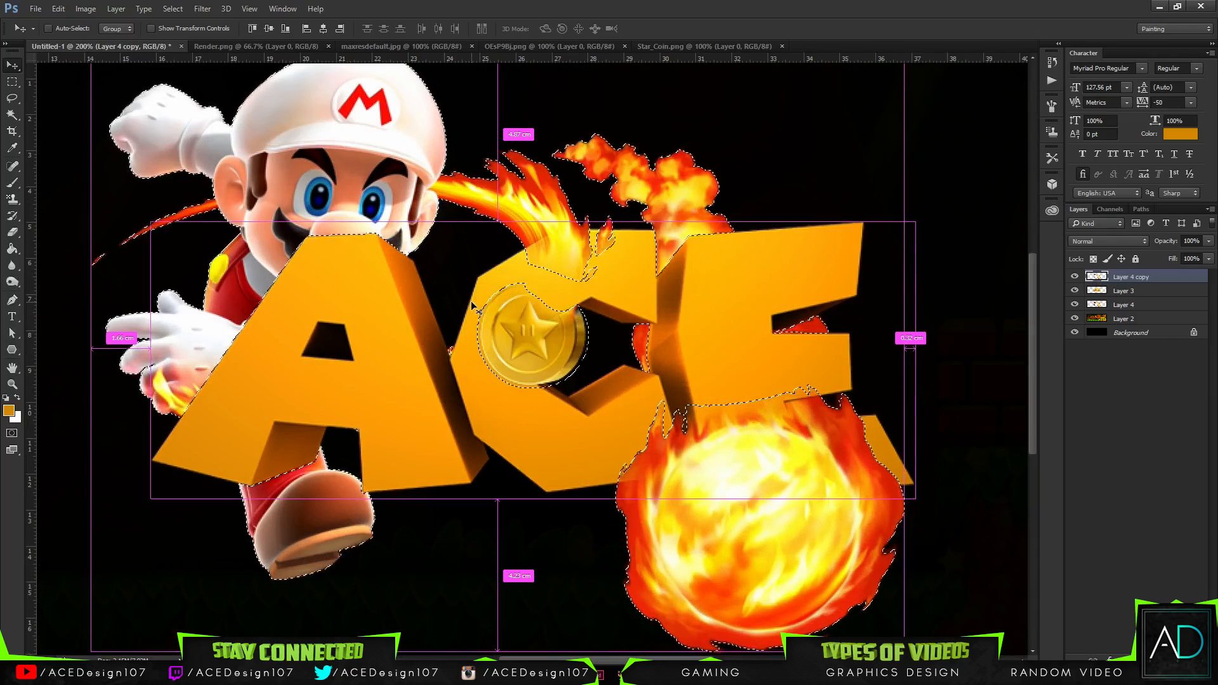
key("ctrl+d")
Step: Reload the merged layer's outline as a selection, erase the dark shadow around the star coin with a soft 27 px eraser, and deselect
left_click(1096, 276, "ctrl")
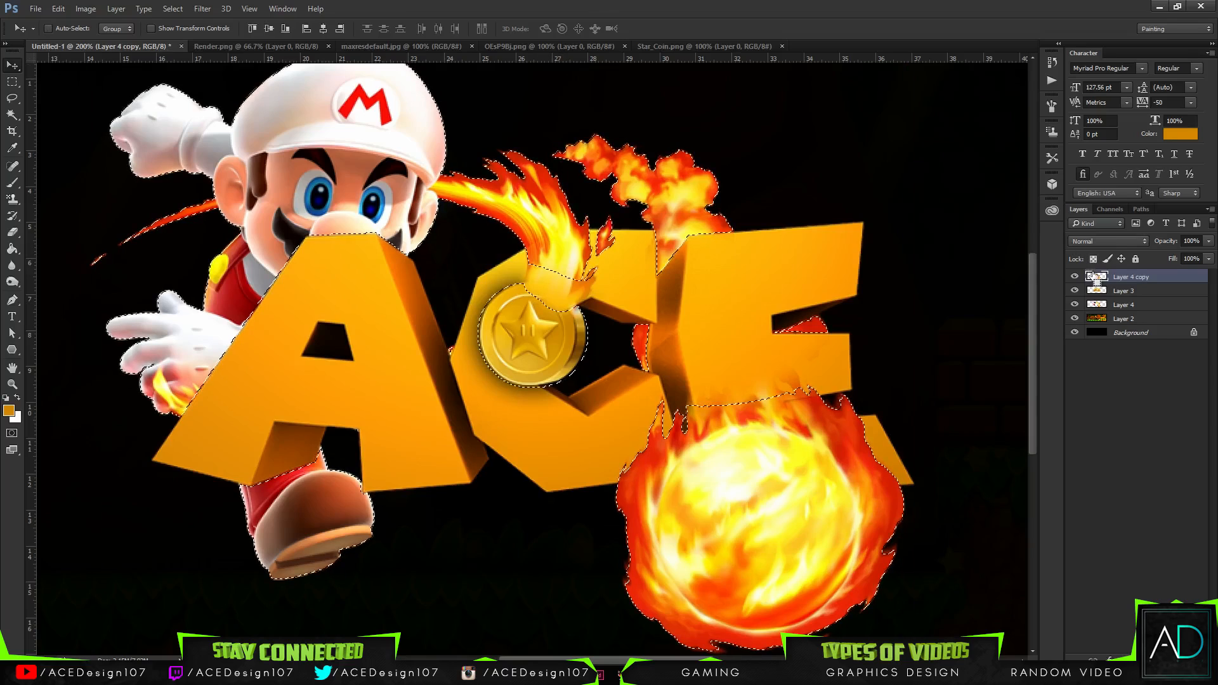
key("e")
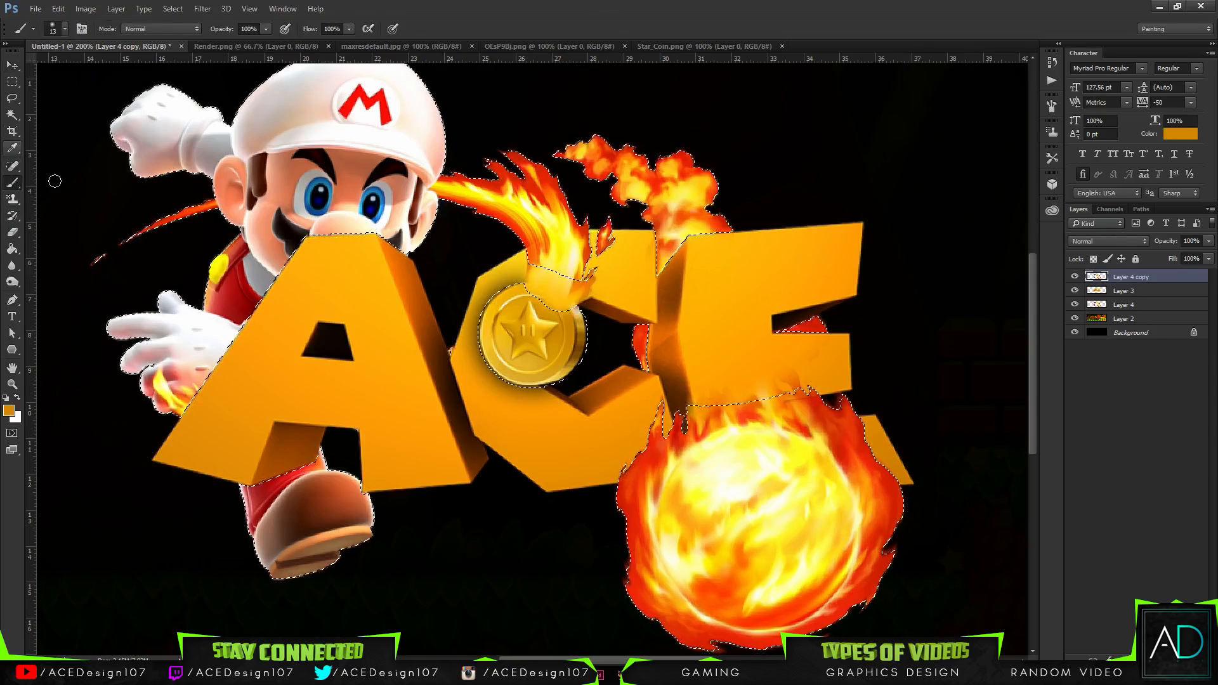
mouse_move(466, 329)
left_mouse_down()
mouse_move(483, 306)
mouse_move(502, 376)
mouse_move(492, 377)
mouse_move(464, 331)
mouse_move(498, 342)
left_mouse_up()
key("ctrl+alt+z")
key("ctrl+alt+z")
key("ctrl+alt+z")
key("ctrl+alt+z")
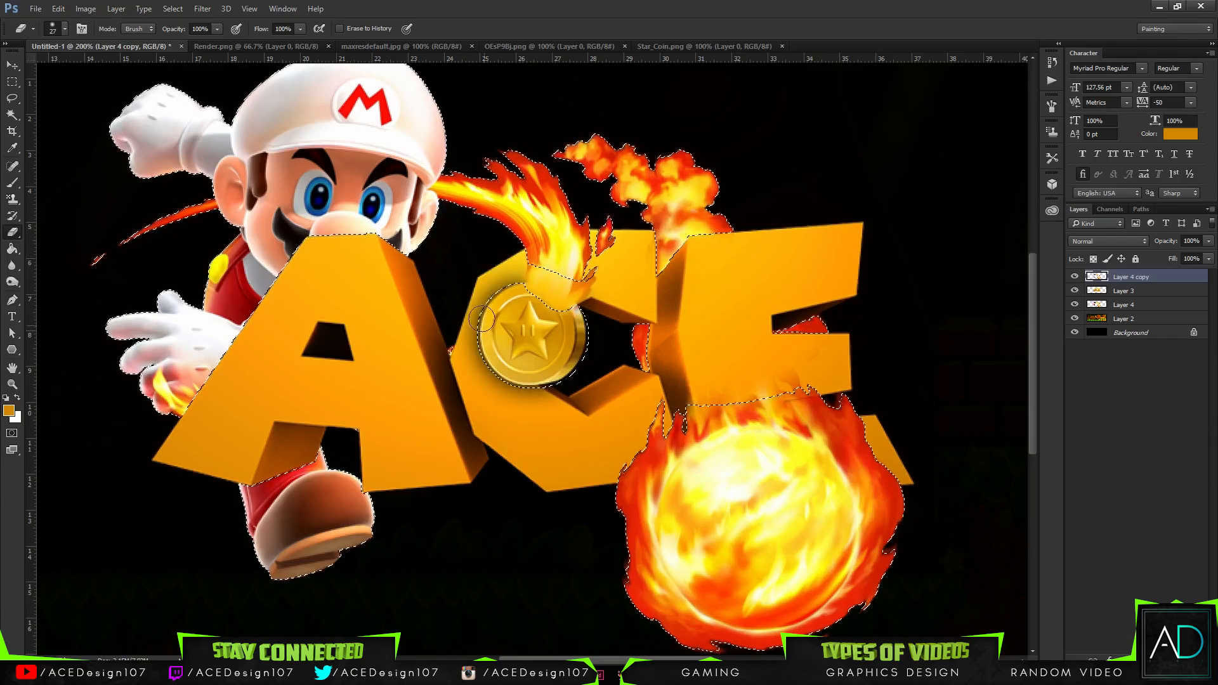
mouse_move(482, 310)
left_mouse_down()
mouse_move(496, 377)
mouse_move(459, 343)
mouse_move(569, 412)
mouse_move(498, 382)
mouse_move(587, 367)
left_mouse_up()
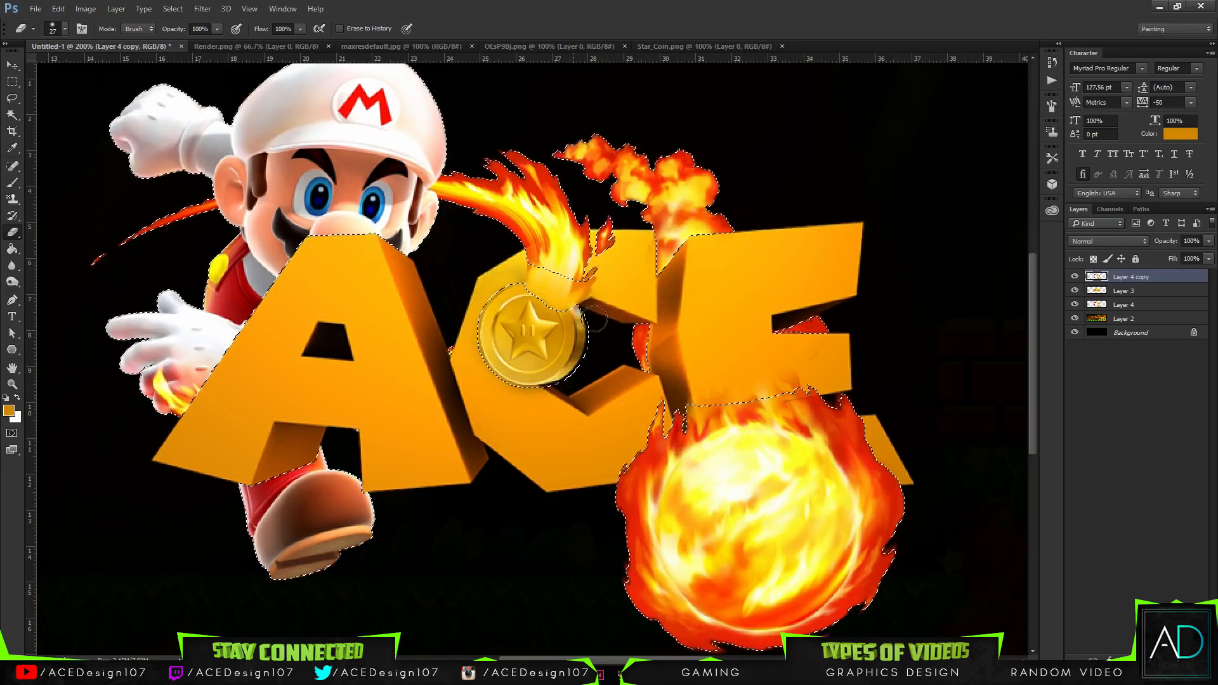
key("ctrl+d")
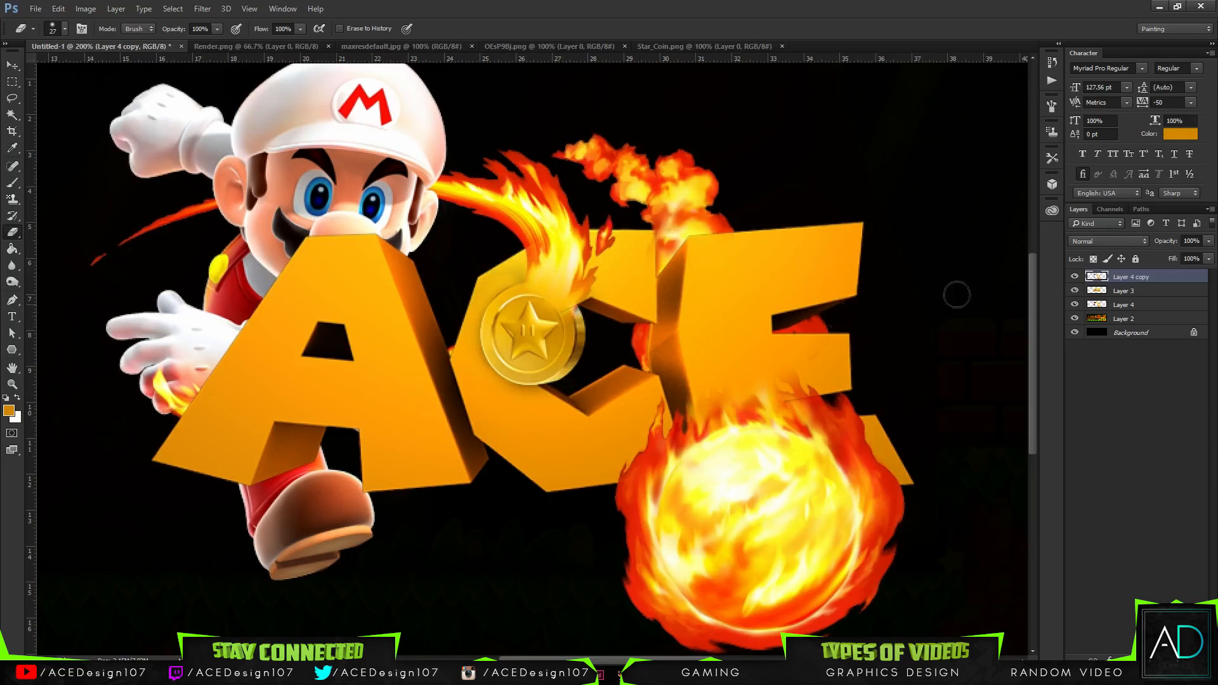
Step: Restore the selection around the merged Mario and coin layer and set the soft Brush to 50 px
key("ctrl+shift+d")
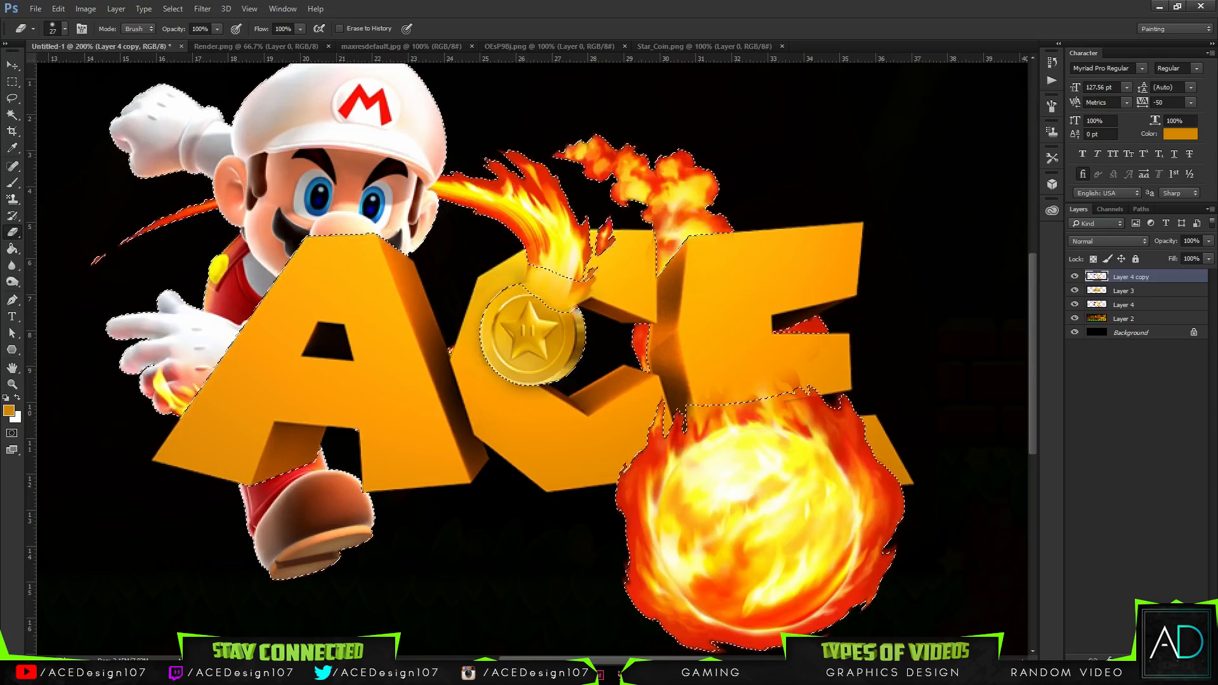
key("b")
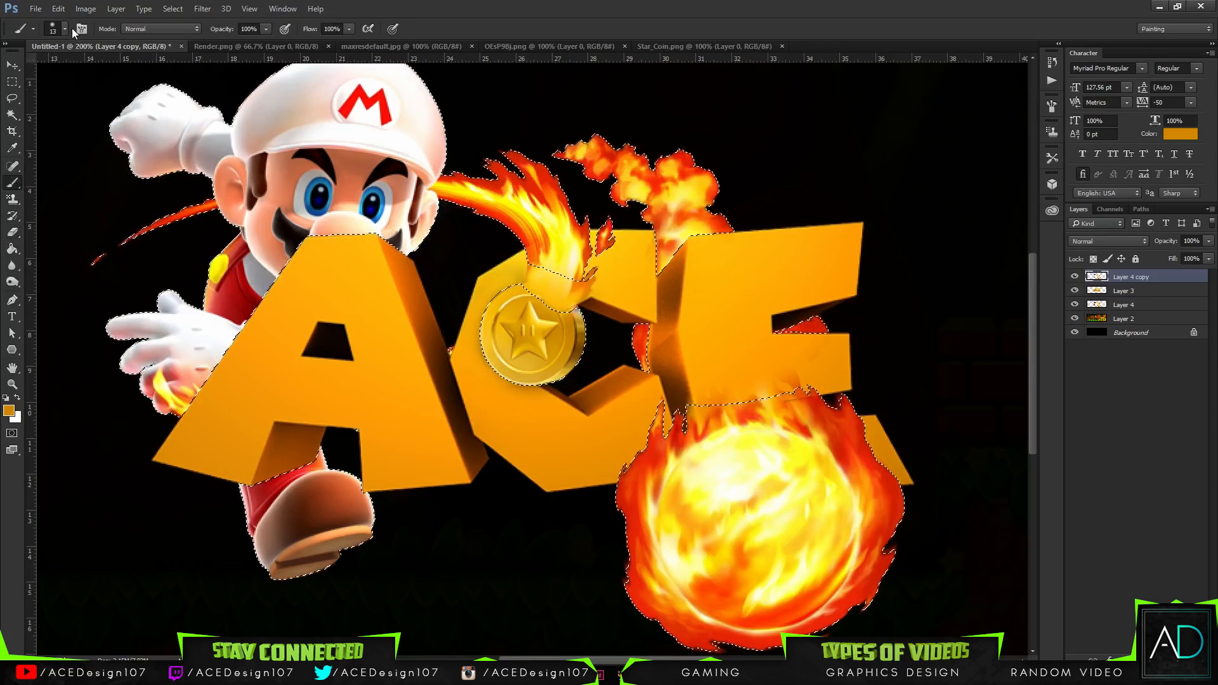
left_click(65, 28)
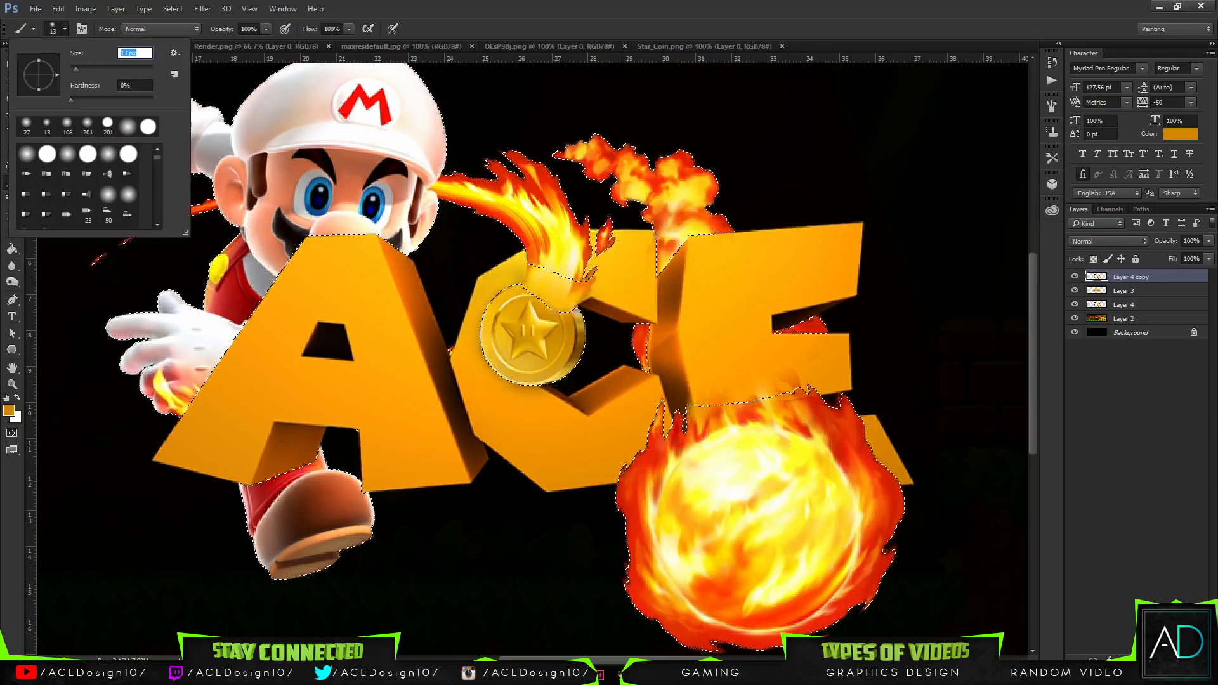
type("50")
key("Return")
left_click(66, 29)
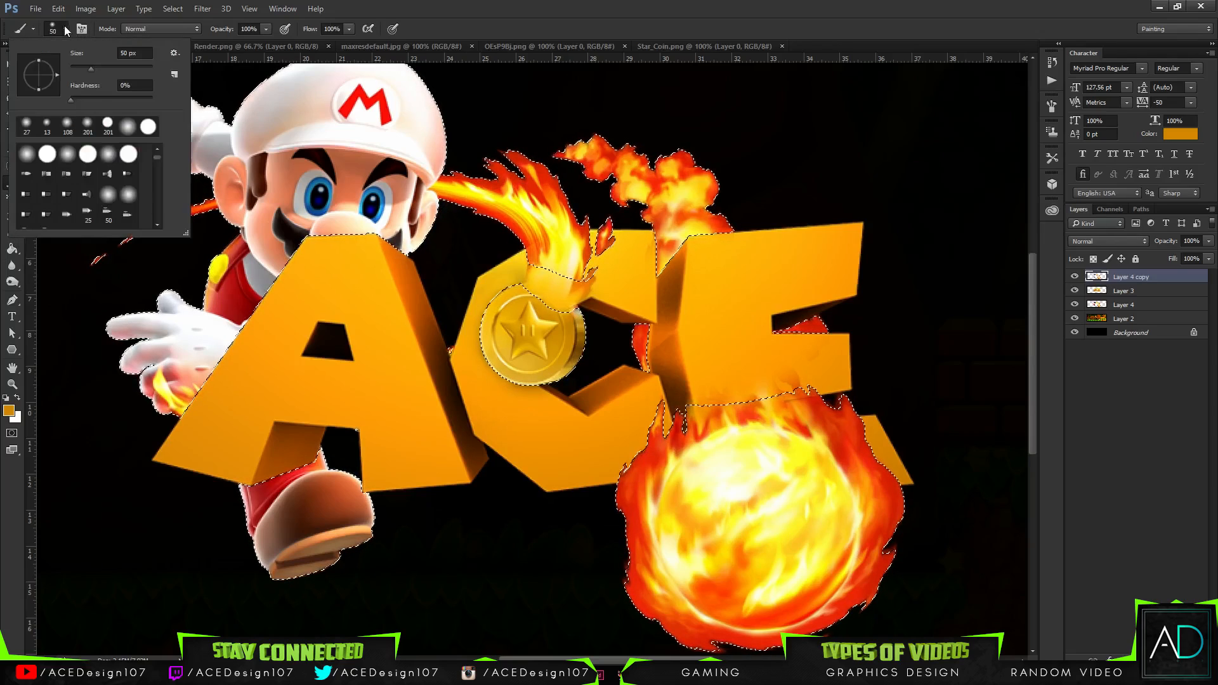
left_click(707, 4)
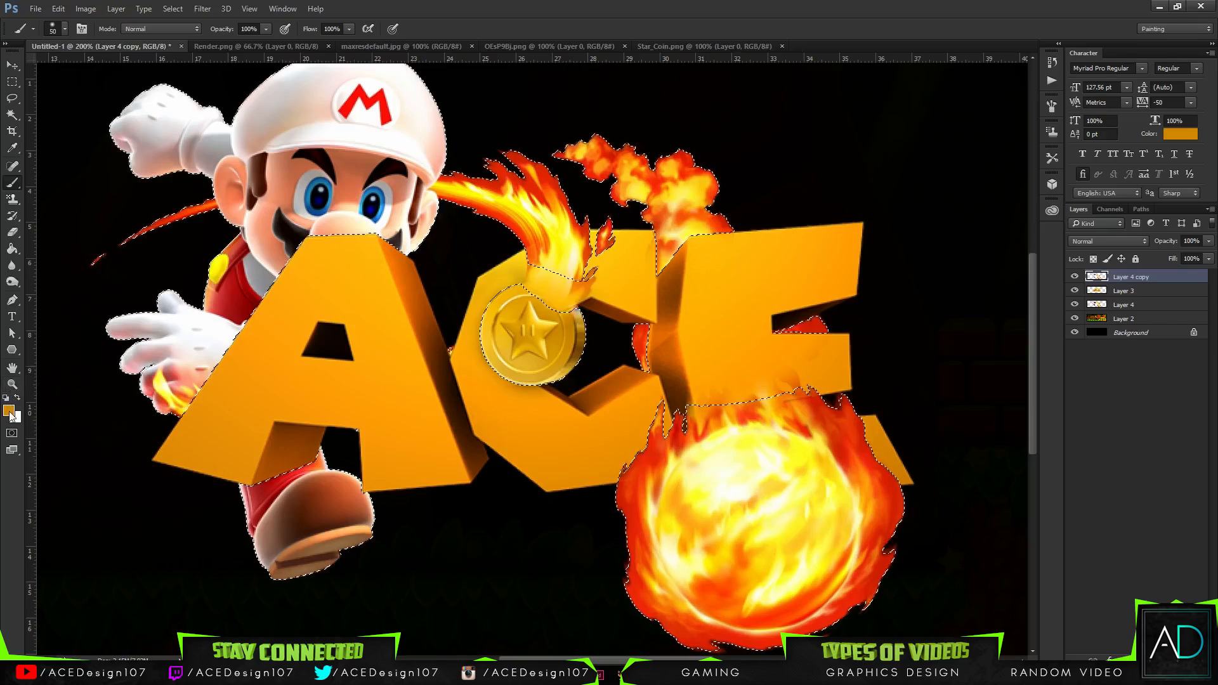
Step: Set the foreground colour to black and create a new layer for soft shadow painting around the star coin
left_click(10, 413)
left_click(620, 565)
left_click(898, 400)
key("ctrl+shift+alt+n")
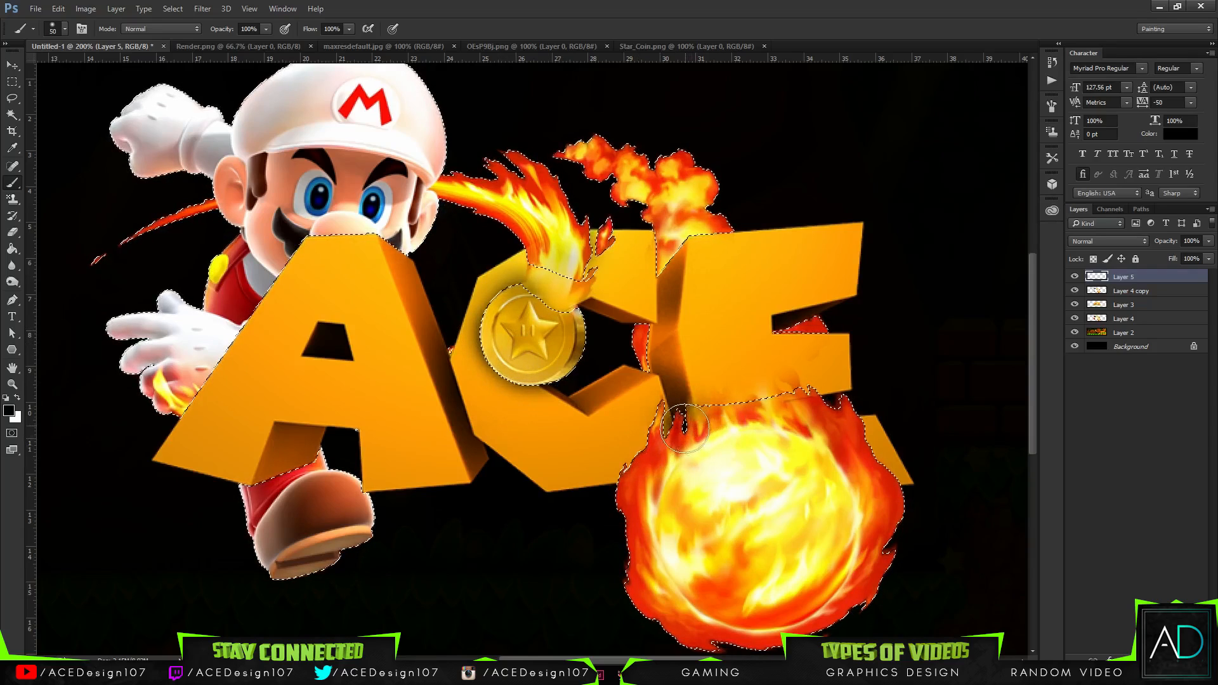
Step: Paint soft black shadows where the fireball meets the C and E on another new layer, and deselect
left_click(660, 418)
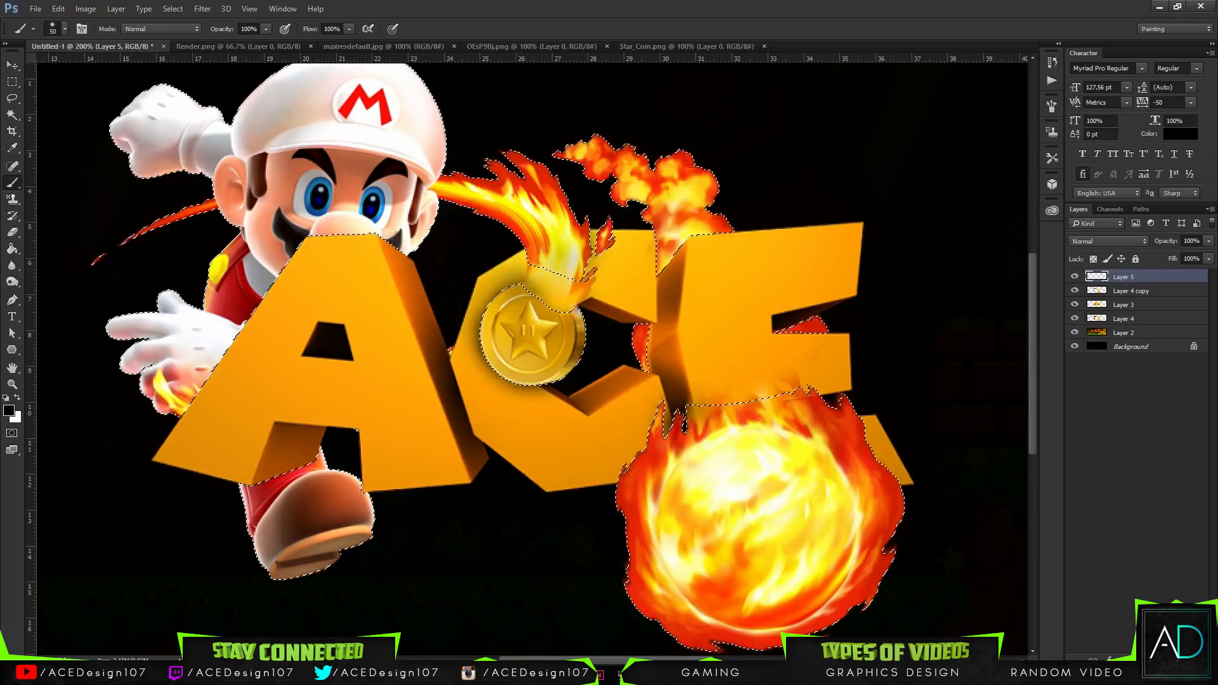
key("ctrl+shift+alt+n")
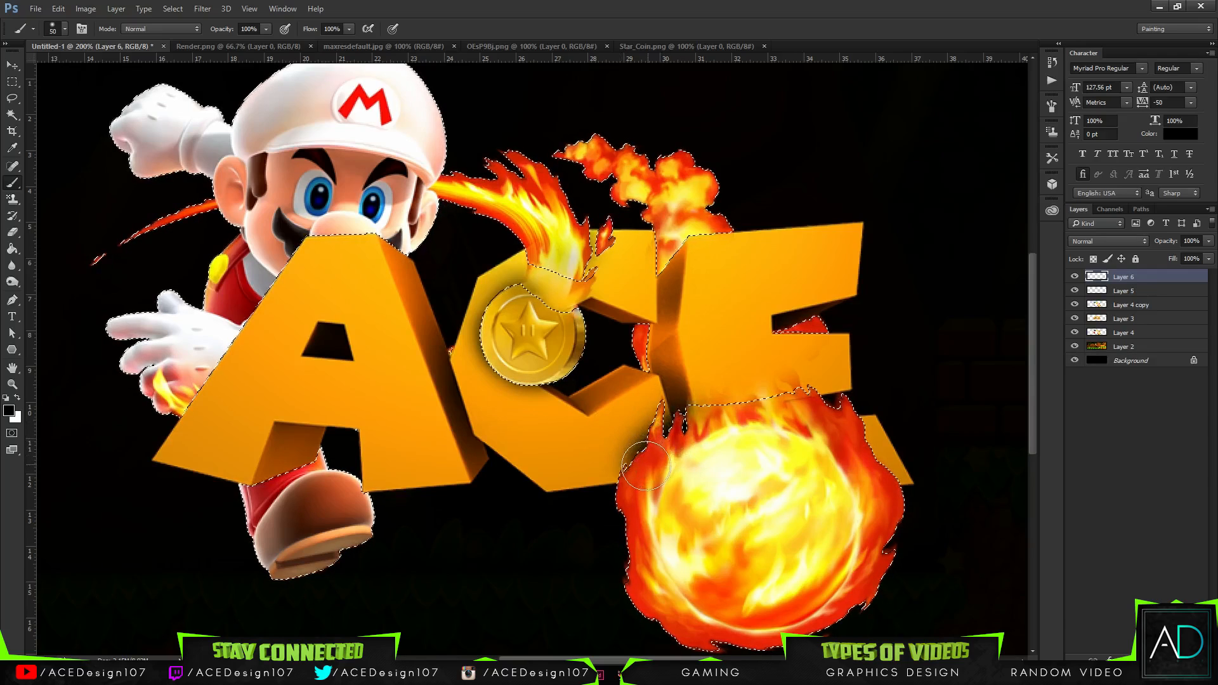
mouse_move(647, 483)
left_mouse_down()
mouse_move(703, 429)
mouse_move(741, 430)
left_mouse_up()
key("ctrl+z")
mouse_move(845, 434)
left_mouse_down()
mouse_move(874, 462)
mouse_move(853, 490)
mouse_move(889, 467)
mouse_move(866, 468)
mouse_move(834, 424)
mouse_move(840, 403)
mouse_move(824, 418)
left_mouse_up()
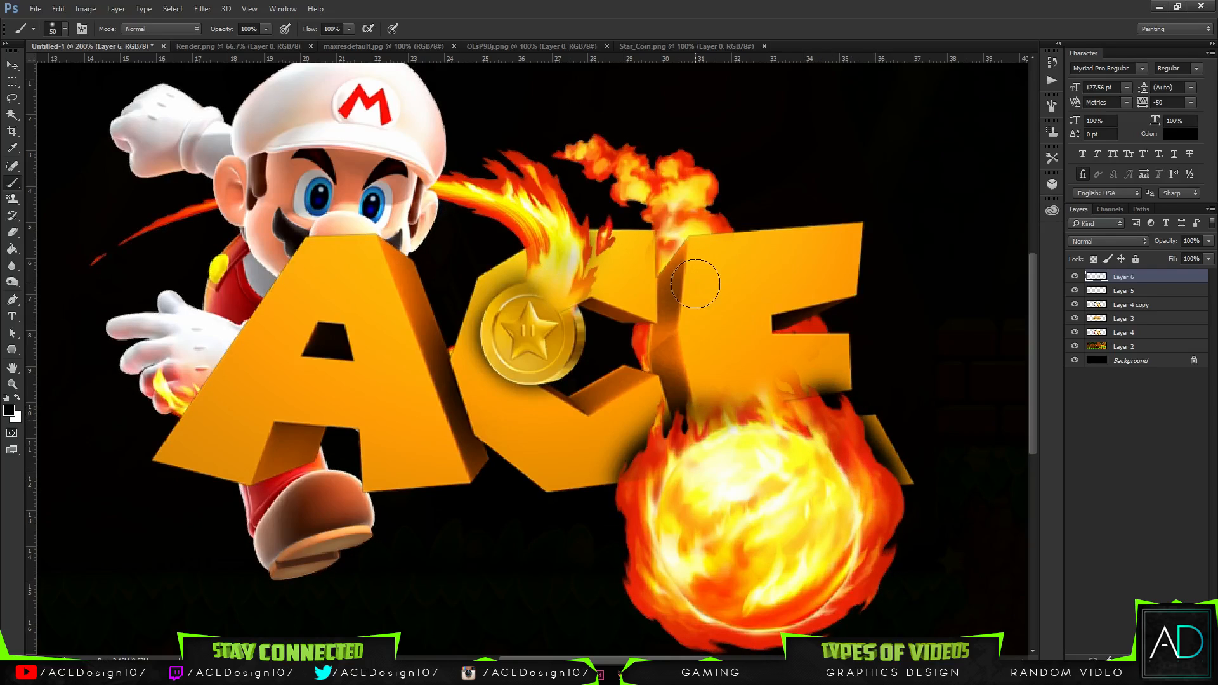
key("ctrl+0")
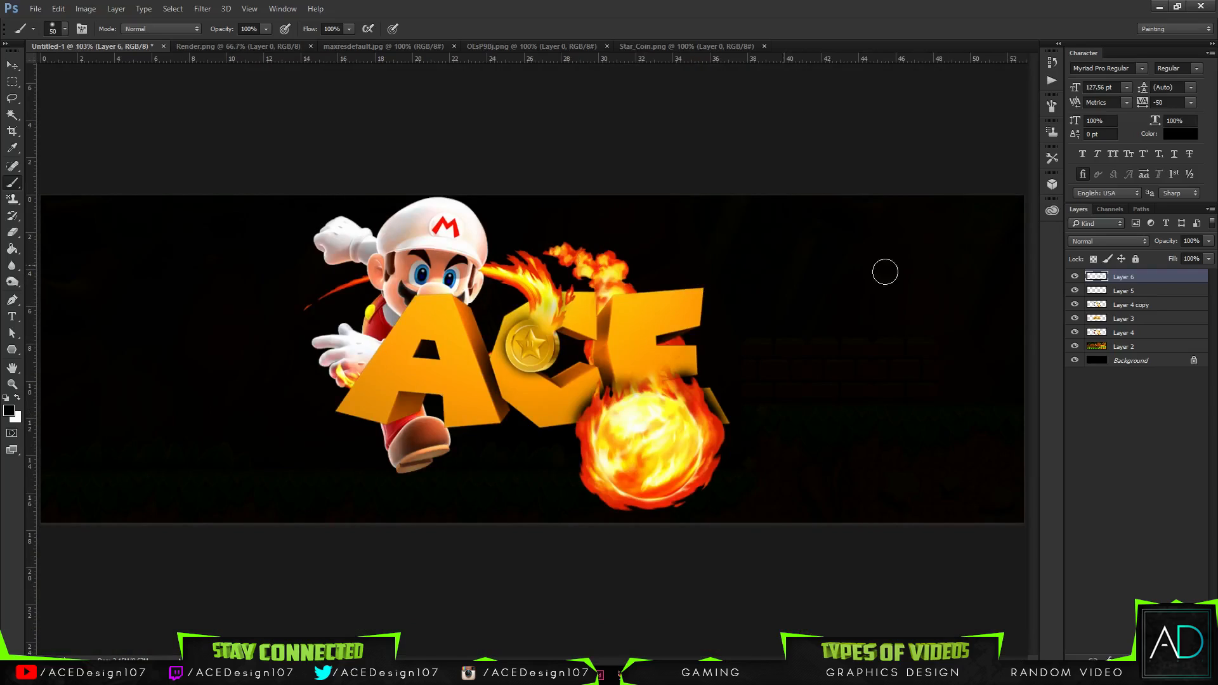
Step: Lower the fireball shadow layer's opacity to 39% and reduce the opacity of the coin shadow layer
left_click(1209, 242)
left_click_drag(1181, 254, 1168, 257)
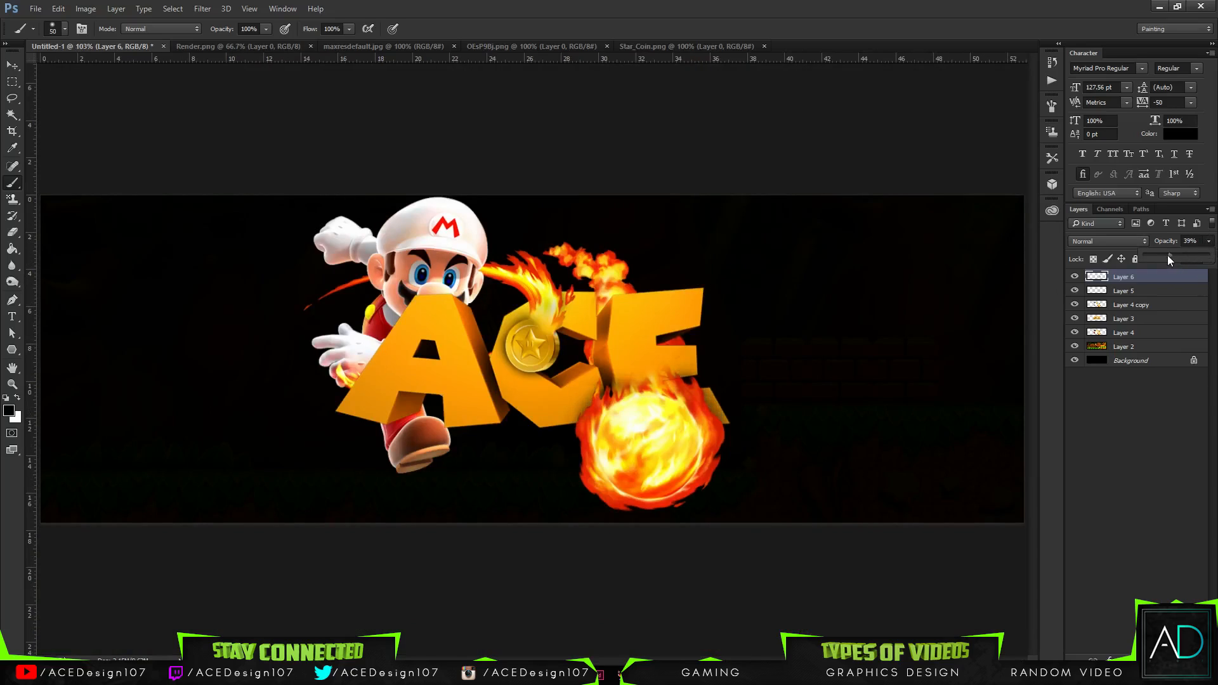
left_click(1148, 294)
mouse_move(1209, 243)
left_mouse_down()
mouse_move(1178, 259)
mouse_move(1195, 256)
left_mouse_up()
Step: Shift the ACE text layer to a deeper, redder orange with Hue/Saturation
left_click(1156, 309)
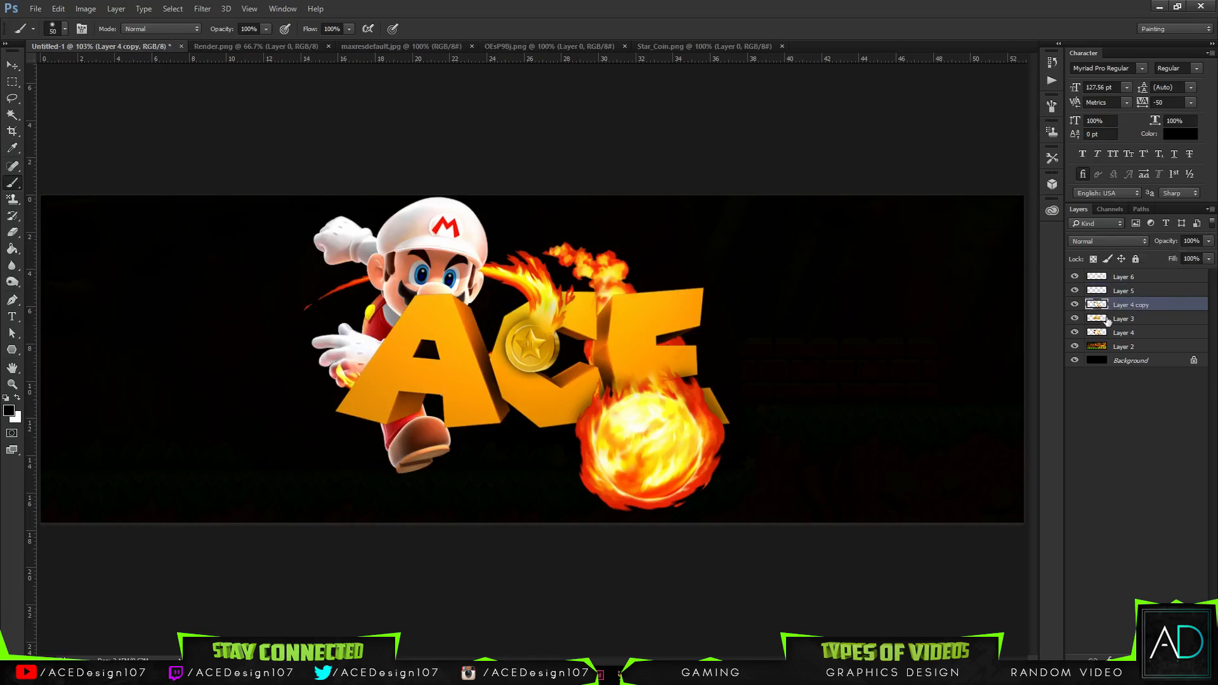
key("v")
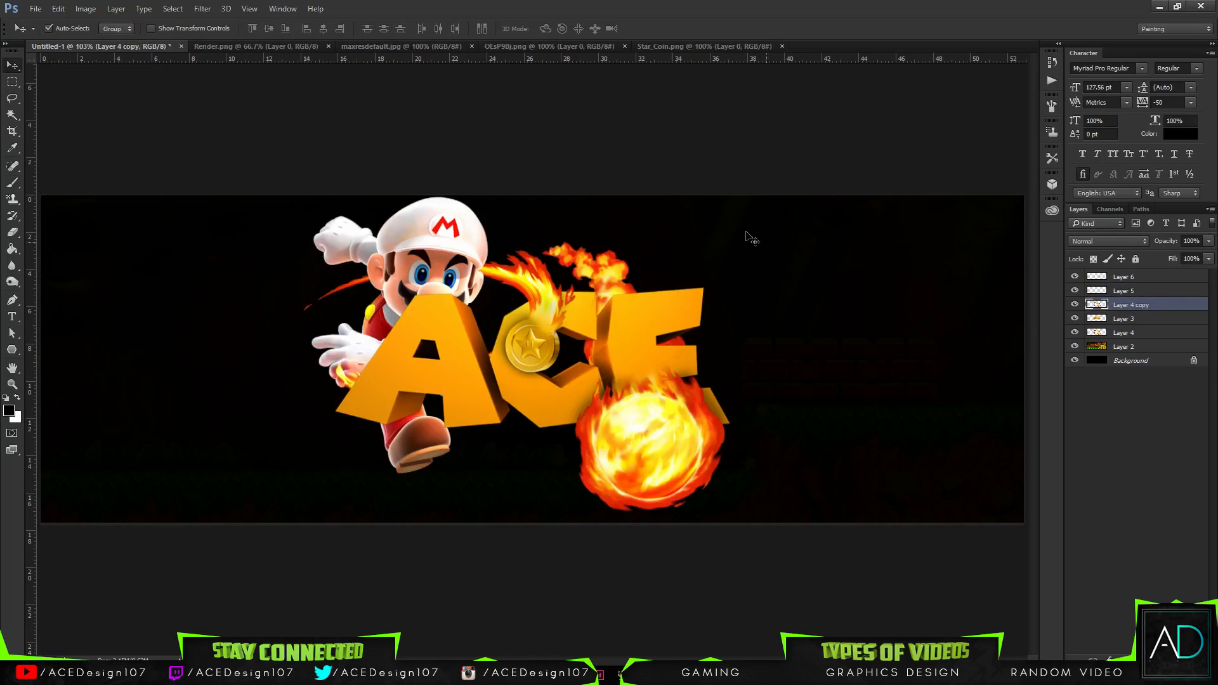
left_click(1156, 317)
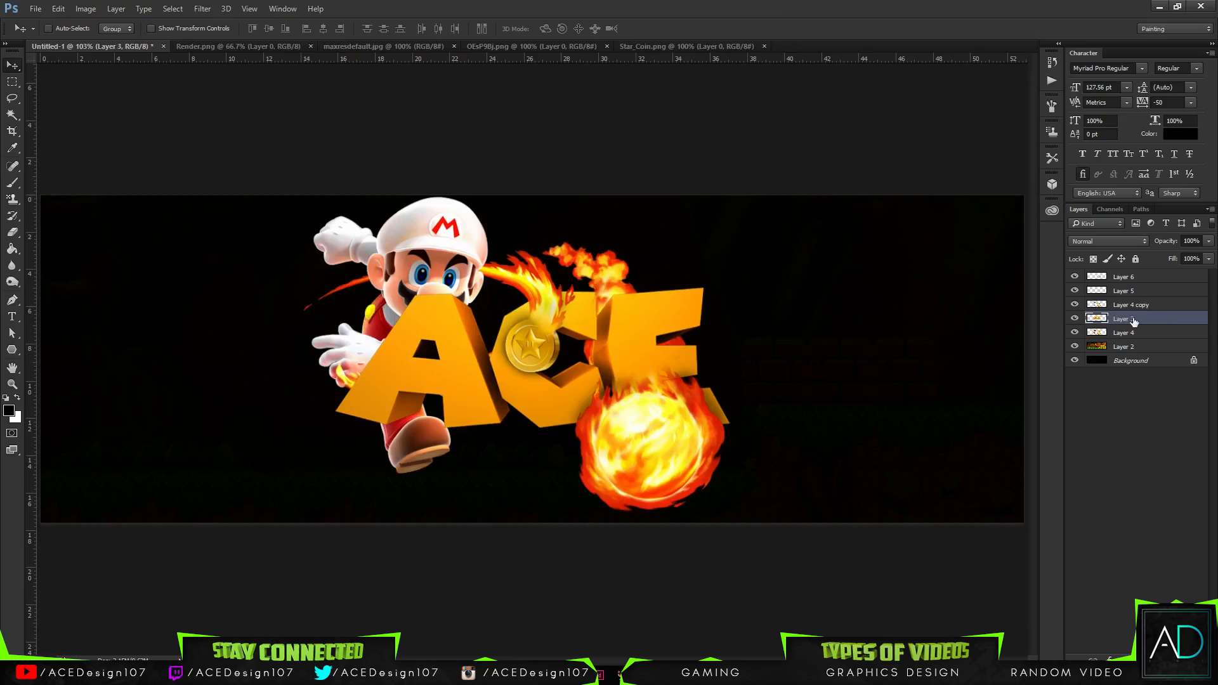
key("ctrl+u")
mouse_move(934, 193)
left_mouse_down()
mouse_move(863, 182)
mouse_move(927, 180)
left_mouse_up()
left_click(1072, 128)
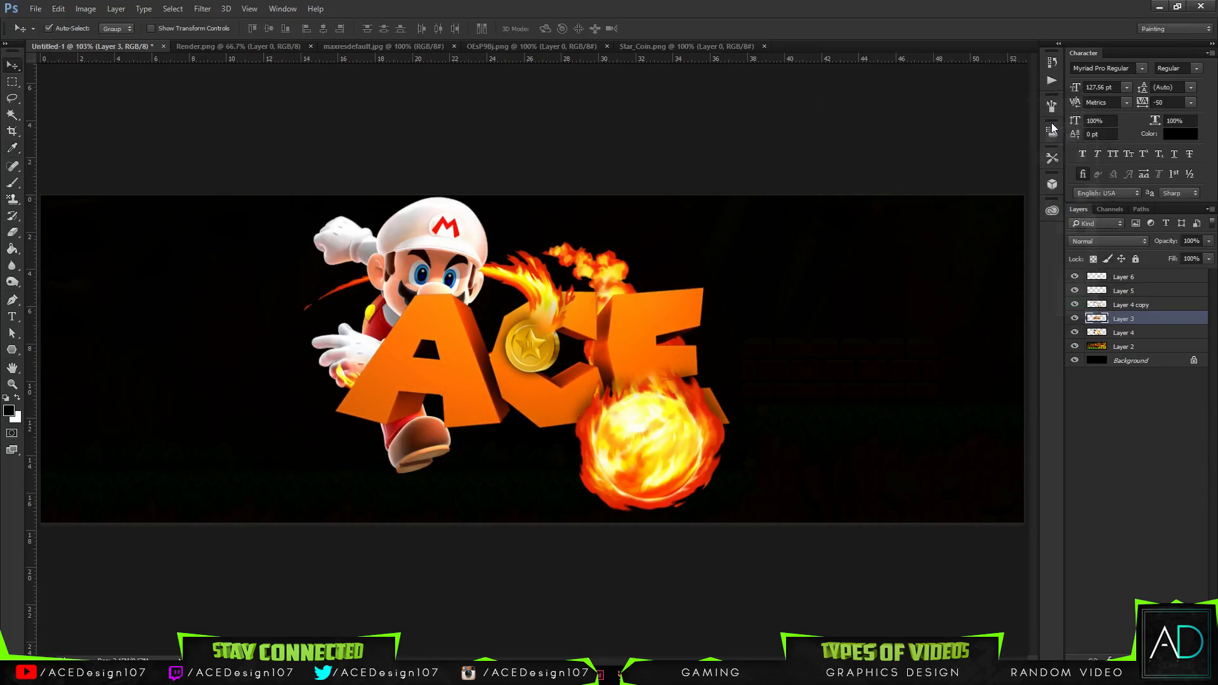
Step: Open the free_hexagon_pattern_02 PNG file
key("v")
left_click(36, 9)
key("Escape")
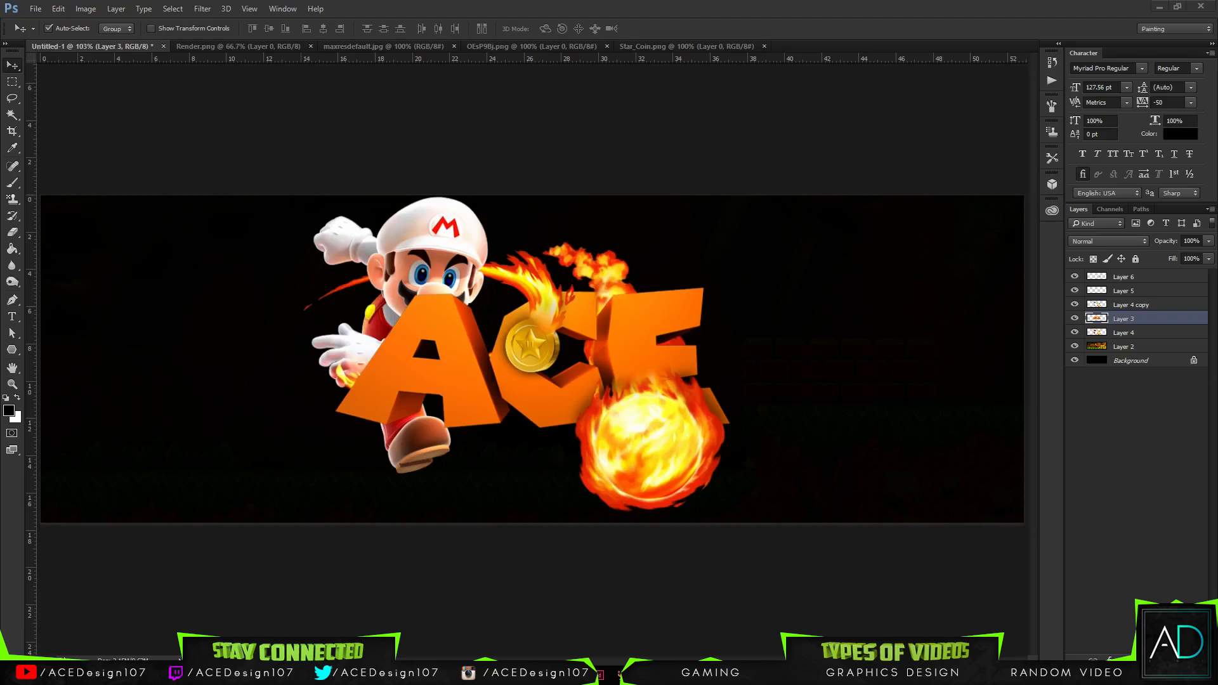
left_click(36, 8)
left_click(44, 31)
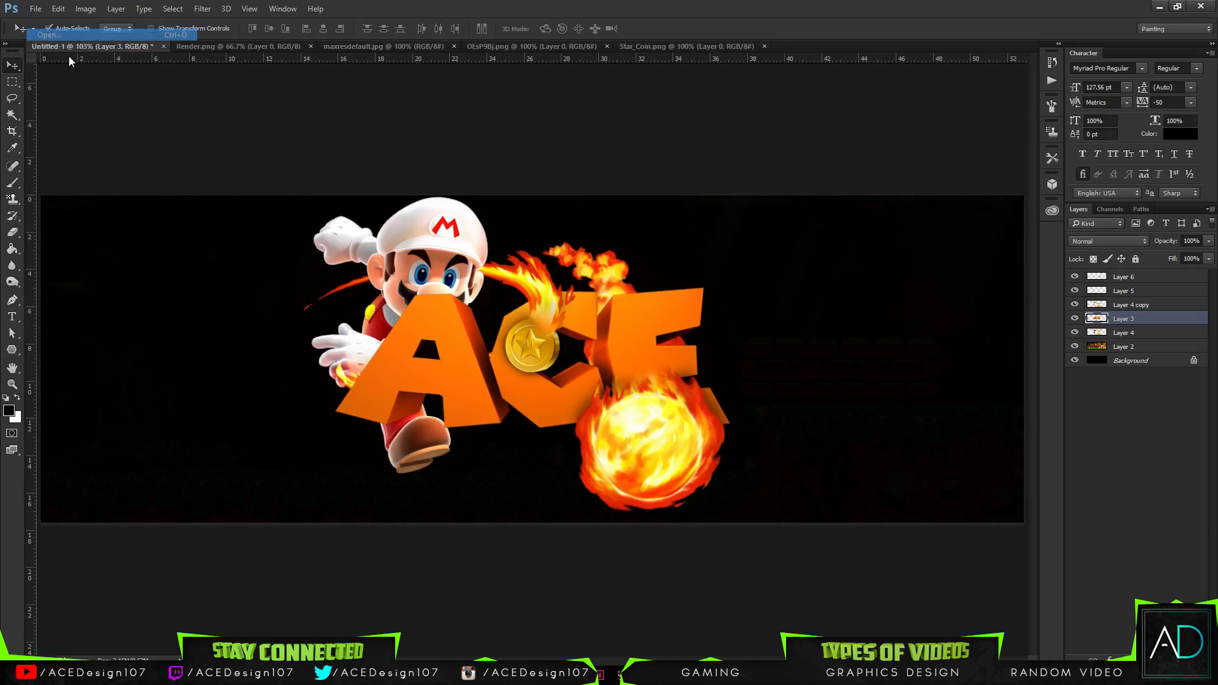
double_click(946, 184)
Step: Bring the hexagon pattern into the banner document as a layer above the ACE text
left_click_drag(653, 273, 543, 201)
key("ctrl+t")
left_click_drag(626, 251, 348, 209)
key("Return")
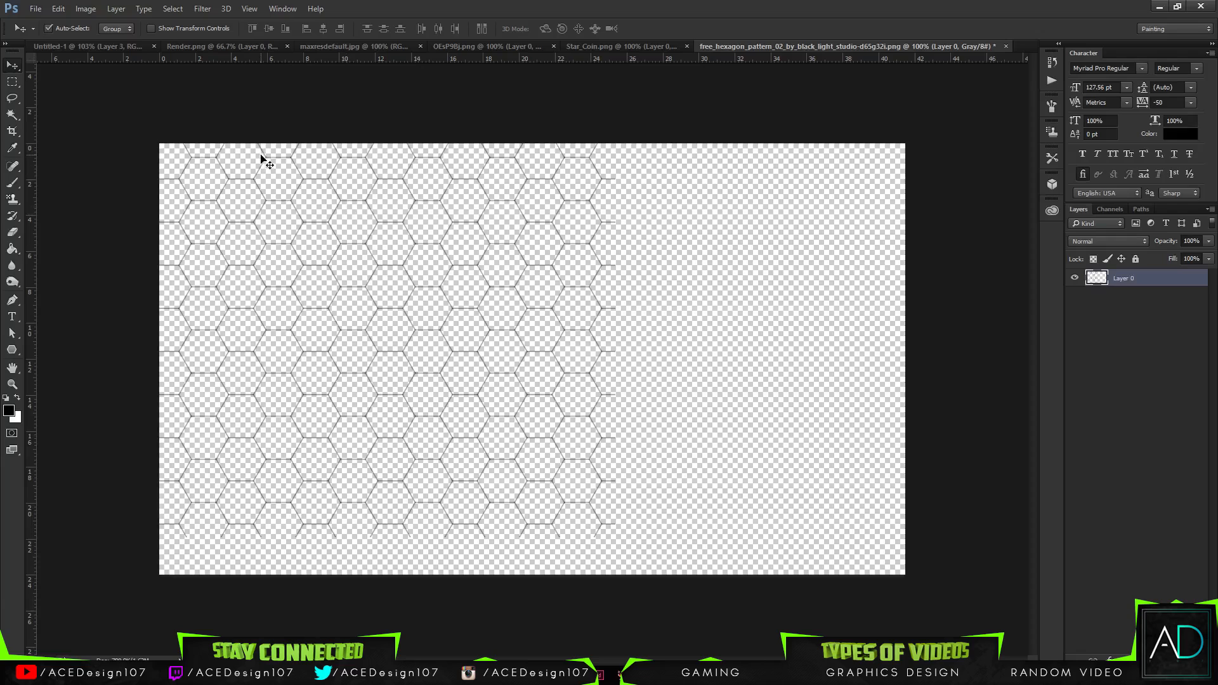
left_click_drag(342, 206, 580, 296)
Step: Scale the hexagon pattern down to a small tile covering the upper part of the A and C
key("ctrl+t")
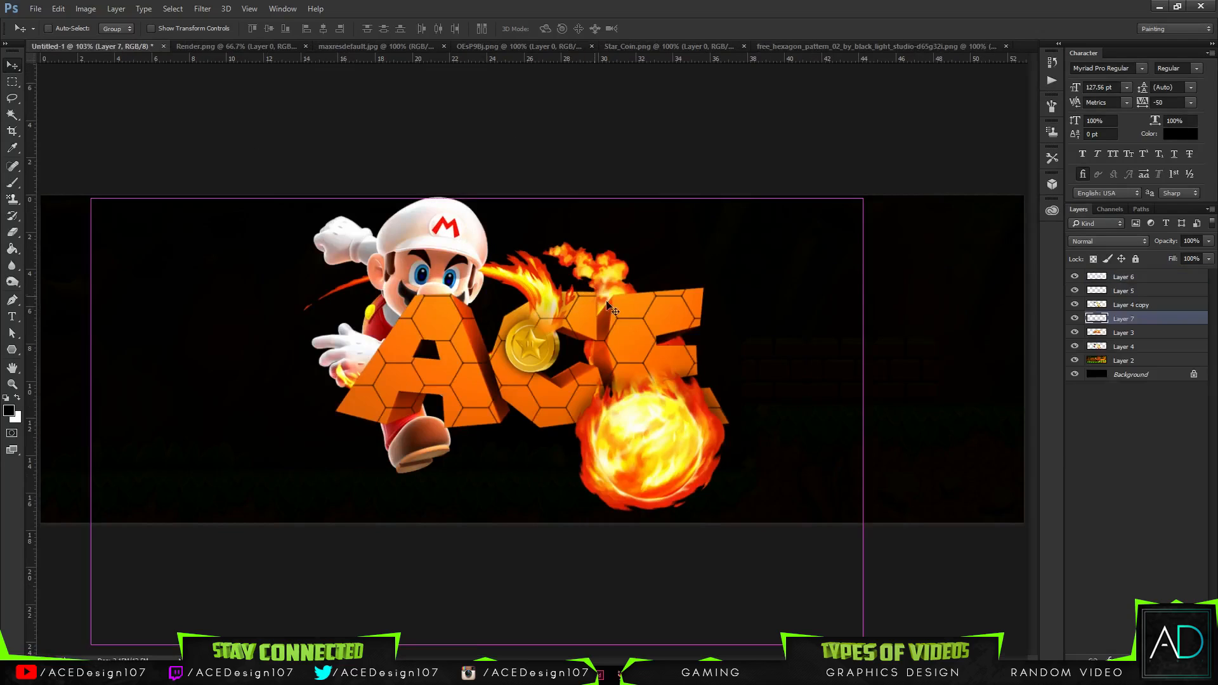
left_click_drag(863, 645, 500, 433)
left_click_drag(314, 300, 554, 342)
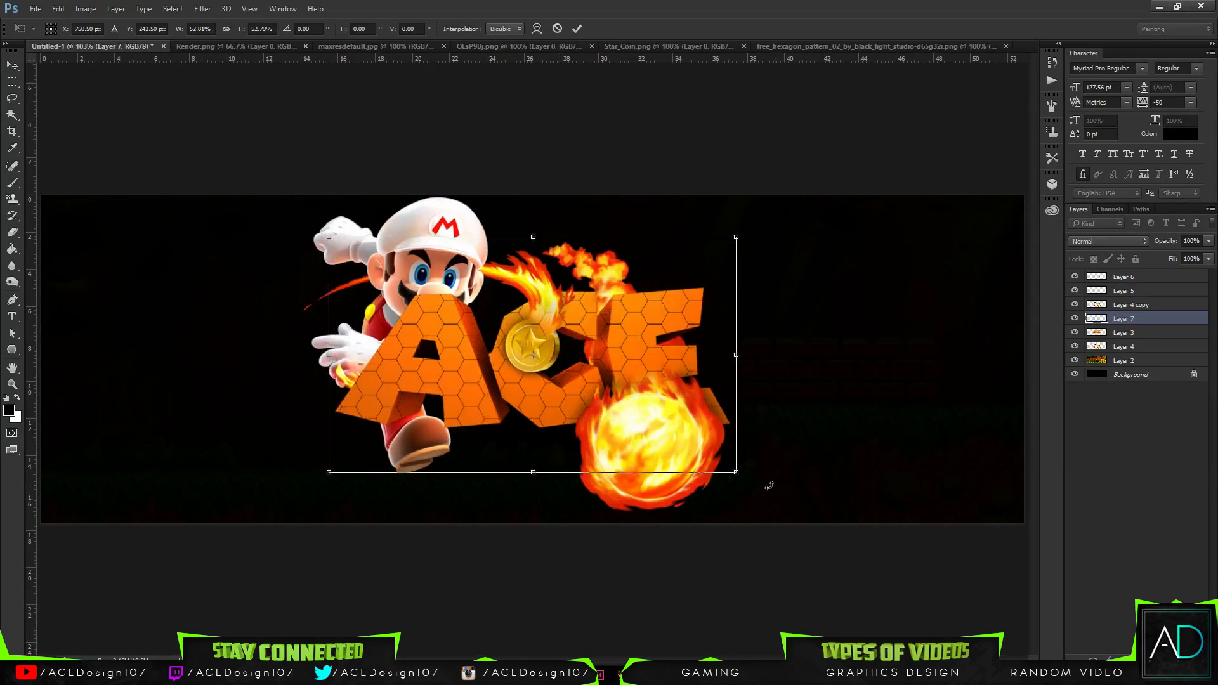
left_click_drag(740, 476, 549, 384)
key("Return")
Step: Duplicate the small hexagon tile three times, placing the copies so the pattern covers all of the ACE letters
key("ctrl+j")
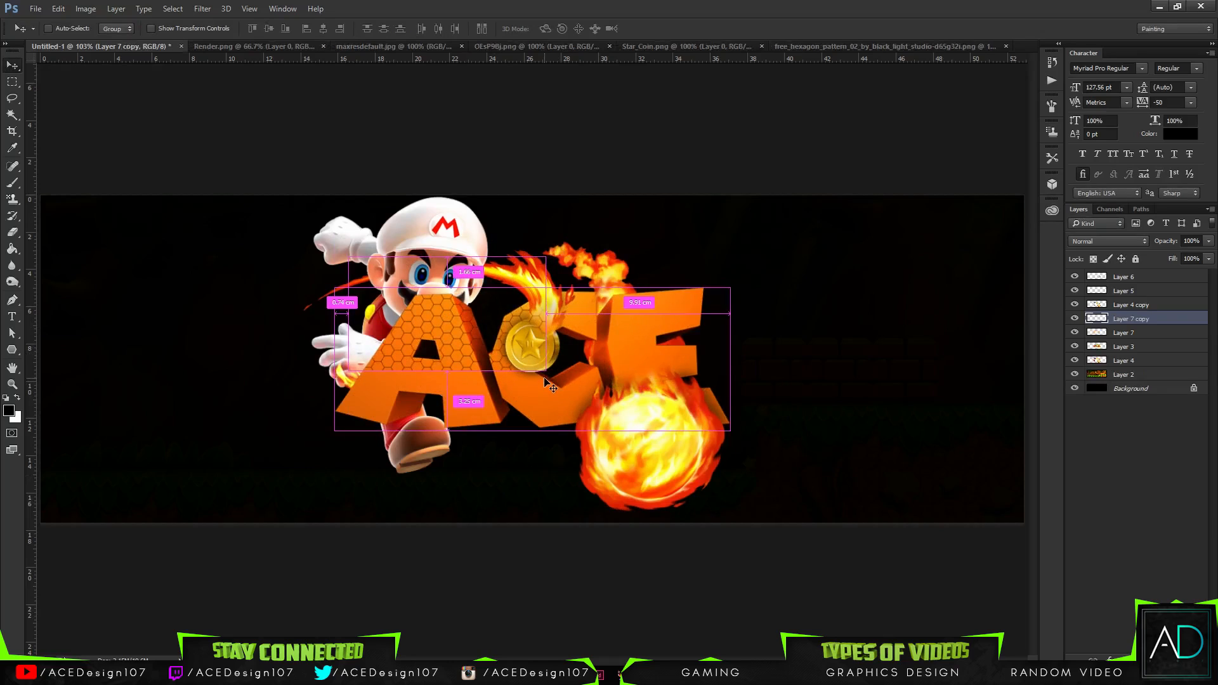
key("ctrl+t")
left_click_drag(493, 333, 494, 452)
key("Return")
key("ctrl+j")
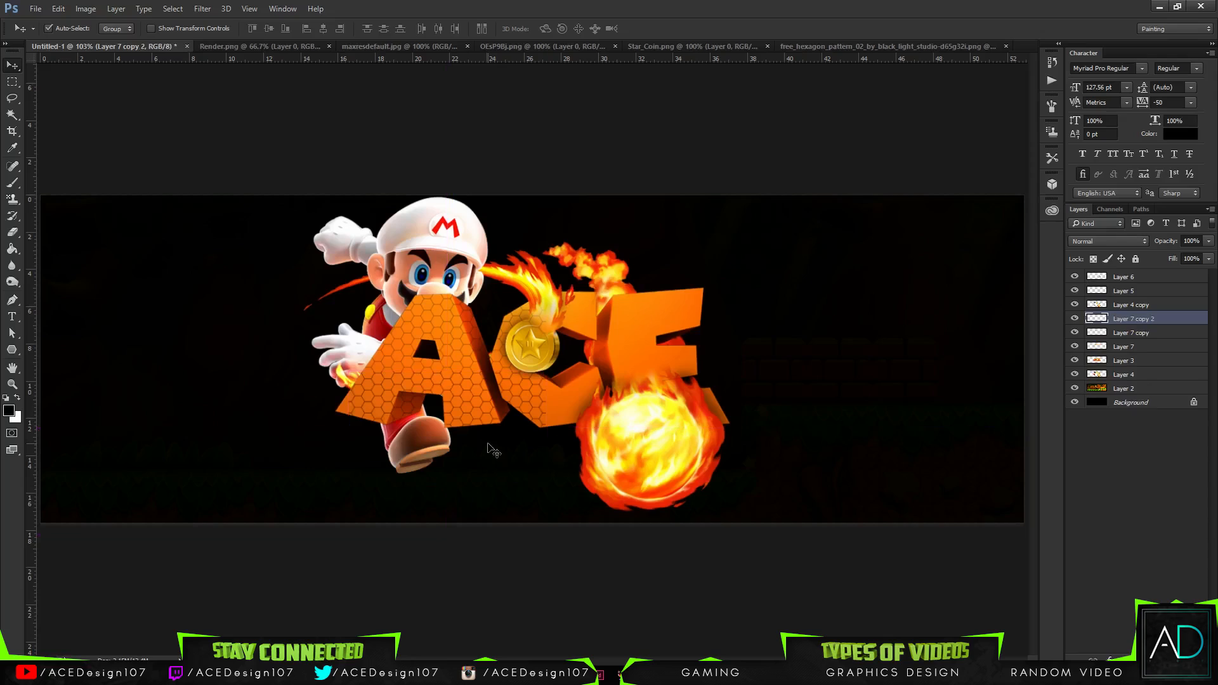
key("ctrl+t")
left_click_drag(460, 409, 630, 271)
key("Return")
key("ctrl+j")
left_click(631, 272, "shift")
key("ctrl+e")
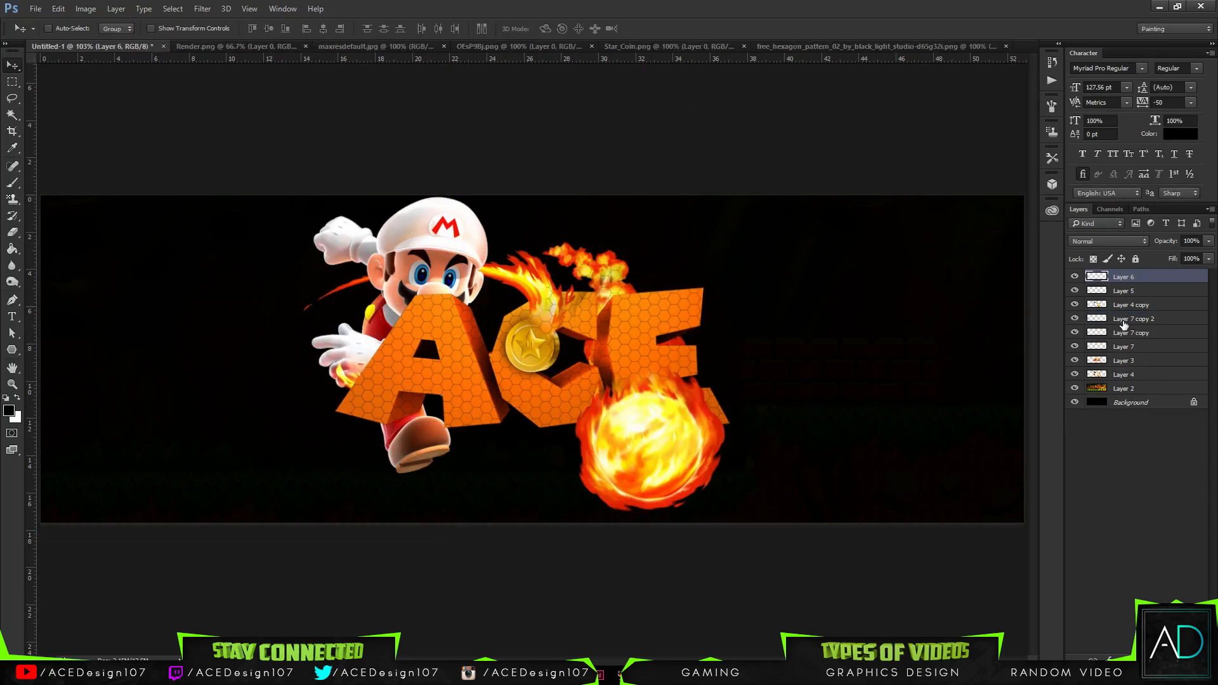
key("ctrl+z")
Step: Merge the four hexagon pattern layers into one and clip the result to the ACE text layer
left_click(1160, 319)
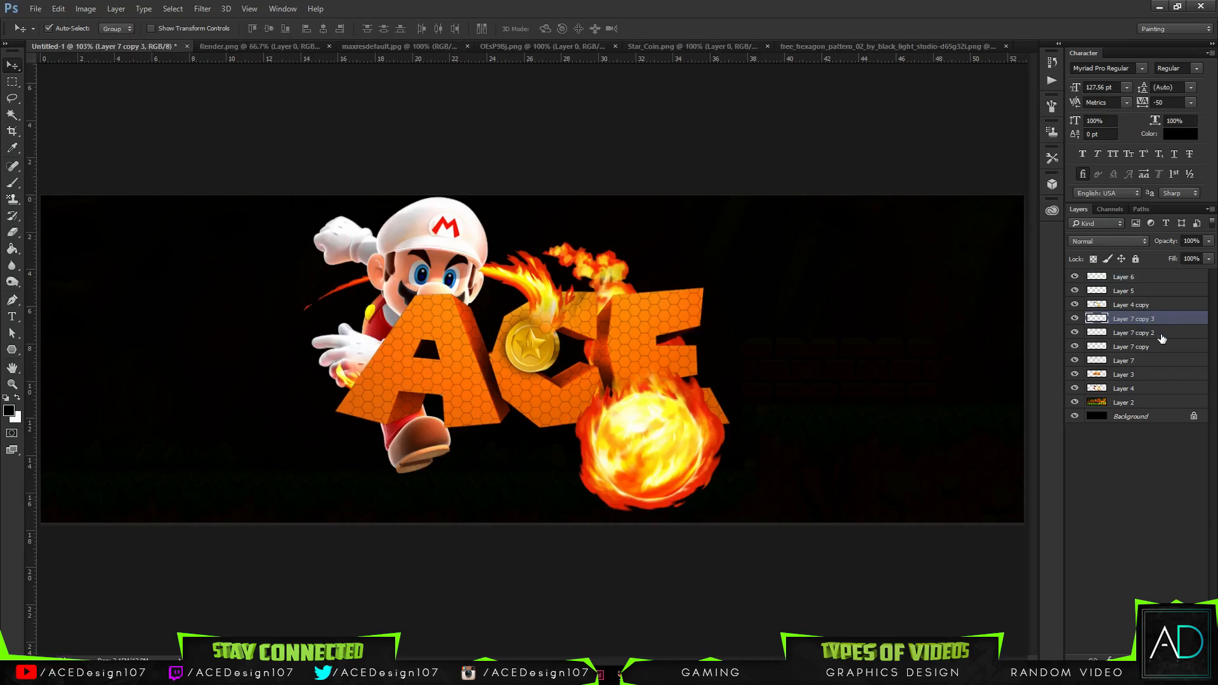
left_click(1152, 352, "shift")
key("ctrl+e")
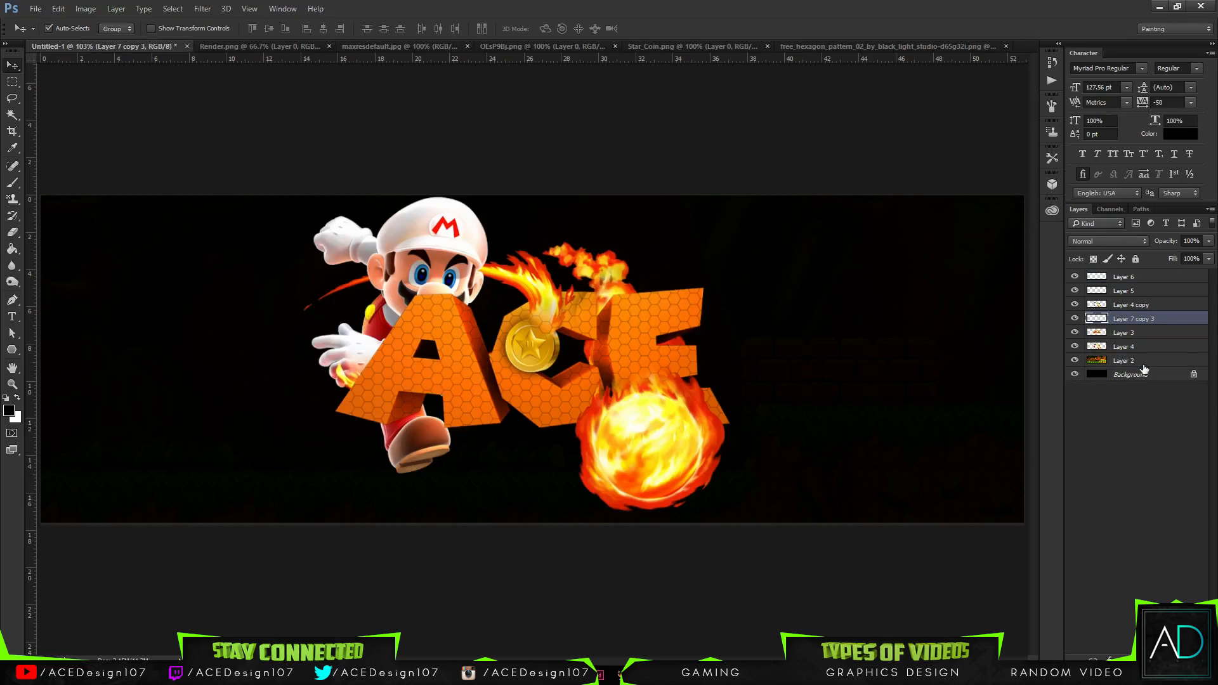
right_click(1150, 315)
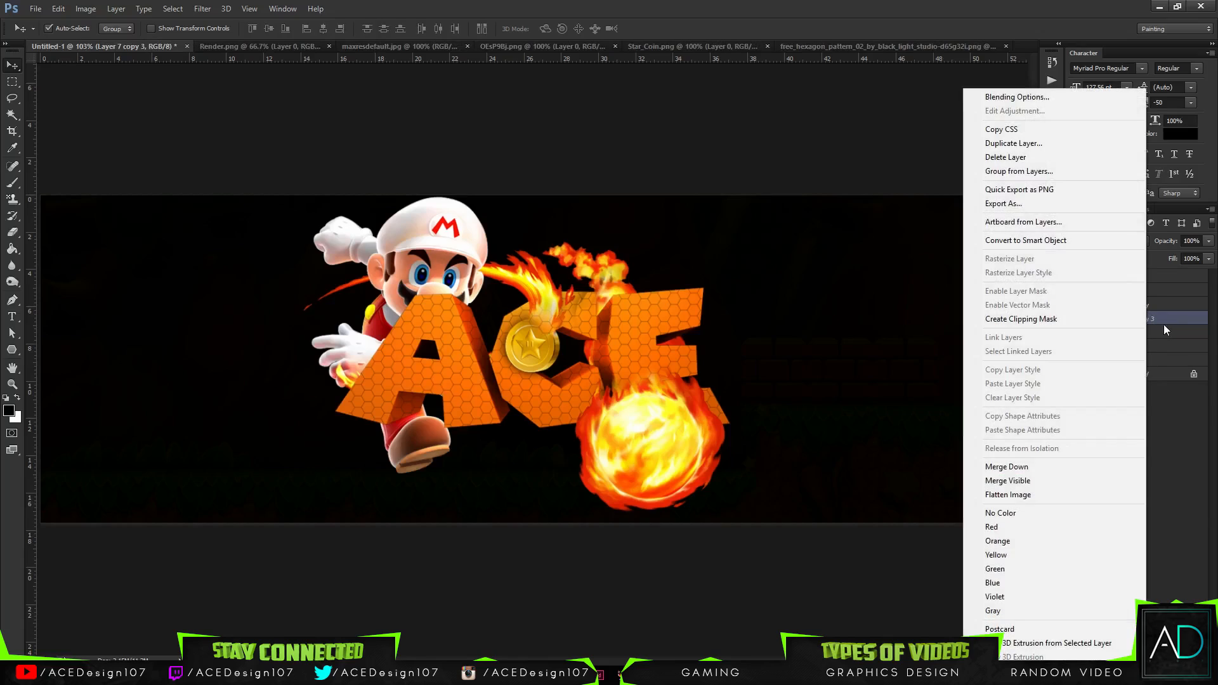
left_click(1075, 318)
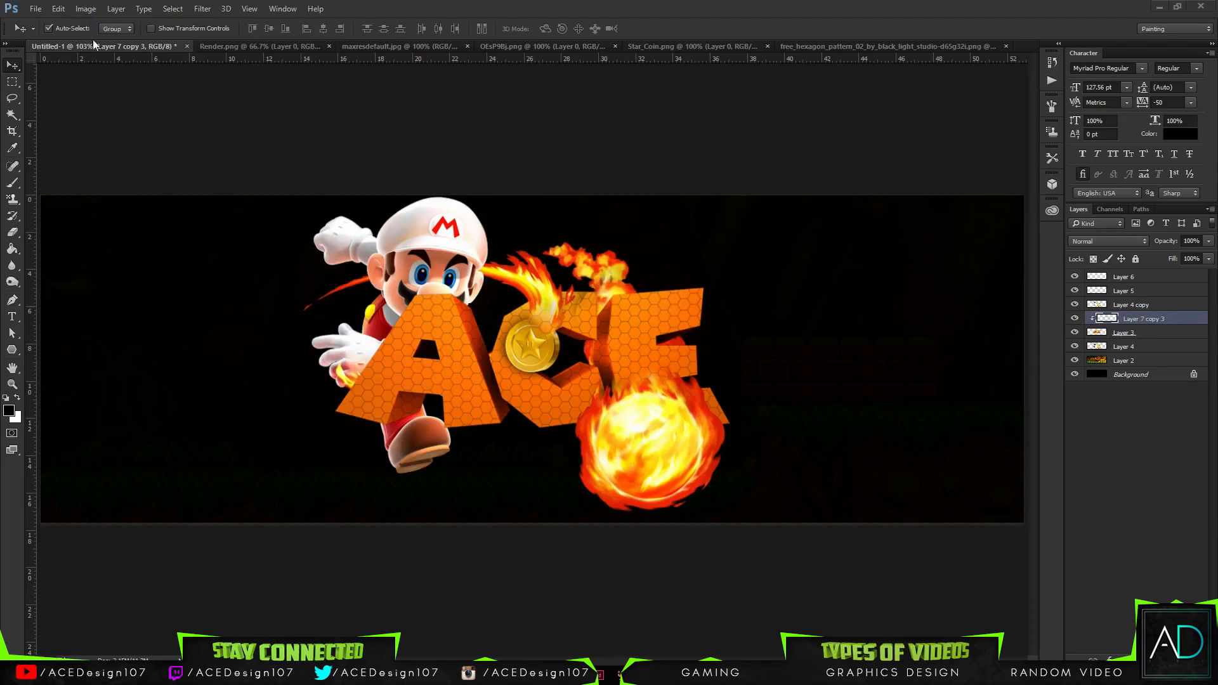
Step: Erase the lower part of the hexagon pattern with a soft 600 px eraser so it fades down the letters
key("e")
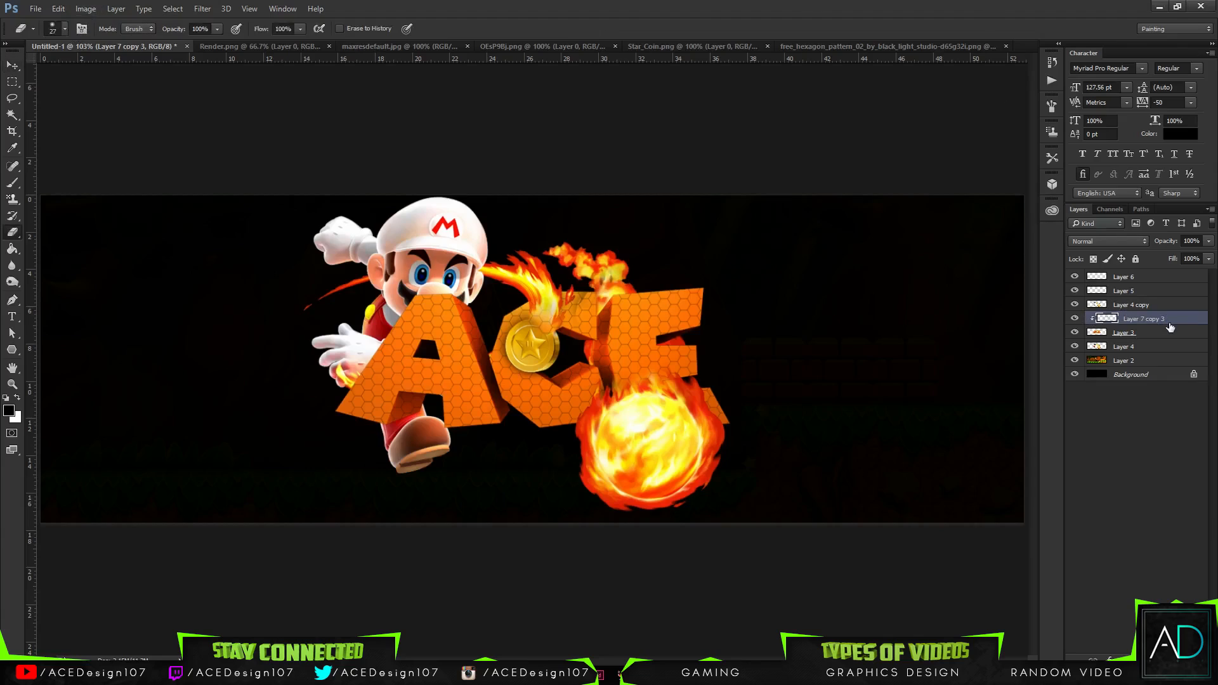
left_click(65, 28)
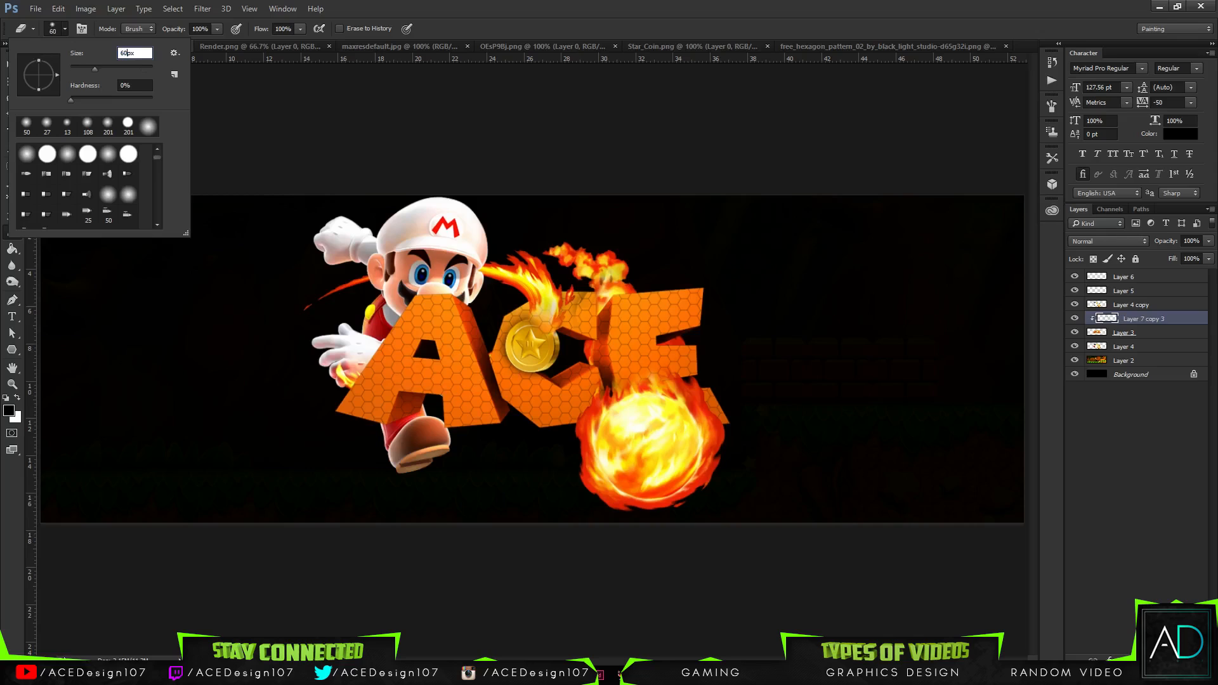
type("0")
key("Return")
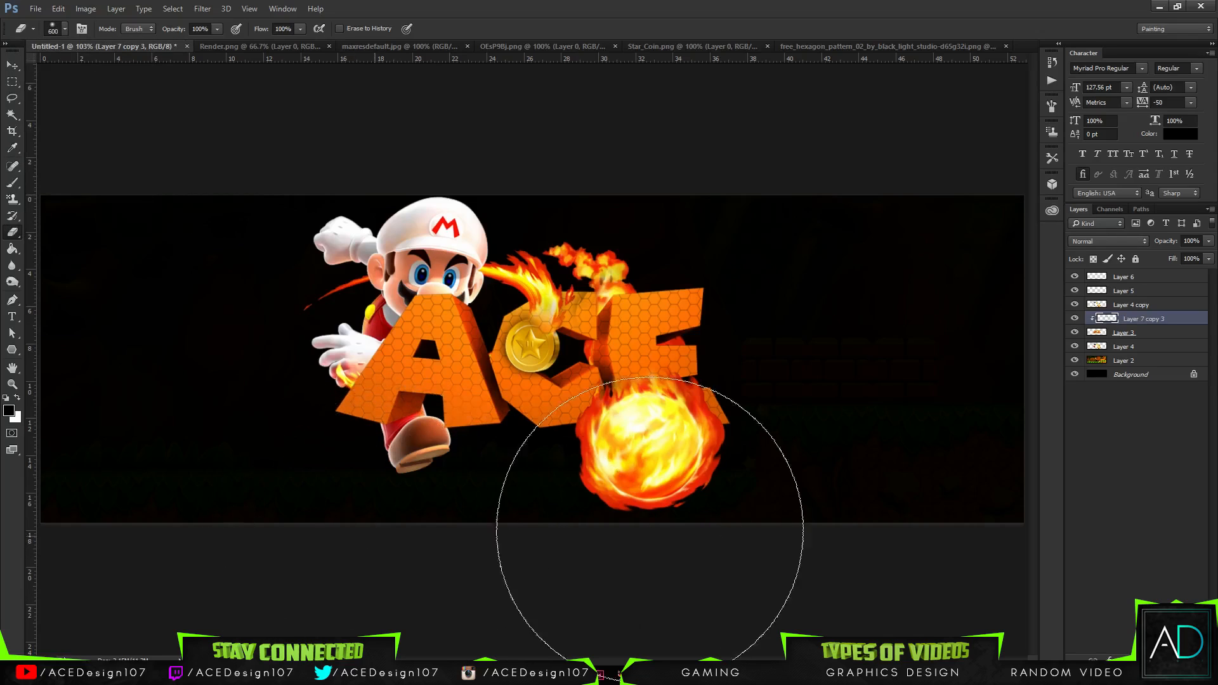
mouse_move(661, 533)
left_mouse_down()
mouse_move(231, 502)
mouse_move(793, 483)
mouse_move(635, 493)
left_mouse_up()
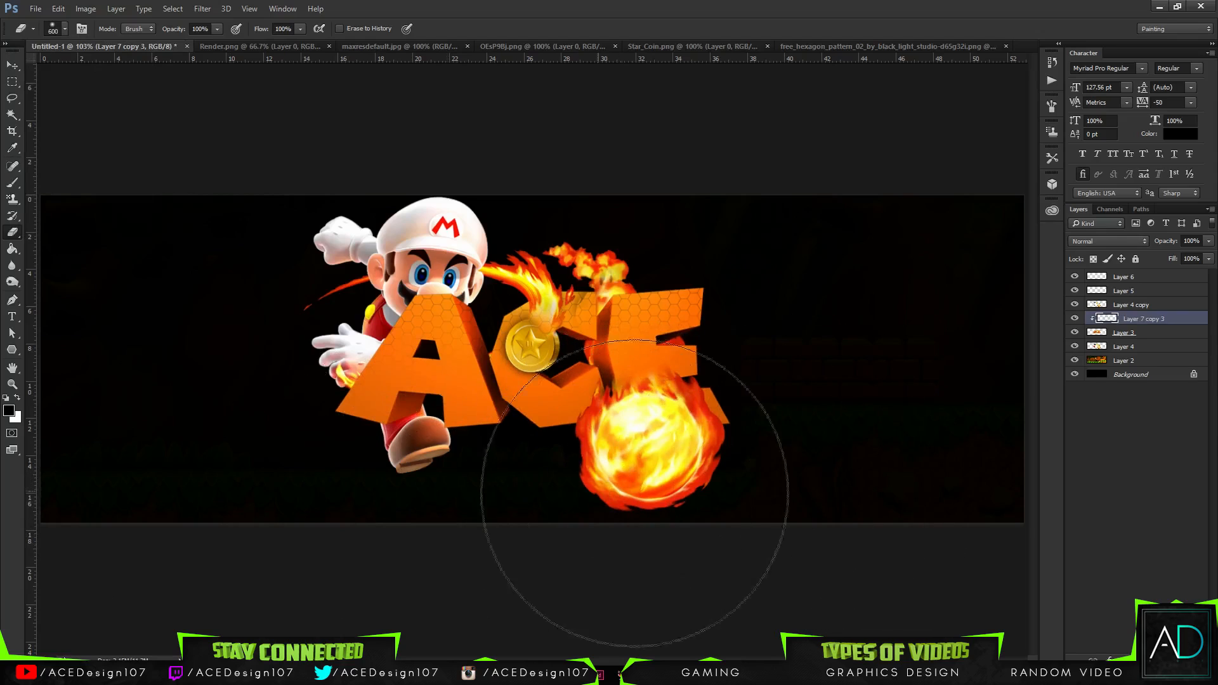
Step: Duplicate the ACE text layer and merge the duplicates back down into it
left_click(1157, 339)
key("ctrl+j")
key("ctrl+j")
key("ctrl+j")
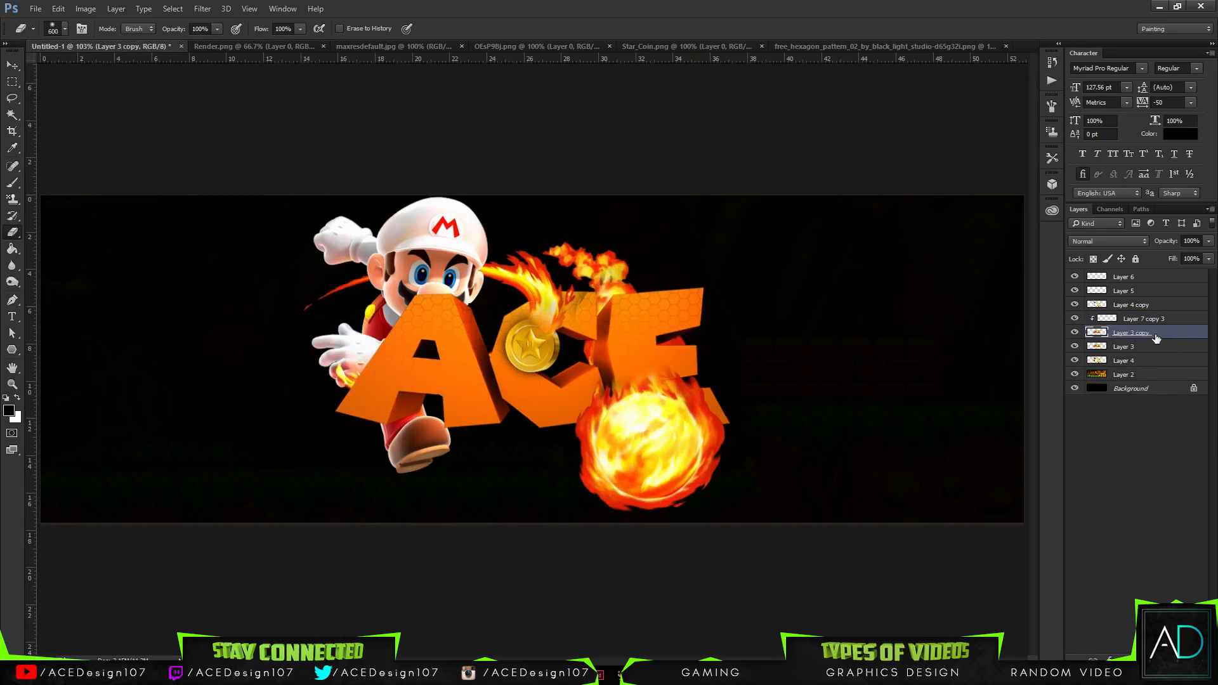
key("ctrl+e")
key("ctrl+e")
key("ctrl+e")
Step: Compare the banner with the upper Mario layer and the ACE text layer hidden and shown, and inspect the lettering up close
left_click(1146, 321)
left_click(1138, 283)
left_click(1129, 304)
left_click(1075, 305)
left_click(1074, 304)
left_click(1074, 334)
left_click(1074, 333)
left_click(1074, 333)
left_click(1073, 333)
left_click(1074, 334)
left_click(1074, 334)
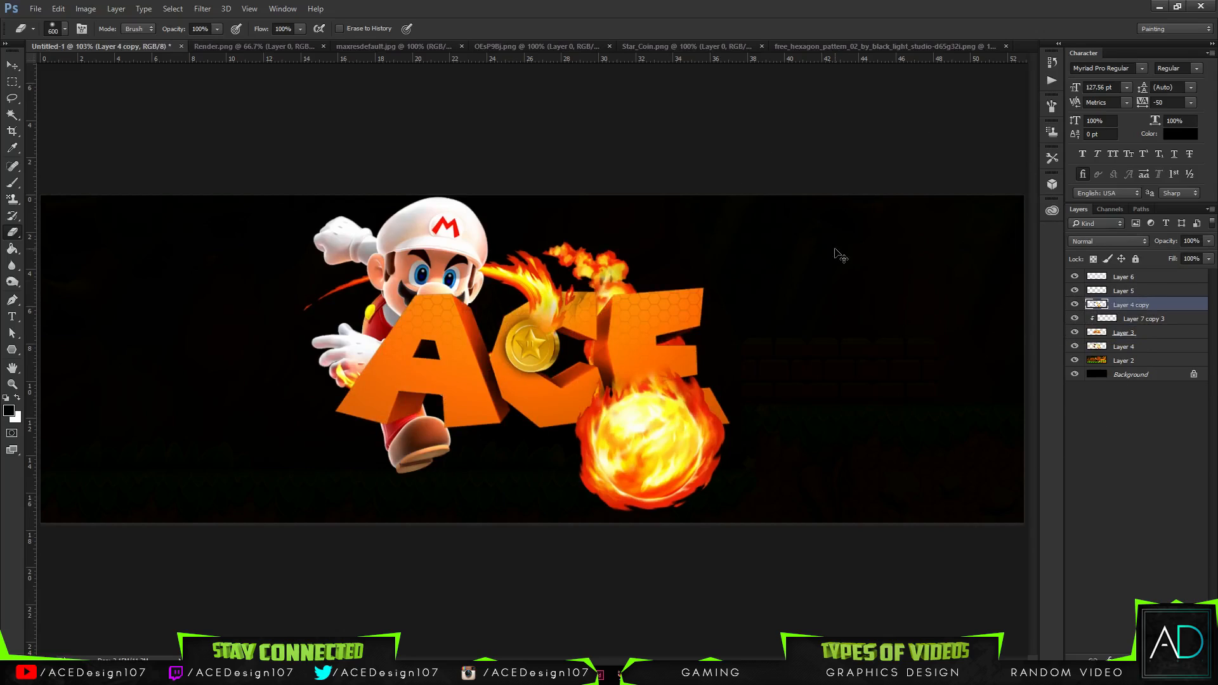
key("ctrl+plus")
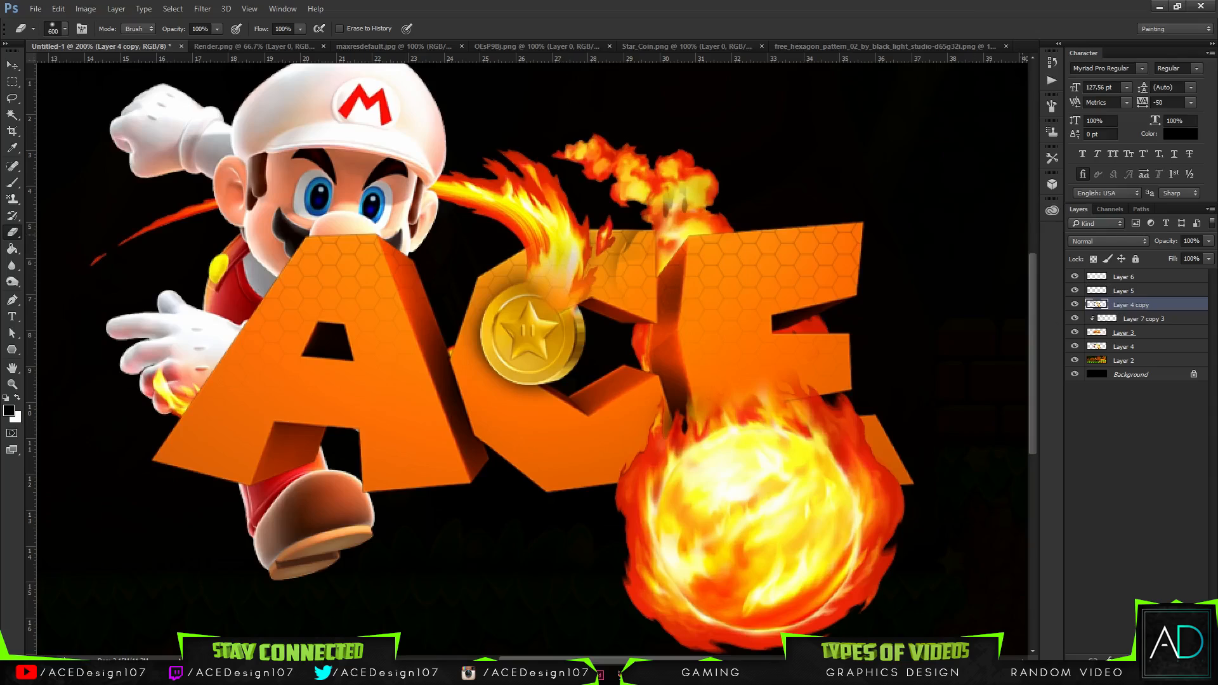
left_click(12, 69)
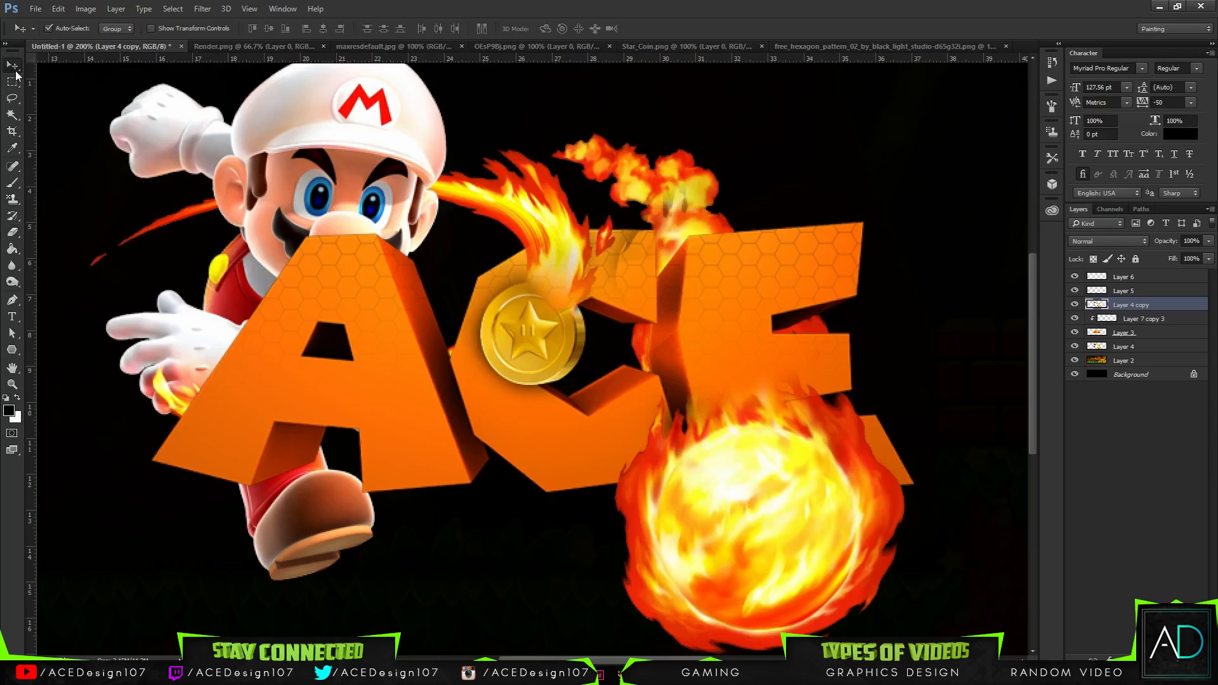
Step: Duplicate the ACE text layer four times and merge the copies back down into it
left_click(1075, 333)
left_click(1075, 334)
left_click(1142, 334)
key("ctrl+j")
key("ctrl+j")
key("ctrl+j")
key("ctrl+j")
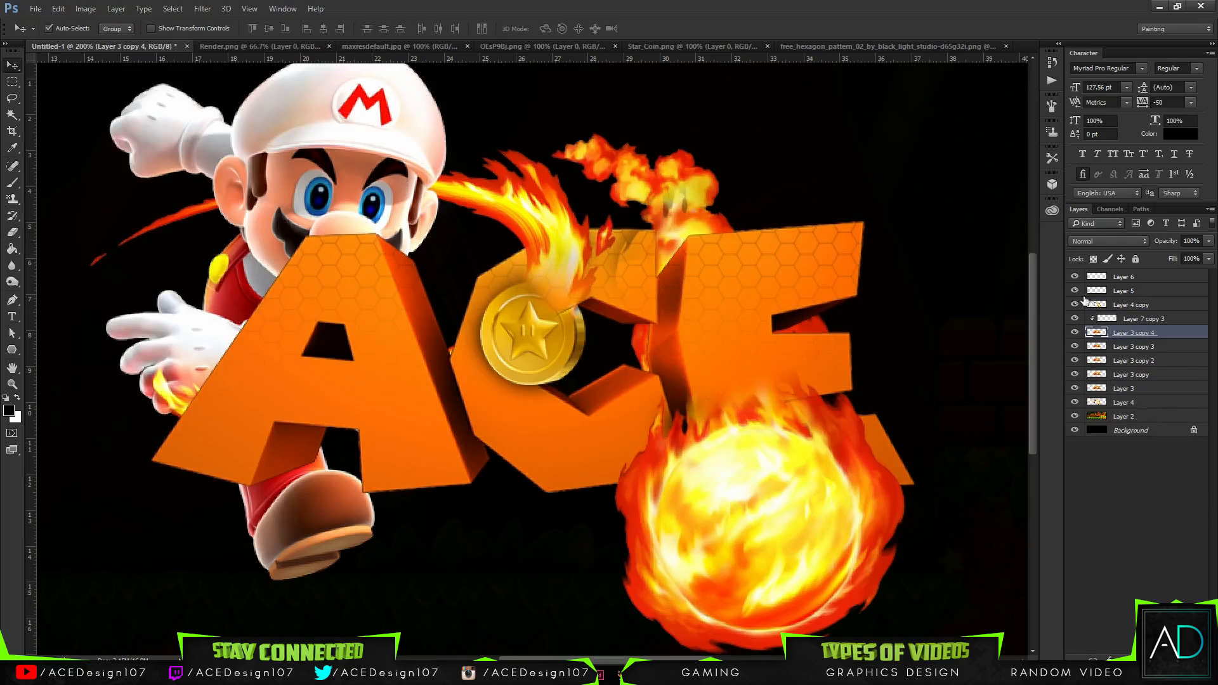
left_click(1078, 319)
left_click(1077, 319)
key("ctrl+e")
key("ctrl+e")
key("ctrl+e")
key("ctrl+e")
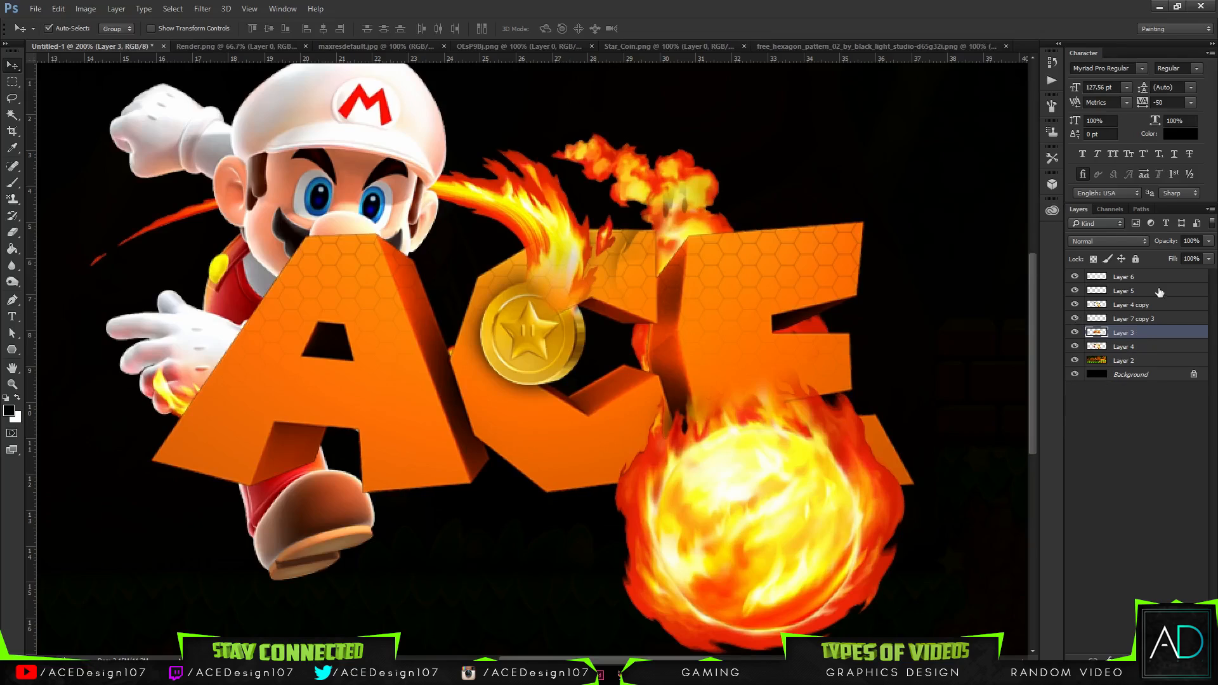
Step: Erase the stray fire residue over the C's upper-right end on the Mario layers with a 21 px eraser
left_click(1133, 306)
key("e")
left_click(65, 29)
left_click_drag(98, 68, 78, 68)
left_click(635, 261)
left_click_drag(632, 247, 626, 275)
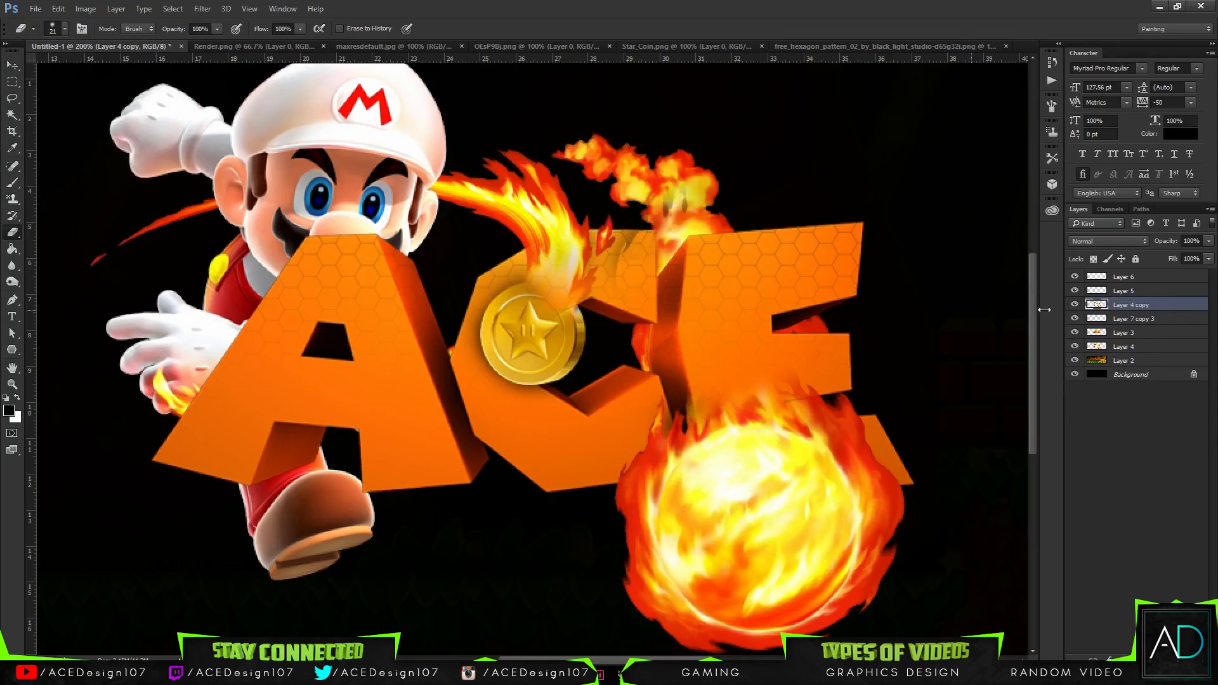
left_click(1124, 347)
left_click_drag(626, 253, 628, 254)
Step: Check the upper layers by hiding and showing them, and delete the topmost Layer 6
left_click(1075, 305)
left_click(1075, 305)
left_click(1075, 290)
left_click(1075, 291)
left_click(1075, 277)
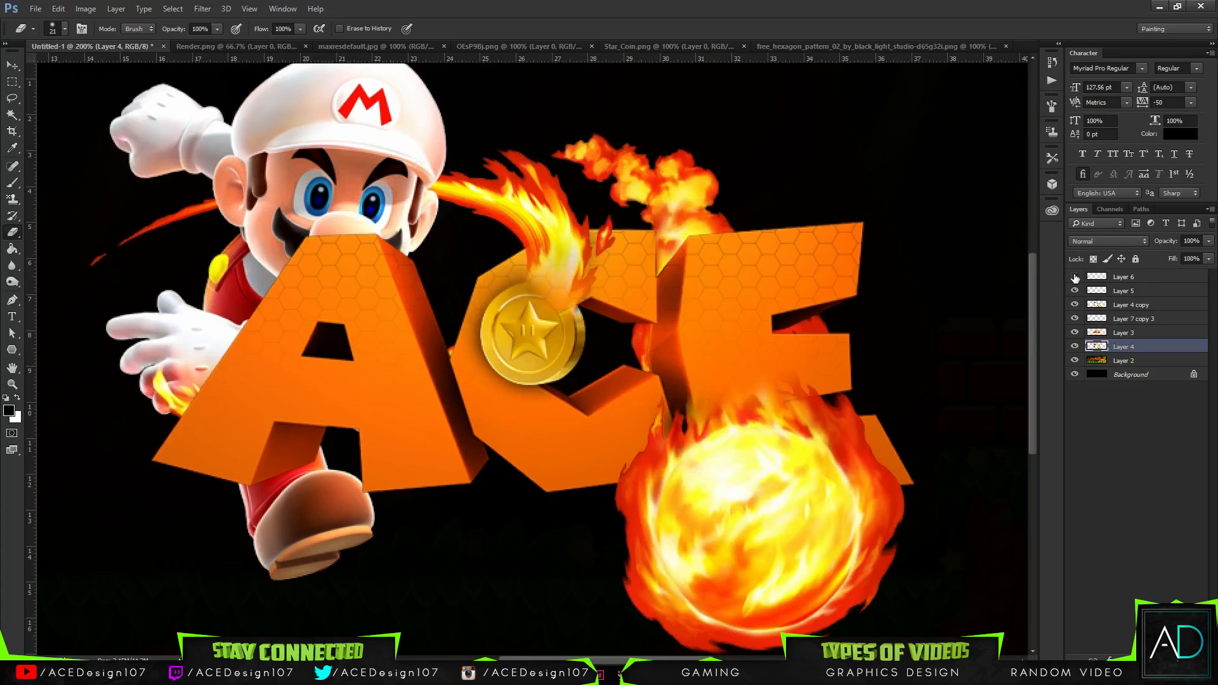
left_click(1139, 273)
key("Delete")
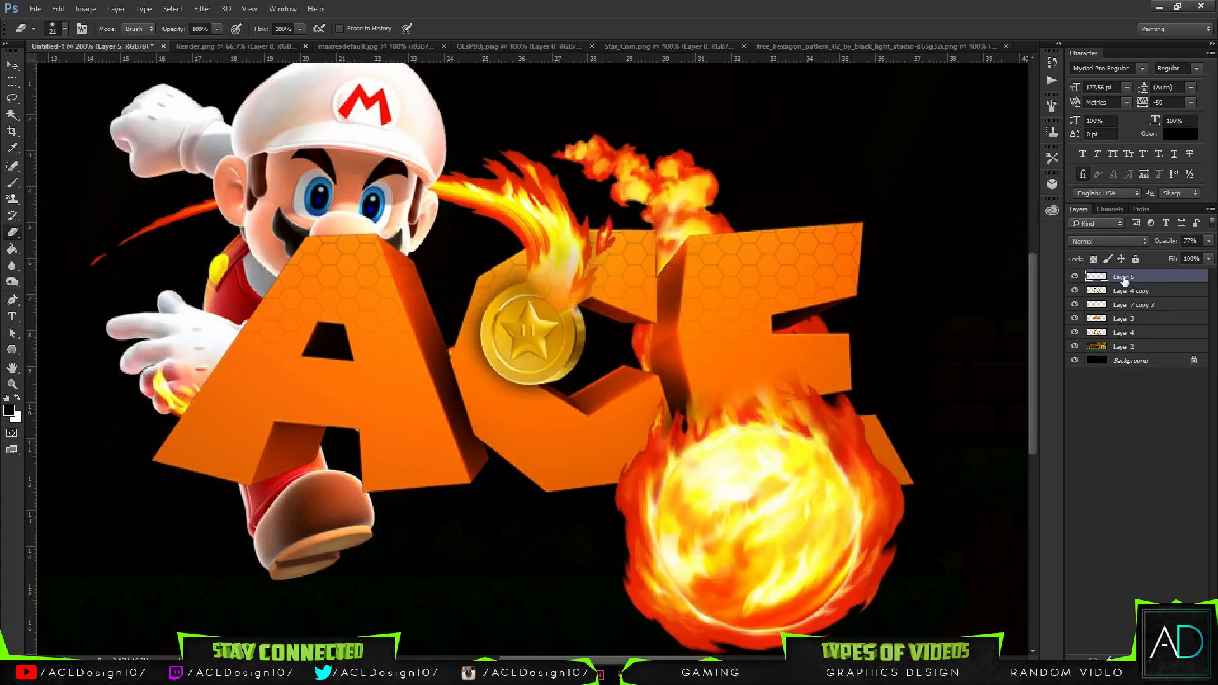
Step: Clip the hexagon pattern layer to the ACE text layer again, with the text layer selected
key("ctrl+0")
left_click_drag(1124, 280, 1108, 322)
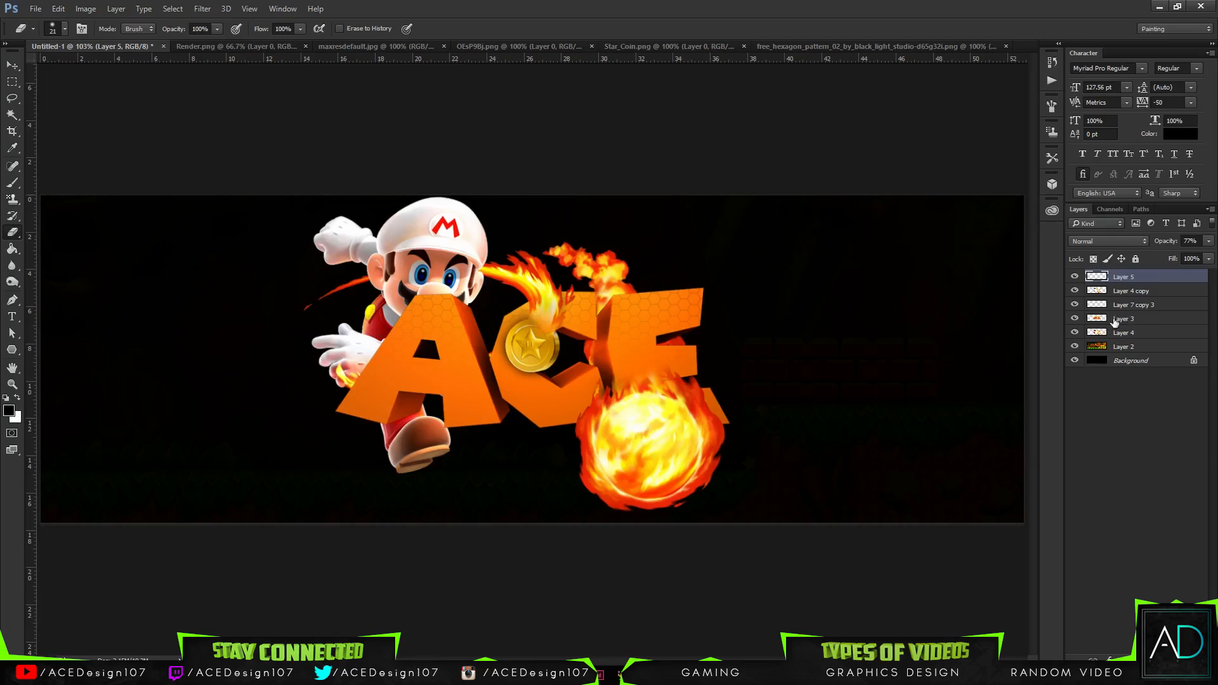
left_click(1105, 318)
right_click(1162, 309)
left_click(1099, 331)
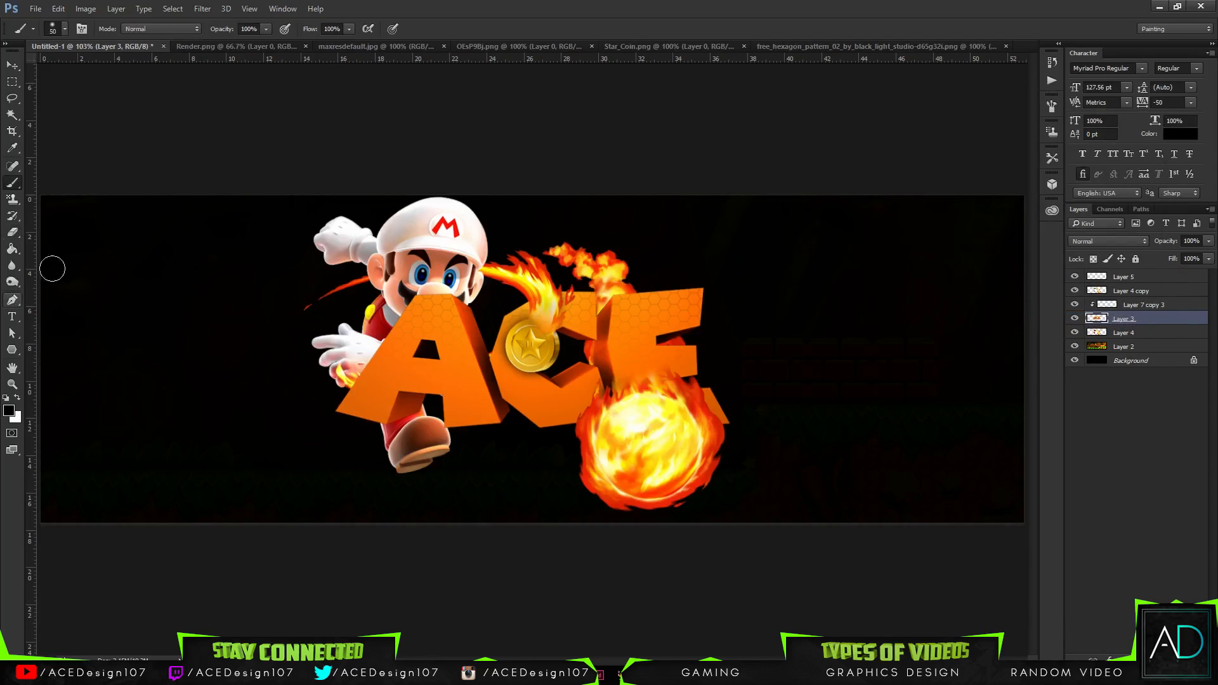
Step: Edit the Gradient tool's green-to-blue gradient, setting its starting colour stop to orange ff9000
left_click(12, 248)
left_click(71, 247)
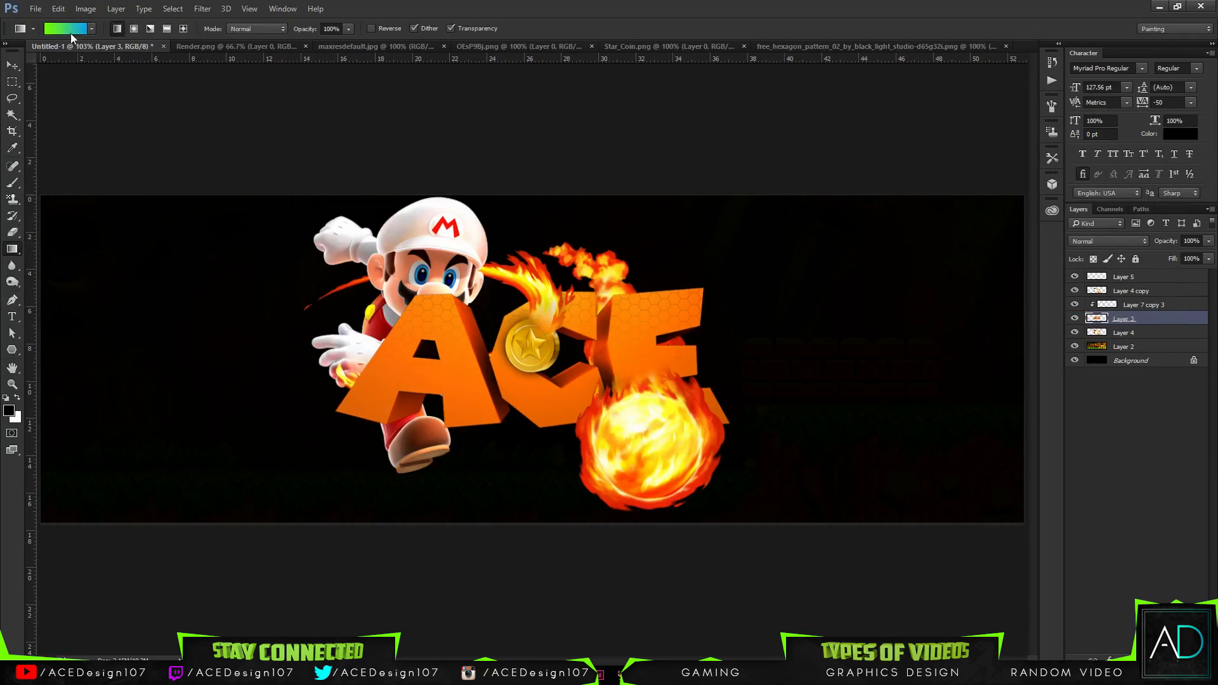
left_click(69, 32)
left_click(601, 414)
left_click(662, 467)
left_click_drag(791, 535, 791, 556)
left_click(454, 384)
left_click(451, 408)
left_click_drag(744, 434, 855, 374)
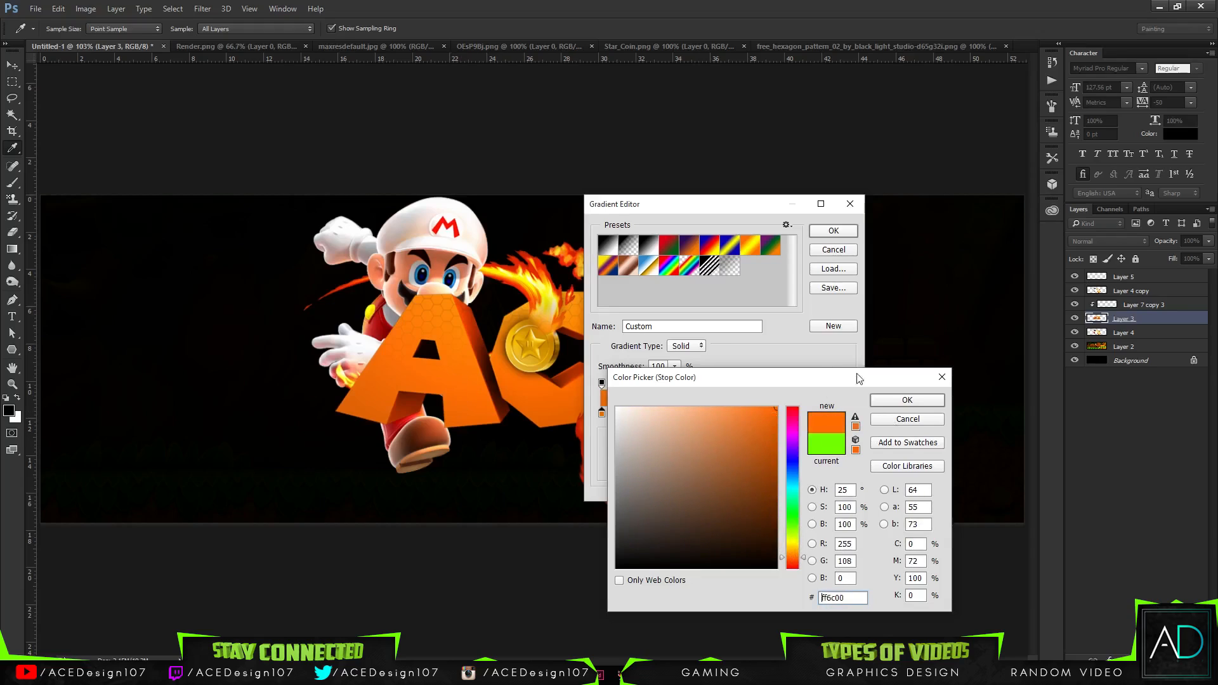
left_click_drag(795, 561, 794, 552)
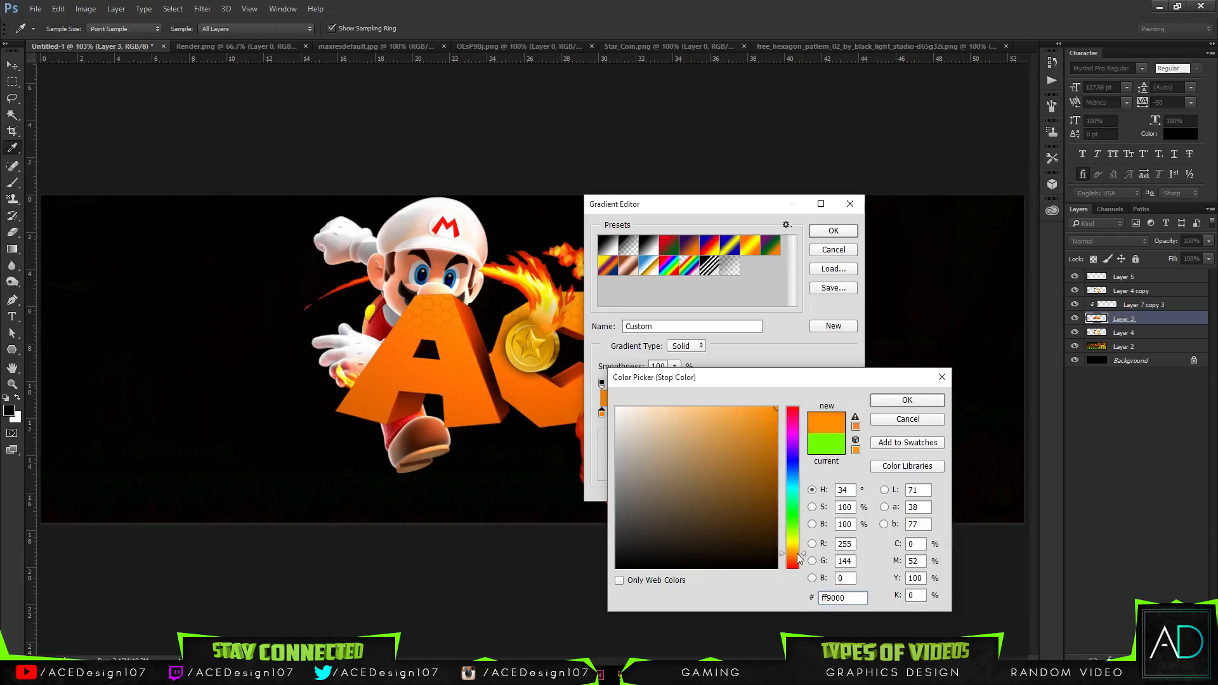
left_click(908, 400)
Step: Remove the accidental extra colour stop and set the gradient's end stop to dark orange bd7400
double_click(843, 415)
left_click(908, 419)
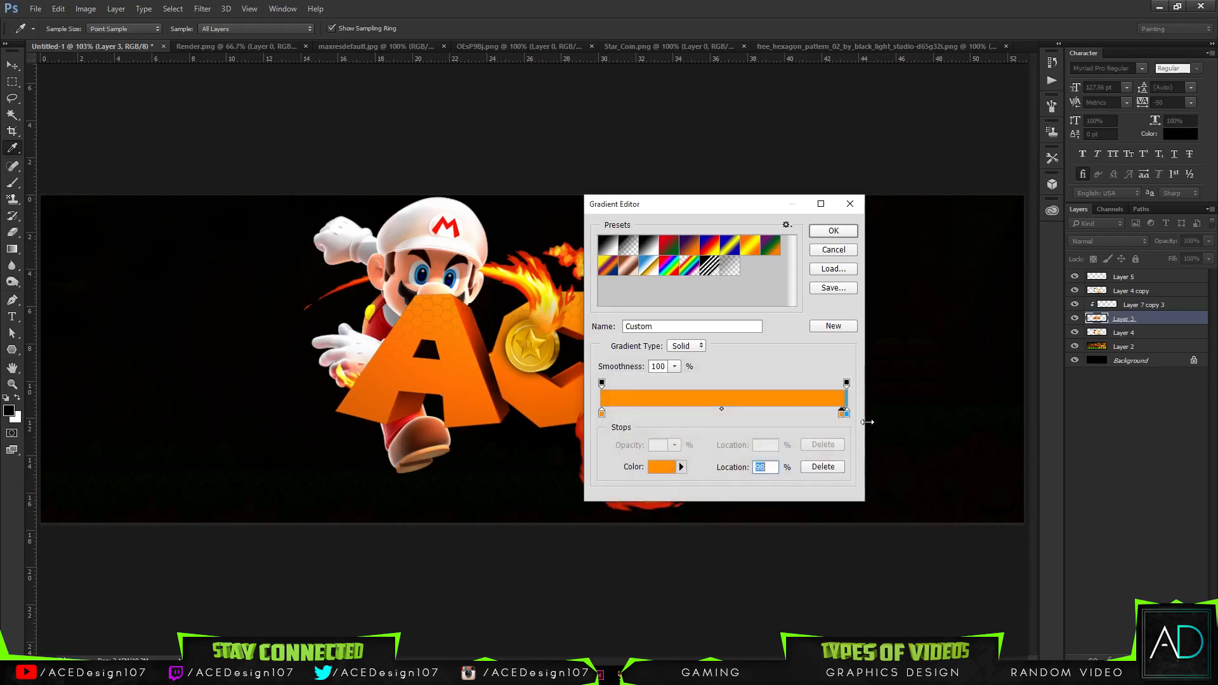
left_click_drag(843, 416, 830, 477)
double_click(846, 414)
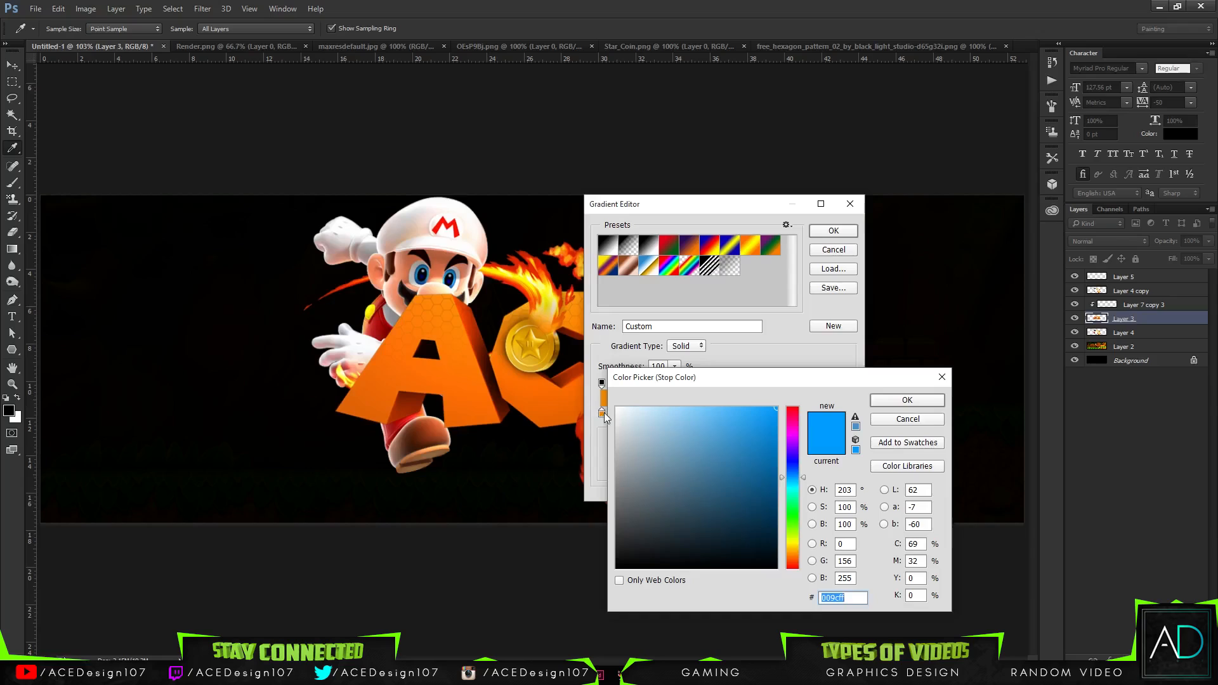
left_click(792, 555)
left_click_drag(755, 509, 793, 470)
left_click_drag(794, 556, 795, 552)
left_click_drag(704, 427, 779, 407)
mouse_move(764, 450)
left_mouse_down()
mouse_move(791, 486)
mouse_move(838, 449)
left_mouse_up()
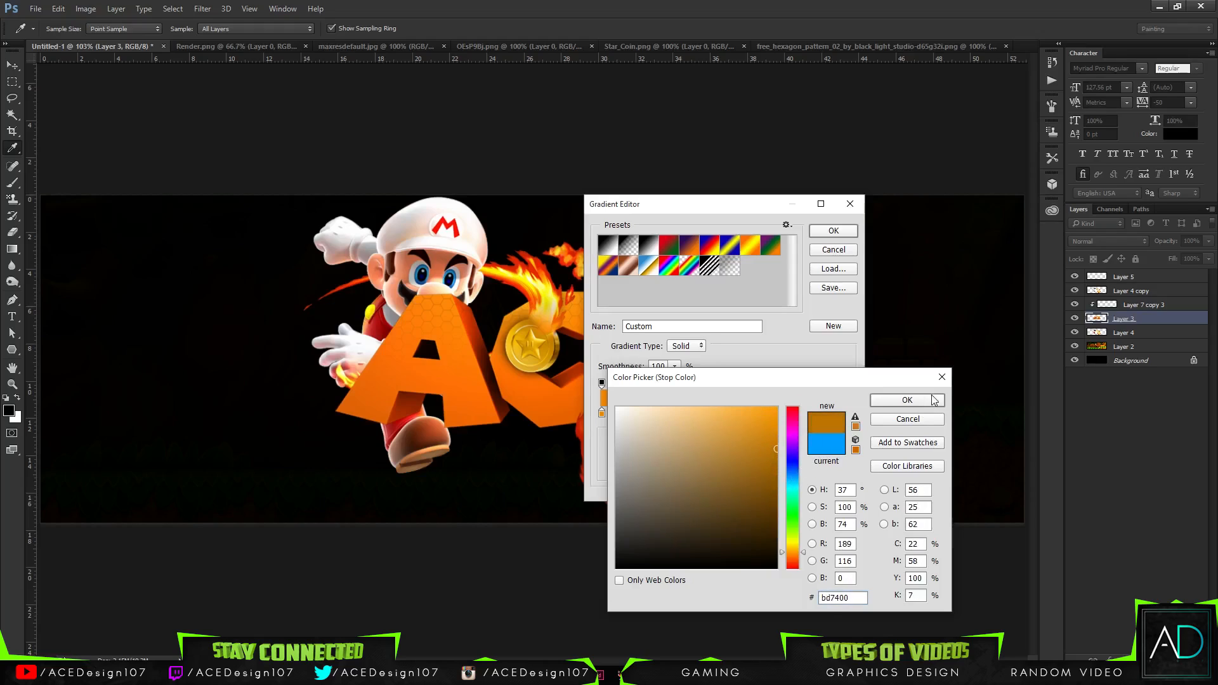
left_click(935, 400)
left_click(834, 230)
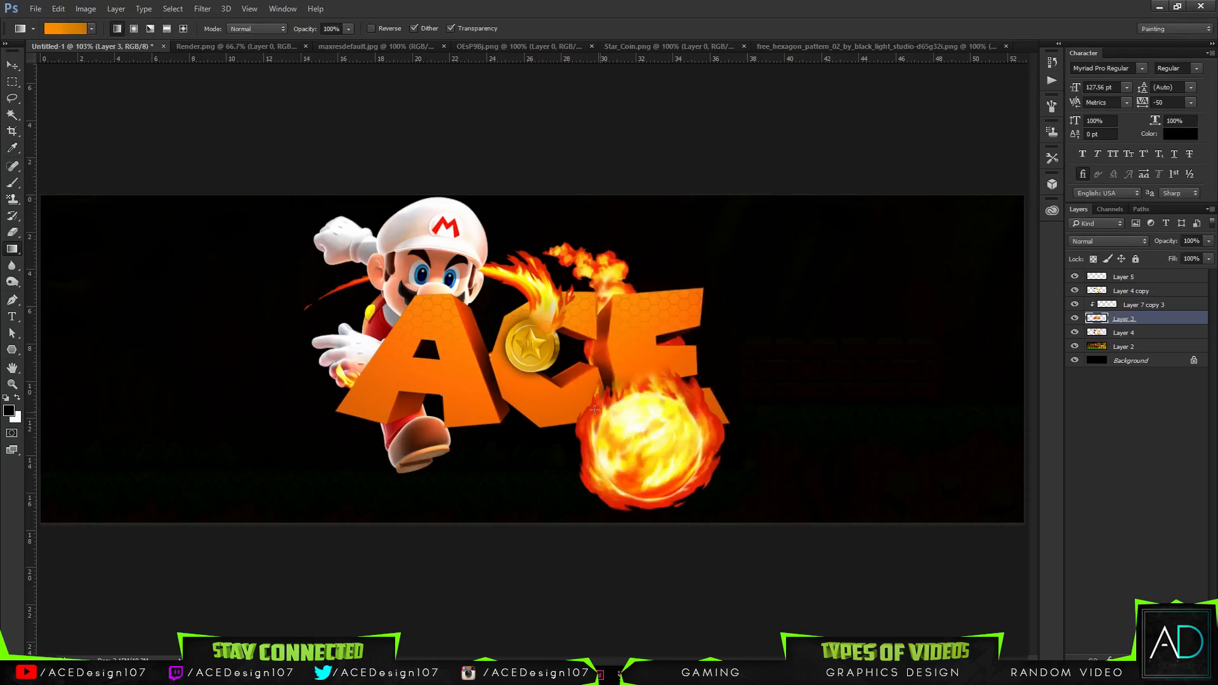
Step: Try vertical orange gradients on a new layer clipped to the ACE text, undo each one and delete the layer
key("ctrl+alt+shift+n")
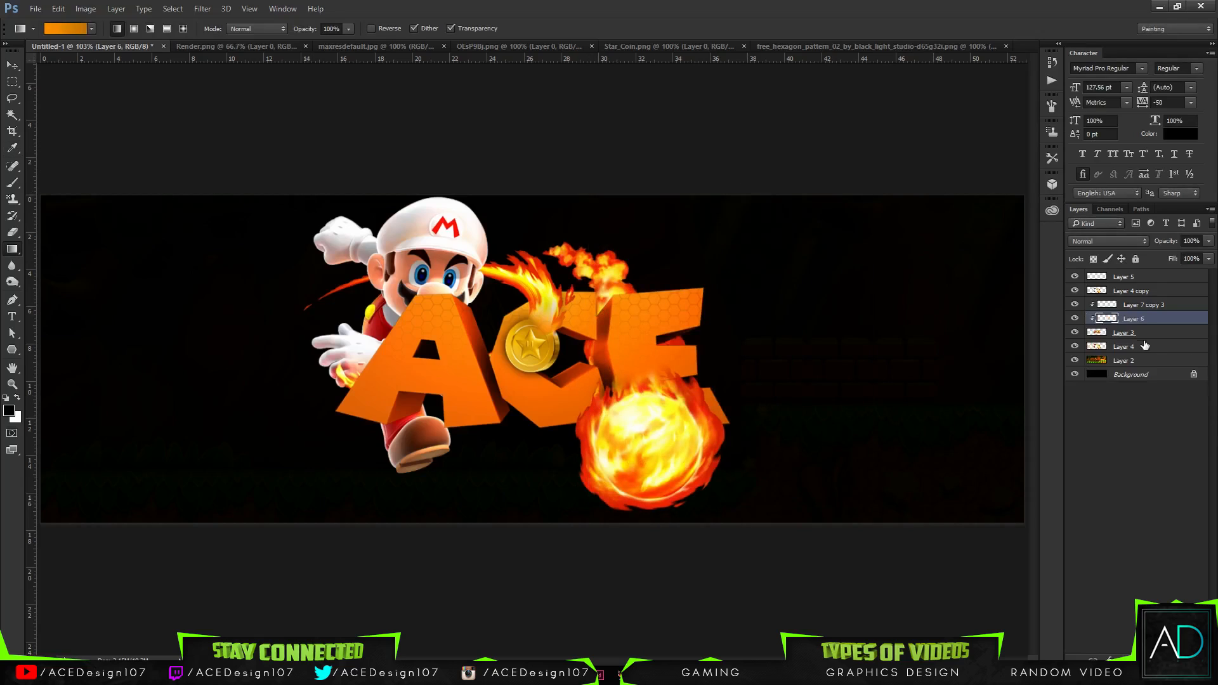
left_click_drag(475, 495, 518, 170)
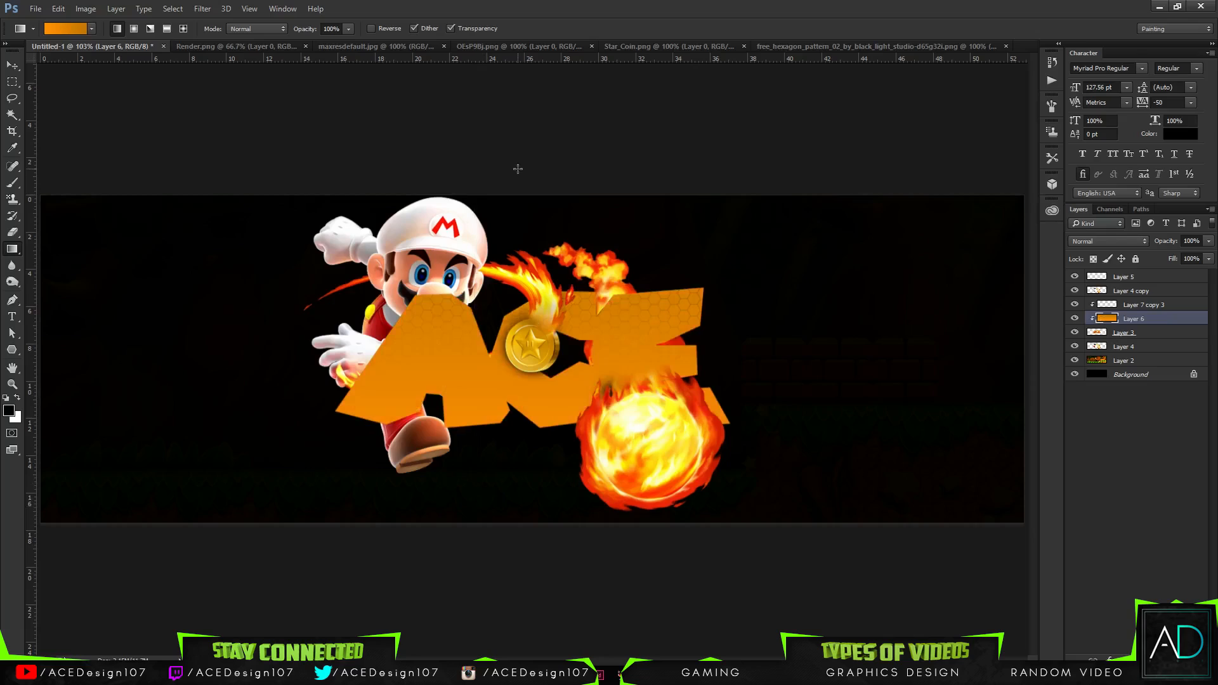
key("ctrl+z")
left_click_drag(521, 498, 448, 105)
key("ctrl+z")
left_click_drag(551, 260, 563, 544)
key("ctrl+z")
key("ctrl+z")
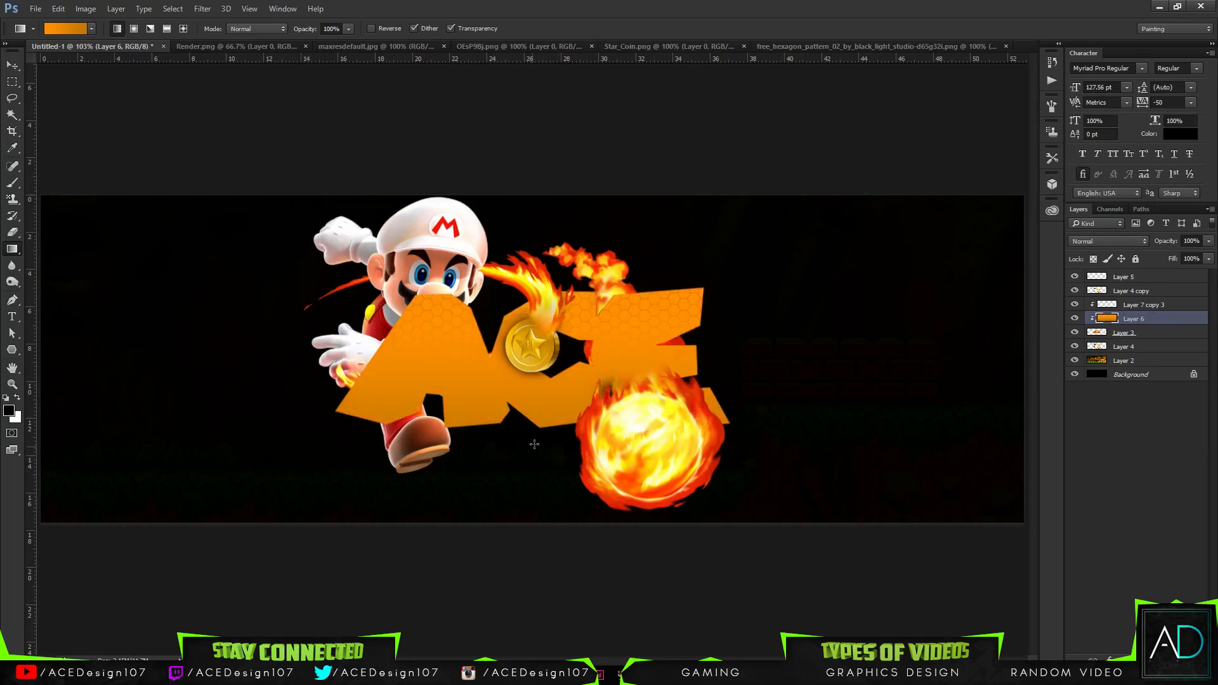
key("ctrl+z")
left_click_drag(518, 420, 502, 107)
key("ctrl+z")
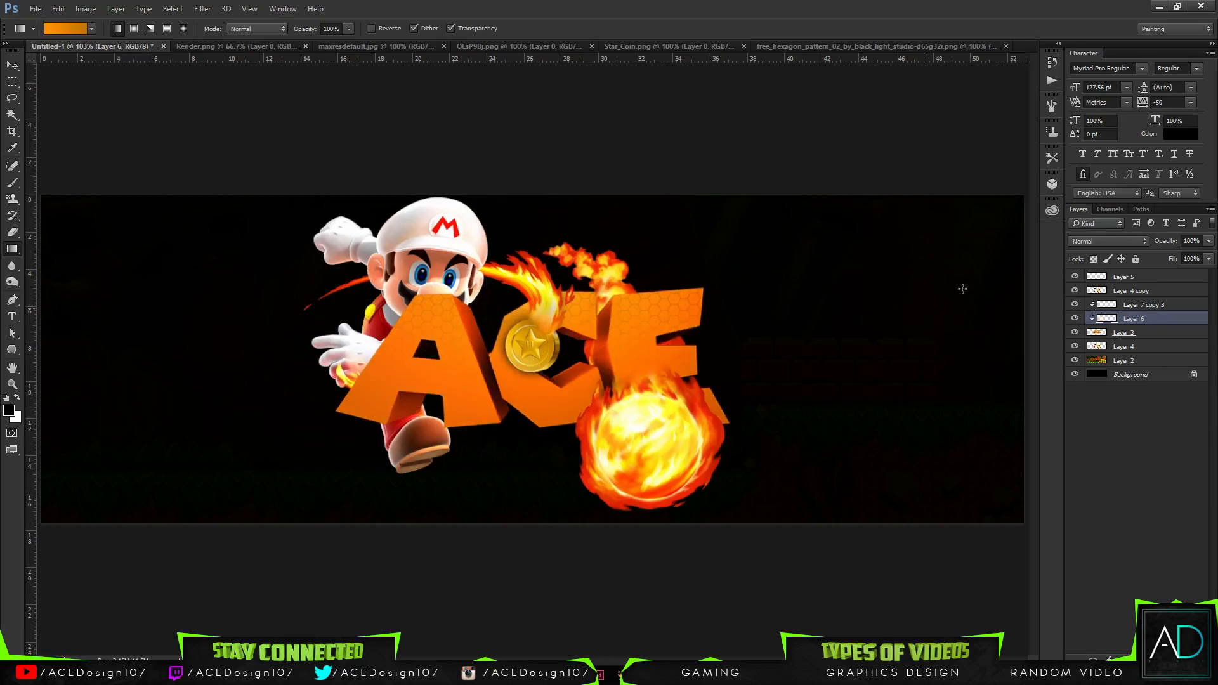
left_click_drag(527, 533, 528, 112)
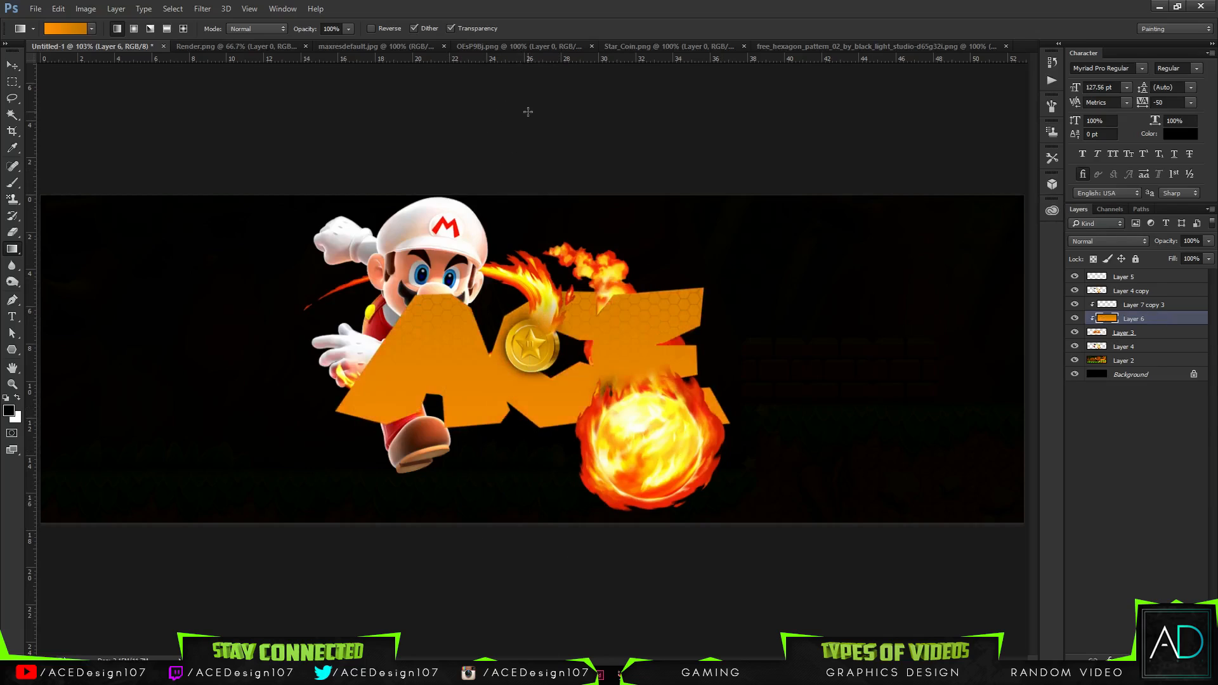
key("ctrl+z")
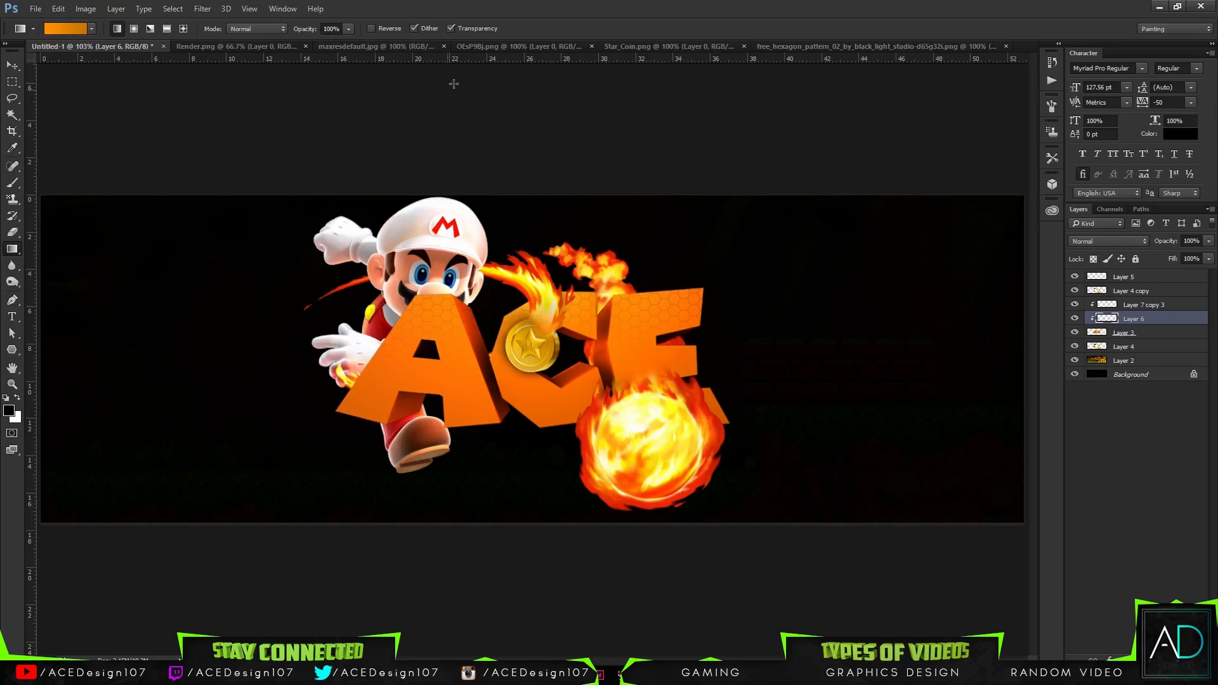
left_click_drag(537, 142, 527, 565)
key("ctrl+z")
left_click_drag(522, 404, 525, 313)
key("ctrl+z")
left_click_drag(535, 397, 536, 390)
key("ctrl+z")
right_click(1150, 319)
left_click(1003, 159)
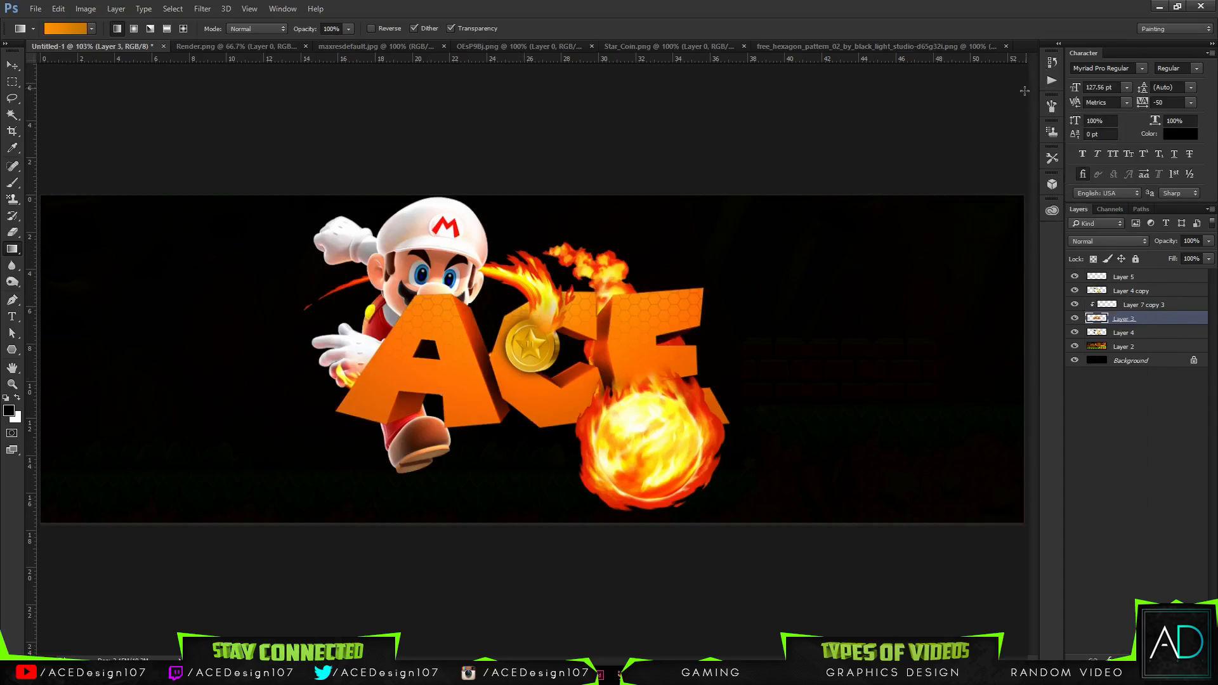
Step: Add a Gradient Overlay to the ACE text layer and set its gradient's starting colour stop to orange
right_click(1167, 319)
left_click(1104, 95)
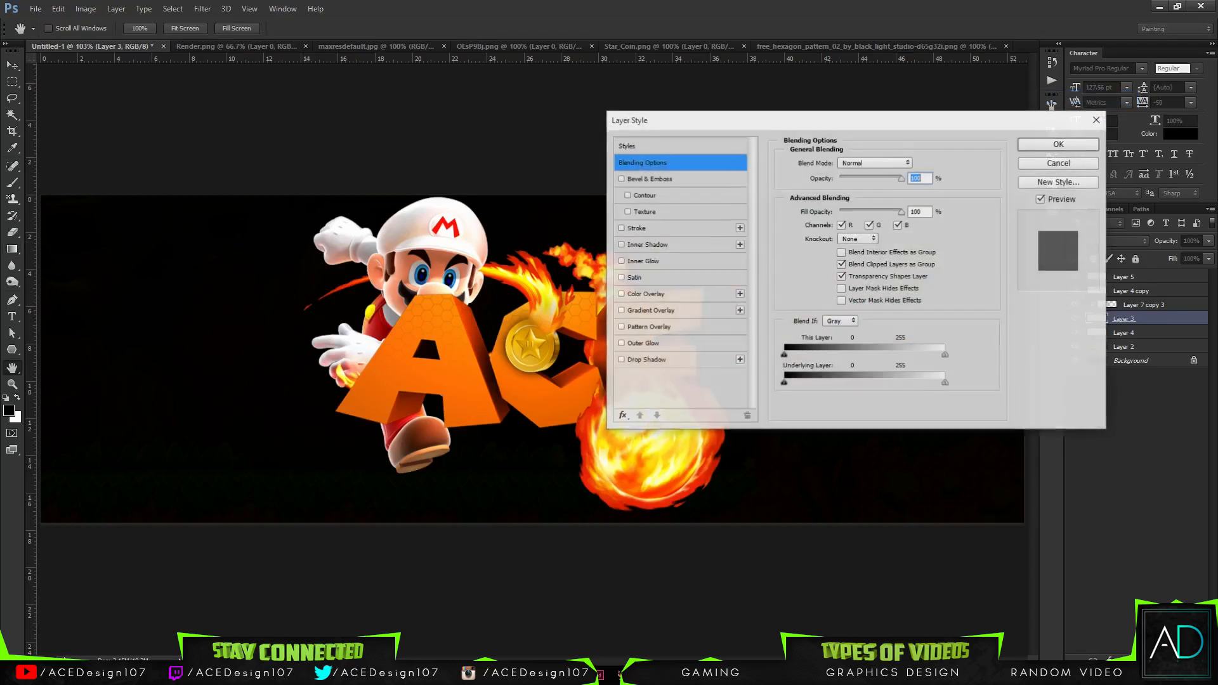
left_click(649, 311)
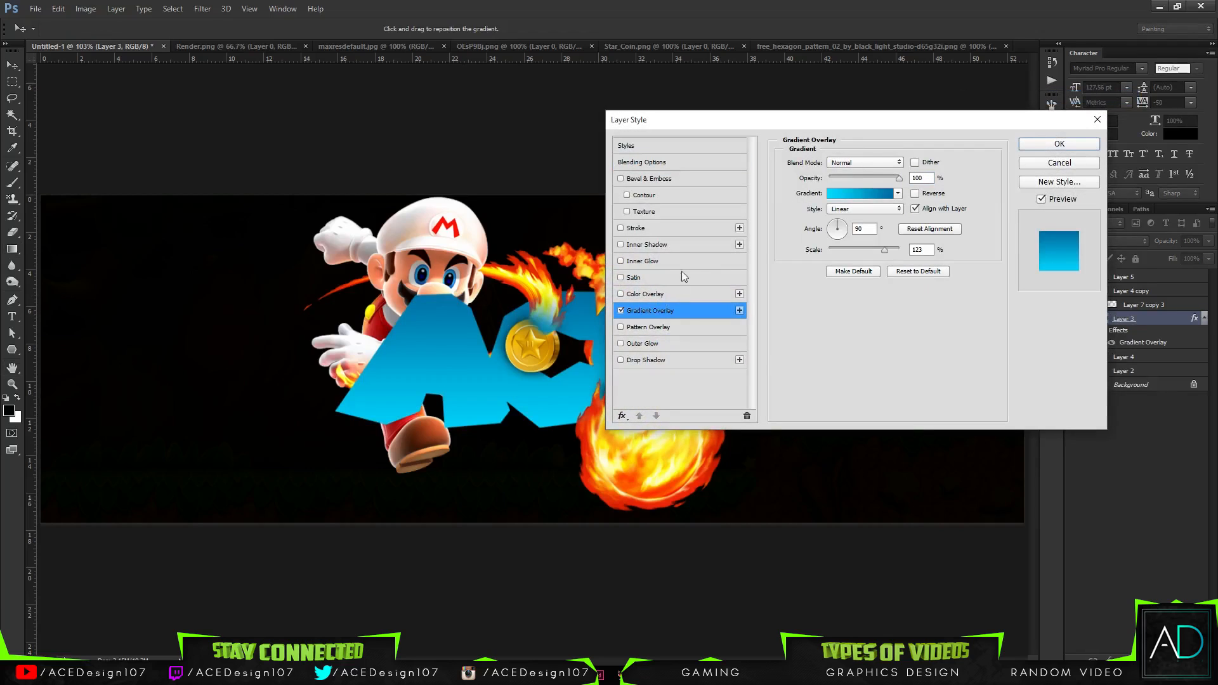
left_click(857, 192)
left_click(603, 414)
left_click(663, 467)
left_click(793, 549)
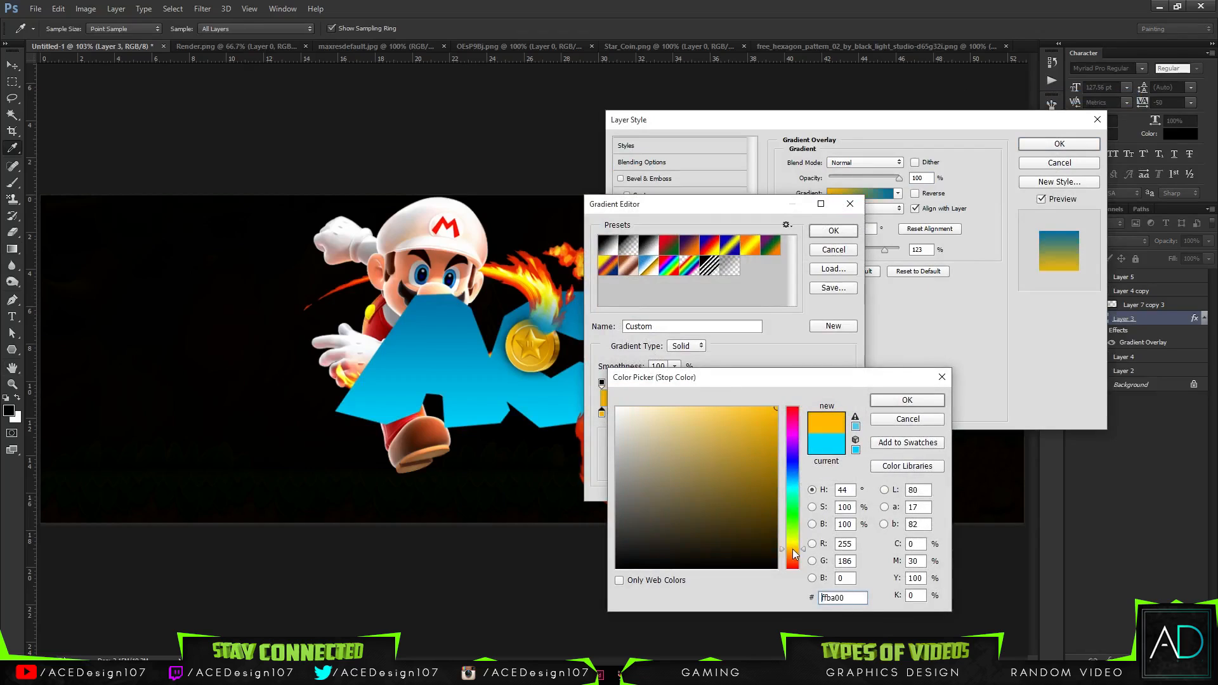
left_click(797, 557)
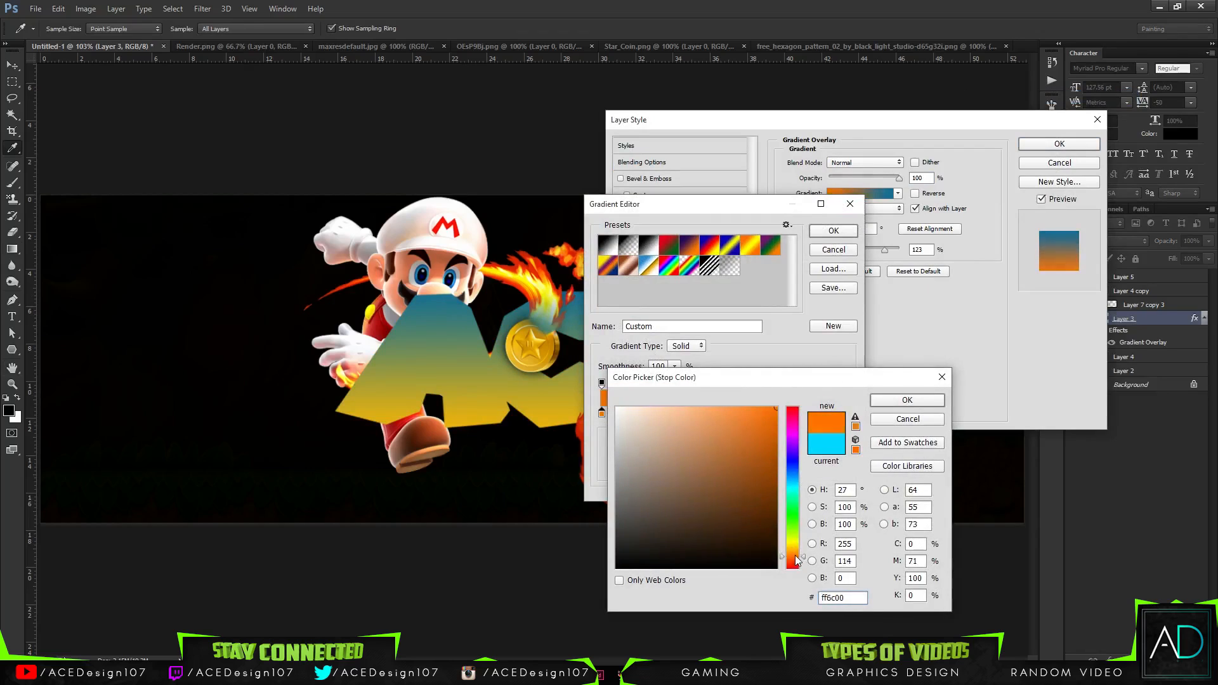
left_click(893, 400)
Step: Set the overlay gradient's end colour stop to dark red-orange 912200 and accept the gradient
left_click(846, 413)
left_click(655, 469)
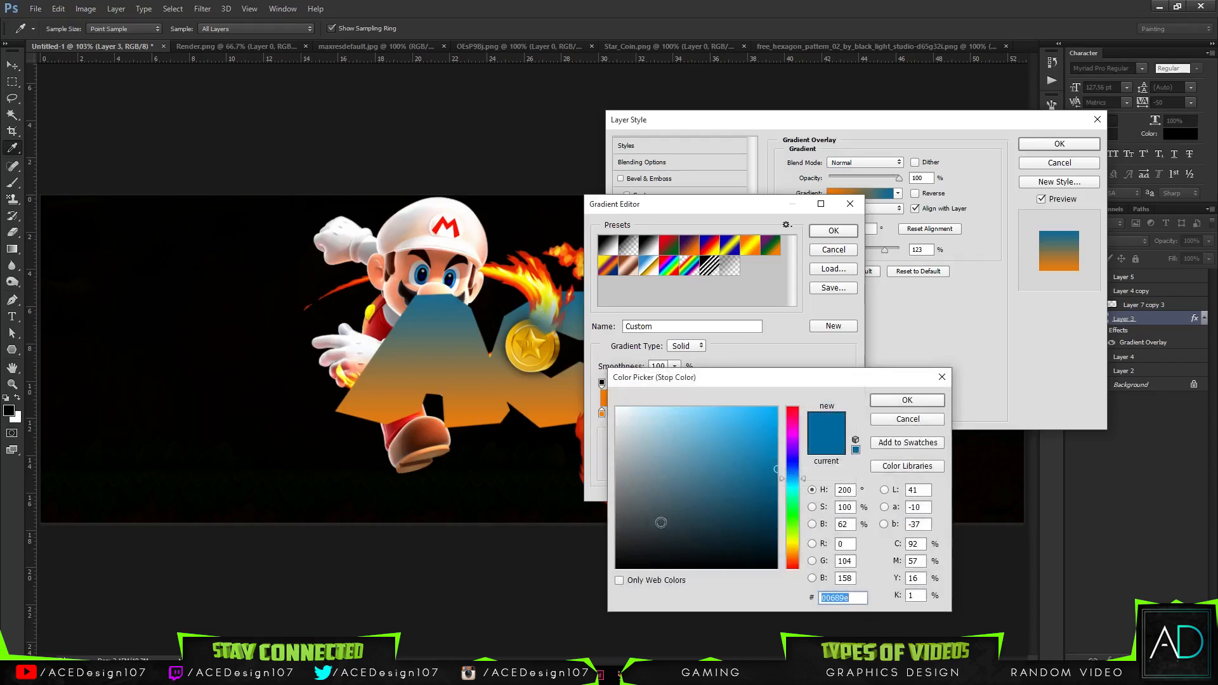
left_click(794, 559)
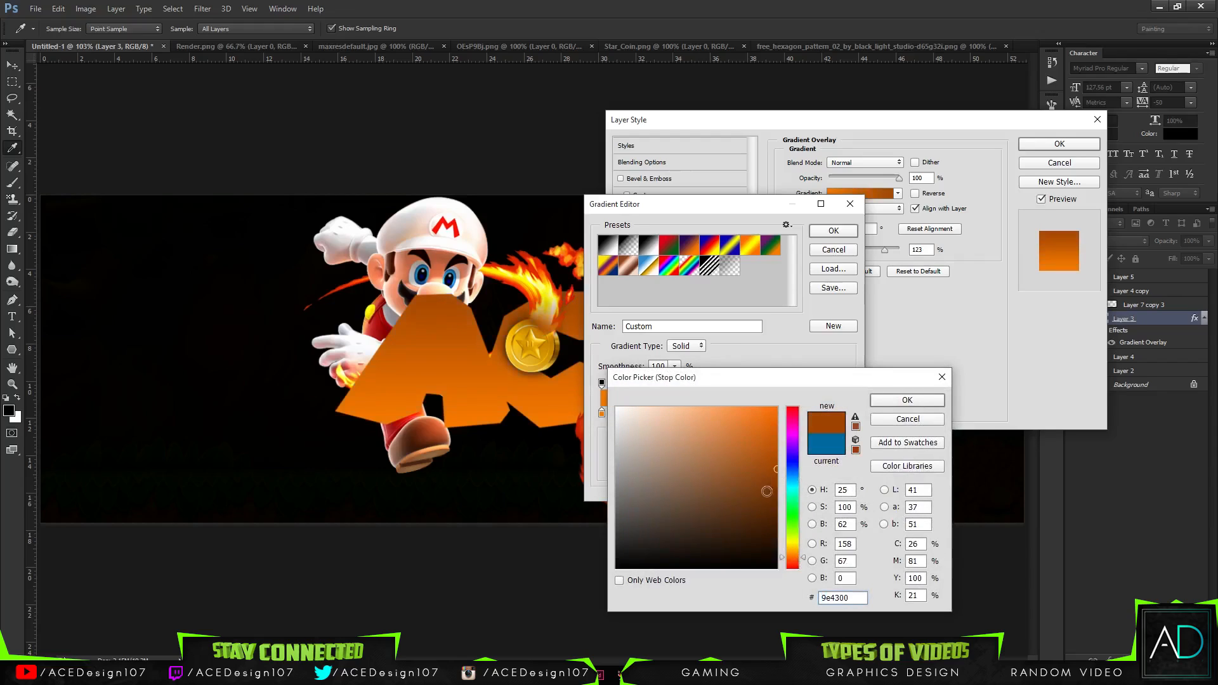
left_click(777, 508)
left_click(777, 477)
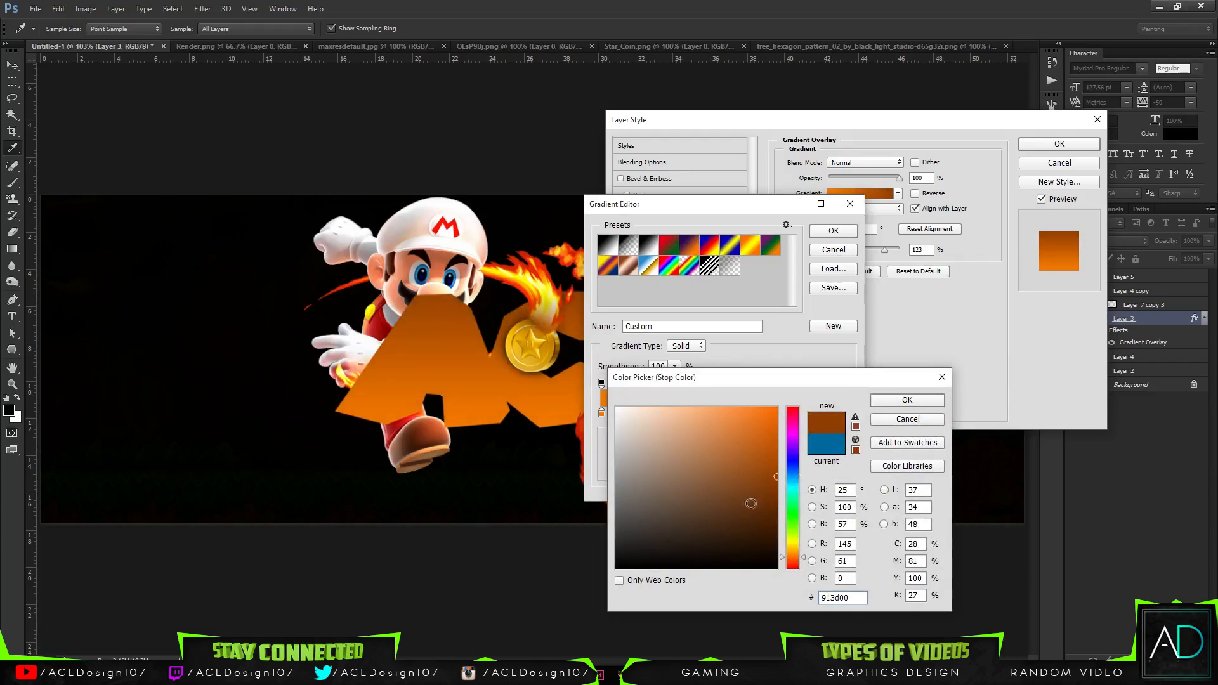
left_click(792, 501)
left_click(794, 559)
left_click_drag(795, 557, 792, 562)
left_click(794, 562)
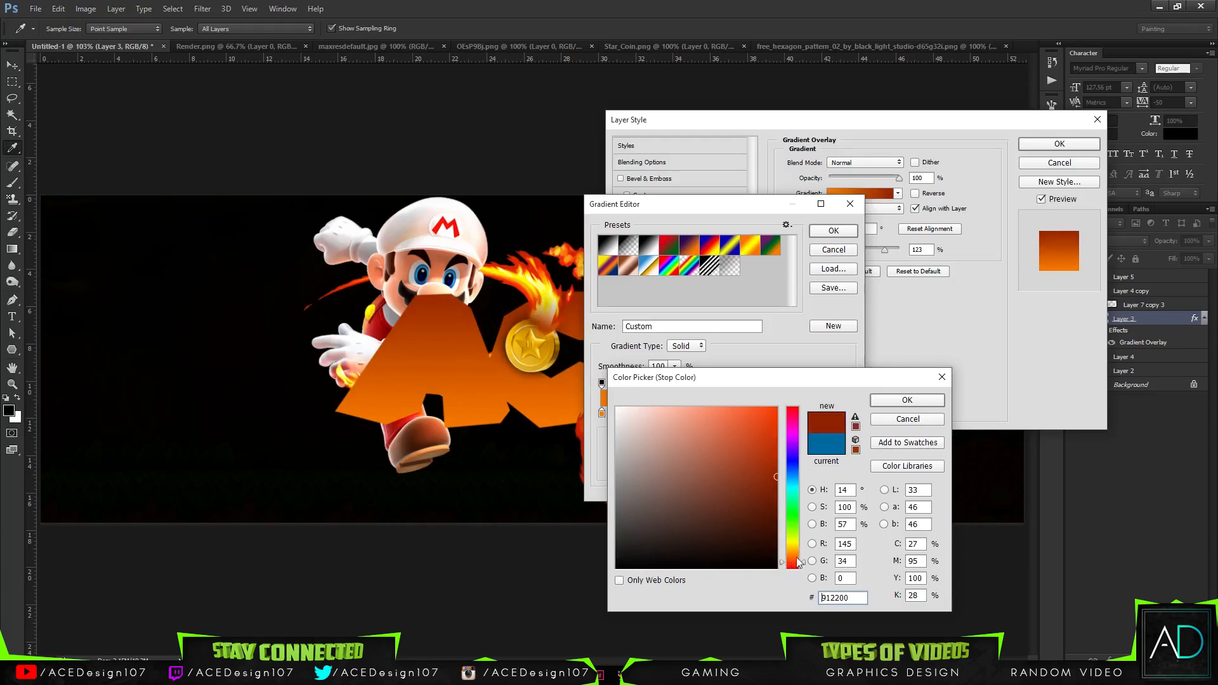
left_click(901, 400)
left_click(834, 230)
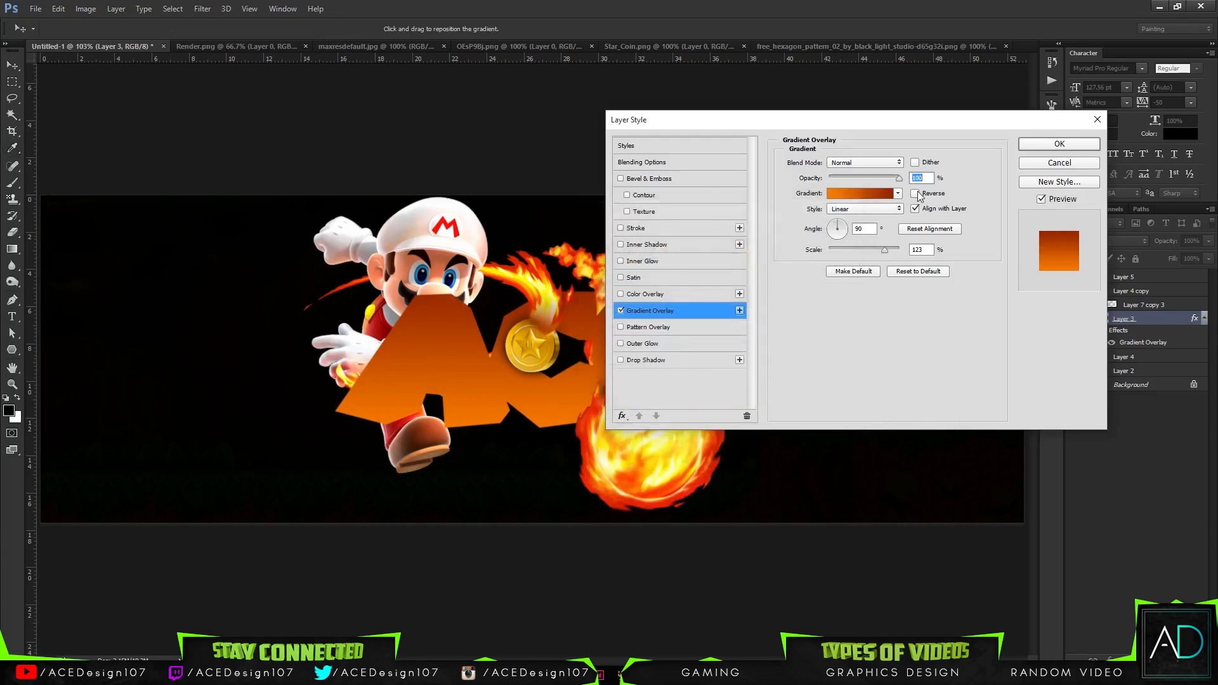
Step: Reverse the Gradient Overlay and lower its opacity to 0%
left_click(916, 194)
left_click_drag(889, 181, 940, 166)
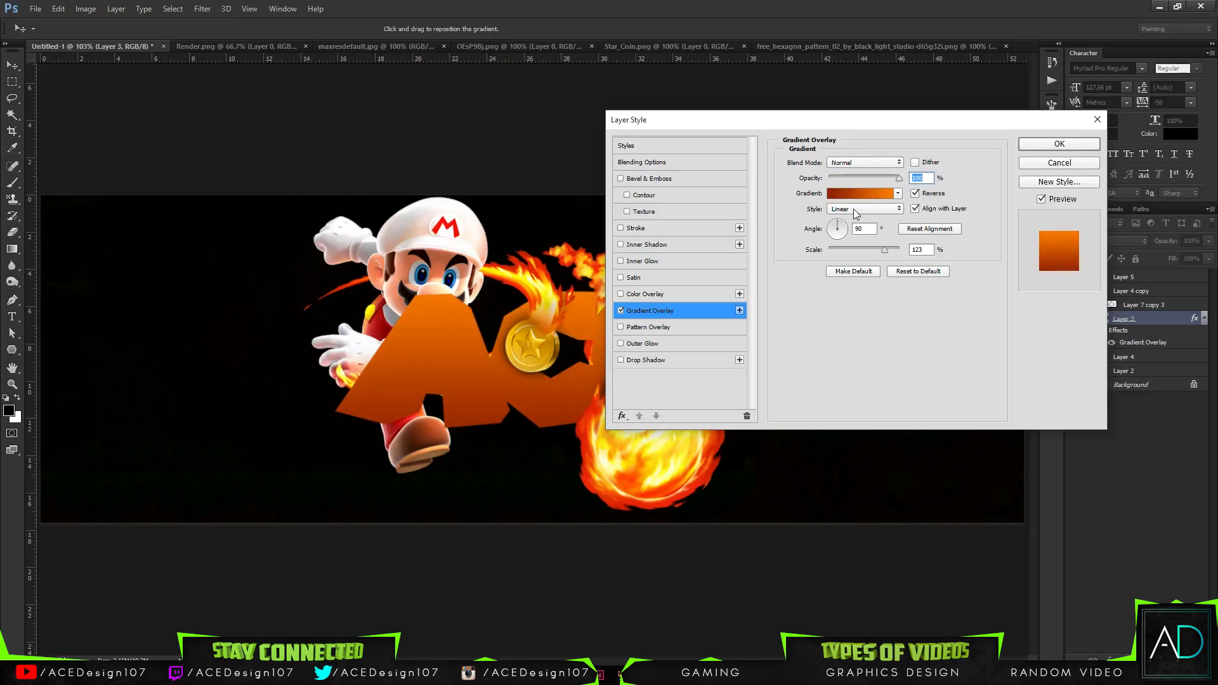
left_click_drag(873, 174, 829, 181)
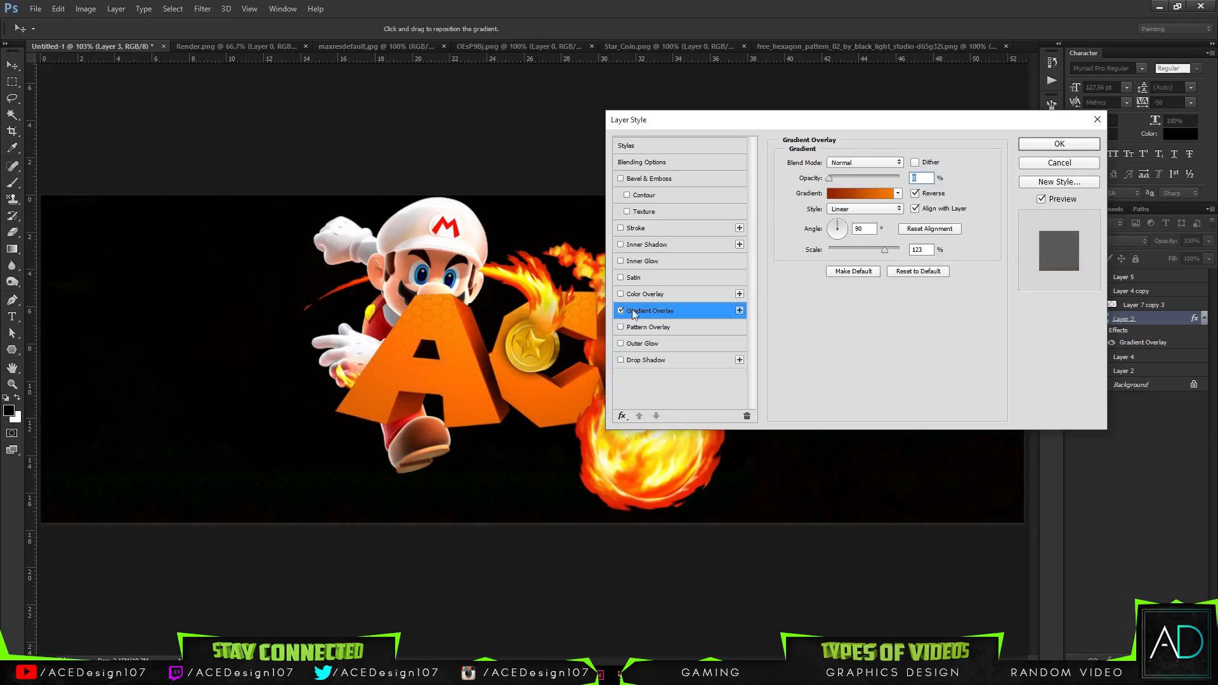
Step: Try an Inner Shadow on the ACE text, then use a yellow ffea00 Inner Glow instead at 45% opacity
left_click(640, 247)
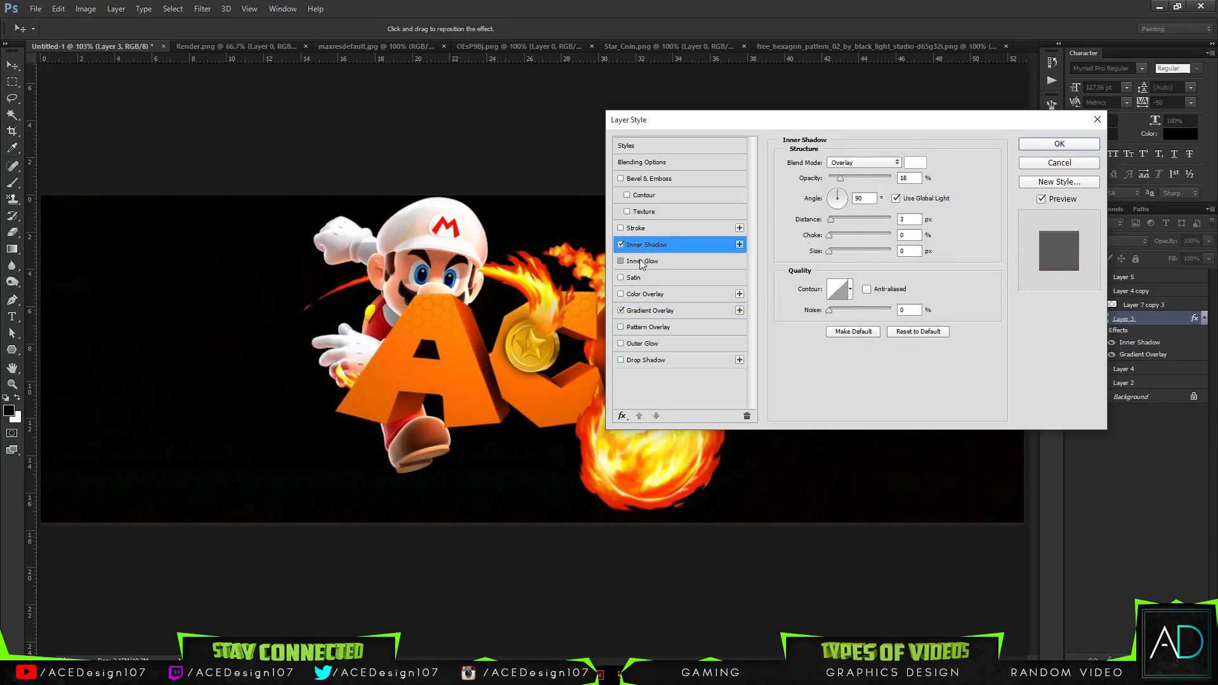
left_click(639, 259)
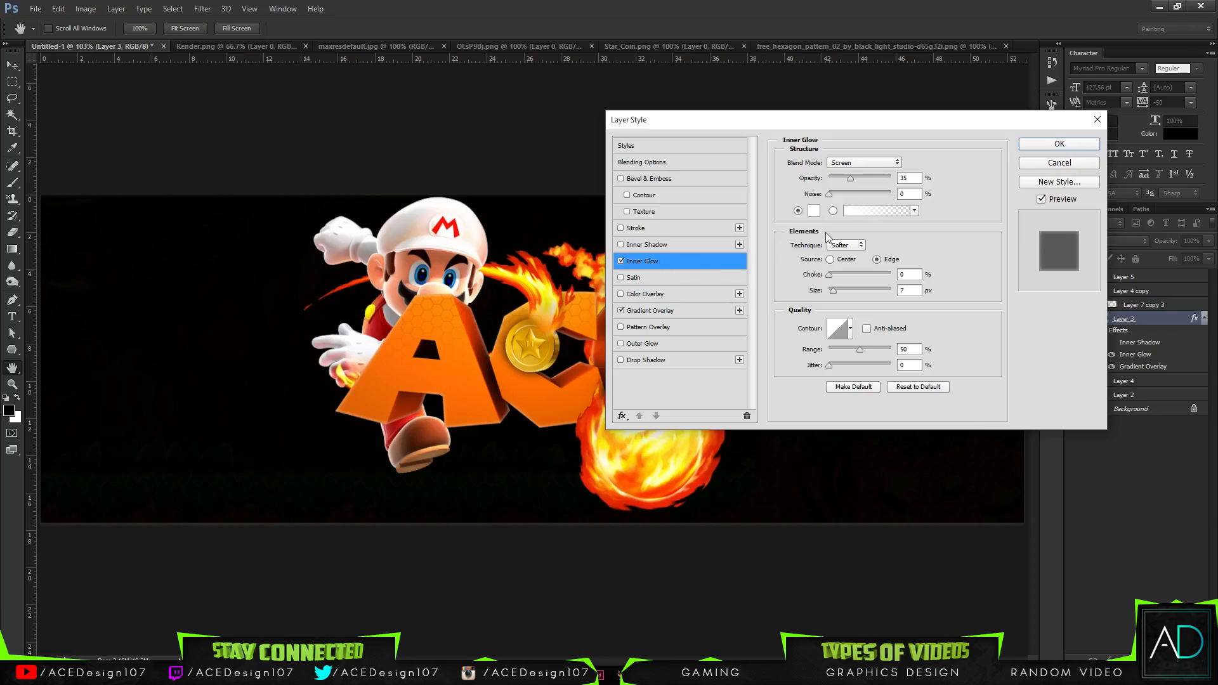
left_click(814, 211)
type("ffea00")
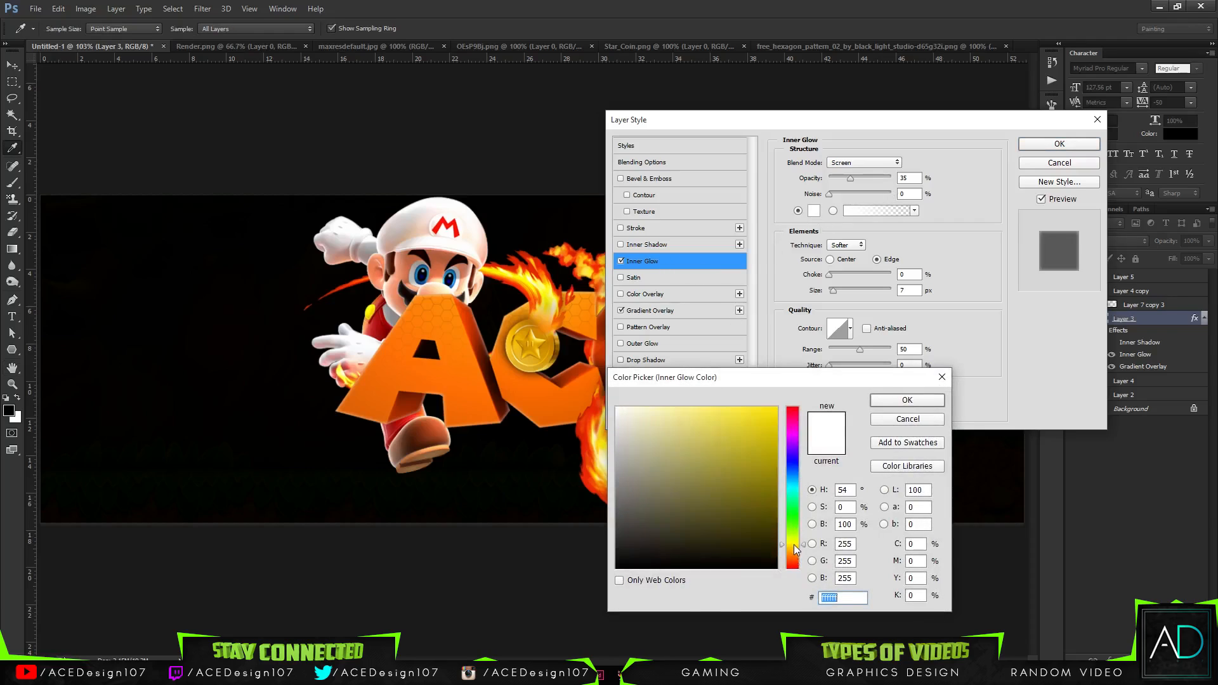
left_click(879, 399)
left_click_drag(851, 179, 934, 166)
left_click_drag(833, 290, 833, 289)
mouse_move(859, 176)
left_mouse_down()
mouse_move(845, 176)
mouse_move(858, 166)
left_mouse_up()
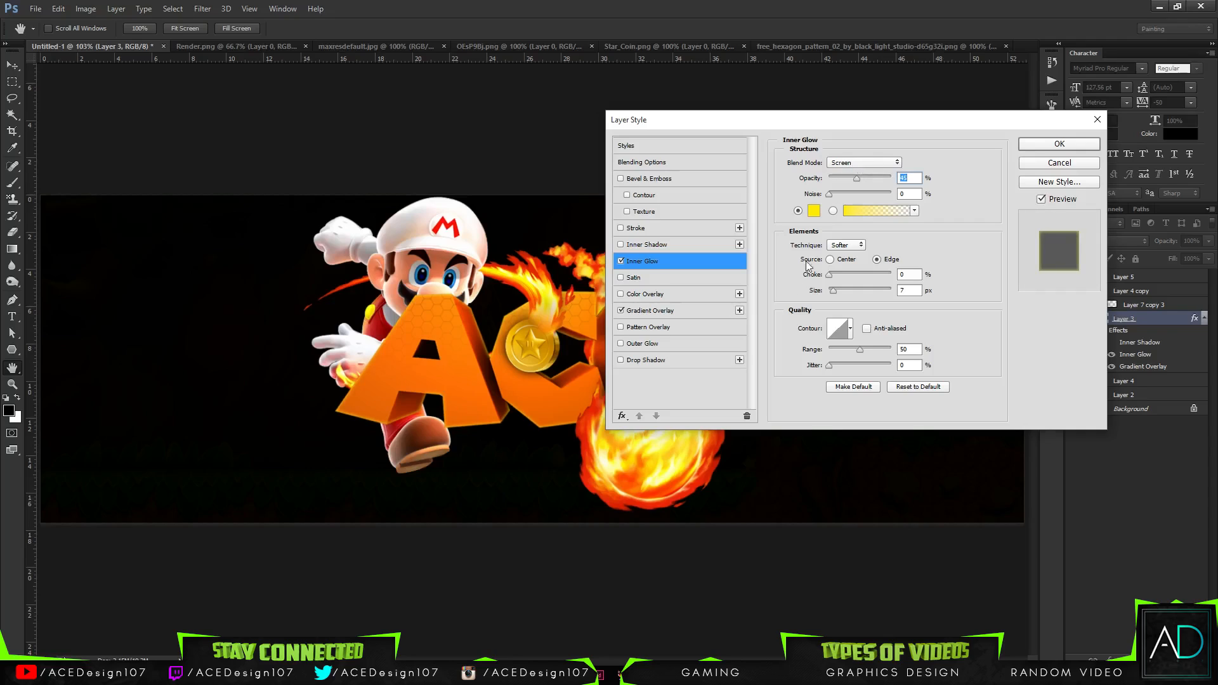
Step: Recolour the Inner Glow to orange ff9c00, lower its opacity slightly and accept the layer style
left_click(814, 211)
left_click_drag(792, 560, 801, 557)
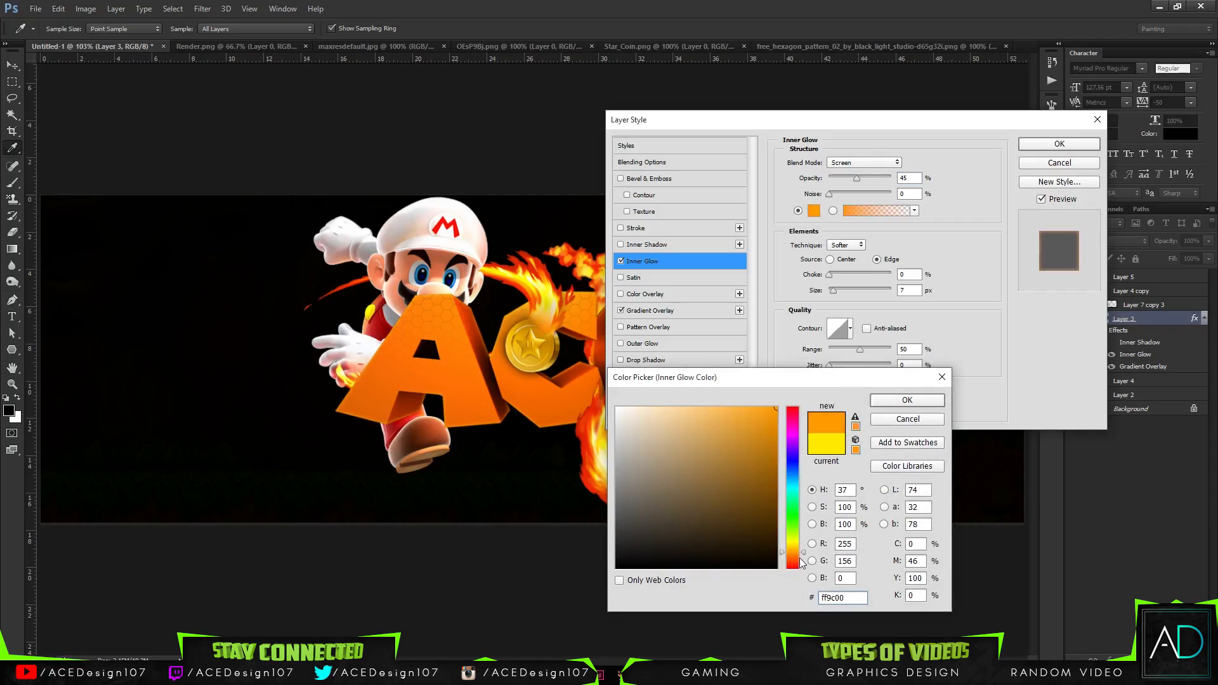
left_click(900, 405)
left_click_drag(865, 177, 871, 178)
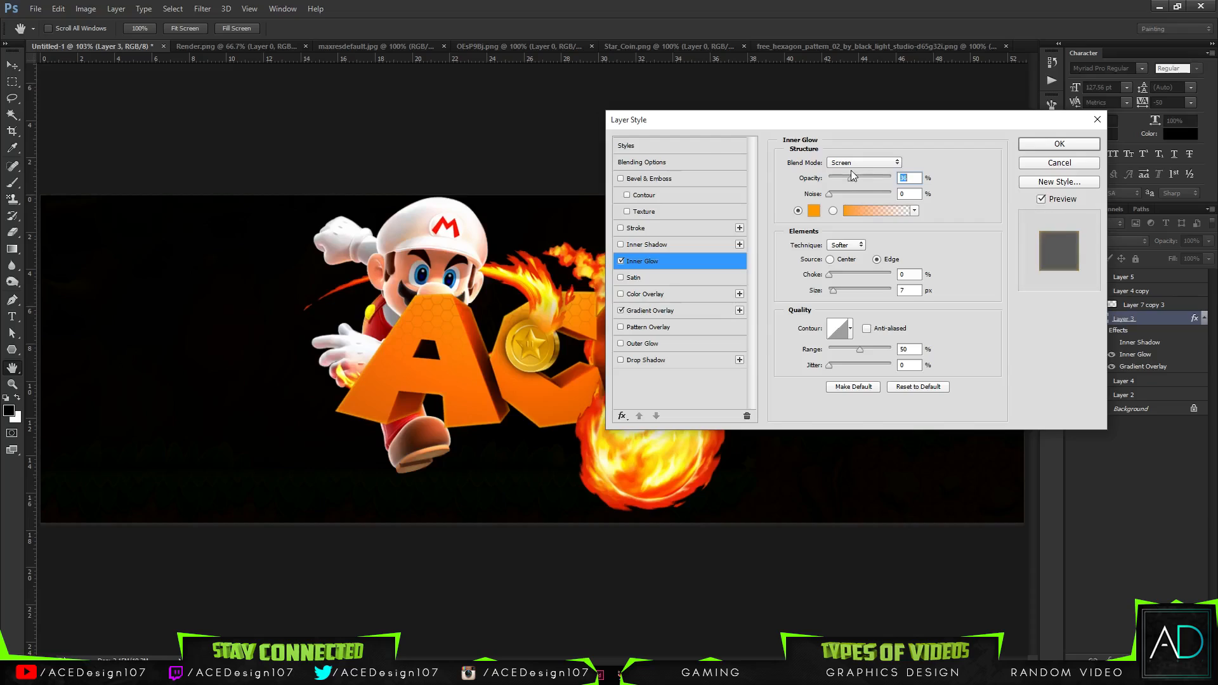
left_click_drag(813, 124, 948, 85)
left_click(1092, 107)
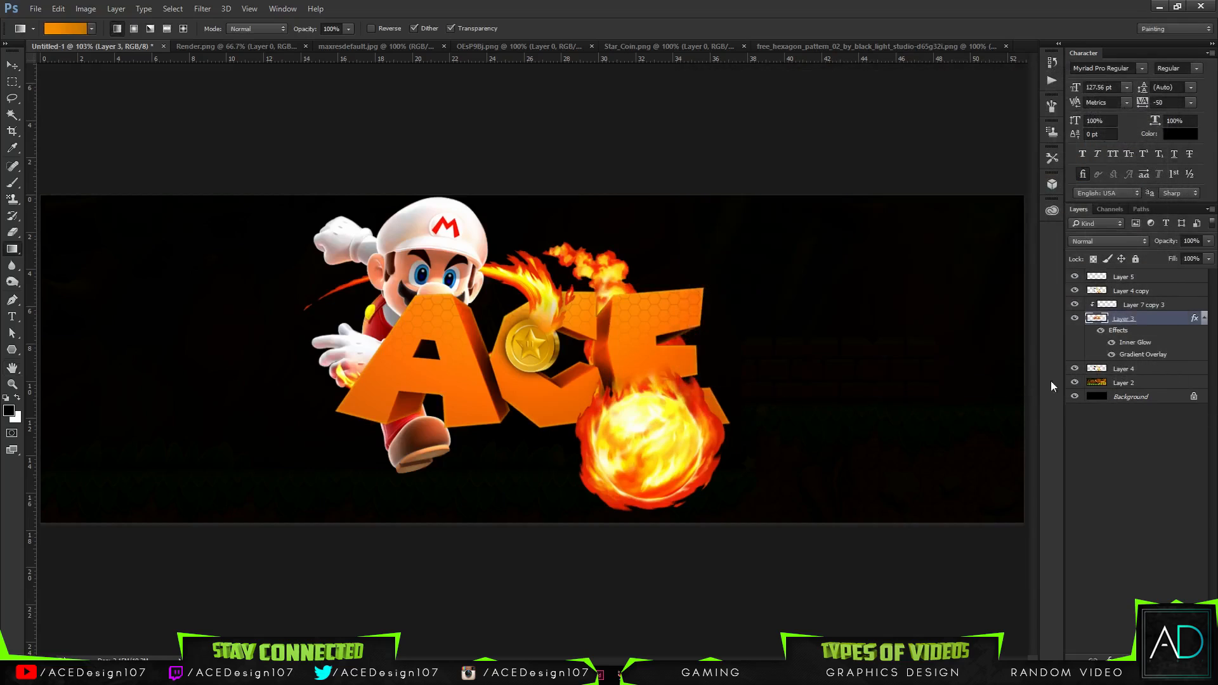
Step: Set the opacity of the hexagon texture layer, Layer 7 copy 3, to 65%
left_click(1151, 307)
left_click(1208, 259)
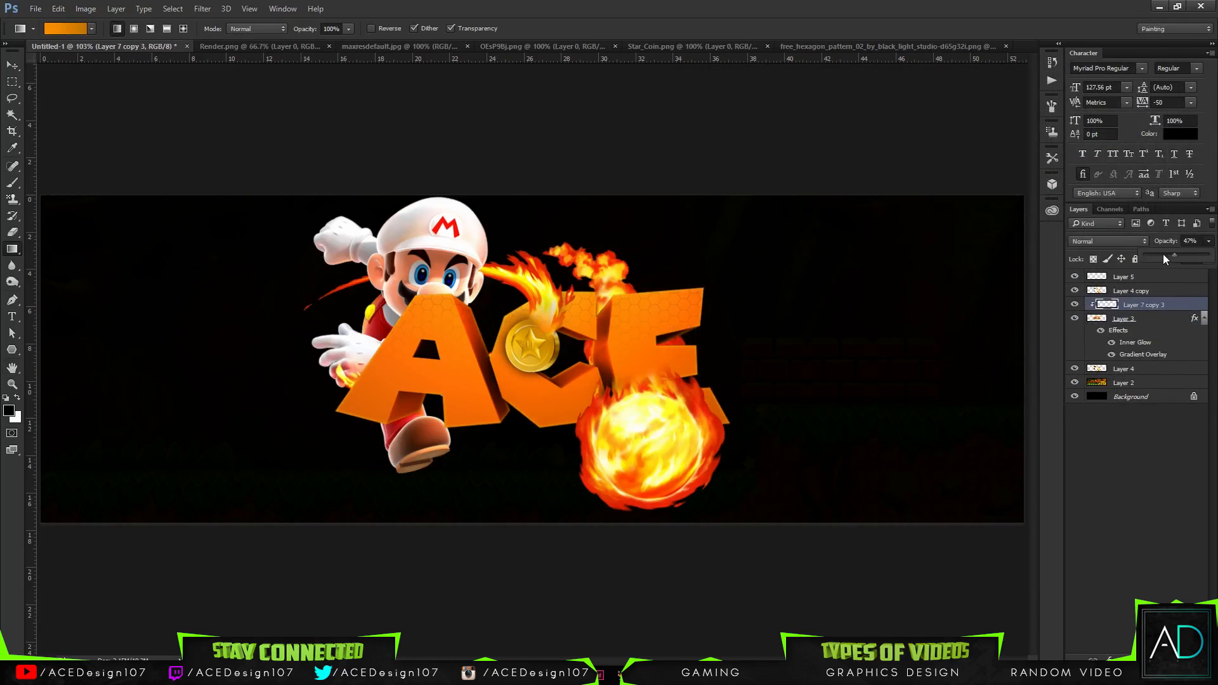
left_click_drag(1199, 256, 1210, 255)
key("v")
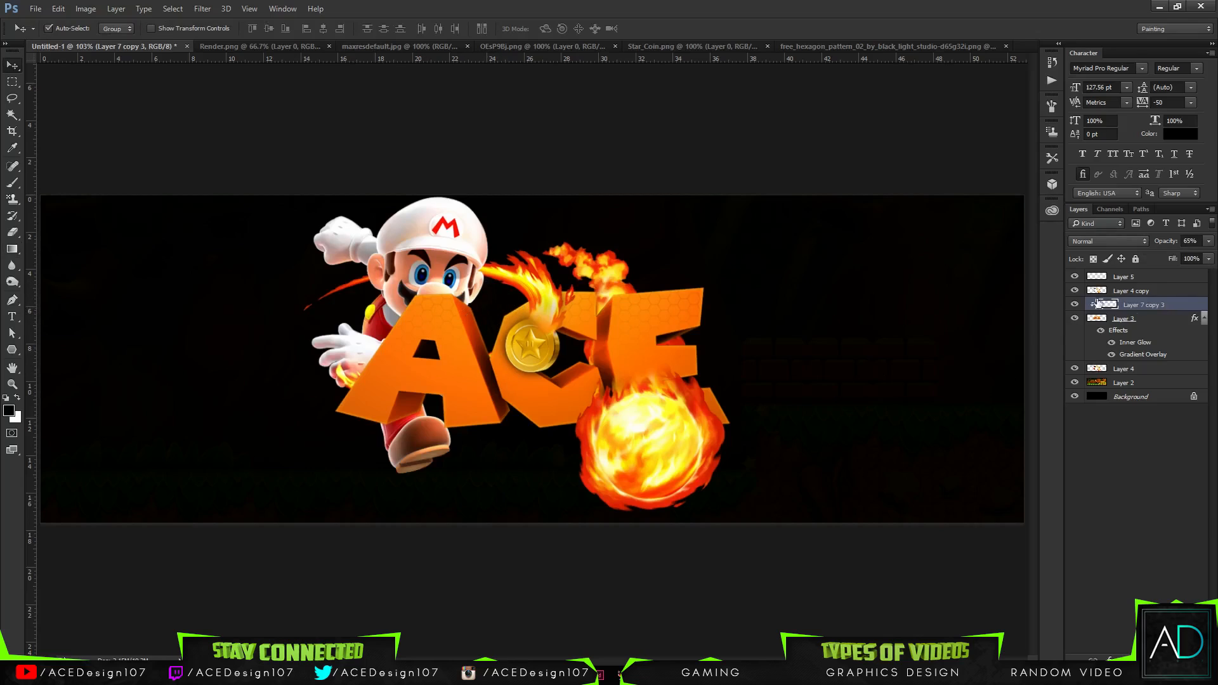
Step: Add a new layer above the hexagon texture and clip it to the ACE text
left_click(1175, 661)
right_click(1140, 305)
left_click(1035, 320)
Step: Set up a 400 px soft brush with yellow fff600 as the foreground colour
key("b")
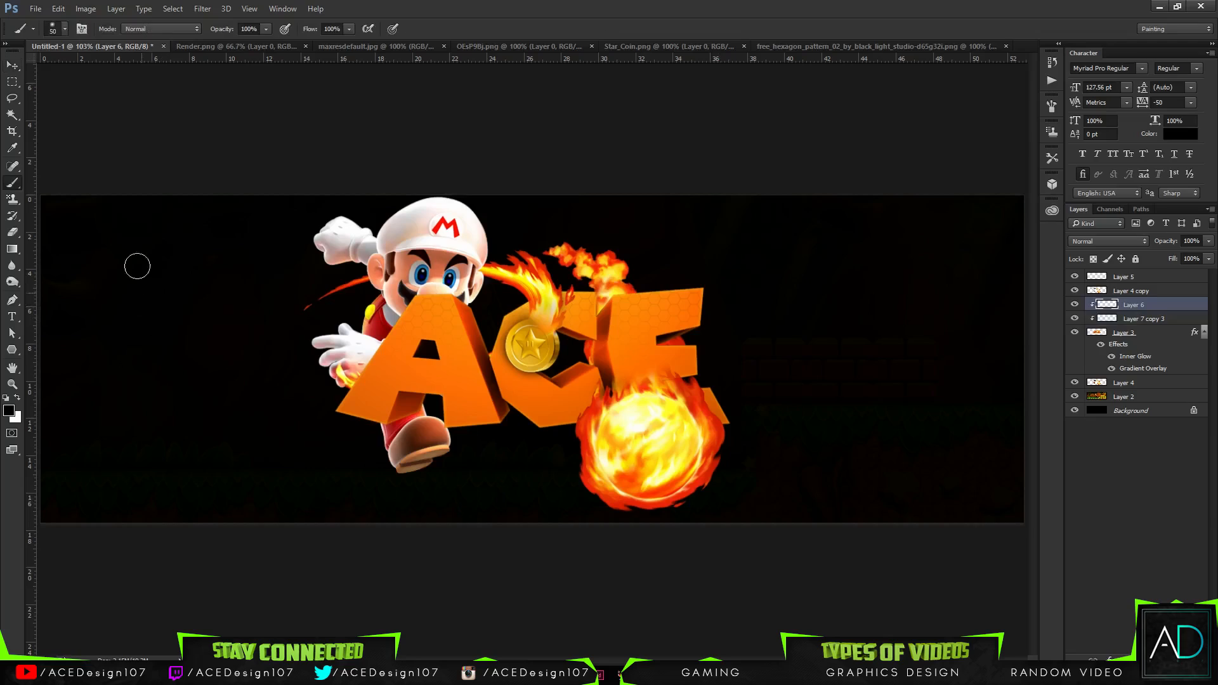
left_click(64, 28)
type("400")
key("Return")
left_click(9, 412)
left_click_drag(793, 511, 792, 539)
left_click_drag(739, 434, 761, 422)
type("fff600")
left_click(899, 400)
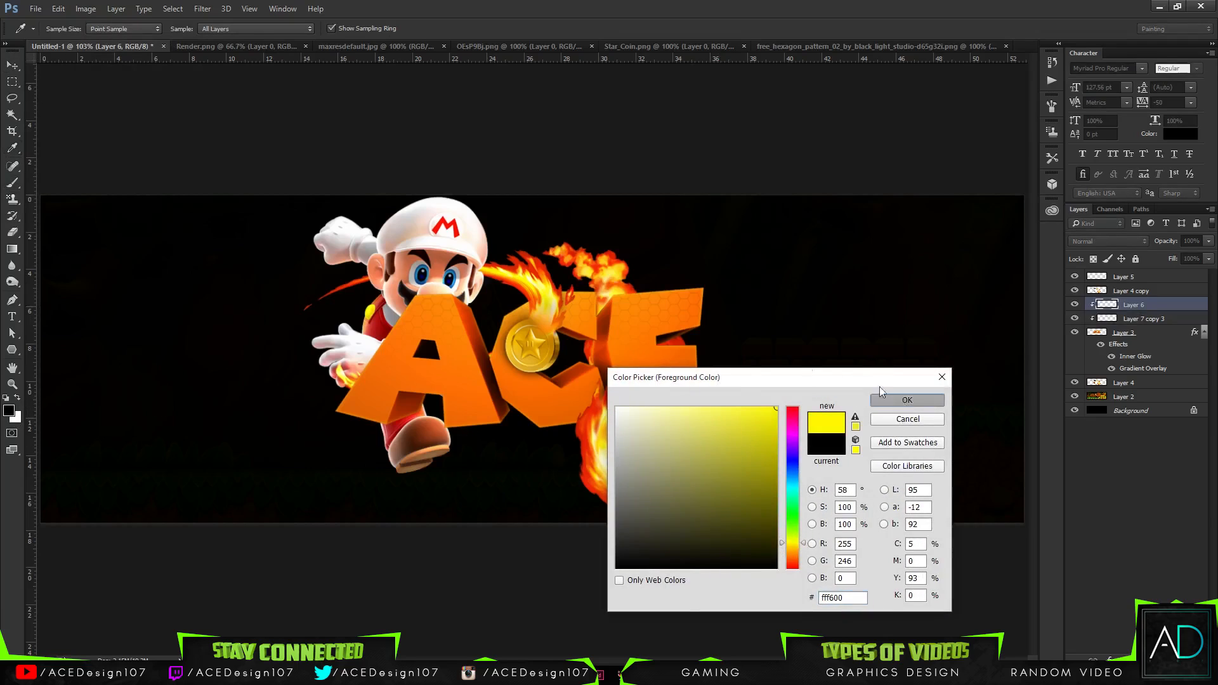
Step: Reduce the brush size to 300 px and paint a yellow glow across the upper part of the ACE letters
left_click_drag(381, 231, 901, 196)
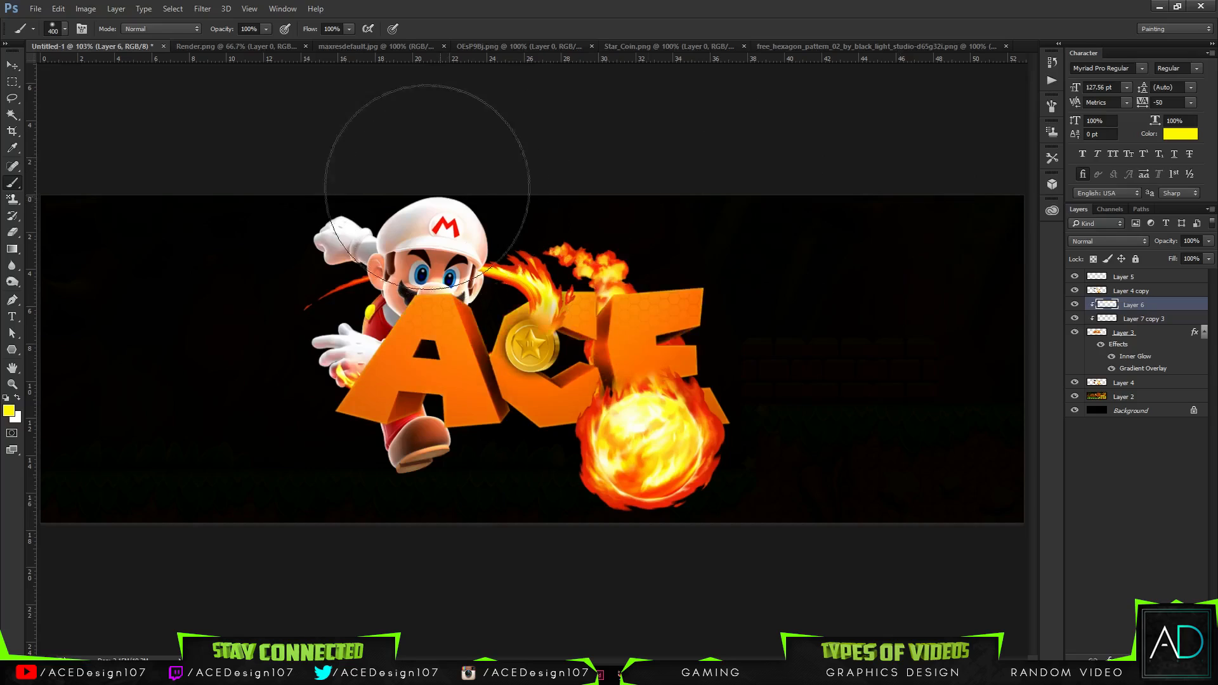
left_click(55, 28)
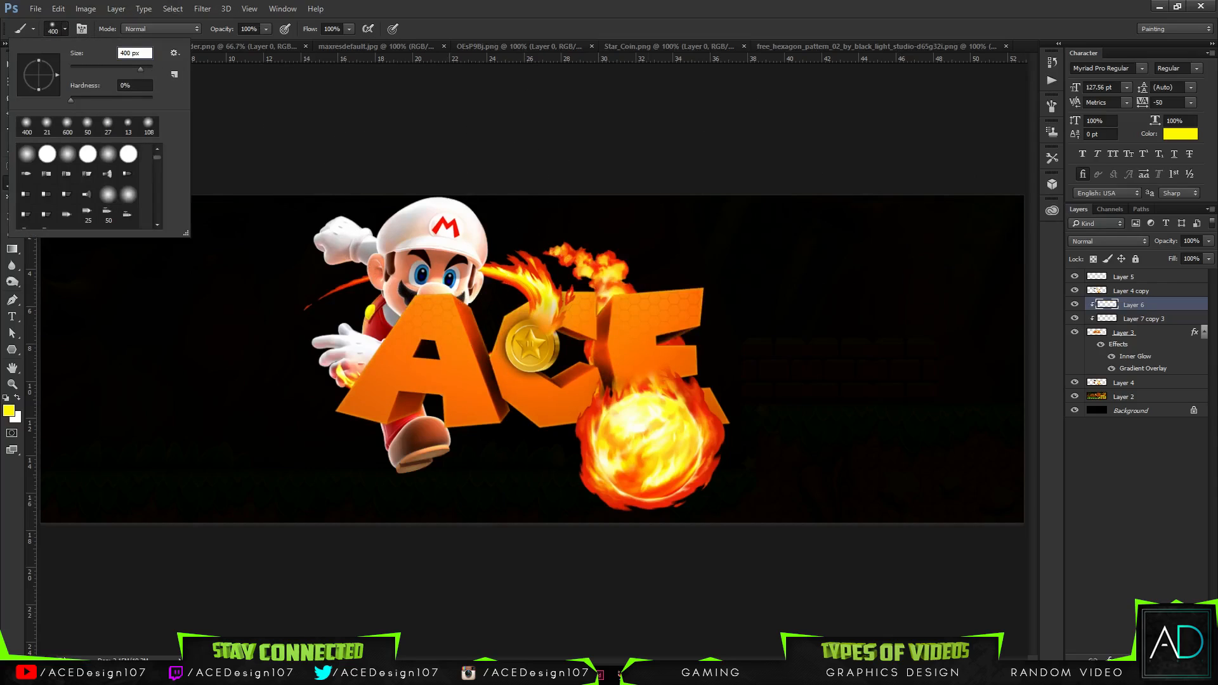
type("300")
key("Return")
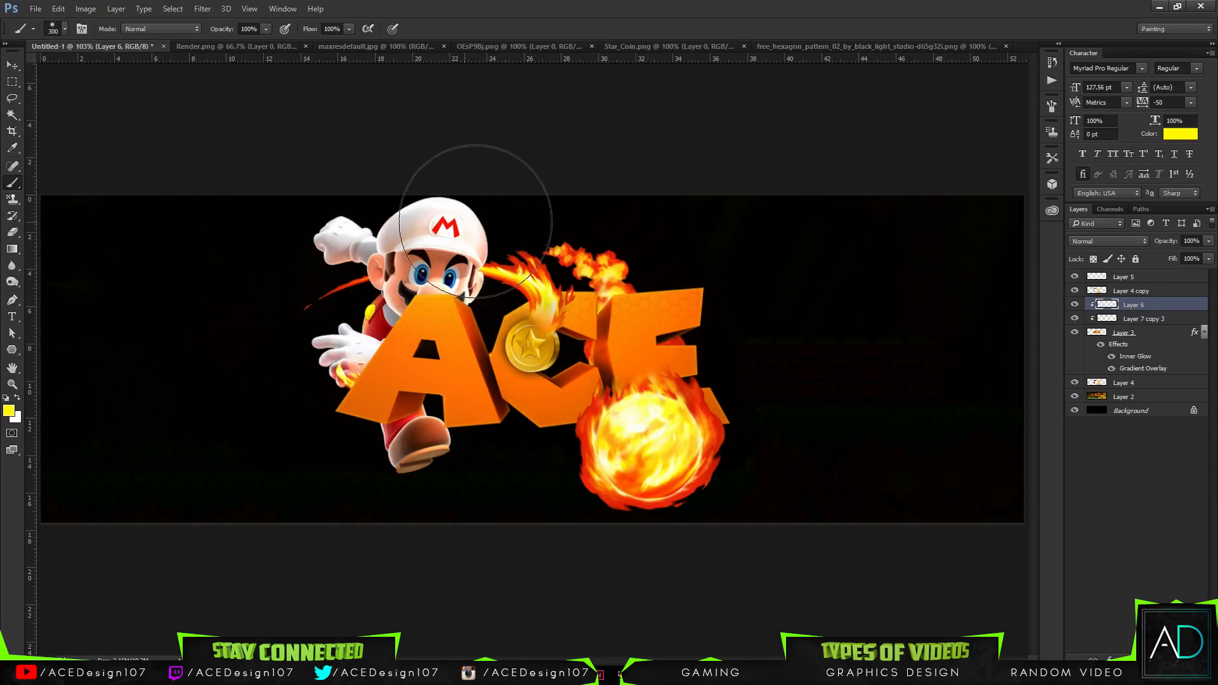
mouse_move(613, 221)
left_mouse_down()
mouse_move(544, 136)
mouse_move(653, 204)
mouse_move(598, 184)
left_mouse_up()
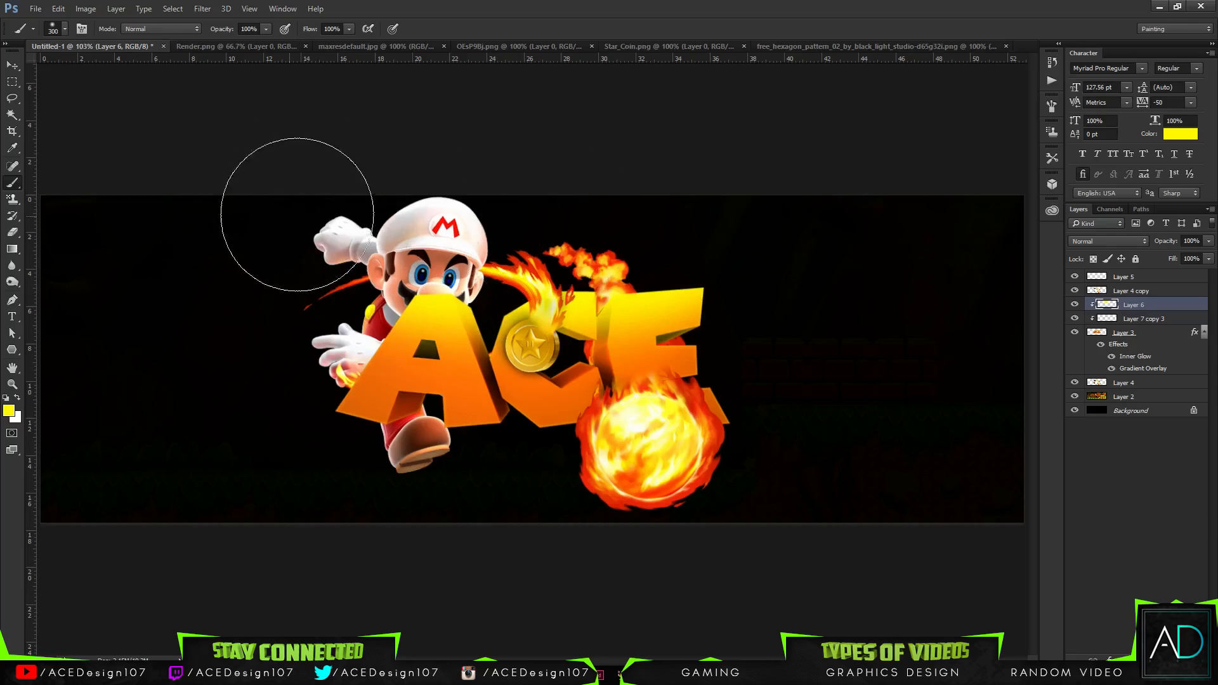
Step: Set the yellow glow layer's blend mode to Overlay and its opacity to 43%
left_click(1089, 242)
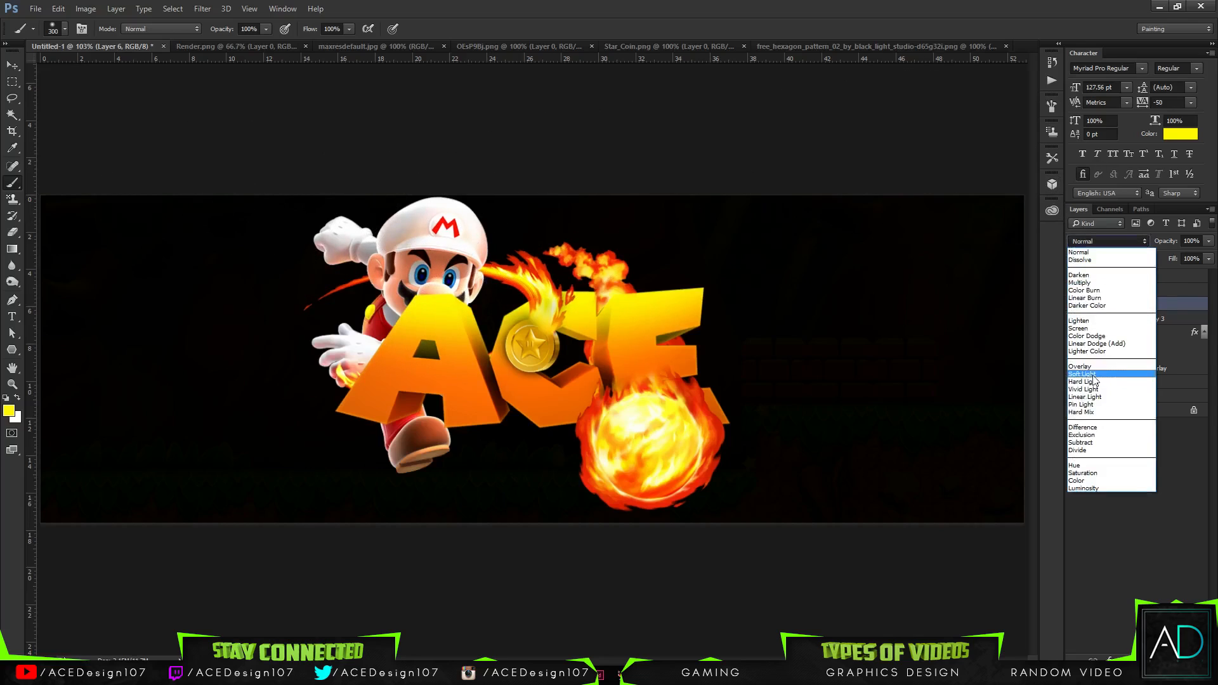
left_click(1086, 370)
key("Up")
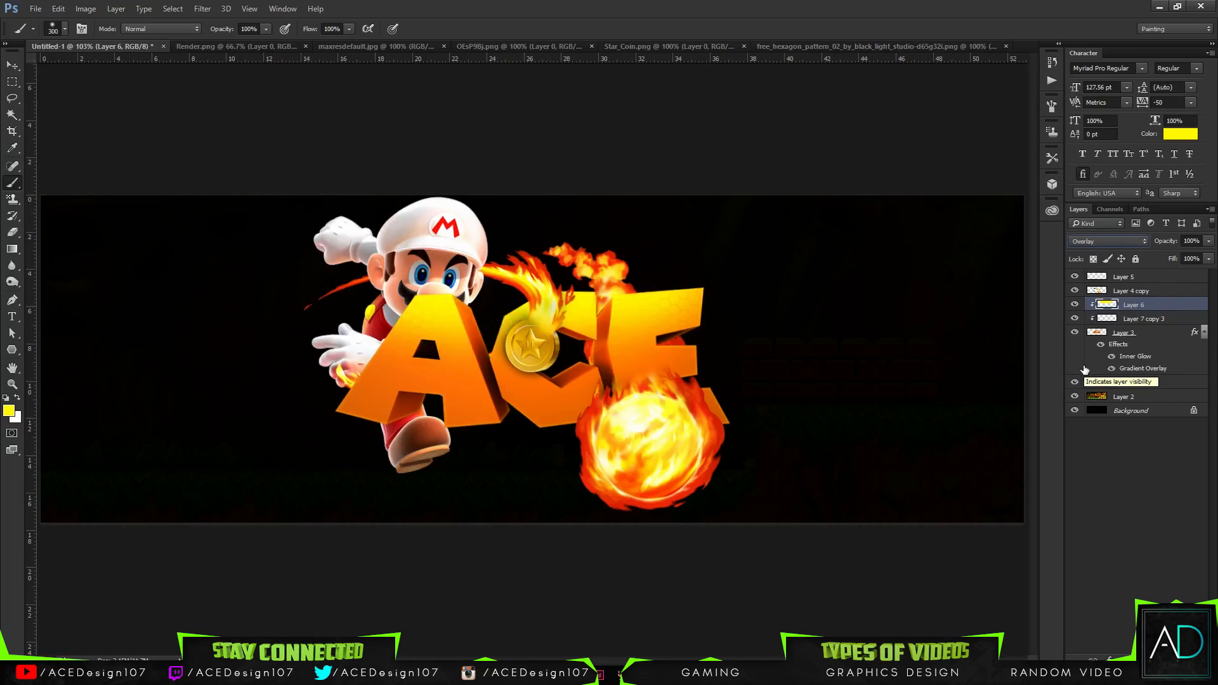
left_click_drag(1209, 242, 1171, 260)
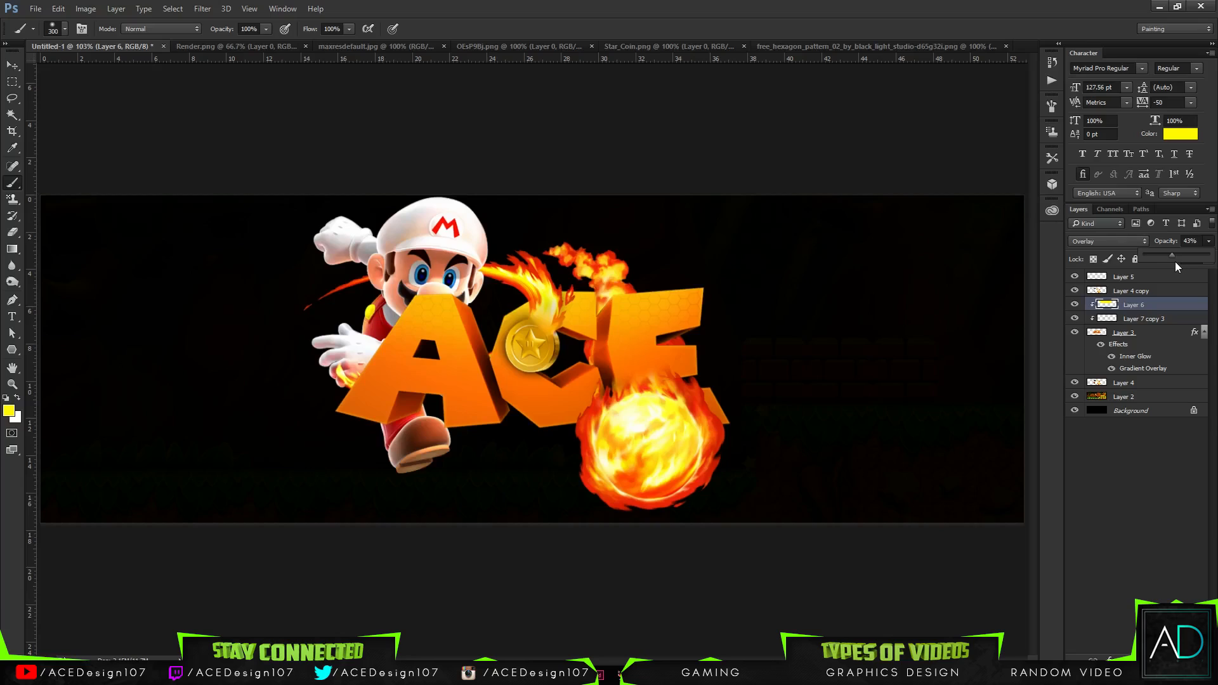
left_click_drag(1166, 262, 1173, 264)
key("v")
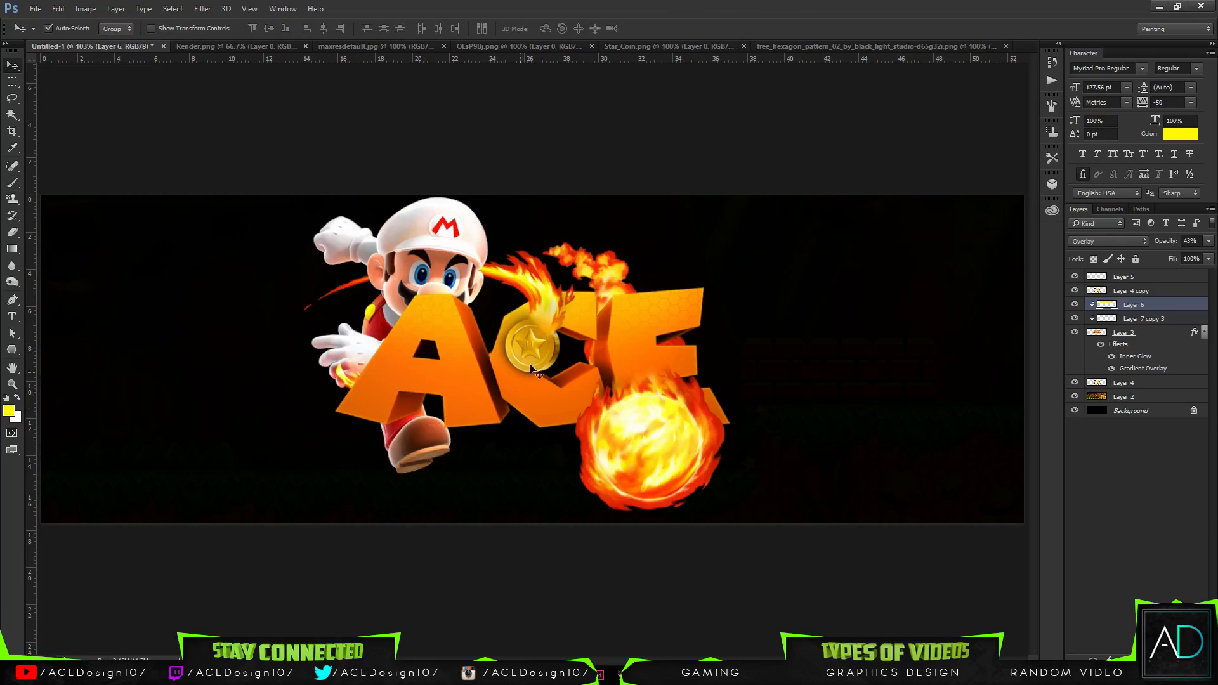
Step: Hide and show Layer 4 copy to check which part of the artwork it holds
left_click(1131, 290)
left_click(1072, 290)
left_click(1072, 291)
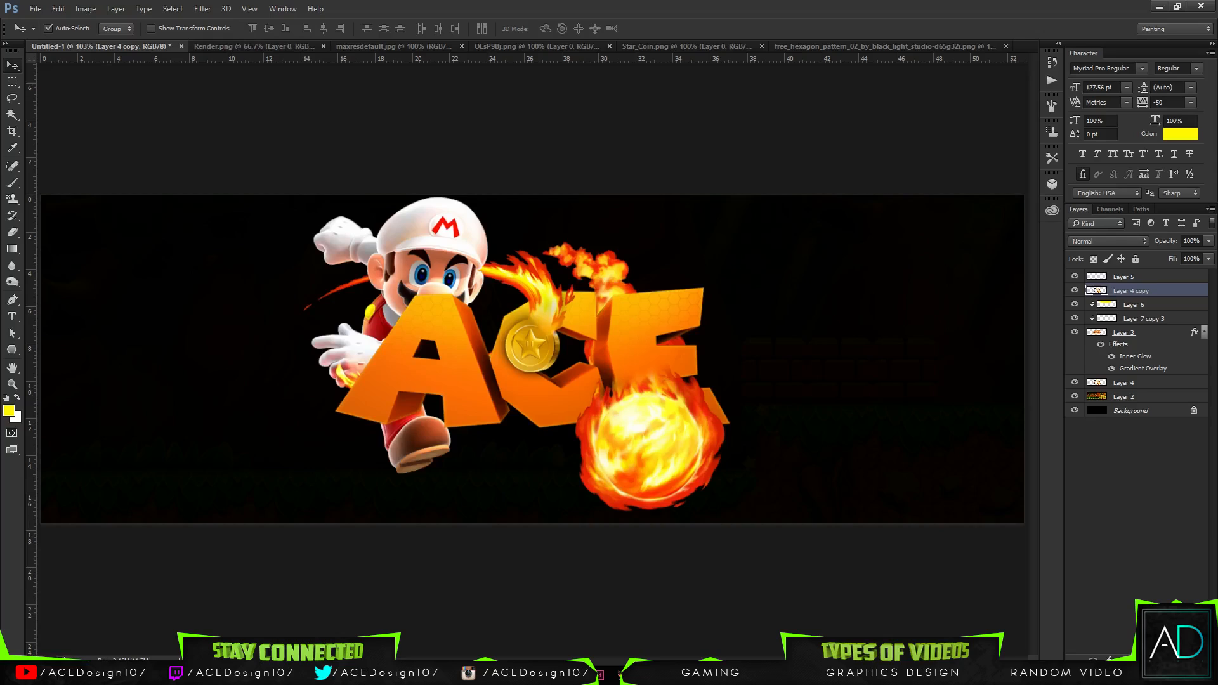
Step: Add a clipped layer directly above the ACE text layer and ready the brush with red ff1e00 as the foreground colour
left_click(1136, 337)
key("ctrl+shift+alt+n")
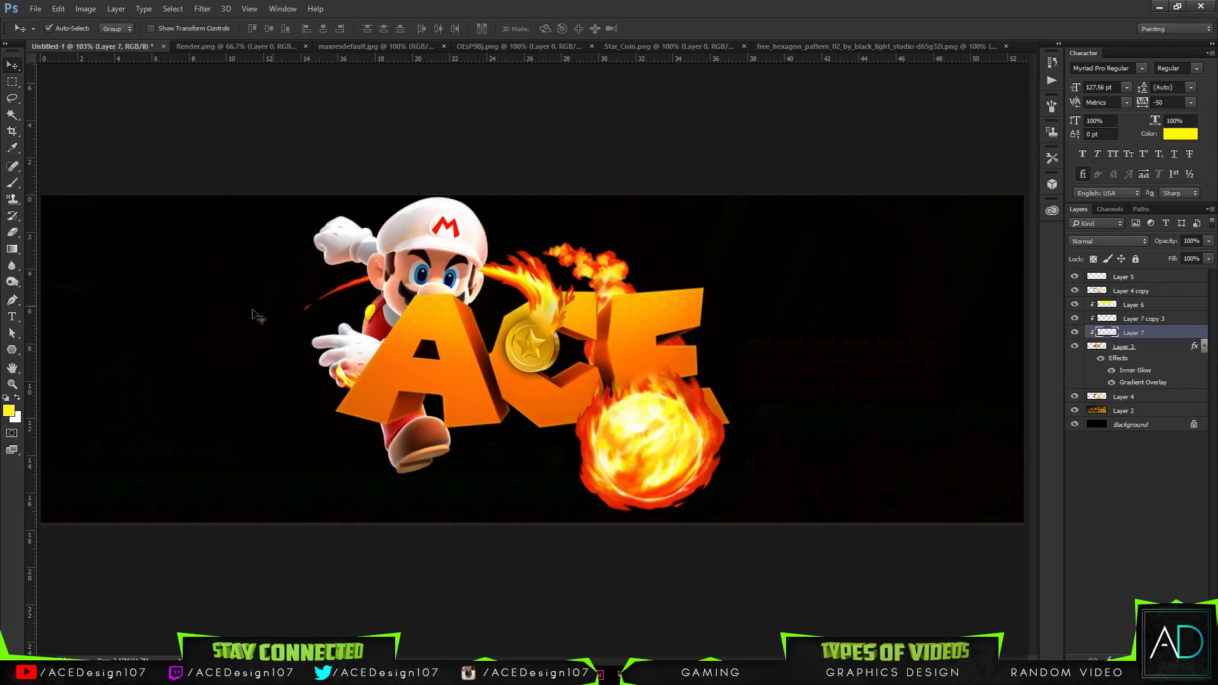
left_click(9, 412)
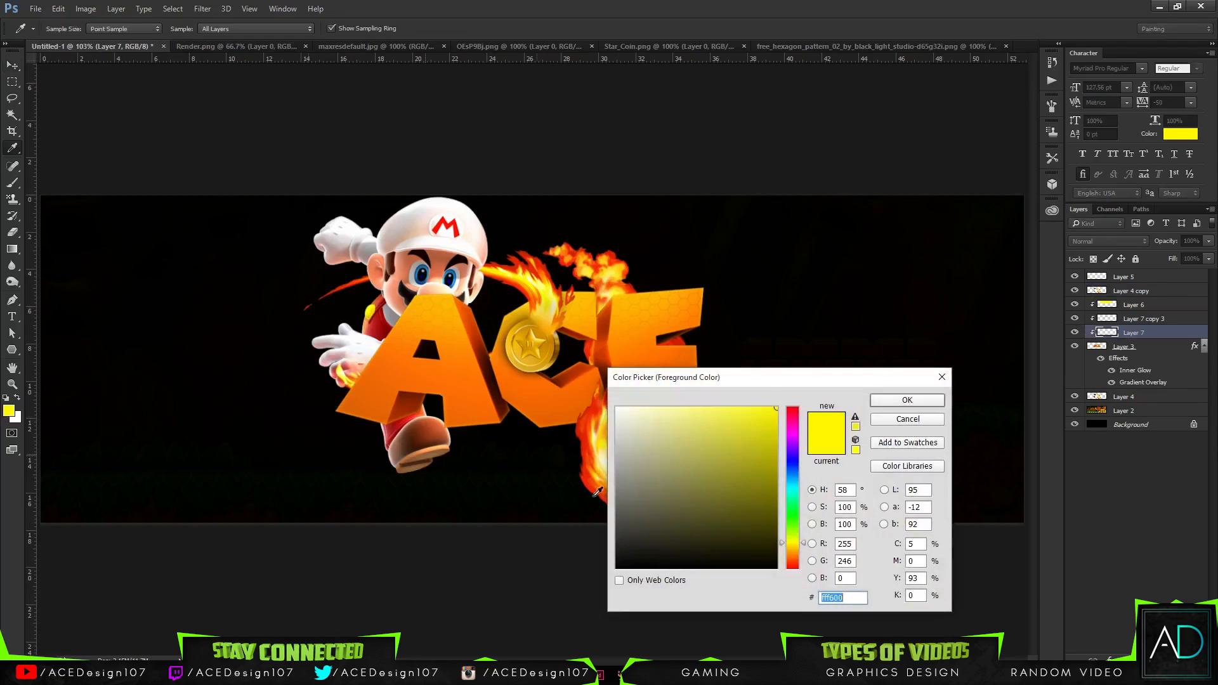
left_click(787, 566)
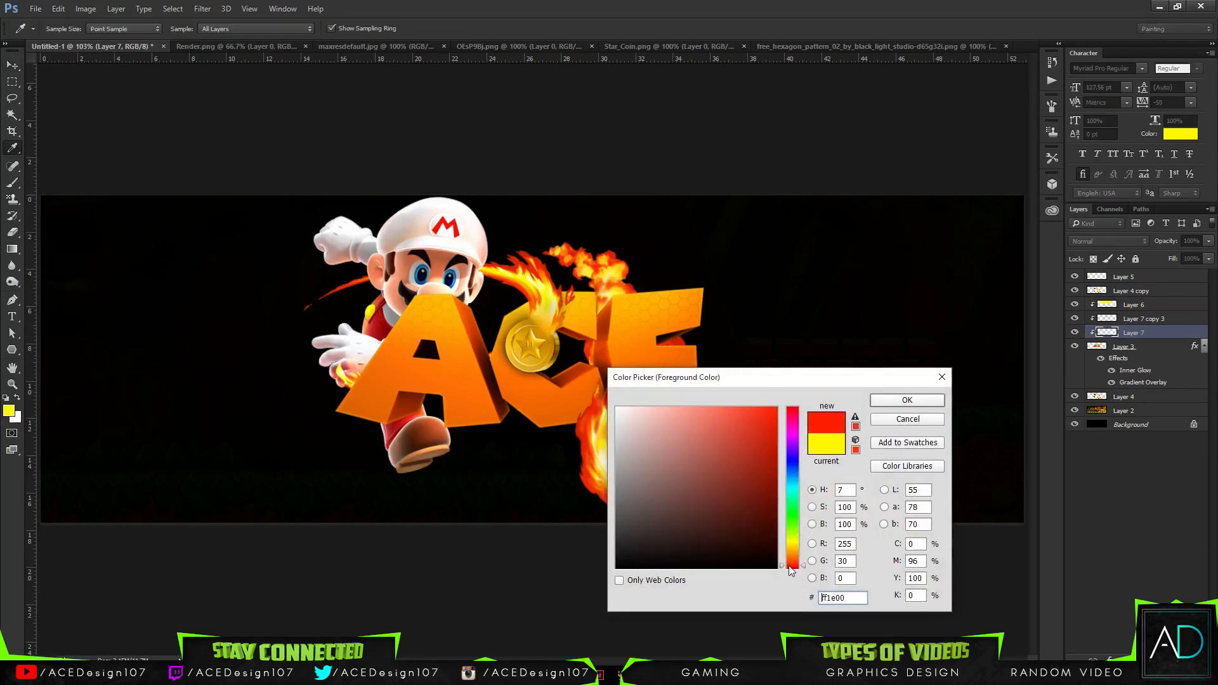
left_click(900, 407)
key("b")
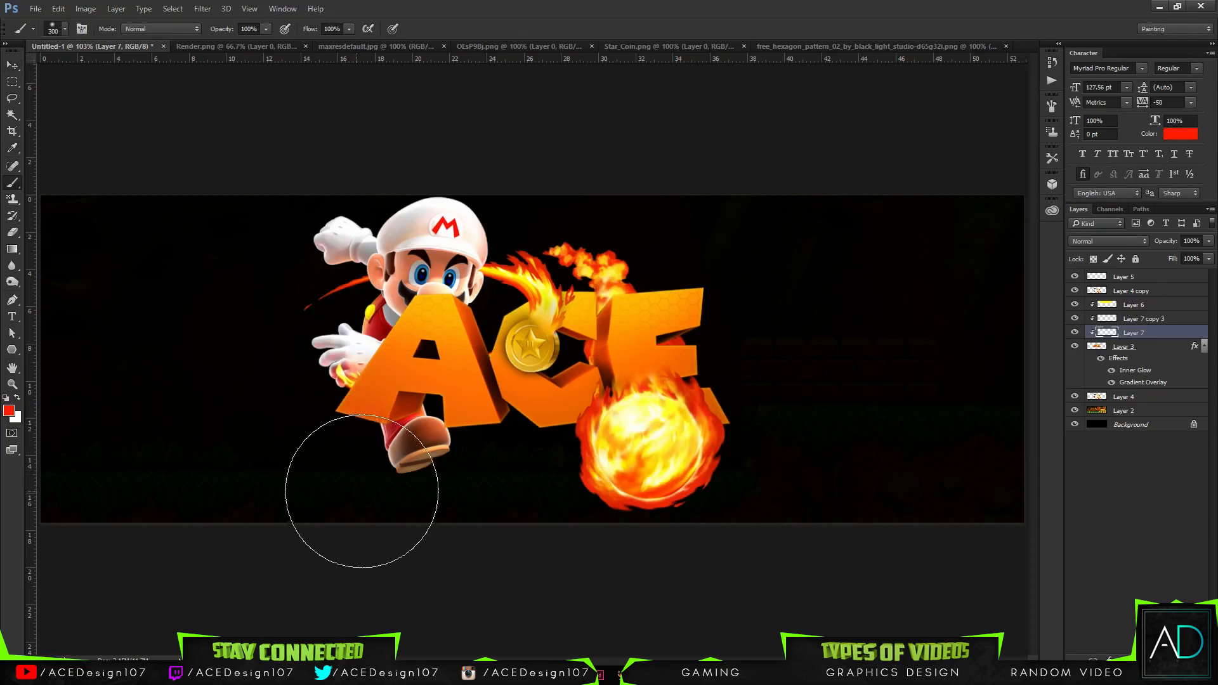
Step: Brush red along the bottom of the ACE letters, undo the heavy stroke and shade more lightly with a purer red
mouse_move(614, 505)
left_mouse_down()
mouse_move(427, 511)
mouse_move(698, 497)
mouse_move(537, 510)
mouse_move(644, 507)
mouse_move(530, 521)
left_mouse_up()
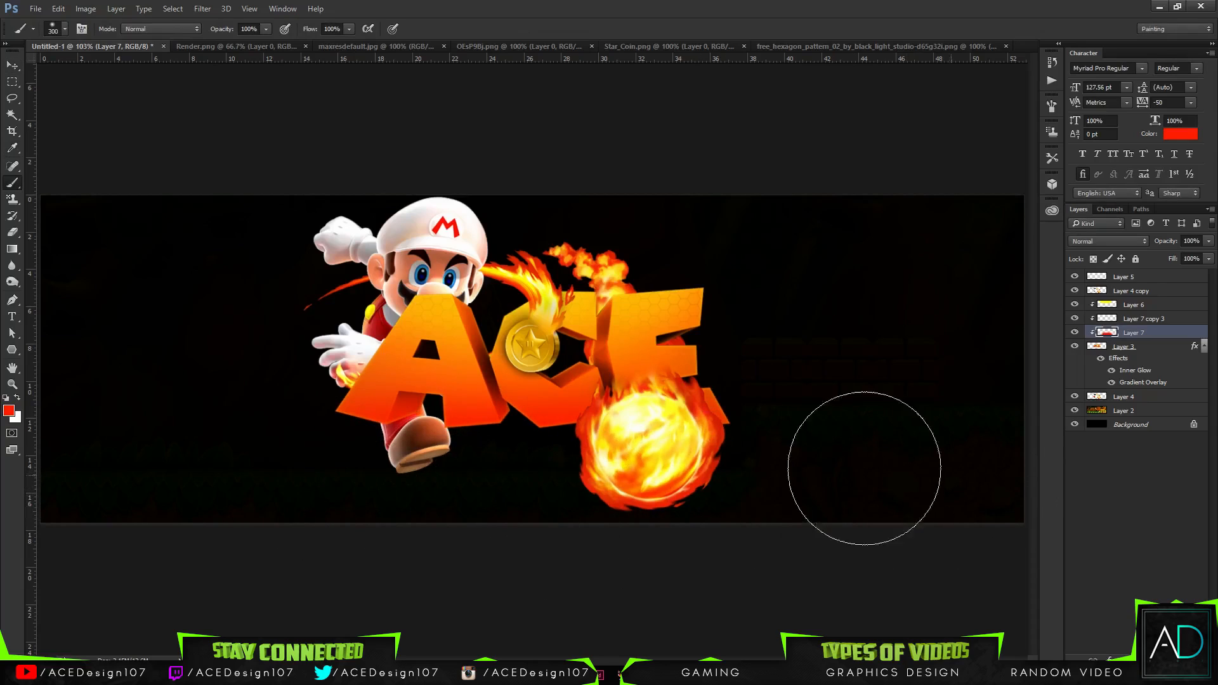
key("ctrl+z")
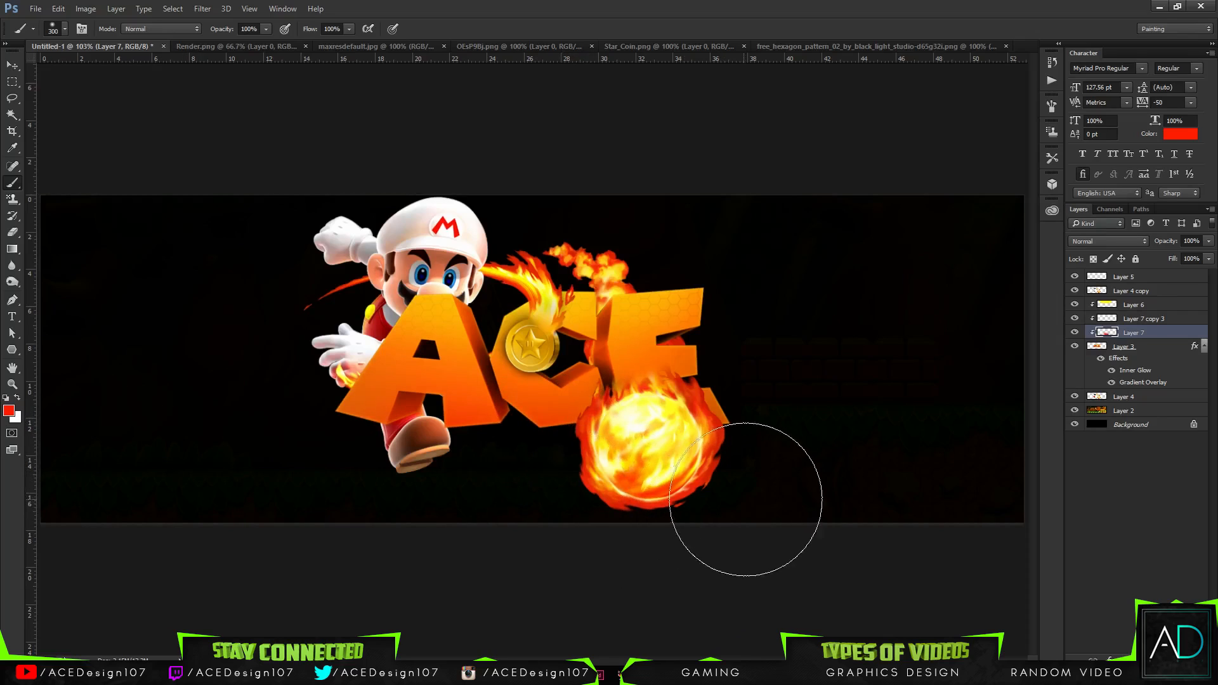
left_click(11, 414)
left_click(887, 401)
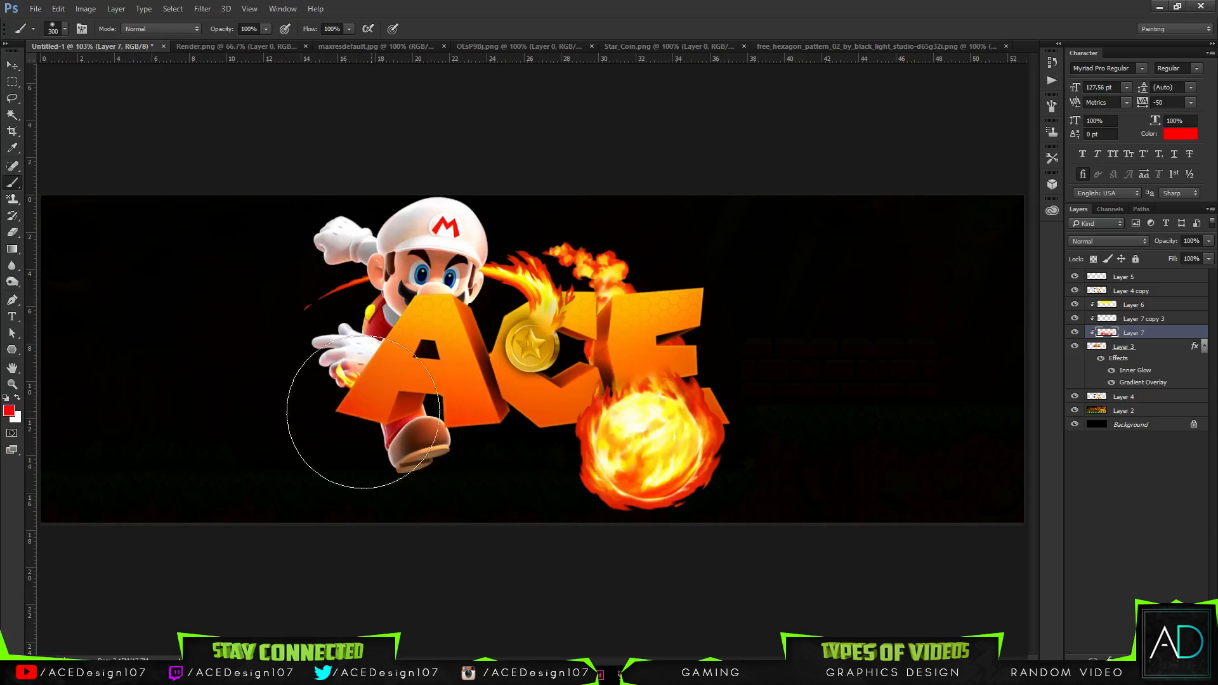
key("v")
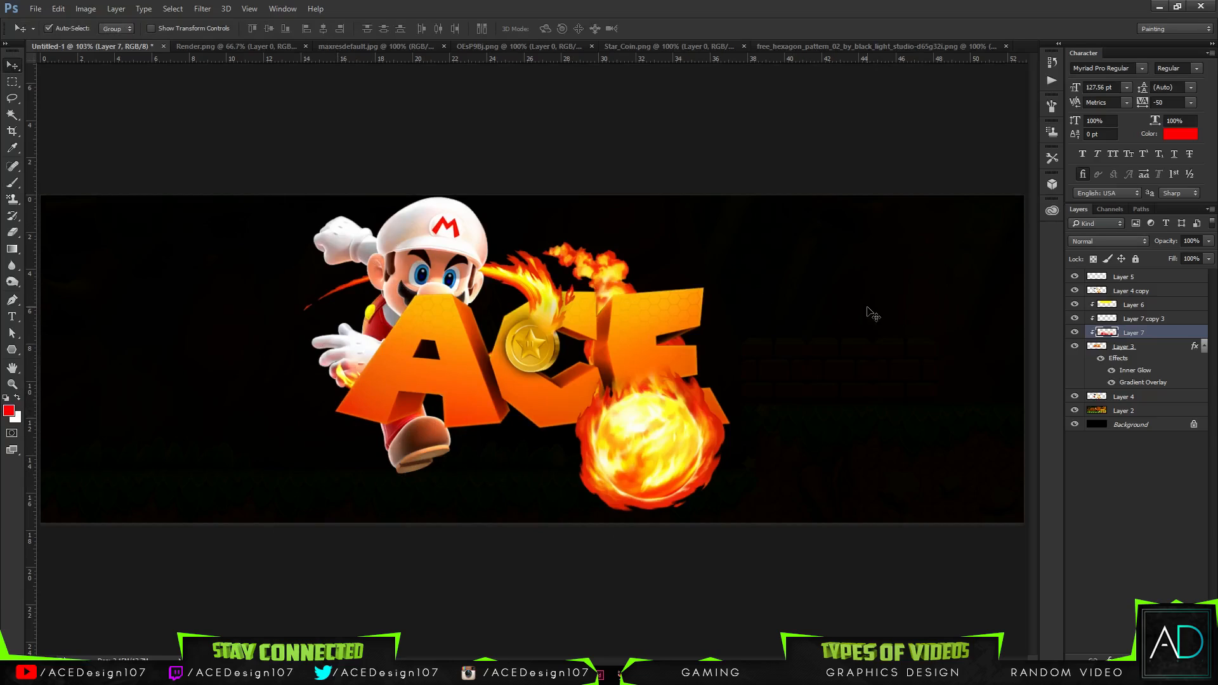
Step: Collapse the ACE text layer's effects list and place a new empty layer directly beneath the text layer
left_click(1148, 349)
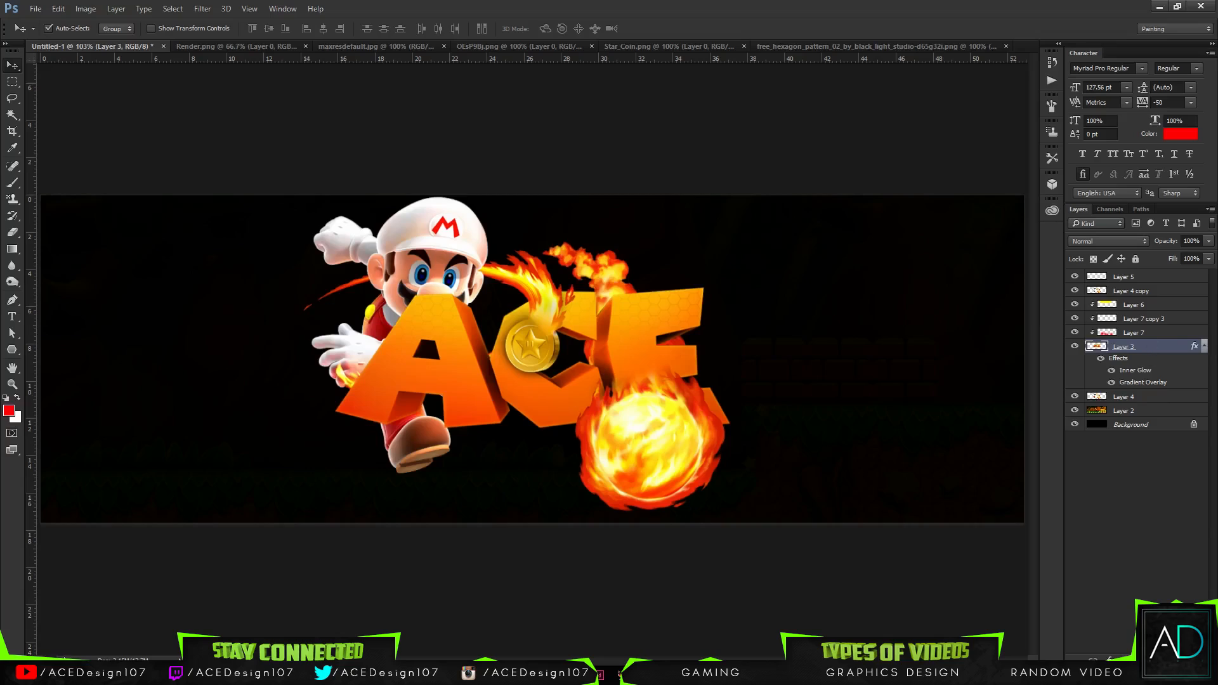
left_click(1204, 347)
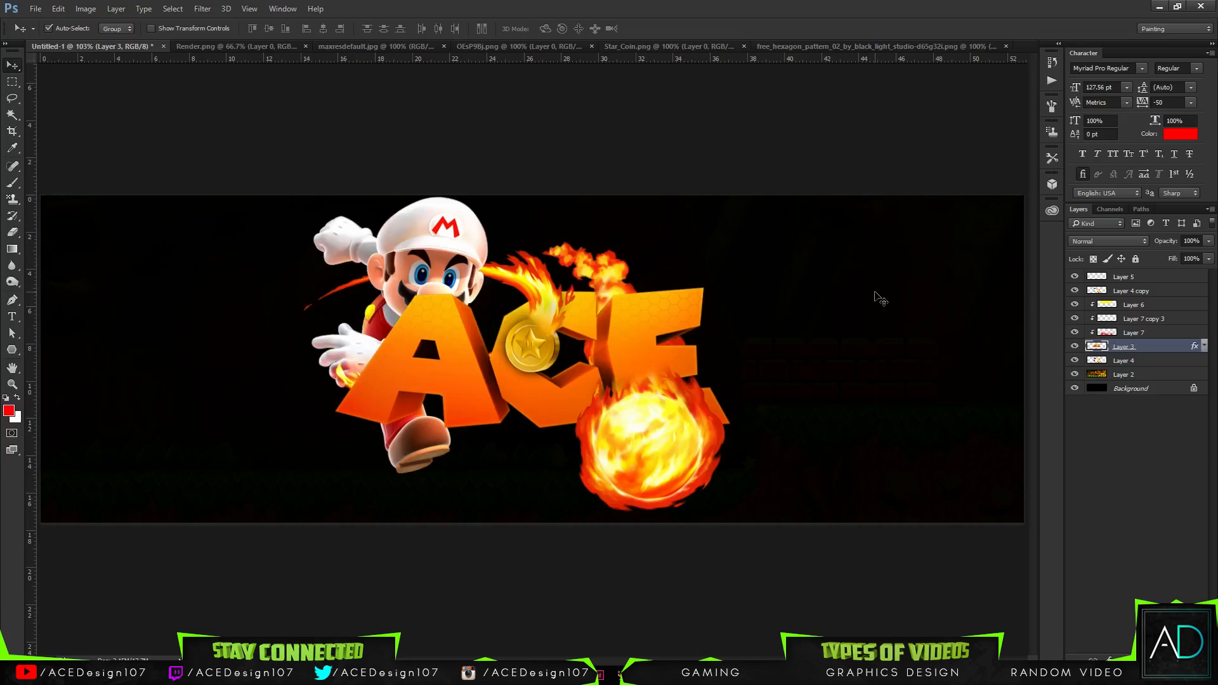
left_click(1143, 291)
left_click(1176, 661)
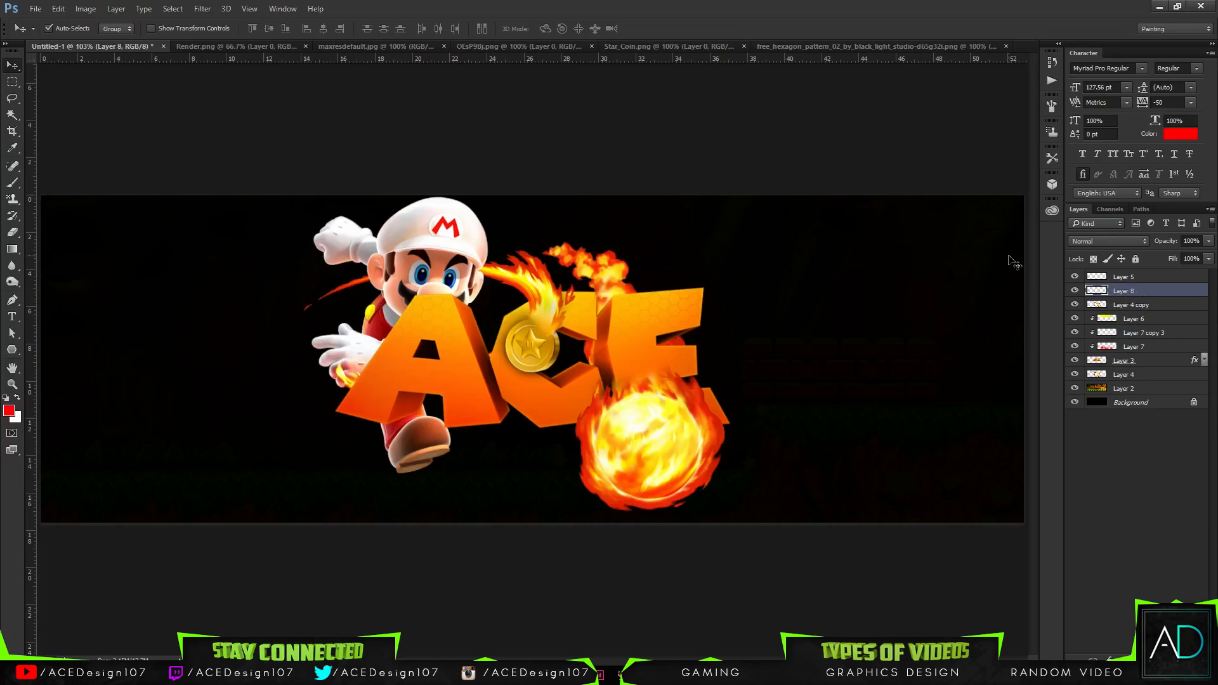
left_click_drag(1165, 292, 1161, 368)
Step: Try a curved Pen path from the top of the E over towards Mario's head, and undo its points
key("p")
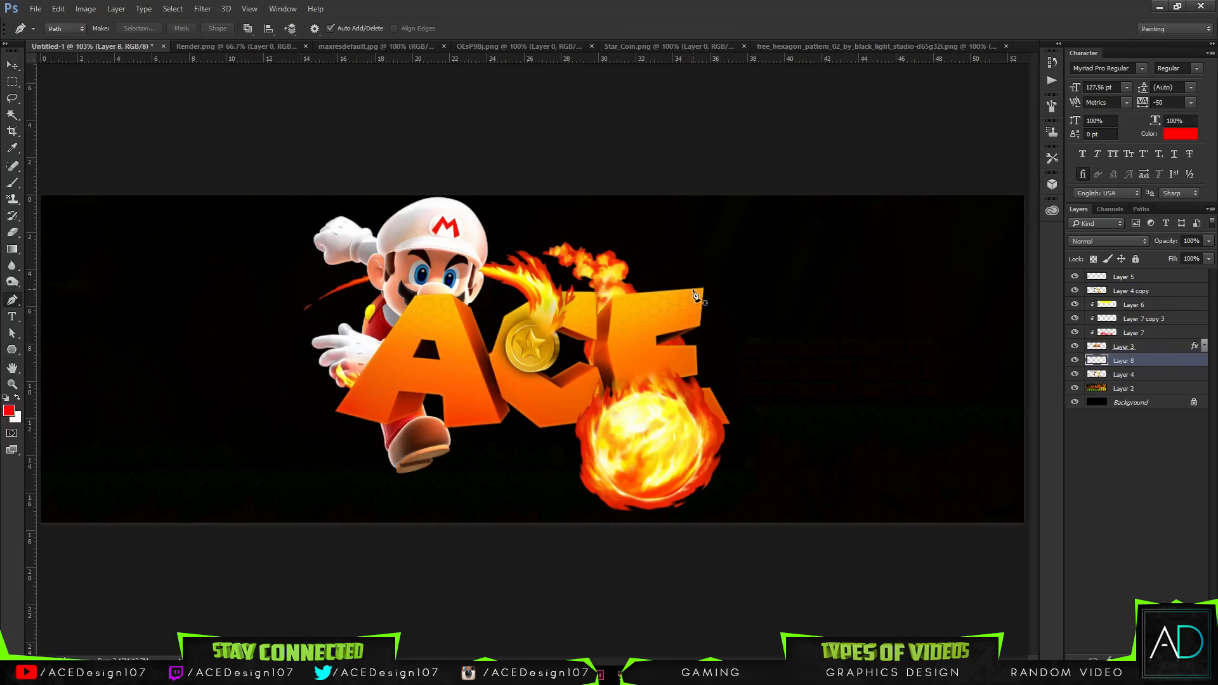
left_click(697, 292)
left_click_drag(622, 216, 568, 203)
left_click(622, 217, "alt")
left_click(511, 215)
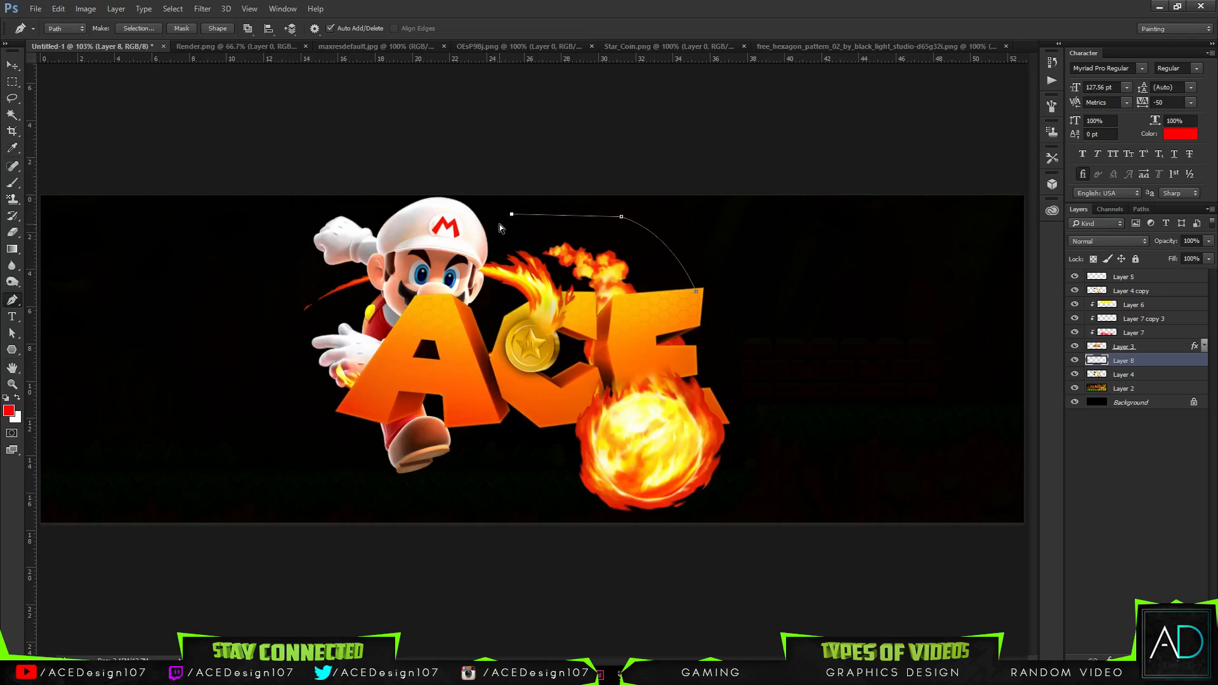
key("ctrl+alt+z")
key("ctrl+alt+z")
key("ctrl+alt+z")
key("ctrl+alt+z")
Step: Draw a red ellipse with a 3.8 pt white outline behind the ACE text using the Ellipse tool
left_click(11, 350)
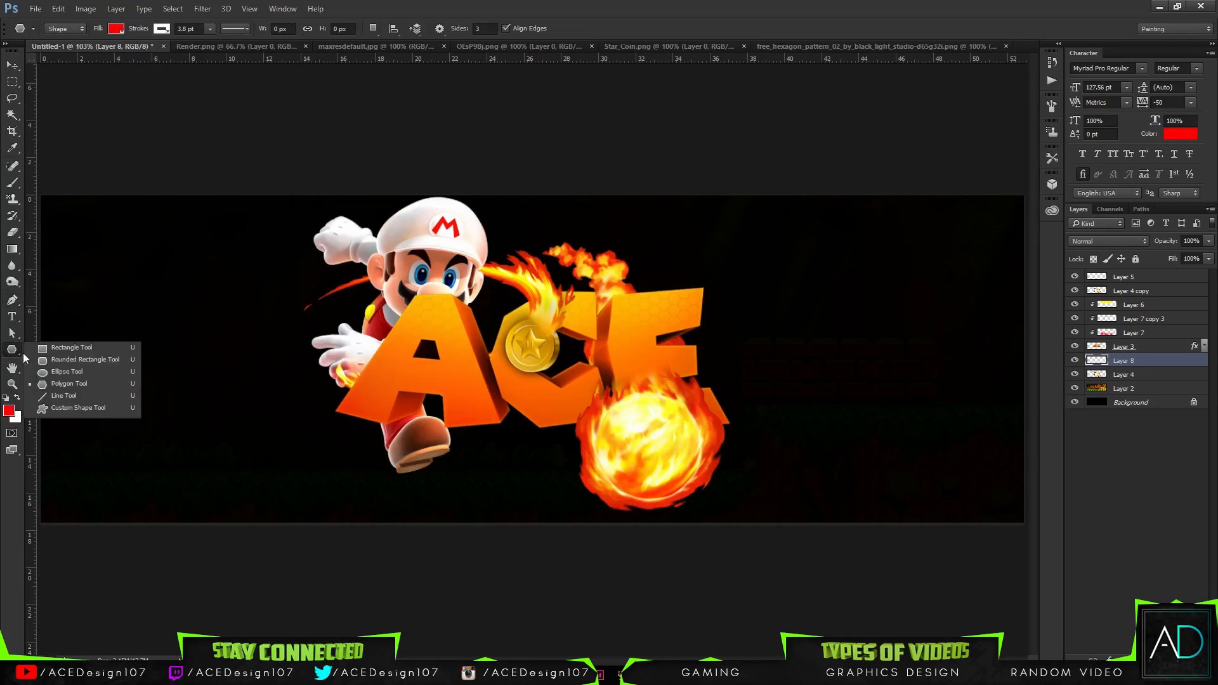
left_click(60, 371)
left_click_drag(335, 412, 572, 197)
Step: Reposition the red ellipse behind Mario and the ACE text and enlarge it to about 555 by 499 px, spanning the banner's height
key("v")
left_click_drag(490, 232, 622, 239)
key("ctrl+t")
left_click_drag(462, 412, 301, 479)
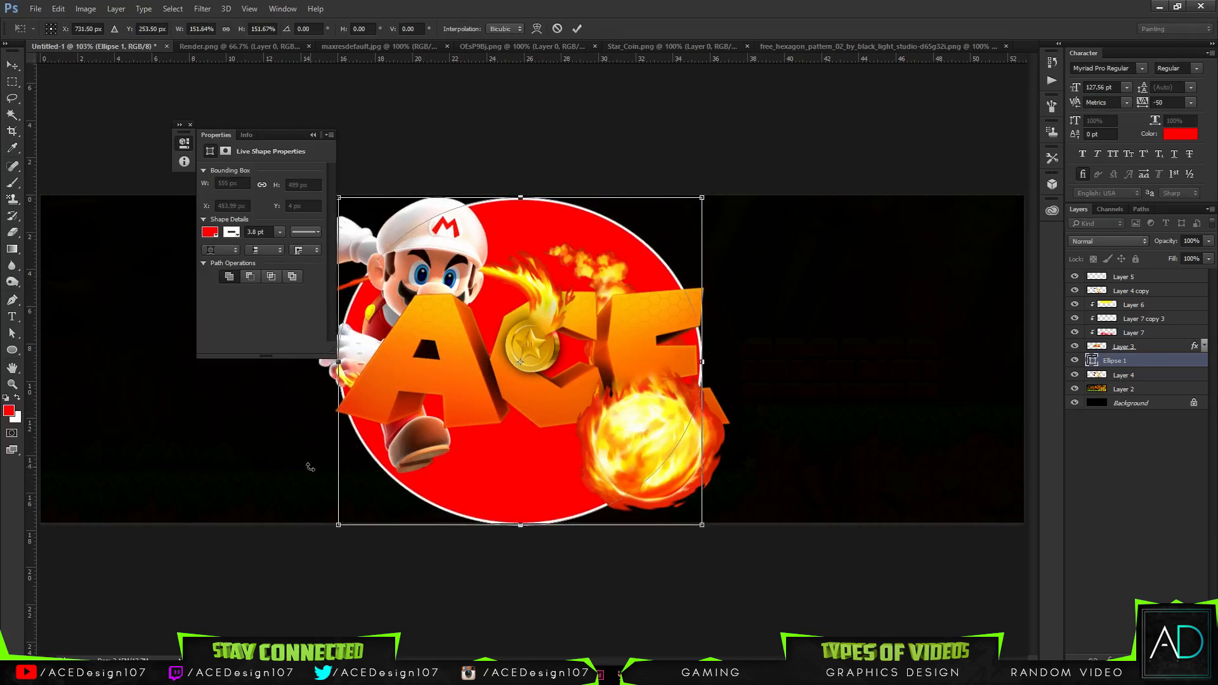
key("Return")
Step: Remove the white outline from the red ellipse and close its shape properties
left_click(232, 231)
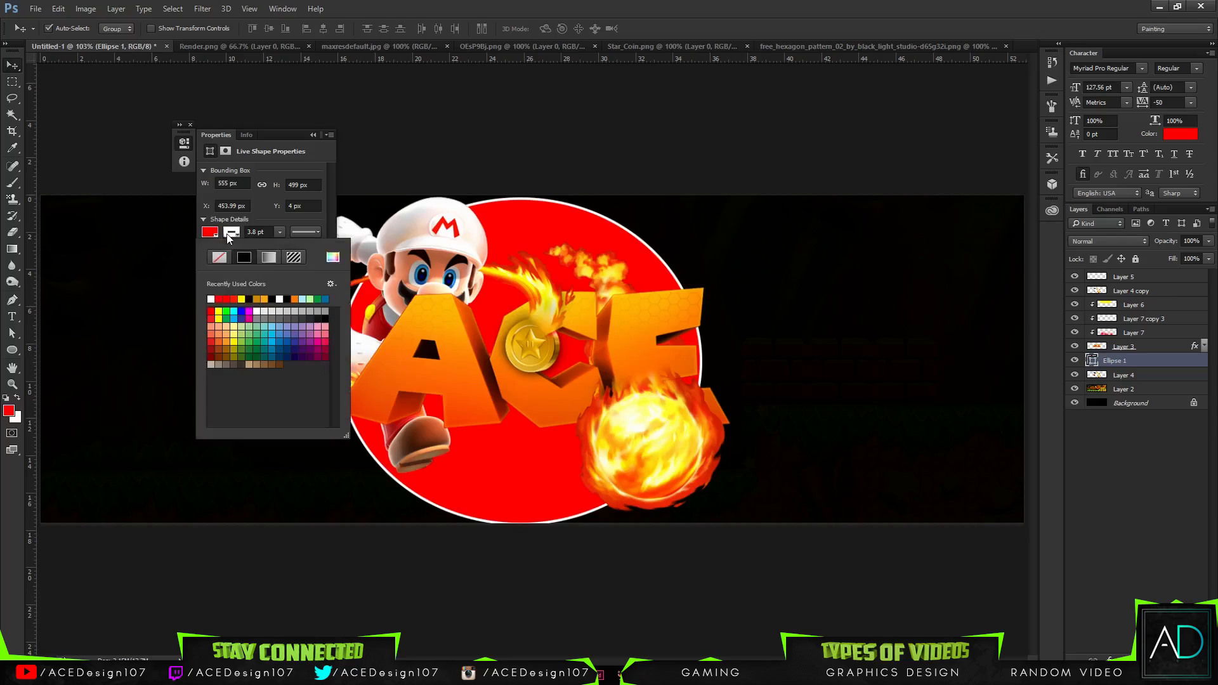
left_click(219, 257)
left_click(313, 135)
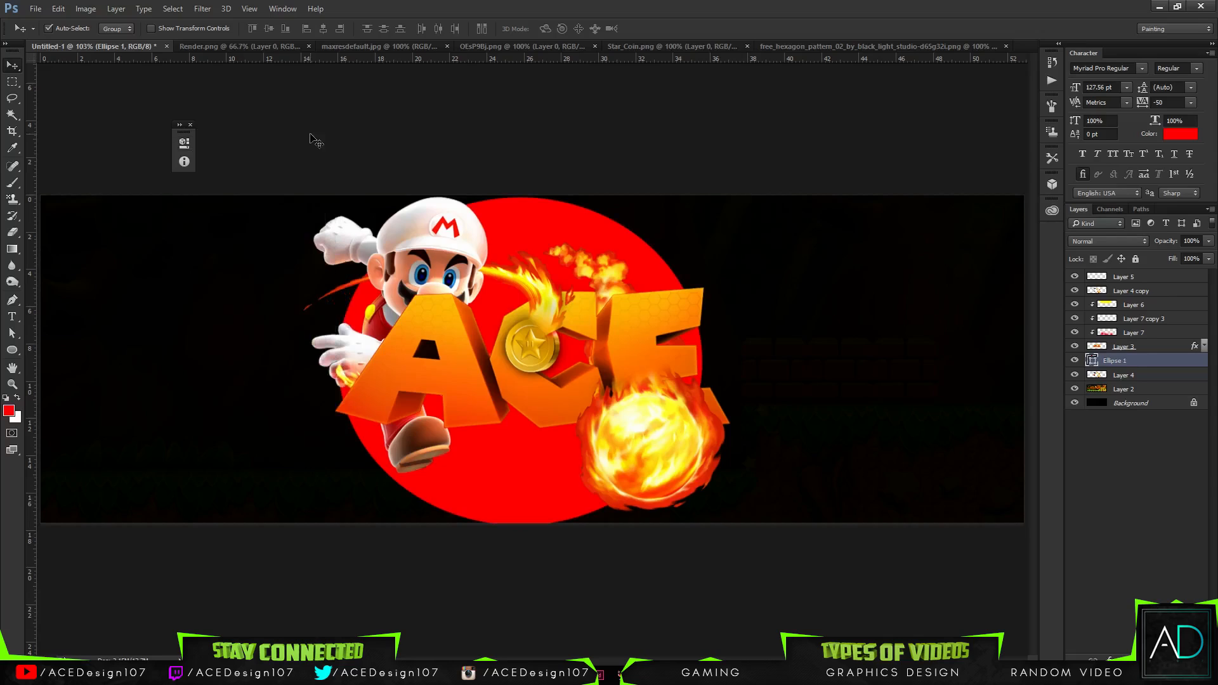
left_click(191, 125)
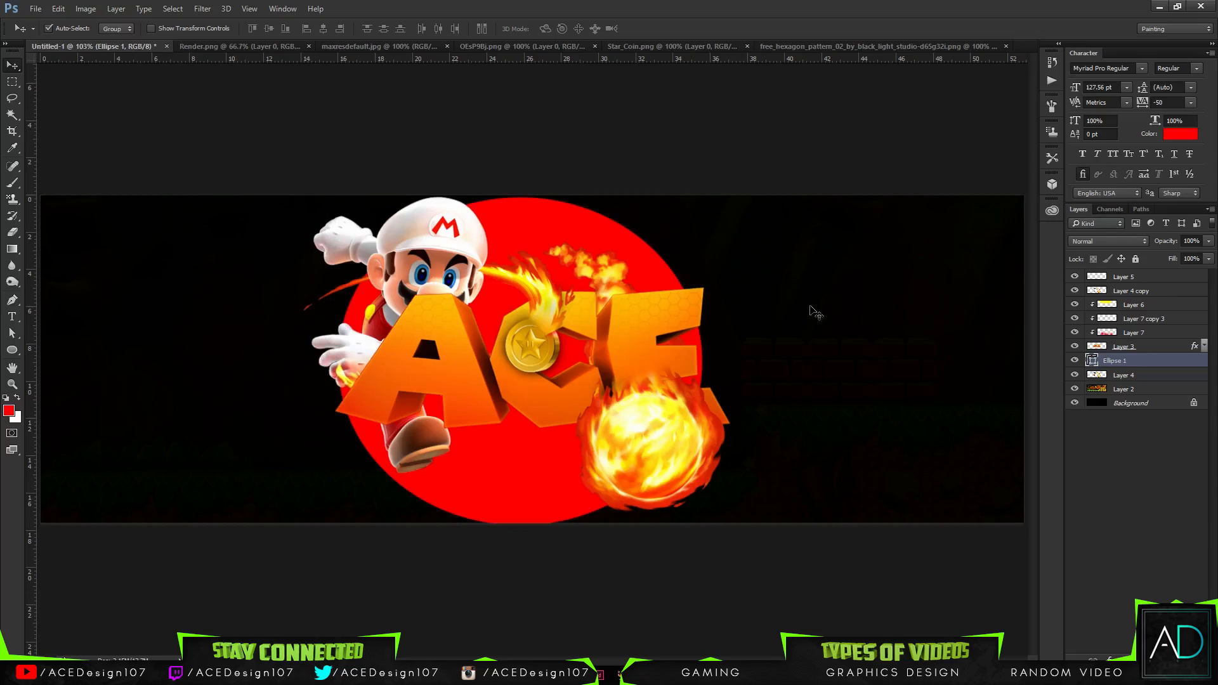
Step: Narrow the red ellipse slightly by pulling in its left edge behind Mario
key("ctrl+t")
left_click_drag(338, 362, 348, 362)
key("Return")
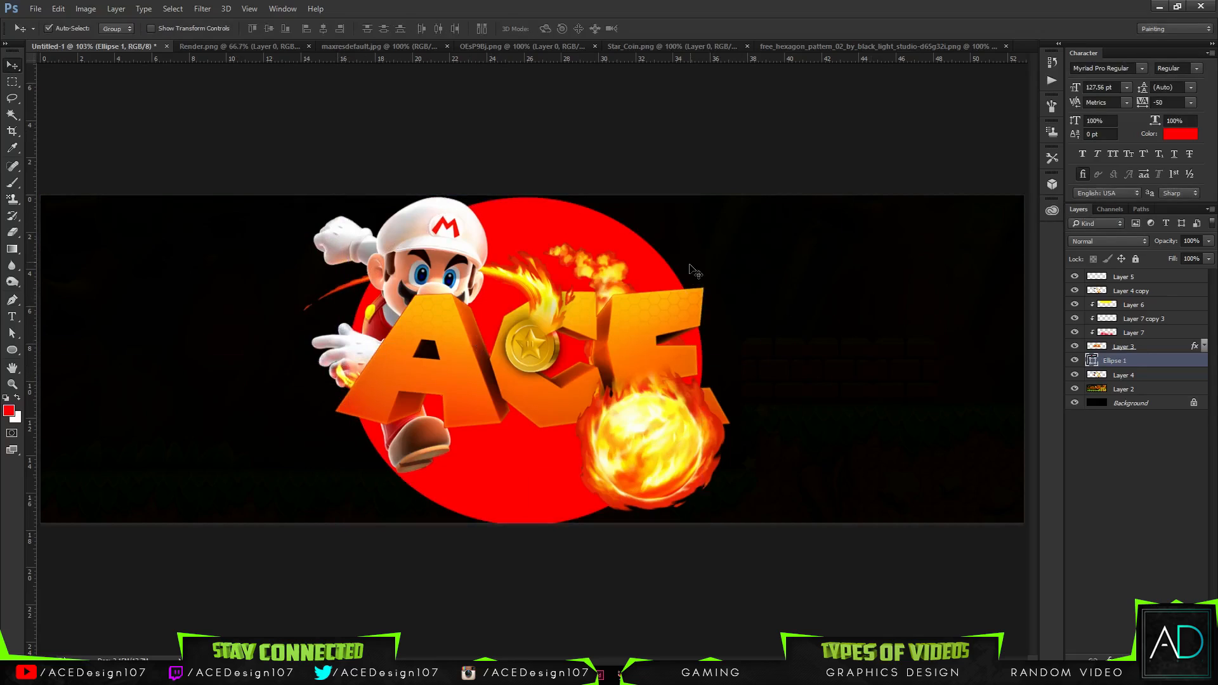
key("ctrl+t")
key("Return")
Step: Duplicate the red ellipse layer and scale the copy down slightly inside the original
key("ctrl+j")
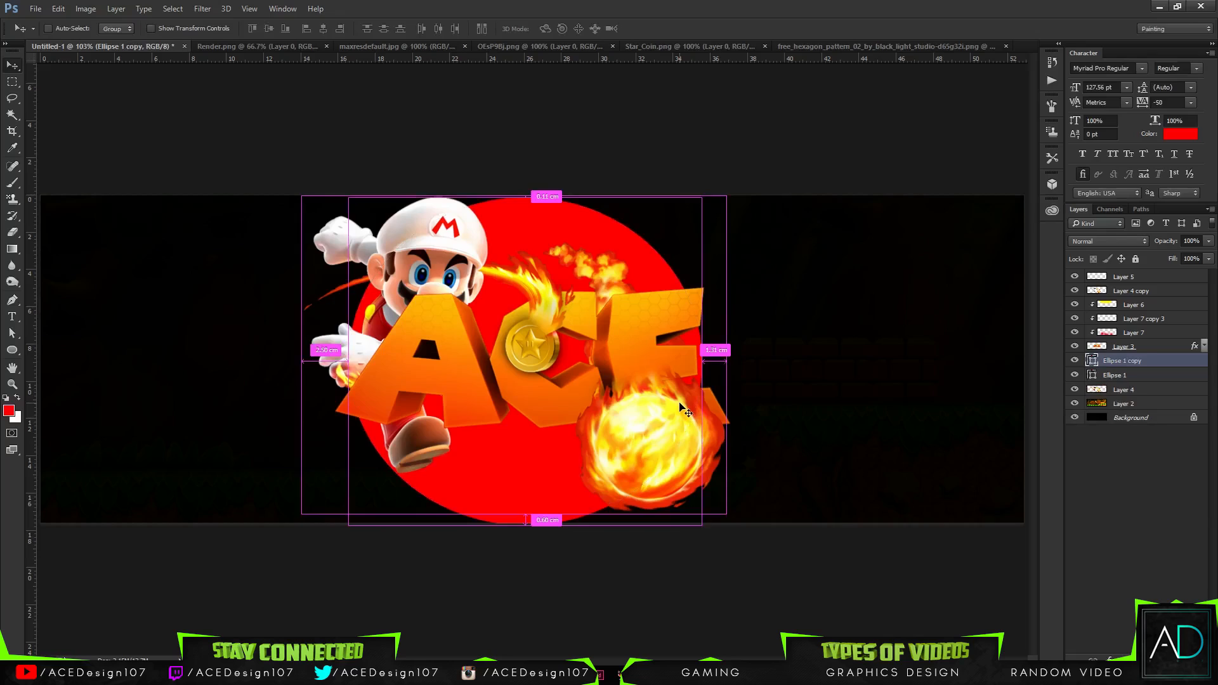
key("ctrl+t")
left_click_drag(702, 526, 692, 476)
key("Return")
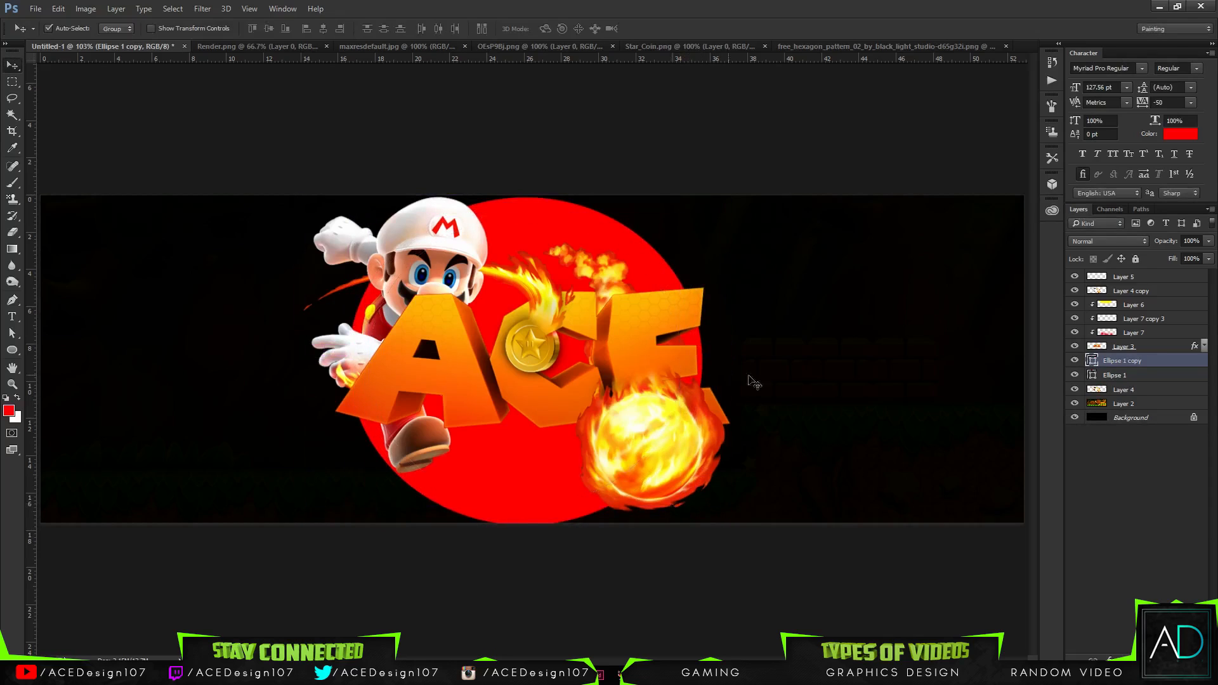
Step: Fill the smaller circle on Ellipse 1 copy with white
key("u")
left_click(116, 28)
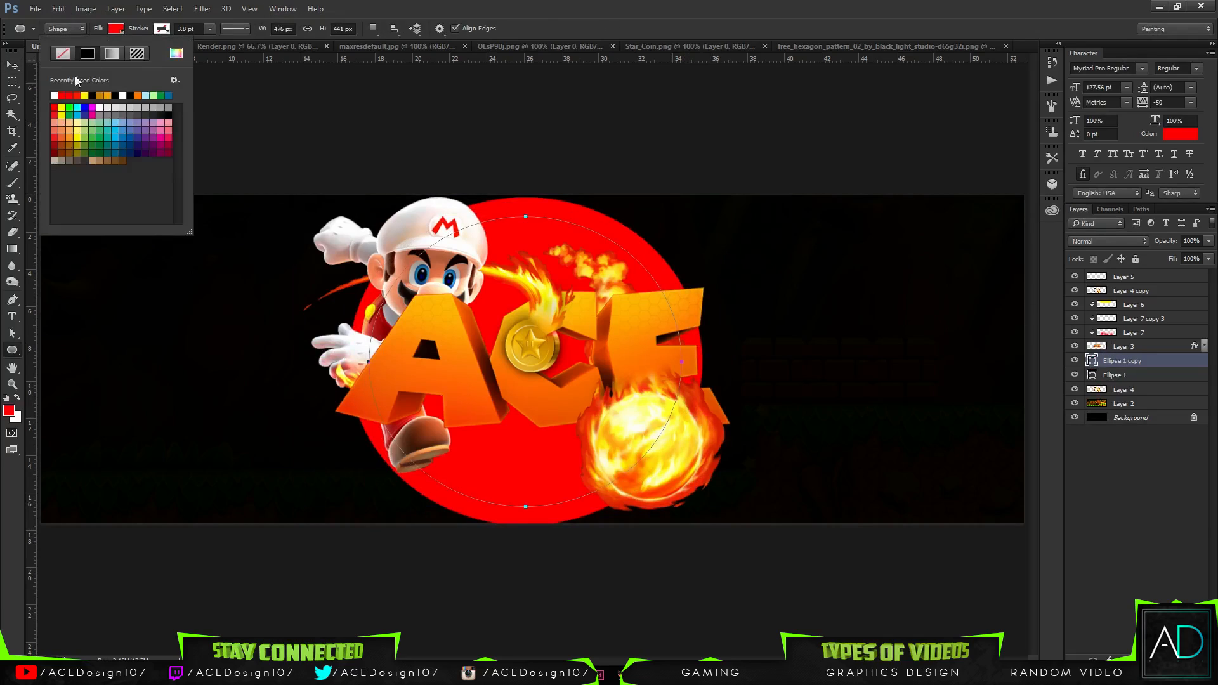
left_click(55, 95)
key("Return")
key("v")
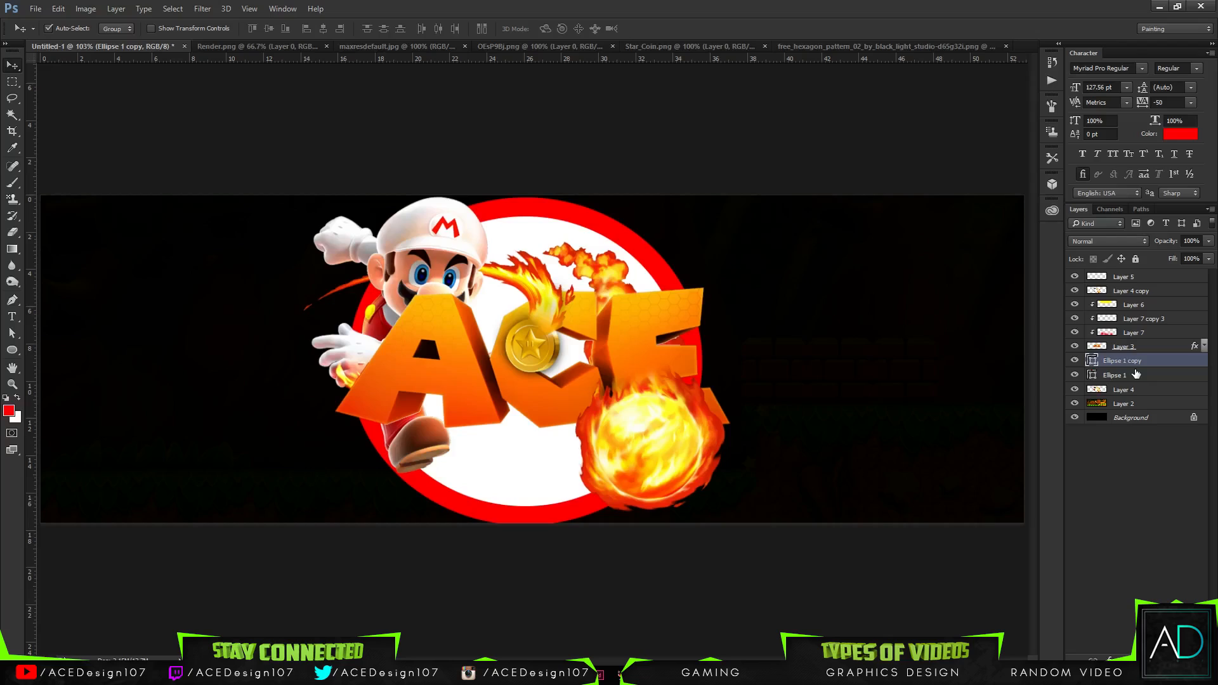
left_click(1150, 376, "shift")
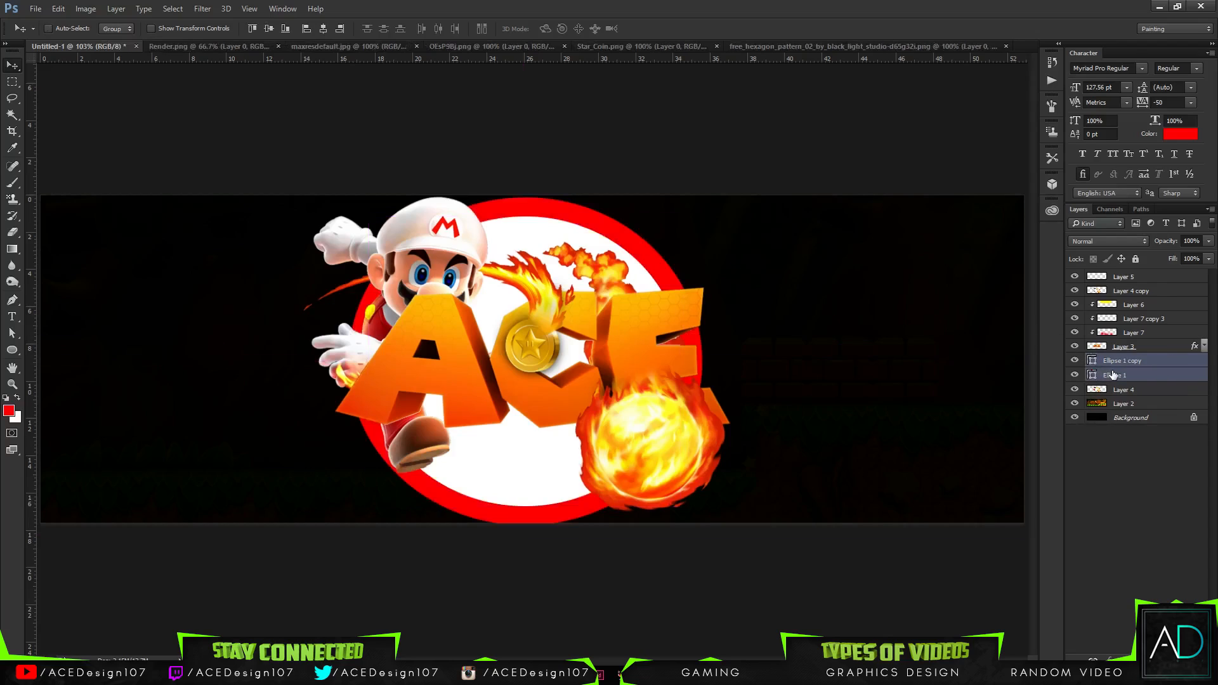
key("w")
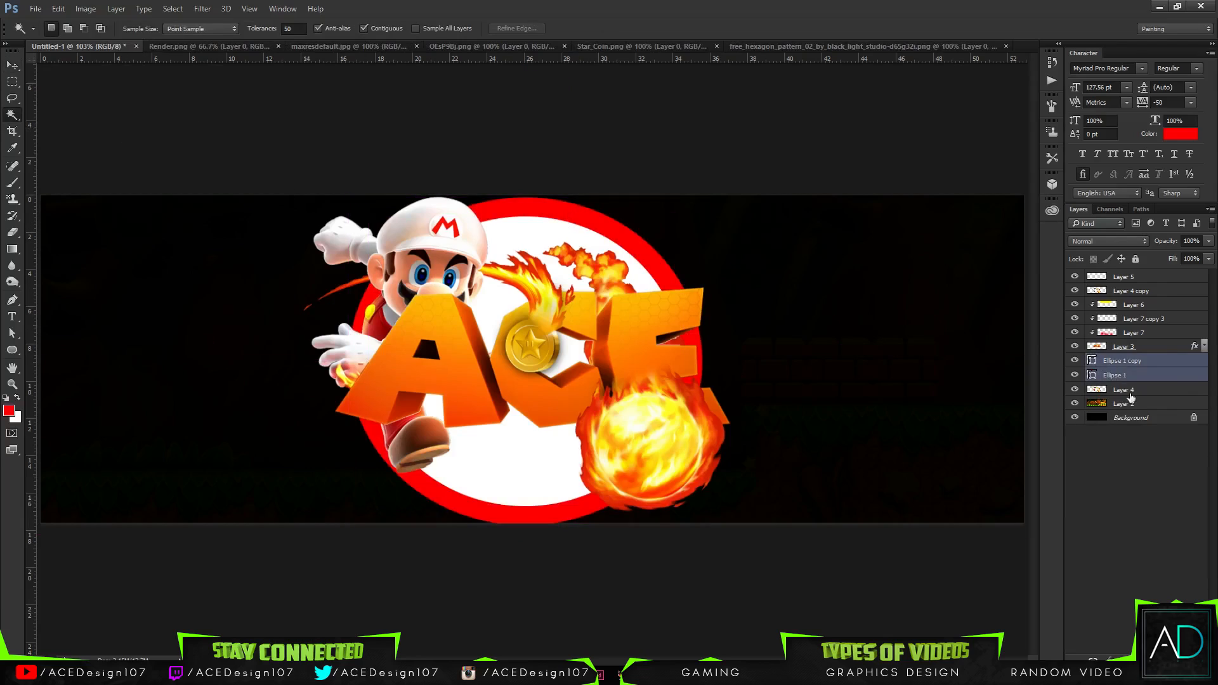
Step: Set the smaller circle on Ellipse 1 copy to no fill with a white stroke
left_click(1125, 362)
key("u")
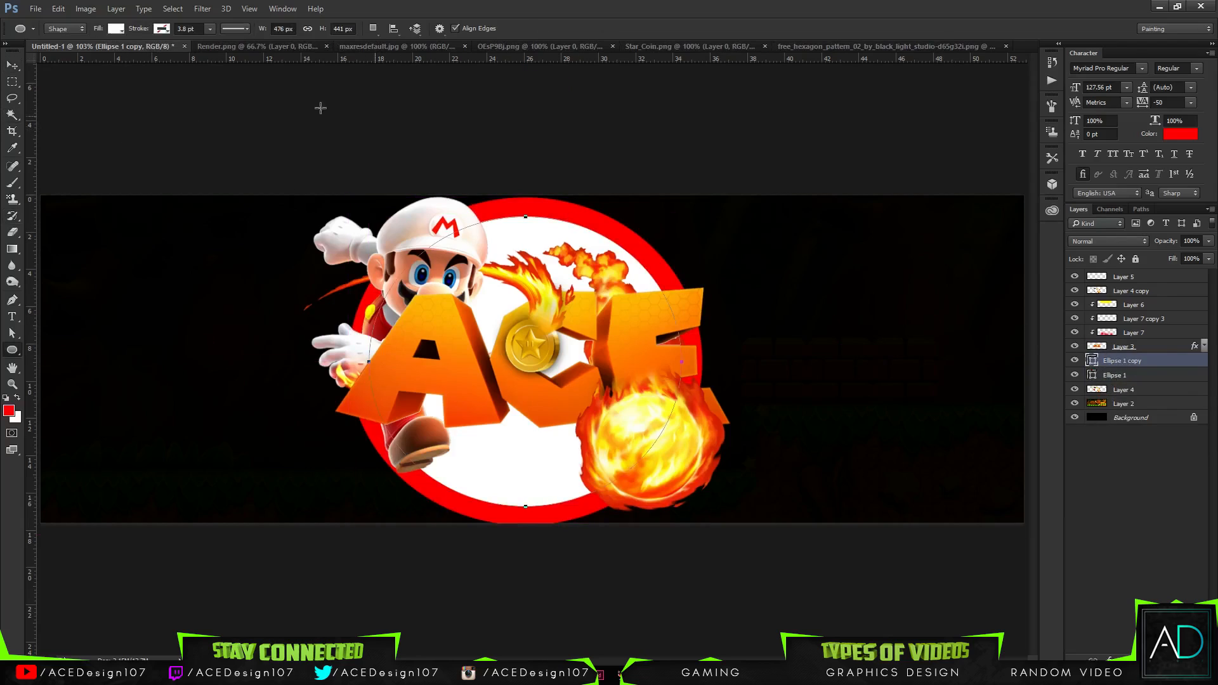
left_click(116, 29)
left_click(63, 53)
left_click(159, 29)
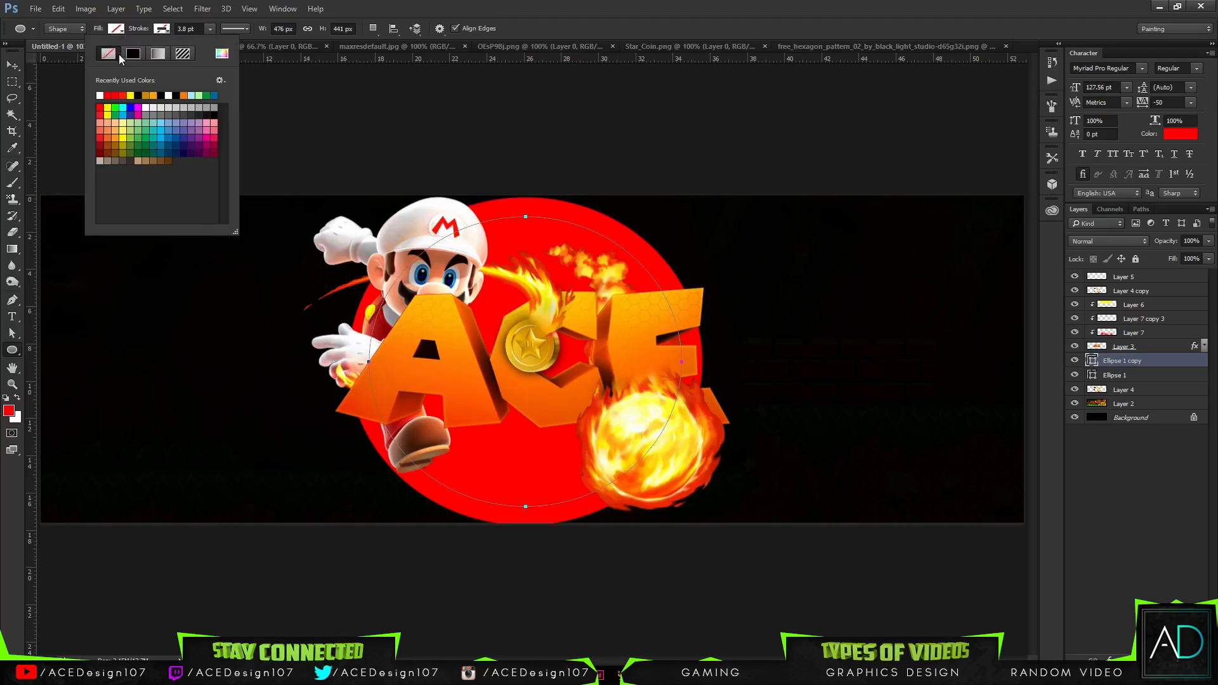
left_click(100, 95)
key("Return")
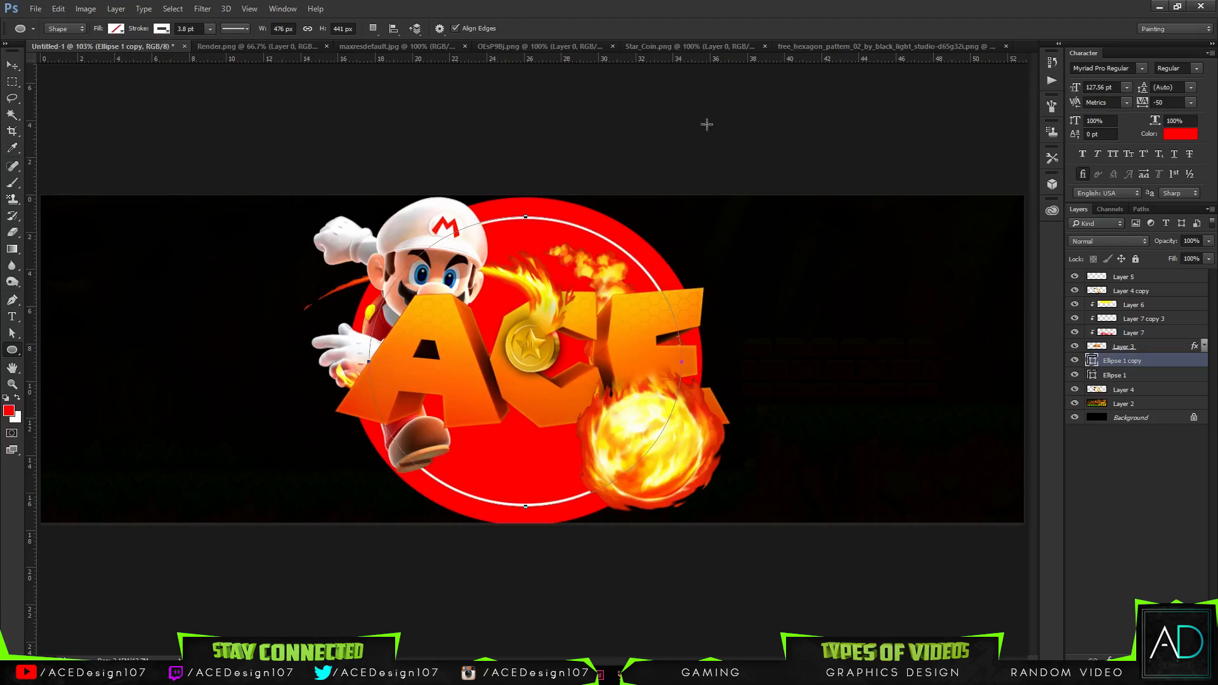
Step: Set the larger circle on Ellipse 1 to no fill with a white stroke
left_click(1139, 377)
left_click(116, 29)
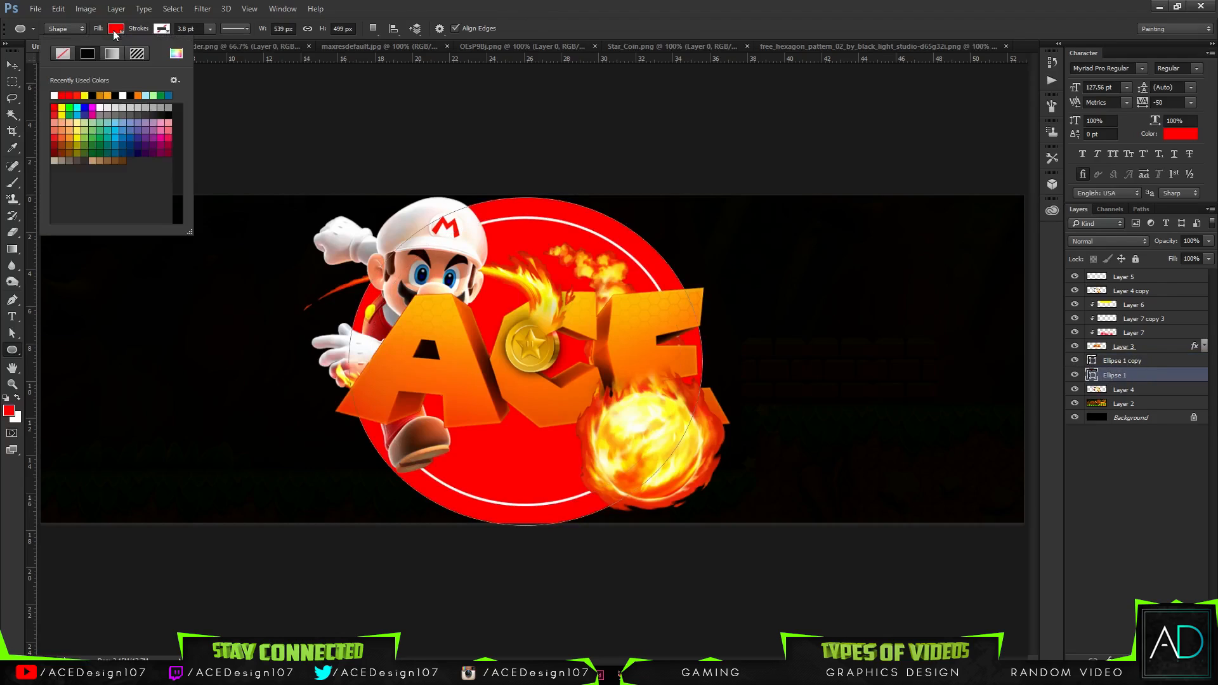
left_click(63, 53)
left_click(161, 28)
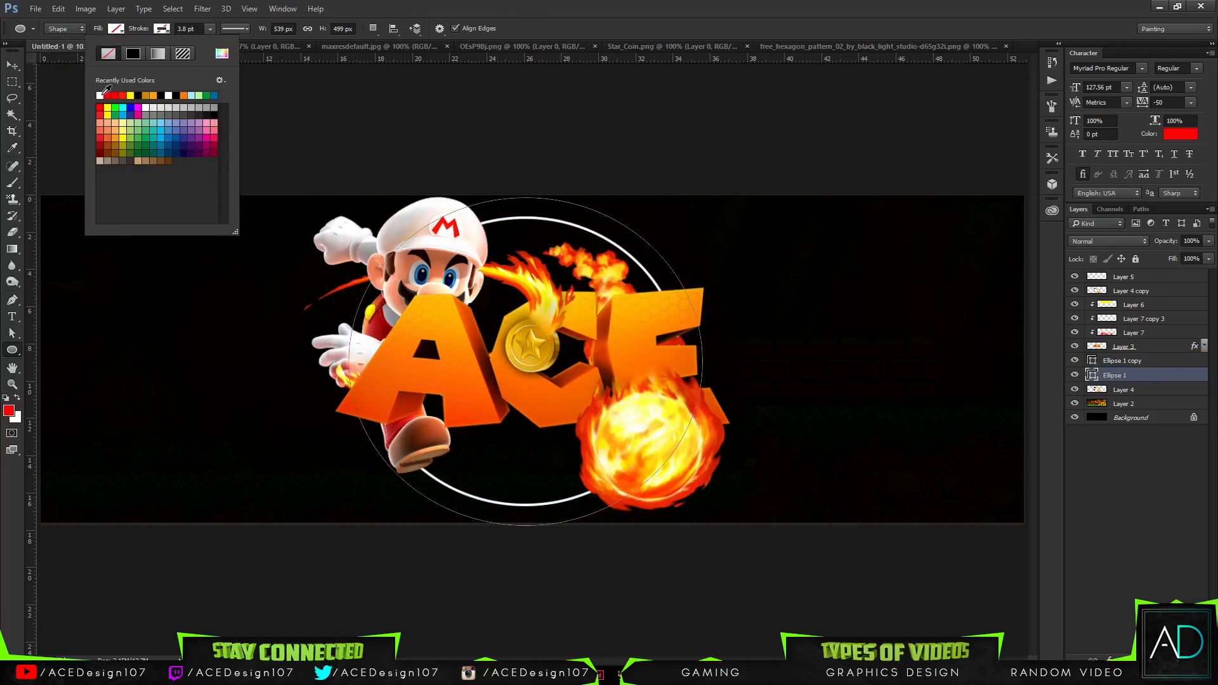
left_click(102, 93)
key("Return")
key("v")
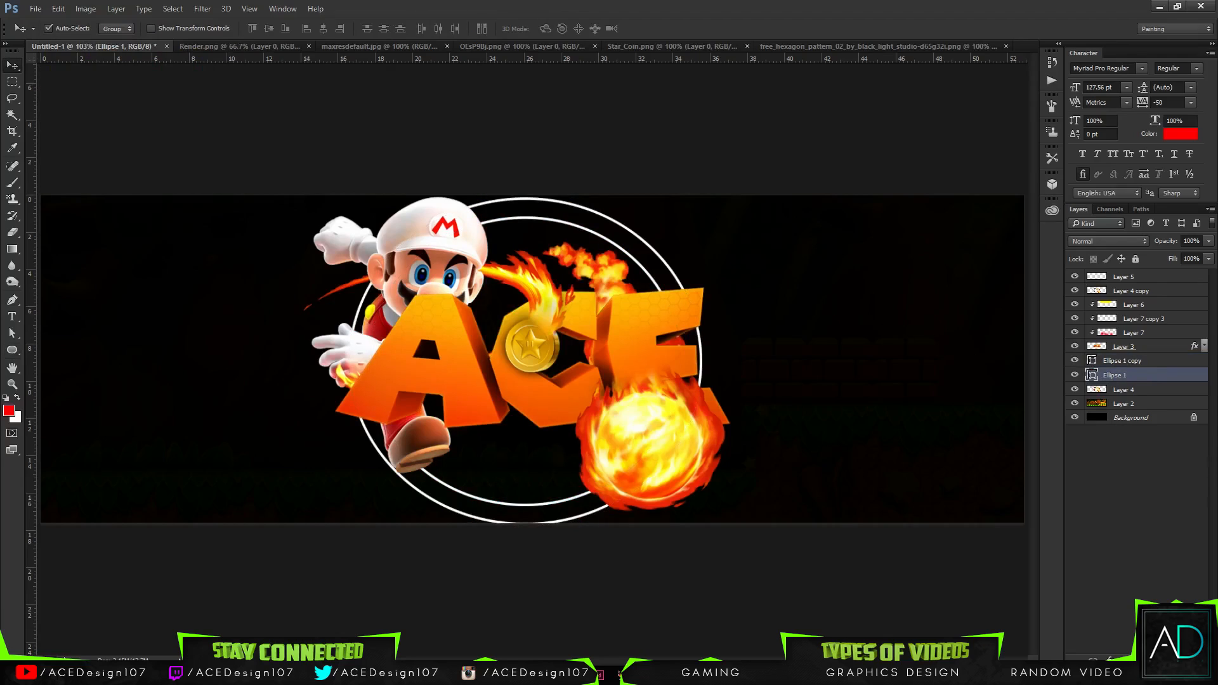
Step: Add a new blank layer between the two ellipse layers
key("ctrl+shift+alt+n")
key("w")
left_click_drag(1144, 393, 1148, 367)
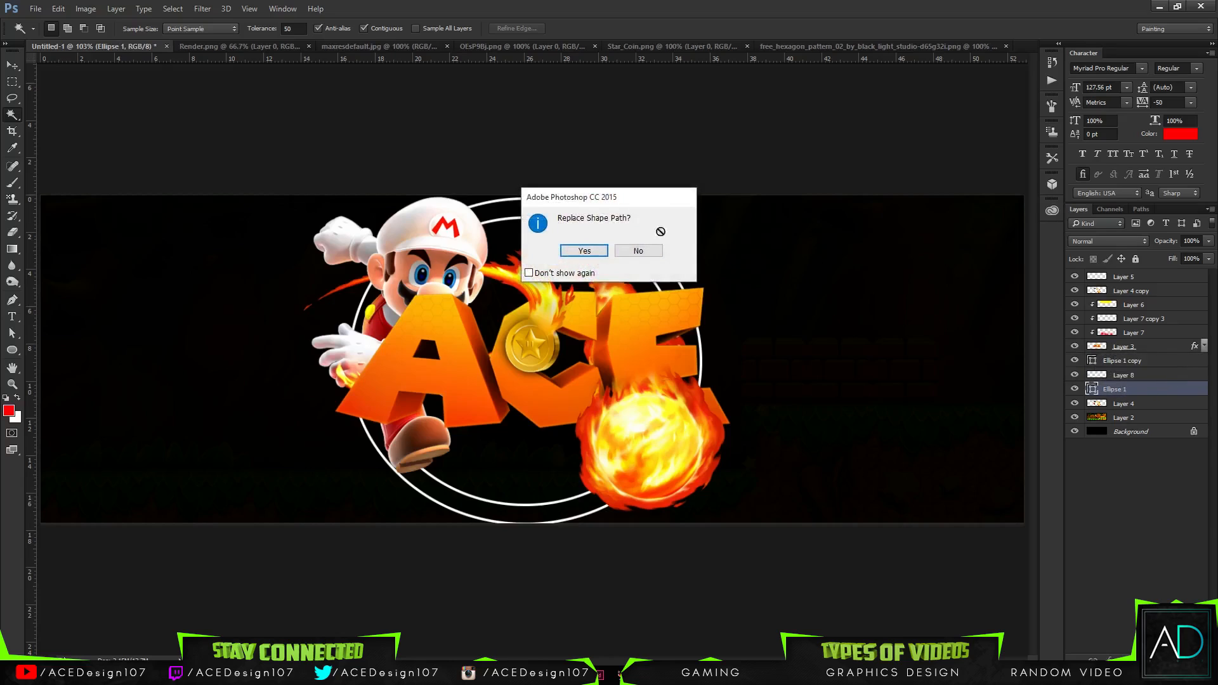
key("Escape")
Step: Rasterize Ellipse 1 and Ellipse 1 copy and merge the two outlines into one layer beneath the blank Layer 8
right_click(1142, 389)
left_click(999, 258)
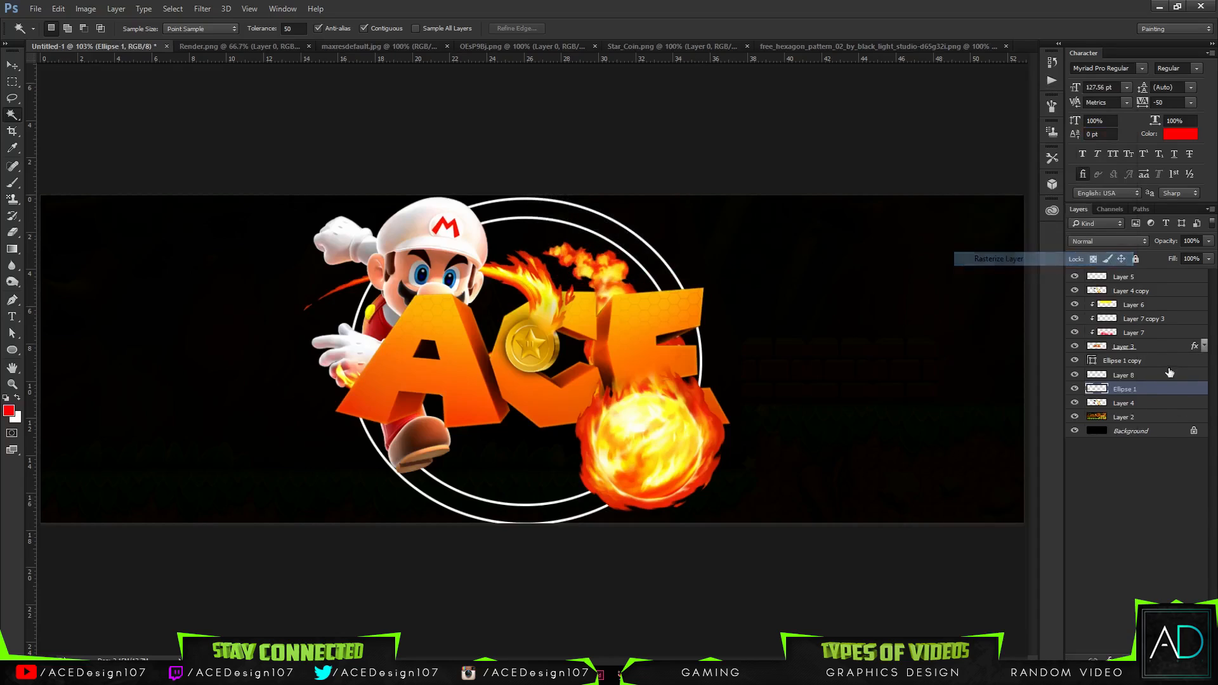
right_click(1136, 362)
right_click(1146, 363)
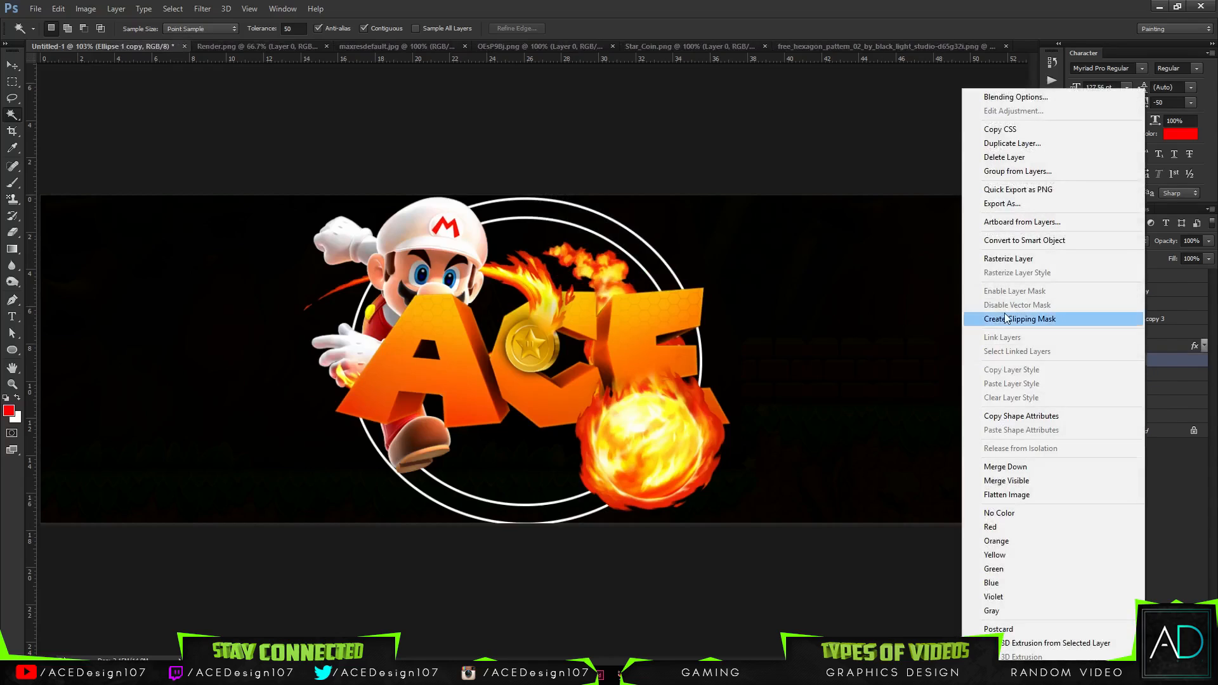
left_click(1009, 258)
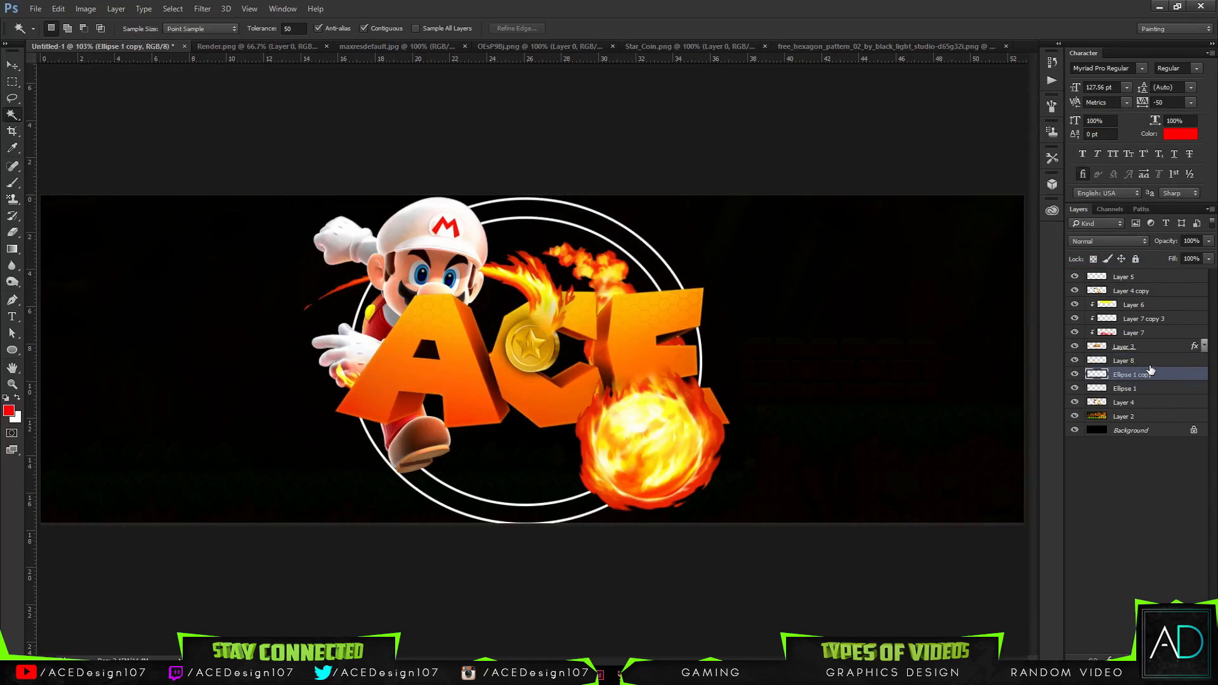
left_click(1143, 390, "ctrl")
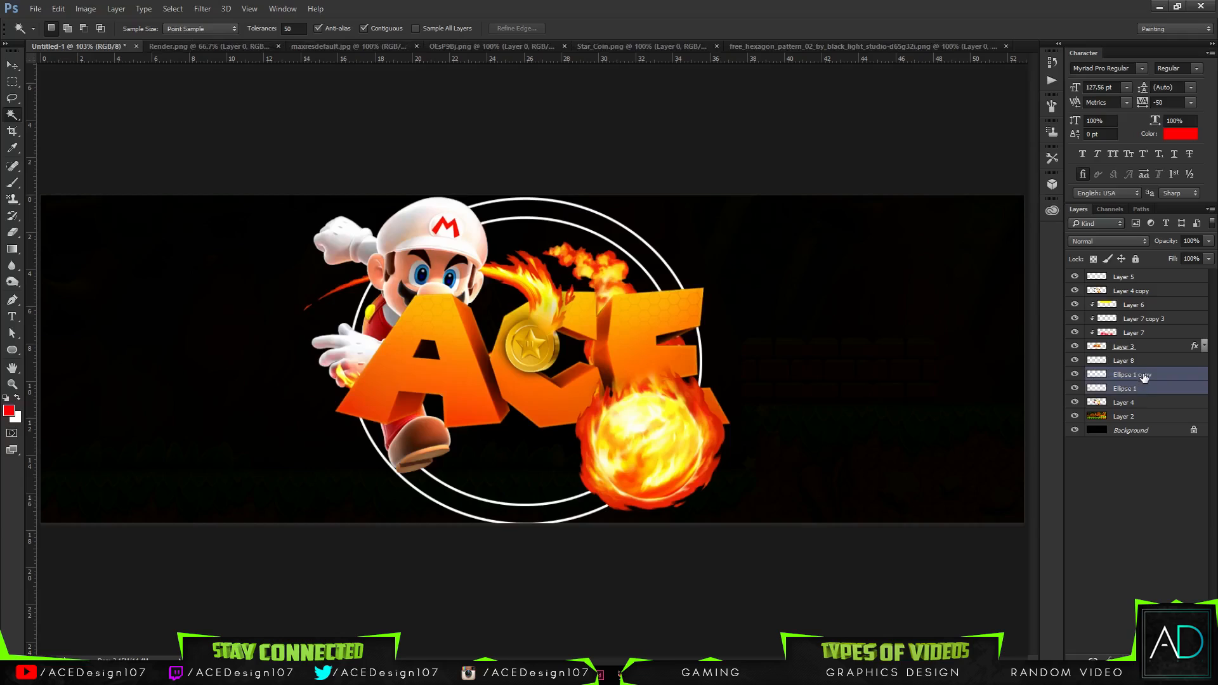
key("ctrl+e")
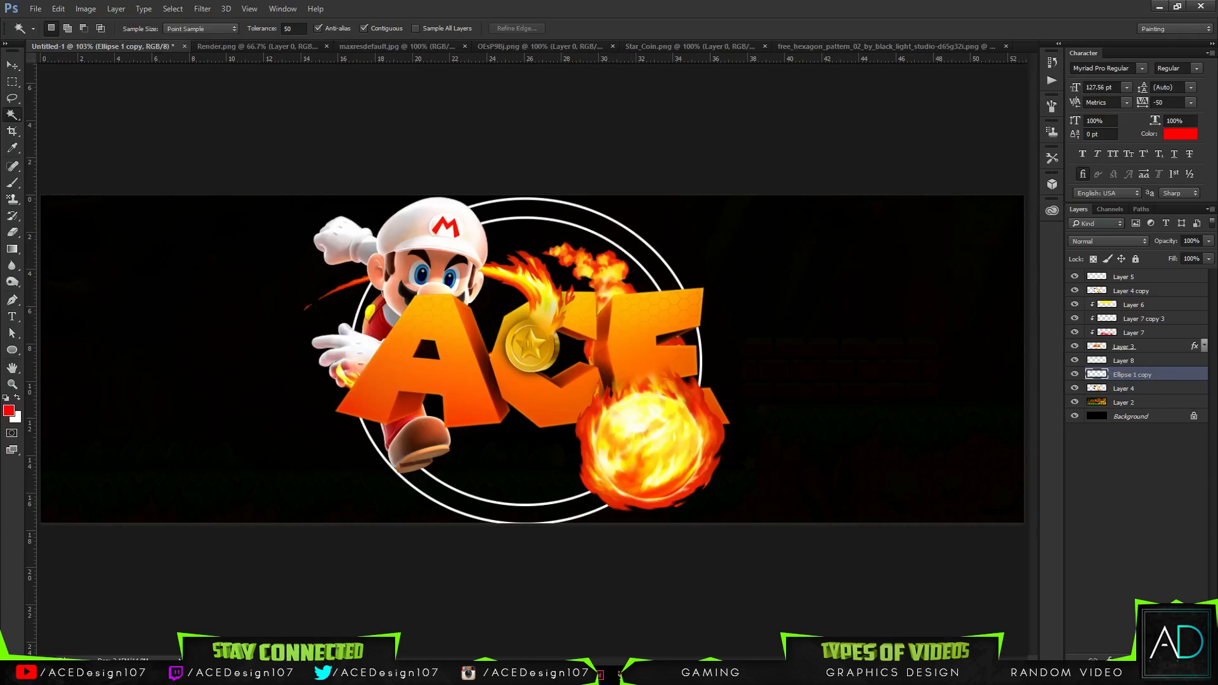
Step: Select the band between the two circle outlines and fill it with white on Layer 8, leaving nothing selected
left_click(567, 211)
left_click(1152, 360)
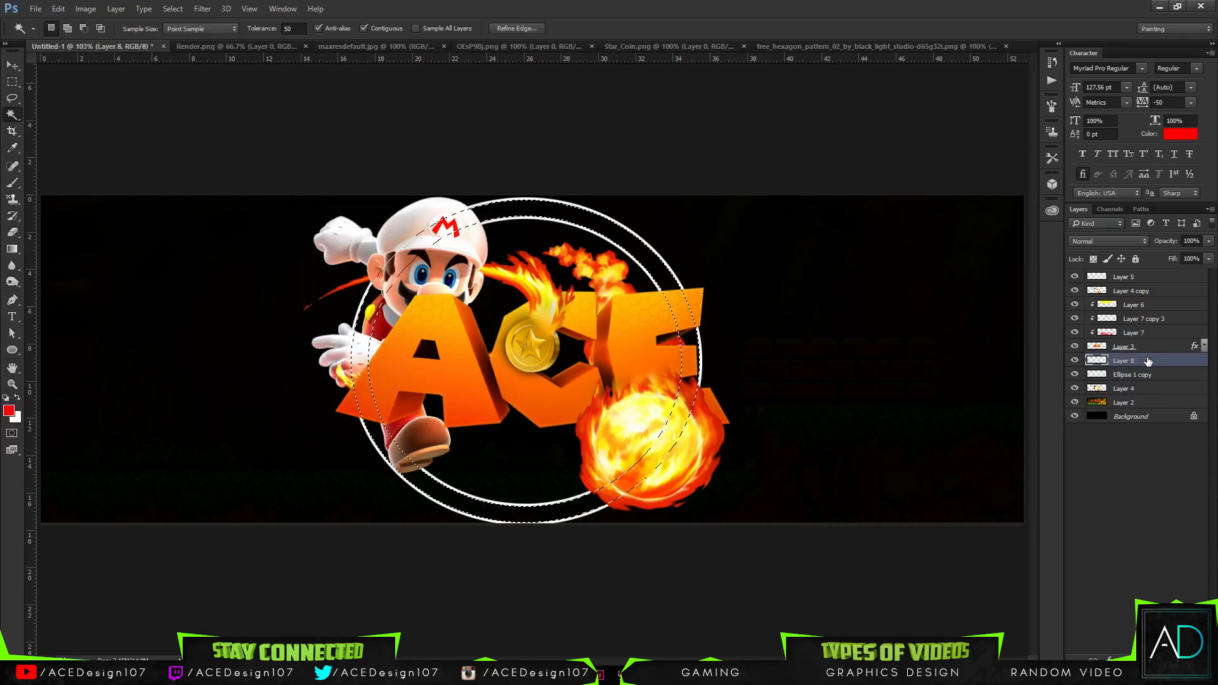
key("g")
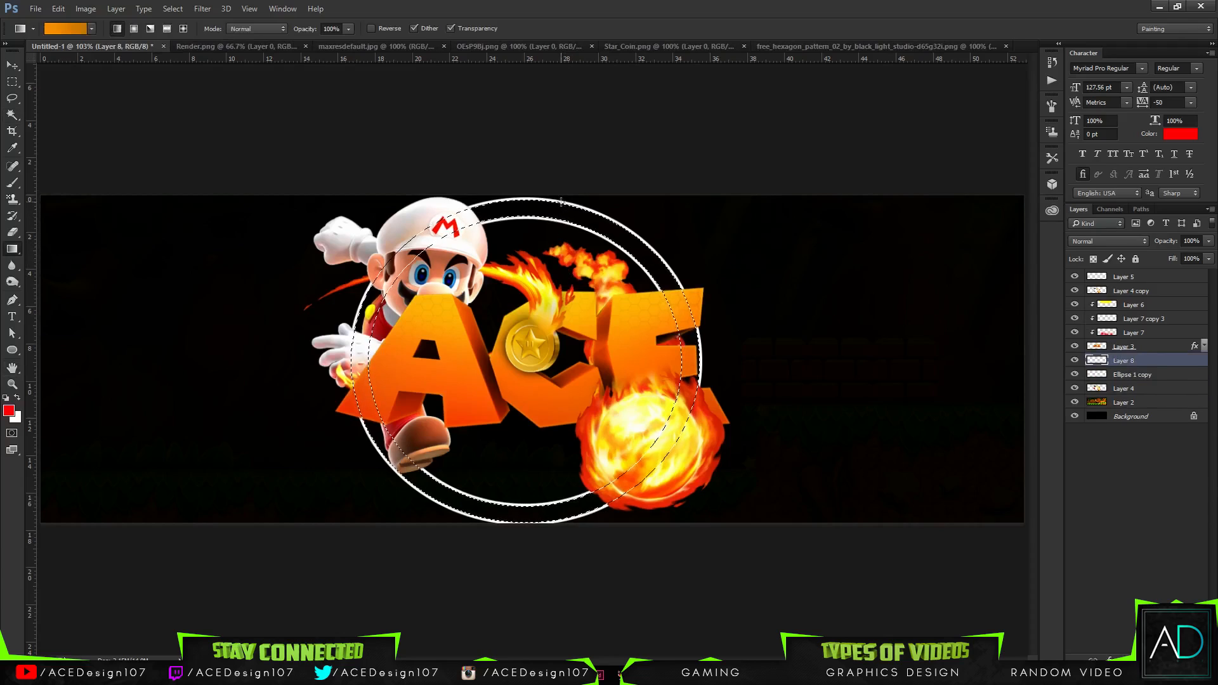
left_click(17, 397)
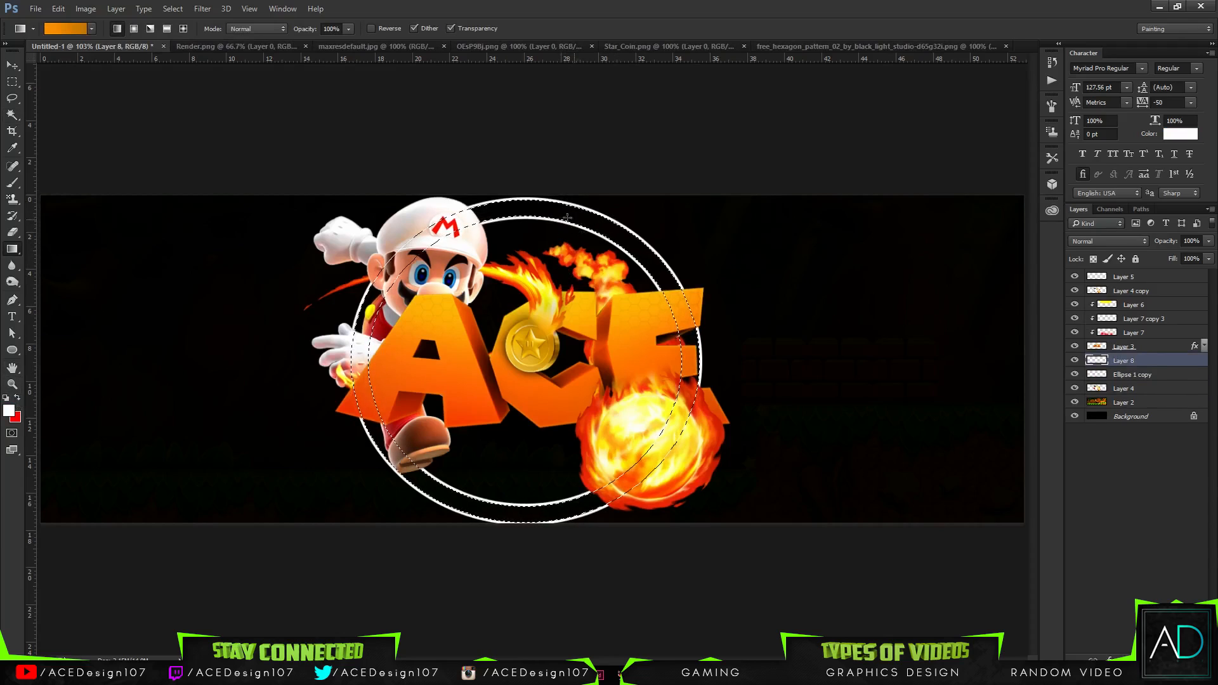
right_click(12, 248)
left_click(64, 260)
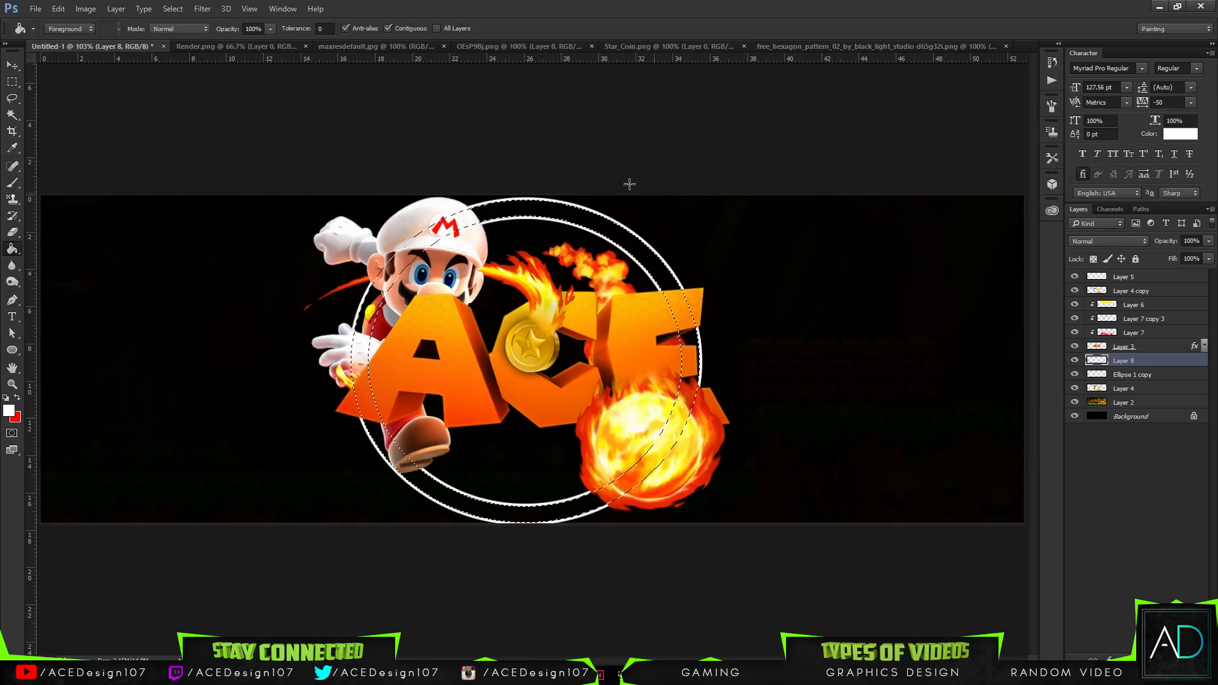
left_click(562, 216)
key("ctrl+d")
Step: Remove the merged circle outline layer, Ellipse 1 copy, keeping only the solid white band
left_click(1122, 378)
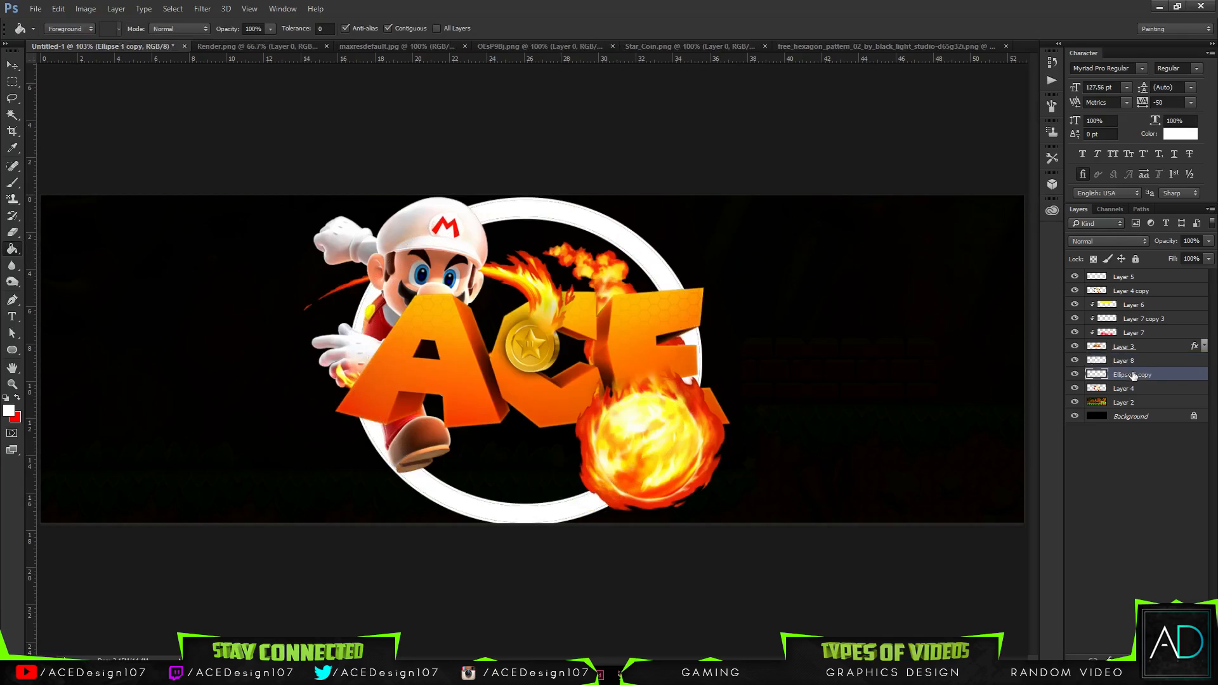
key("ctrl+e")
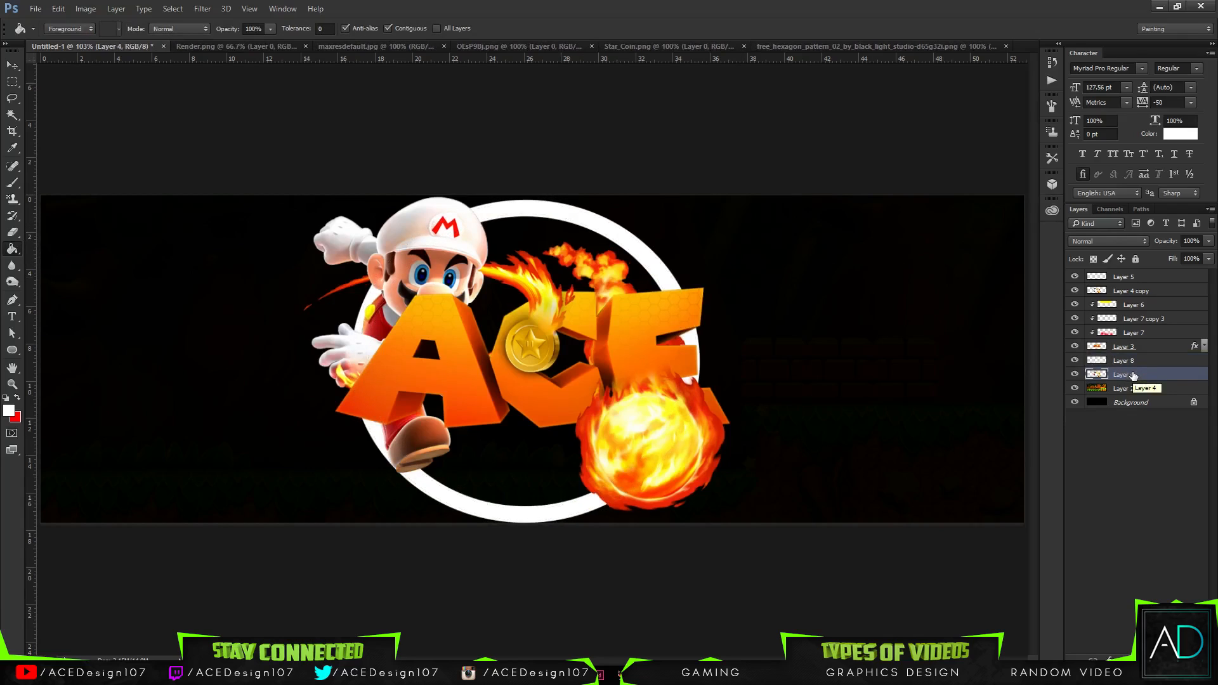
key("ctrl+t")
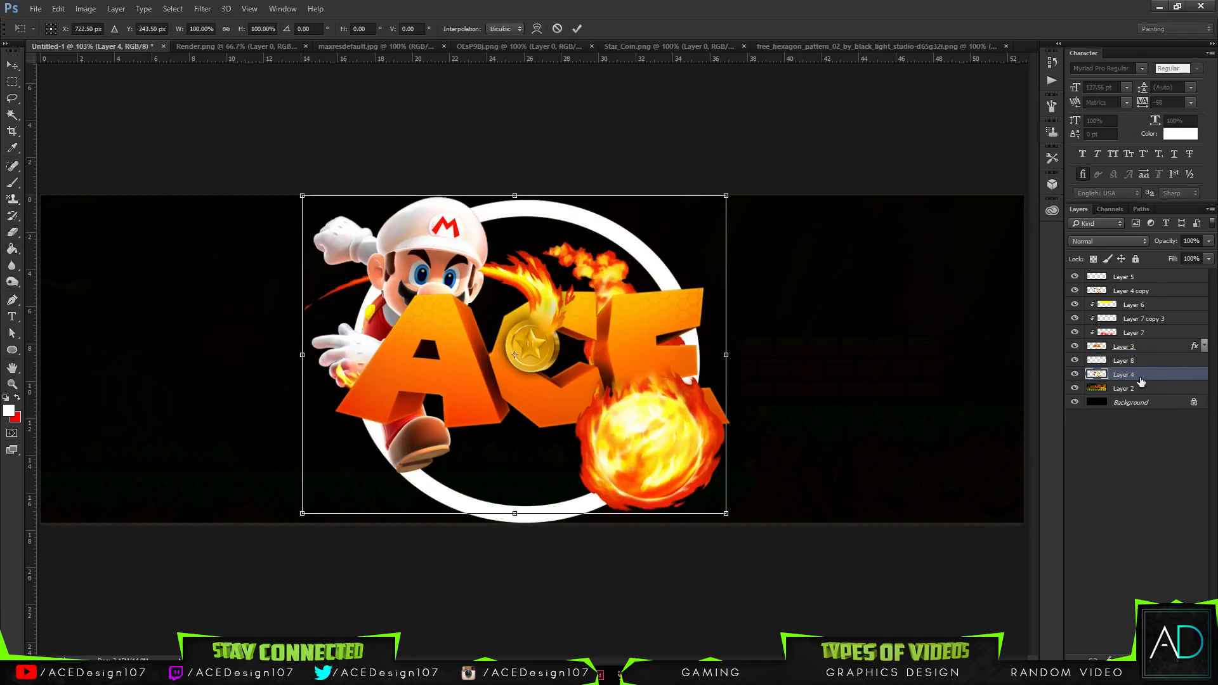
key("Return")
key("g")
Step: Duplicate the white ring on Layer 8, shrink the copy slightly inside the original, and merge both into one thicker ring
left_click(1148, 362)
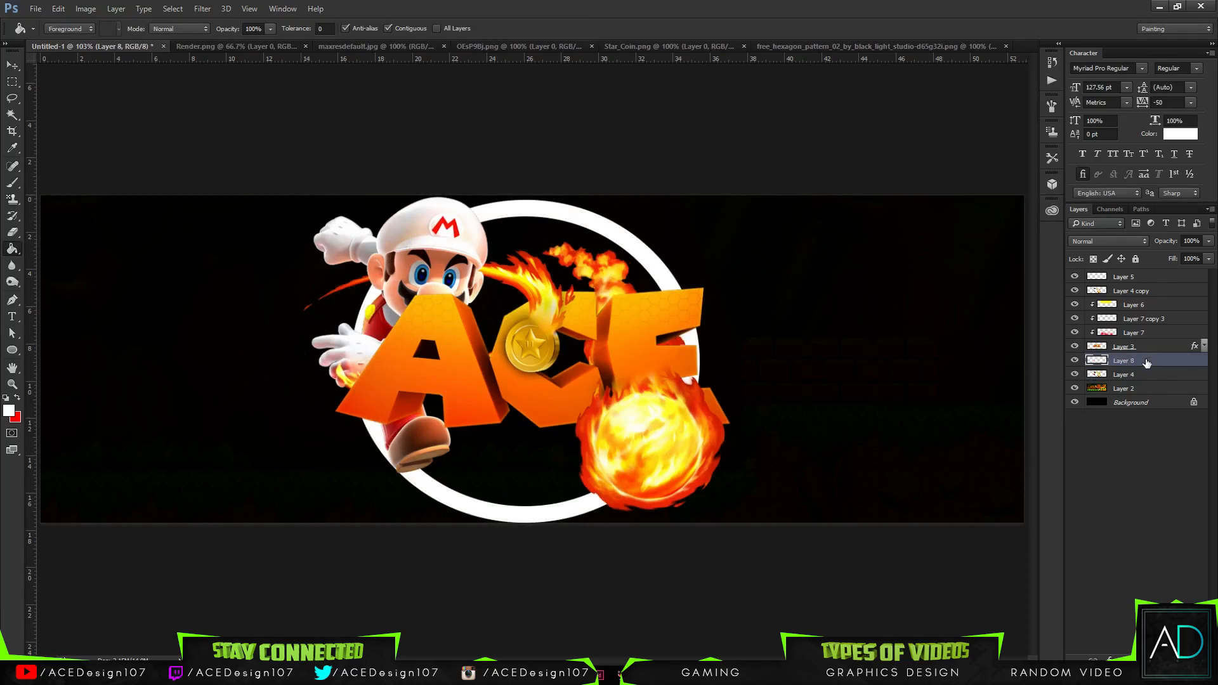
key("ctrl+j")
key("ctrl+t")
left_click_drag(706, 205, 691, 219)
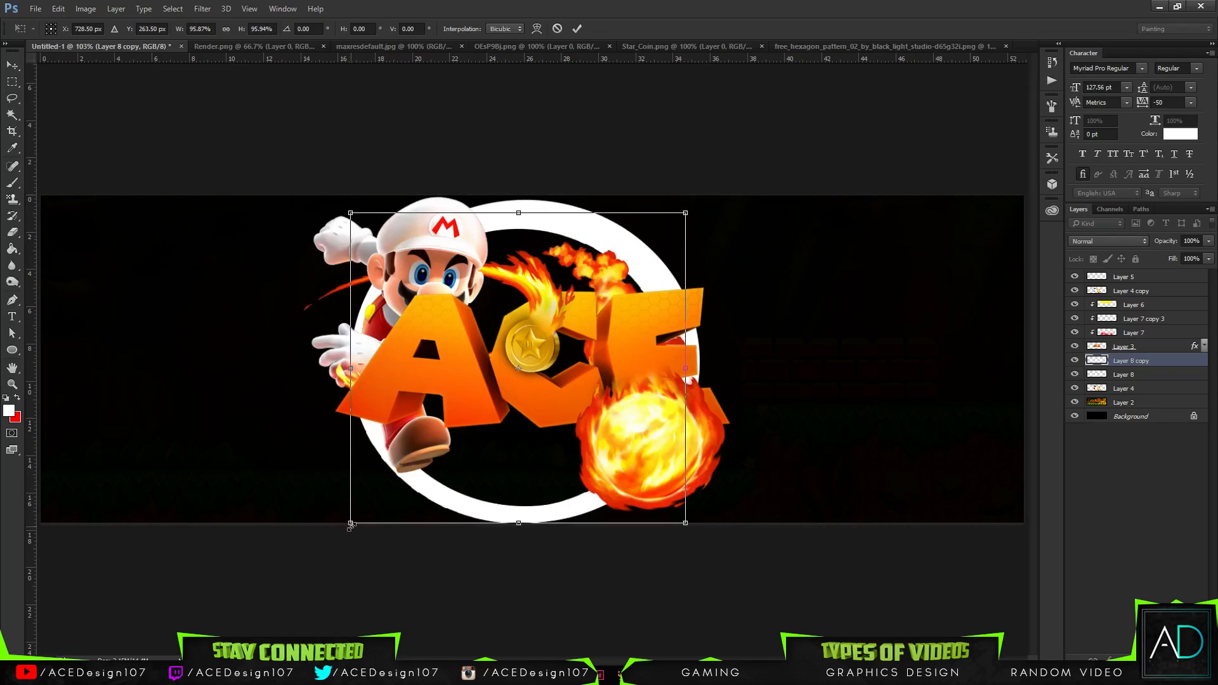
left_click(557, 29)
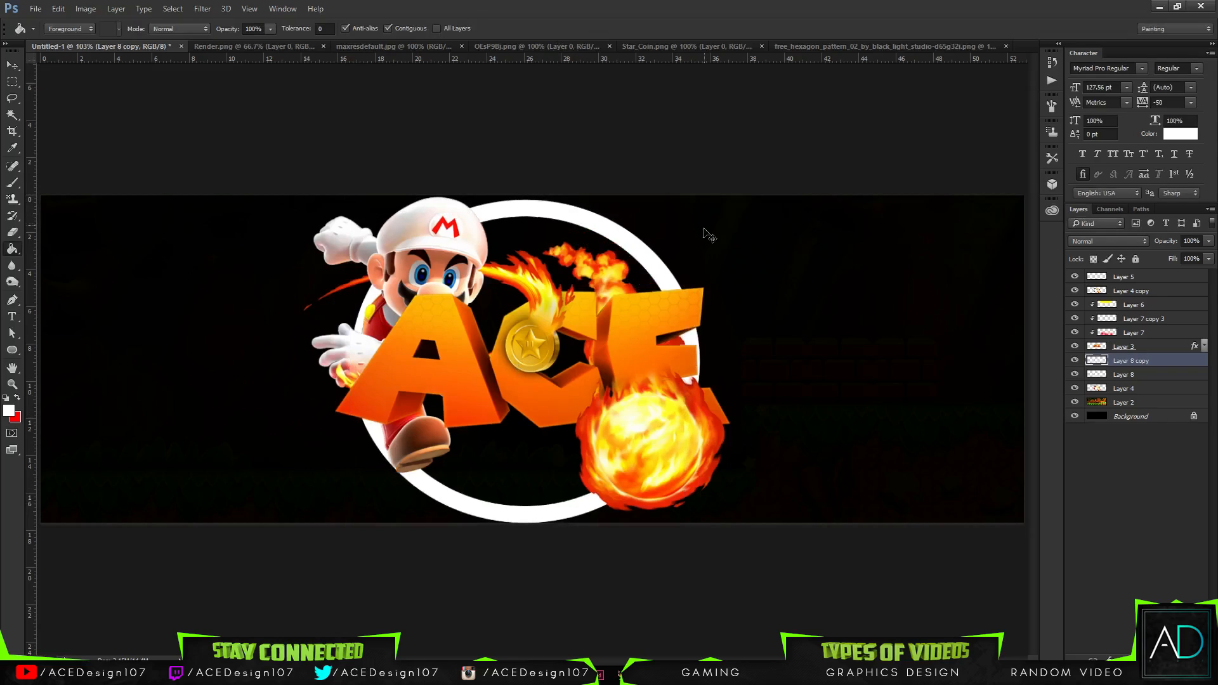
key("ctrl+t")
left_click_drag(703, 201, 690, 221)
key("Return")
key("g")
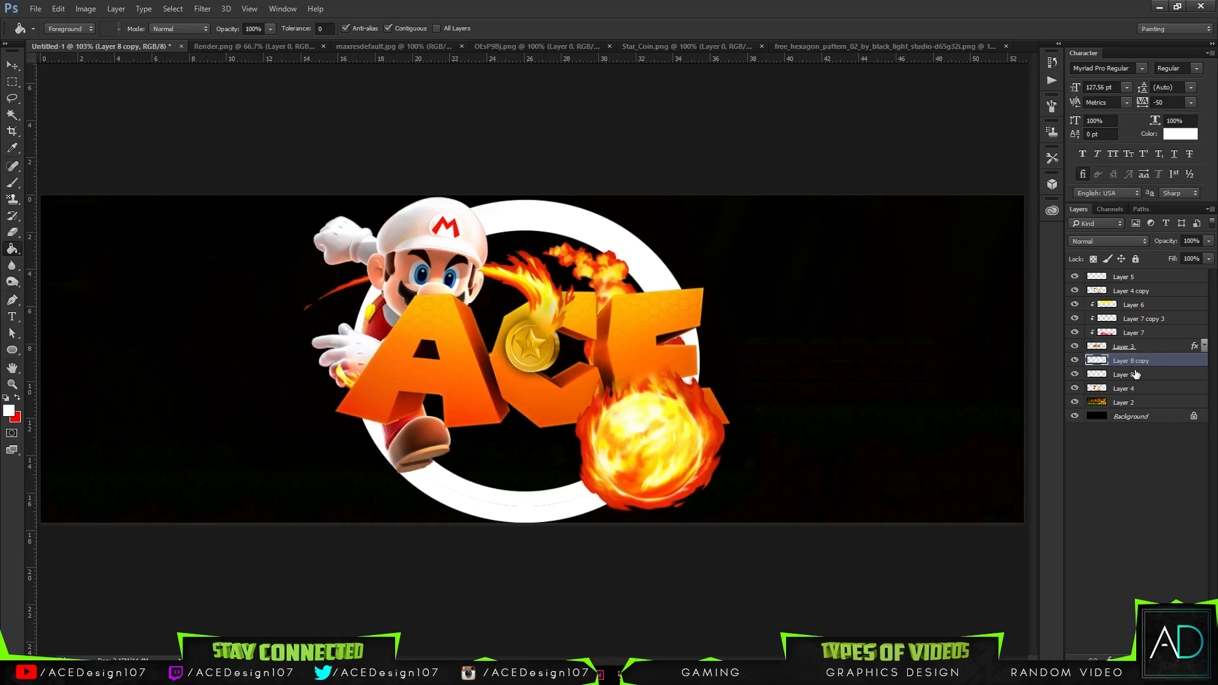
key("ctrl+e")
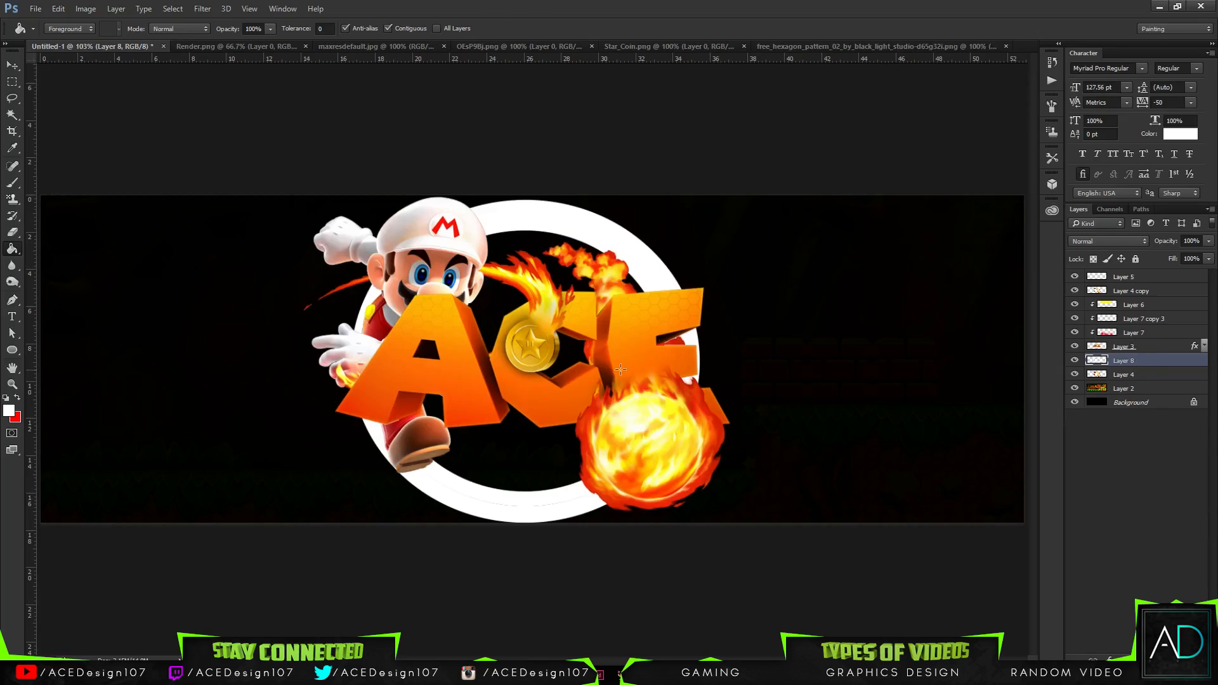
Step: Set the fill of Layer 8 to 0% and load the ring's shape as a selection
left_click_drag(1209, 258, 1105, 276)
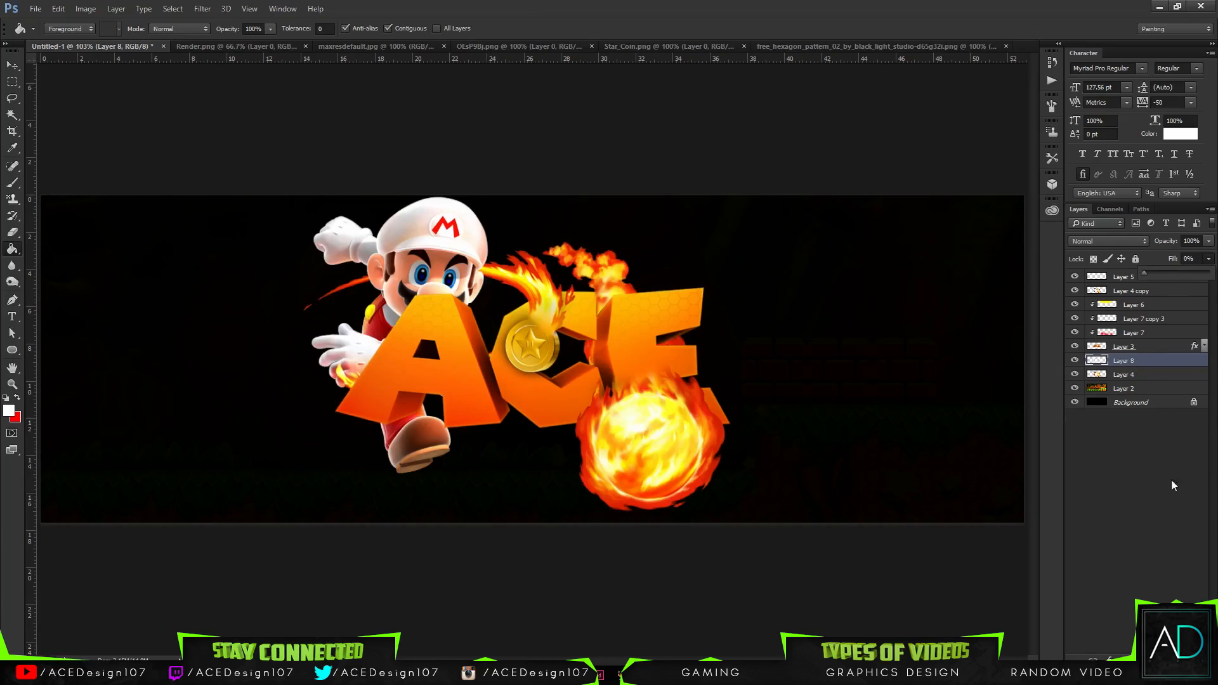
left_click(1101, 361, "ctrl")
Step: Set the brush's foreground colour to yellow-orange ffb603, sampled from the E of the ACE lettering
key("b")
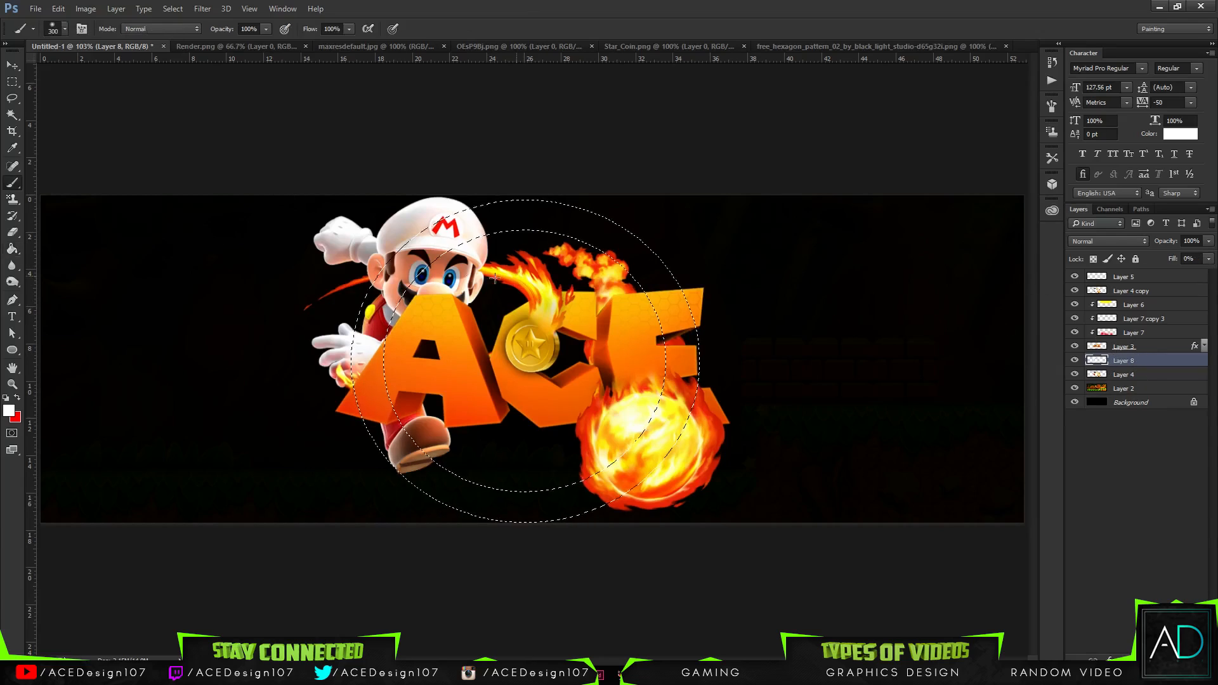
left_click(9, 411)
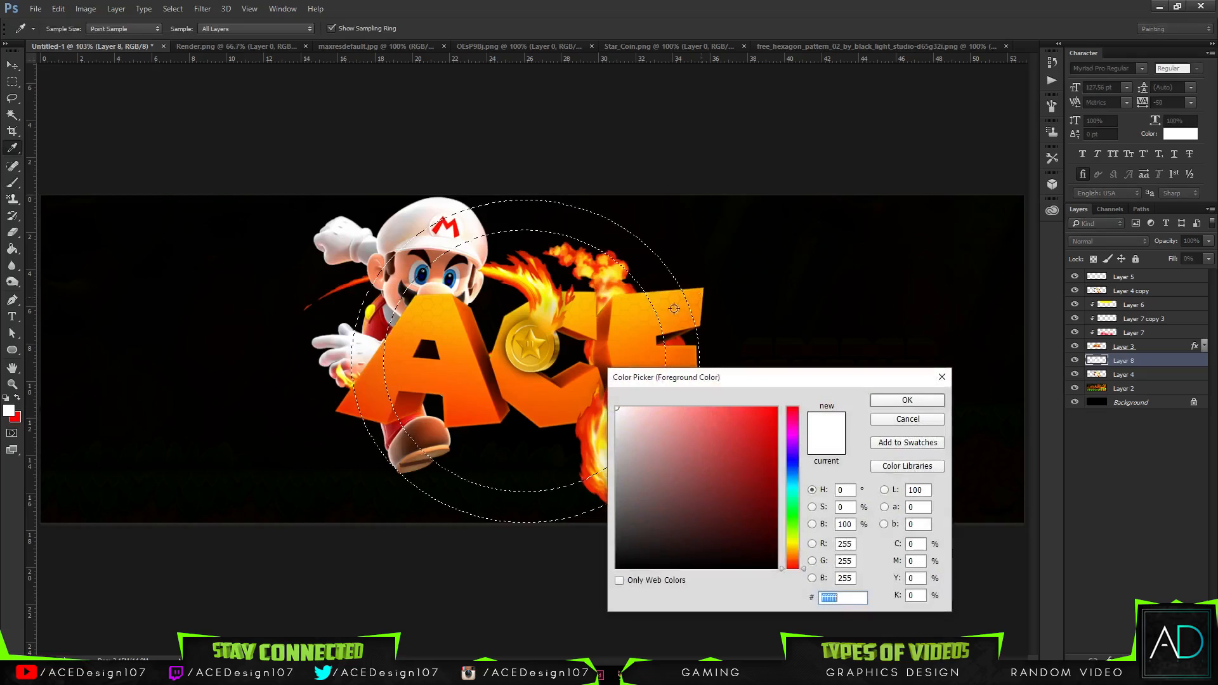
left_click(625, 327)
left_click(625, 323)
left_click(632, 309)
left_click(628, 301)
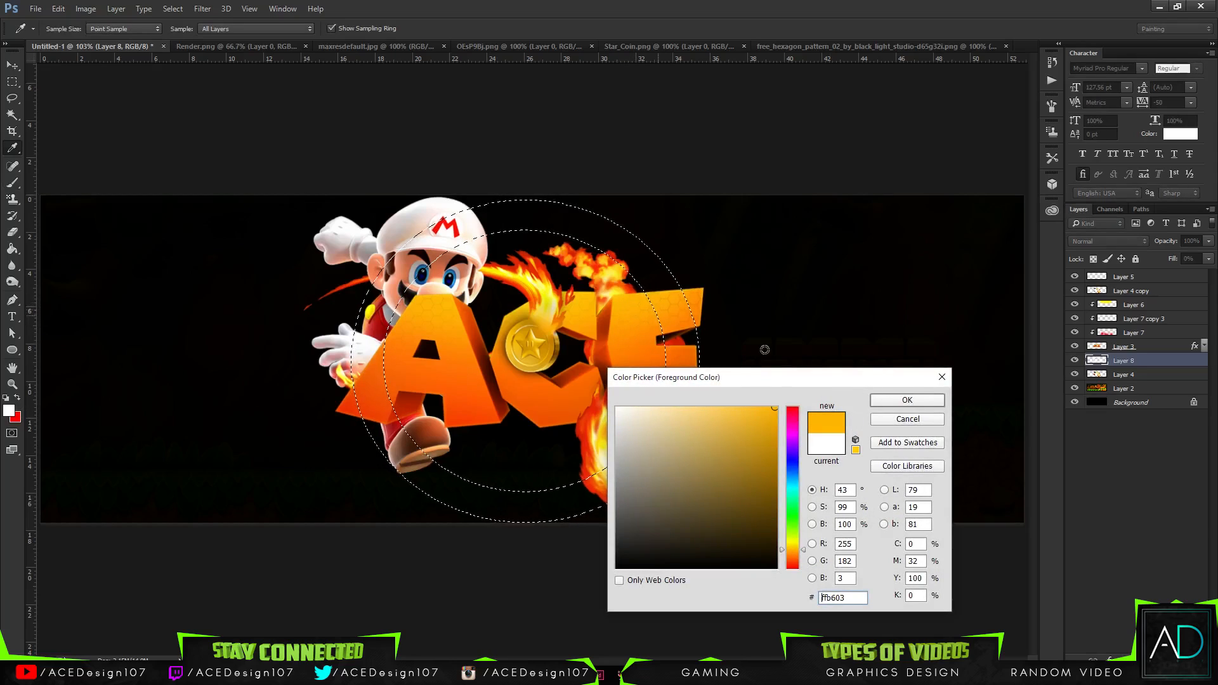
left_click(907, 400)
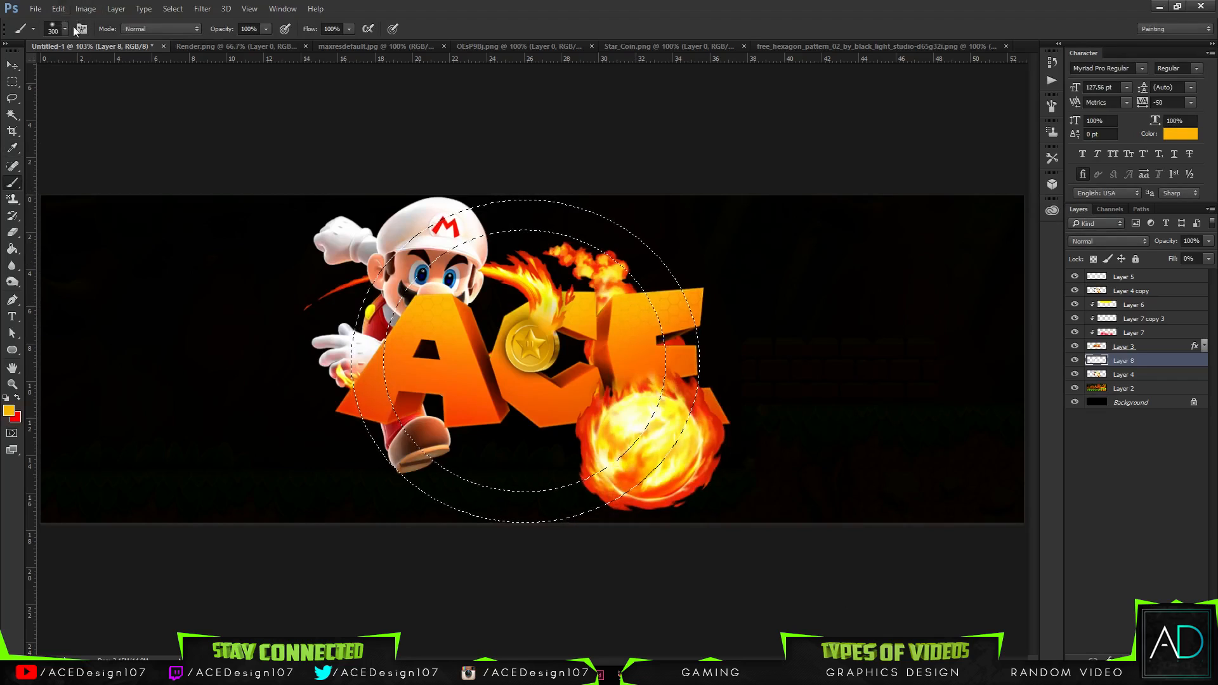
Step: Create a new layer above the ring and brush a faint yellow-orange glow onto the ring selection's upper-right edge
key("ctrl+shift+alt+n")
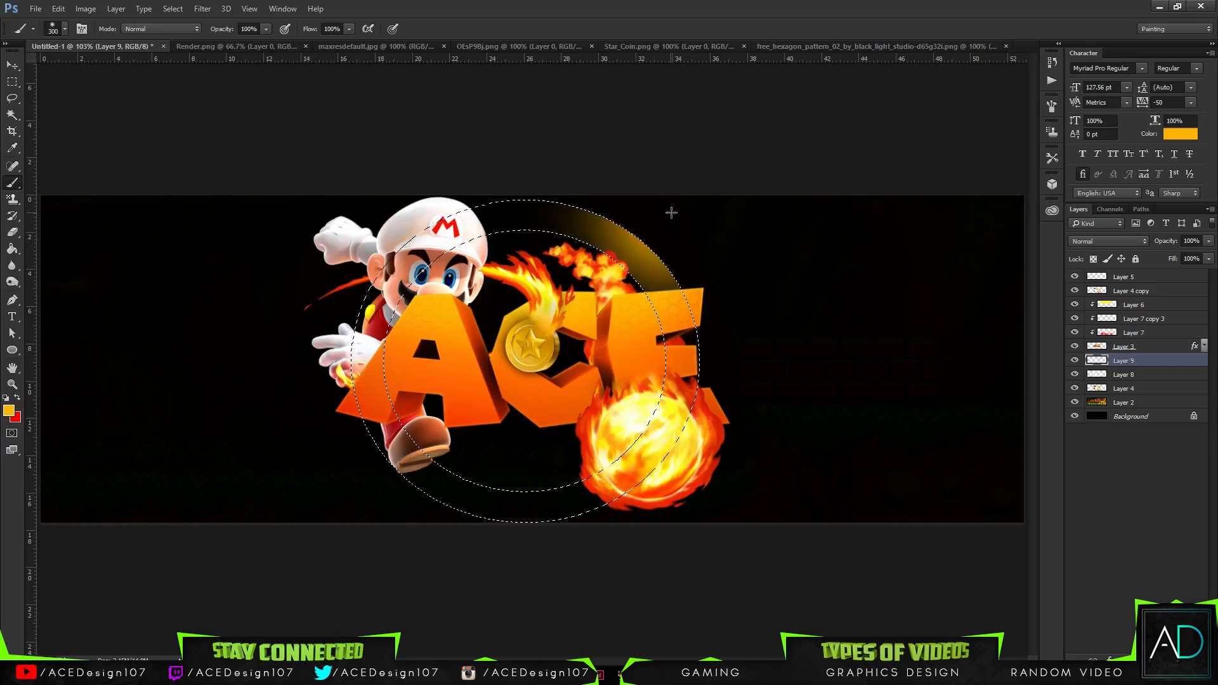
key("ctrl+z")
left_click(728, 230)
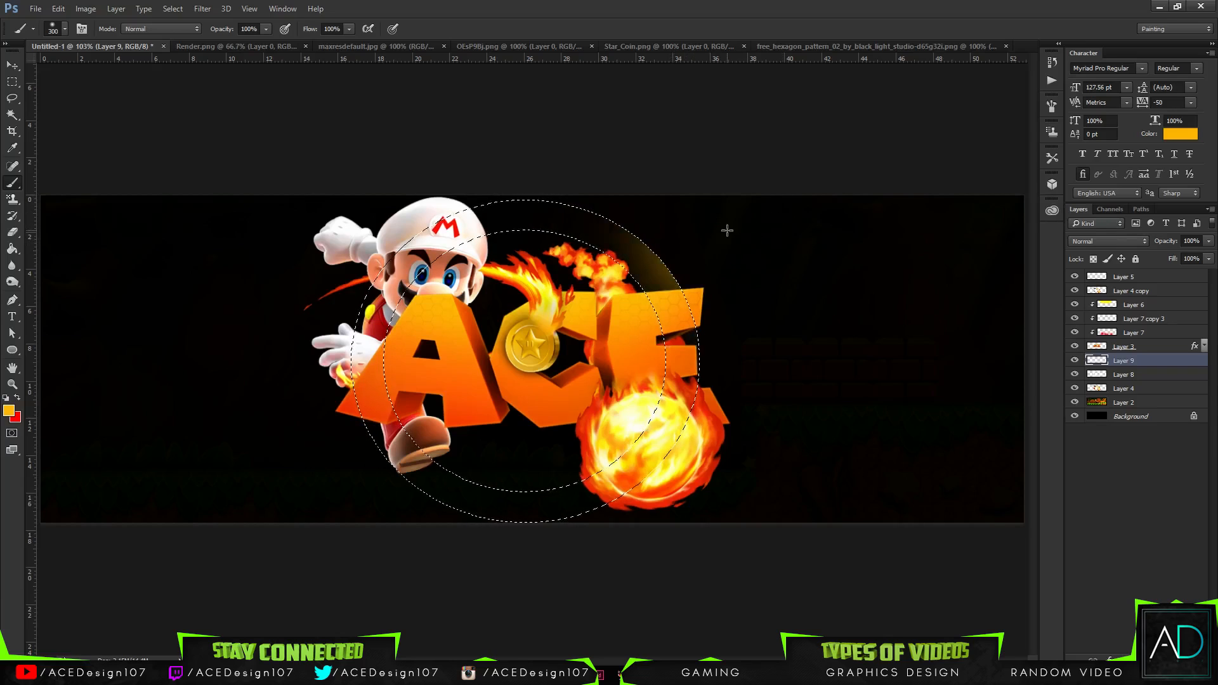
Step: Set the brush size to 200 px and try a yellow-orange glow on the ring's upper-right edge
left_click(63, 29)
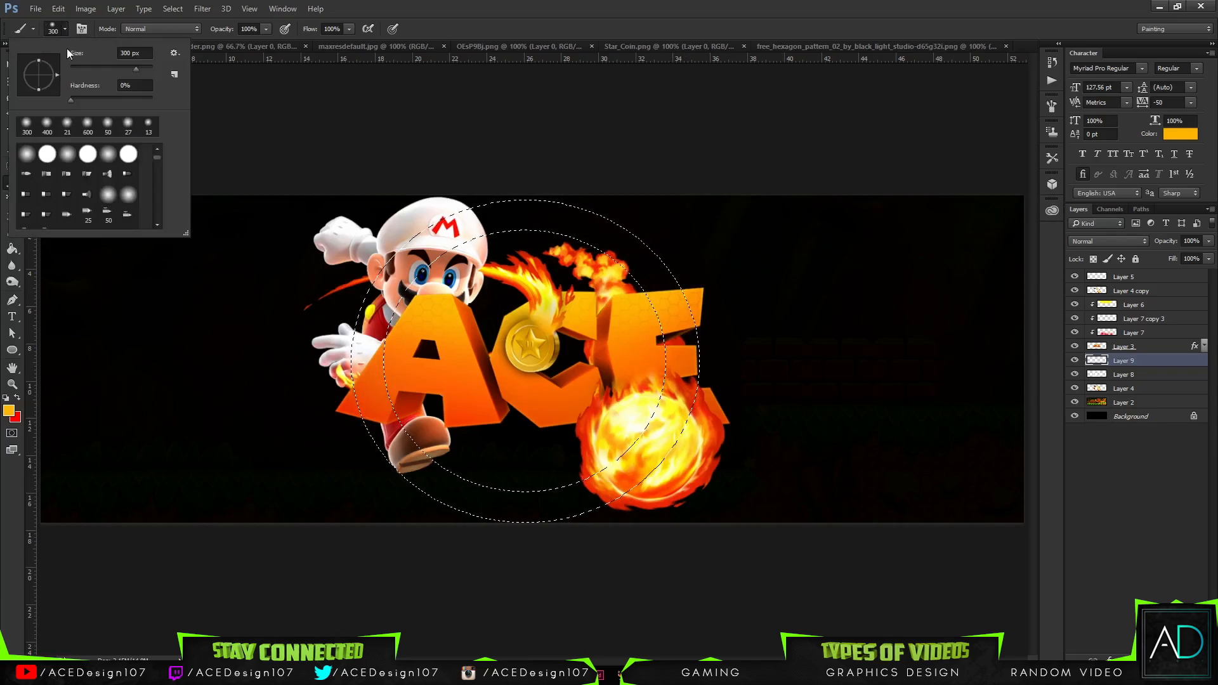
double_click(131, 53)
type("200")
key("Return")
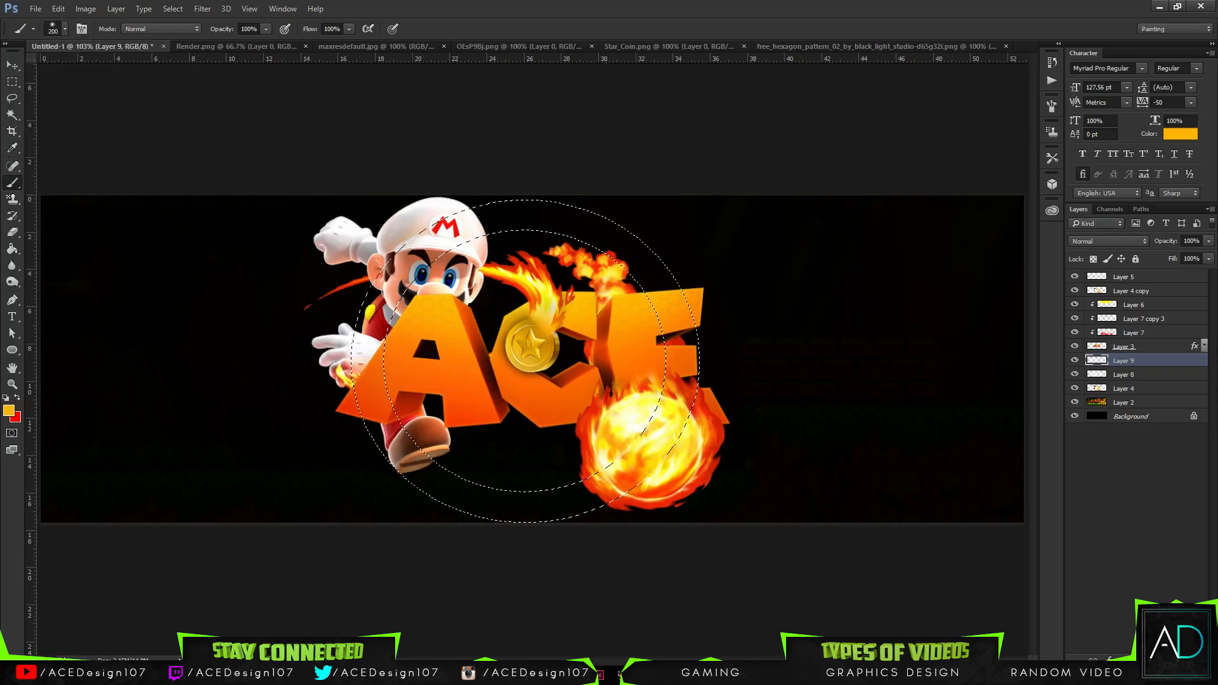
left_click(675, 280)
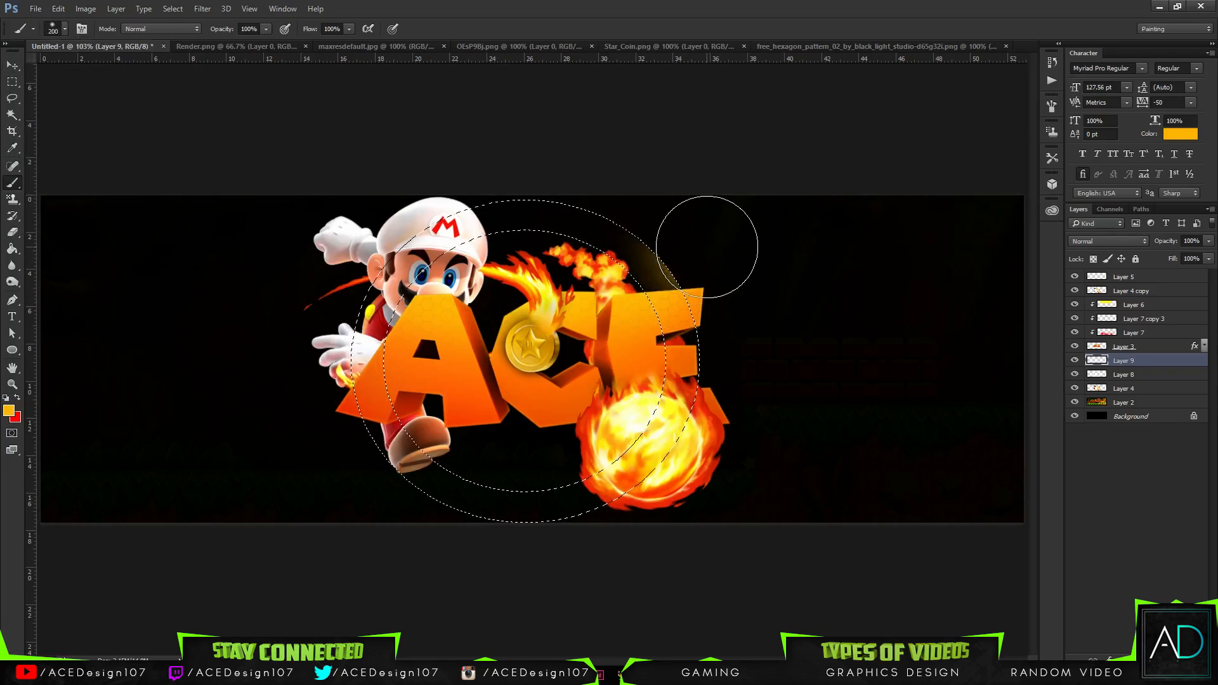
key("ctrl+z")
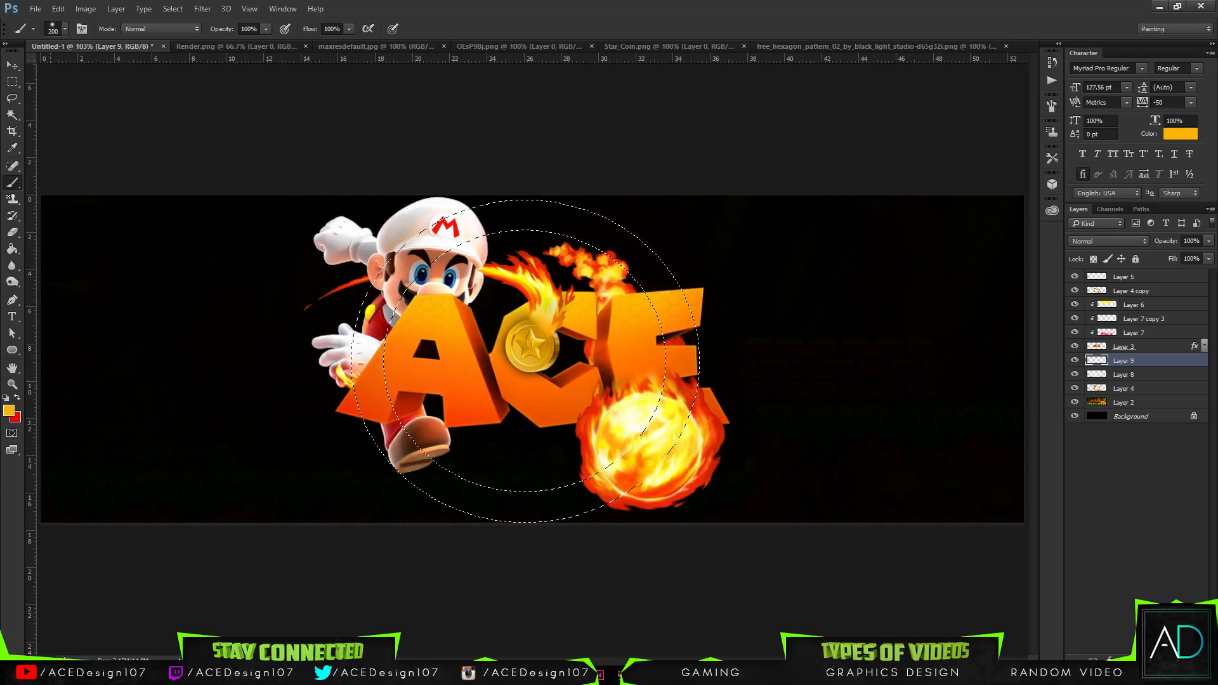
Step: Sample red-orange from the A of the lettering, swap the brush colours, and try a glow on the ring's upper-right edge
left_click(14, 419)
left_click_drag(482, 397, 498, 413)
left_click(908, 398)
key("b")
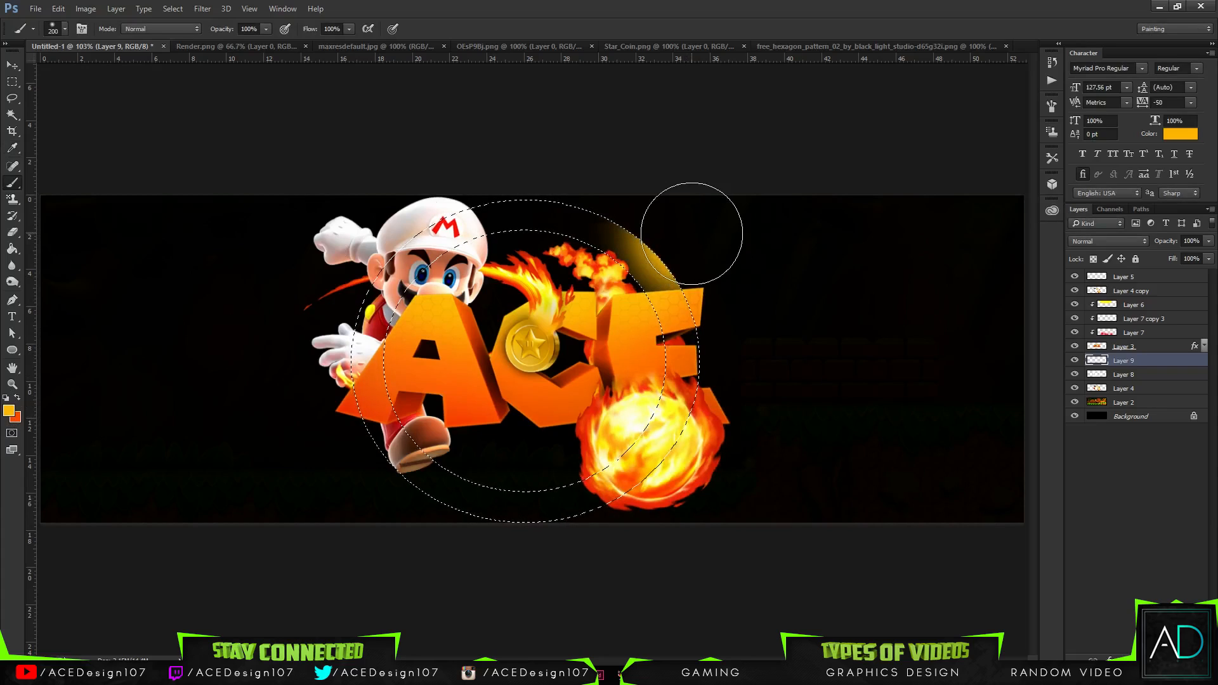
left_click(18, 398)
left_click(660, 264)
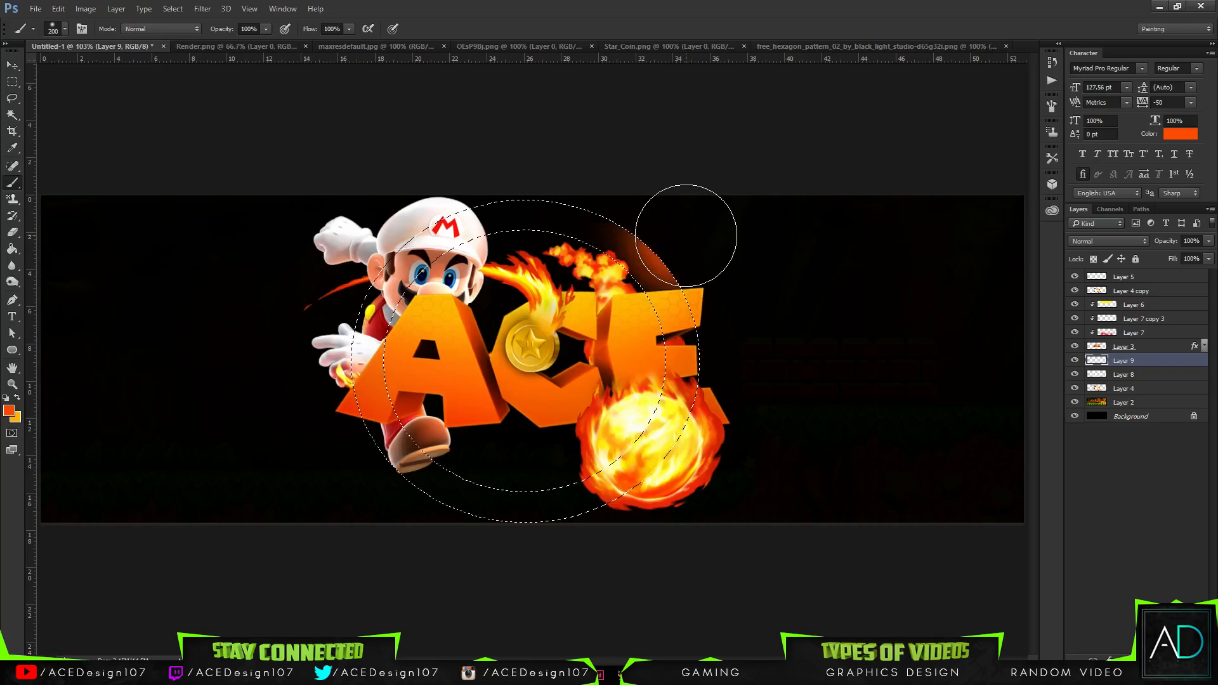
Step: Set the foreground colour to orange ff9105, sampled from the A, and brush a soft glow onto the ring's upper-right edge
left_click(9, 412)
left_click(451, 334)
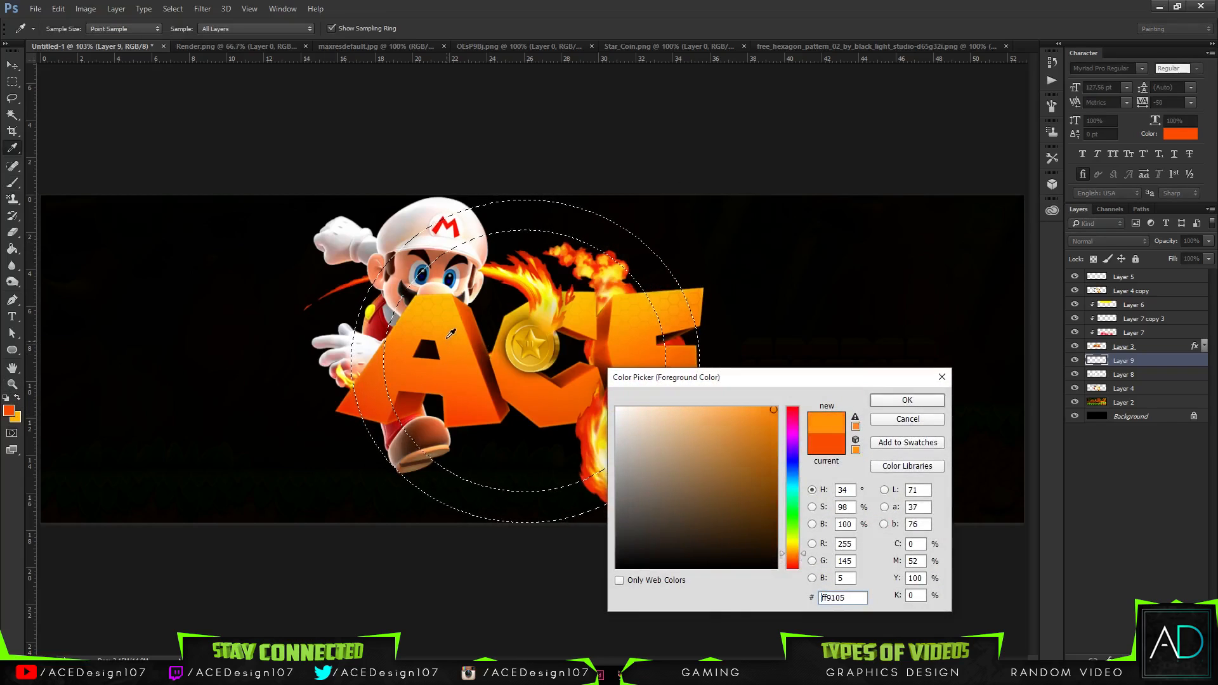
left_click(908, 401)
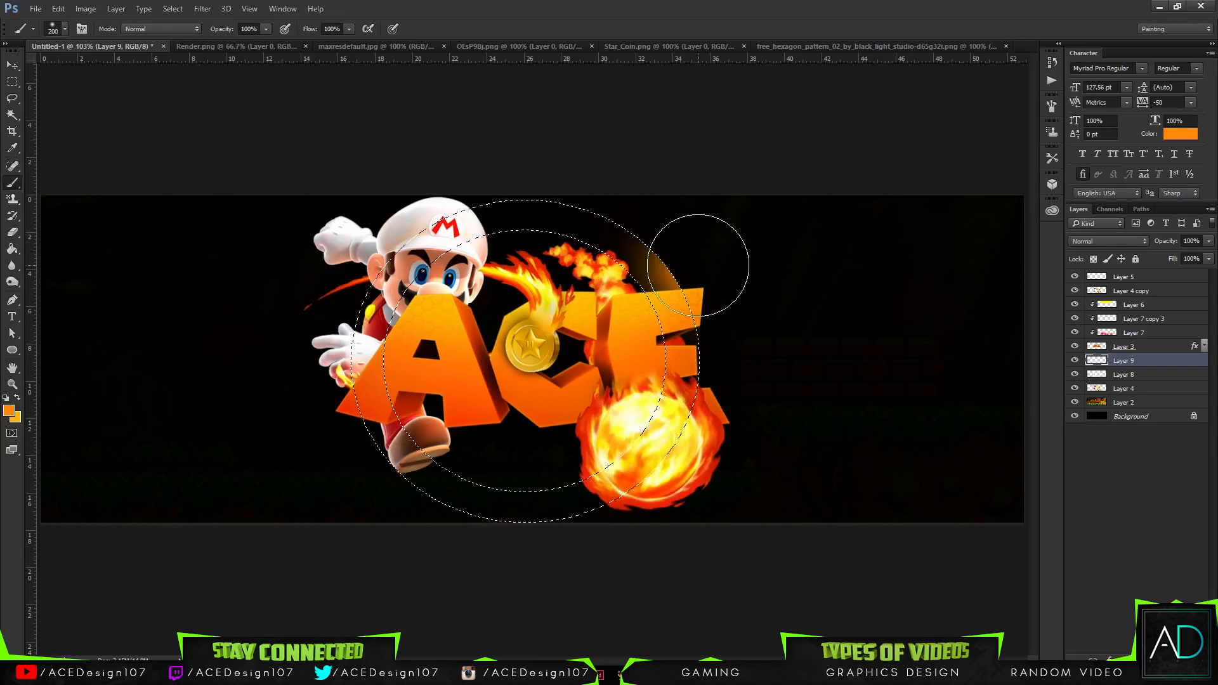
key("ctrl+z")
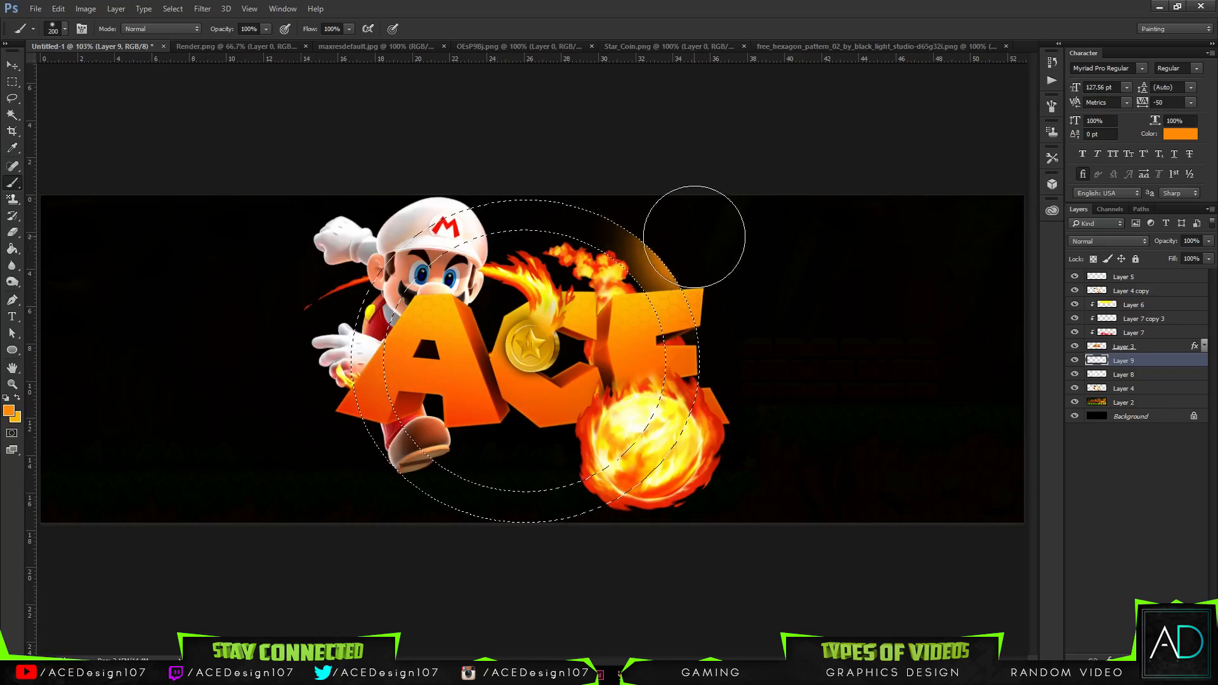
key("ctrl+z")
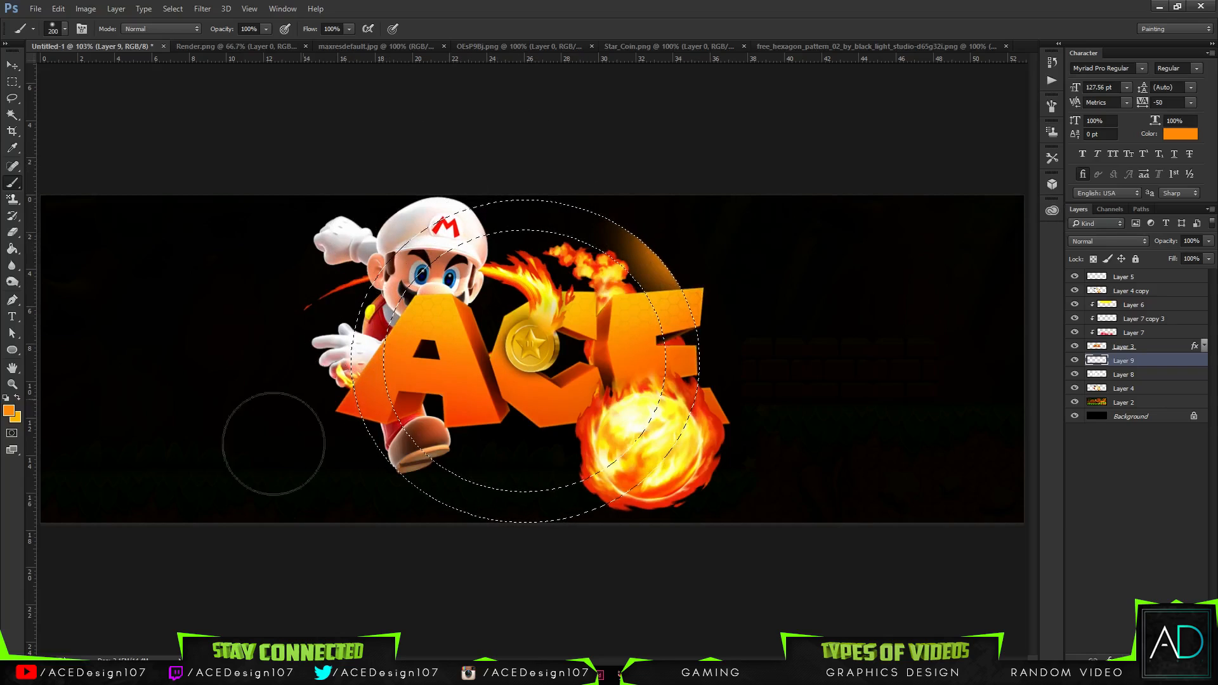
Step: Reduce the brush size to 100 px and brush a small orange glow onto the bottom of the ring
left_click(540, 557)
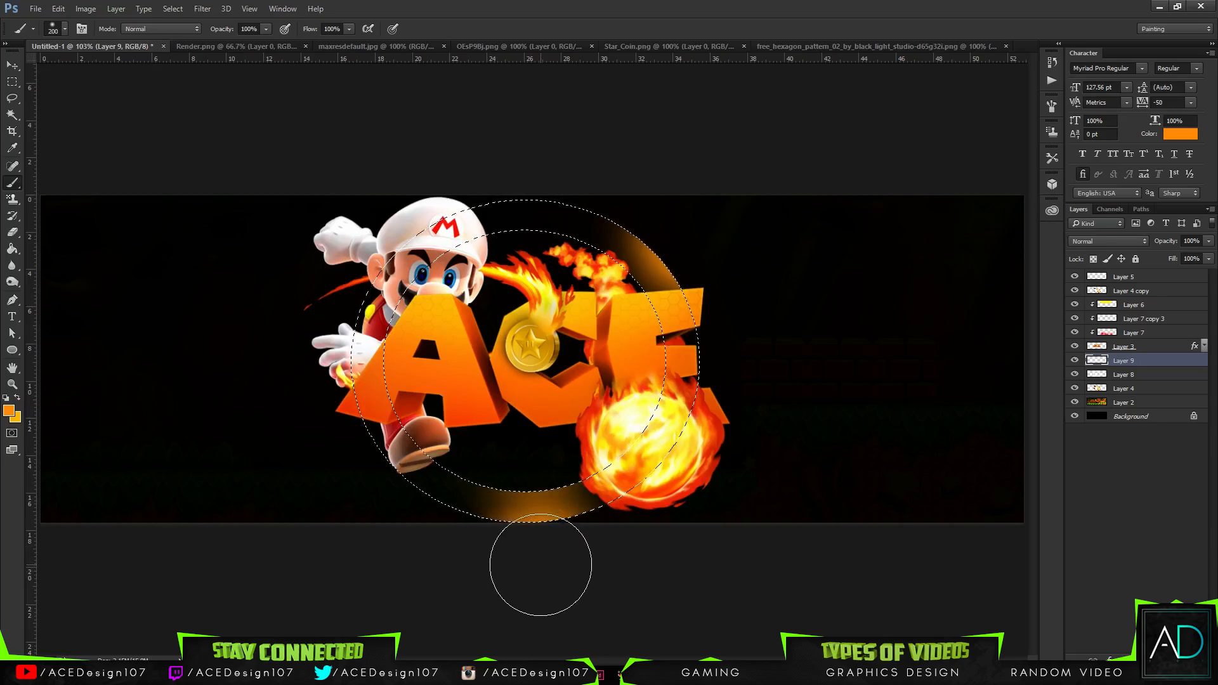
key("ctrl+z")
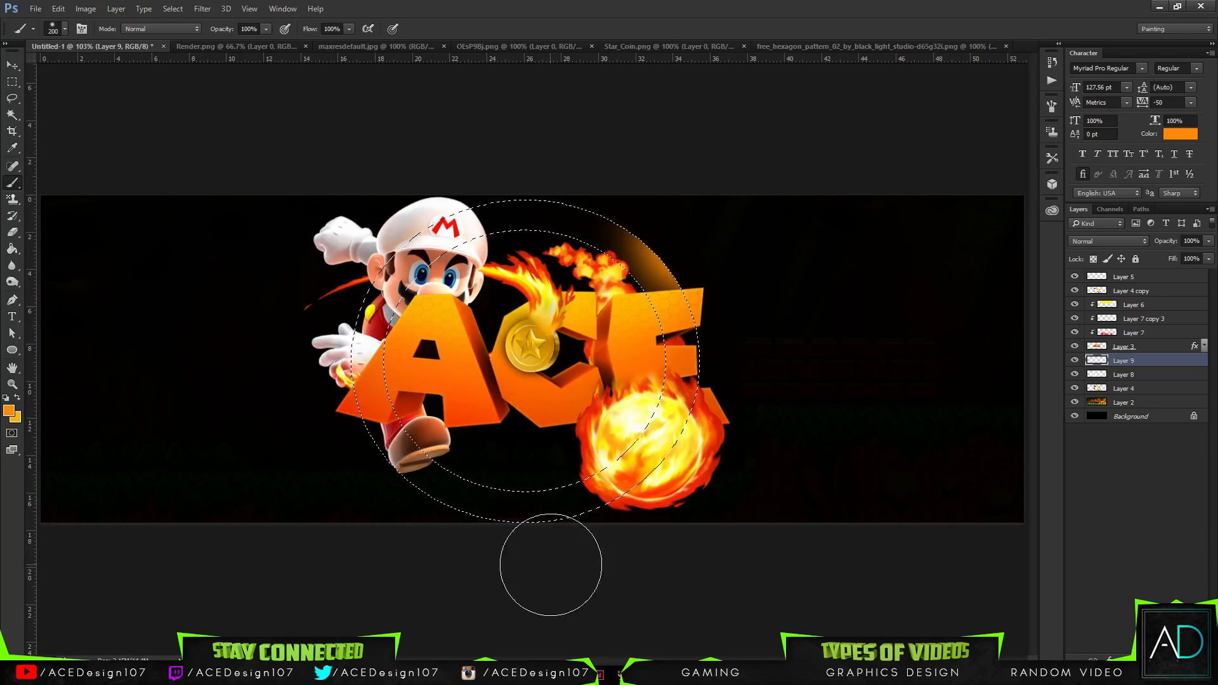
left_click(64, 29)
double_click(135, 53)
type("10")
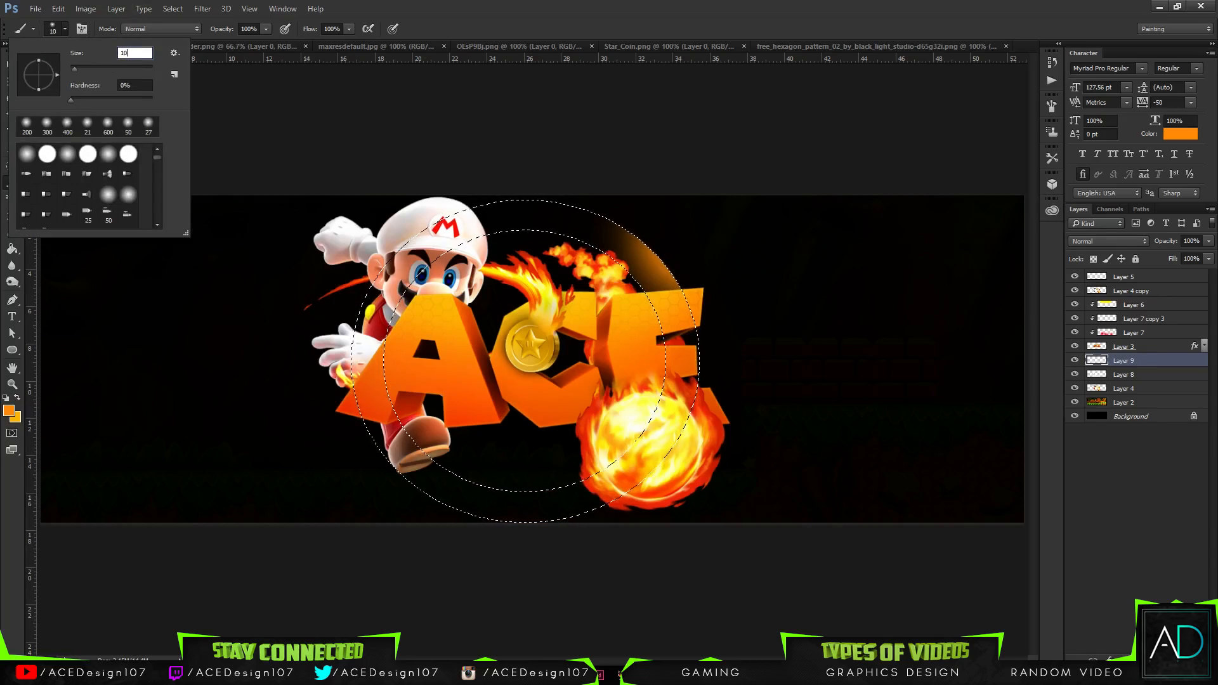
type("0")
key("Return")
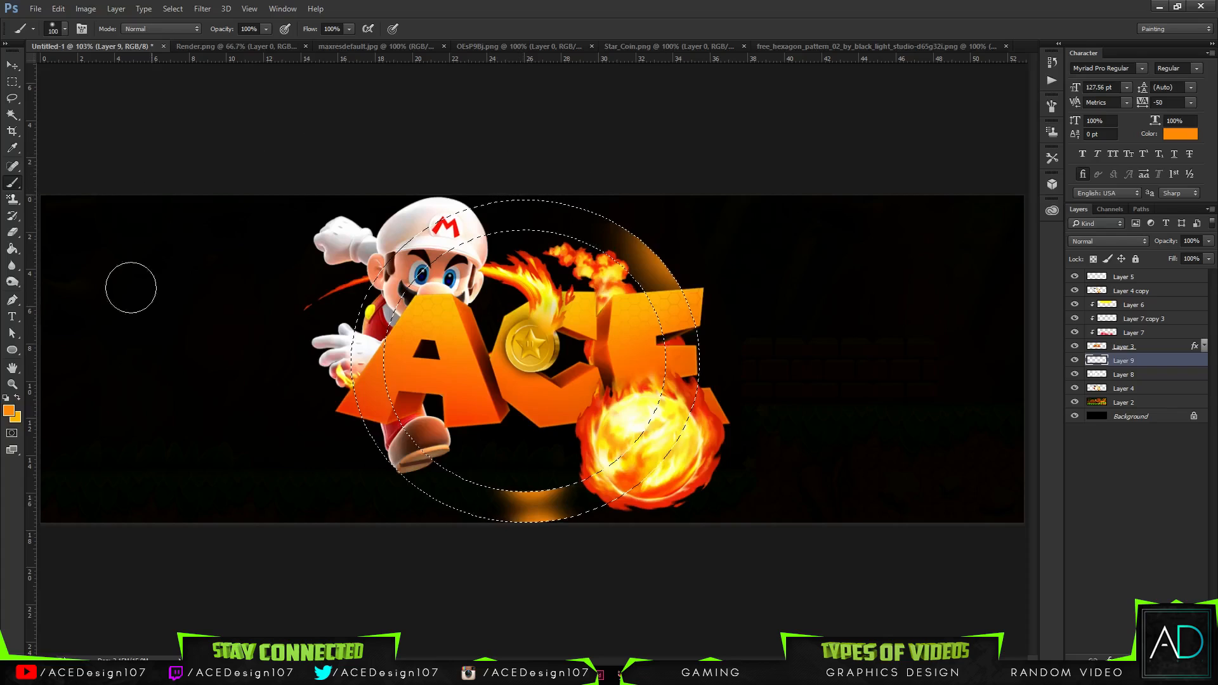
Step: Set the foreground colour to yellow fff005 and try a glow at the top of the ring
left_click(9, 411)
left_click(787, 544)
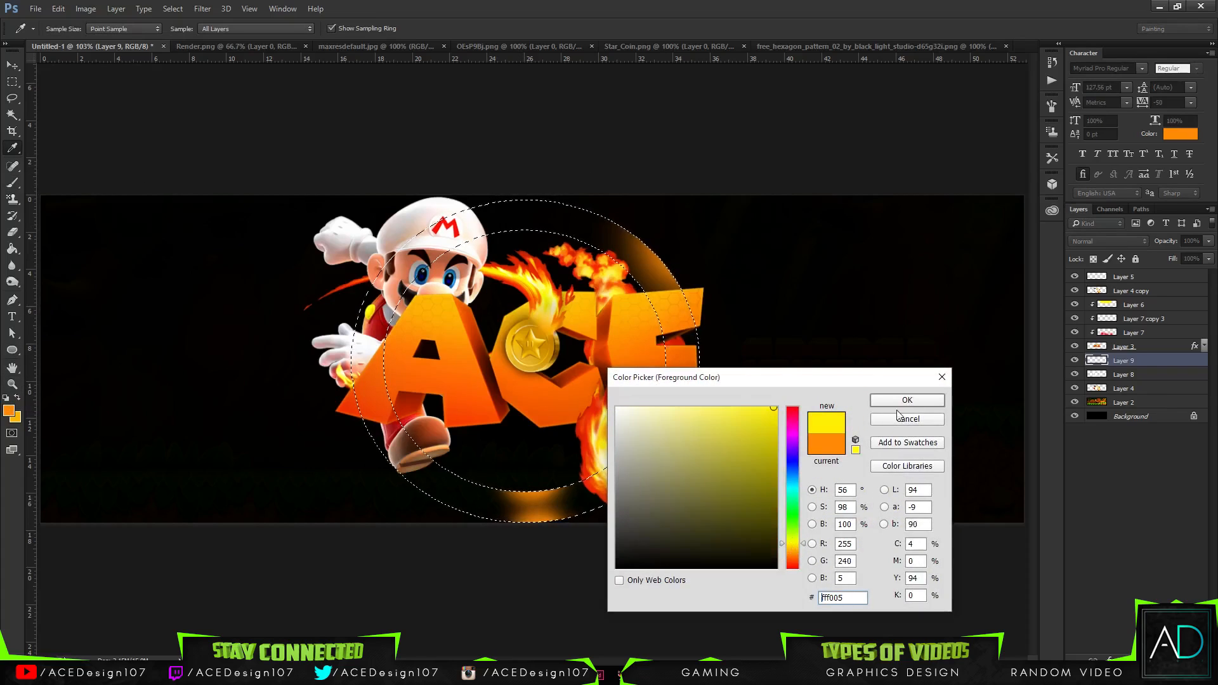
left_click(908, 400)
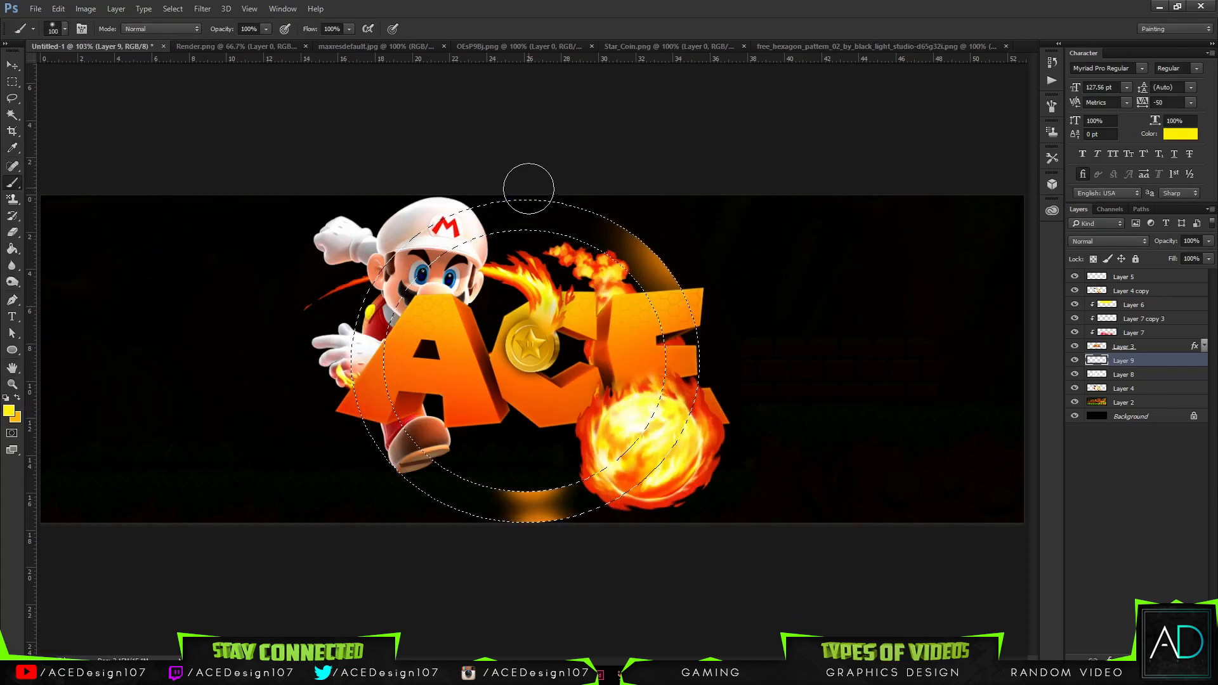
key("ctrl+z")
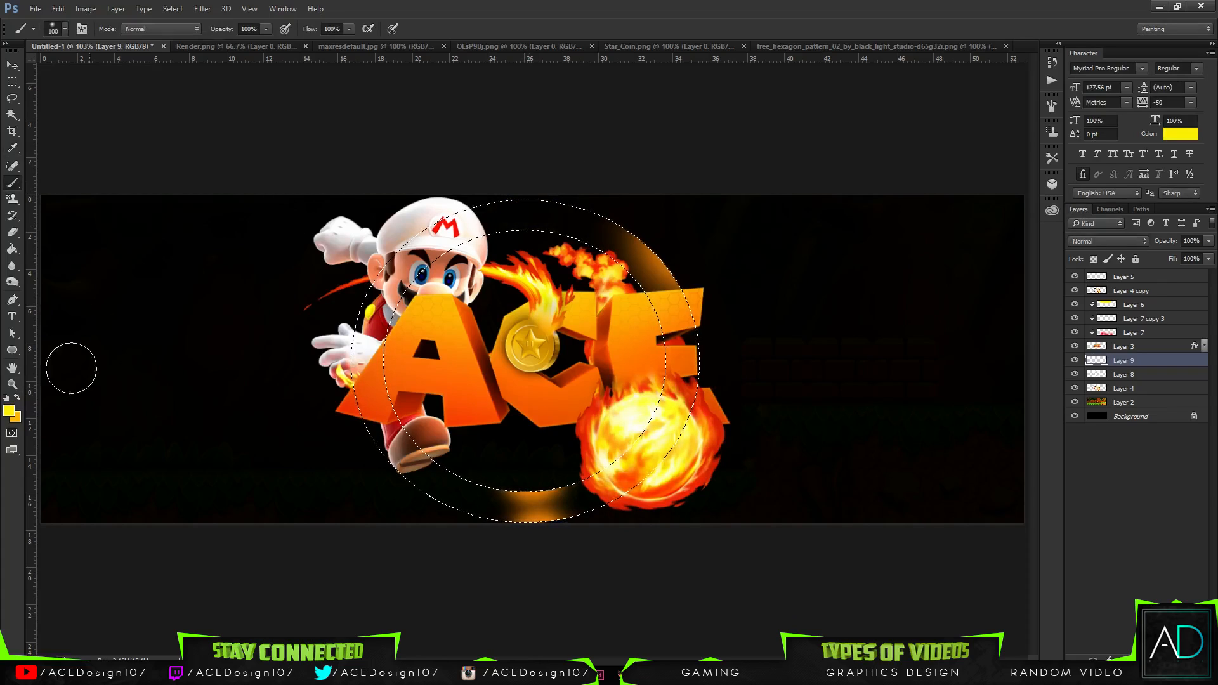
Step: Set the foreground colour to orange ff6f05, brush a glow onto the top of the ring, and deselect the ring
left_click(10, 411)
left_click_drag(793, 556, 792, 550)
left_click(793, 557)
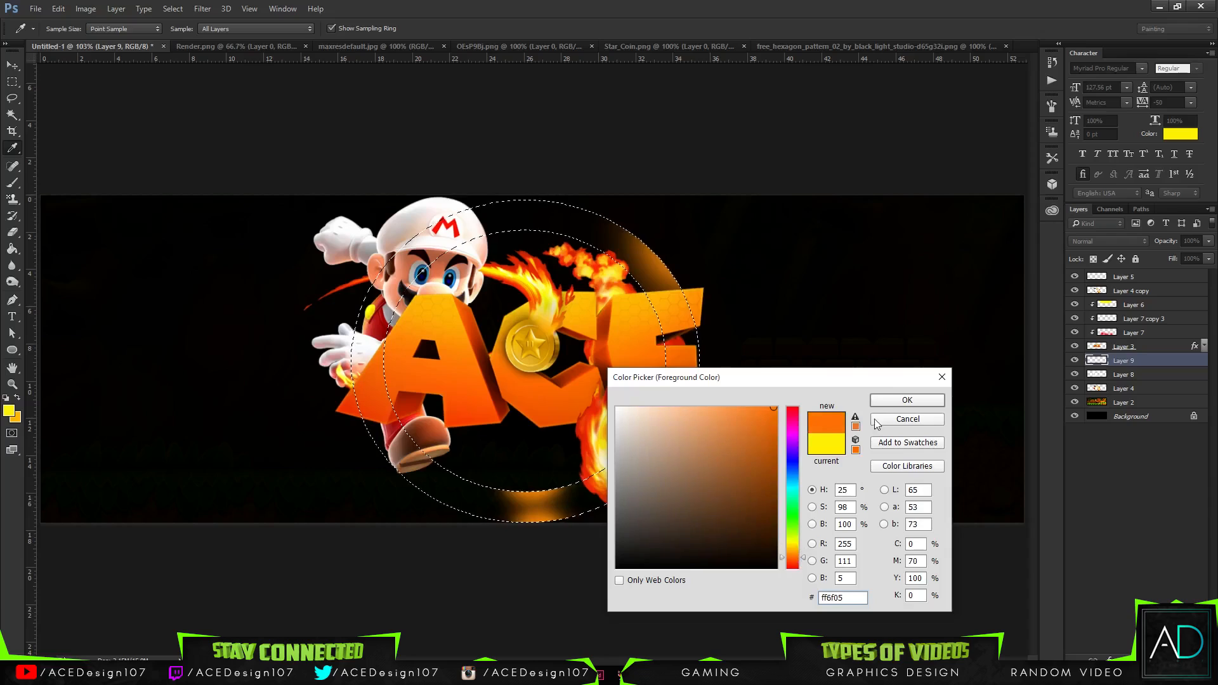
left_click(908, 401)
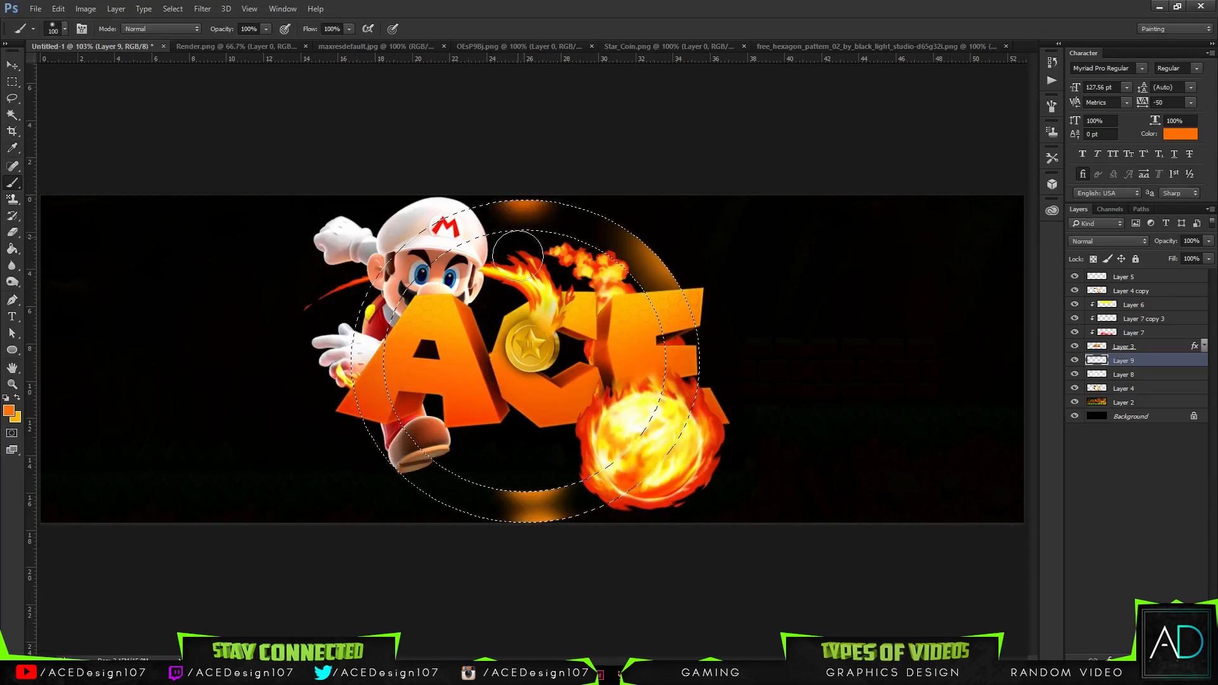
key("ctrl+d")
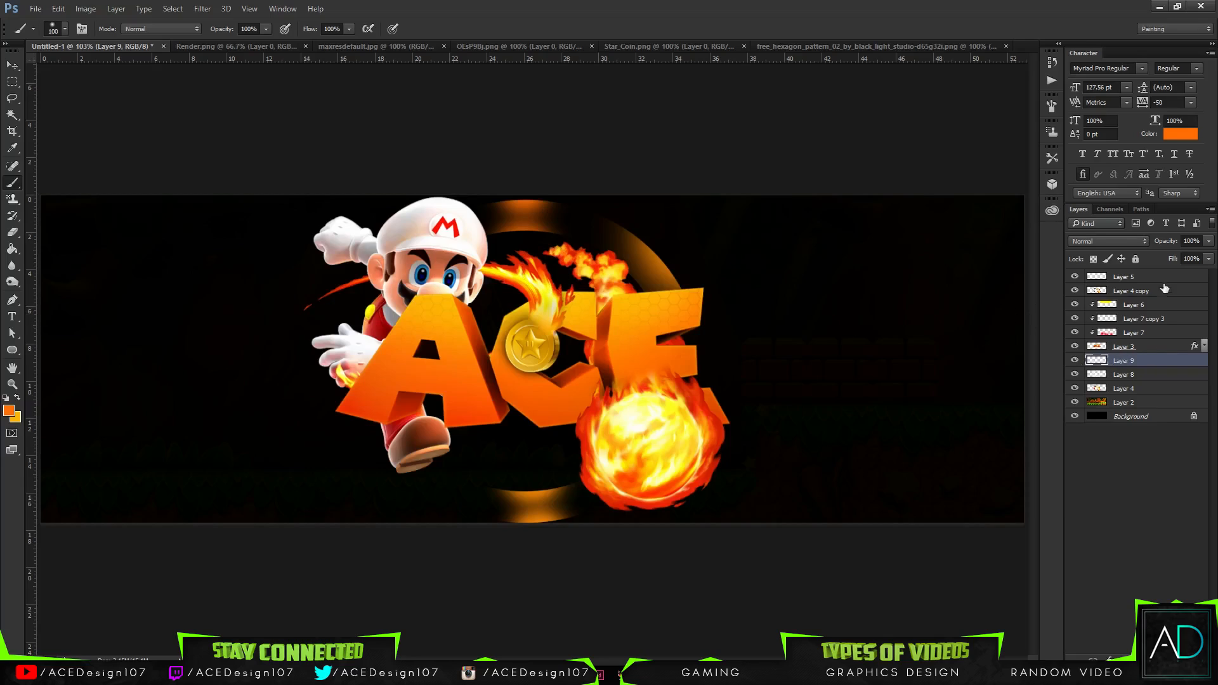
Step: Set the blend mode of Layer 9, which holds the ring glows, to Screen
mouse_move(1209, 241)
left_mouse_down()
mouse_move(1155, 253)
mouse_move(1209, 255)
left_mouse_up()
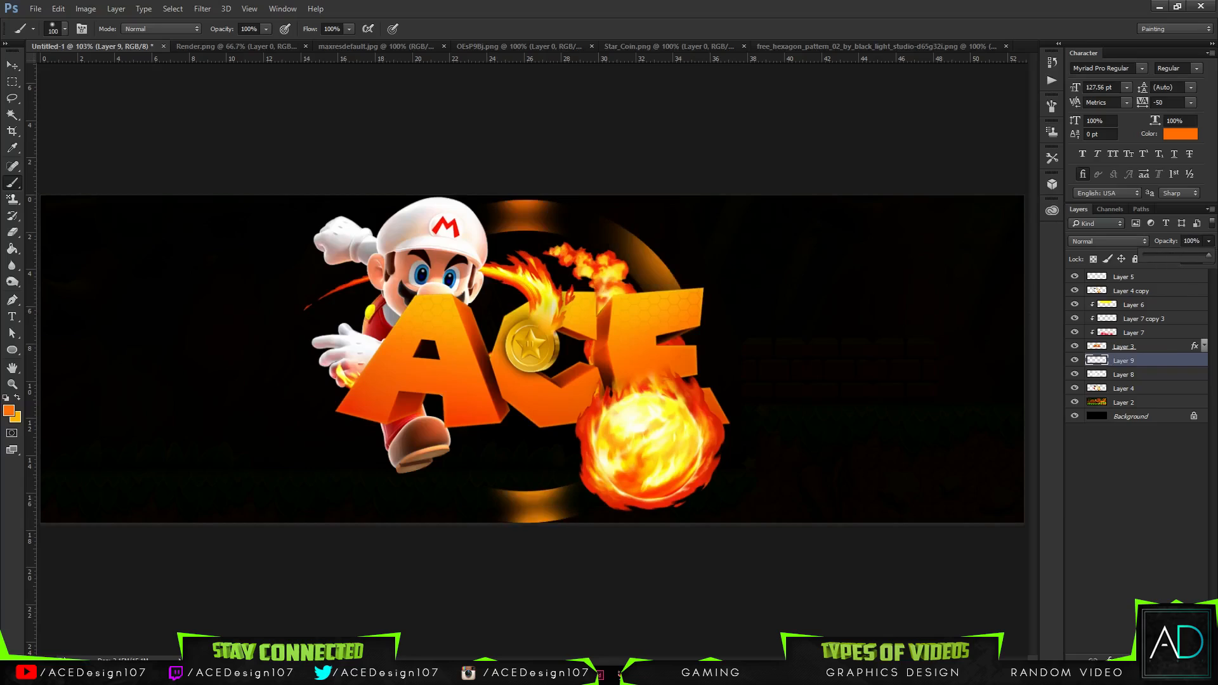
left_click(1113, 241)
left_click(1097, 367)
key("Up")
key("Up")
key("Down")
key("Up")
key("Up")
Step: Enlarge the brush to 436 px, create a new layer above Layer 9, and try a dab below the ring
left_click(64, 29)
left_click_drag(146, 69, 142, 69)
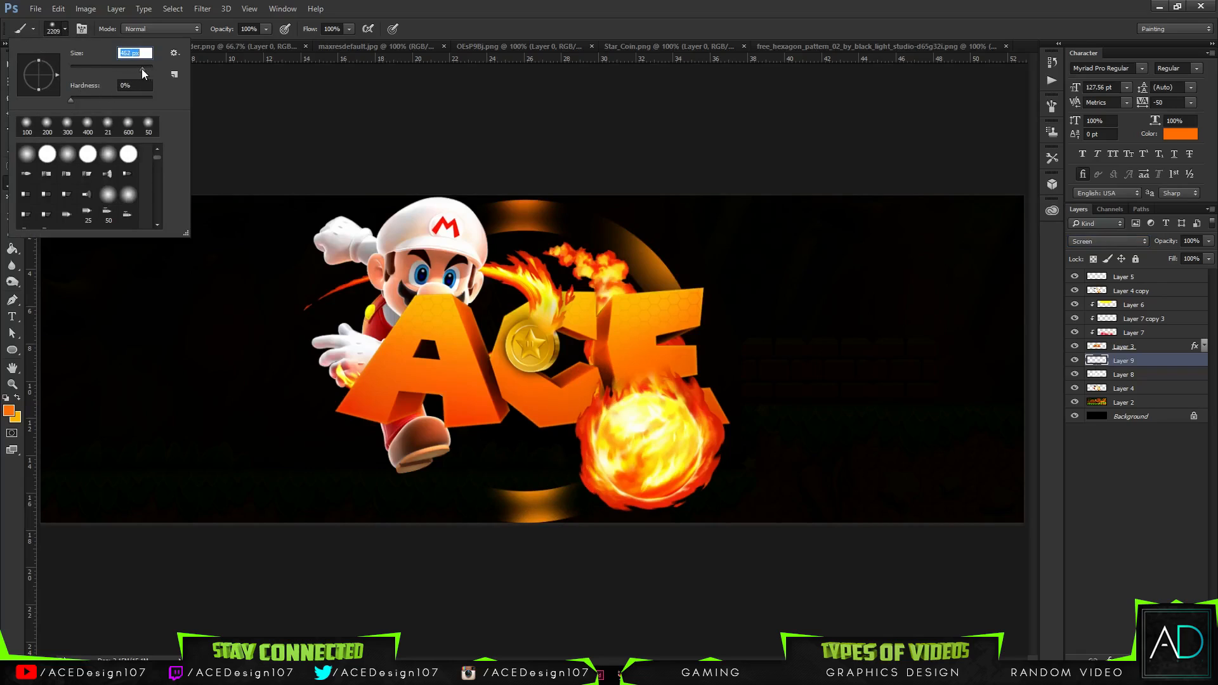
left_click(1175, 660)
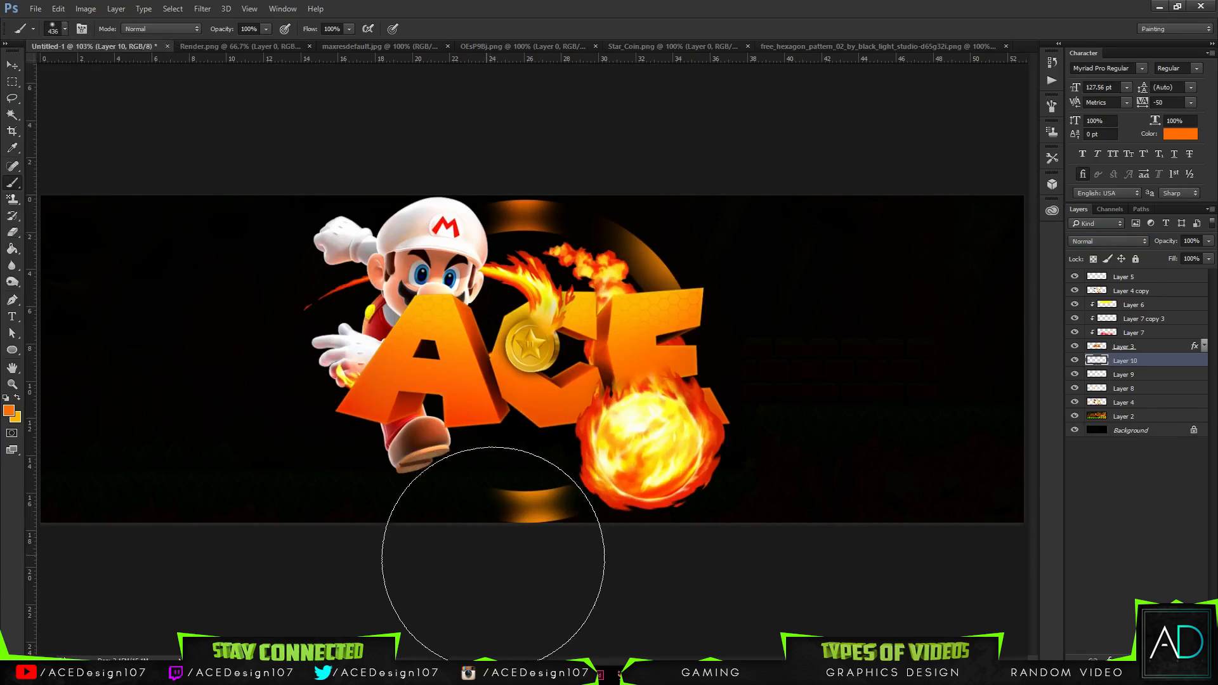
left_click(461, 580)
Step: Select Layer 9 and try erasing part of the ring's bottom glow with a 150 px eraser
key("e")
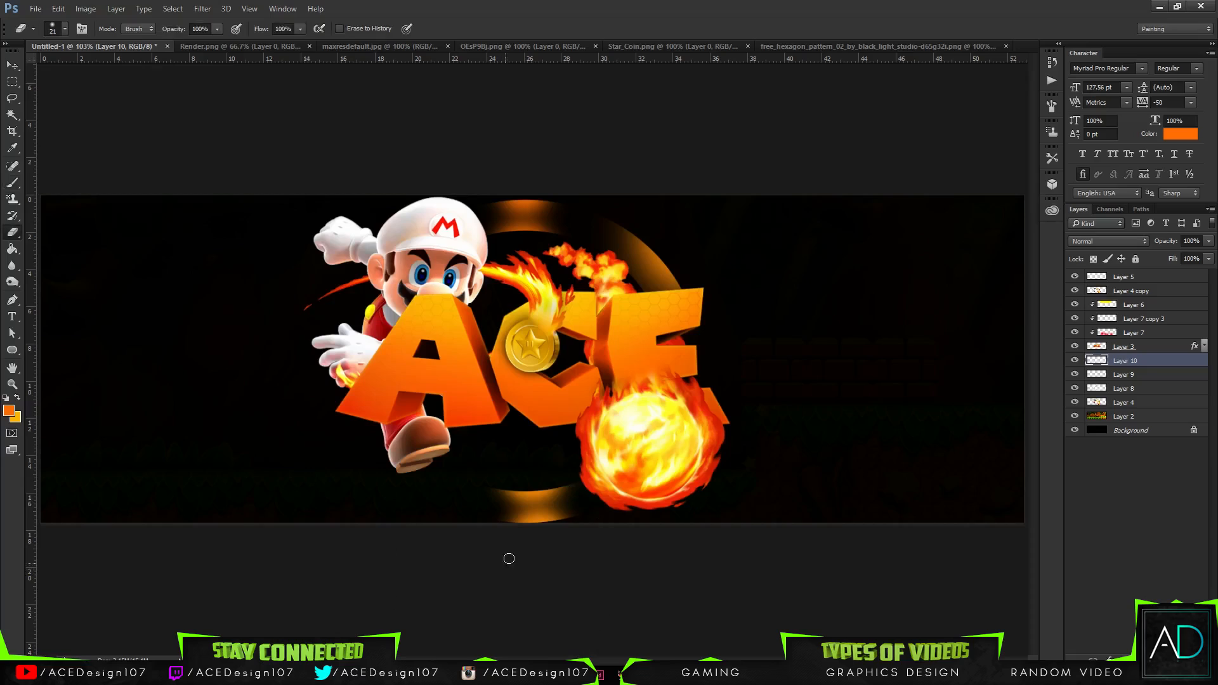
left_click(1123, 375)
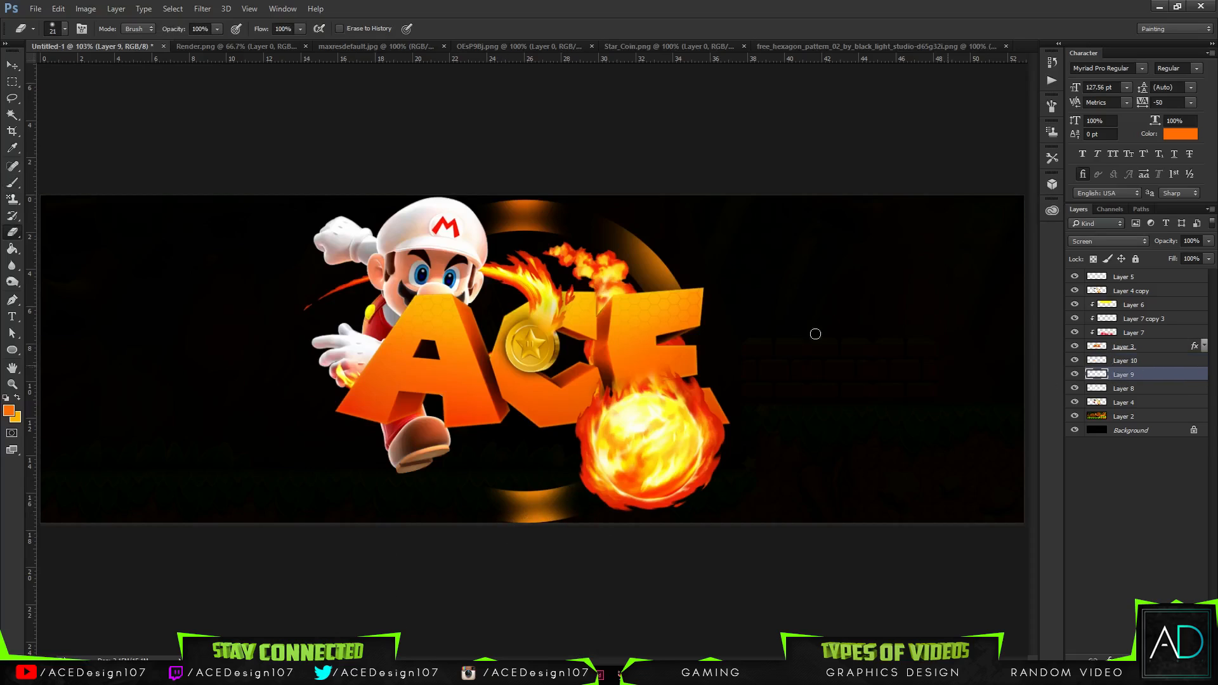
left_click(65, 28)
type("150")
key("Return")
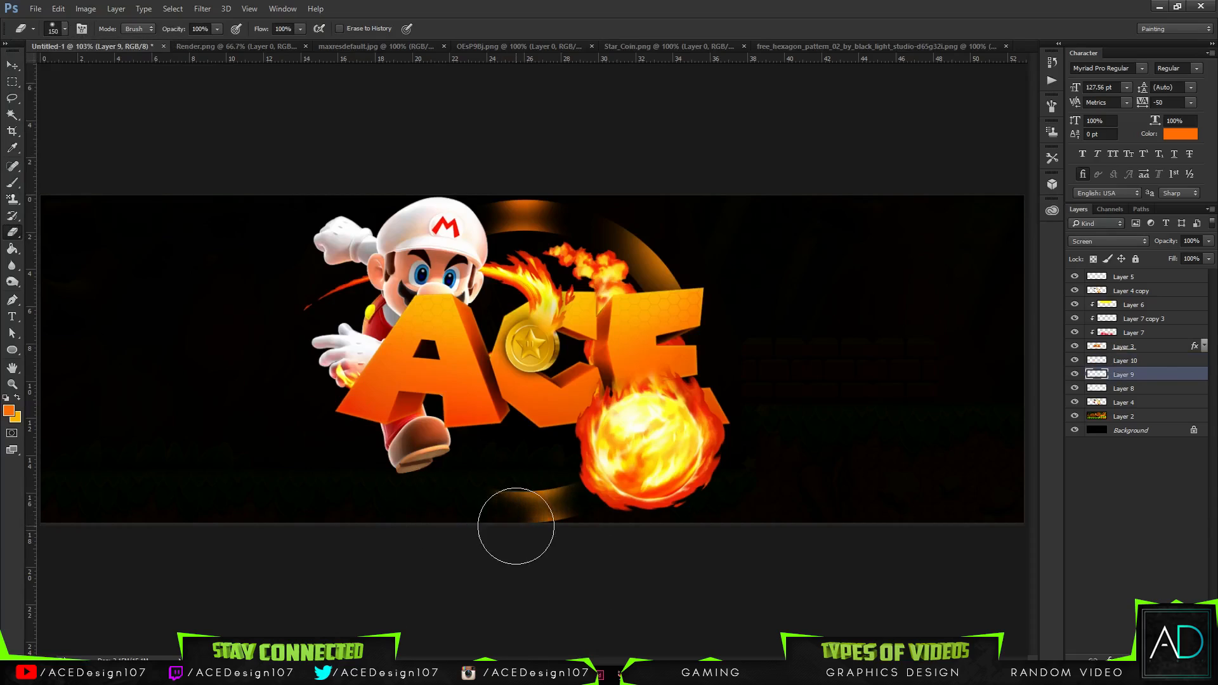
Step: Restore the erased bottom glow and set the eraser size to 100 px
left_click(64, 28)
left_click(132, 53)
double_click(132, 52)
type("100")
key("Return")
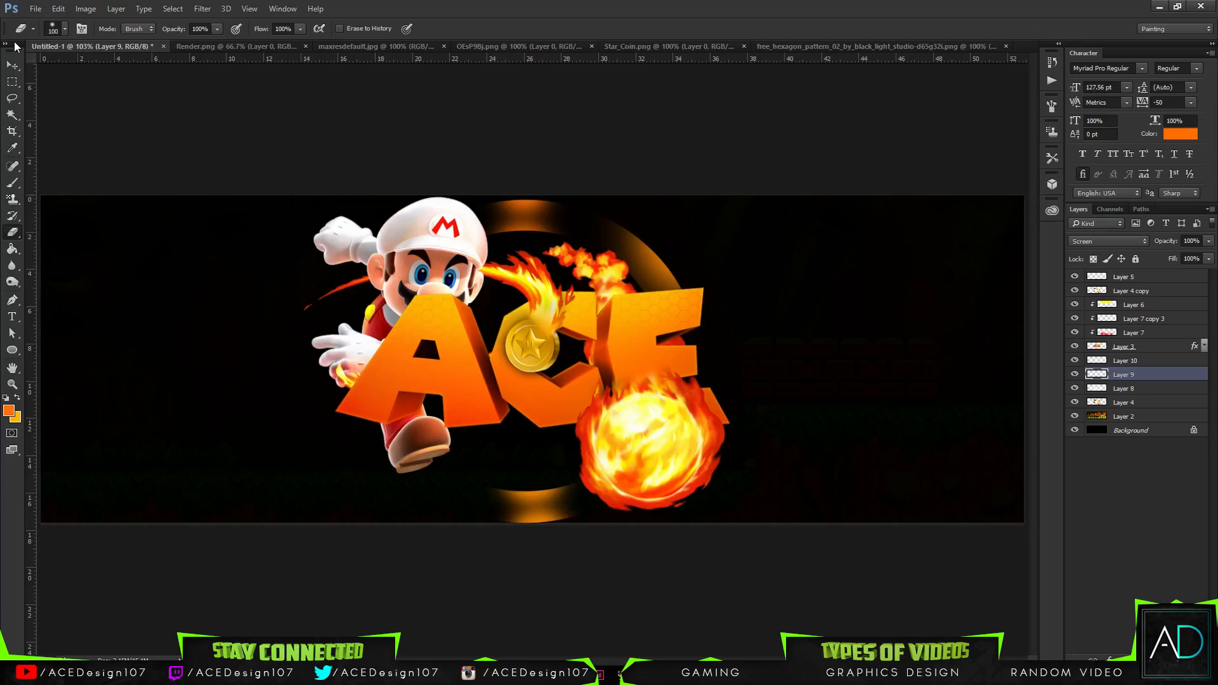
Step: Set the eraser size to 1000 px and softly fade the glows at the top and bottom of the ring
left_click(65, 30)
double_click(132, 53)
type("1")
key("Return")
key("ctrl+minus")
key("ctrl+minus")
key("ctrl+minus")
key("ctrl+minus")
key("ctrl+minus")
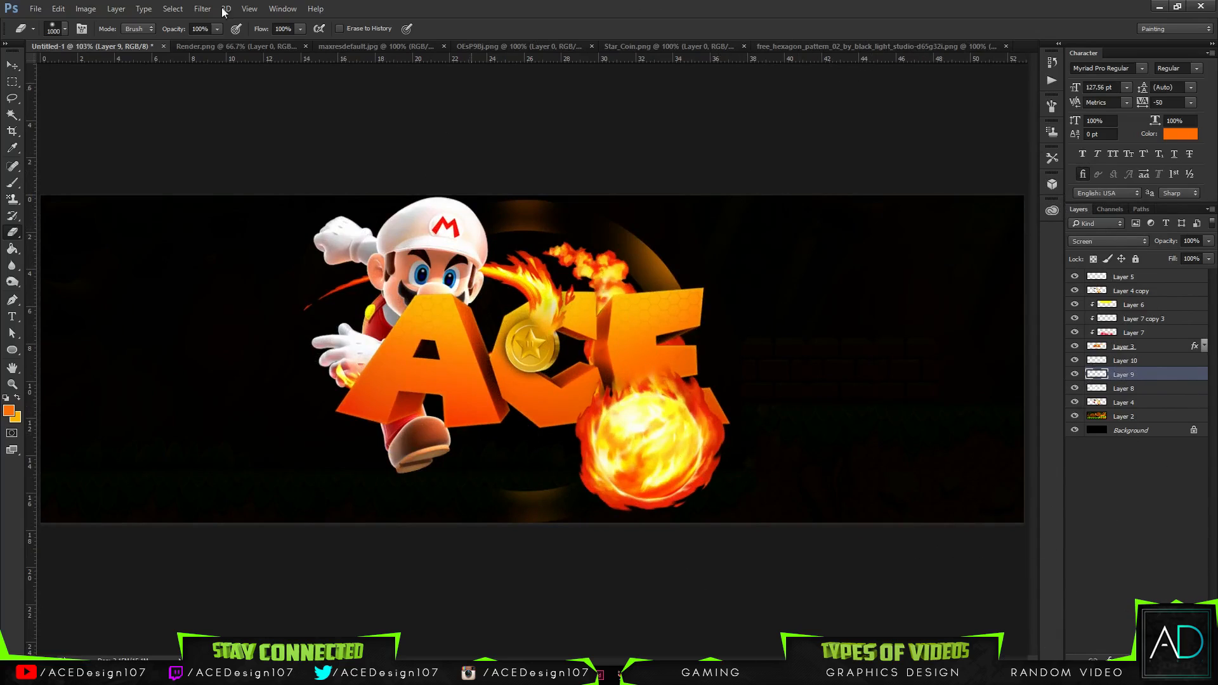
Step: Apply a Vibrance adjustment to Layer 9 with vibrance +71 and saturation +37
left_click(86, 8)
mouse_move(105, 40)
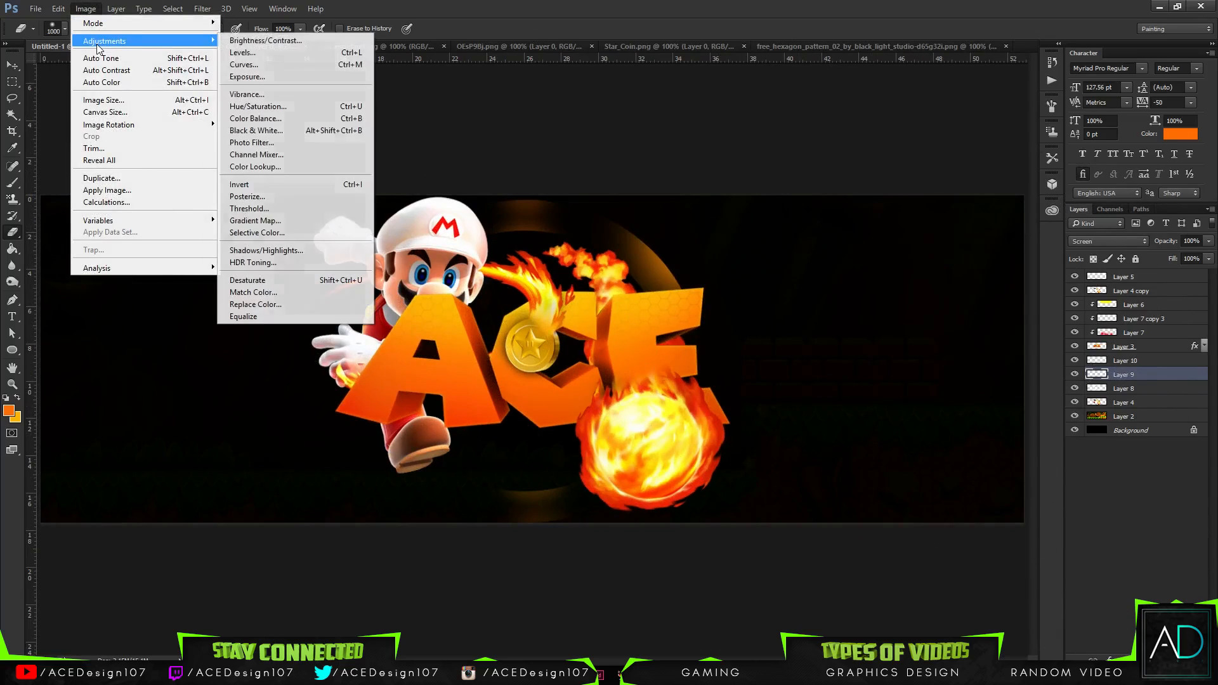
left_click(257, 94)
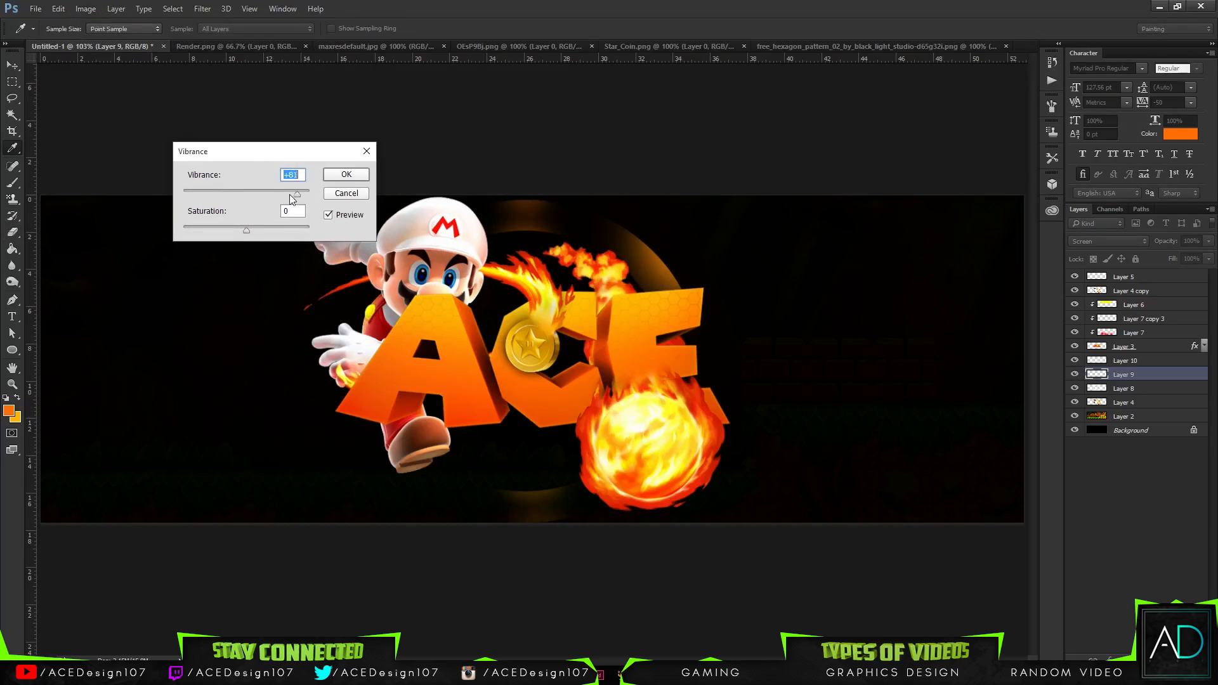
left_click_drag(271, 227, 269, 228)
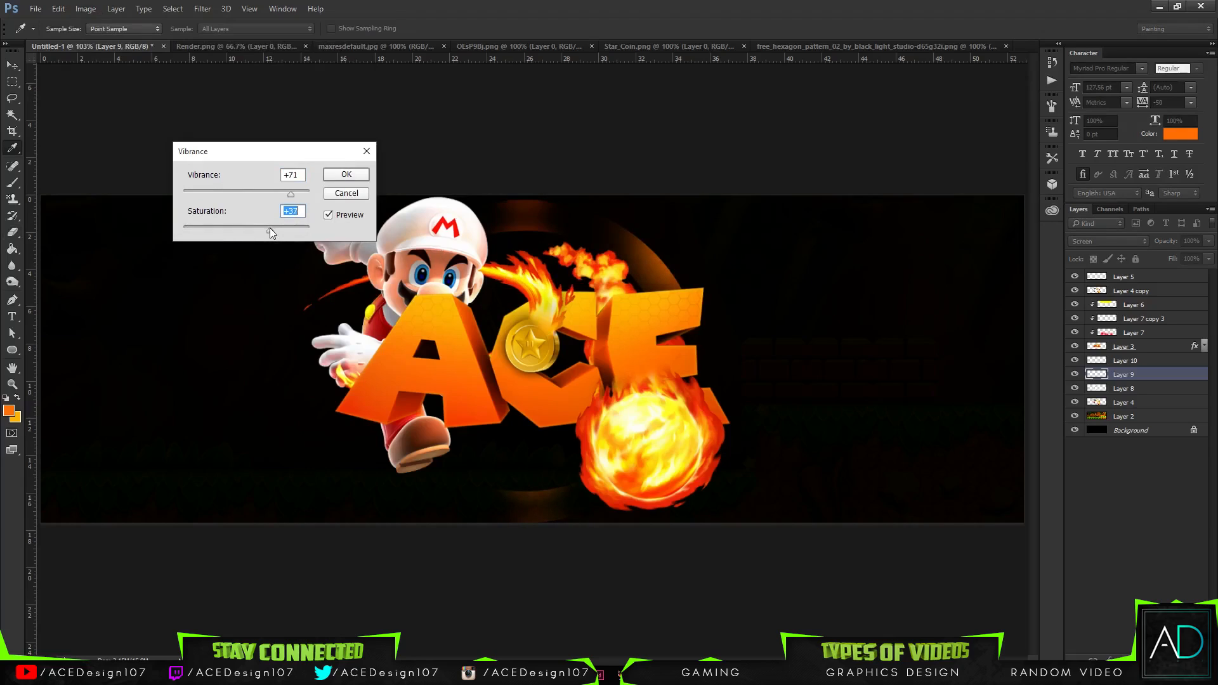
left_click(343, 174)
key("e")
key("v")
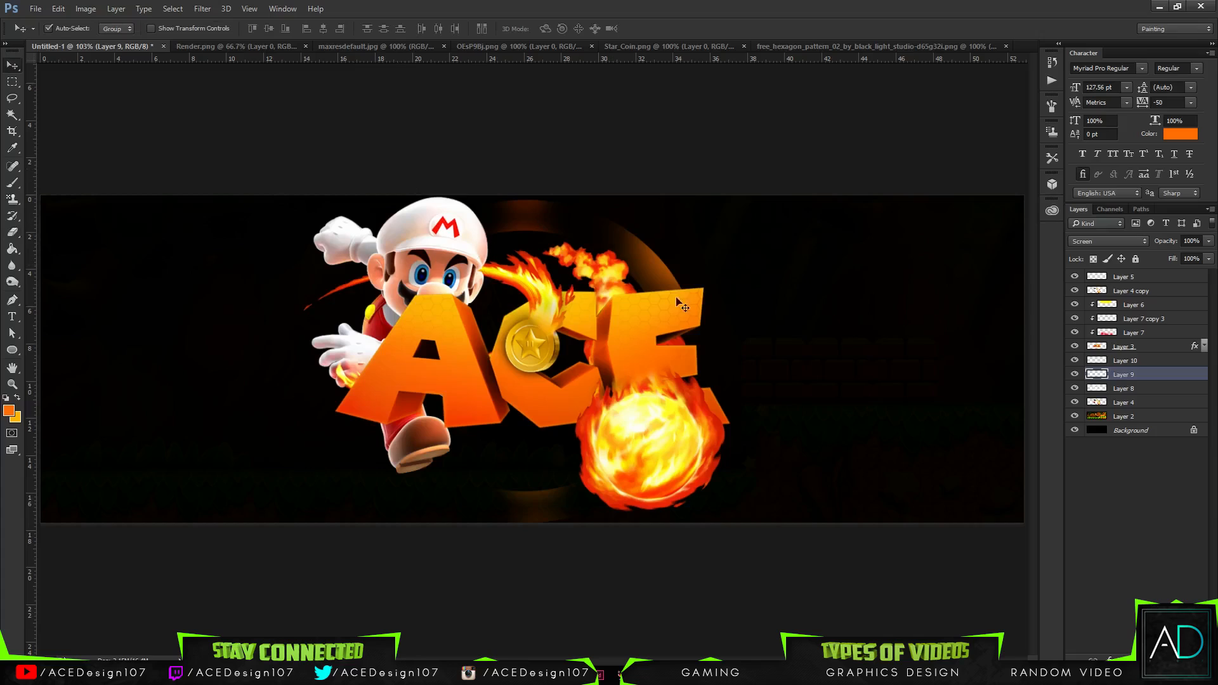
Step: Apply a Vibrance adjustment to Layer 4 copy with vibrance +68 and saturation -1
left_click(1137, 290)
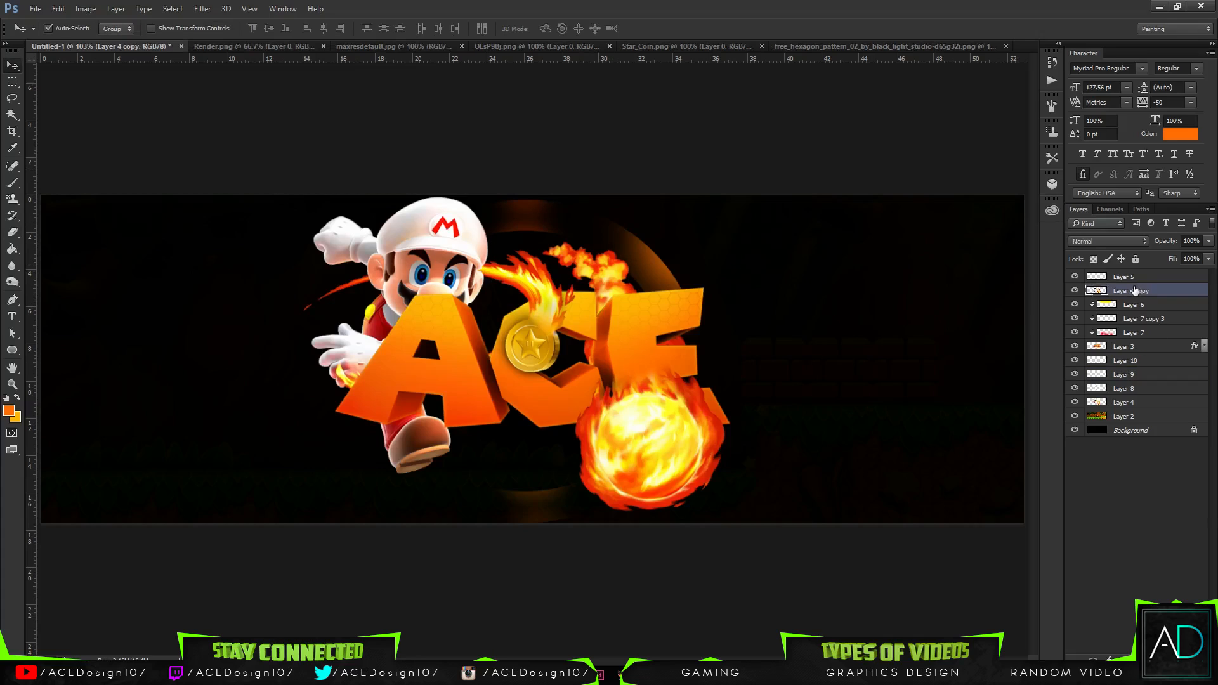
left_click(86, 8)
mouse_move(105, 45)
mouse_move(159, 41)
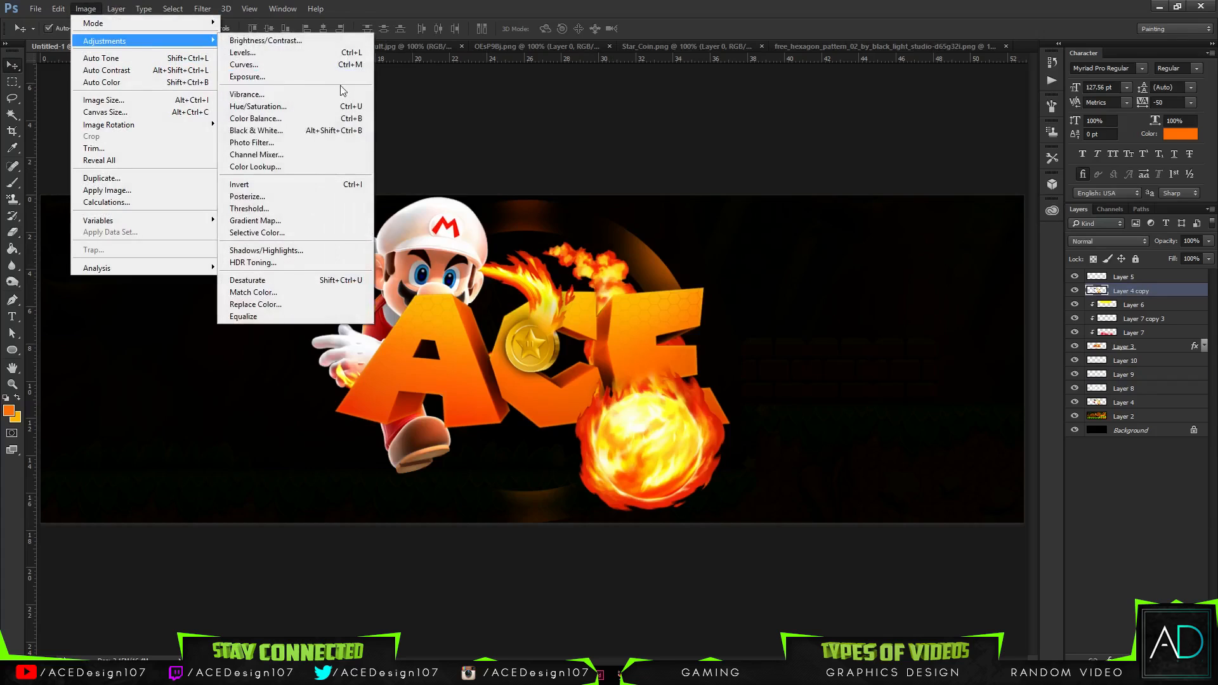
left_click(273, 94)
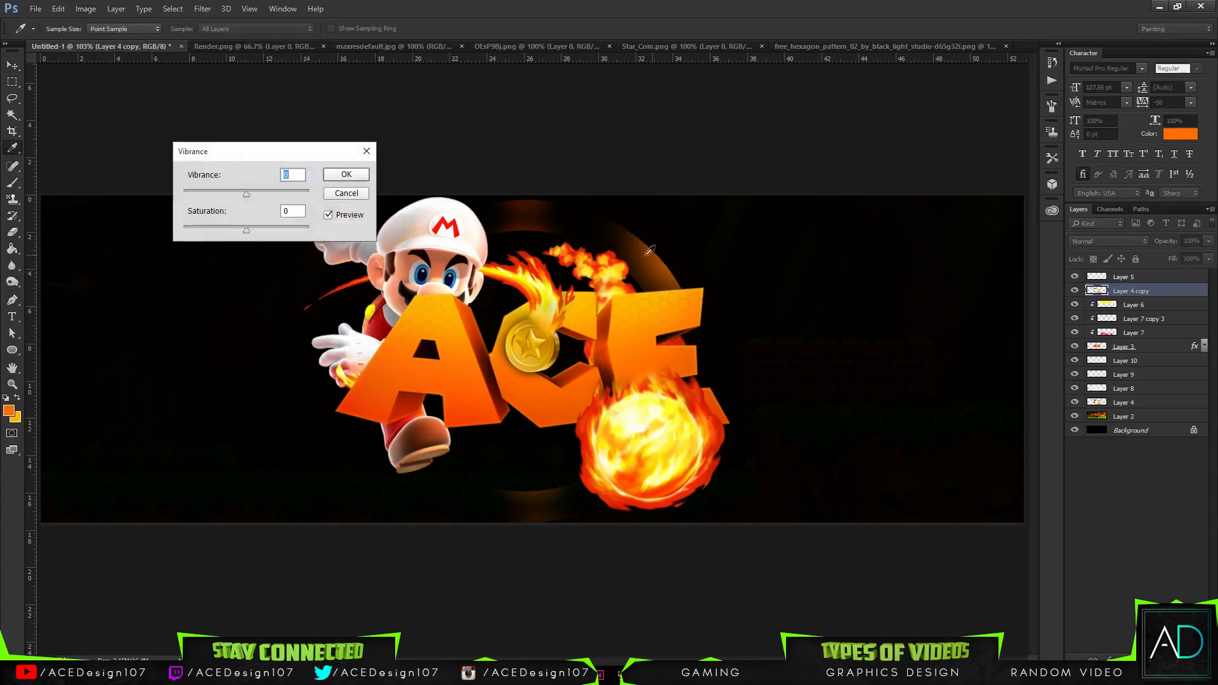
left_click_drag(283, 198, 248, 232)
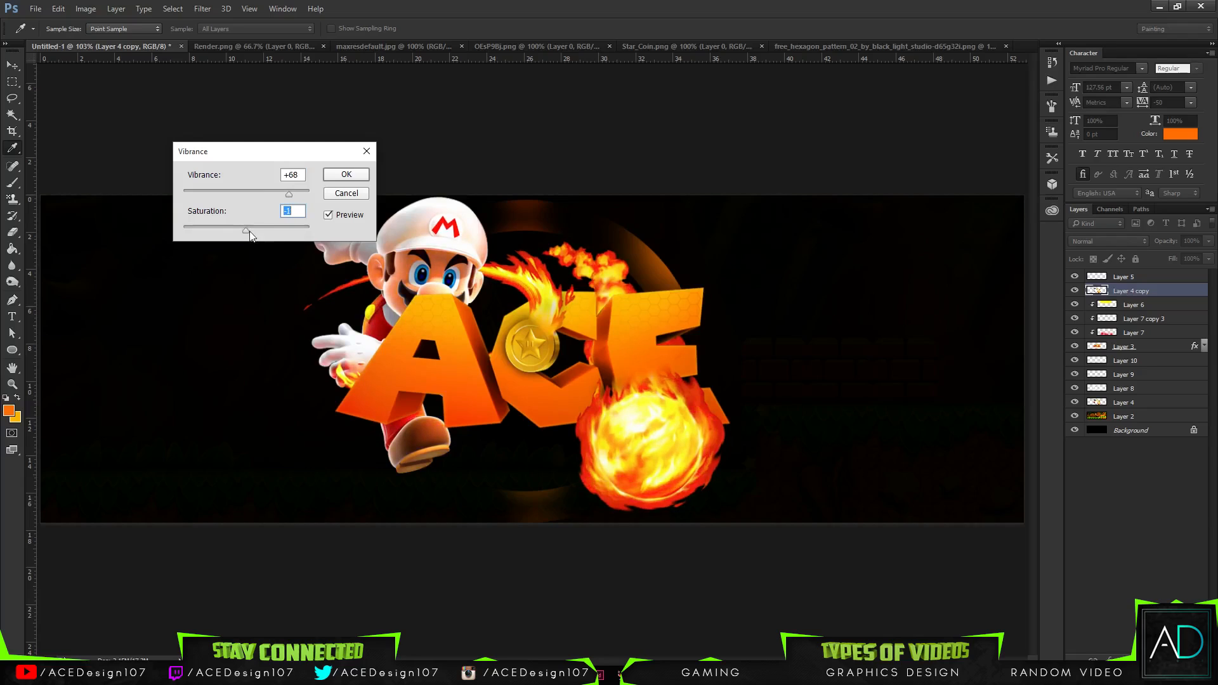
left_click(341, 176)
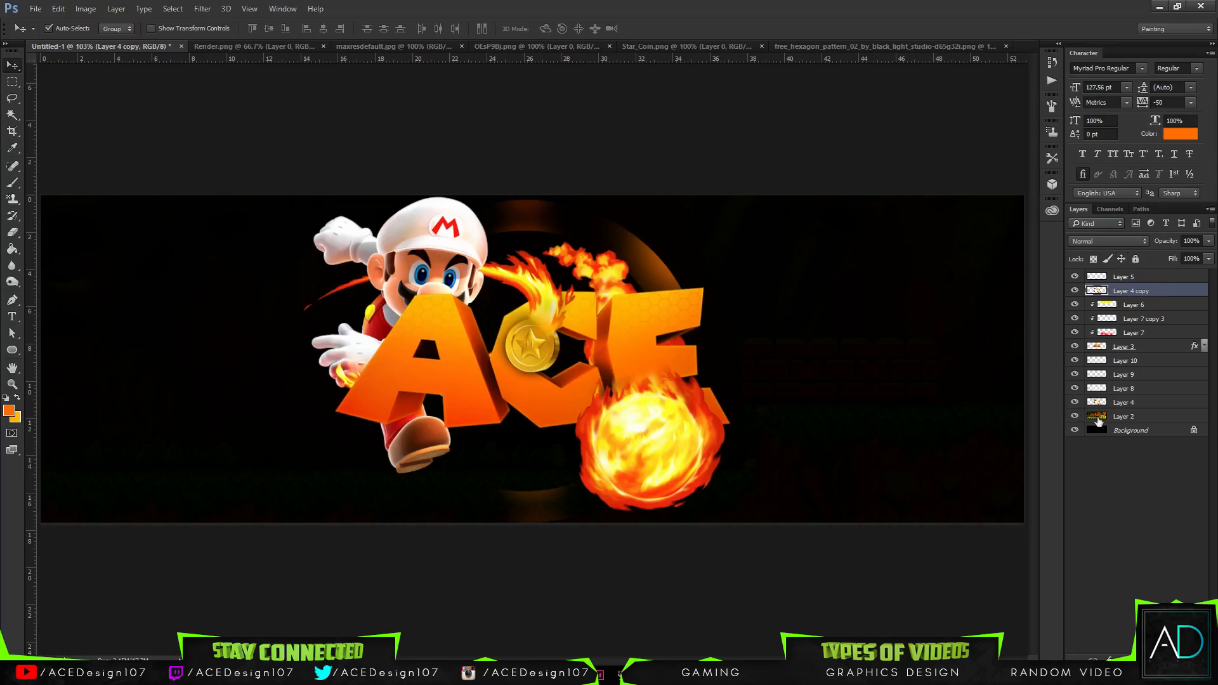
Step: Apply a Vibrance adjustment to Layer 4 with vibrance +62 and saturation +80
left_click(1130, 403)
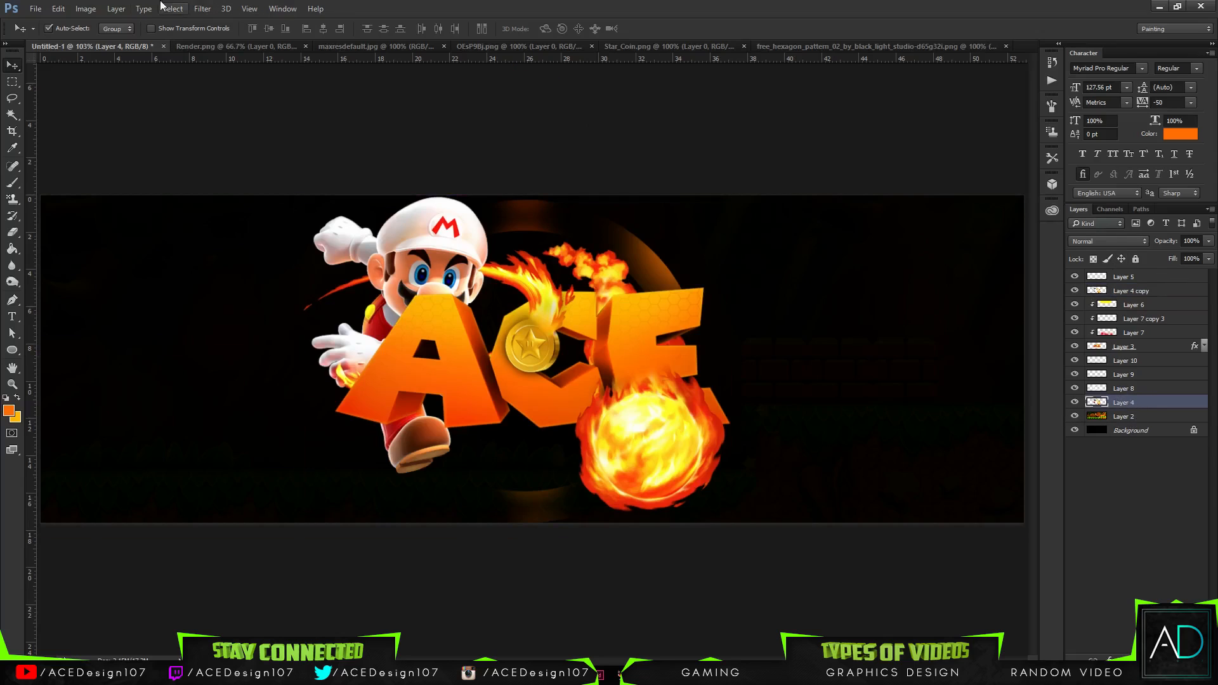
left_click(85, 8)
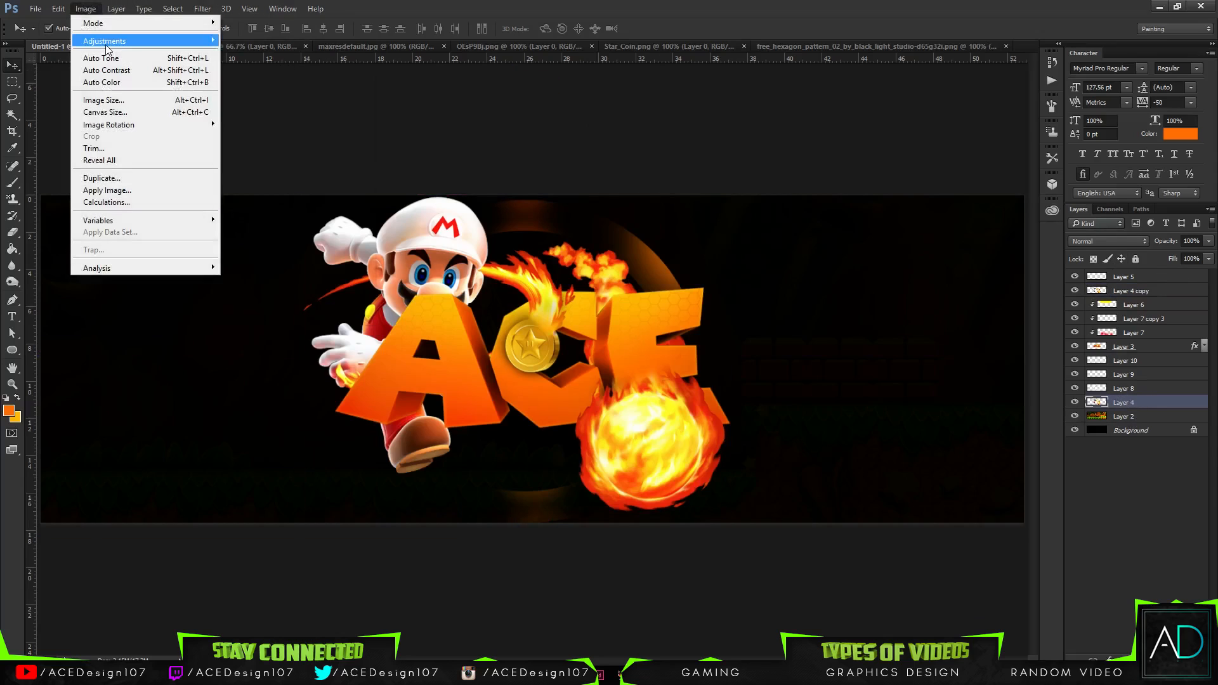
mouse_move(101, 40)
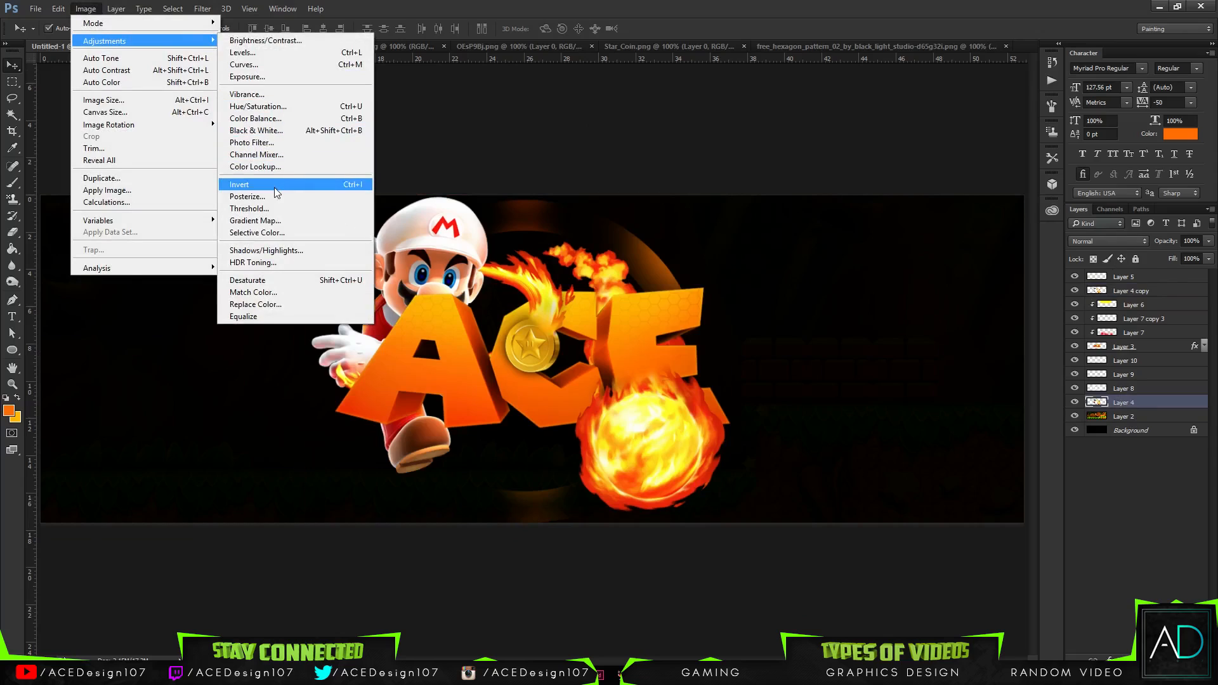
left_click(266, 94)
left_click_drag(272, 195, 287, 227)
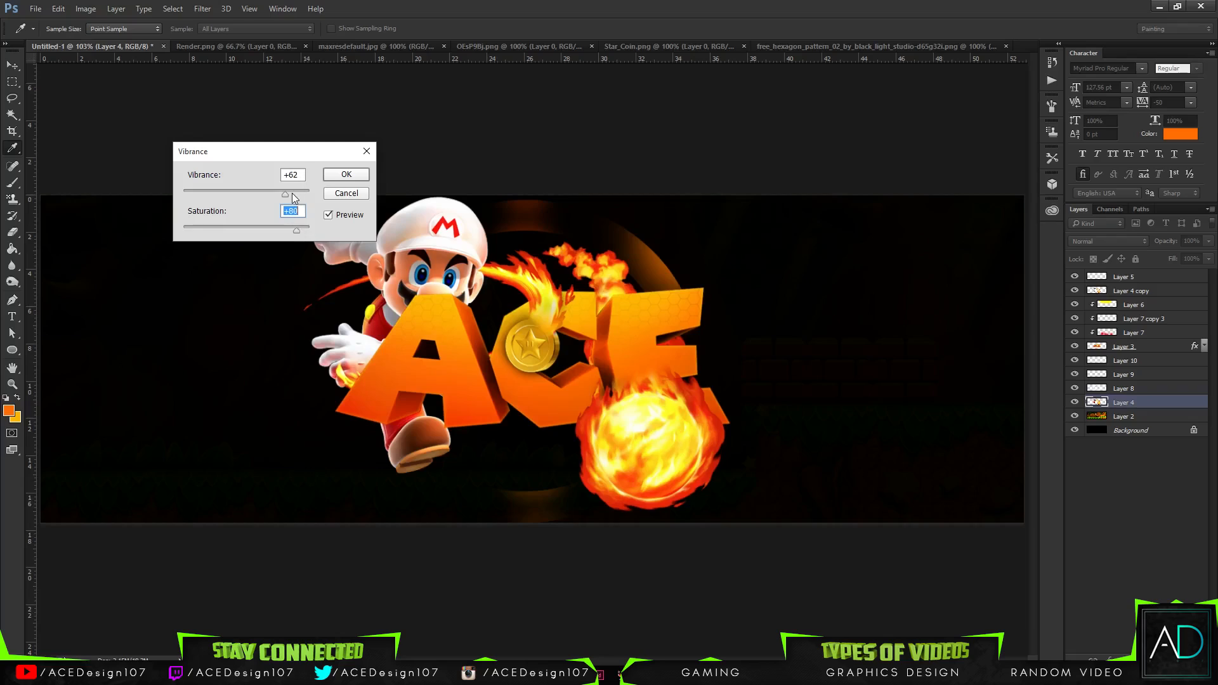
left_click(347, 175)
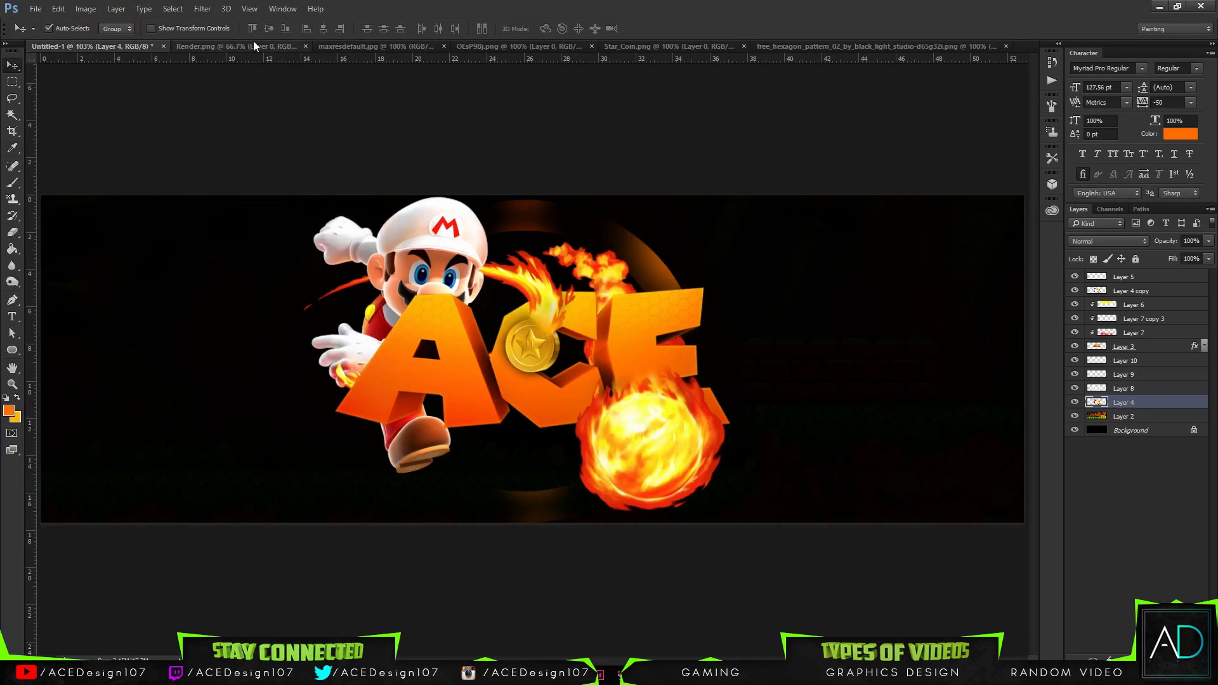
Step: Close all the source image documents except the banner, discarding the changes to the hexagon pattern
left_click(306, 46)
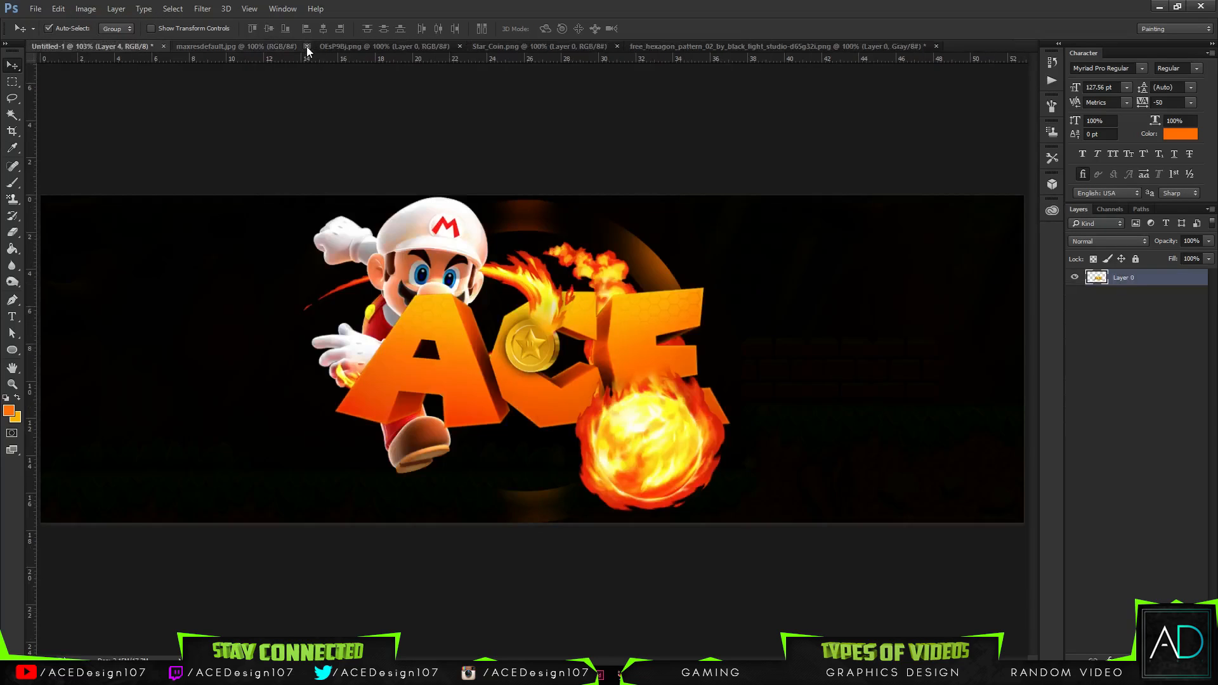
left_click(306, 46)
left_click(319, 47)
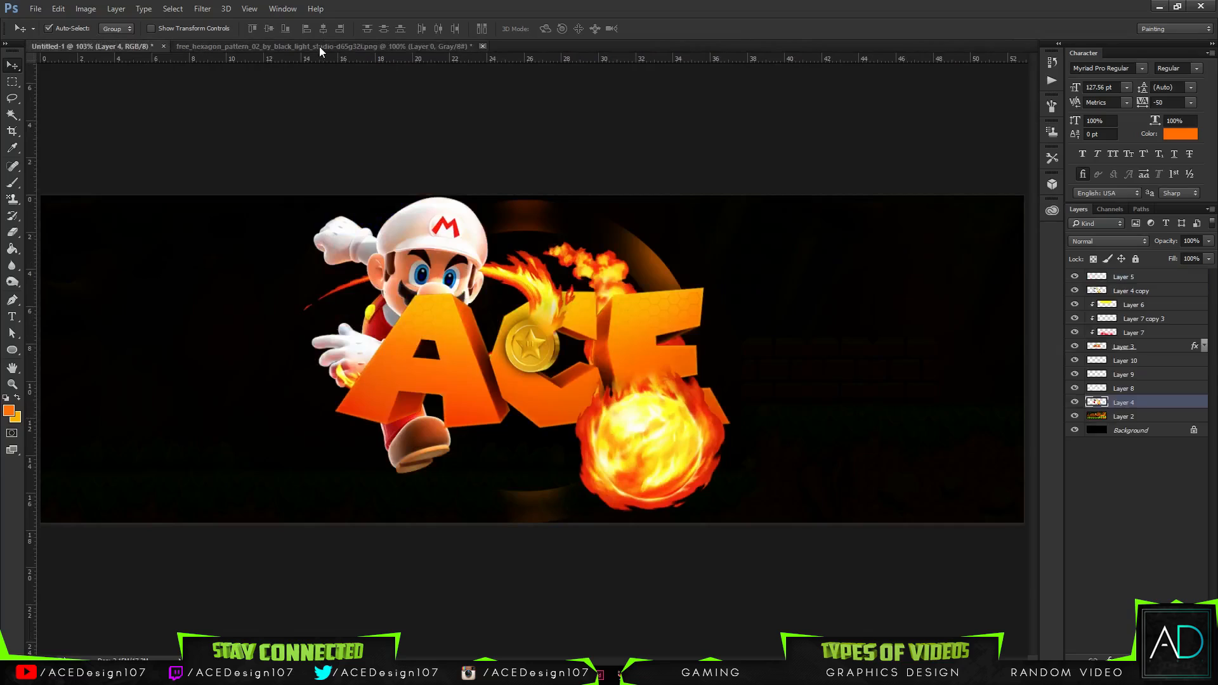
left_click(482, 46)
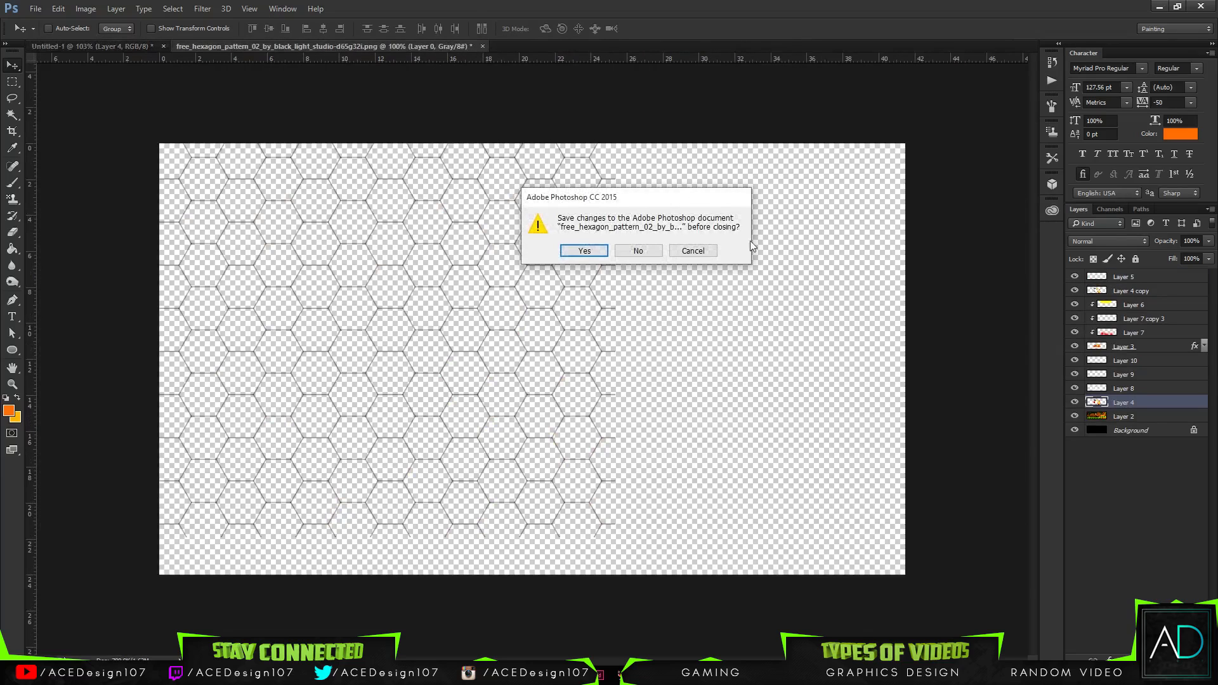
left_click(638, 251)
Step: Save the banner in the BRAH folder as a Photoshop file named Header with Maximize Compatibility on
key("ctrl+s")
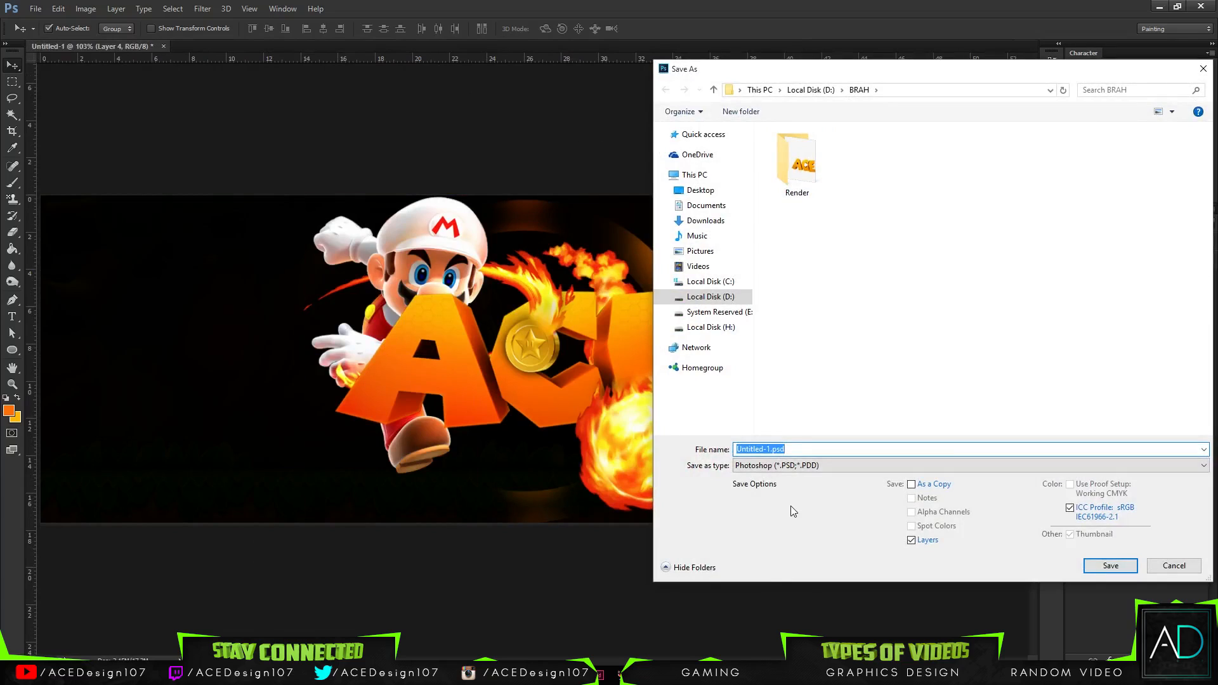
type("Header")
key("Return")
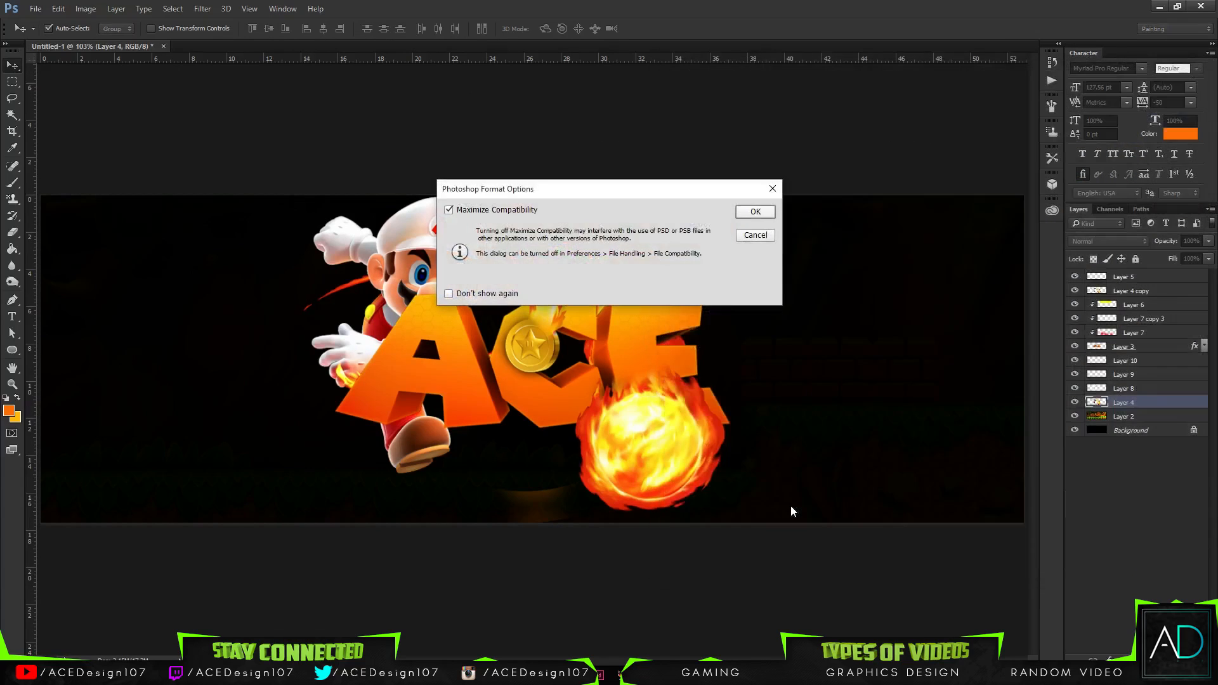
left_click(754, 211)
Step: Open the Fire_Flower_NSMB2.png image as a new document
left_click(35, 9)
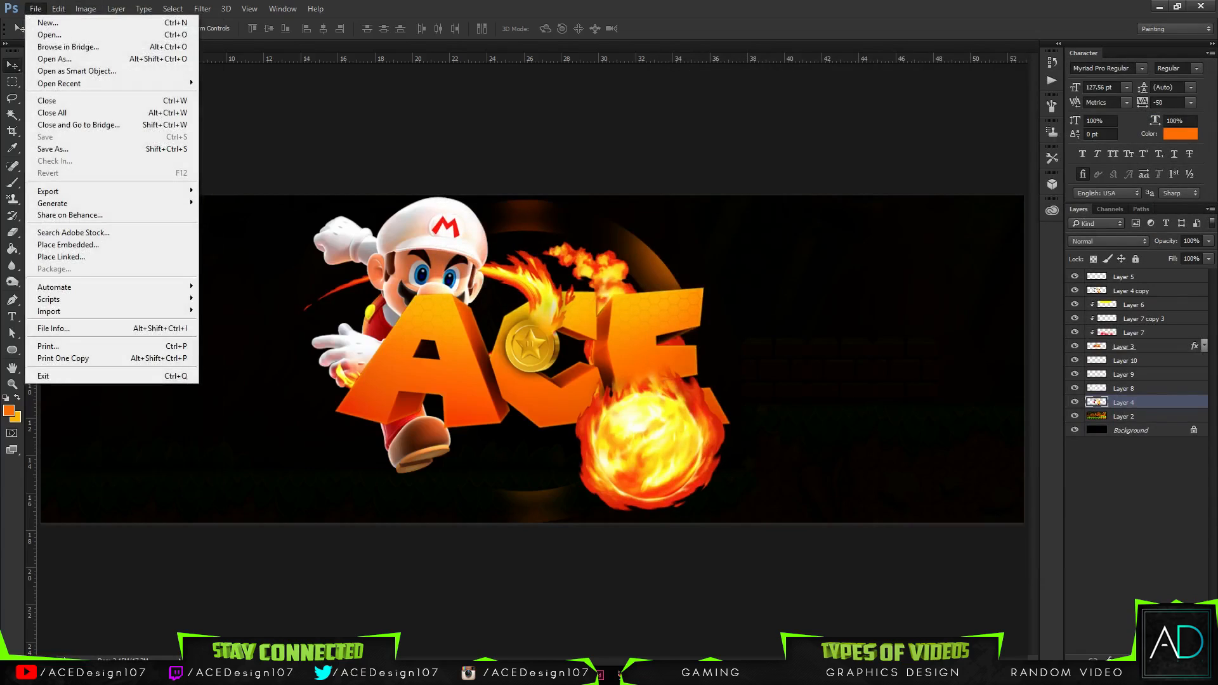
key("Escape")
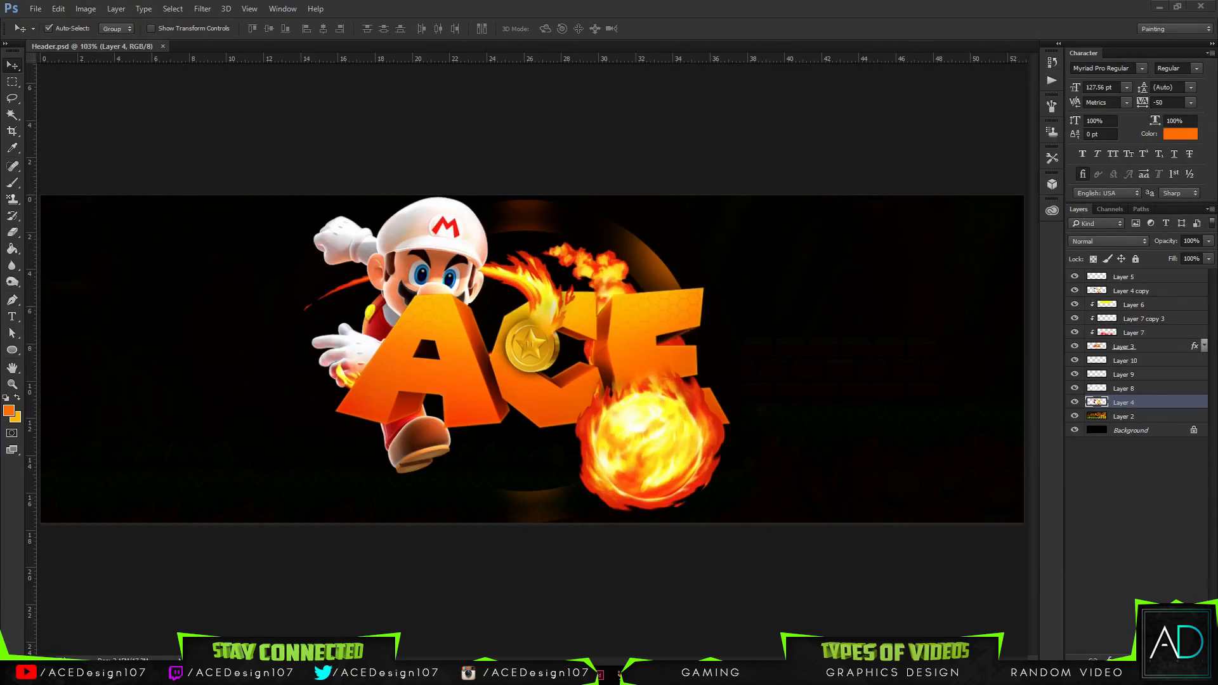
left_click(35, 9)
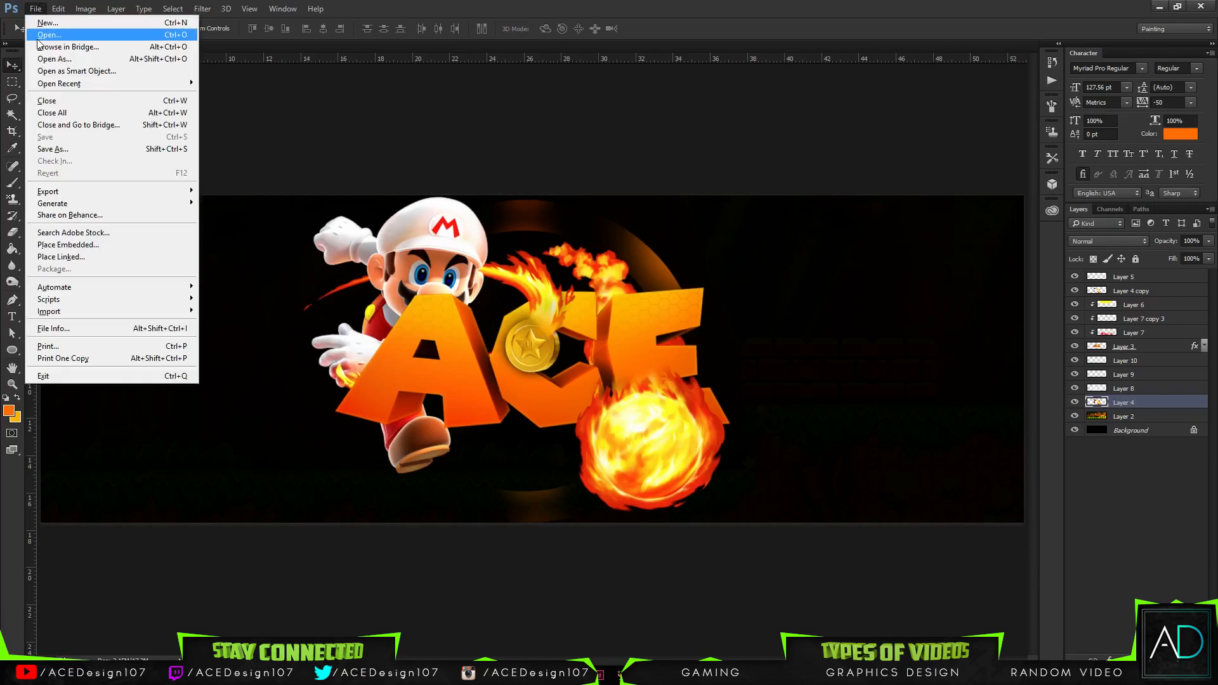
left_click(48, 28)
left_click(947, 184)
double_click(946, 184)
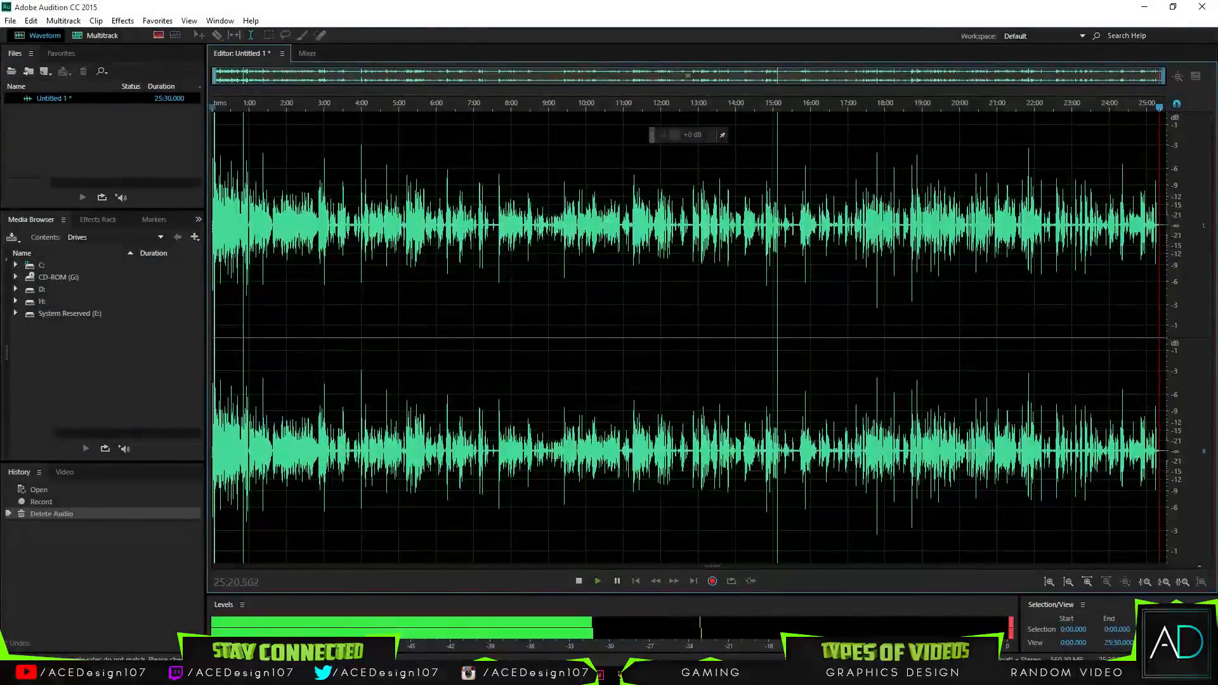
key("alt+Tab")
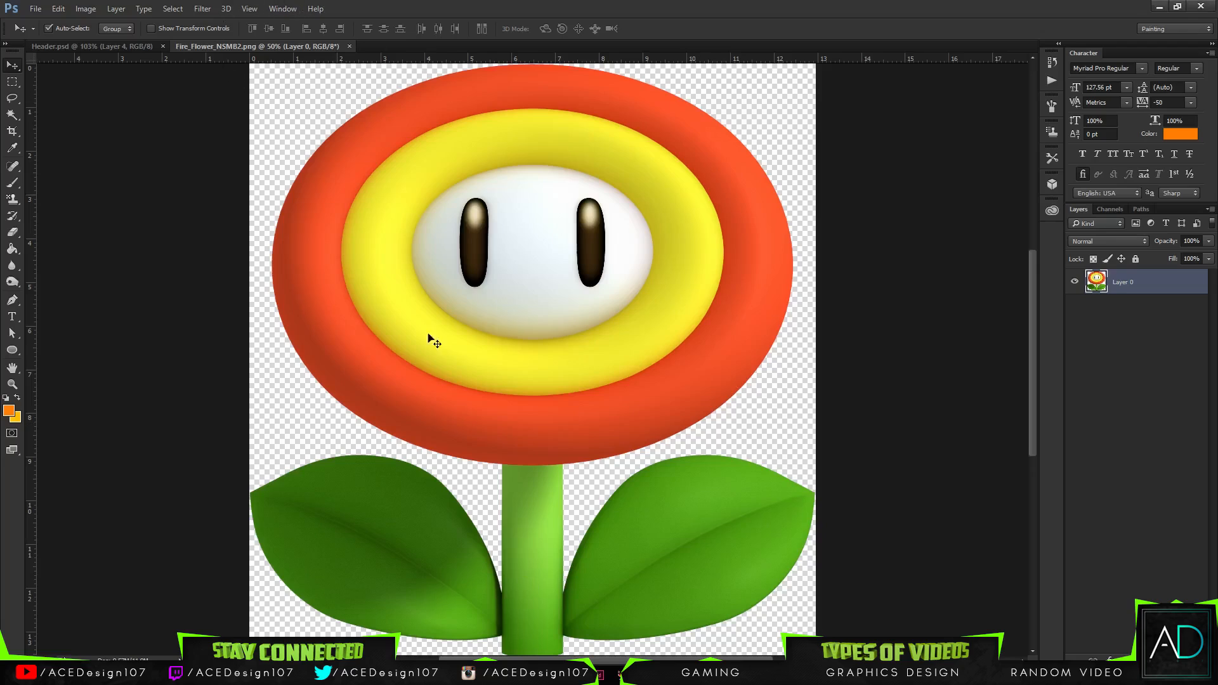
Step: Copy the Fire Flower into Header.psd and scale it down to fit behind the lower part of the ACE lettering
left_click_drag(430, 336, 503, 400)
left_click_drag(947, 256, 876, 283)
key("ctrl+t")
key("ctrl+minus")
key("ctrl+minus")
key("ctrl+minus")
key("ctrl+minus")
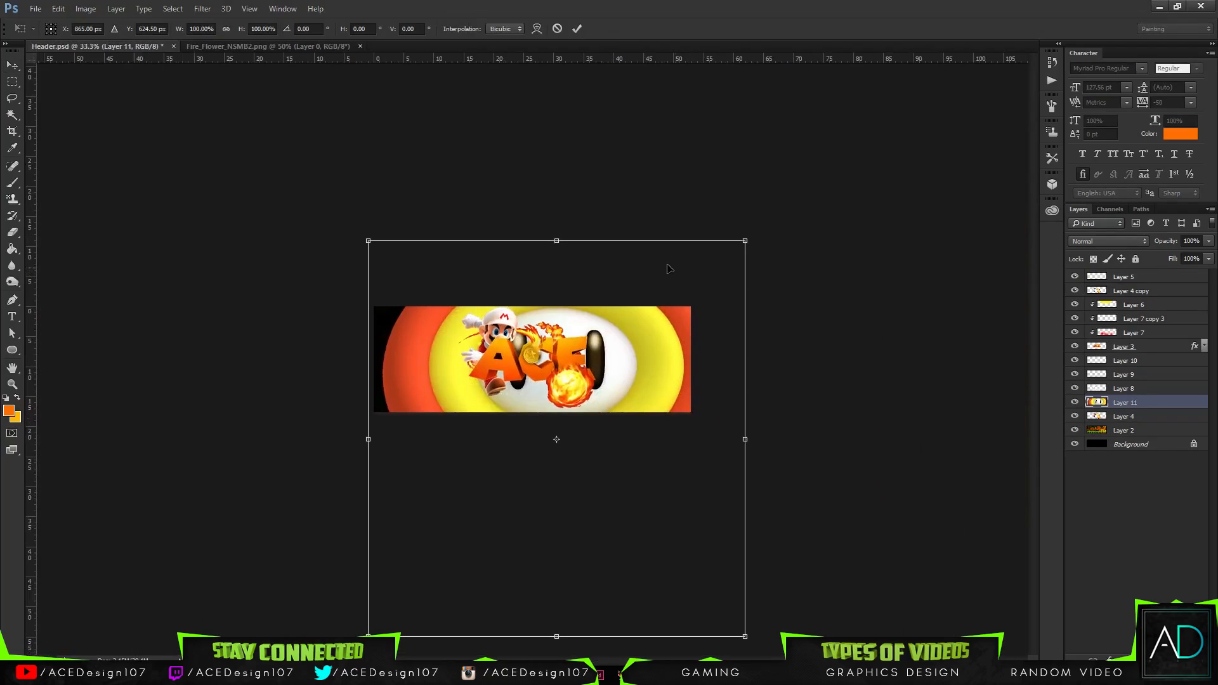
left_click_drag(742, 249, 536, 389)
key("Return")
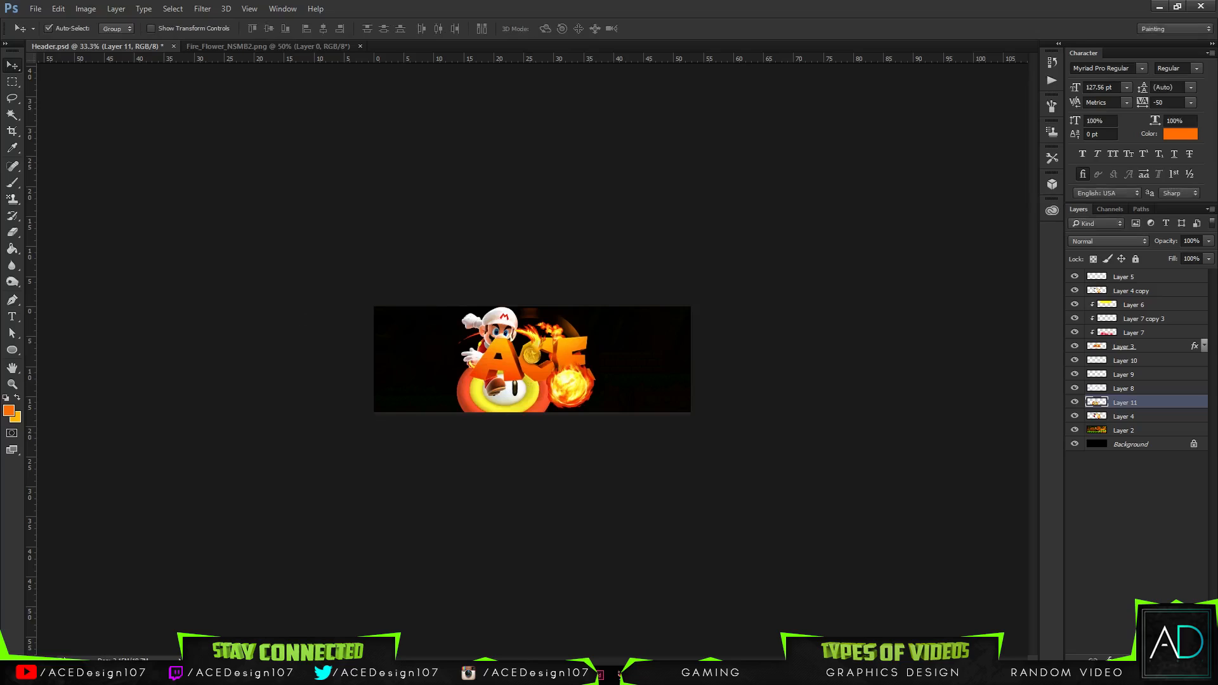
Step: Move the Fire Flower layer directly above Layer 4 copy and shrink the flower in front of the lettering
left_click_drag(1136, 402, 1142, 296)
key("ctrl+t")
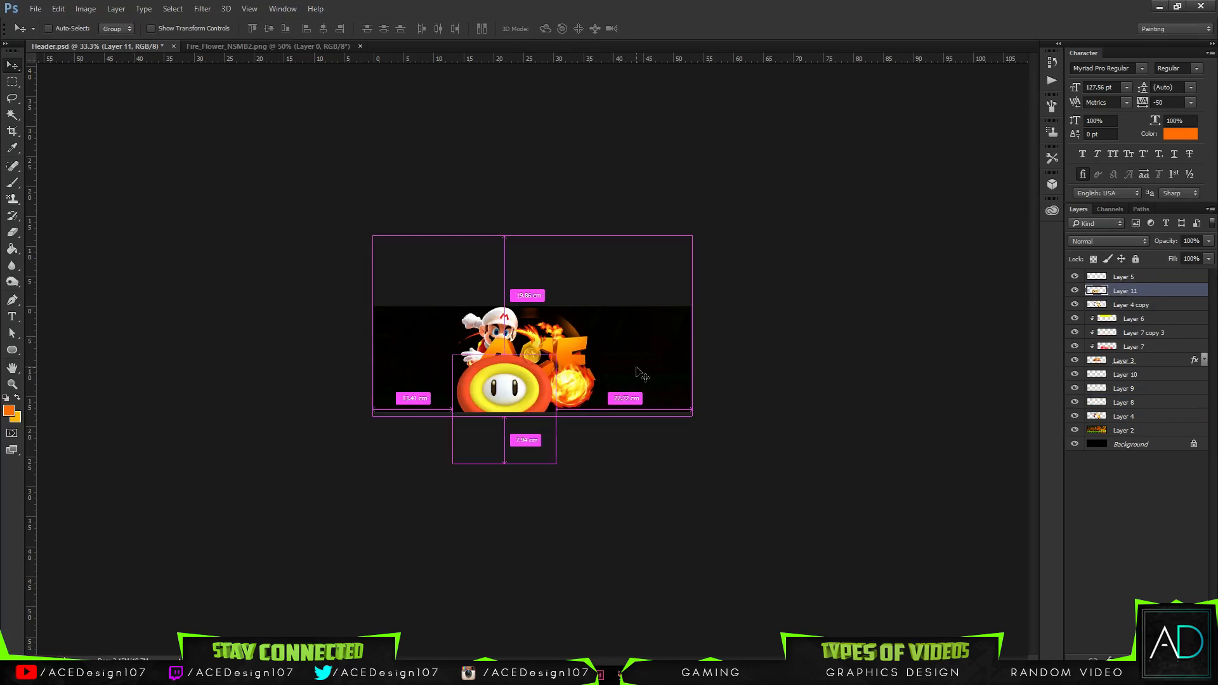
key("ctrl+0")
left_click_drag(614, 353, 468, 494)
left_click_drag(409, 549, 489, 424)
key("Return")
Step: Scale the Fire Flower to about 94% and shift it slightly towards the fireball
key("ctrl+t")
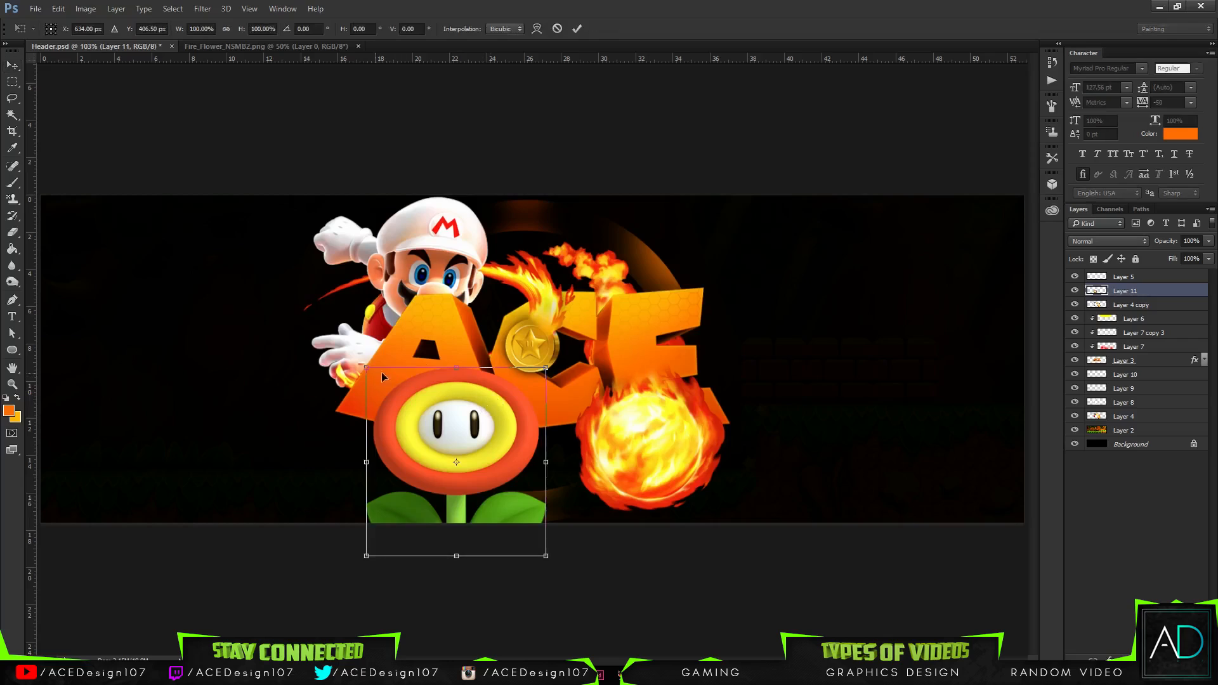
mouse_move(358, 374)
left_mouse_down()
mouse_move(367, 379)
mouse_move(353, 353)
mouse_move(368, 383)
left_mouse_up()
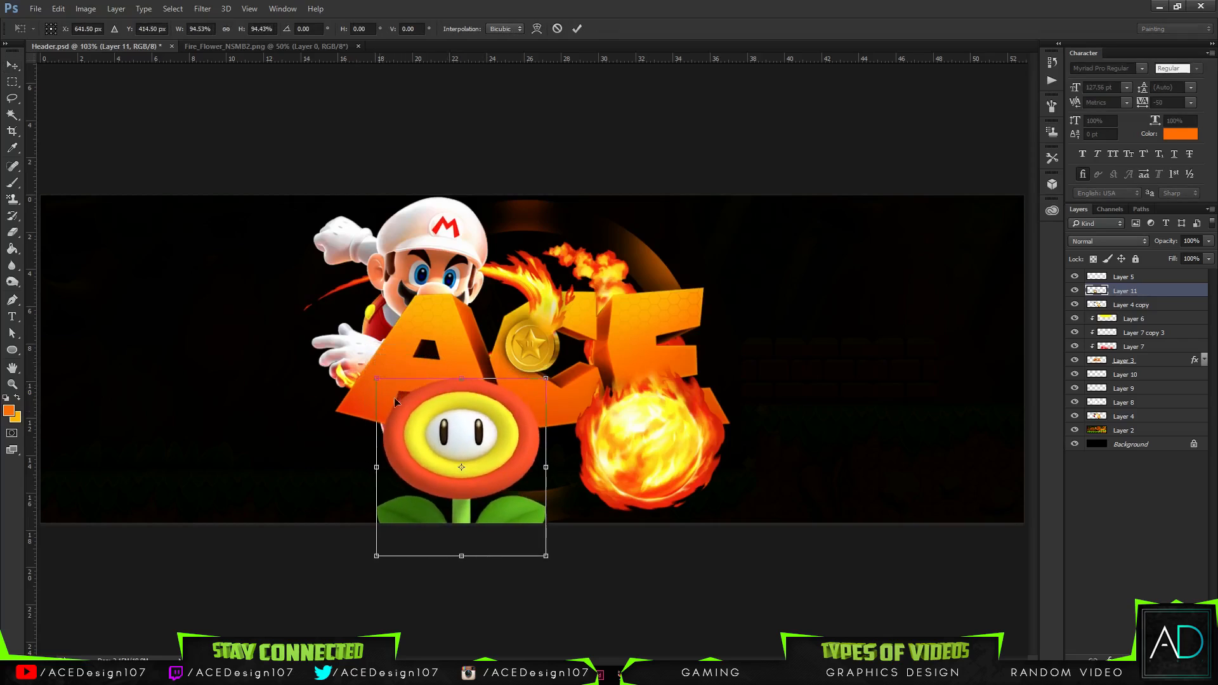
left_click_drag(525, 431, 538, 429)
Step: Warp the Fire Flower by pulling its left side outward and its right side inward
right_click(504, 420)
left_click(534, 517)
mouse_move(413, 398)
left_mouse_down()
mouse_move(410, 388)
mouse_move(416, 402)
left_mouse_up()
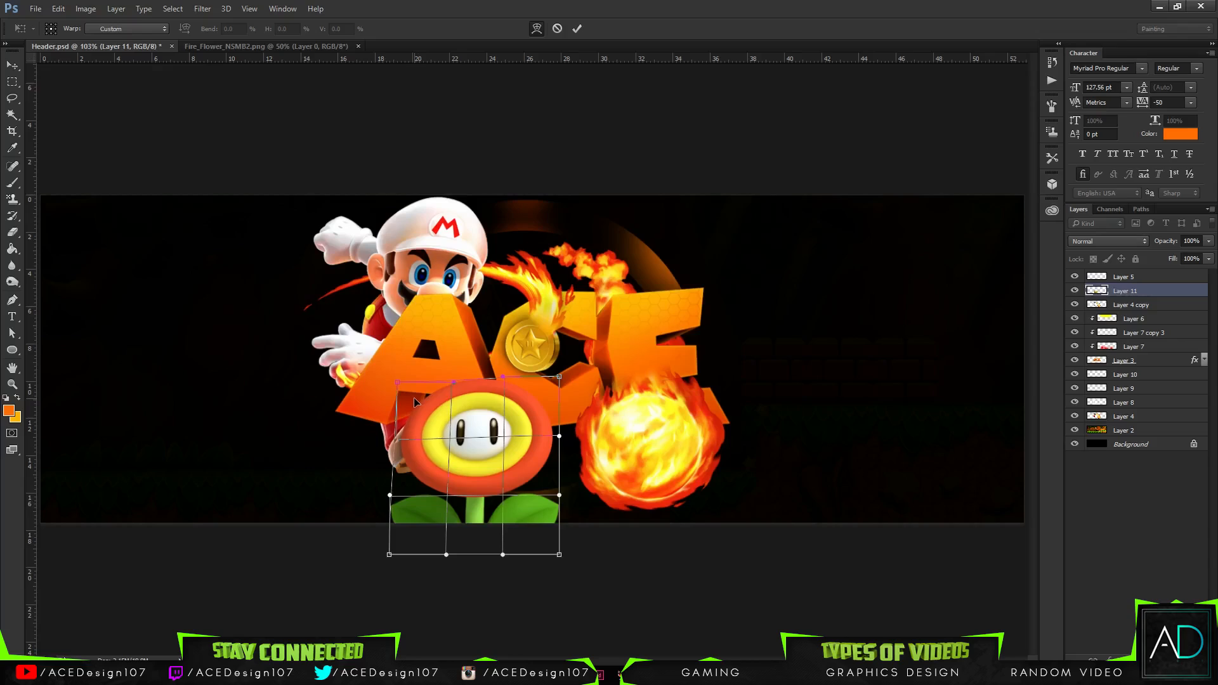
key("ctrl+z")
mouse_move(387, 378)
left_mouse_down()
mouse_move(369, 363)
mouse_move(388, 362)
left_mouse_up()
left_click_drag(389, 555, 380, 563)
left_click_drag(392, 444, 383, 446)
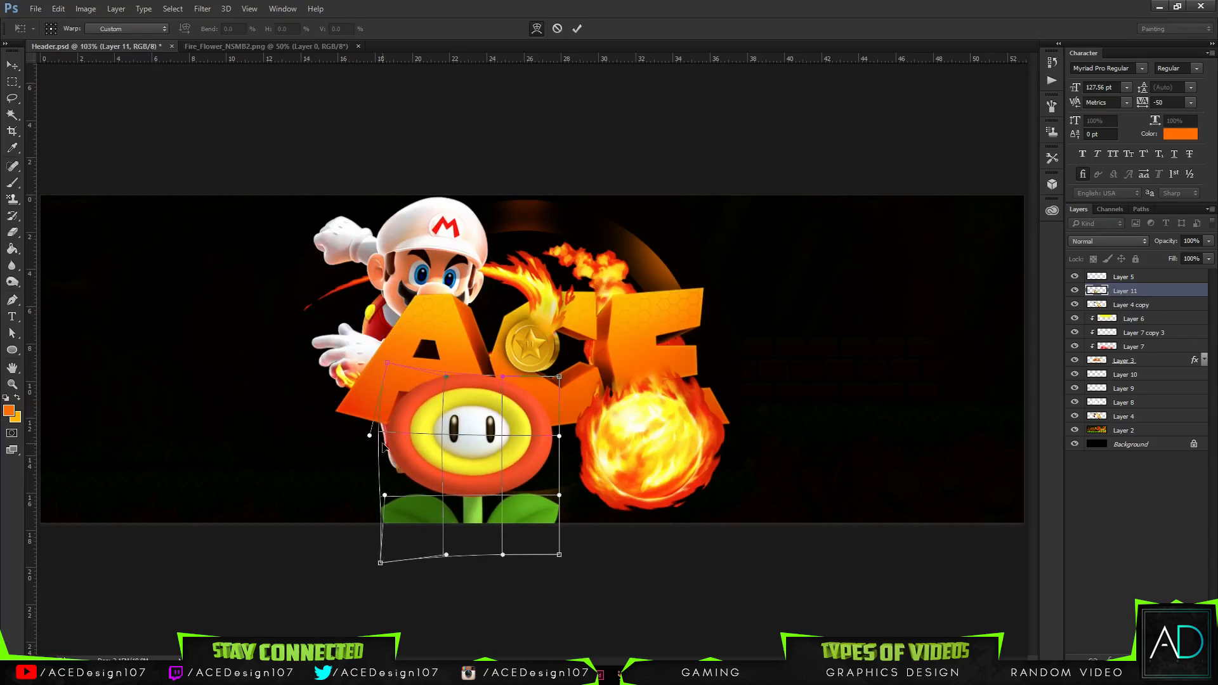
left_click_drag(569, 450, 545, 383)
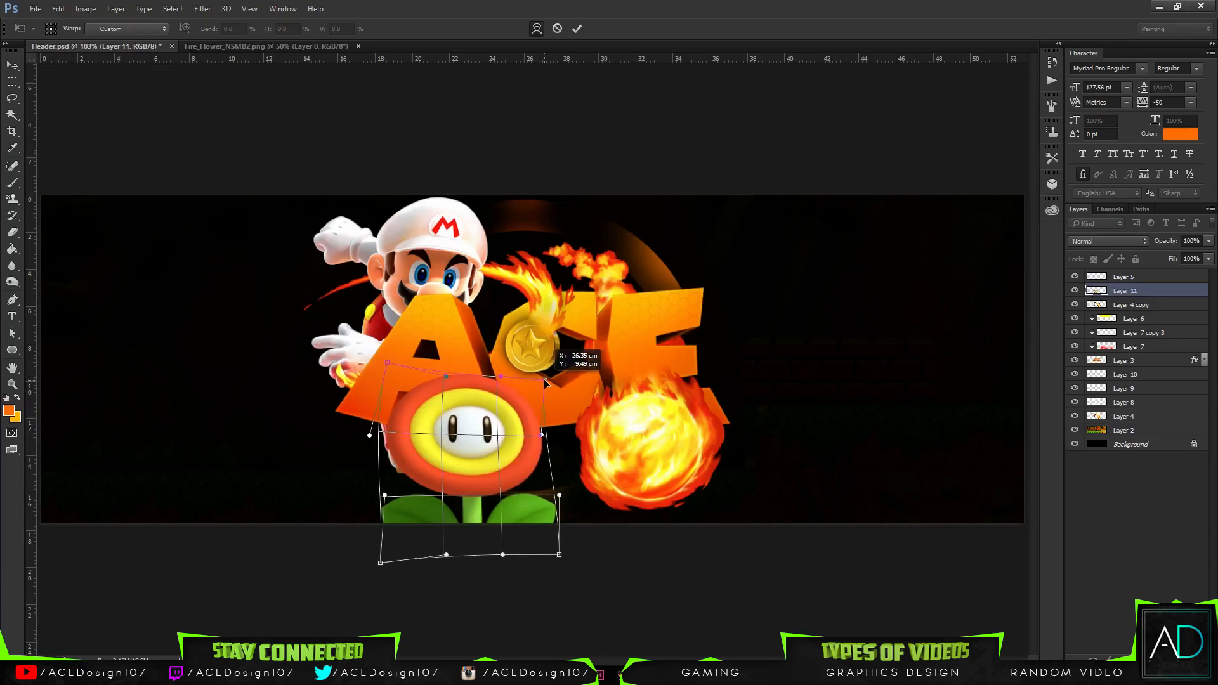
left_click_drag(558, 543, 544, 542)
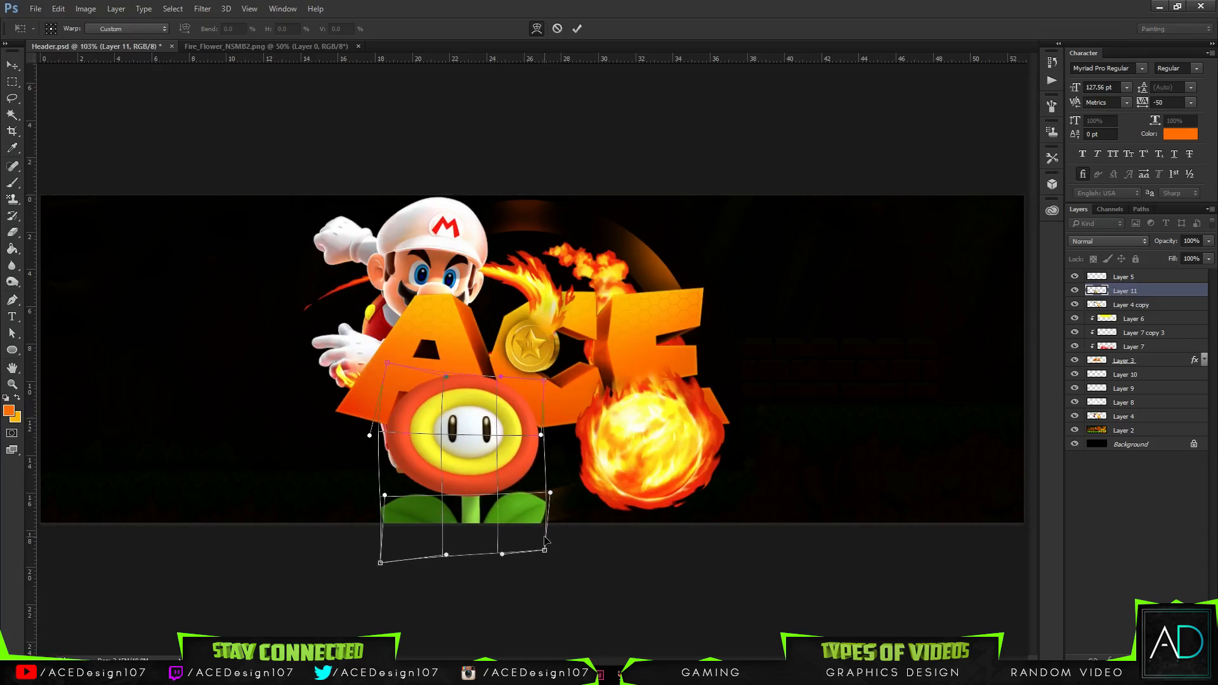
key("Return")
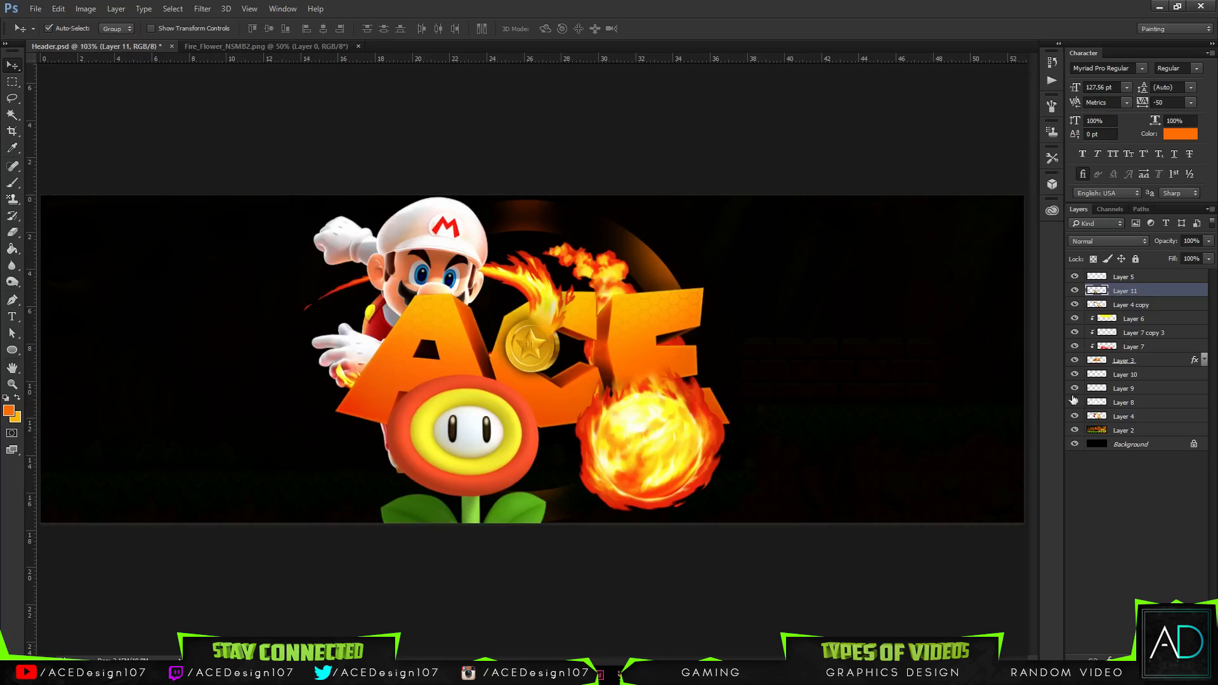
Step: Apply Hue/Saturation to the Fire Flower with hue -6, saturation +38 and a darker lightness
key("ctrl+u")
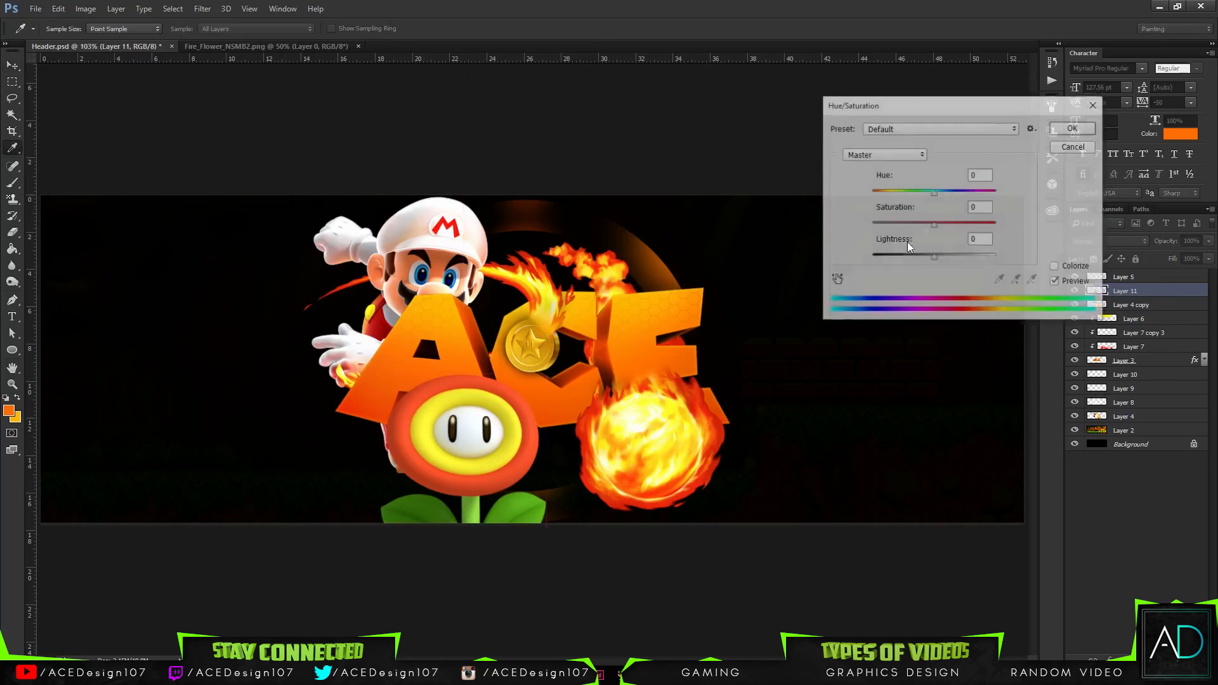
left_click_drag(919, 225, 930, 193)
mouse_move(914, 257)
left_mouse_down()
mouse_move(895, 252)
mouse_move(942, 253)
mouse_move(924, 247)
left_mouse_up()
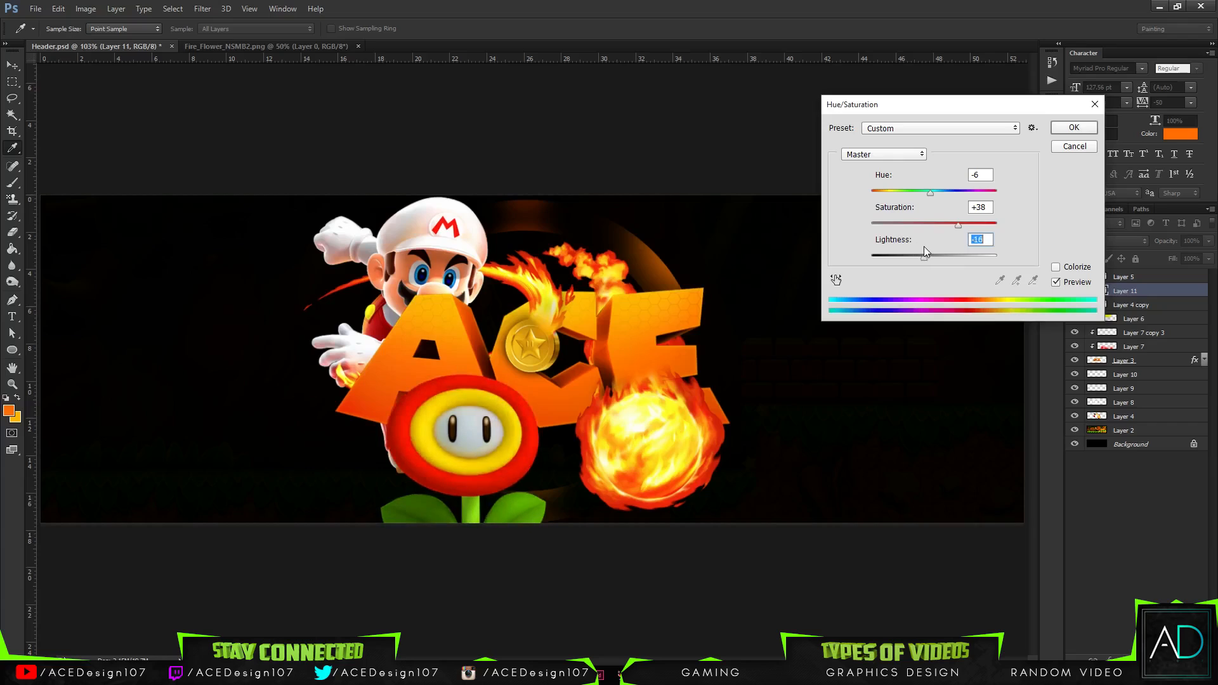
left_click(1080, 127)
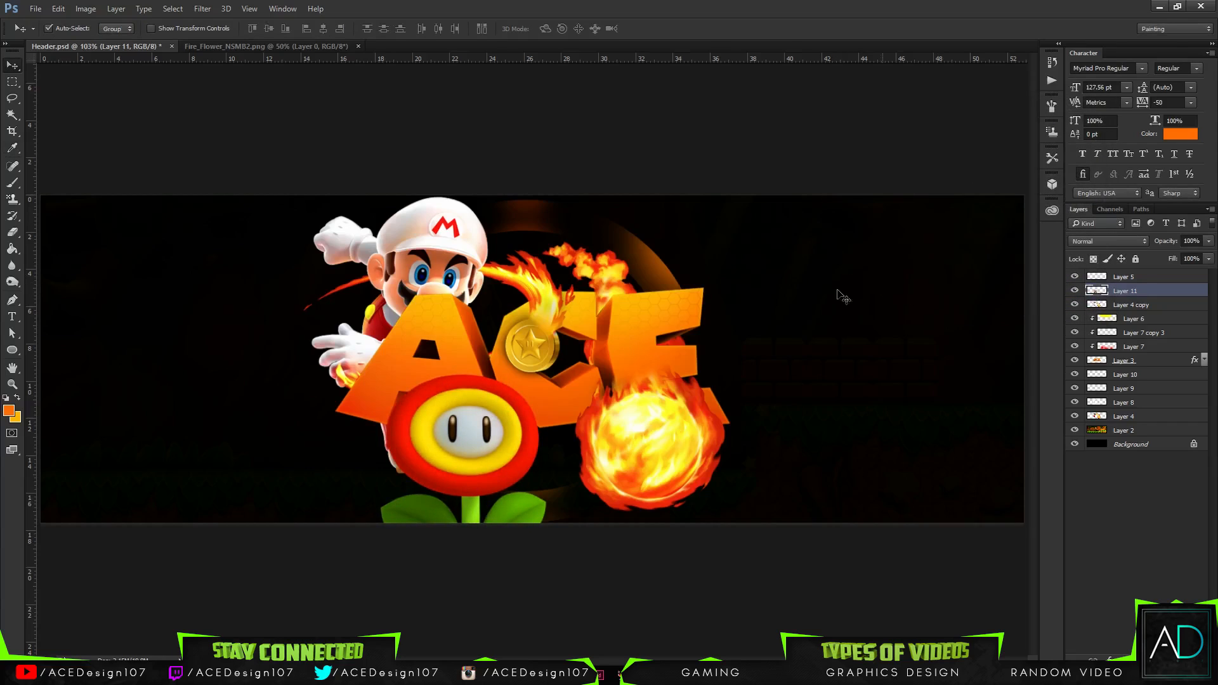
left_click(1101, 297, "ctrl")
key("b")
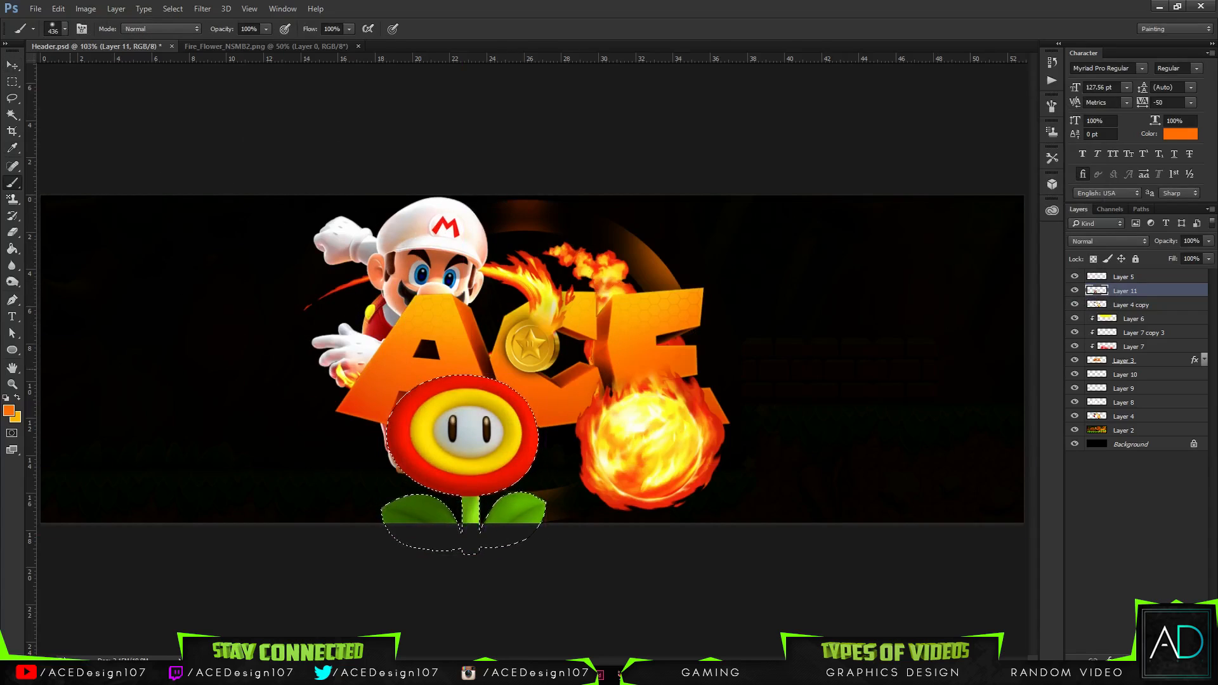
left_click(8, 411)
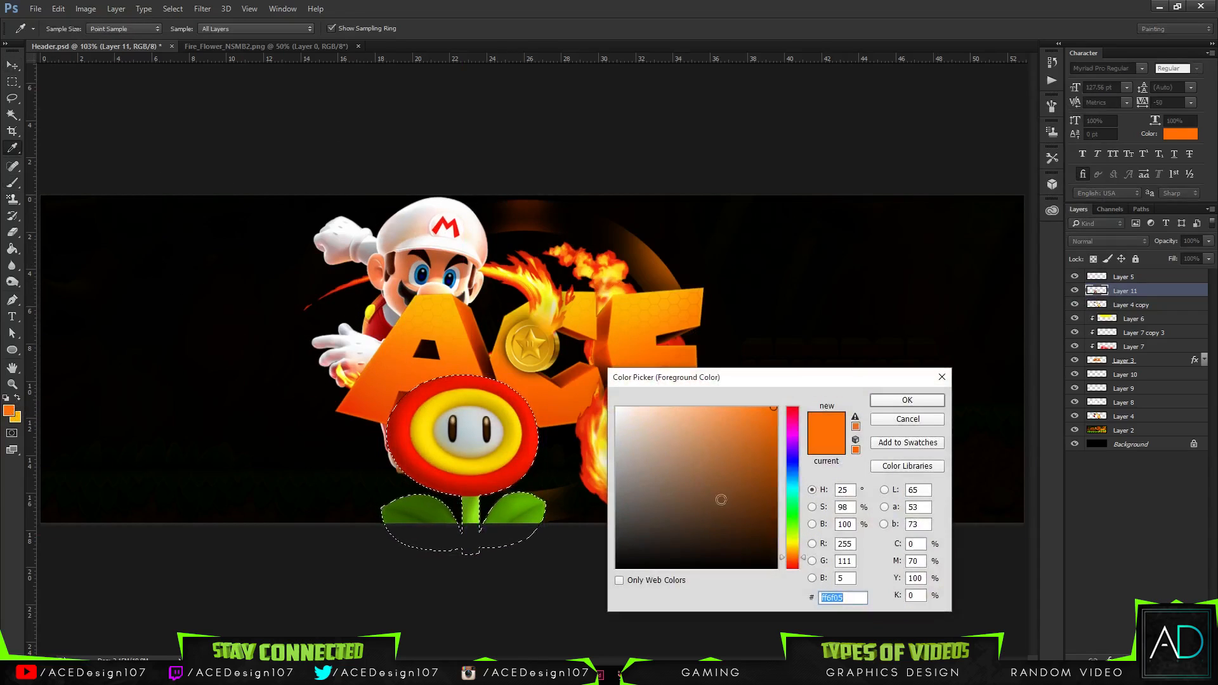
left_click_drag(798, 549, 794, 546)
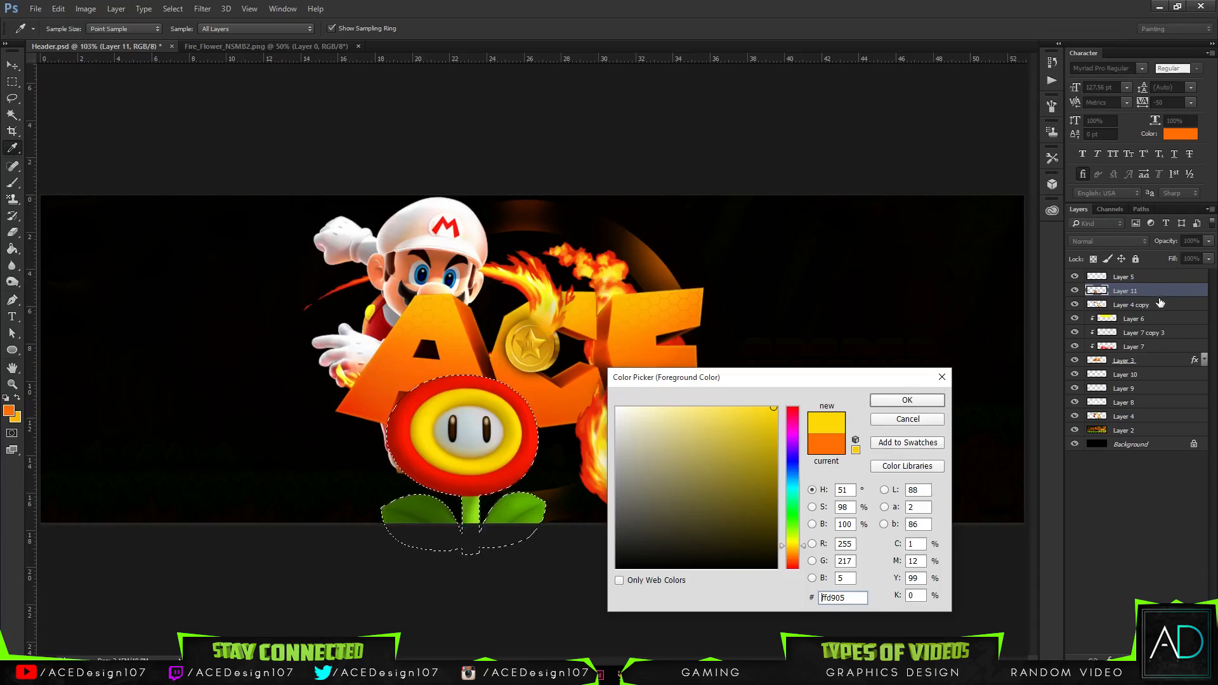
left_click(907, 420)
key("ctrl+d")
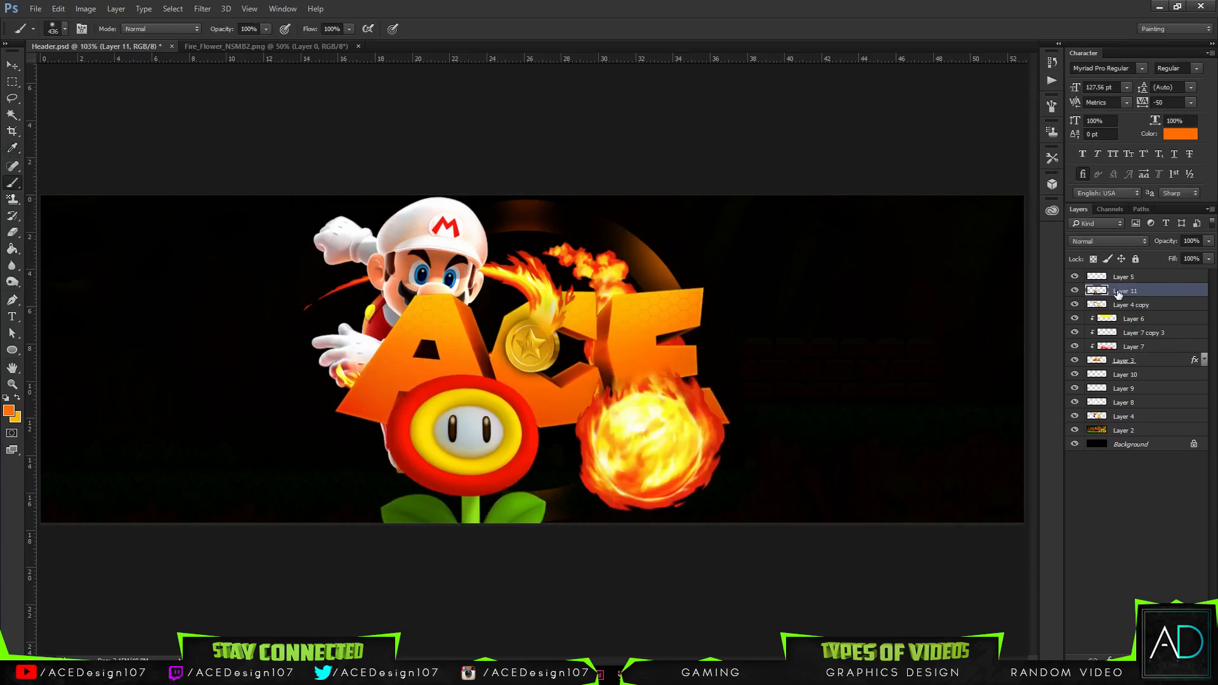
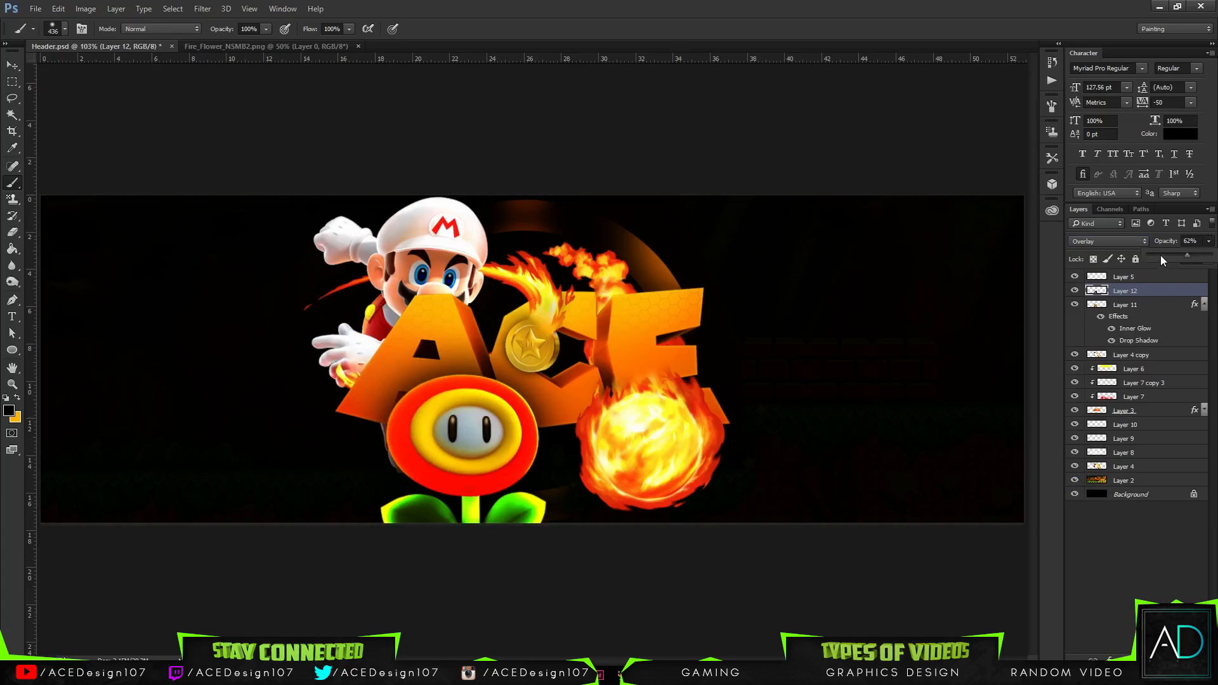
Step: Try Normal blending at 31% opacity on Layer 12's dark shading over the Fire Flower
left_click_drag(1188, 260, 1212, 255)
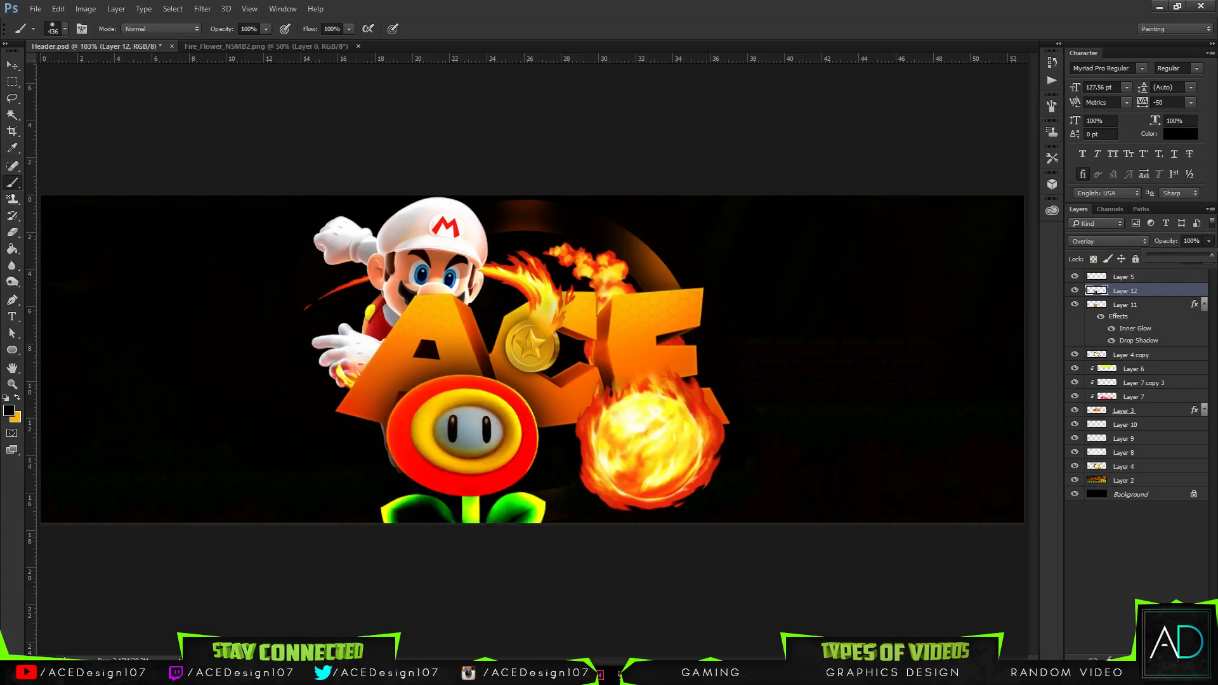
left_click(1092, 241)
left_click(1088, 243)
left_click(1199, 241)
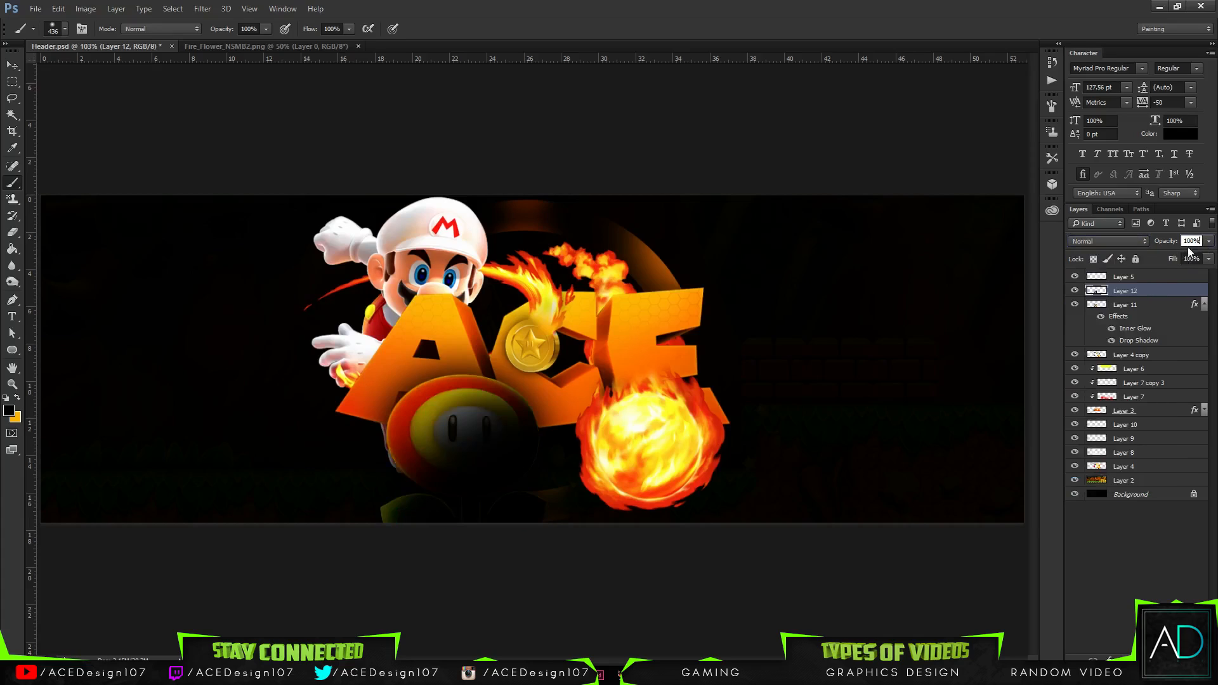
left_click(1208, 241)
left_click_drag(1209, 255, 1165, 257)
left_click(1181, 290)
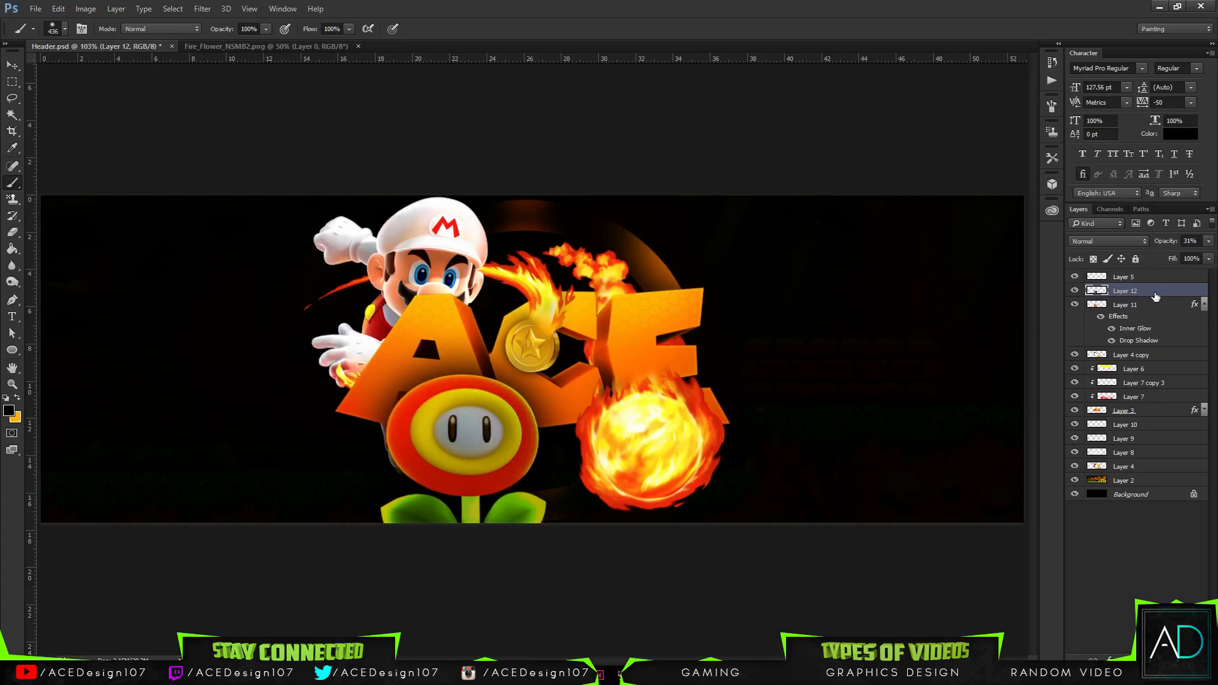
Step: Clear the shading on Layer 12 and fill a triangular Pen tool selection over the Fire Flower's lower-right half with black
key("Delete")
key("ctrl+z")
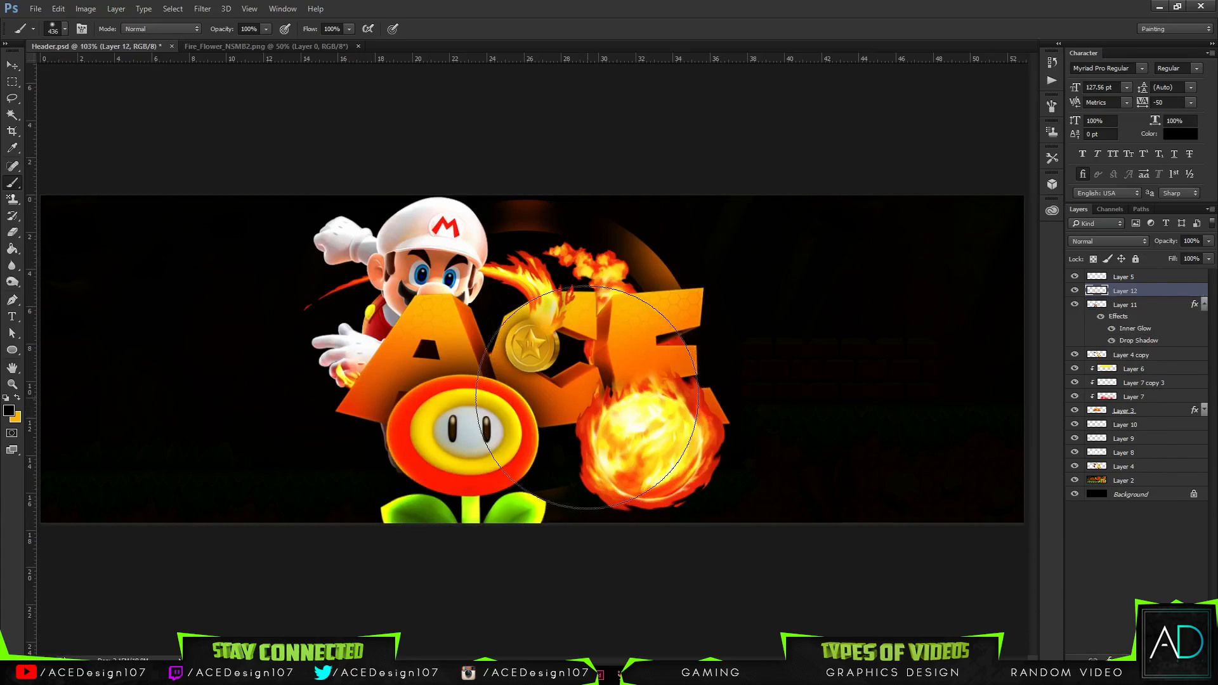
key("p")
left_click(537, 387)
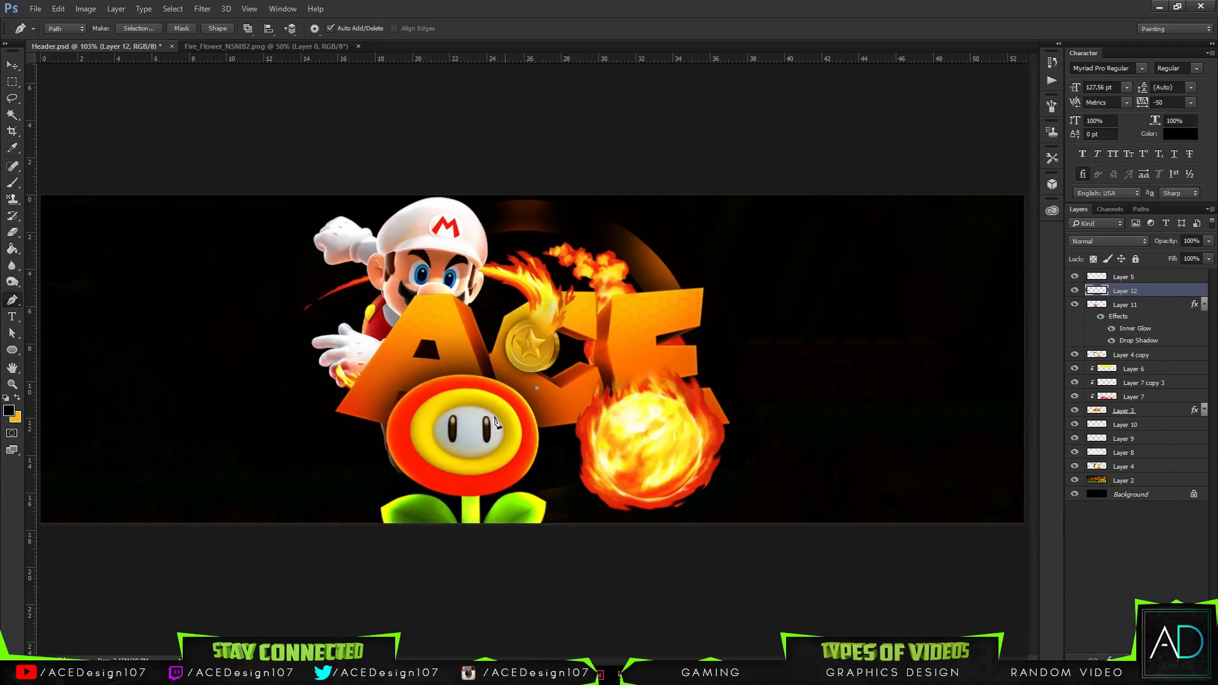
left_click(357, 568)
left_click(609, 547)
left_click(561, 373)
right_click(539, 394)
left_click(584, 124)
key("Return")
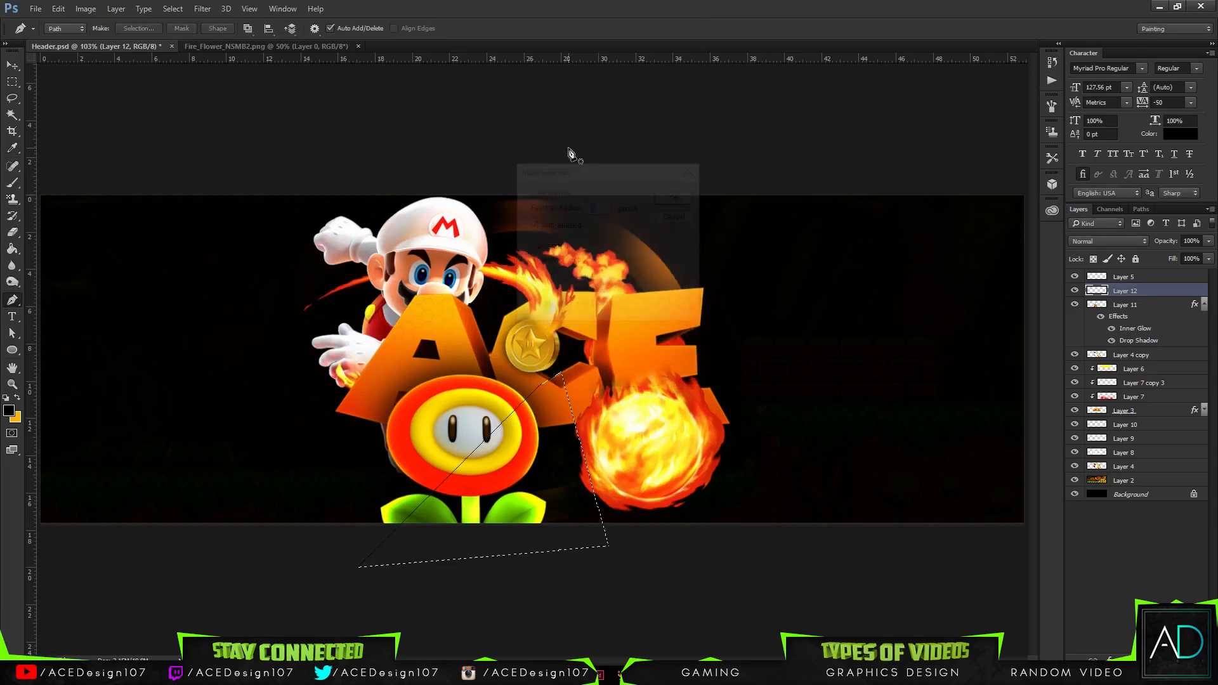
key("g")
left_click(528, 481)
key("ctrl+d")
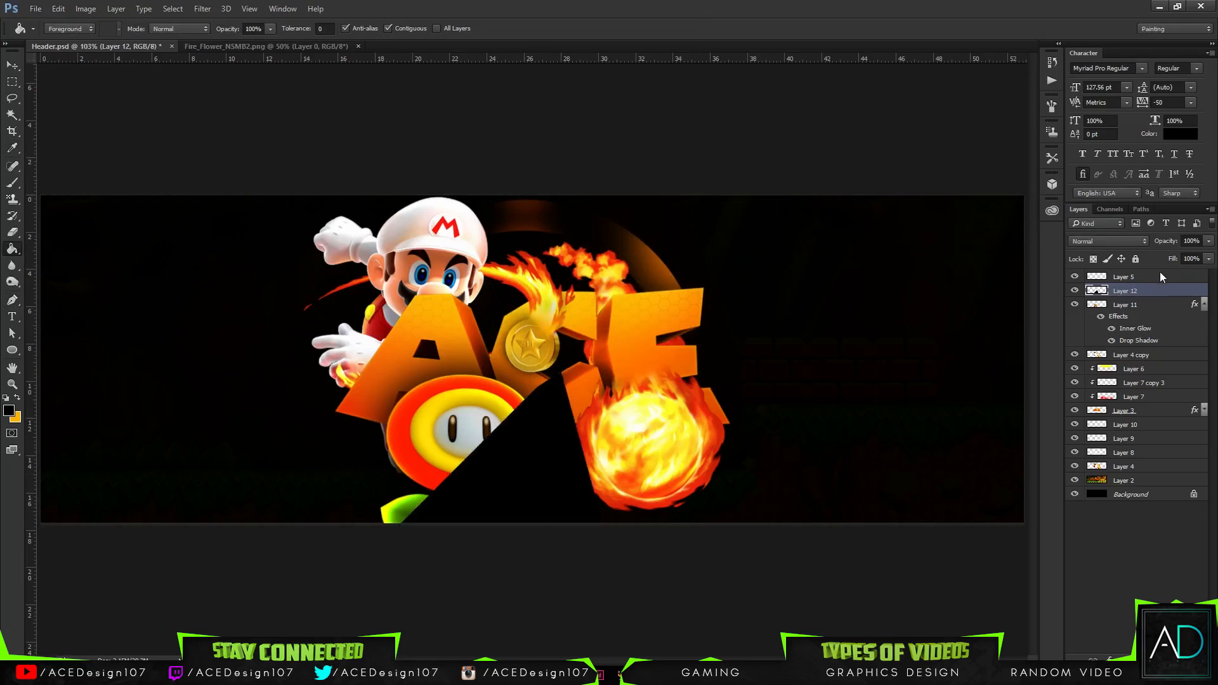
Step: Clip the black shape on Layer 12 to the Fire Flower and set it to Overlay at 35% opacity
right_click(1151, 294)
left_click(1010, 320)
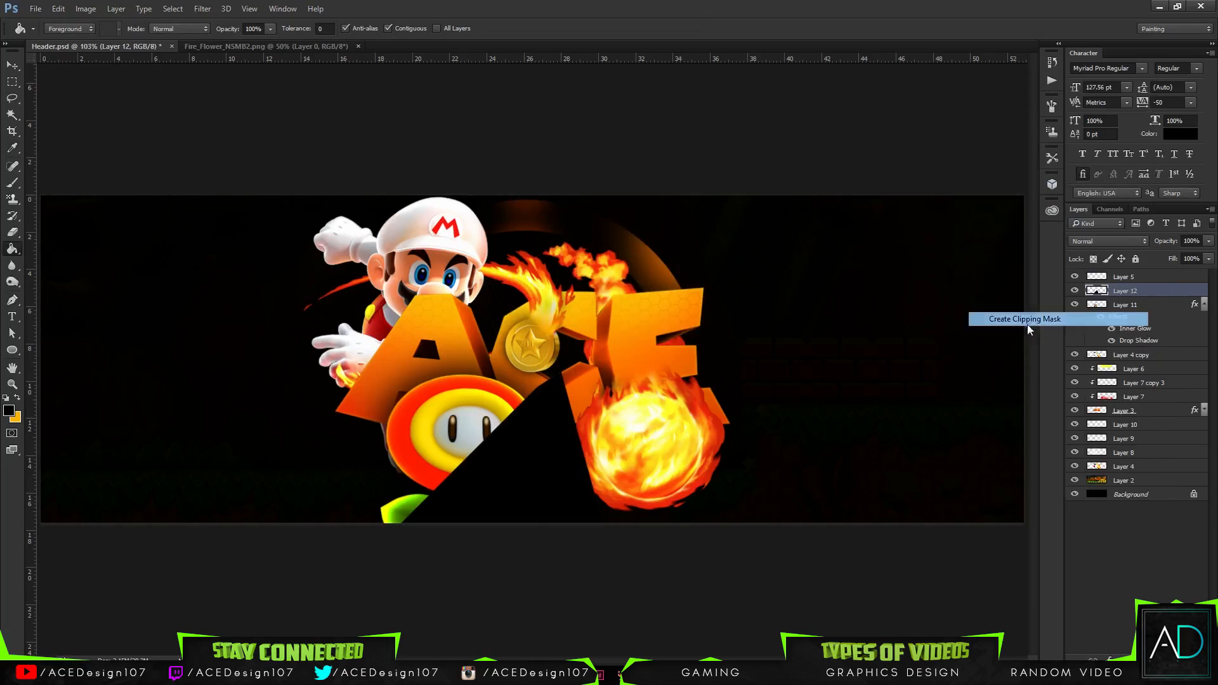
left_click(1118, 242)
left_click(1080, 367)
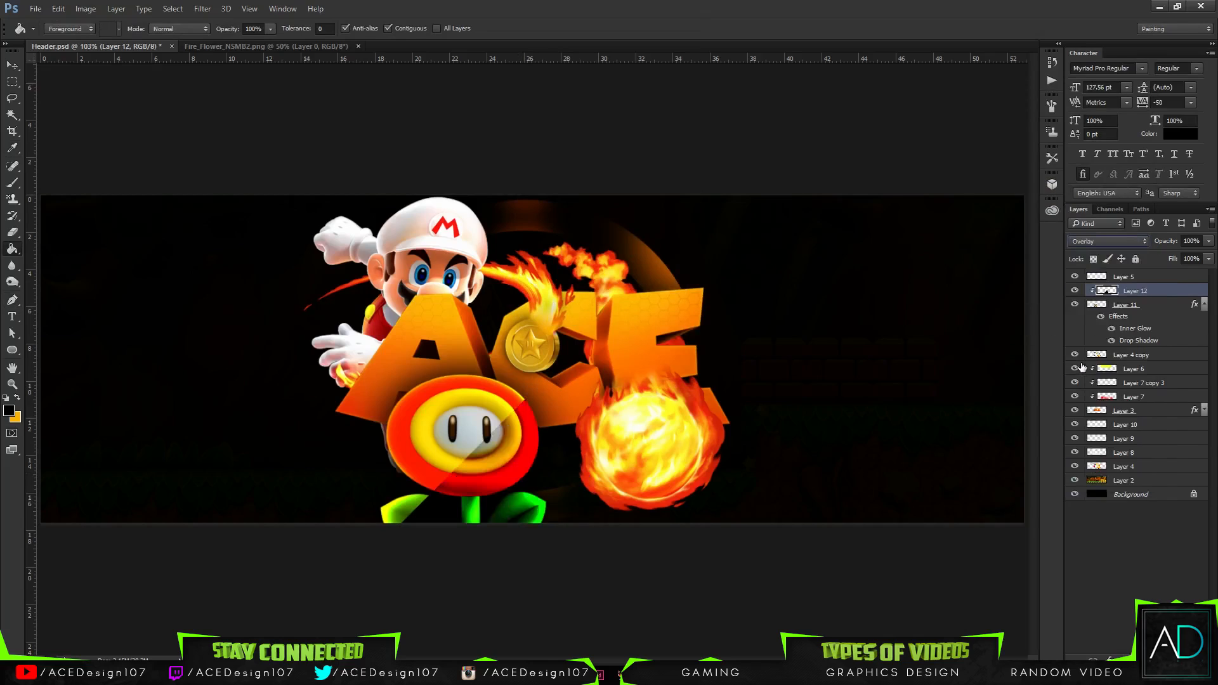
left_click(1209, 242)
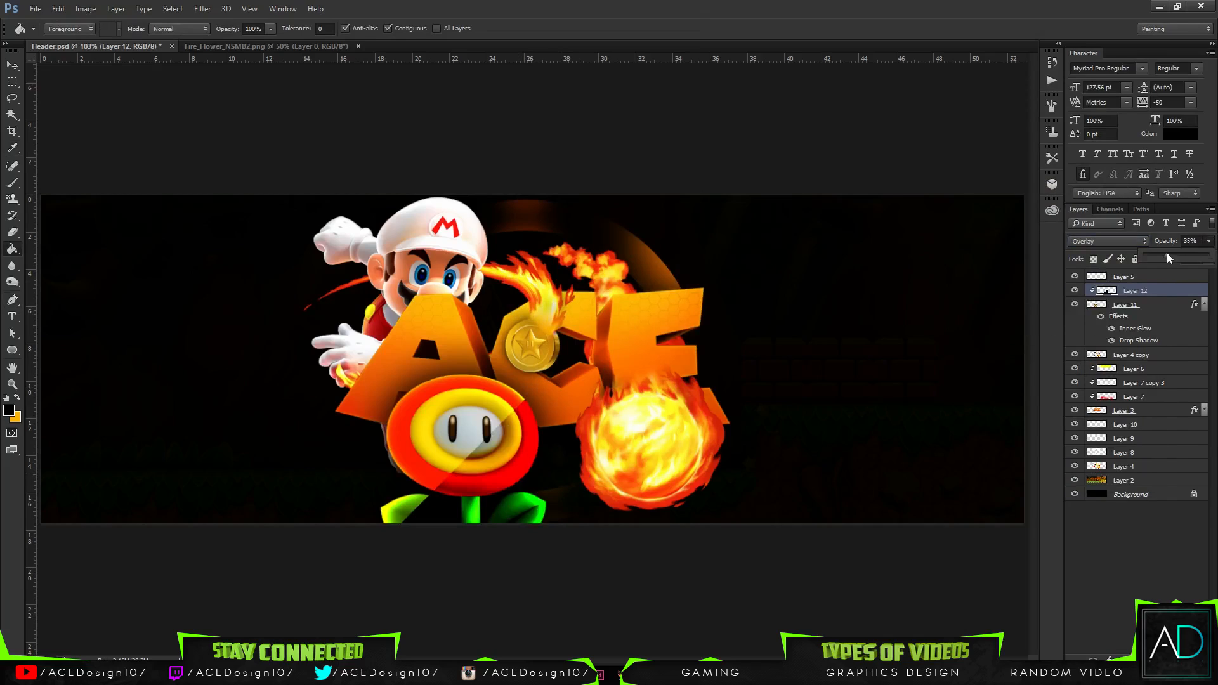
left_click_drag(1170, 258, 1165, 257)
Step: Set Layer 12 to Normal blending at 100% opacity
key("e")
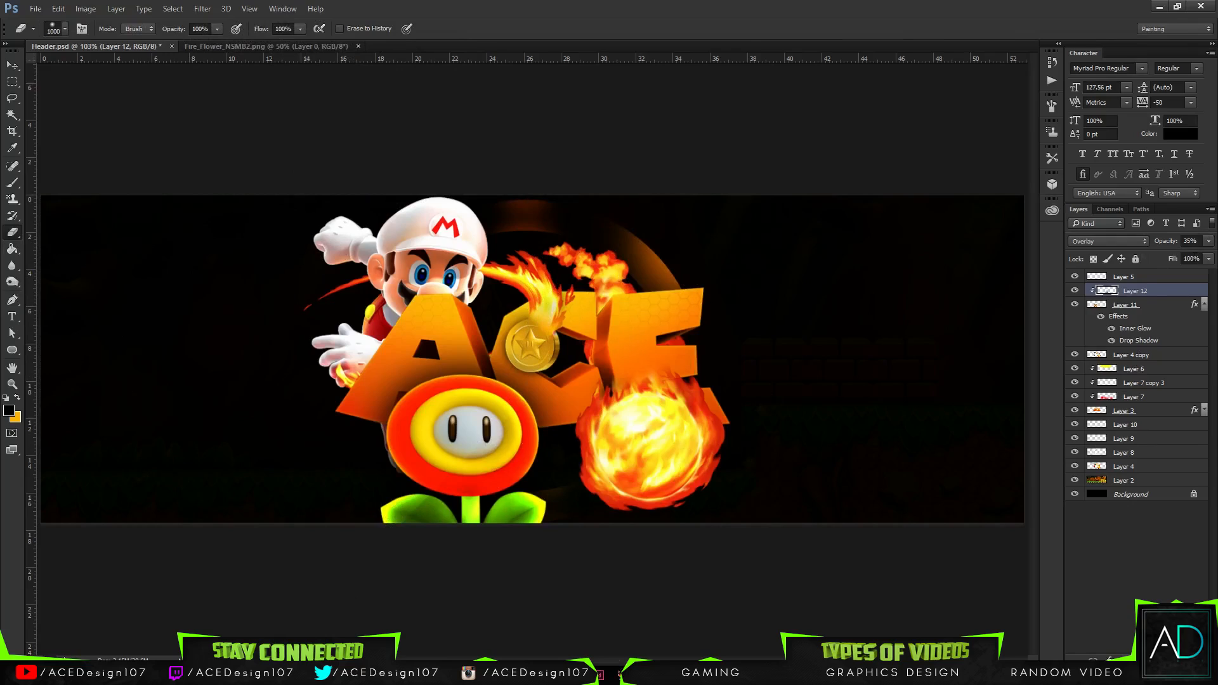
left_click(1193, 259)
left_click(1209, 241)
left_click_drag(1199, 255, 1213, 255)
left_click(1103, 249)
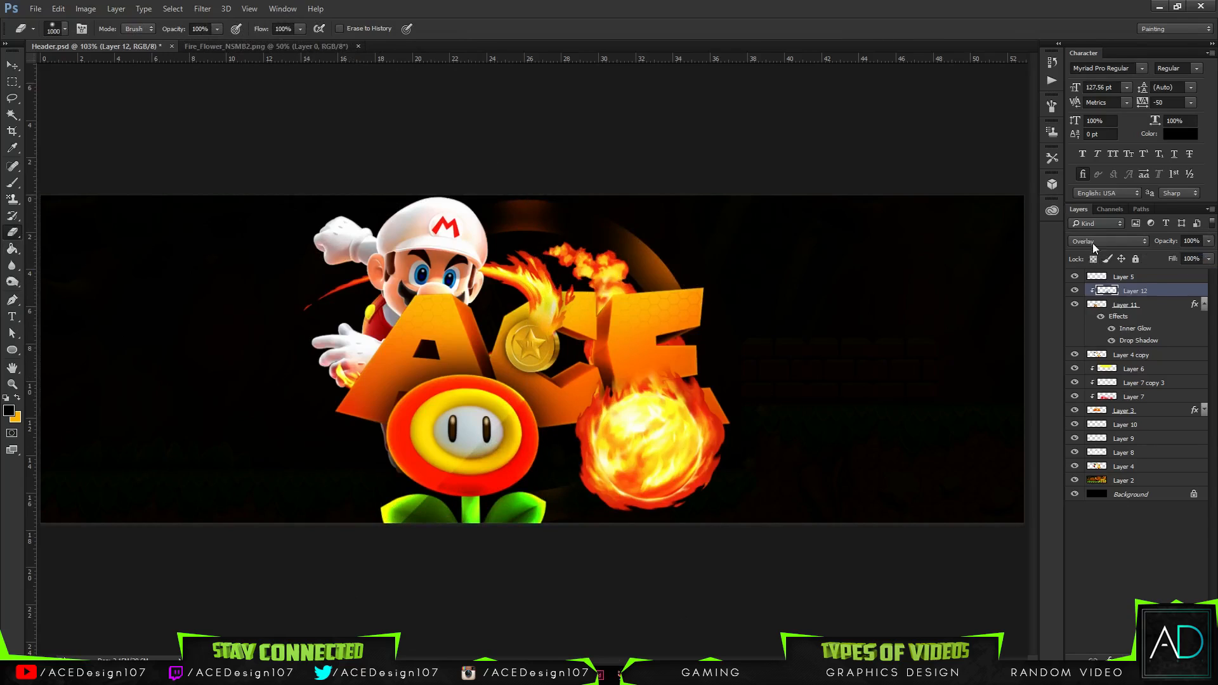
left_click(1094, 248)
left_click(1093, 244)
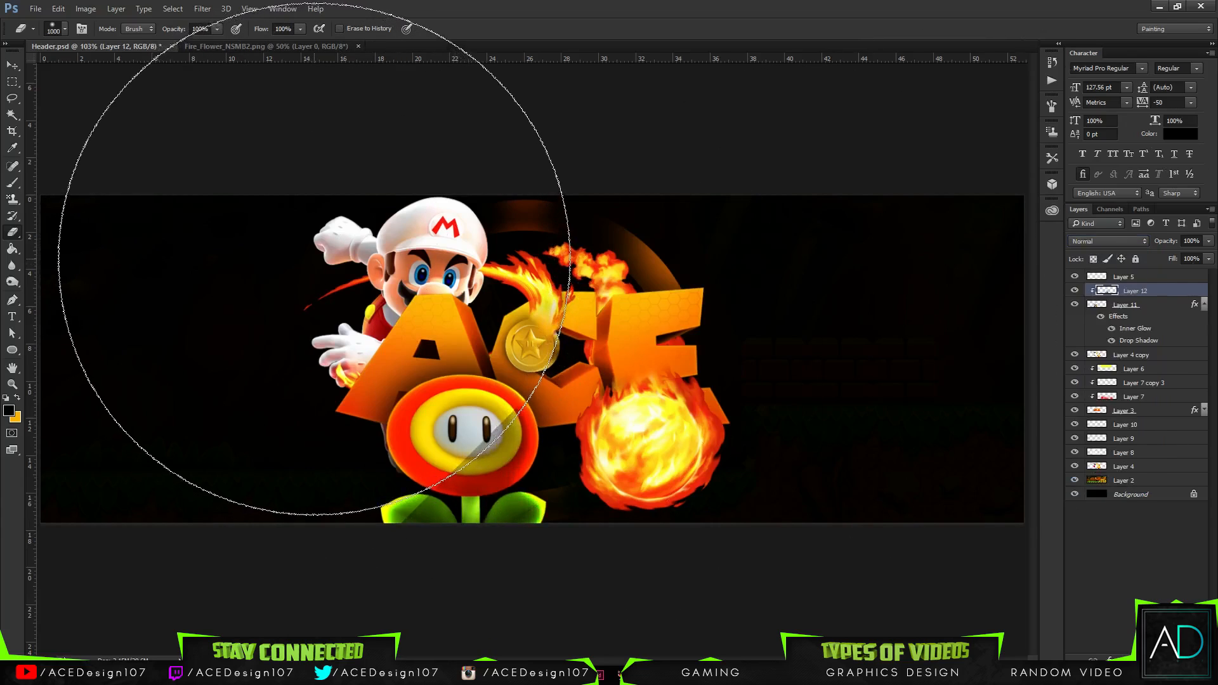
Step: Undo the last erasing on Layer 12 and soften the shadow's diagonal edge across the flower with a 120 px soft eraser
key("ctrl+z")
key("ctrl+z")
key("ctrl+z")
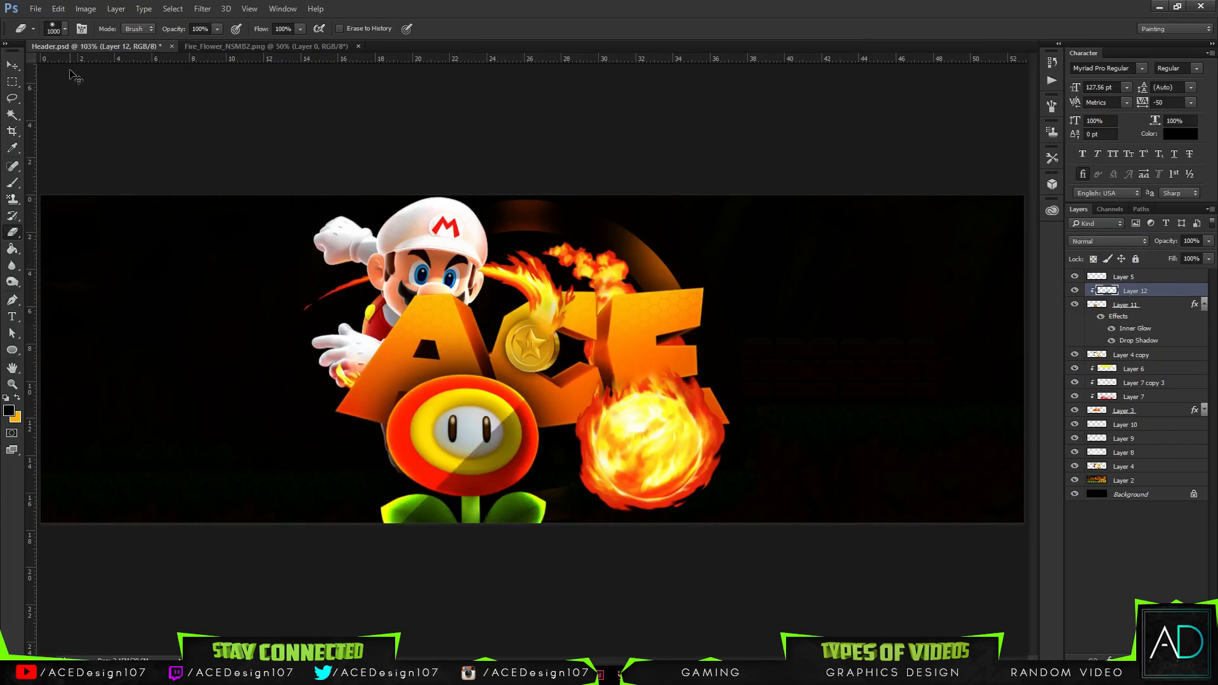
left_click(65, 30)
left_click(108, 67)
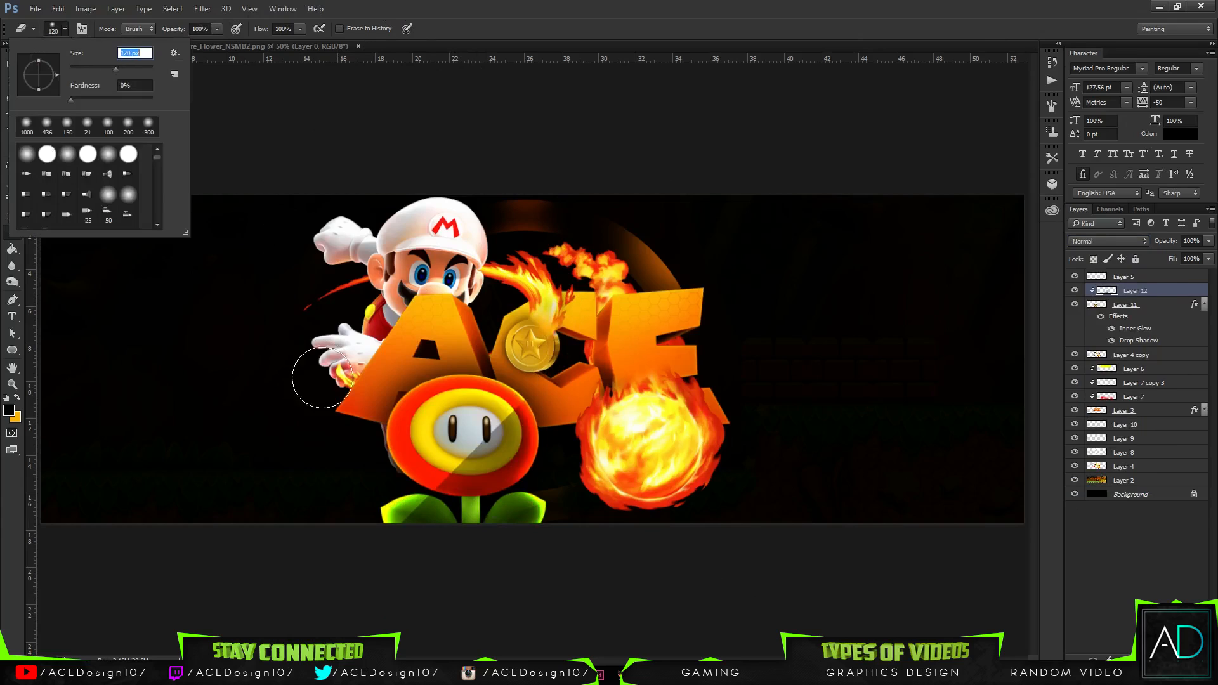
left_click(396, 503)
mouse_move(396, 503)
left_mouse_down()
mouse_move(520, 374)
mouse_move(435, 438)
mouse_move(497, 361)
mouse_move(398, 457)
mouse_move(448, 423)
mouse_move(516, 467)
mouse_move(441, 455)
mouse_move(469, 434)
left_mouse_up()
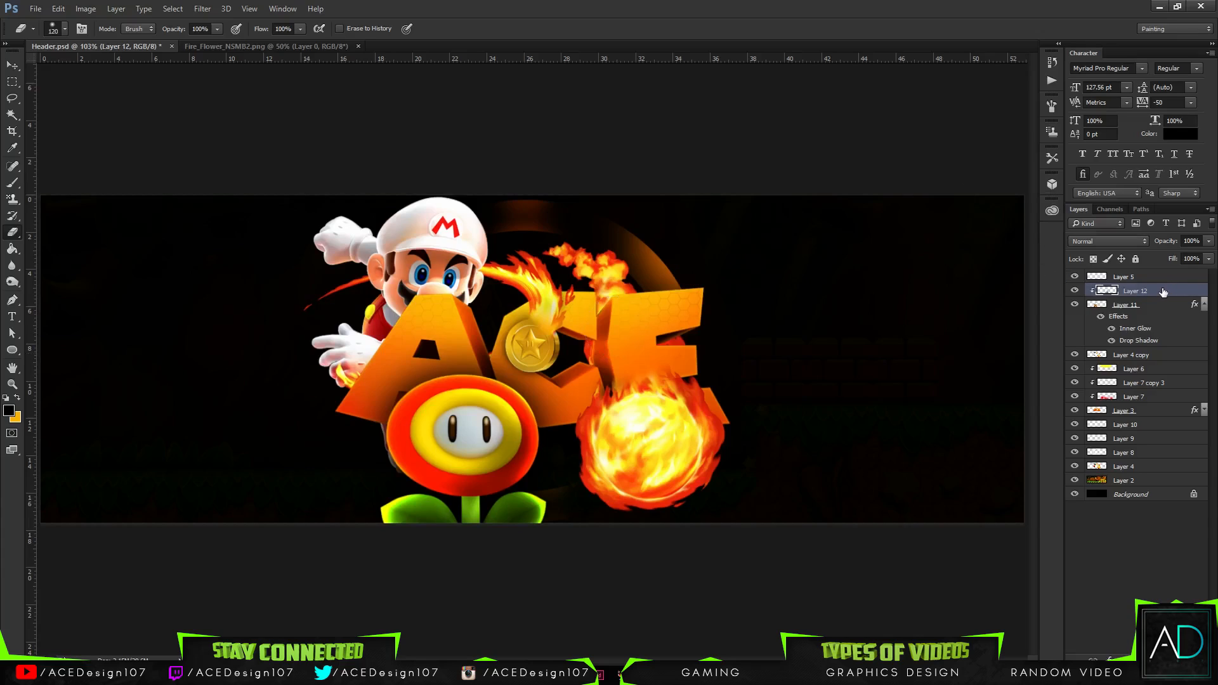
Step: Duplicate Layer 12 with the copy shifted slightly left, and clip the copy to the Fire Flower
key("ctrl+j")
key("ctrl+t")
left_click_drag(560, 453, 539, 454)
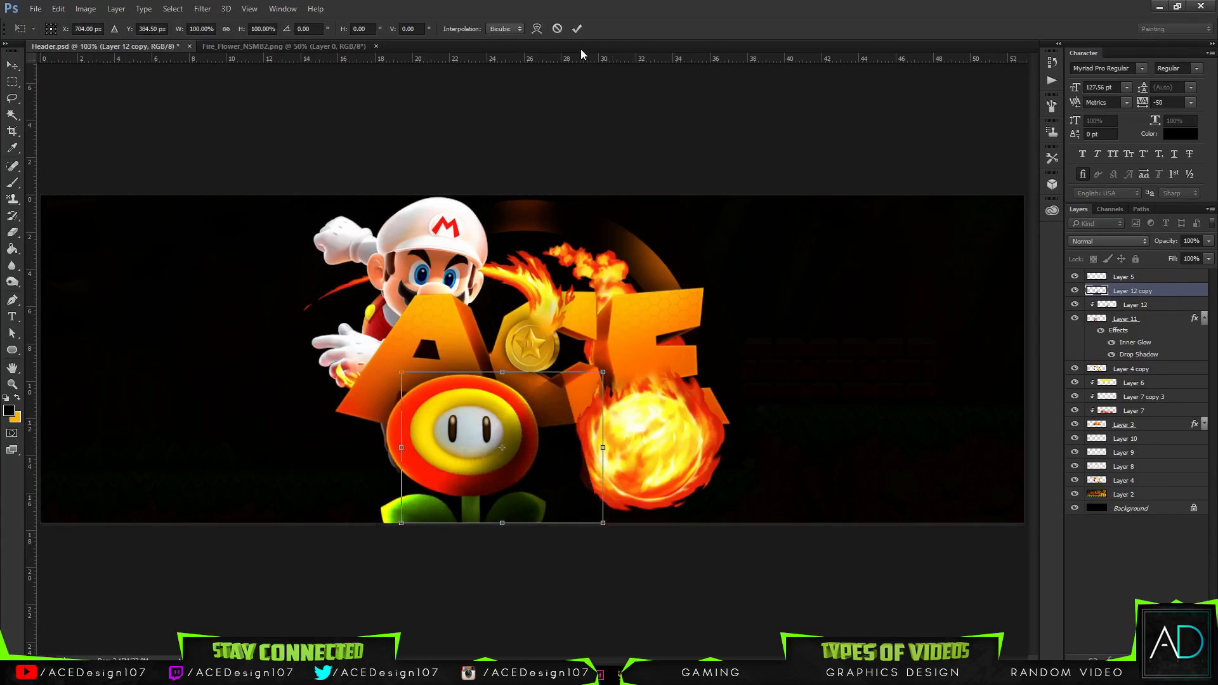
left_click(577, 28)
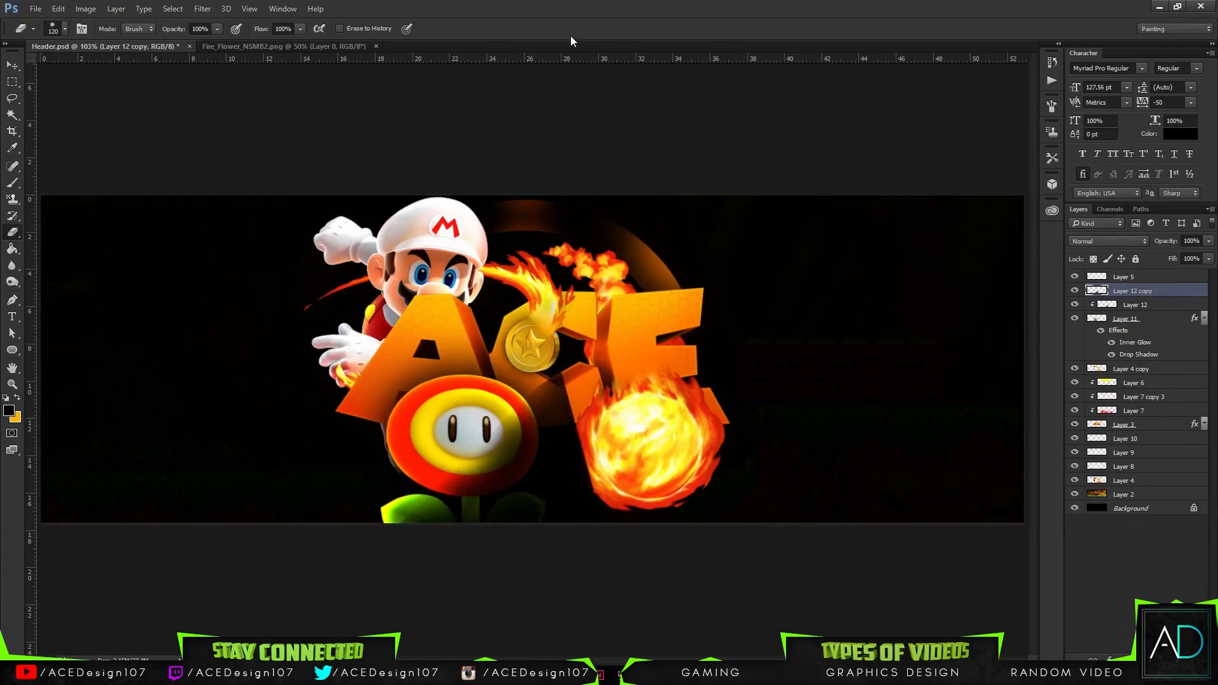
right_click(1169, 300)
left_click(1046, 319)
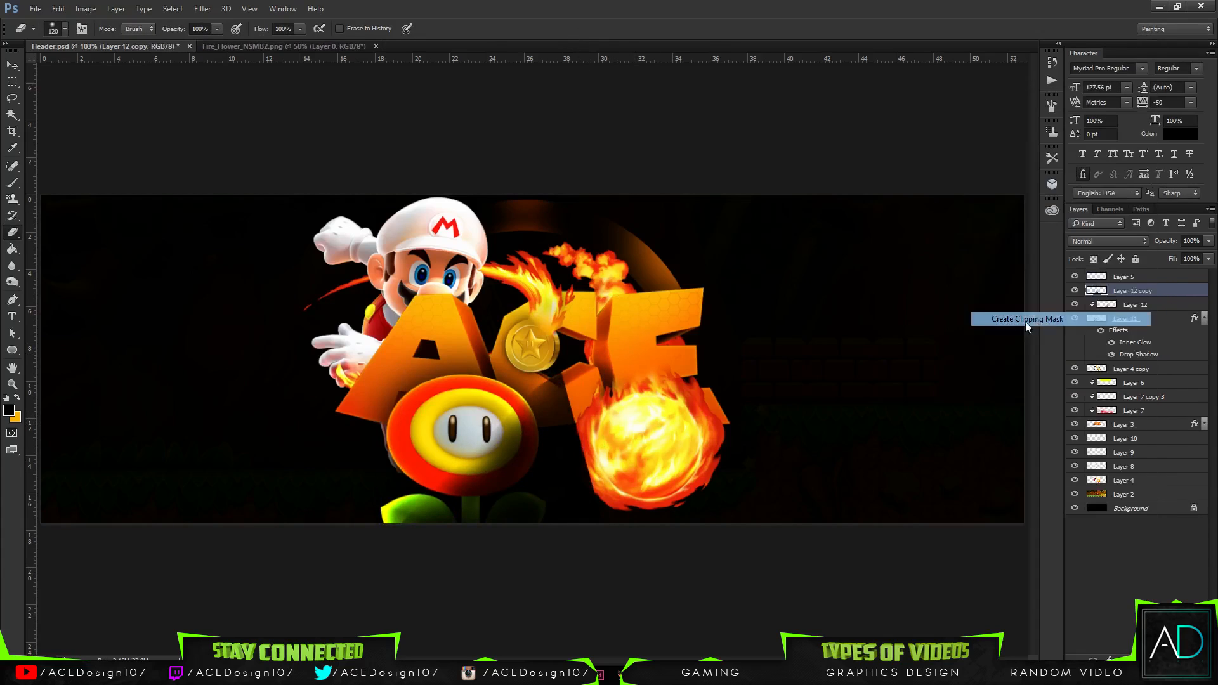
Step: Nudge Layer 12 copy slightly right and down over the flower and lower its opacity to 41%
key("ctrl+t")
left_click_drag(506, 487, 522, 492)
key("Return")
key("e")
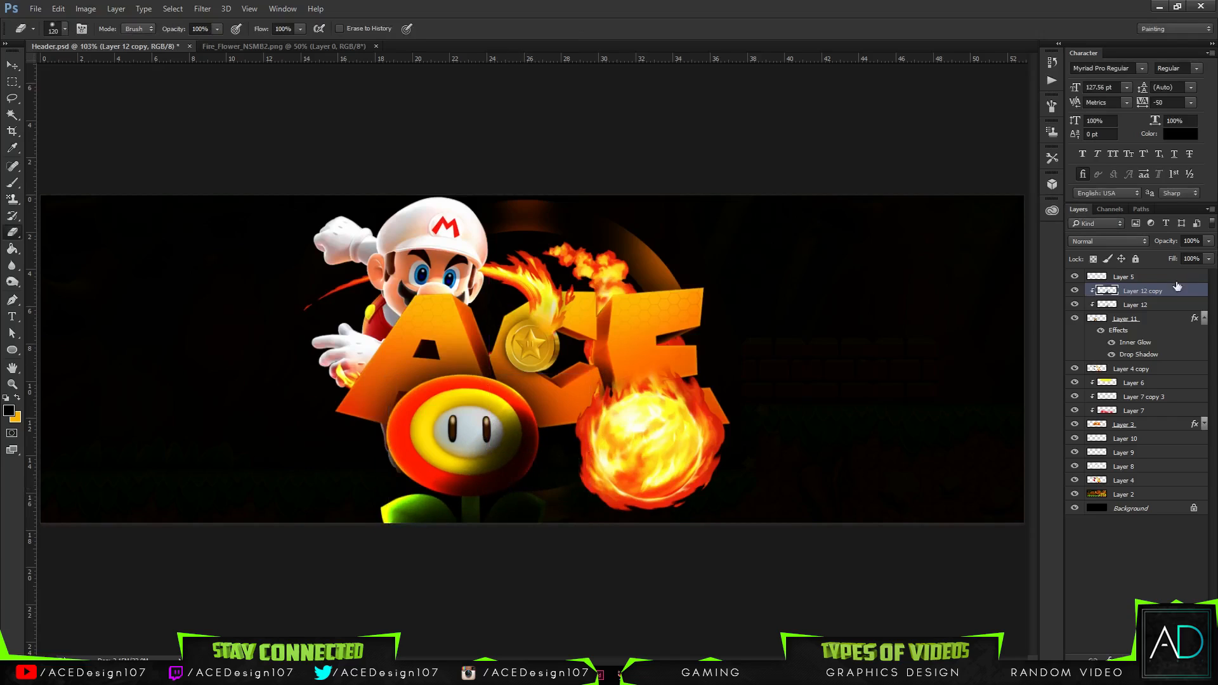
left_click(1209, 242)
left_click_drag(1209, 257, 1173, 260)
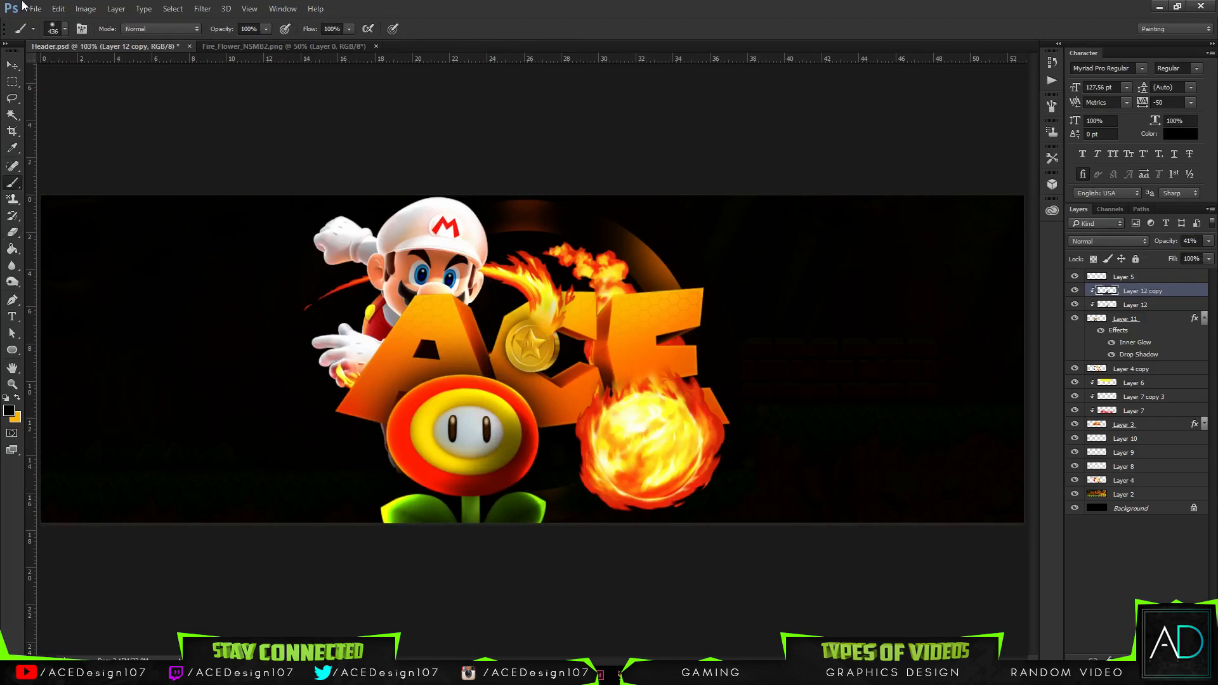
Step: Add a new empty layer and place it beneath Layer 2, directly above the Background
left_click(15, 64)
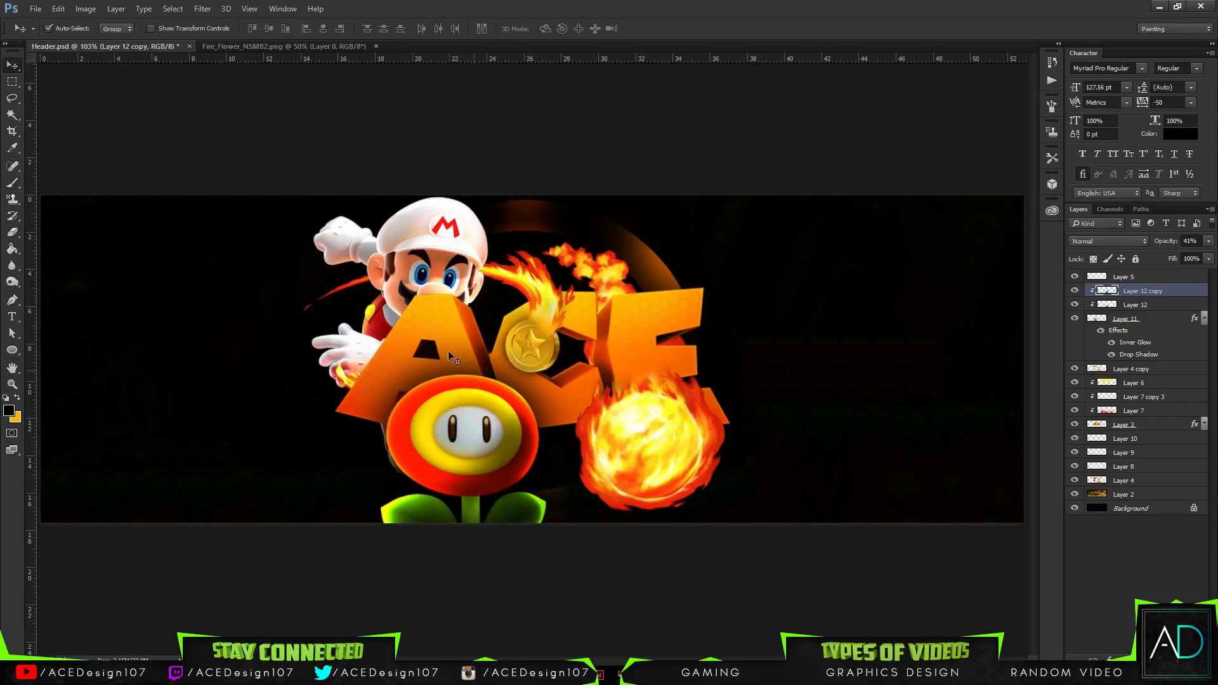
key("ctrl+minus")
key("ctrl+minus")
key("ctrl+minus")
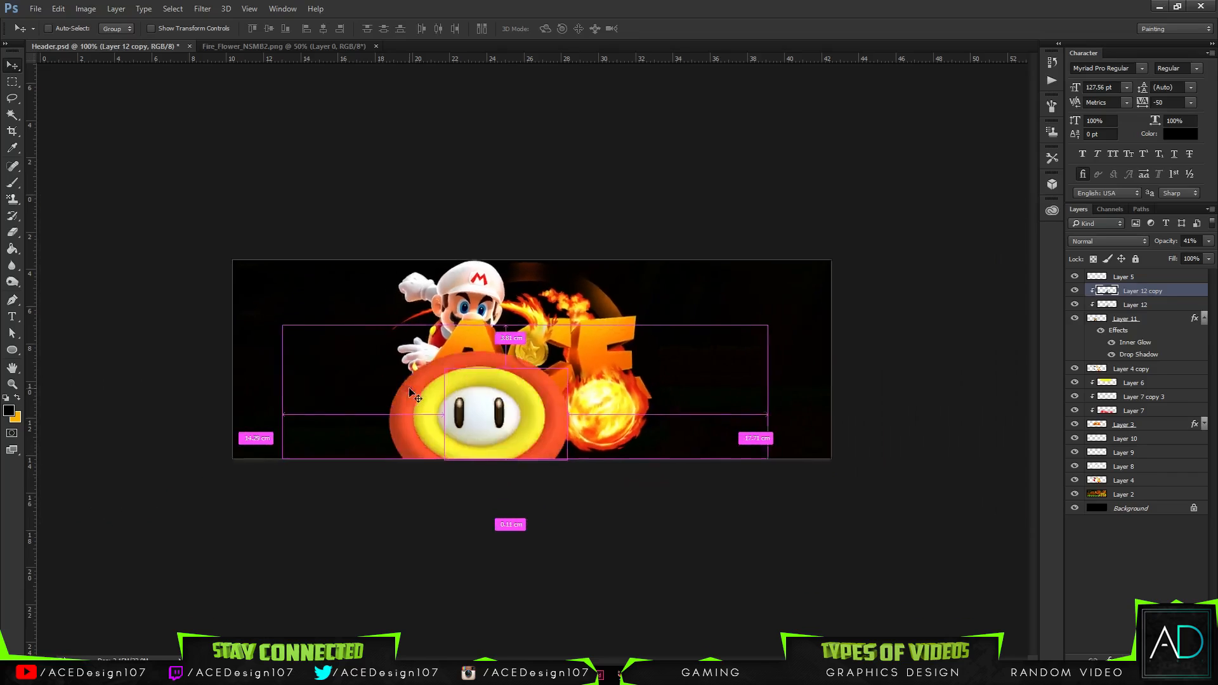
left_click(1152, 497)
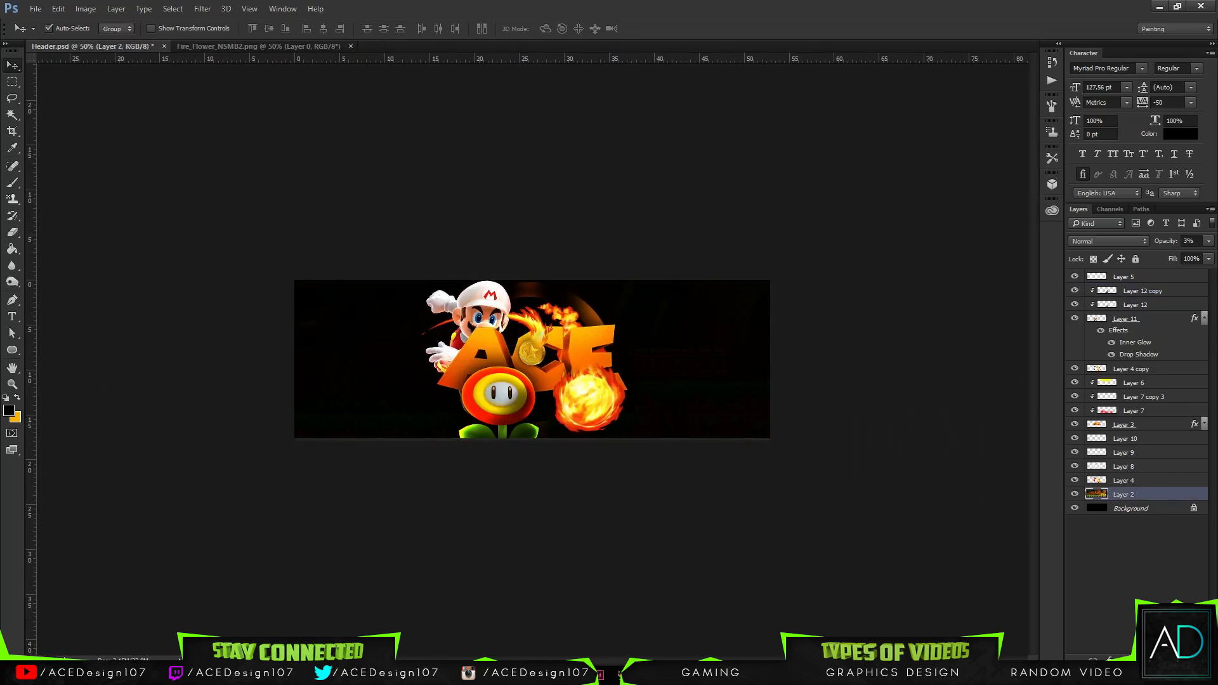
left_click(1177, 661)
left_click_drag(1154, 499, 1140, 515)
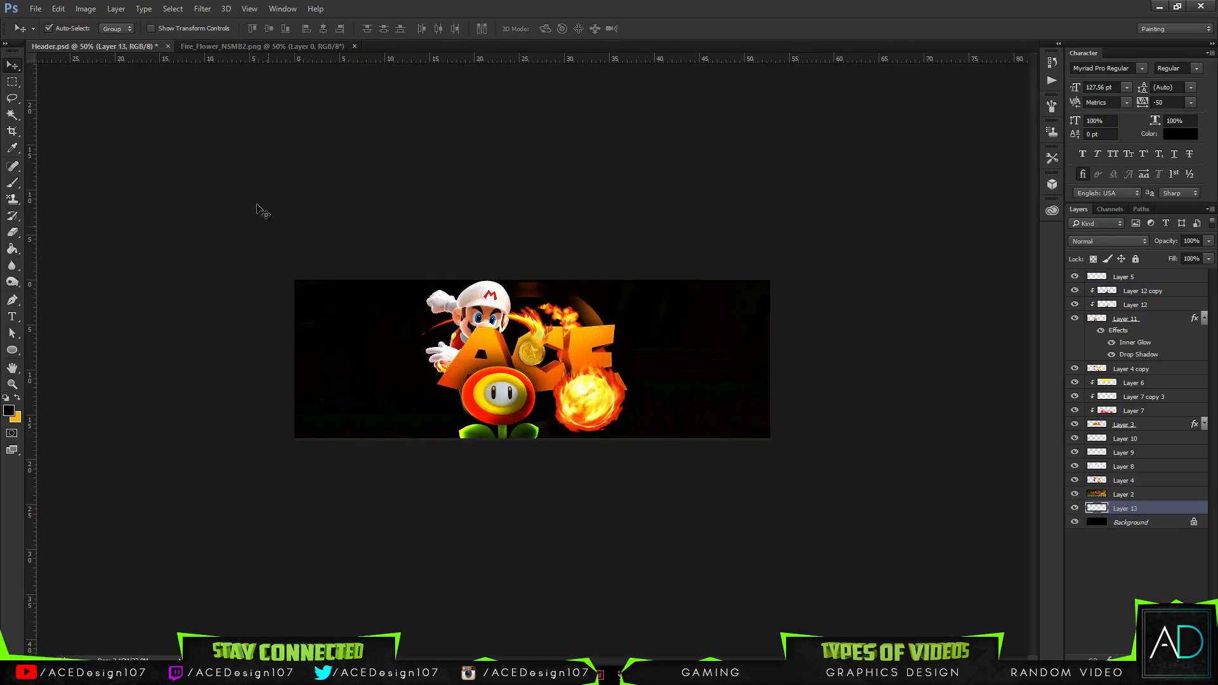
Step: Set the size of the soft painting brush to 850 px
key("b")
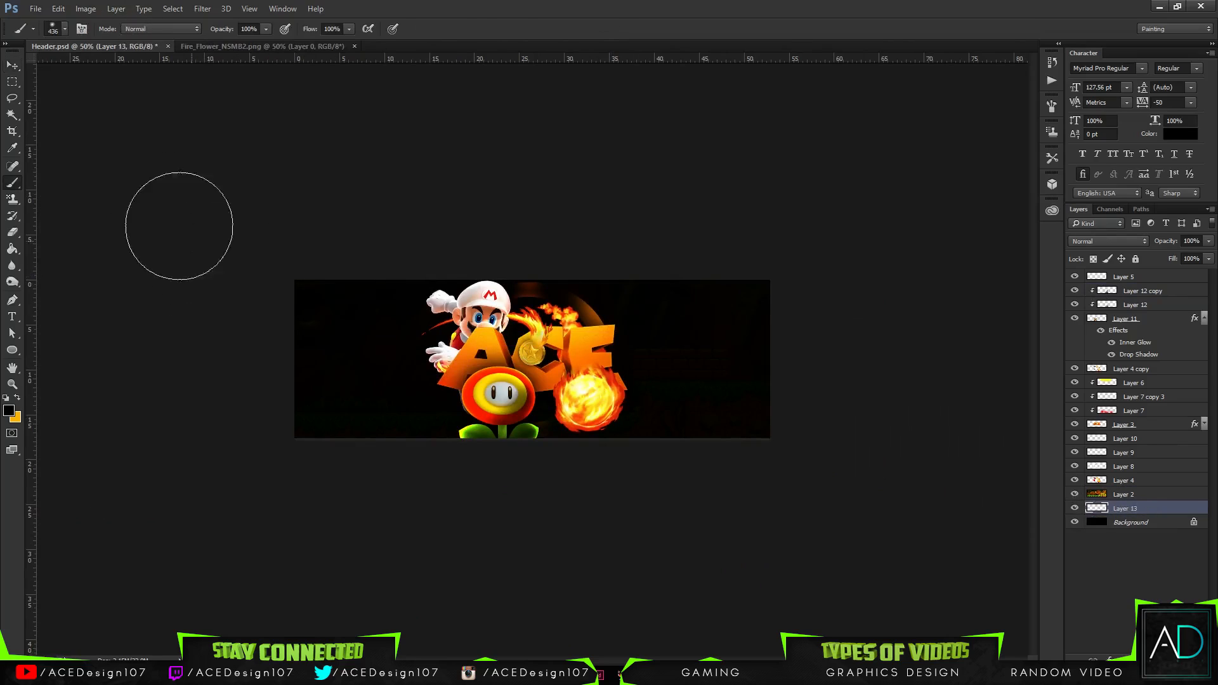
left_click(64, 29)
left_click(138, 54)
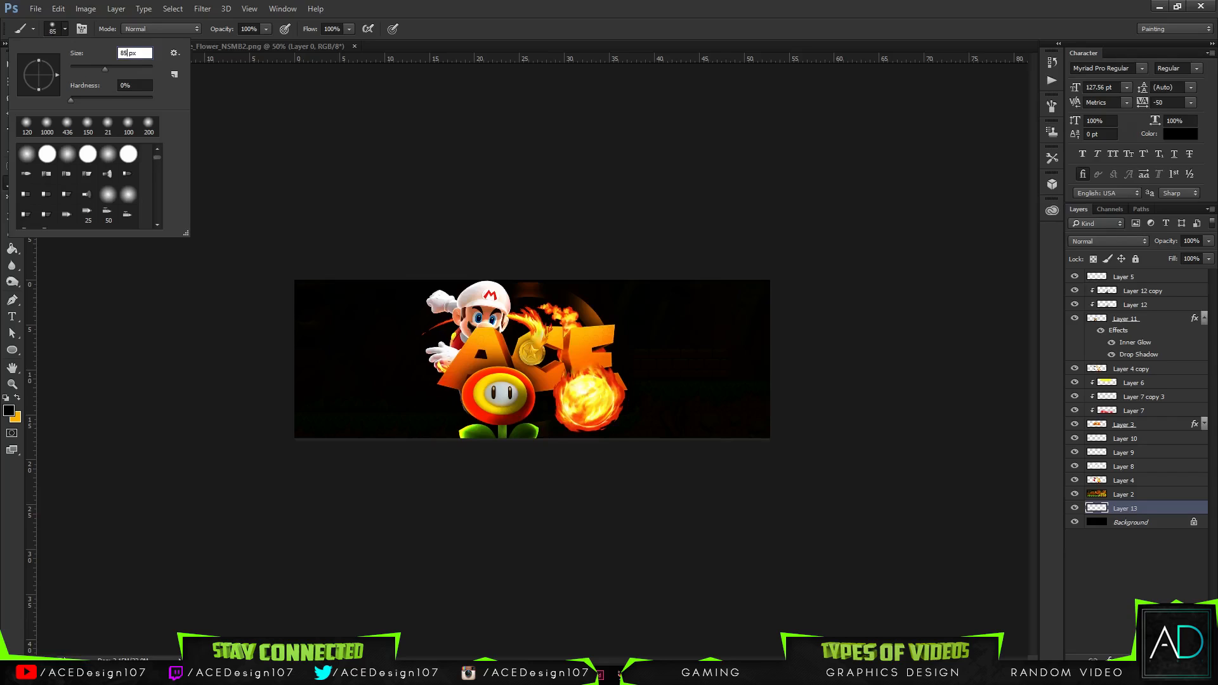
type("850")
key("Return")
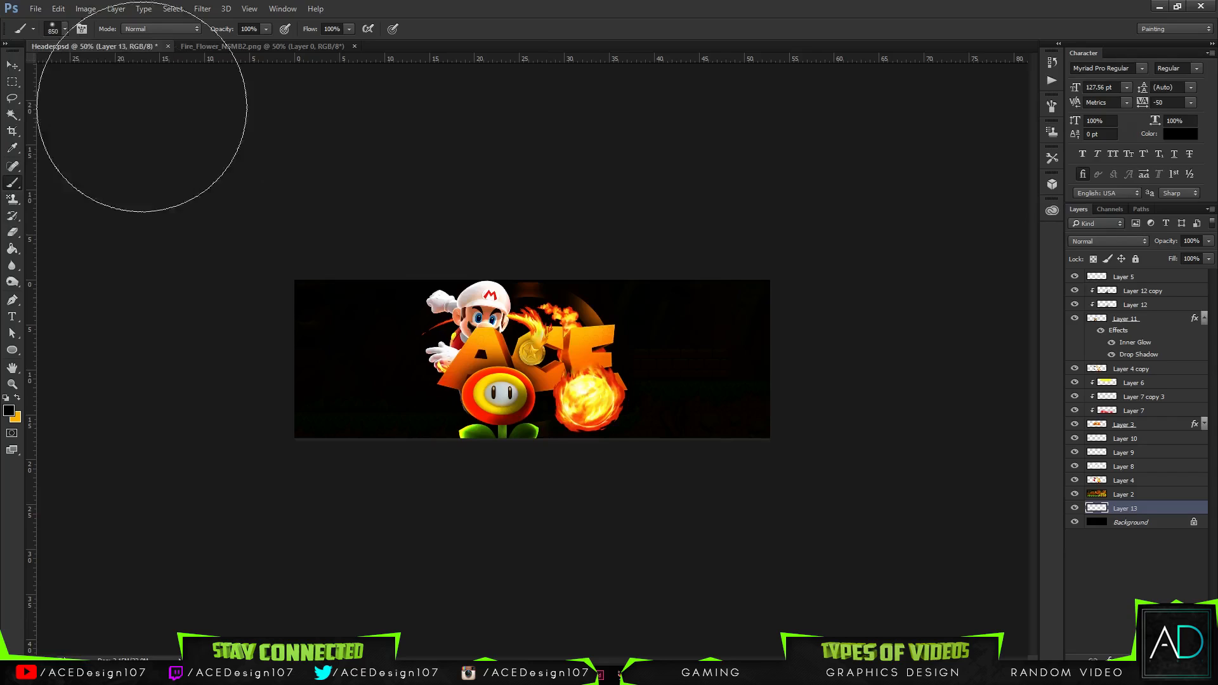
left_click(18, 402)
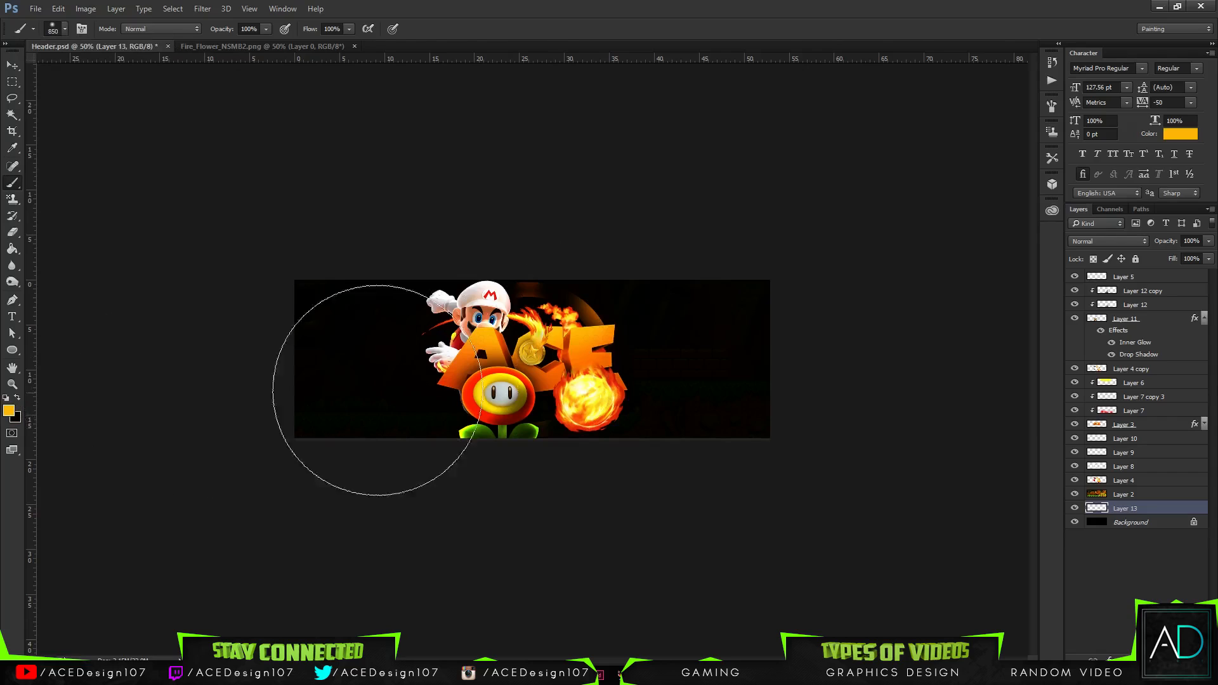
left_click(540, 363)
key("ctrl+z")
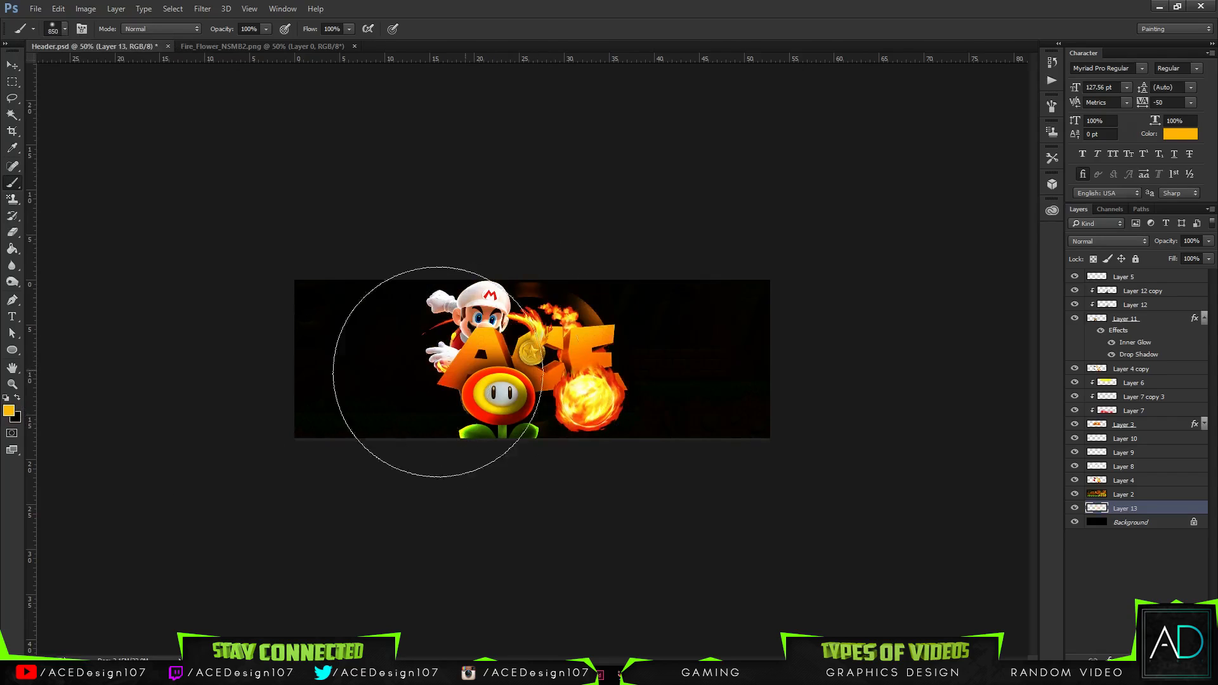
Step: Sample orange from the ACE lettering and paint one large soft glow on Layer 13 behind the banner's centre
left_click(9, 410)
left_click(549, 384)
left_click_drag(549, 386, 522, 365)
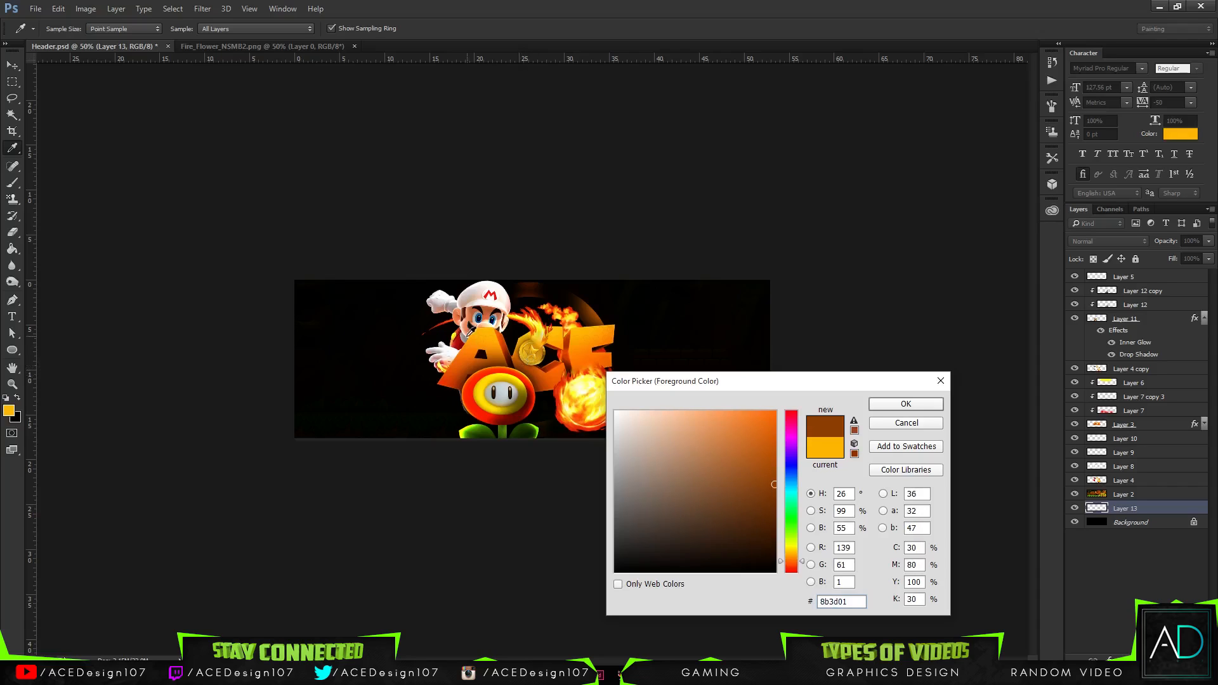
left_click(475, 351)
left_click(906, 409)
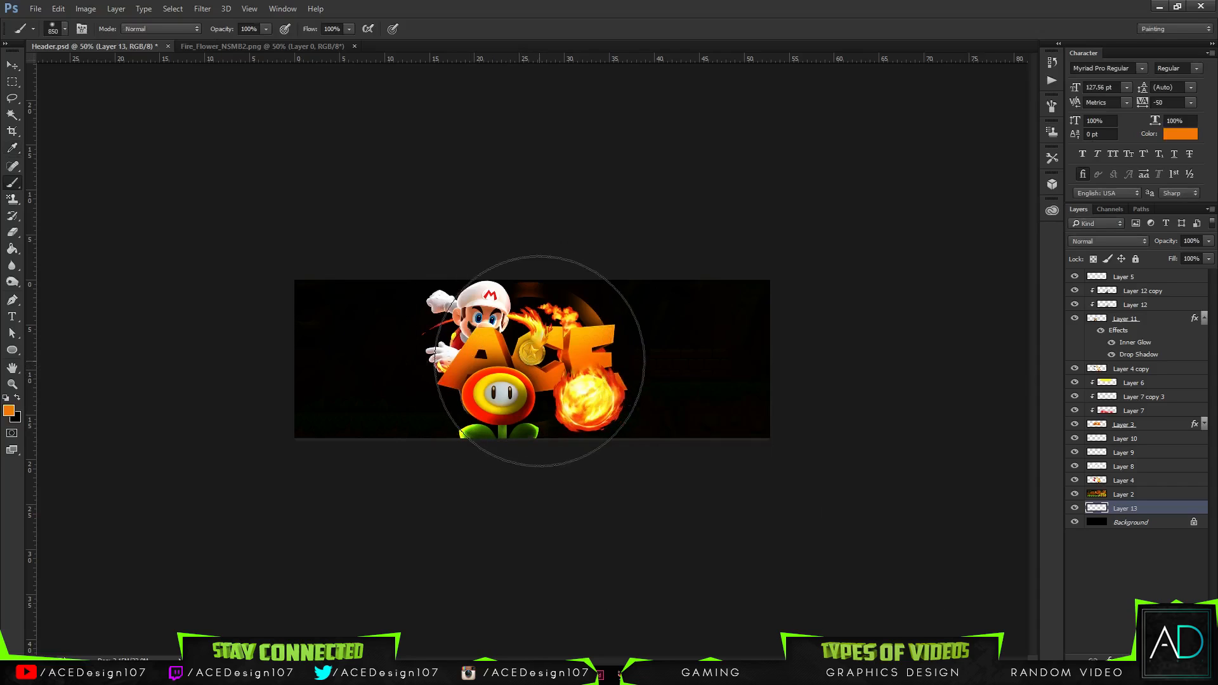
left_click(540, 362)
key("ctrl+z")
left_click(530, 363)
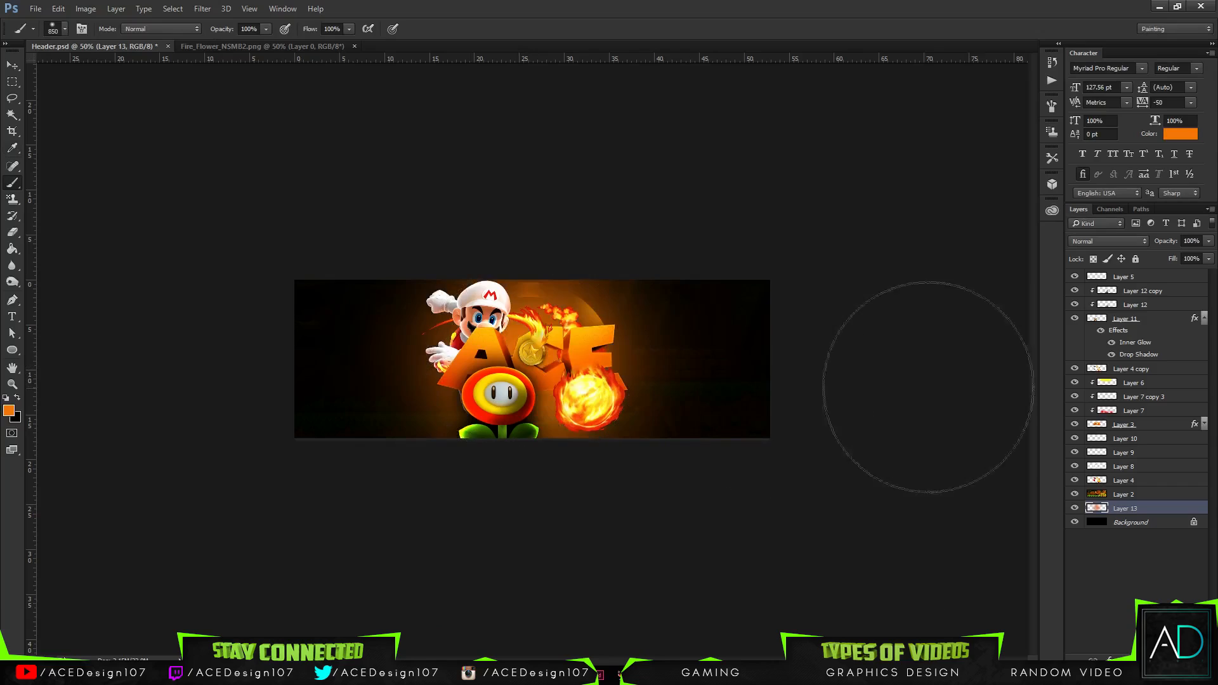
Step: Lower Layer 13's opacity to 19% and compare the banner with and without the layer
left_click(1208, 242)
left_click_drag(1174, 258, 1157, 258)
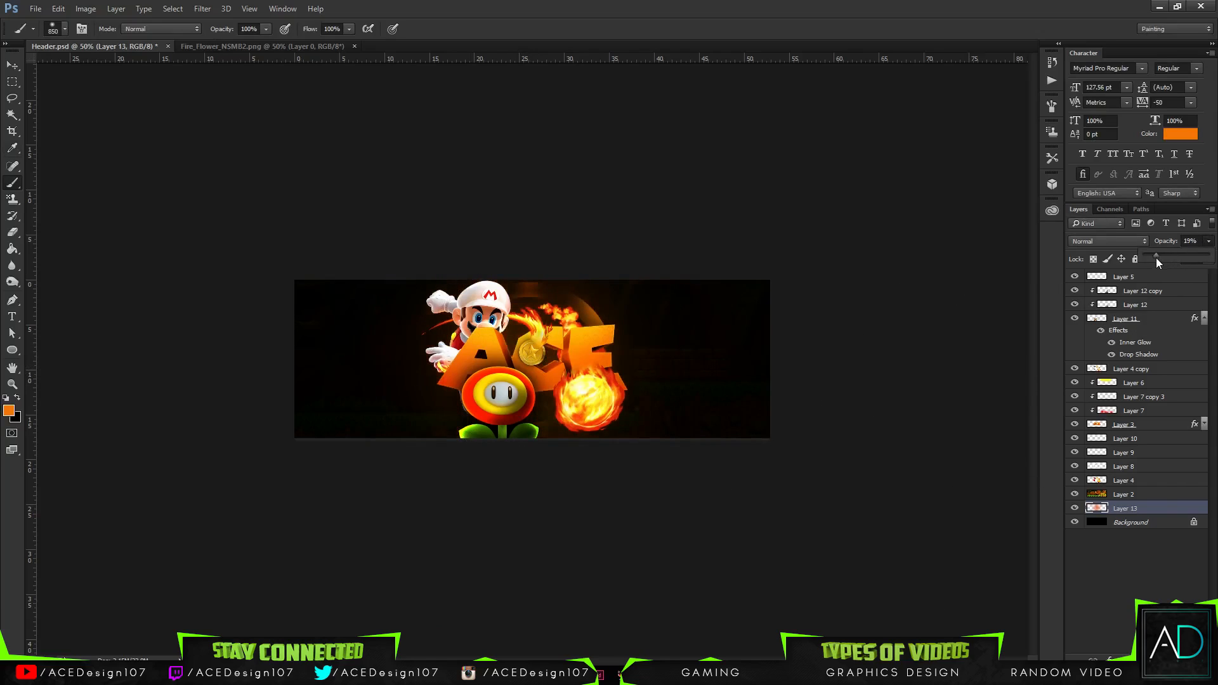
left_click(1077, 508)
left_click(1076, 508)
Step: Set the brush colour to yellow #f4e606 for the glow on Layer 13
left_click(9, 411)
left_click_drag(791, 552, 791, 544)
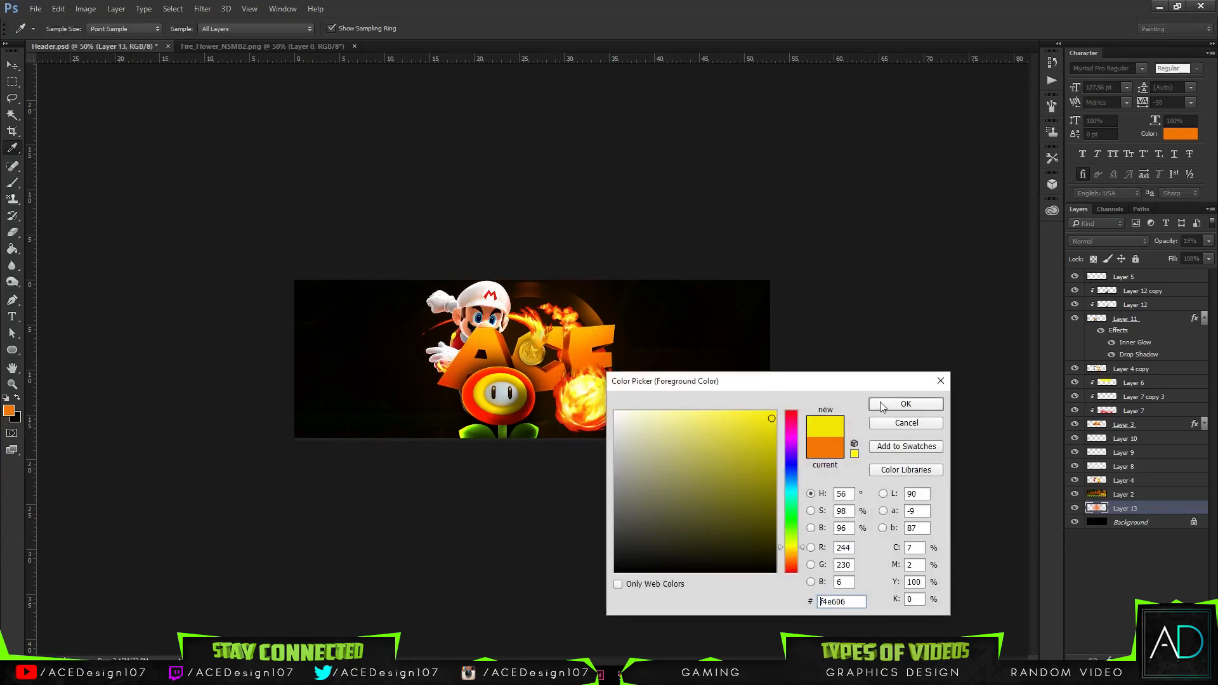
left_click(907, 404)
key("b")
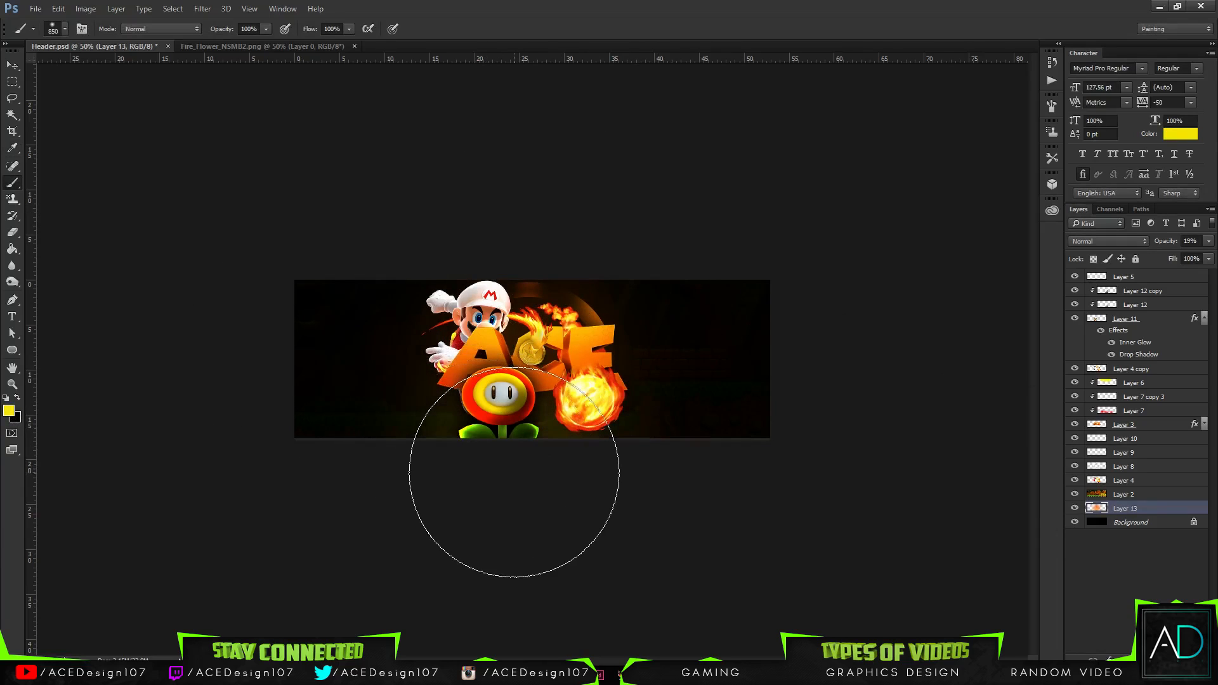
Step: Sample lime green #c2ff00 from the Fire Flower's leaf and add a faint green glow to the banner's lower left on Layer 13
left_click(8, 411)
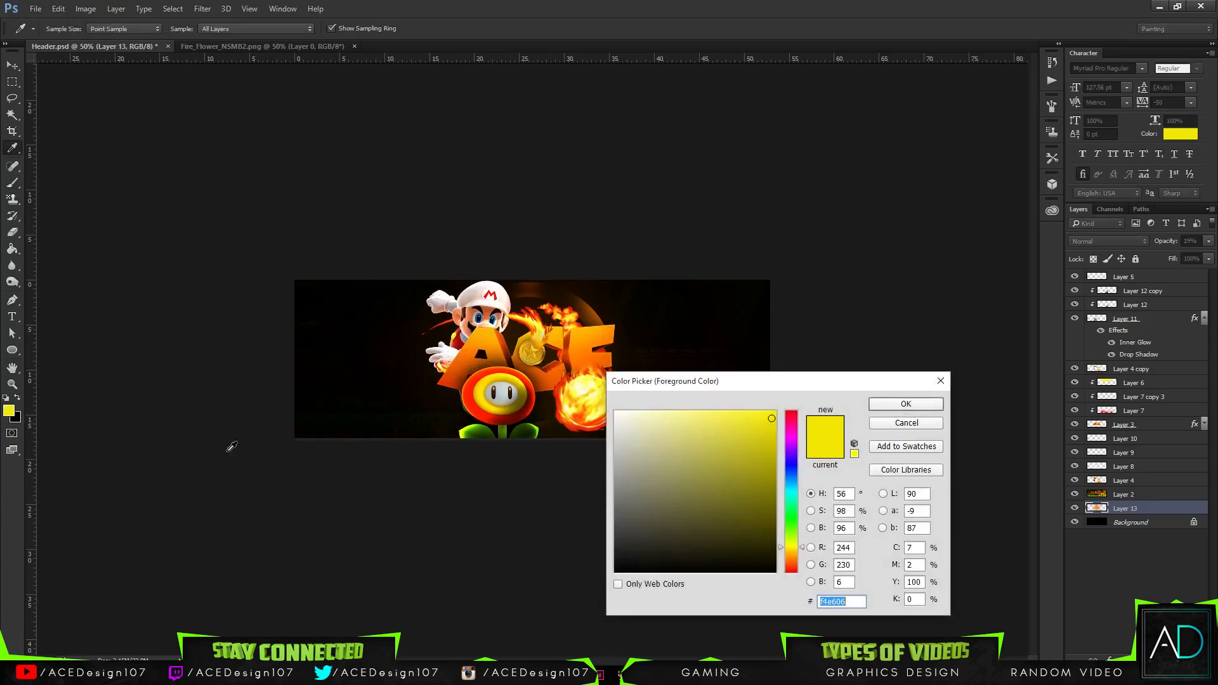
type("ffff00")
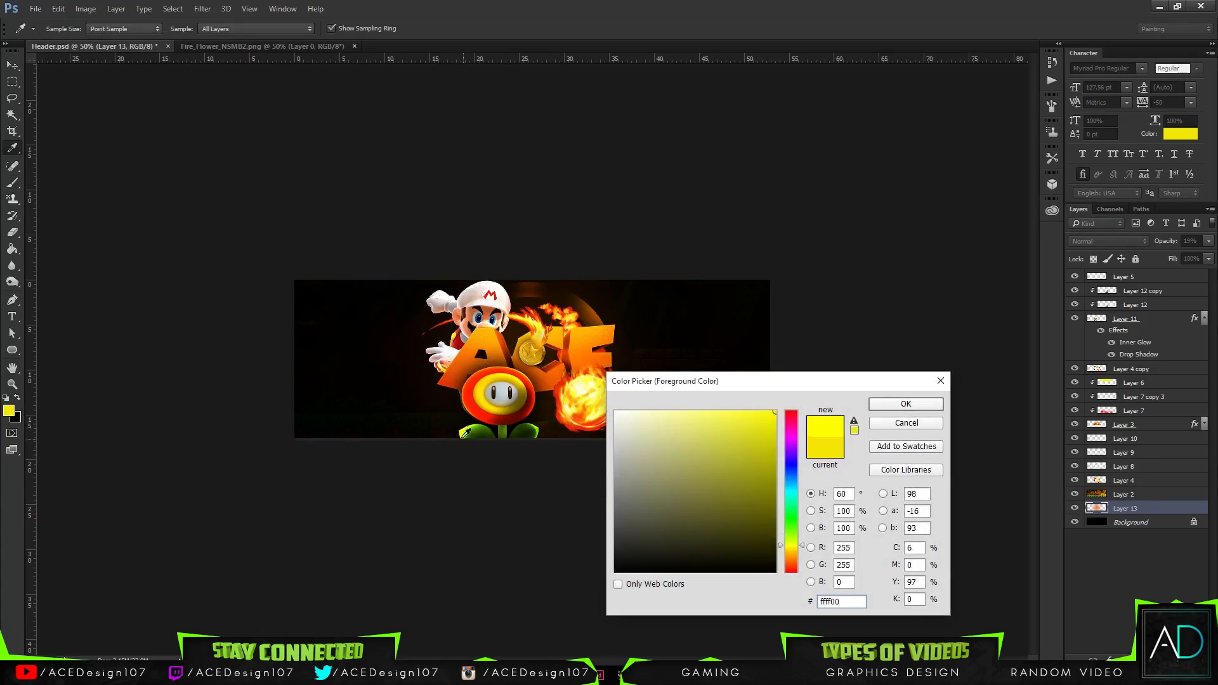
left_click_drag(465, 433, 470, 425)
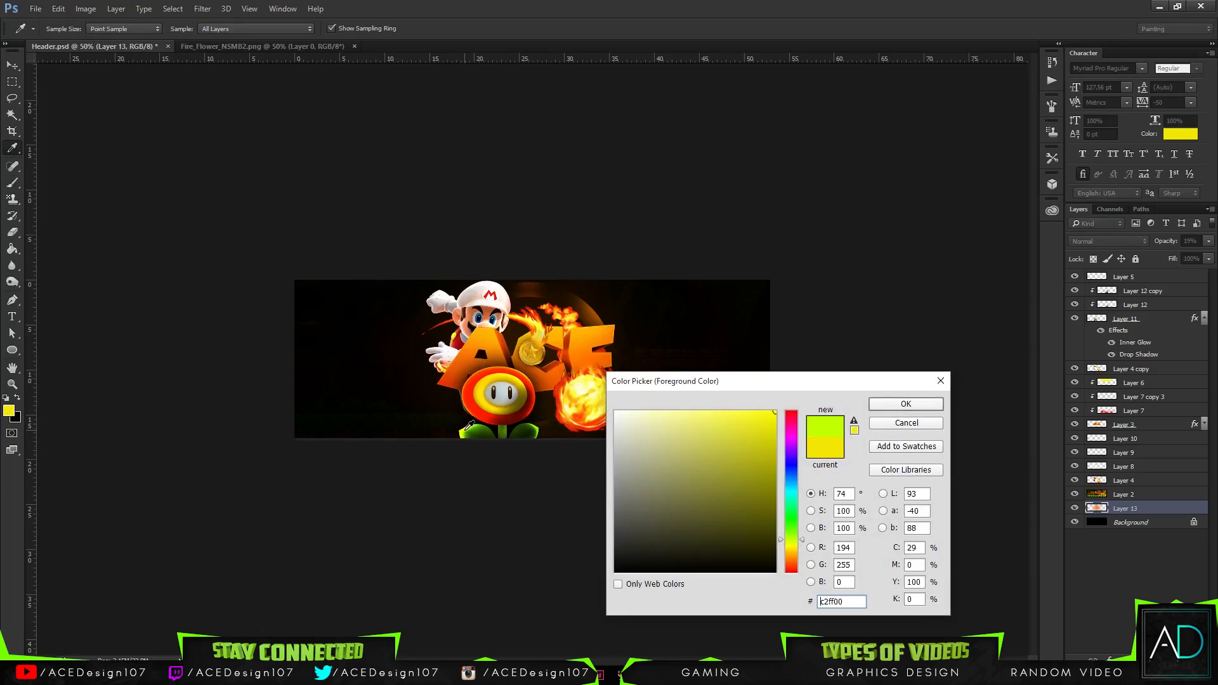
left_click(907, 404)
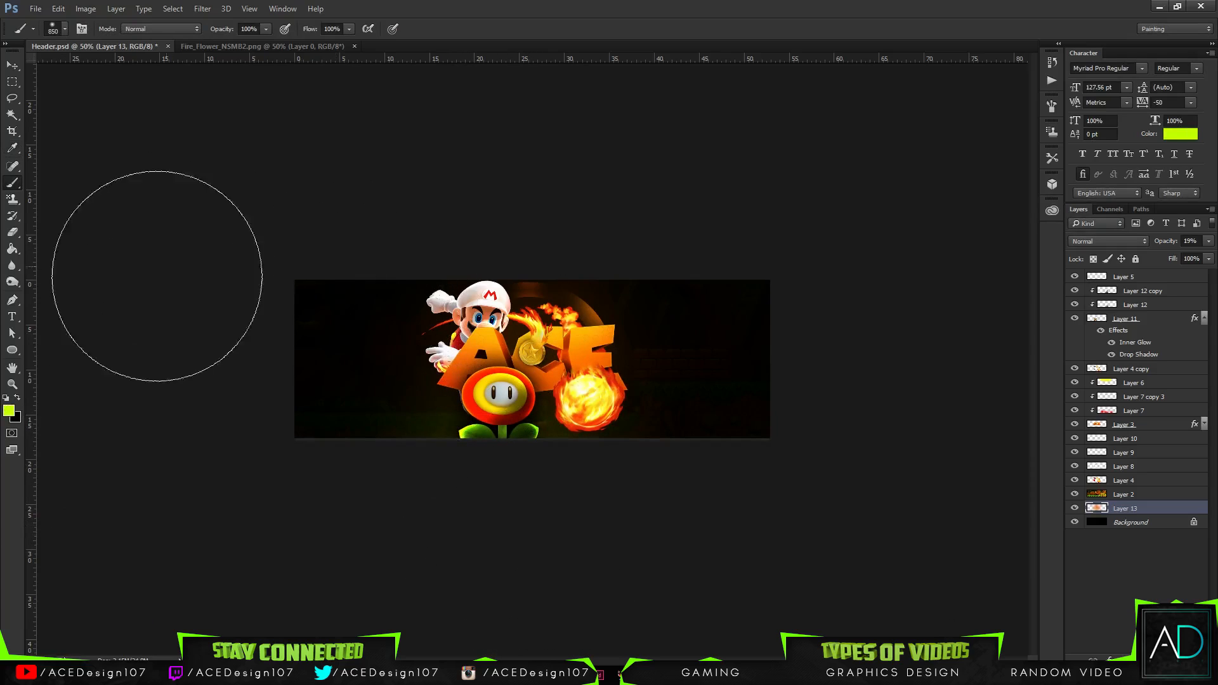
Step: Switch the brush colour to pure red #ff0000 and add a faint red glow right of the fireball on Layer 13
left_click(9, 412)
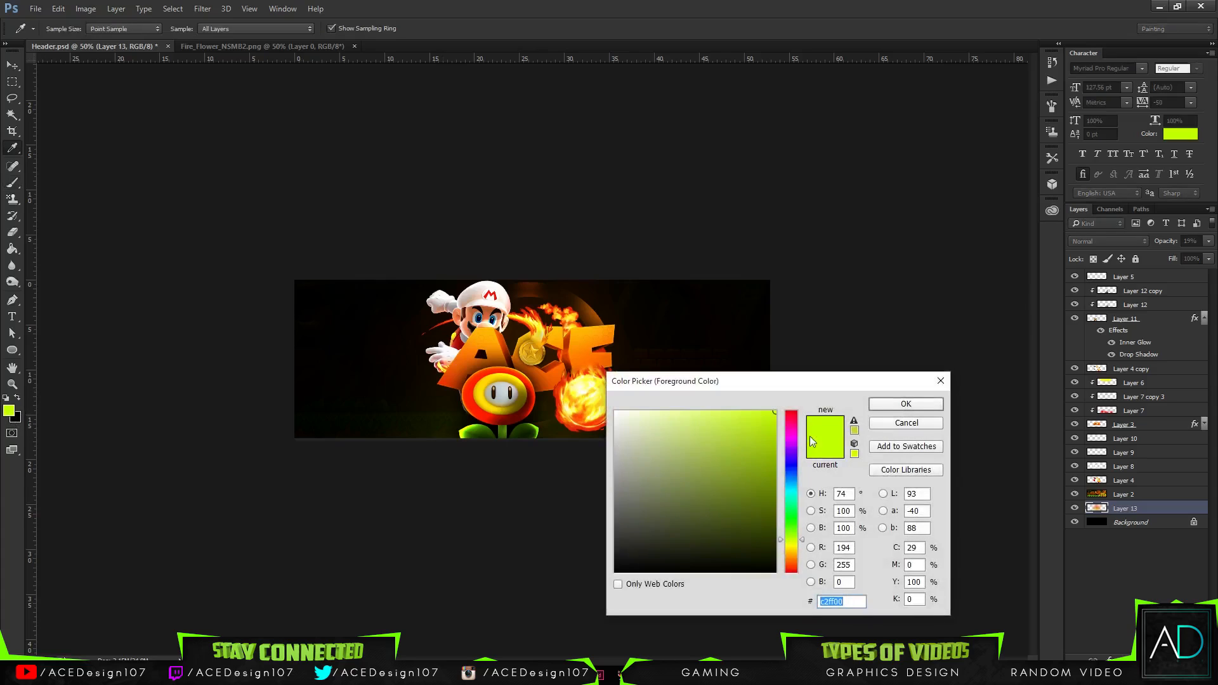
left_click(792, 413)
left_click(906, 404)
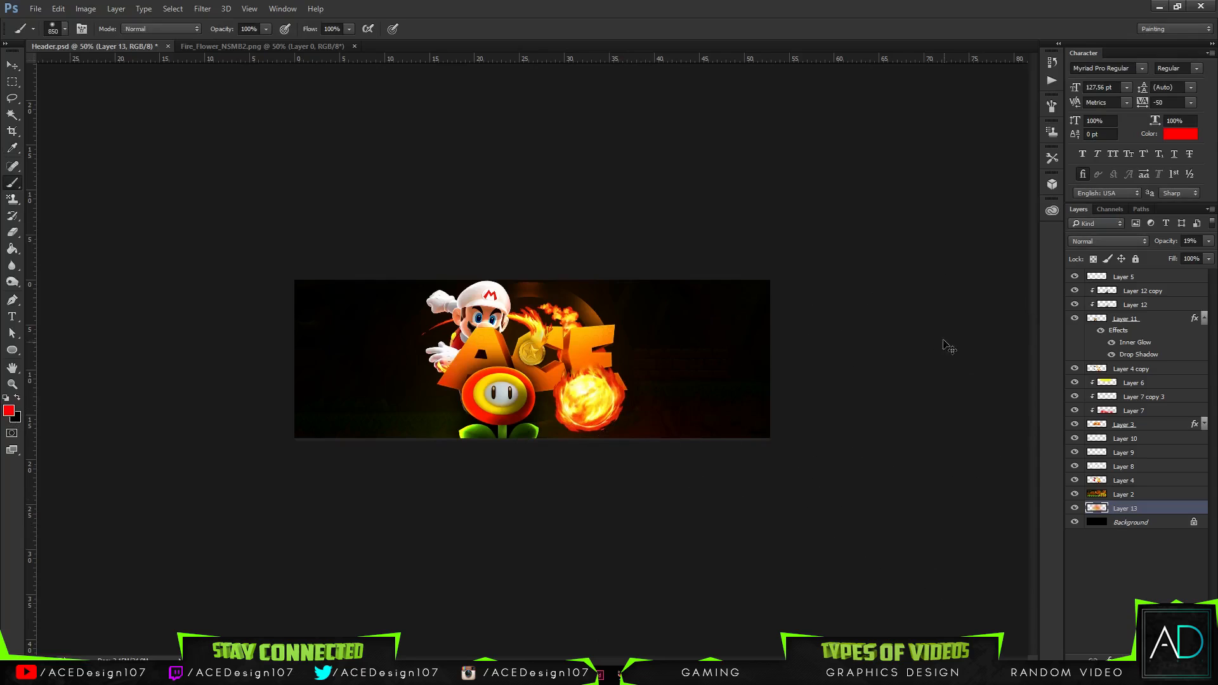
Step: Set the brush colour to white #ffffff
left_click(9, 416)
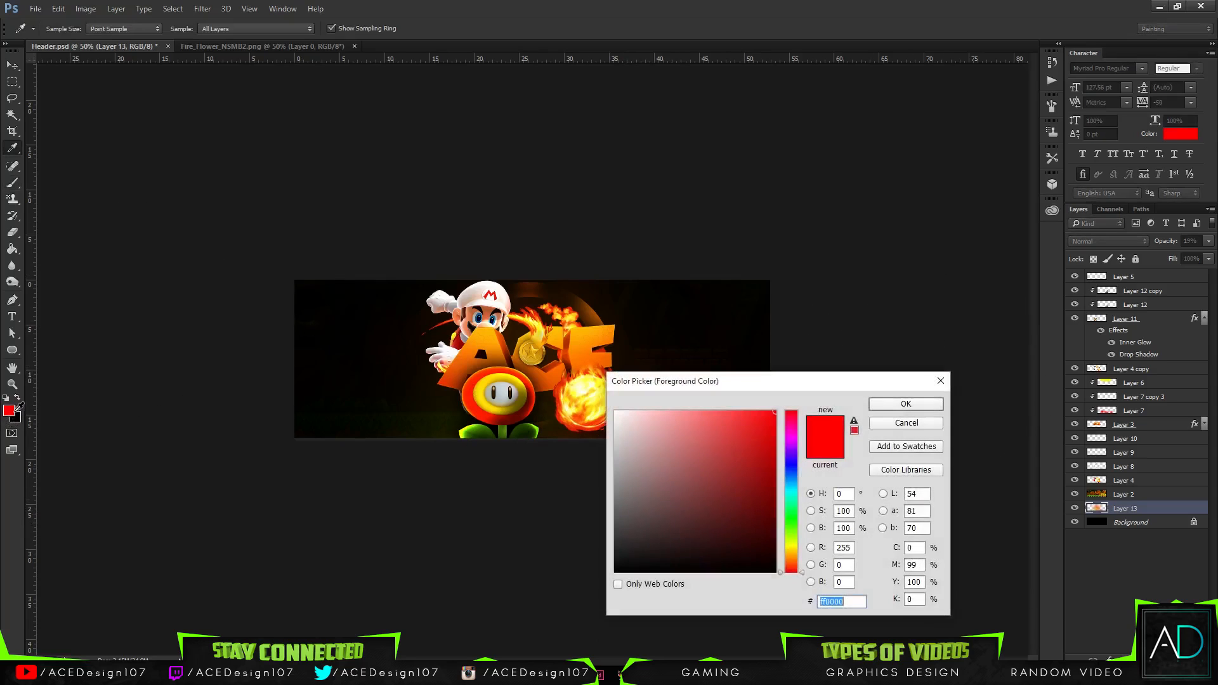
type("ffffff")
left_click(905, 404)
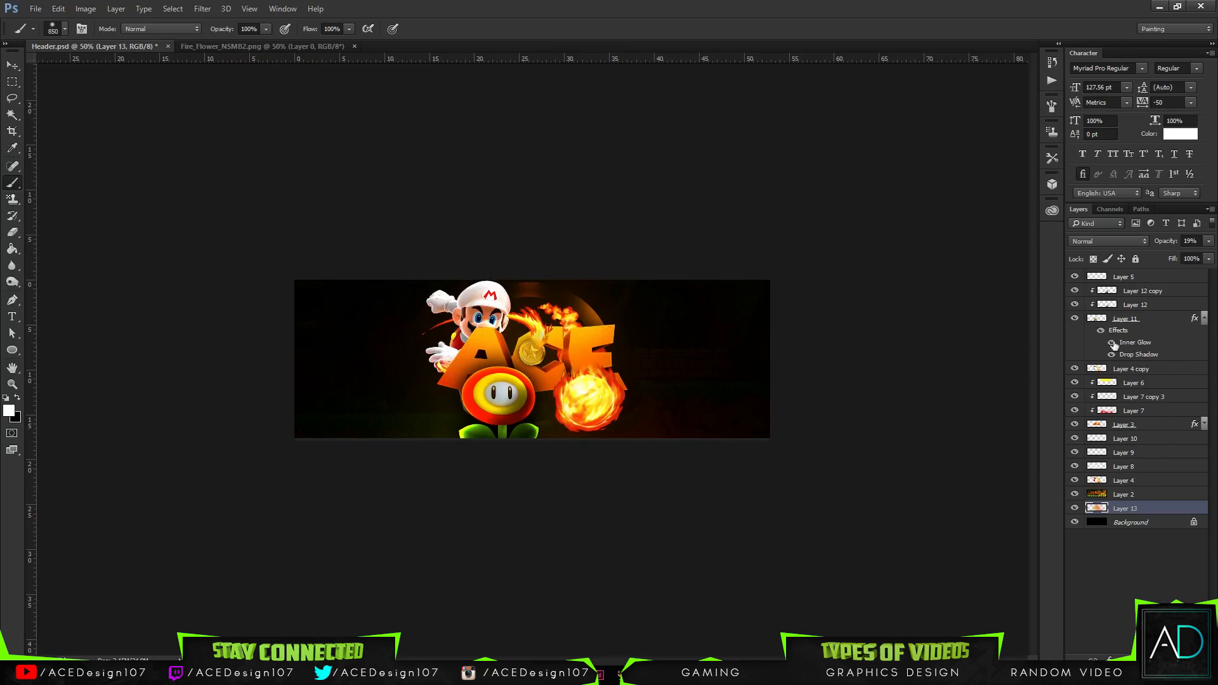
right_click(1125, 479)
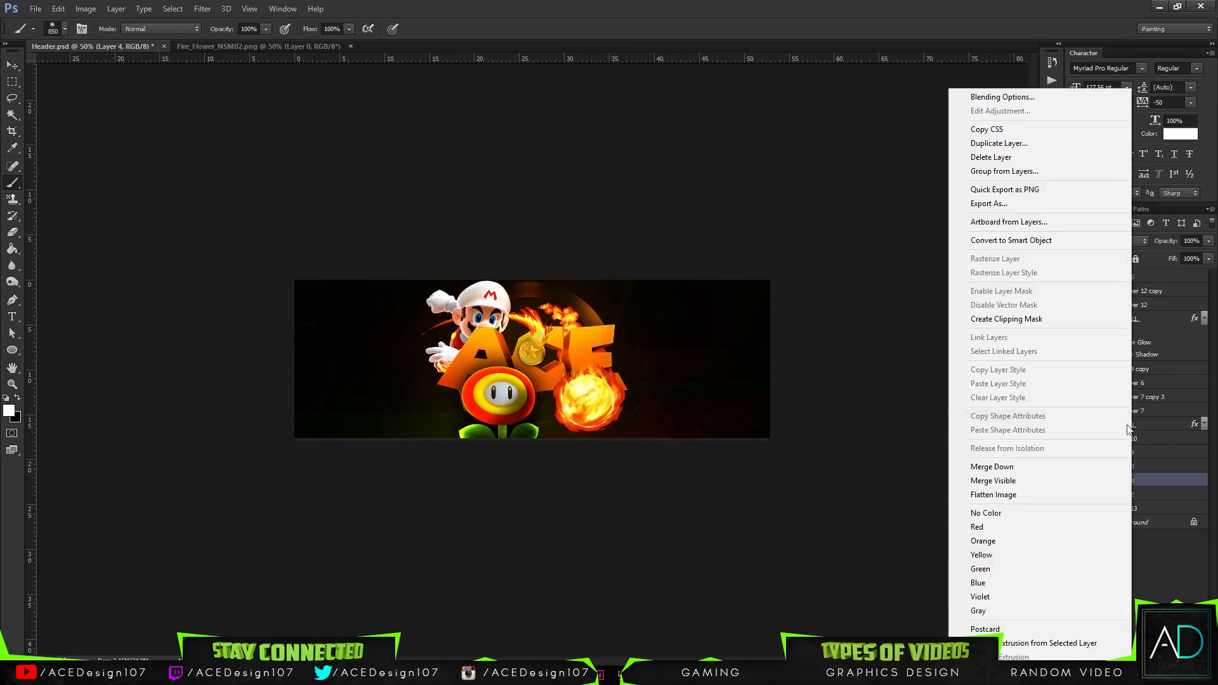
left_click(990, 95)
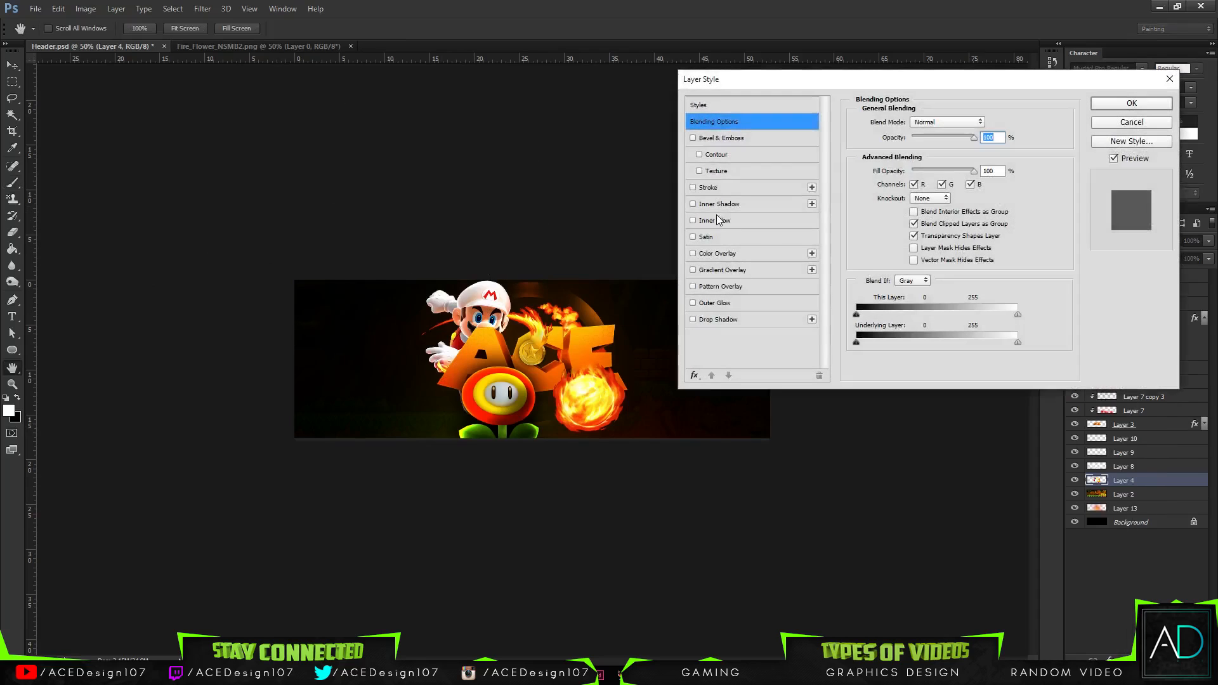
left_click(717, 221)
left_click_drag(914, 250, 940, 248)
left_click_drag(956, 137, 981, 139)
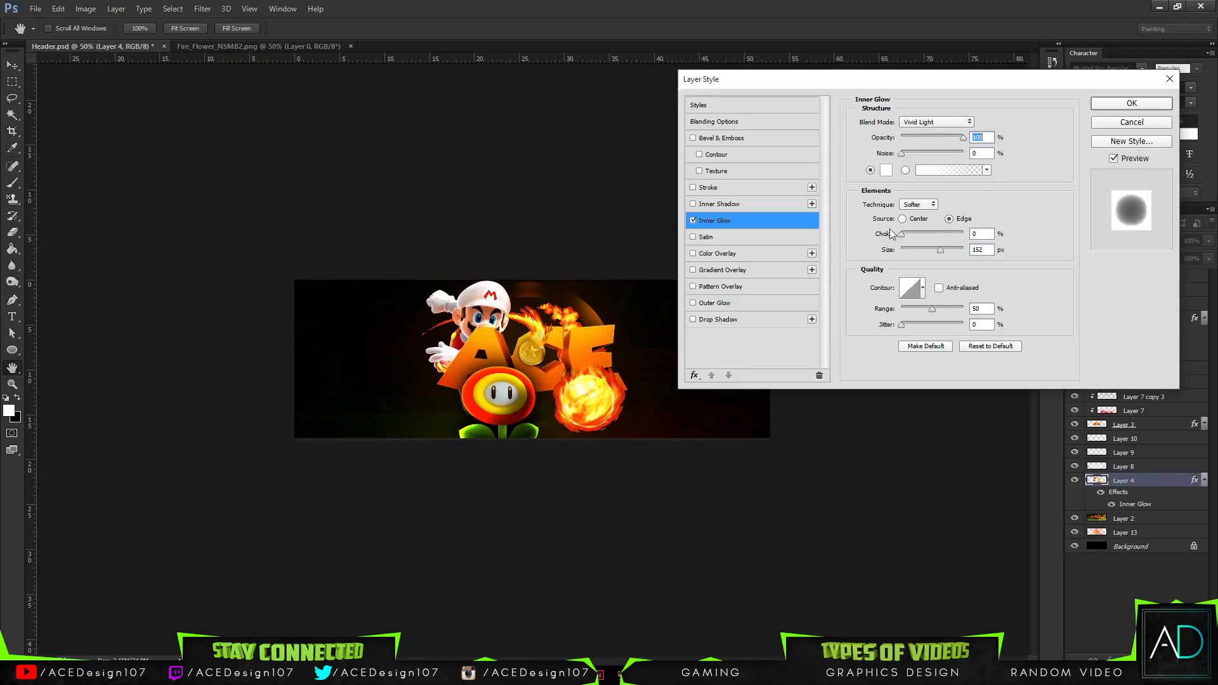
left_click_drag(904, 234, 794, 236)
left_click(1132, 122)
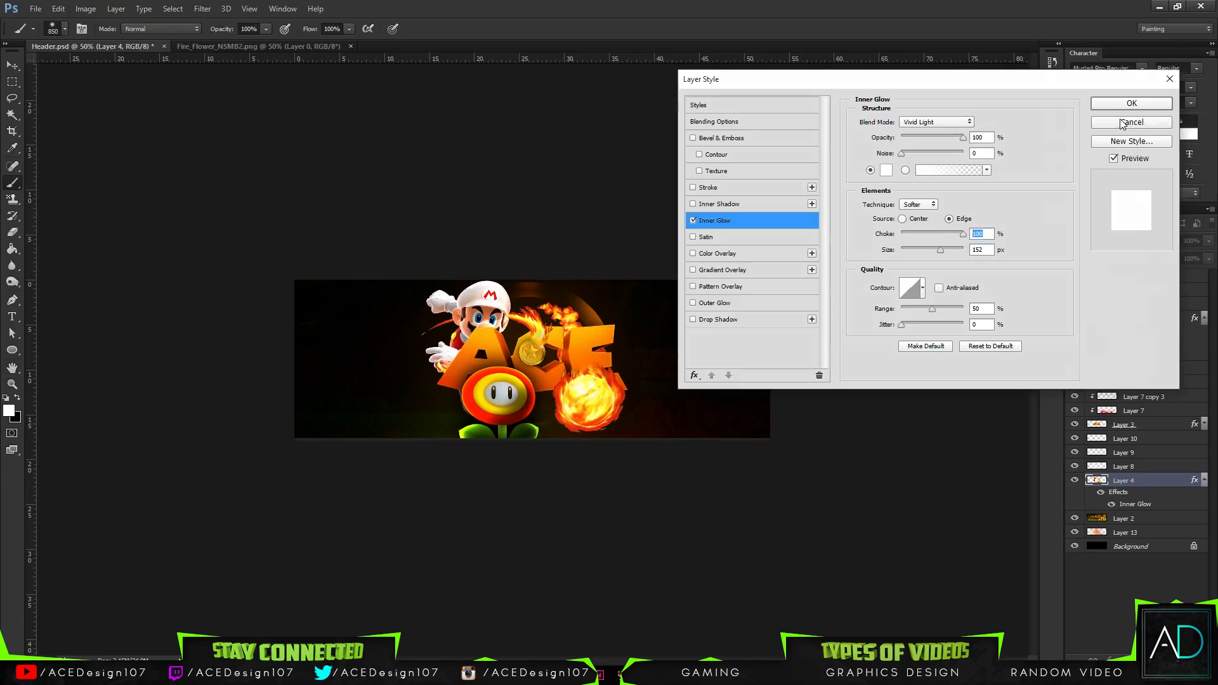
Step: Load the outline of Layer 4 copy as a selection and add a new empty layer directly above it
key("ctrl+0")
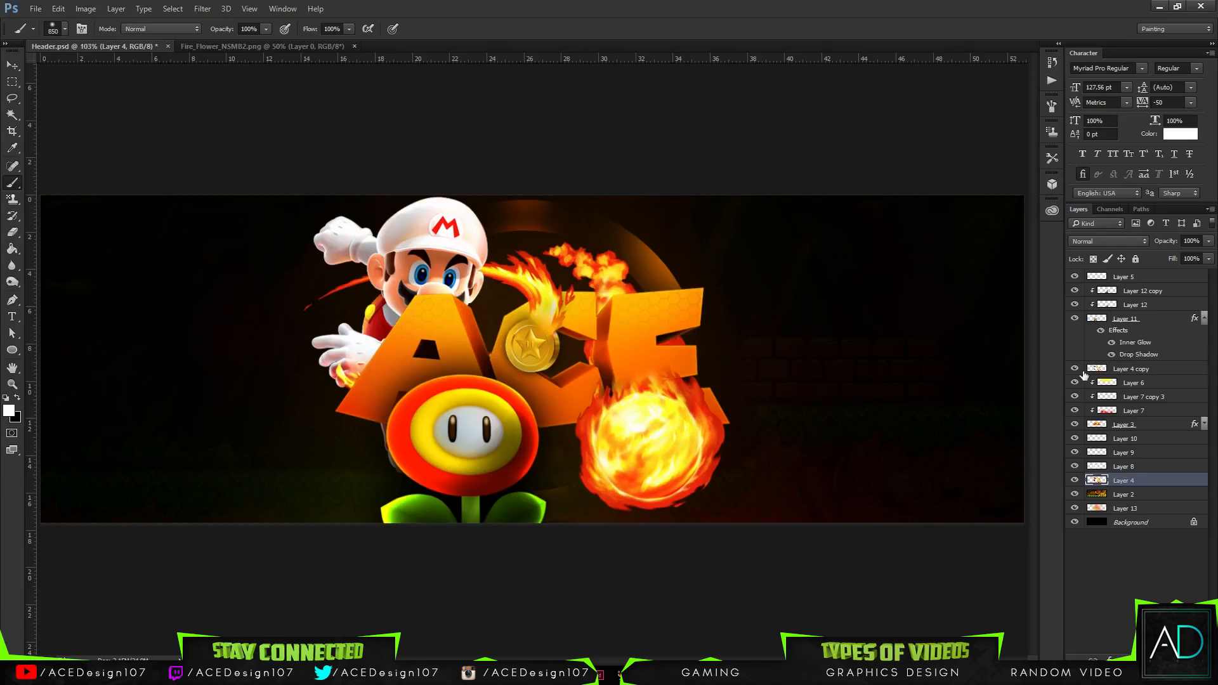
left_click(1144, 319)
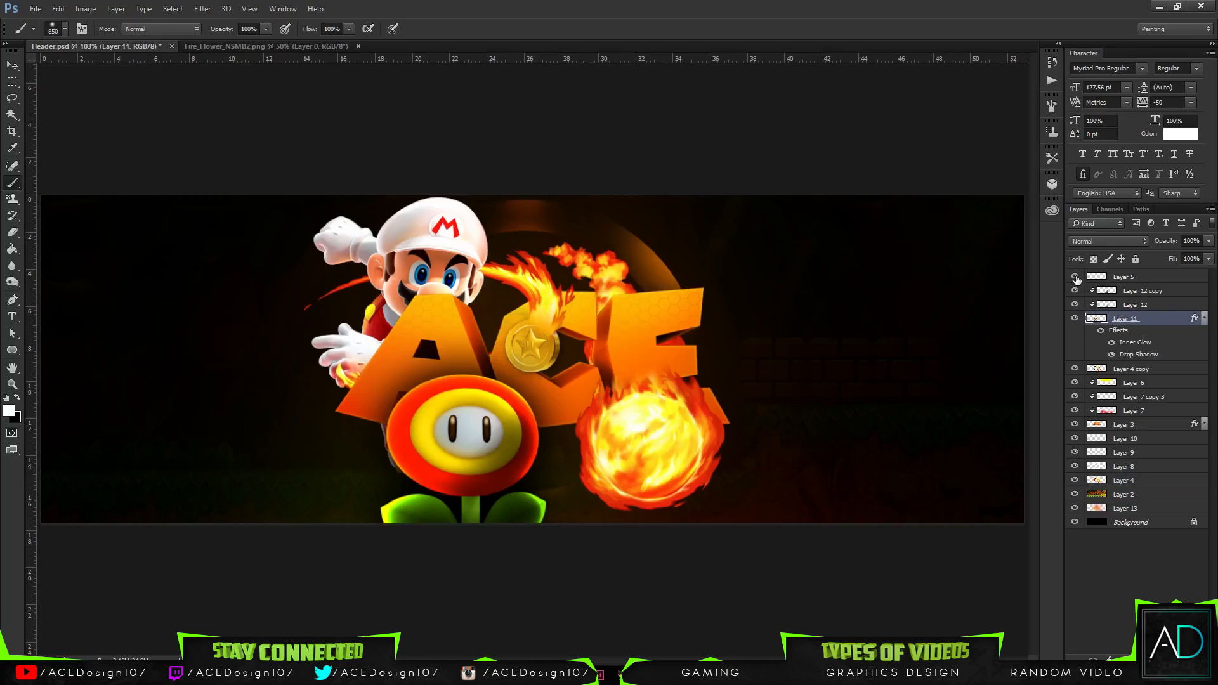
left_click(1076, 320)
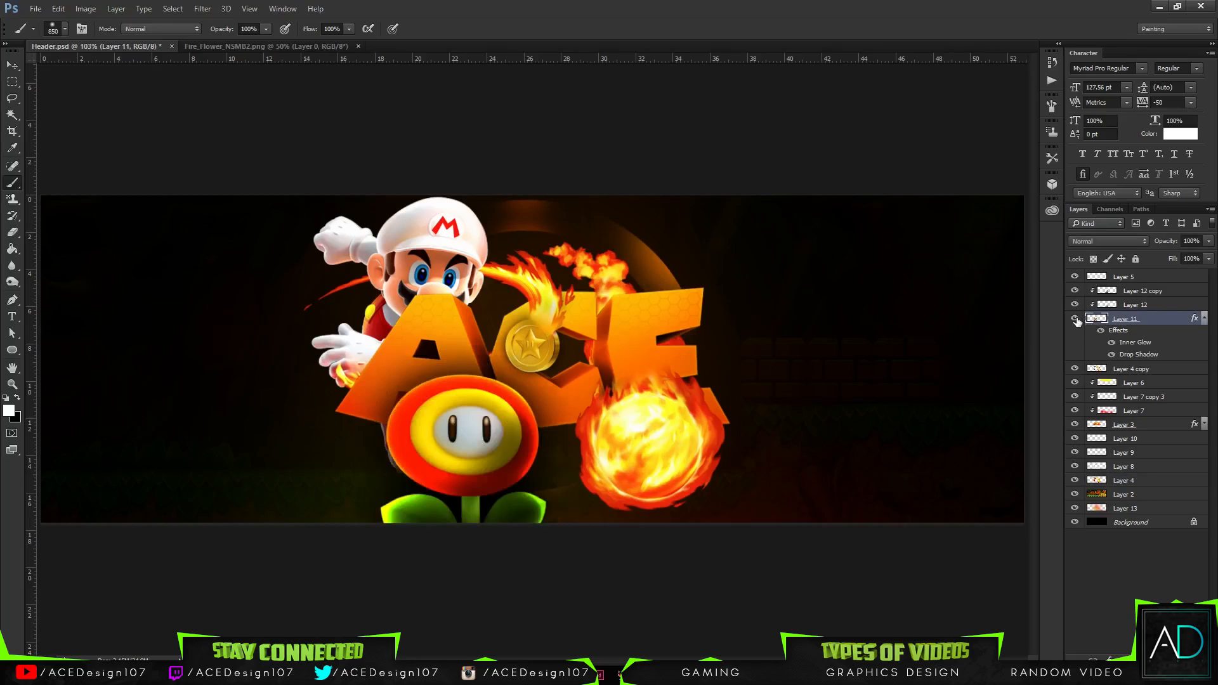
left_click(1075, 370)
left_click(1075, 370)
left_click(1100, 374, "shift")
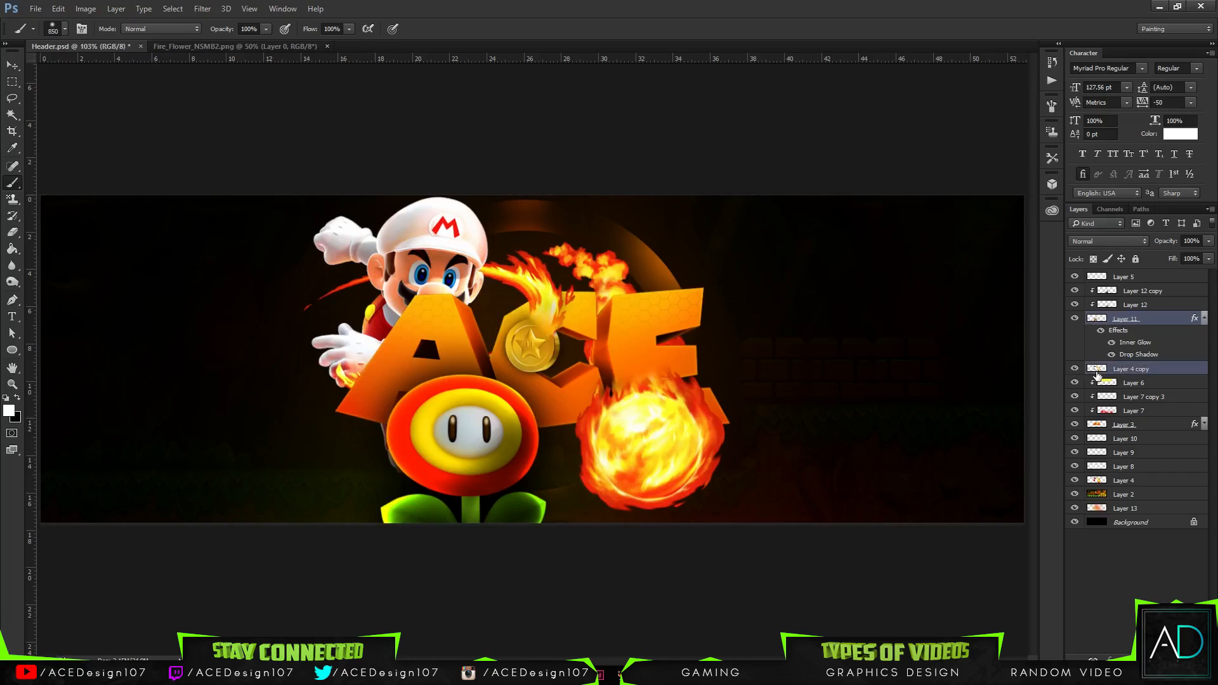
left_click(1097, 369)
left_click(1097, 369, "ctrl")
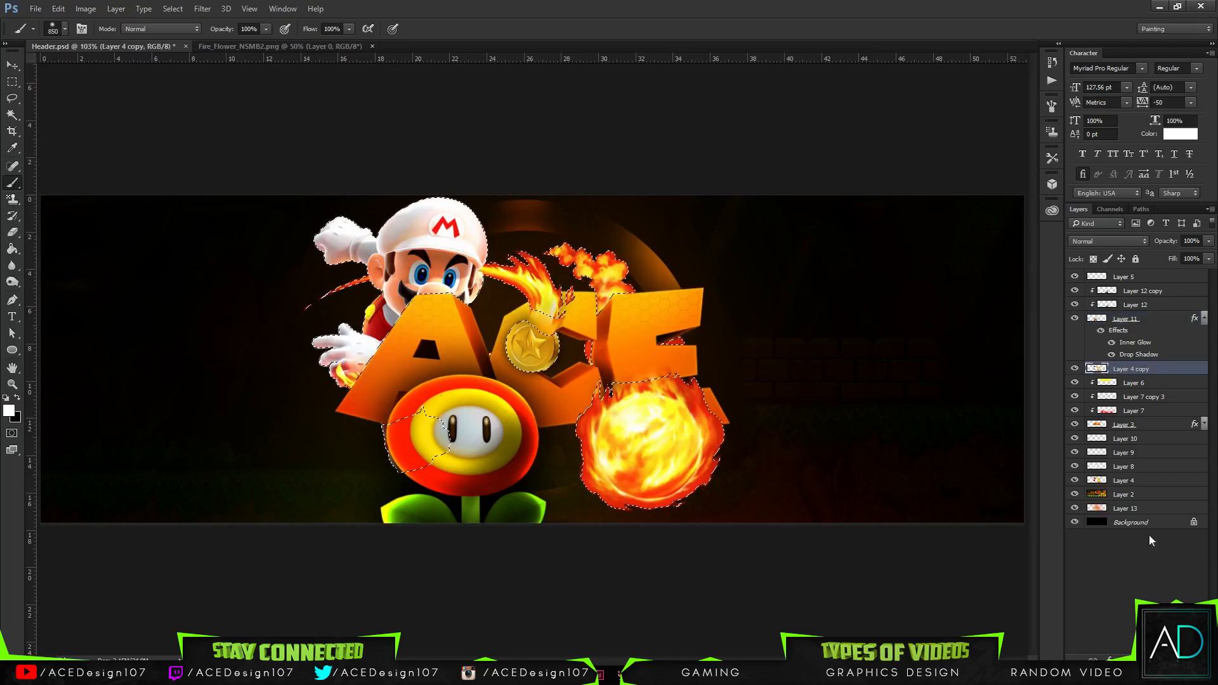
left_click(1179, 660)
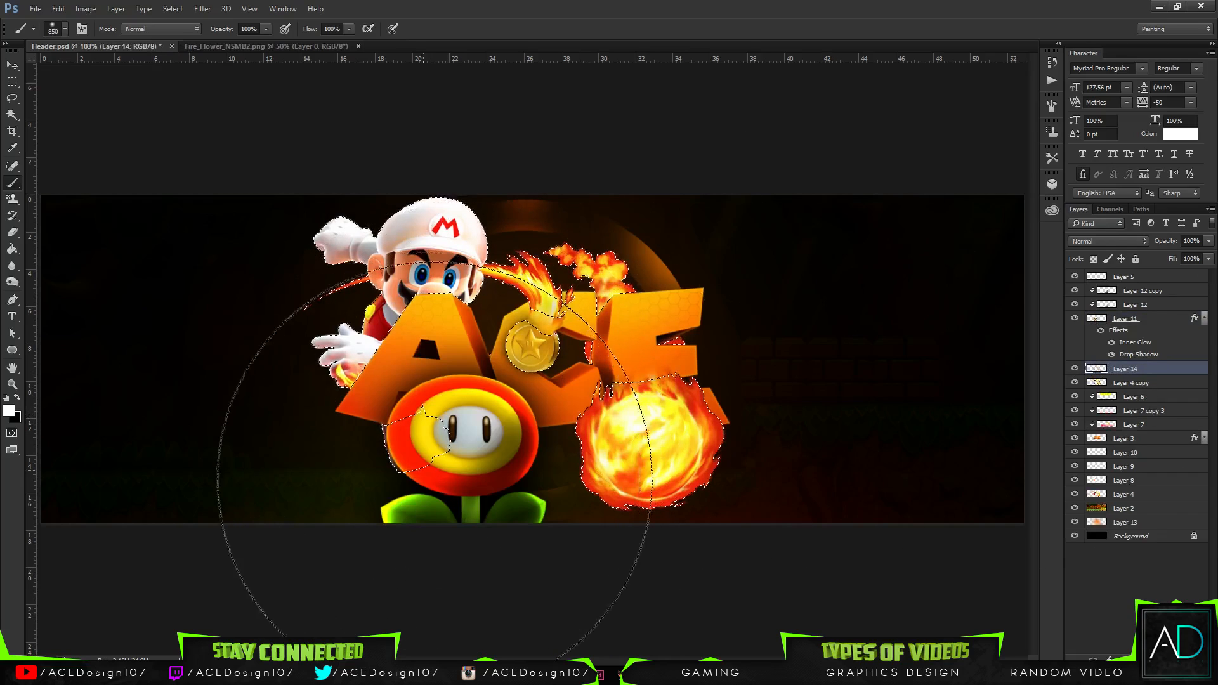
Step: Reduce the soft brush's size to 250 px
left_click(64, 29)
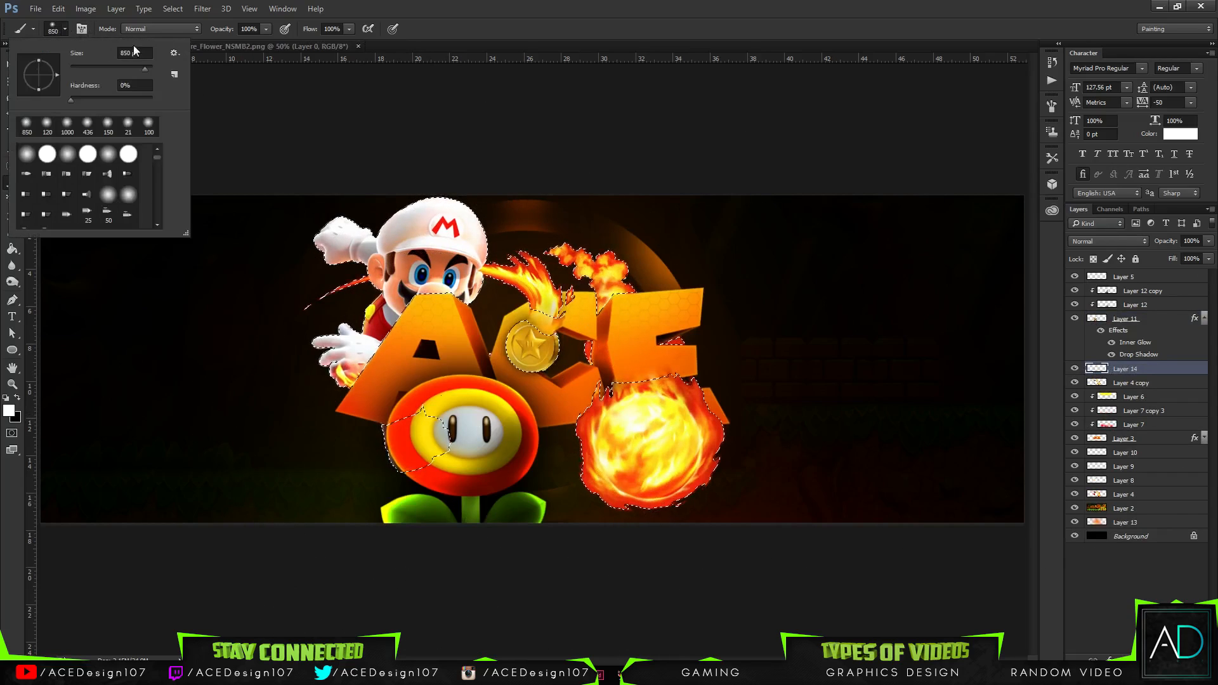
left_click(142, 54)
double_click(143, 54)
type("250")
key("Return")
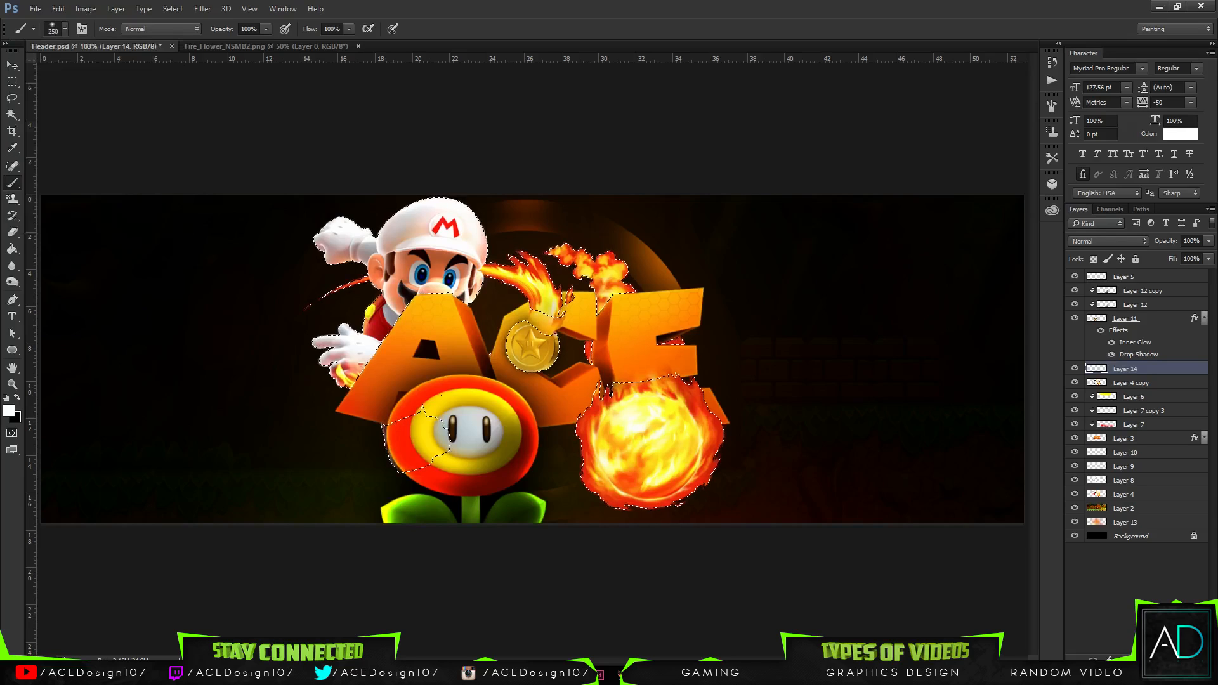
Step: Paint yellow #f6d100 sampled from the Fire Flower over the coin on Layer 14 and lower the layer's opacity to 54%
left_click(10, 411)
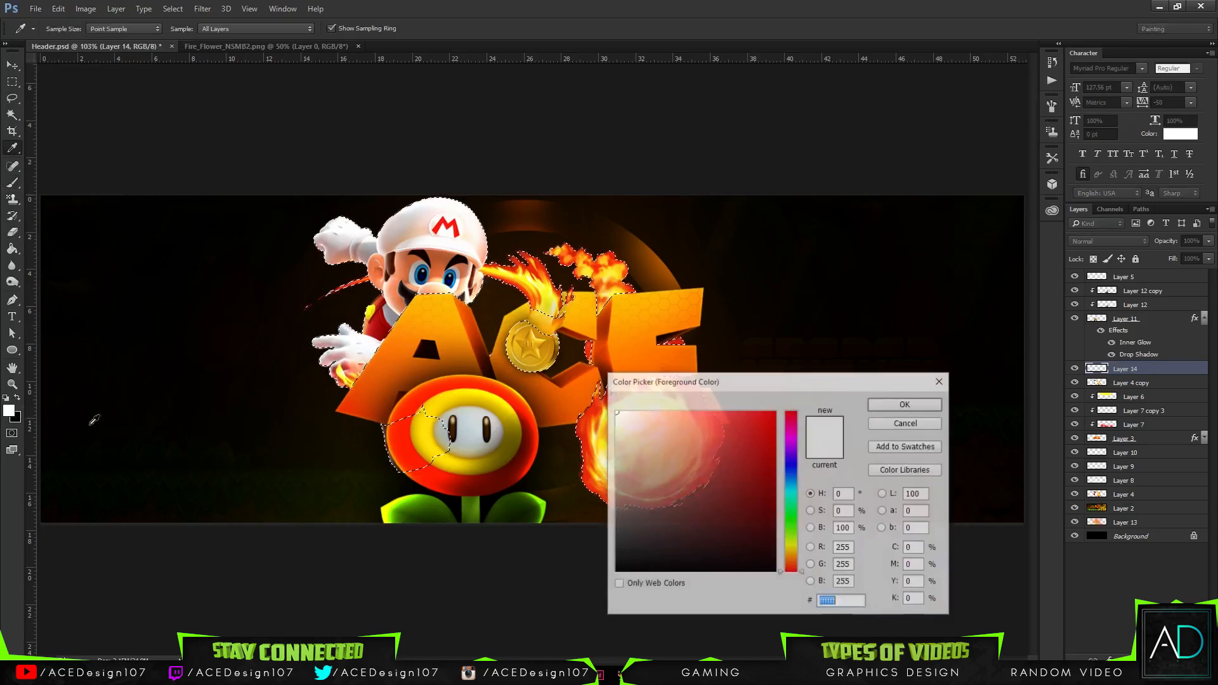
left_click(496, 391)
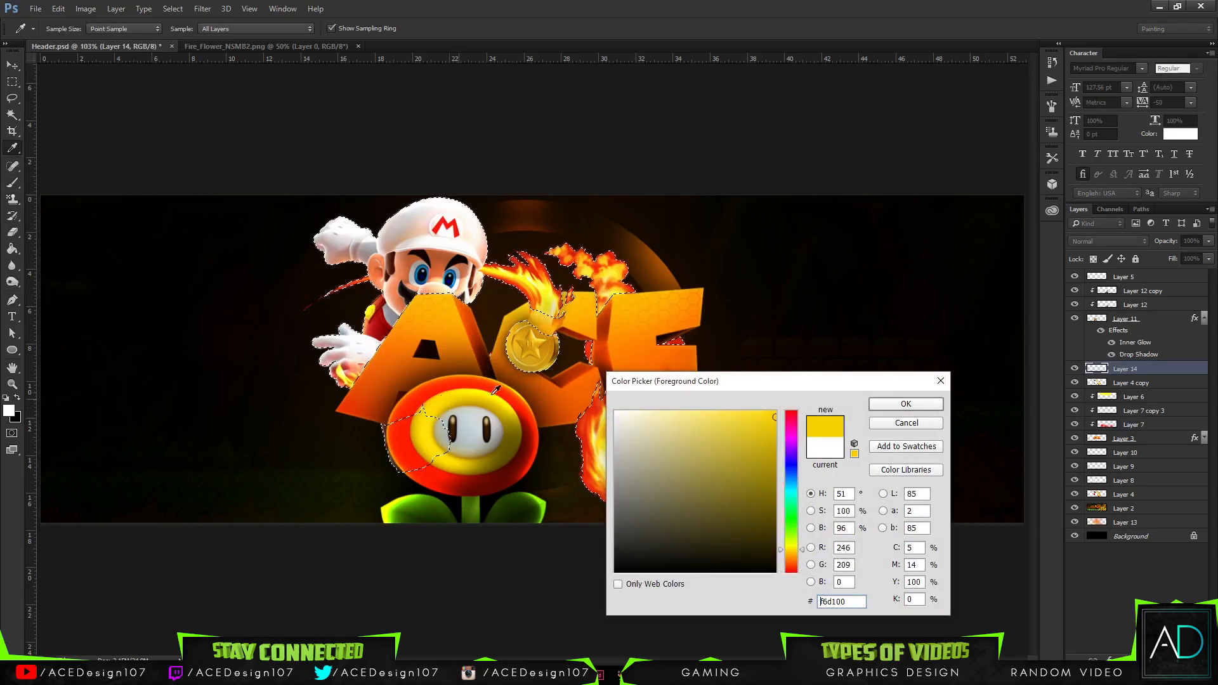
left_click(896, 402)
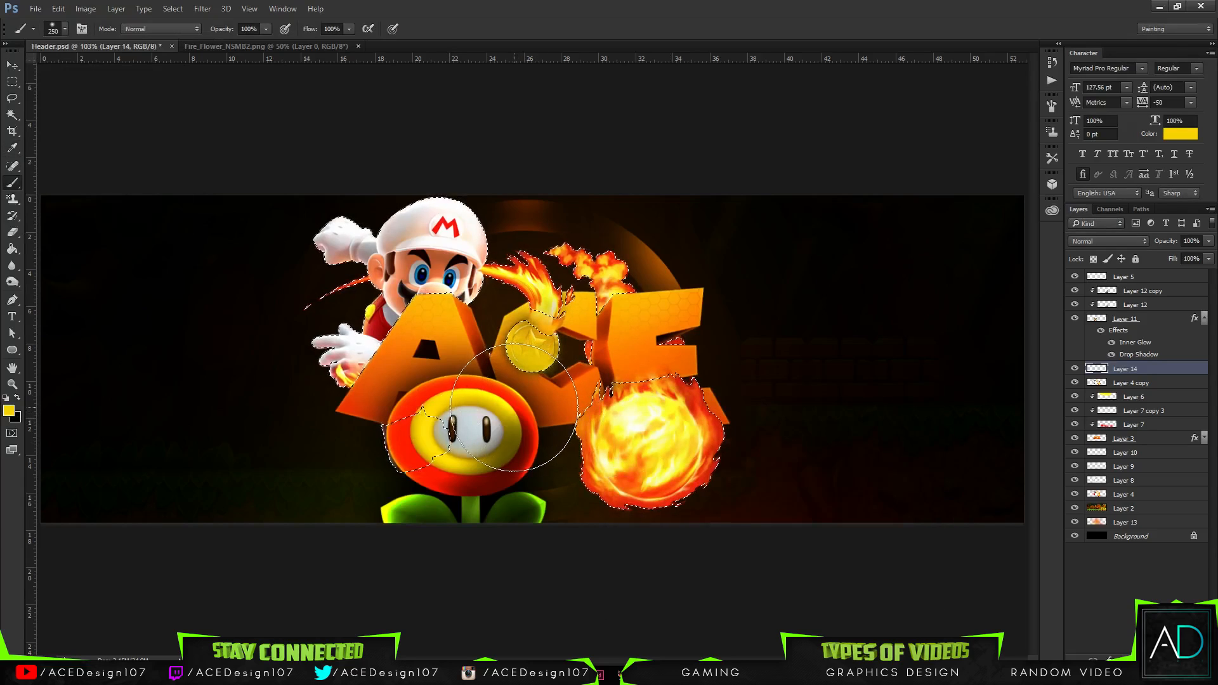
left_click_drag(1209, 246, 1197, 261)
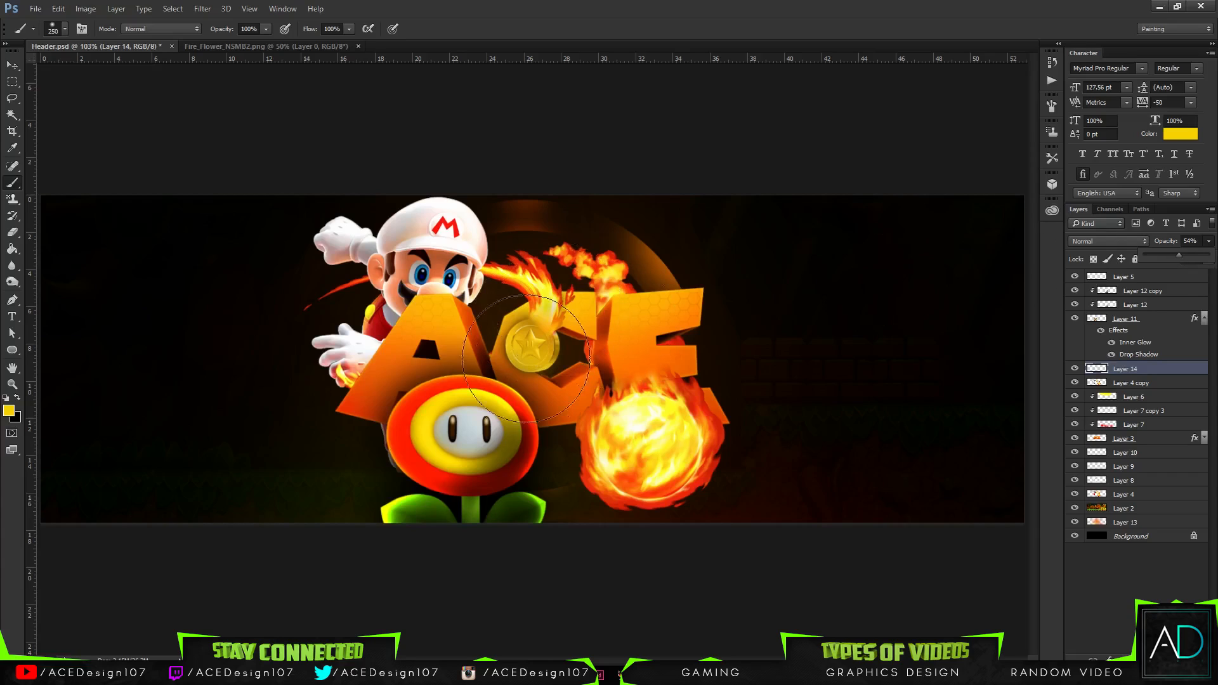
Step: Load the outline of Layer 4 copy as a selection and reduce the brush size to 83 px
left_click(1097, 383, "ctrl")
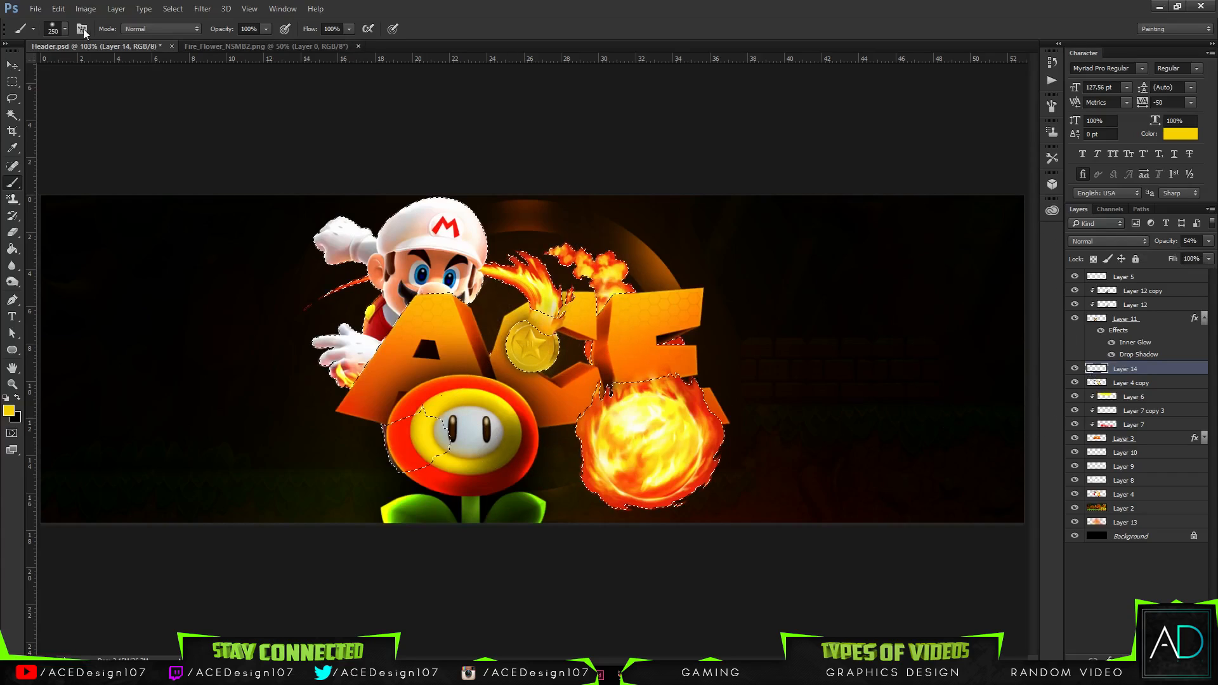
left_click(64, 28)
key("Return")
left_click(1075, 369)
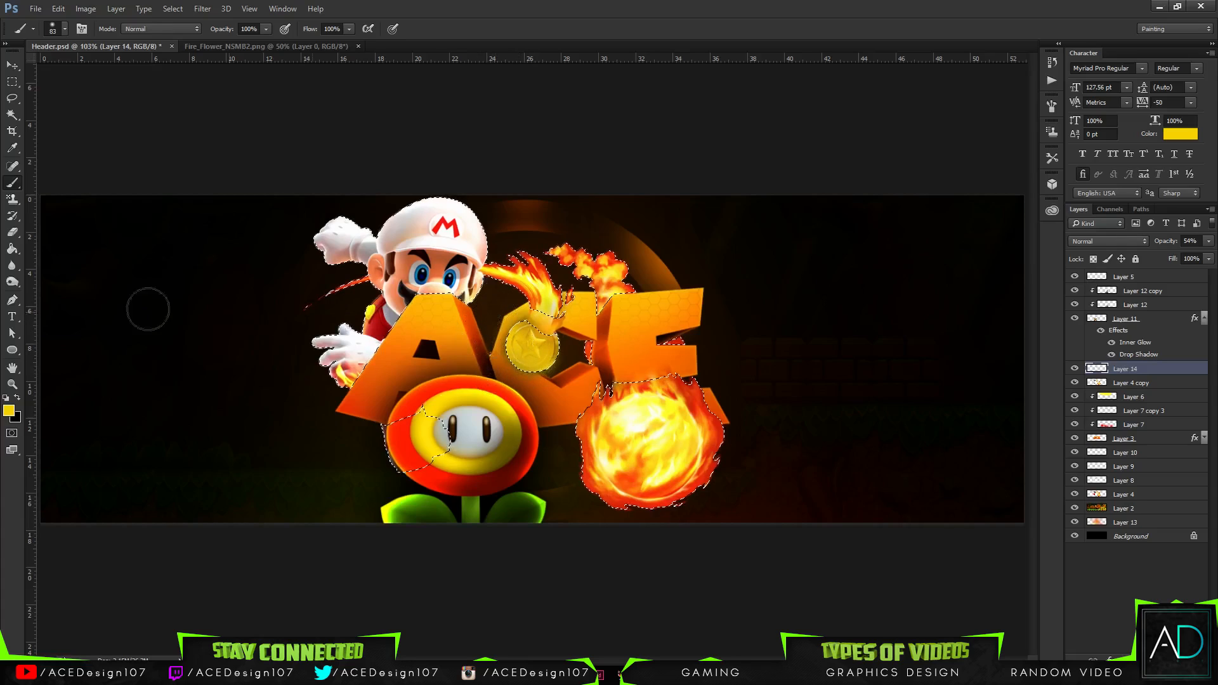
Step: Set the foreground colour to a greener yellow #edf600 and clear the selection
left_click(9, 411)
left_click(791, 546)
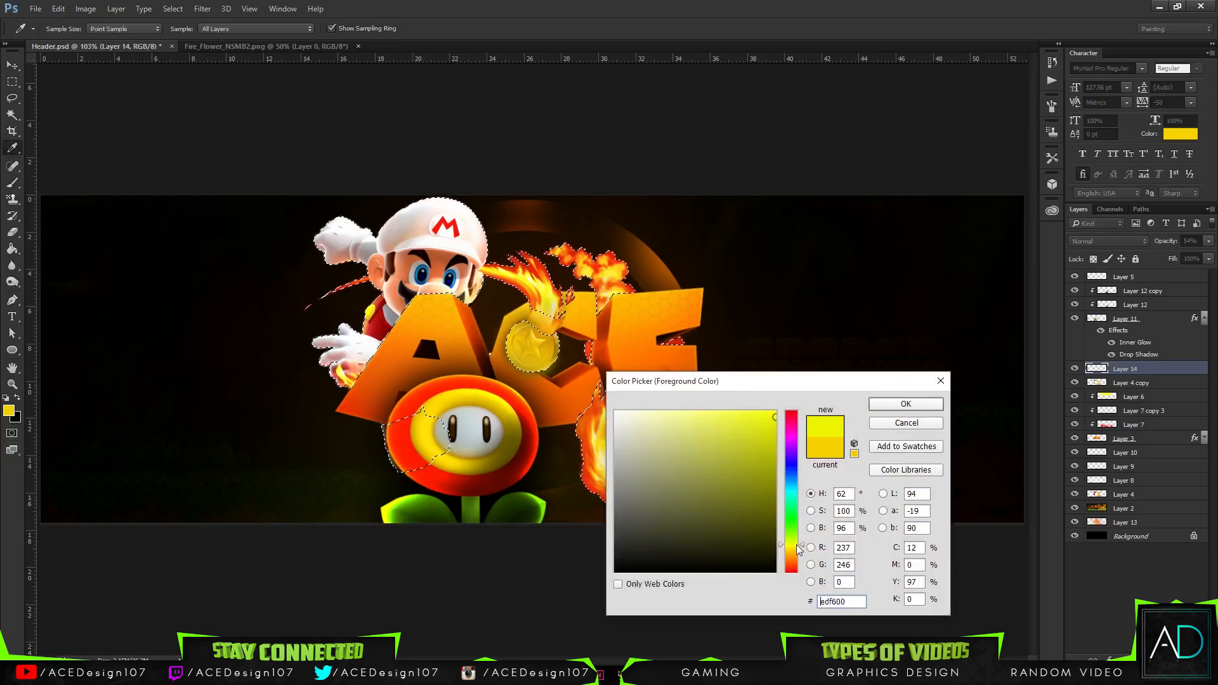
left_click(906, 404)
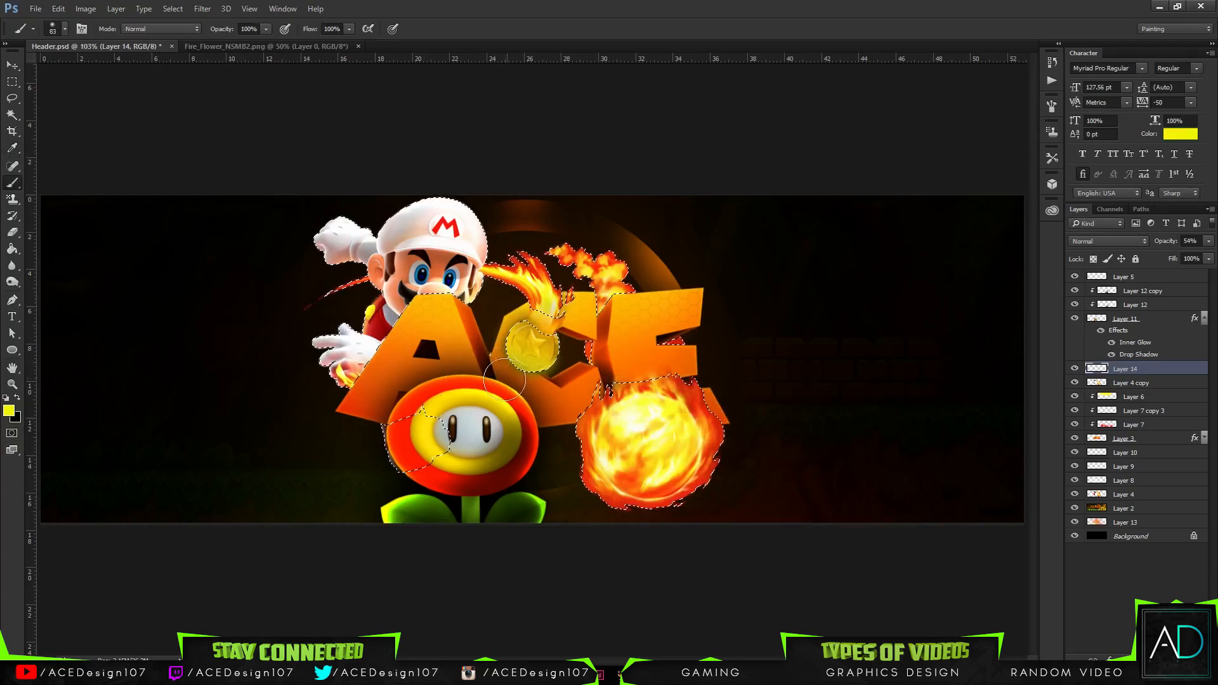
key("ctrl+d")
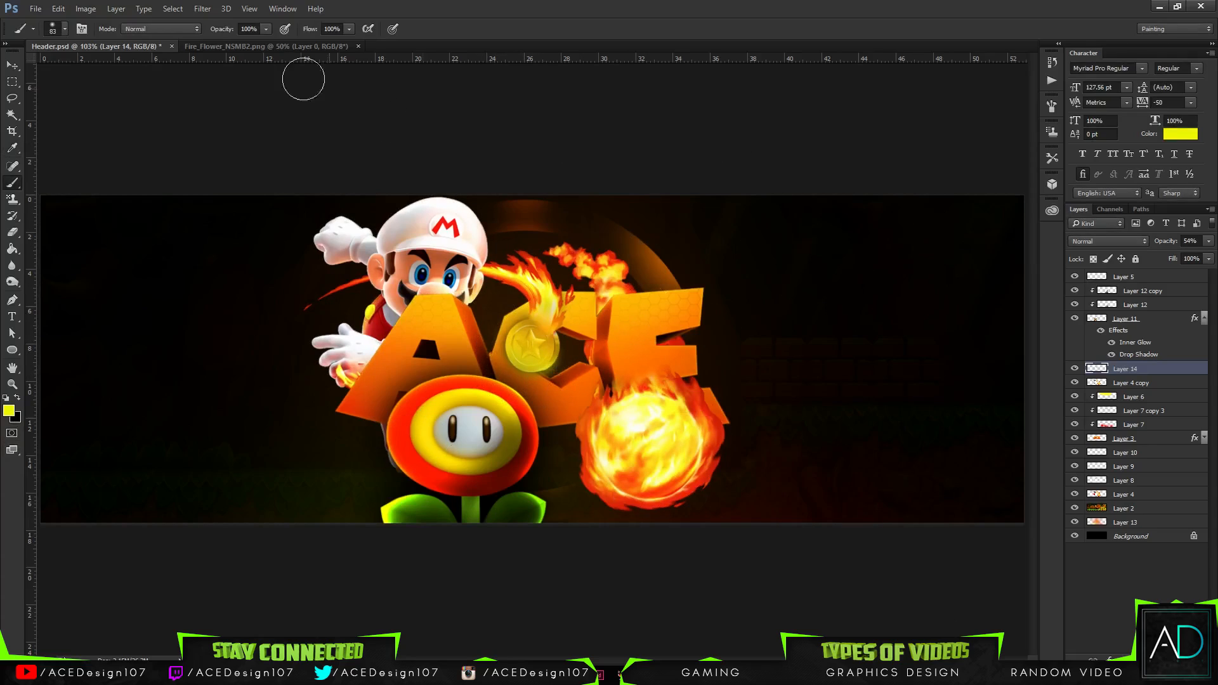
Step: Make Layer 5 the active layer and set the text colour to white #ffffff for the Type tool
key("v")
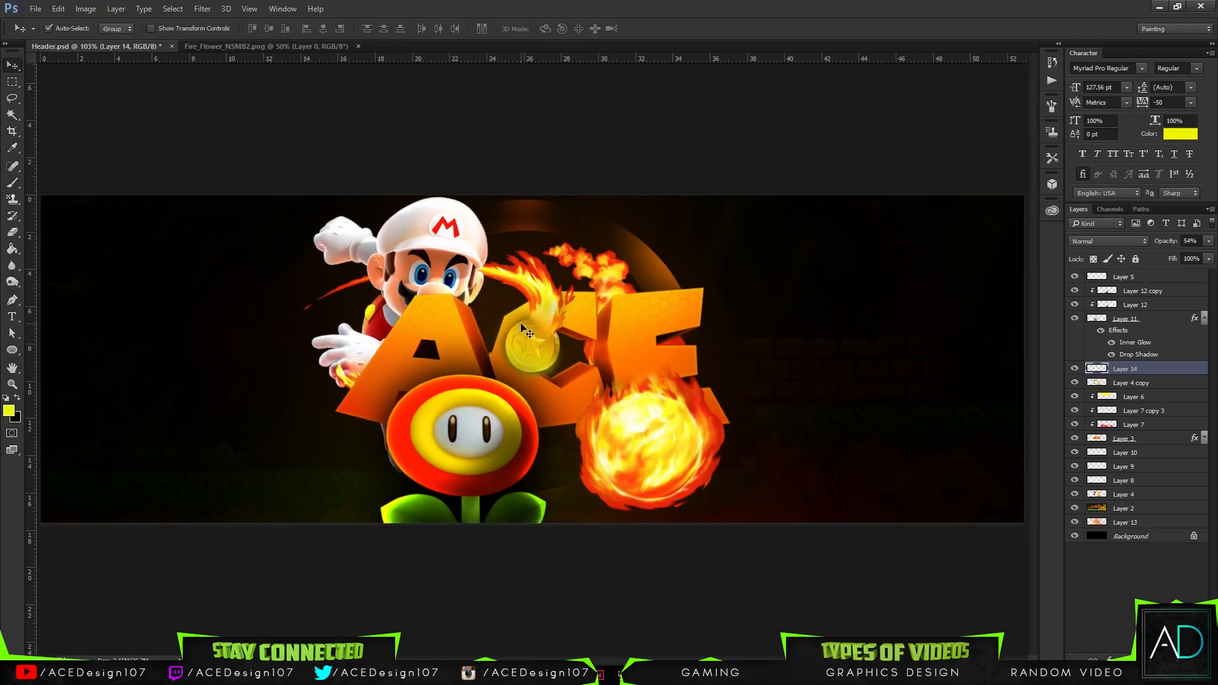
scroll(522, 328, "up", 2)
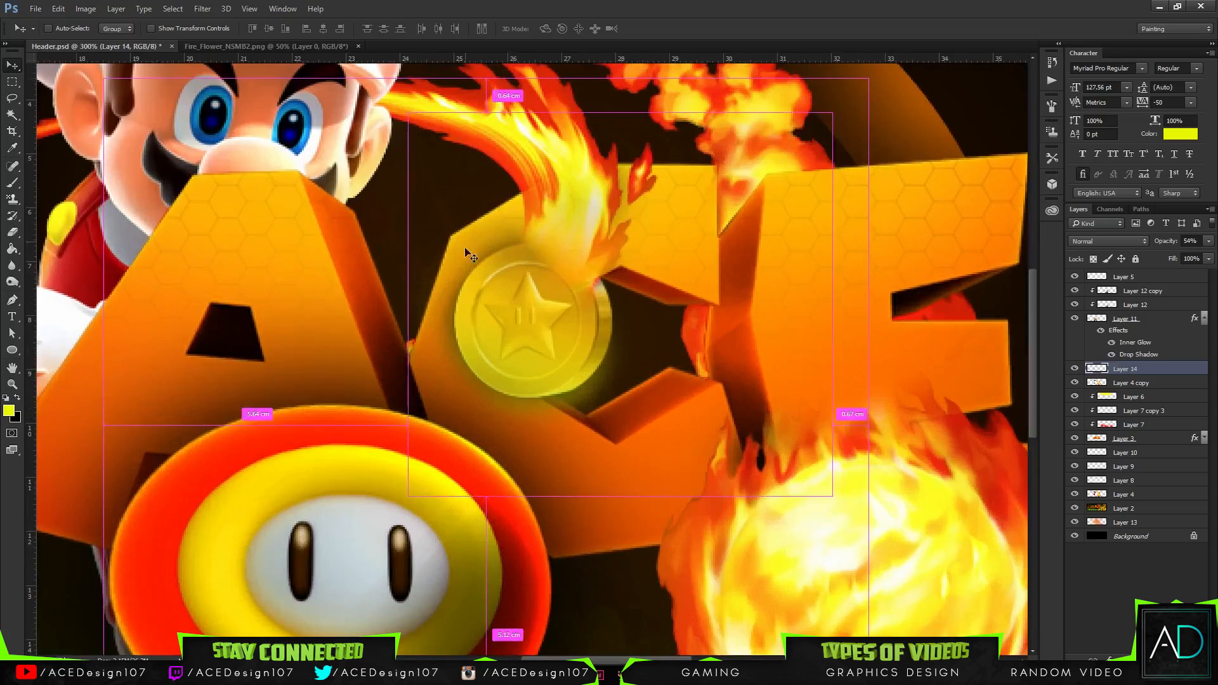
key("t")
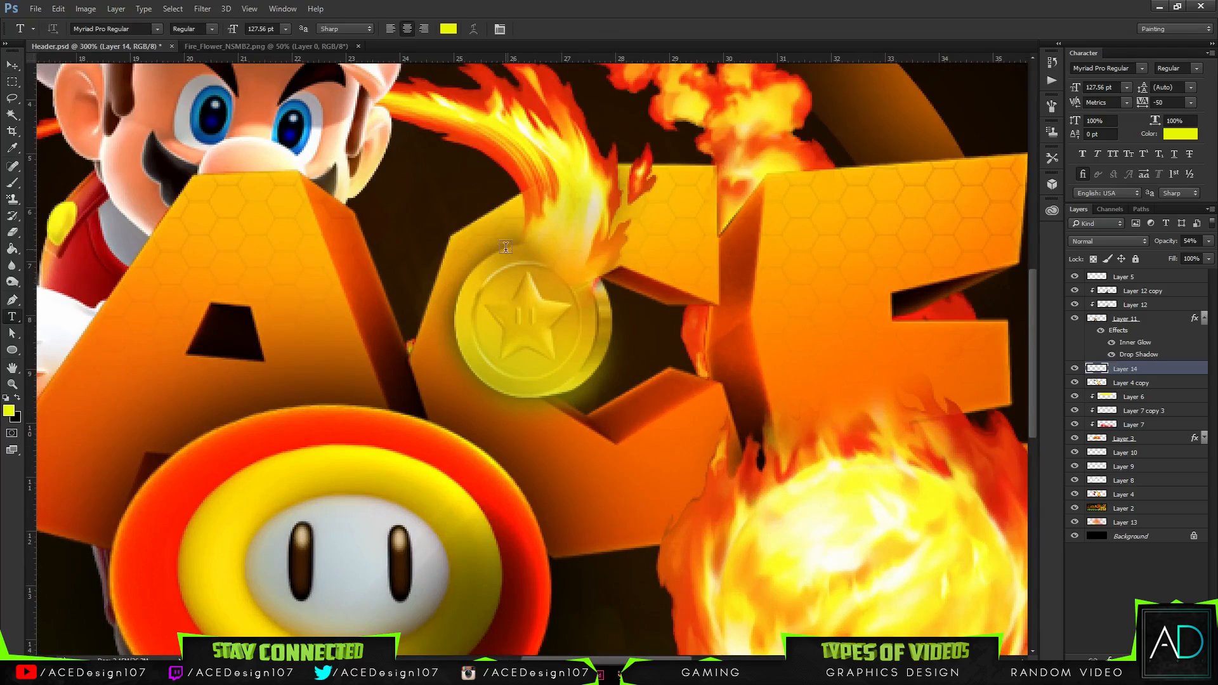
key("ctrl+0")
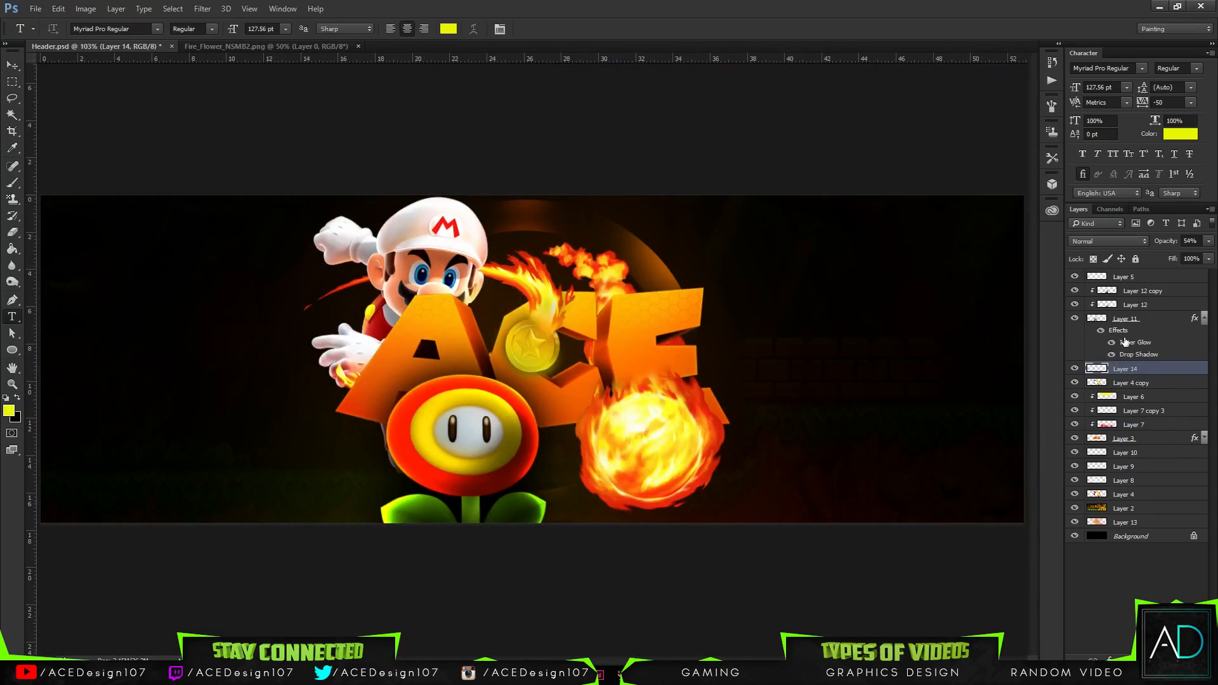
left_click(1135, 278)
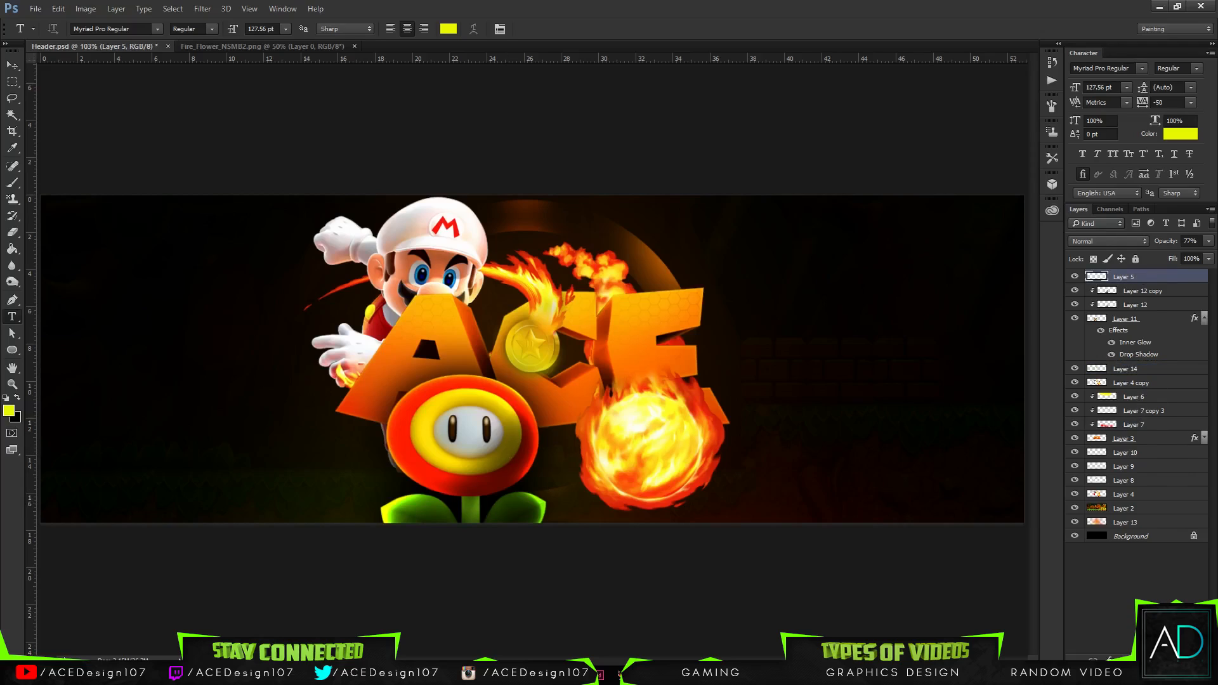
left_click(448, 29)
left_click(595, 445)
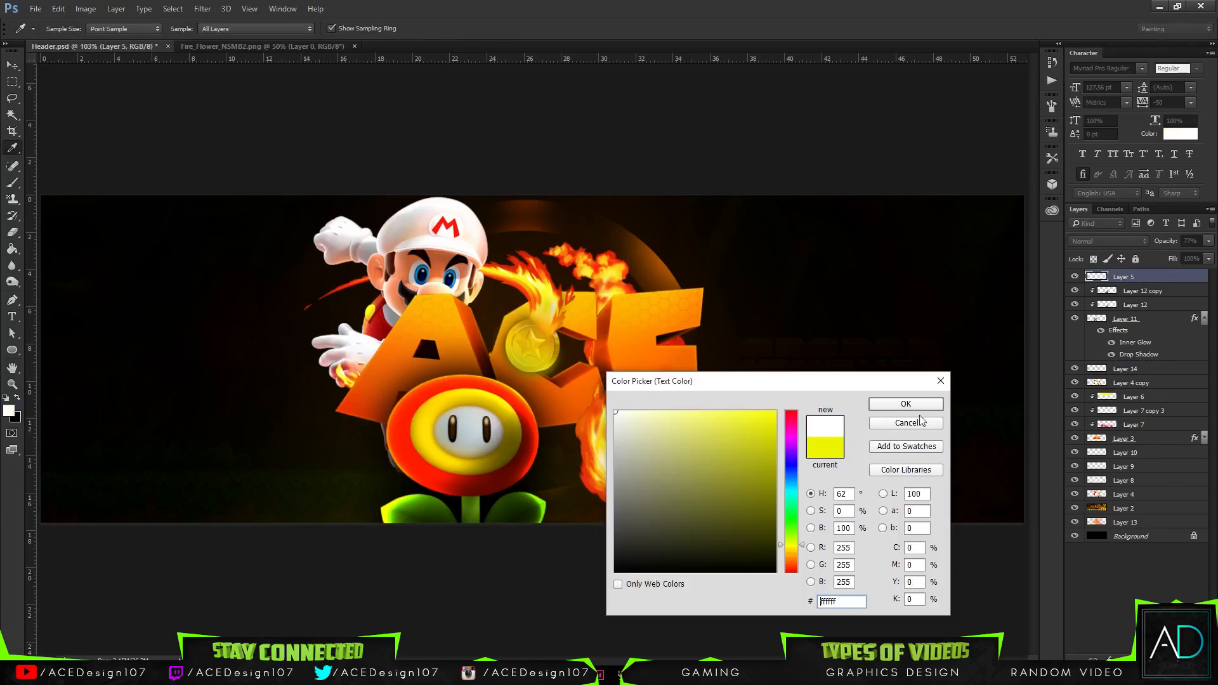
left_click(906, 405)
Step: Set the Type tool's font to BLACK OPS 2 Regular
left_click(117, 29)
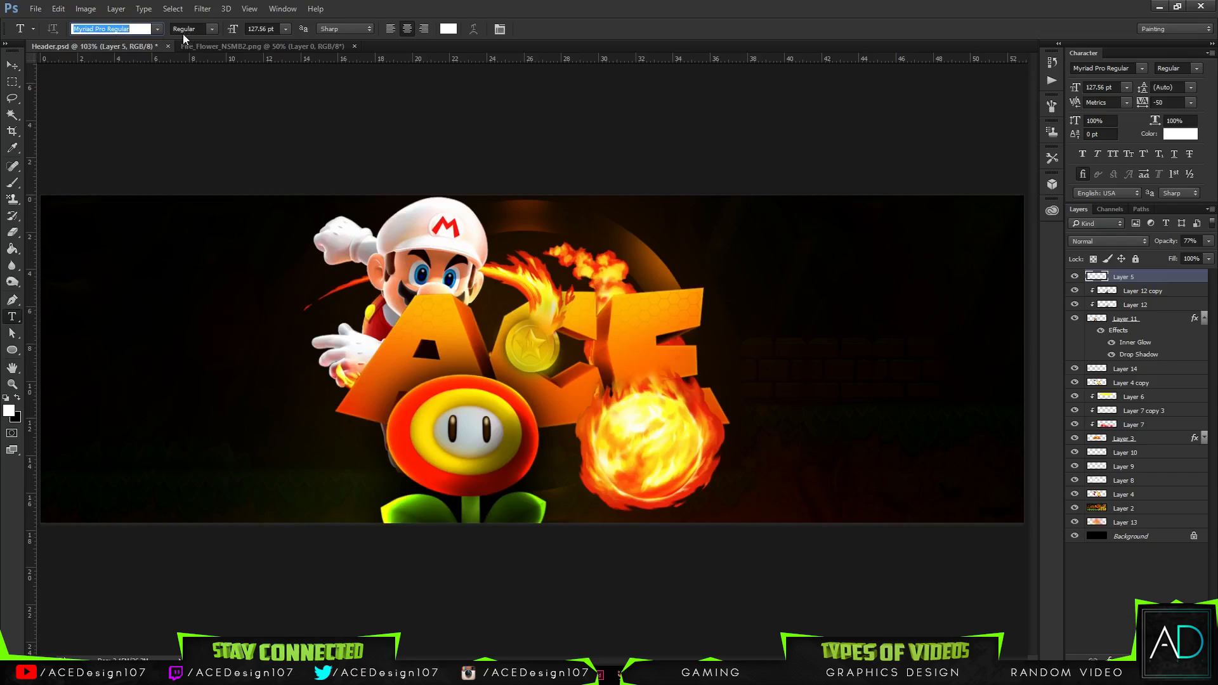
left_click(157, 29)
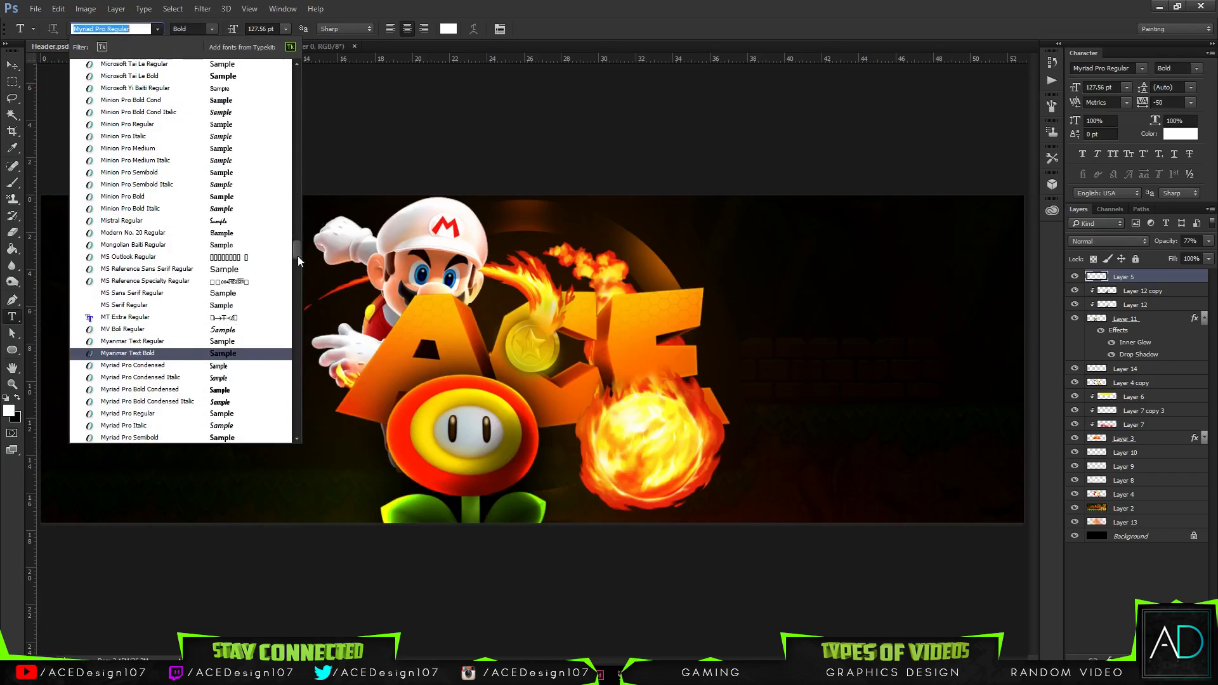
left_click_drag(298, 256, 317, 89)
scroll(296, 106, "up", 2)
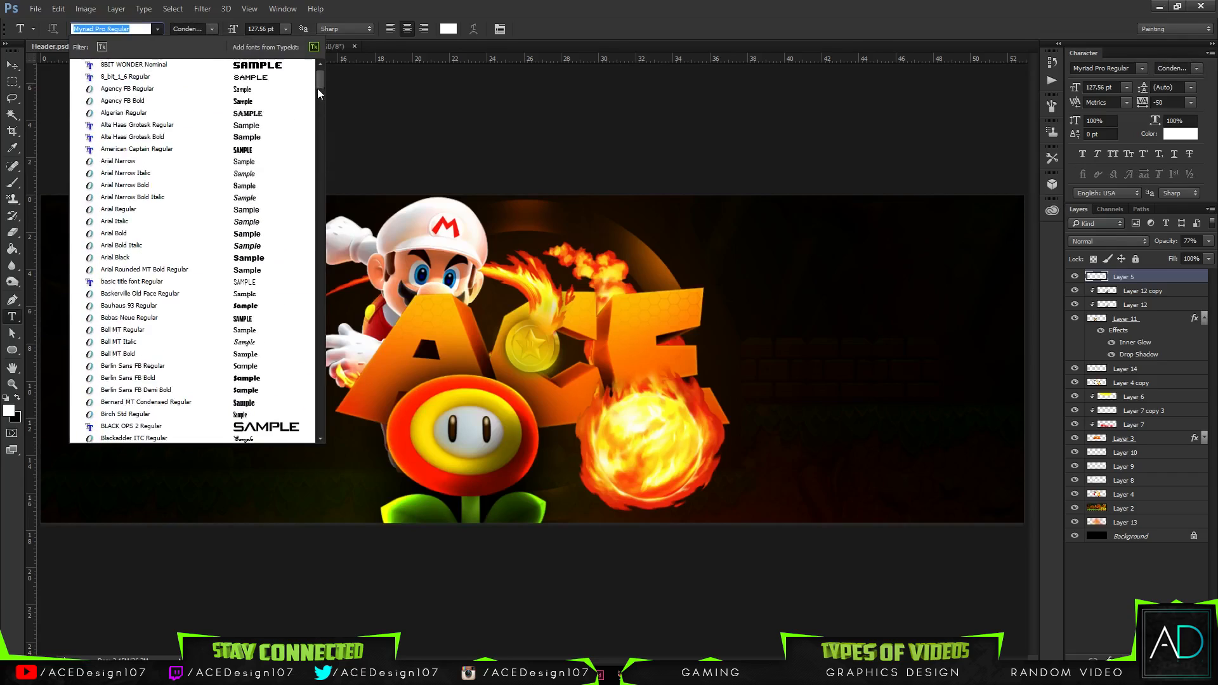
scroll(253, 438, "down", 1)
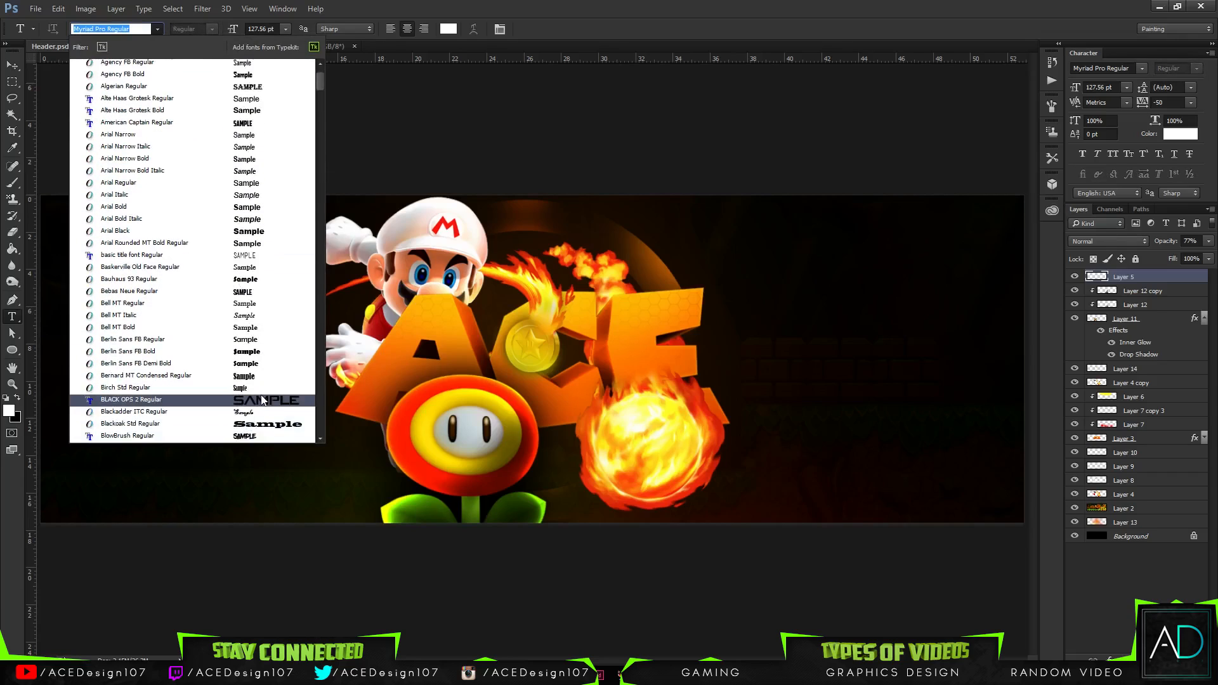
left_click(263, 402)
Step: Add the text CONTENT CREATOR on a new type layer above Layer 5, centred below the ACE lettering
left_click(565, 456)
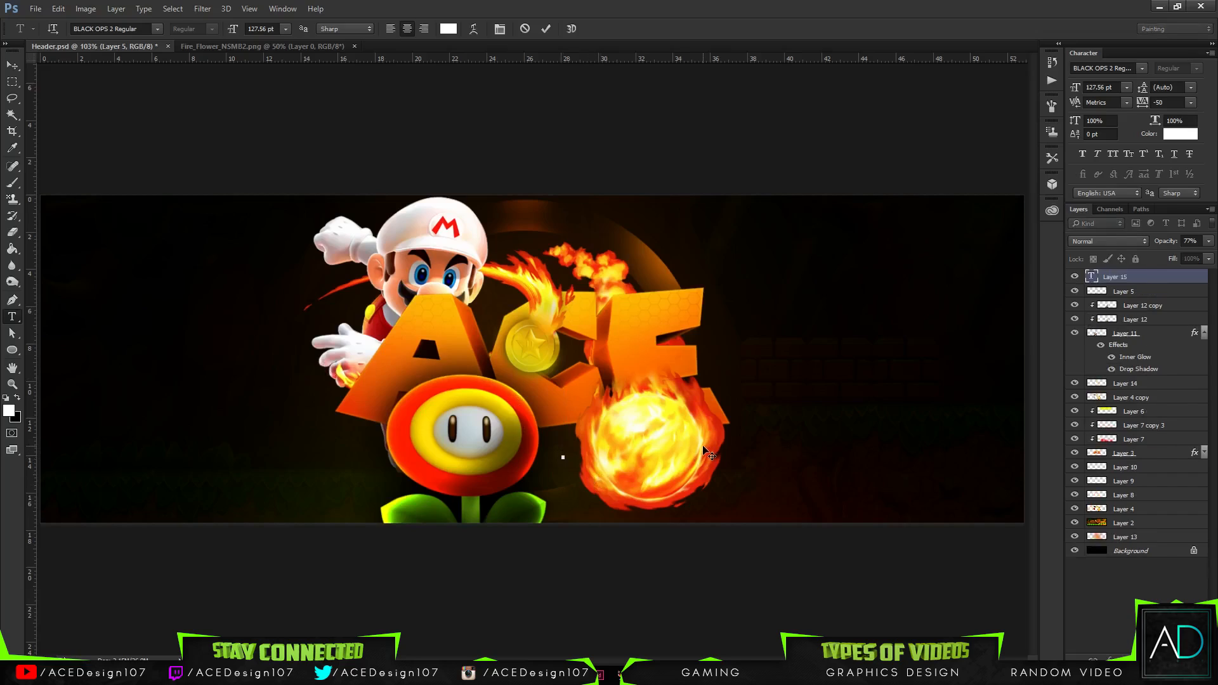
type("LEA")
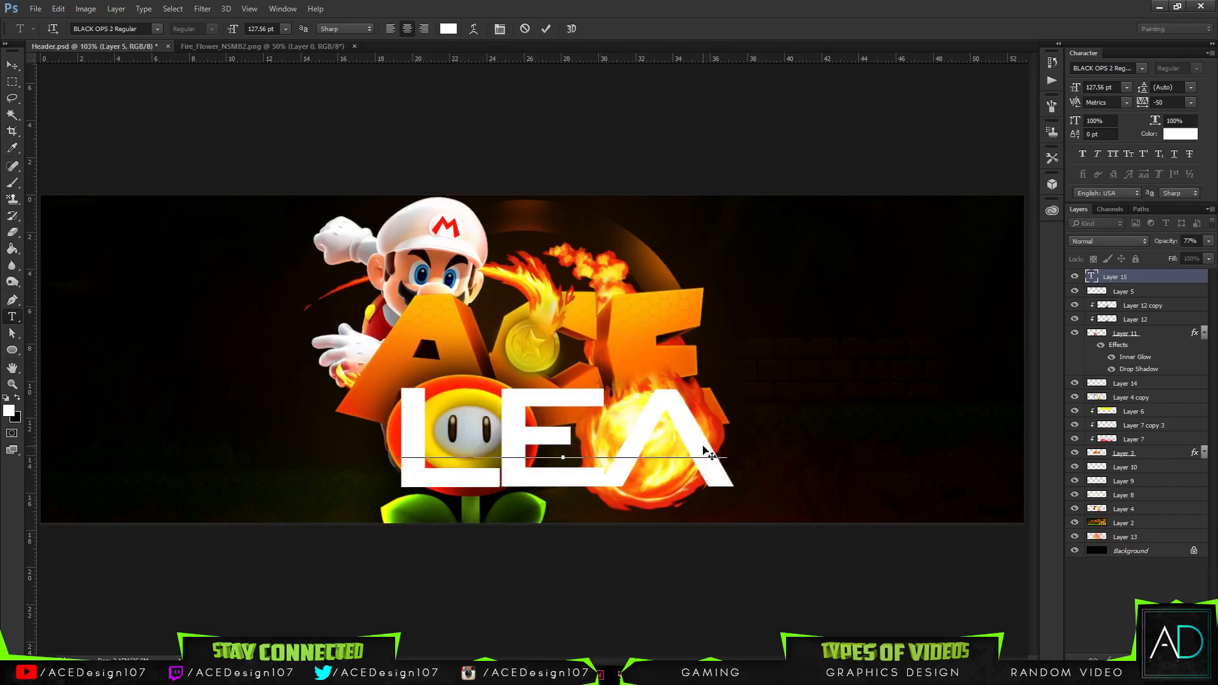
key("BackSpace")
key("BackSpace")
key("BackSpace")
type("CON")
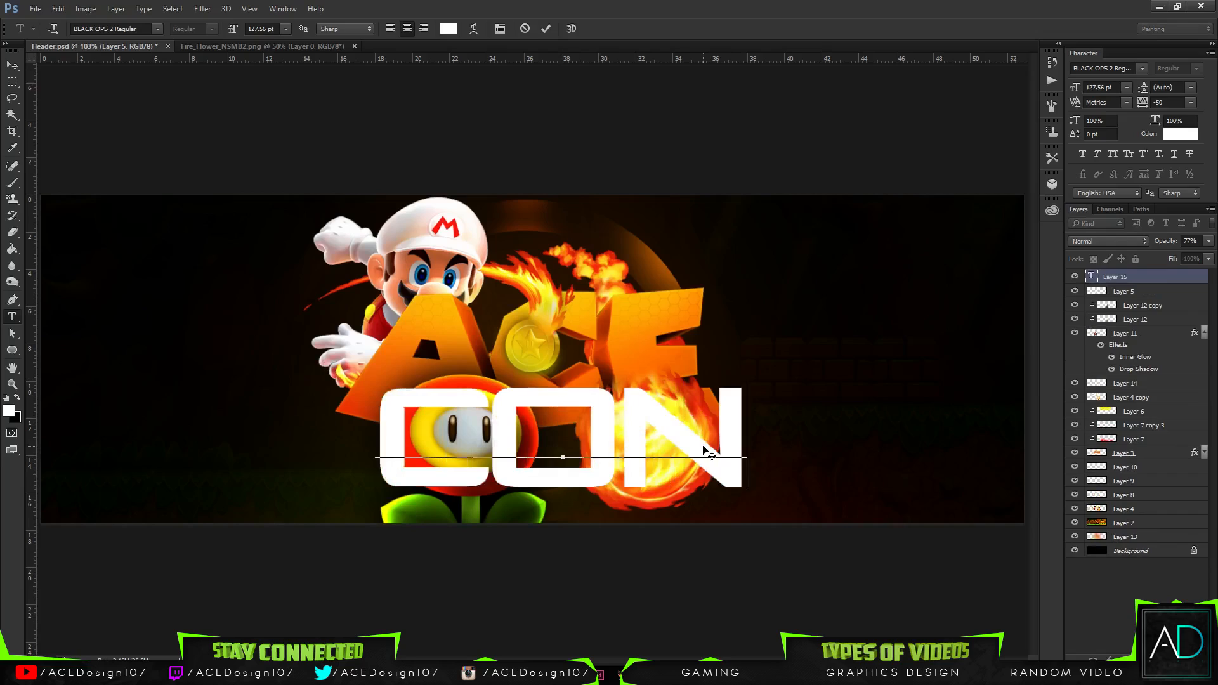
type("TENT C")
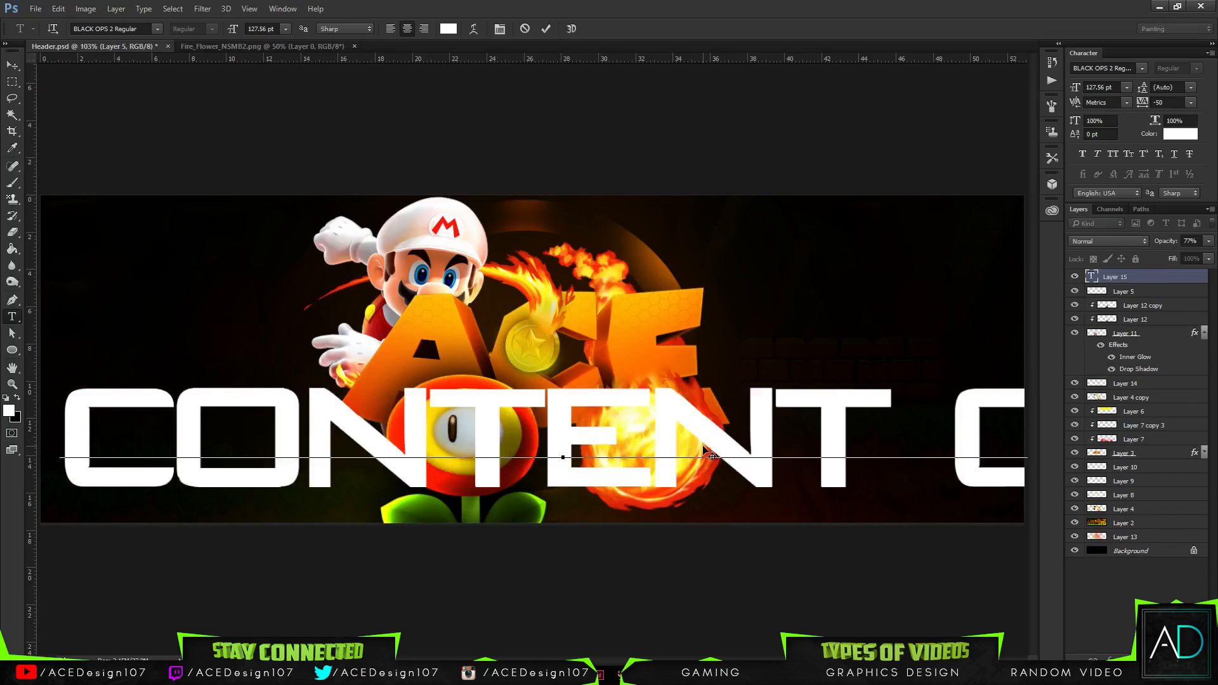
type("REATOR")
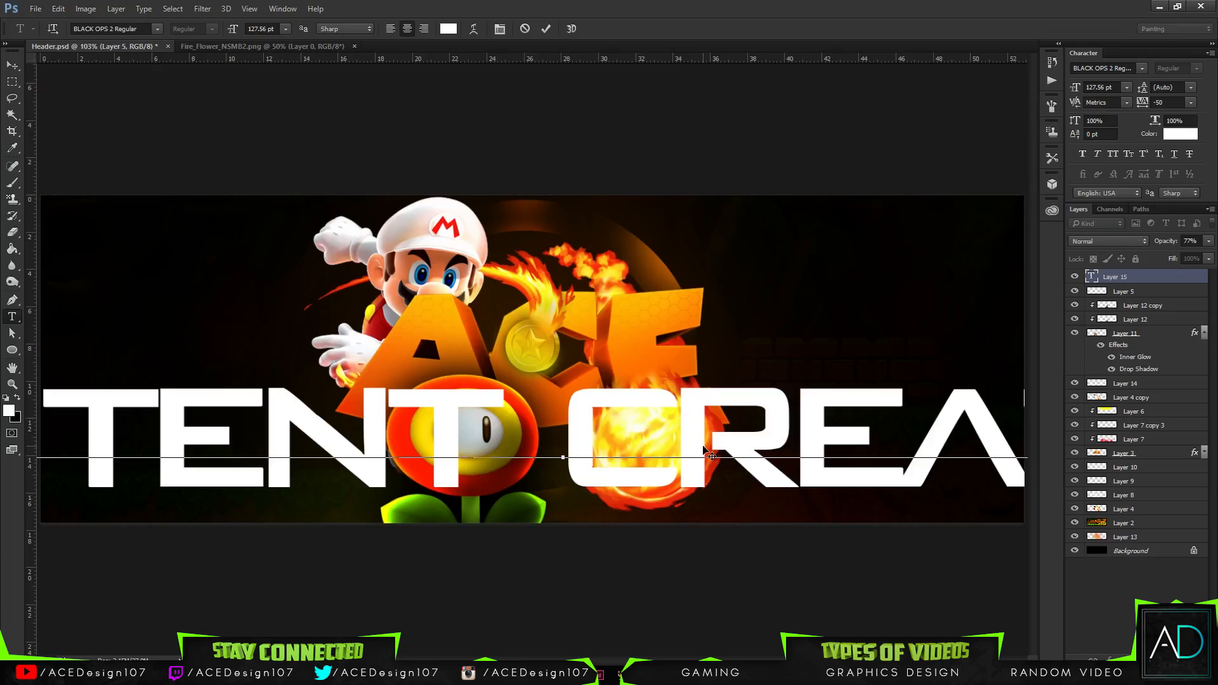
Step: Set the size of the whole CONTENT CREATOR text to 12 pt and commit the text
key("ctrl+a")
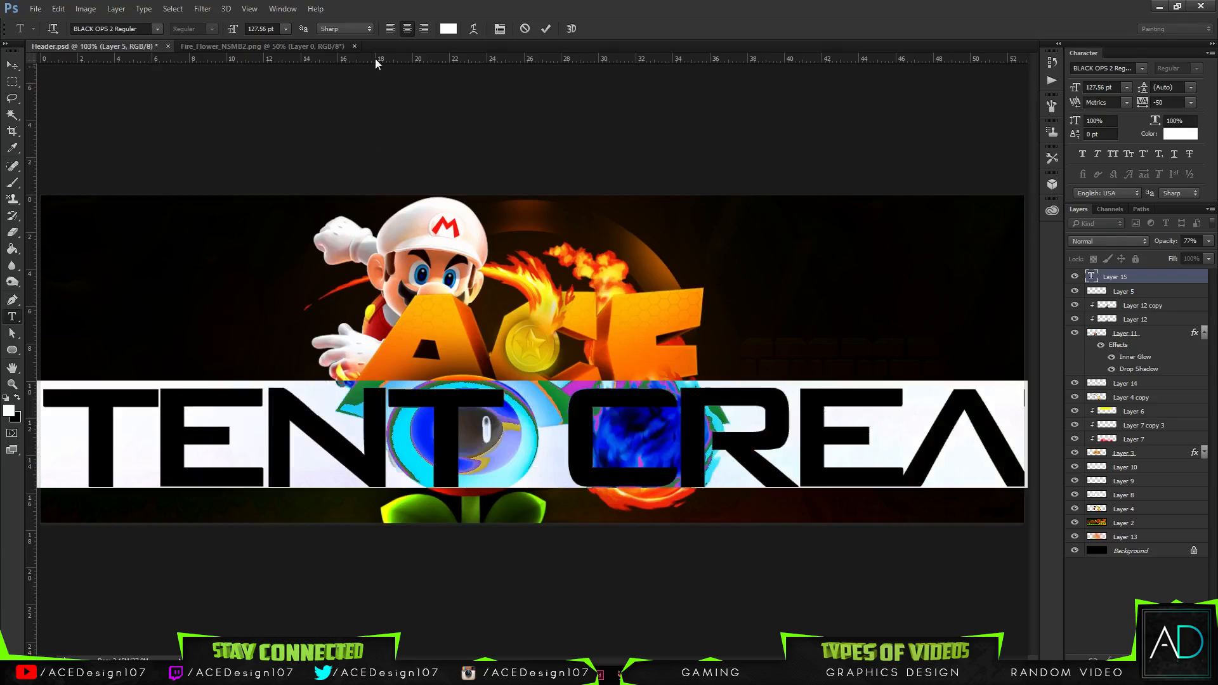
left_click(285, 29)
left_click(311, 191)
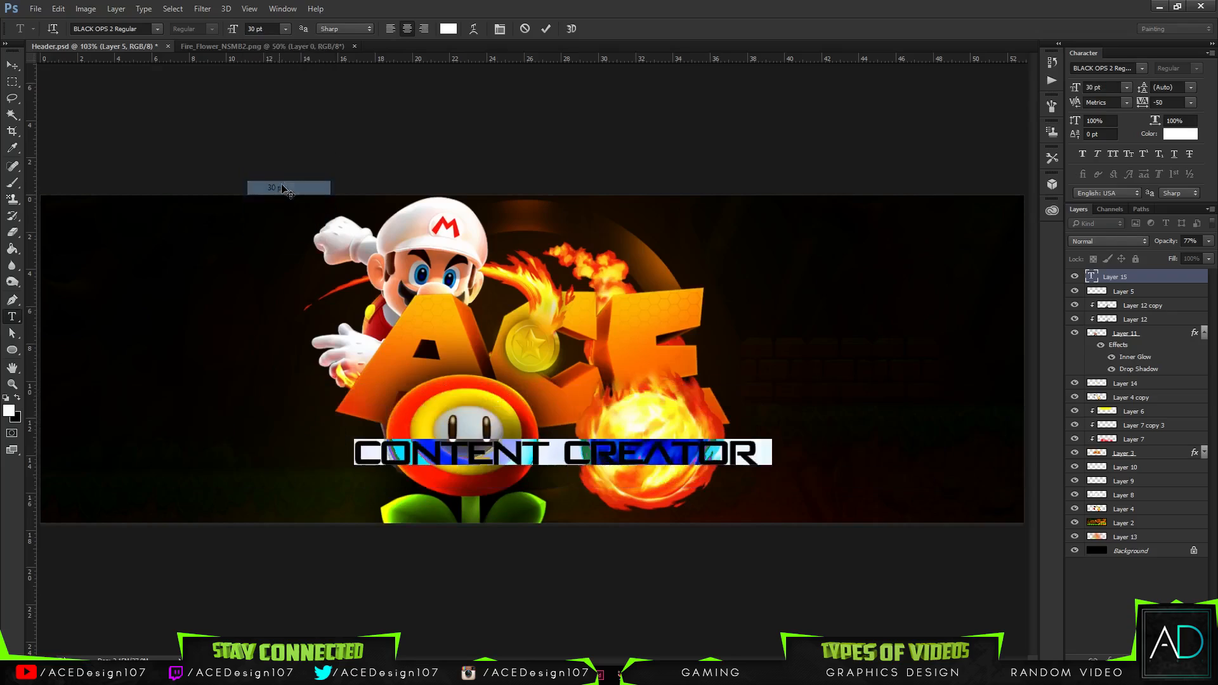
left_click(285, 28)
left_click(299, 106)
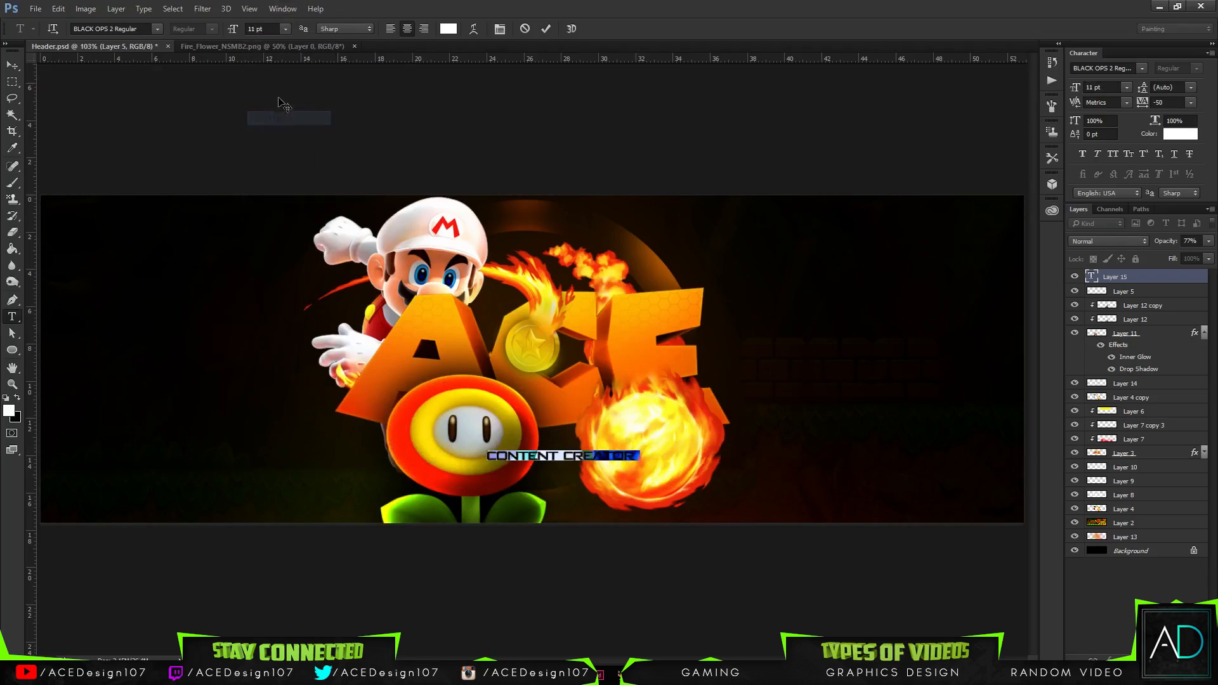
left_click(286, 28)
left_click(287, 127)
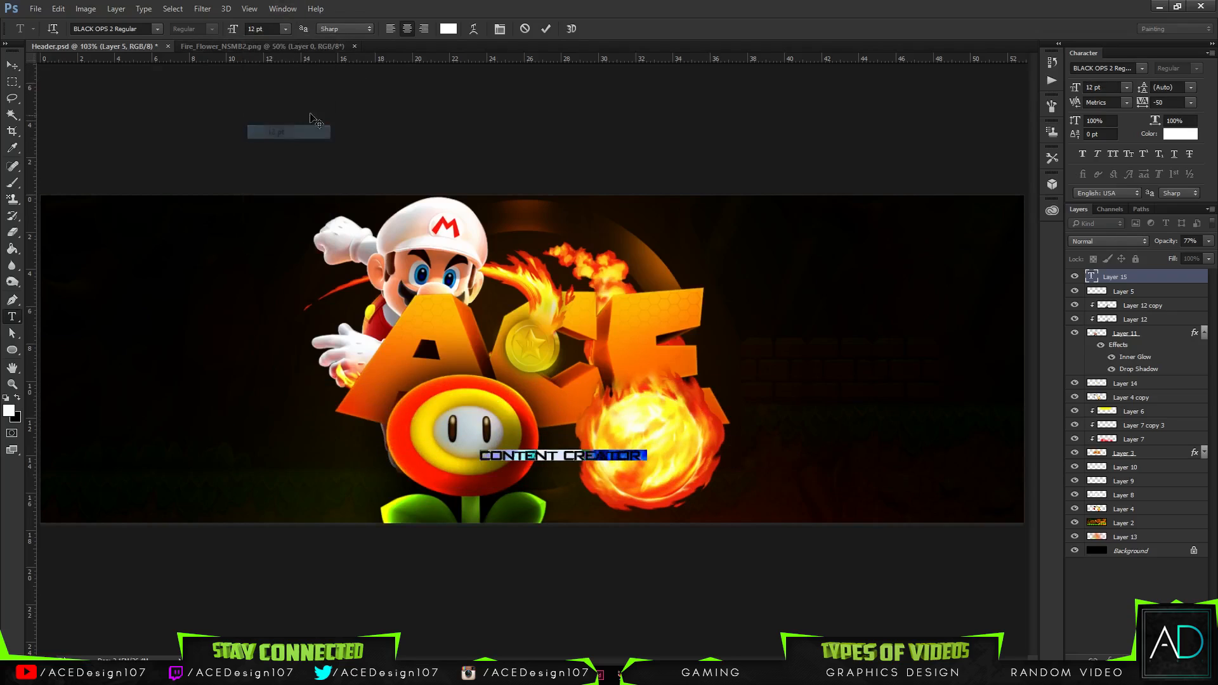
left_click(544, 29)
Step: Move the CONTENT CREATOR text beneath the ACE lettering beside the Fire Flower and scale it down to 9.69 pt
key("v")
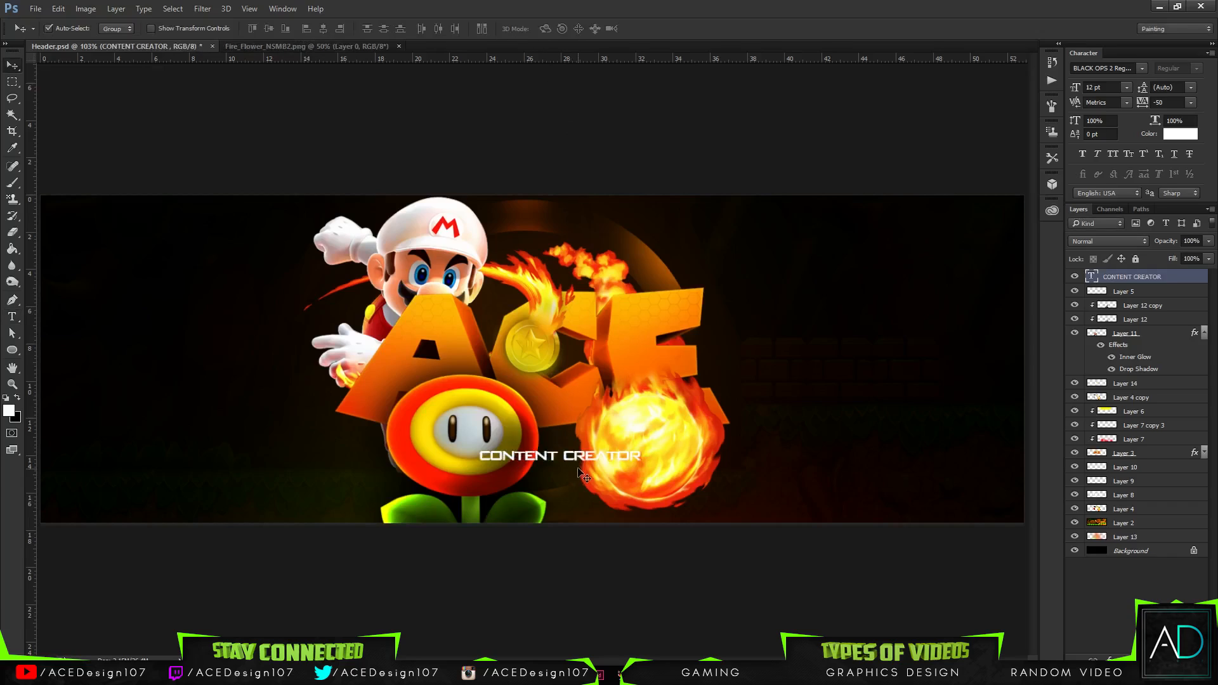
left_click_drag(584, 464, 674, 443)
key("ctrl+t")
key("Return")
key("t")
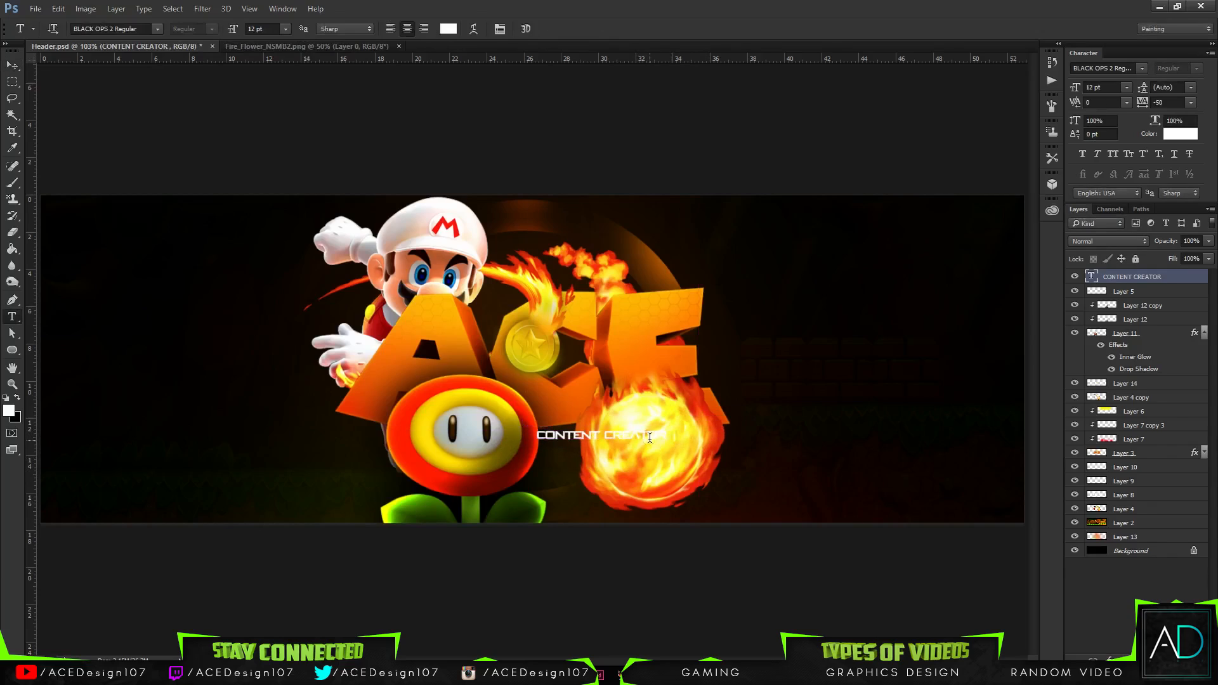
left_click(649, 438)
left_click(545, 29)
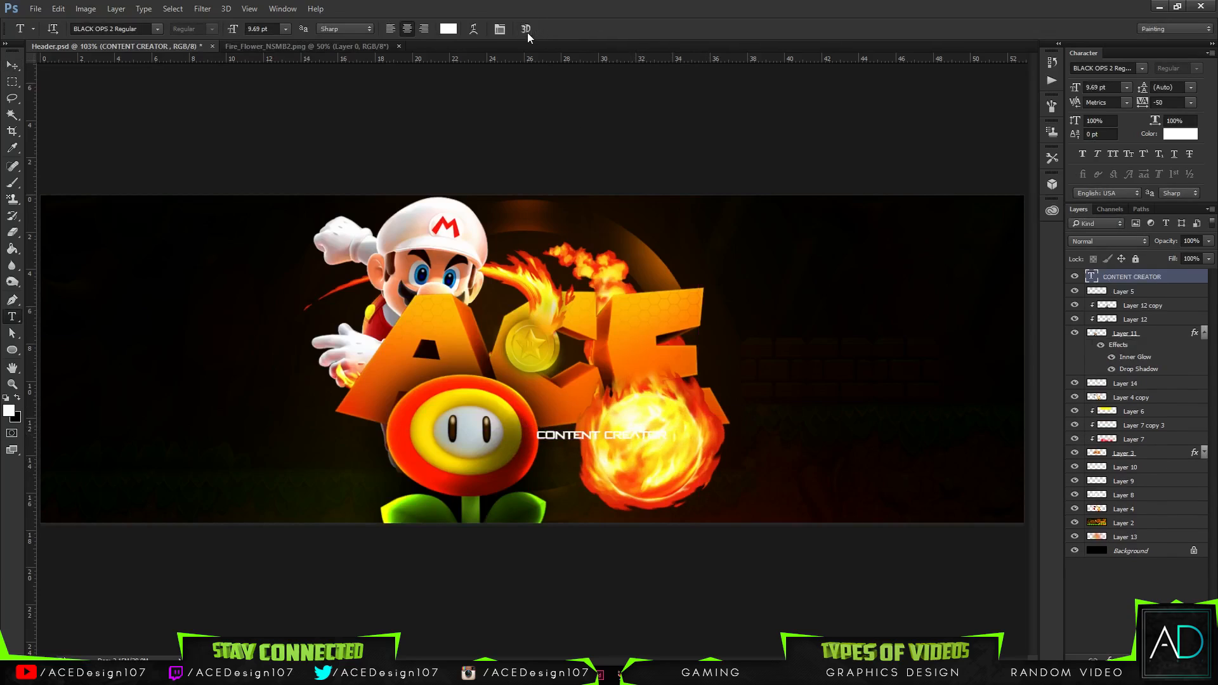
Step: Try to switch the CONTENT CREATOR text to the BubbleGum Regular font with no characters selected
left_click(565, 425)
left_click(145, 29)
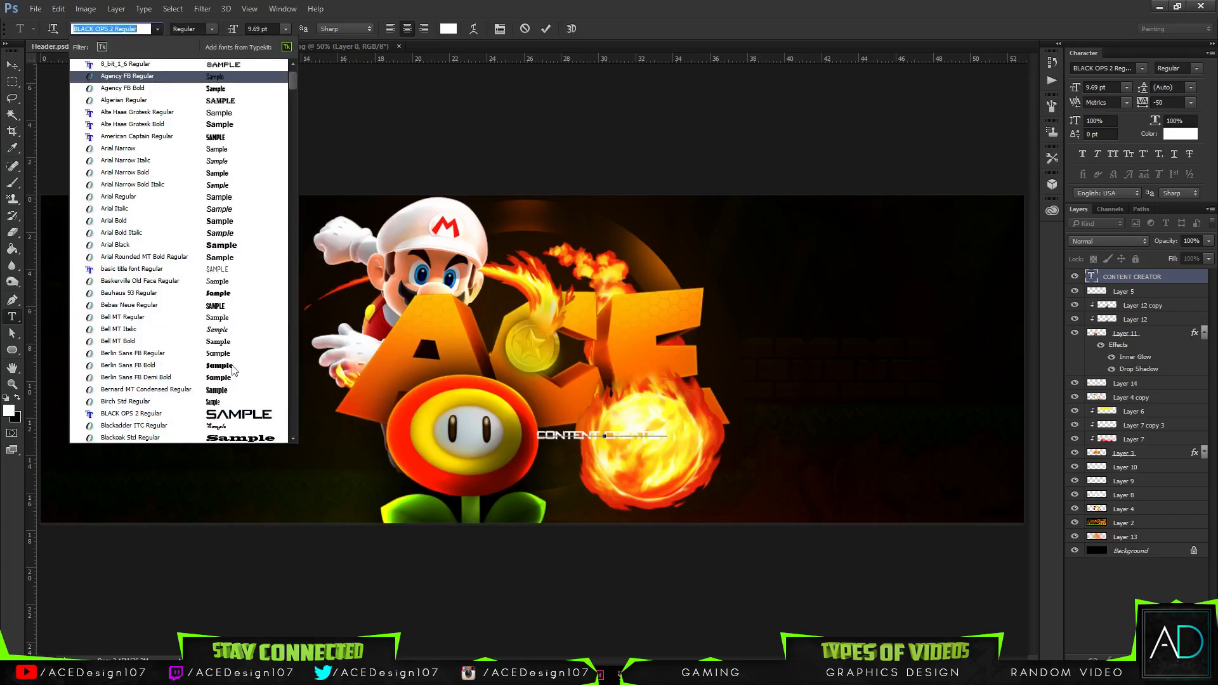
scroll(234, 343, "down", 3)
scroll(238, 340, "down", 10)
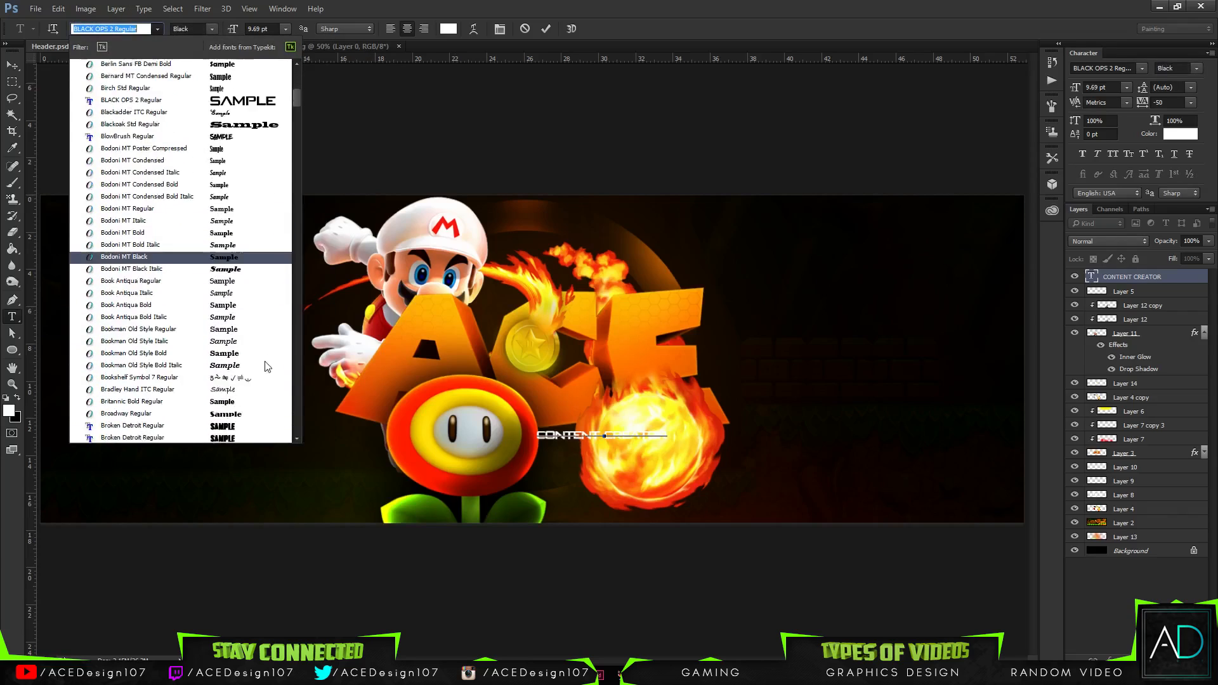
scroll(244, 330, "down", 1)
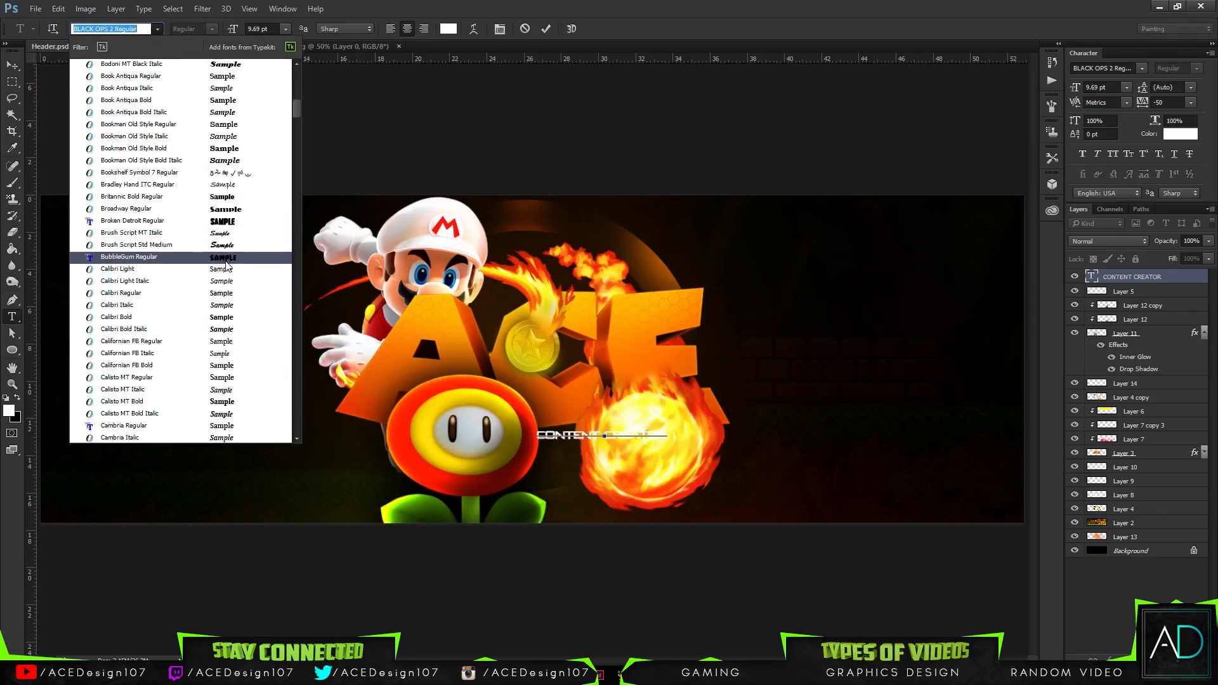
left_click(227, 262)
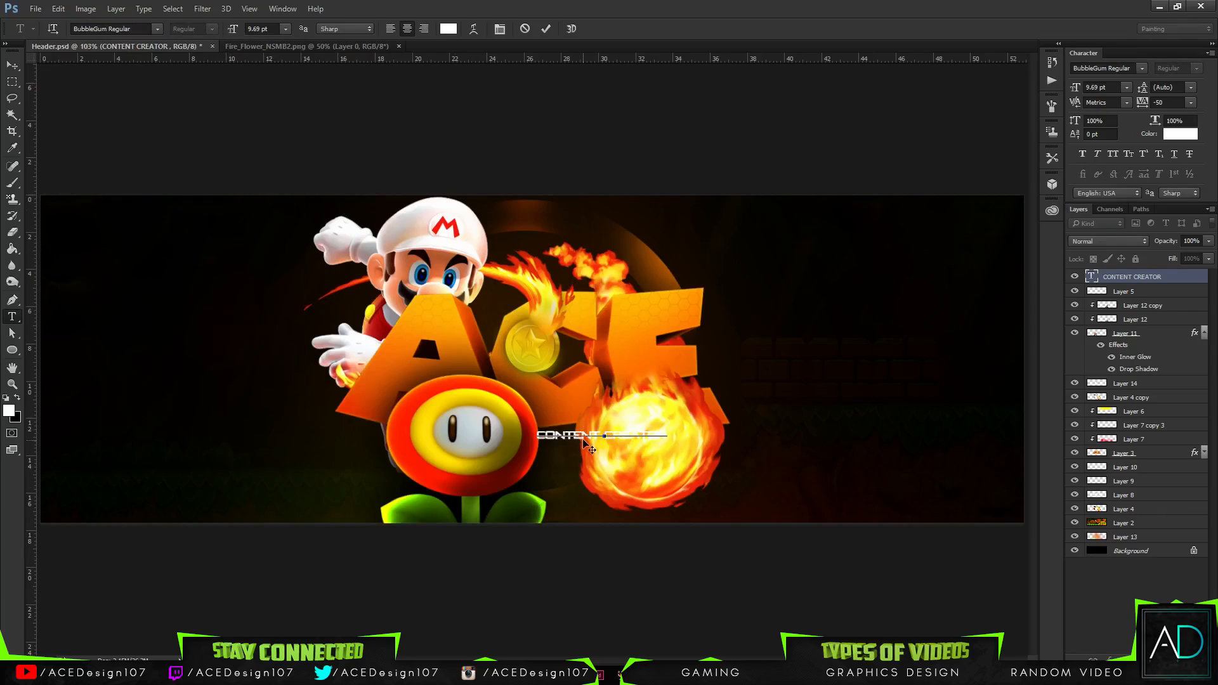
Step: Select the CONTENT CREATOR characters, set their font to BubbleGum Regular and commit the text
left_click_drag(585, 442, 669, 438)
left_click(157, 29)
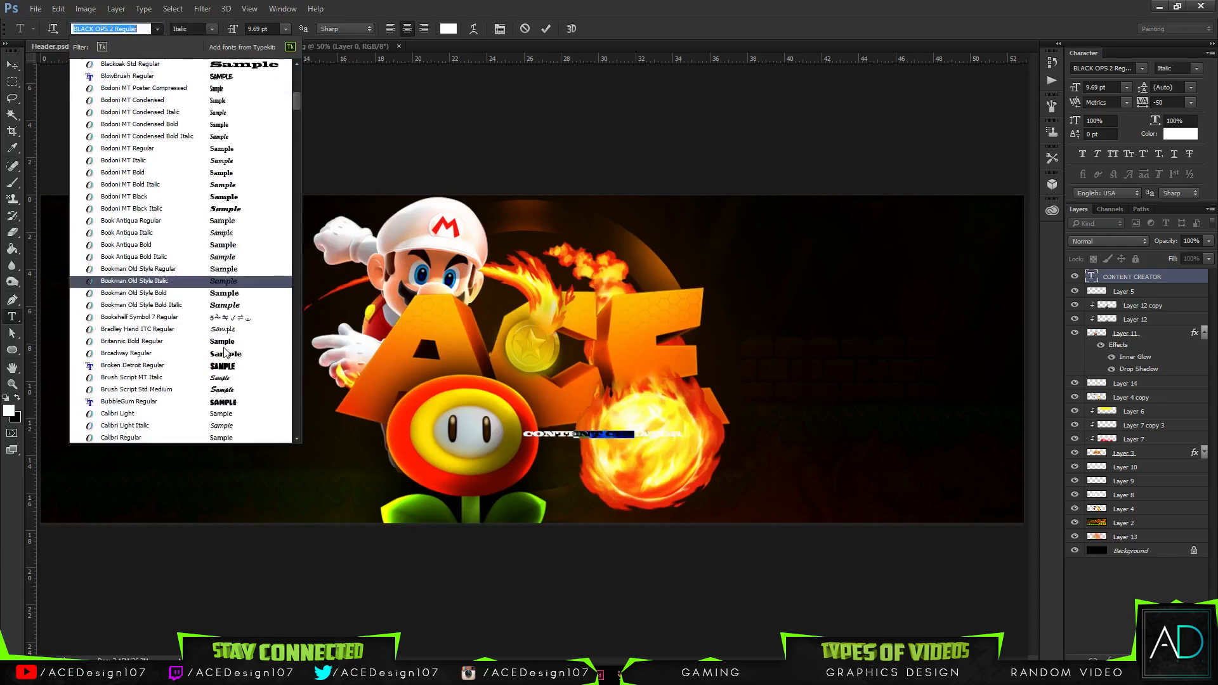
left_click(222, 402)
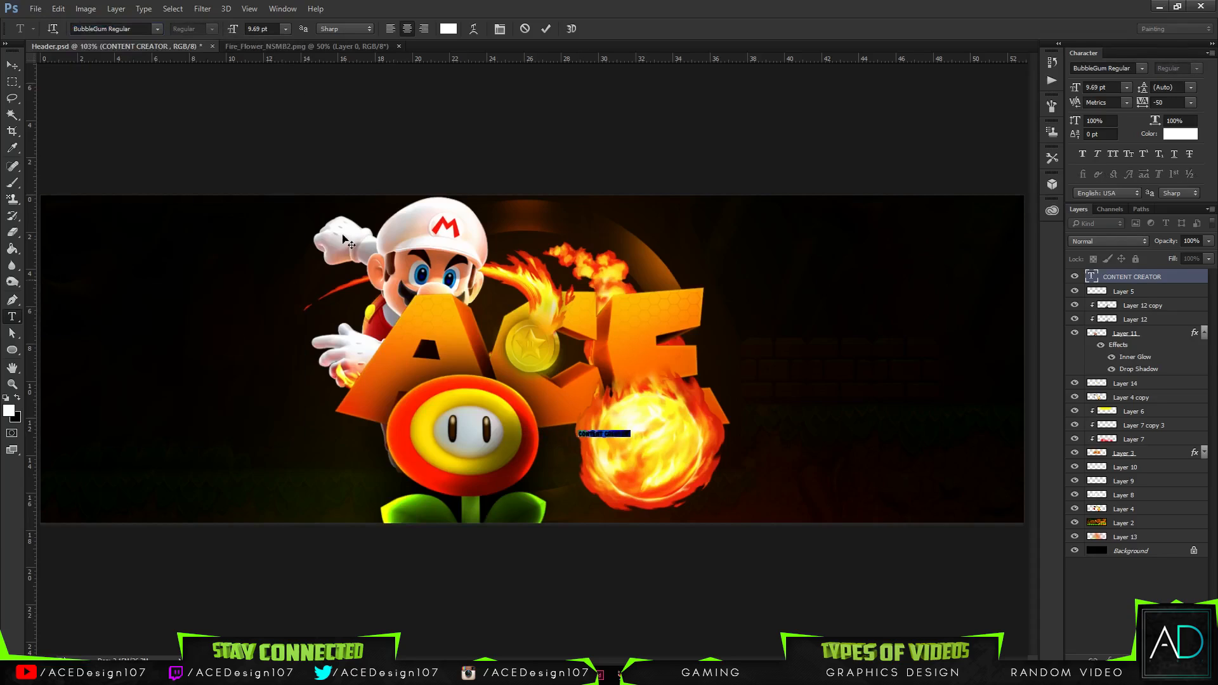
left_click(545, 31)
Step: Position the CONTENT CREATOR text beneath ACE against the Fire Flower's edge and scale it to 22.23 pt
key("ctrl+t")
mouse_move(634, 426)
left_mouse_down()
mouse_move(732, 420)
mouse_move(650, 439)
left_mouse_up()
key("Down")
key("Left")
key("Left")
key("Left")
key("Left")
key("Left")
key("Left")
key("Left")
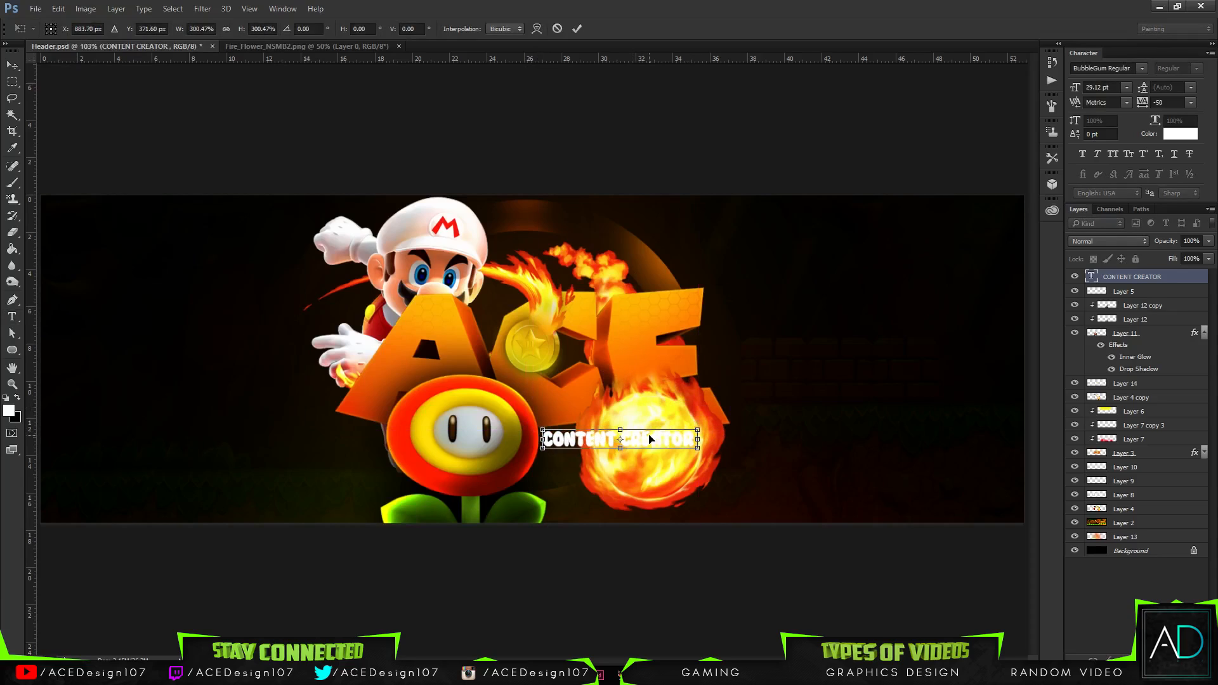
key("Up")
key("Up")
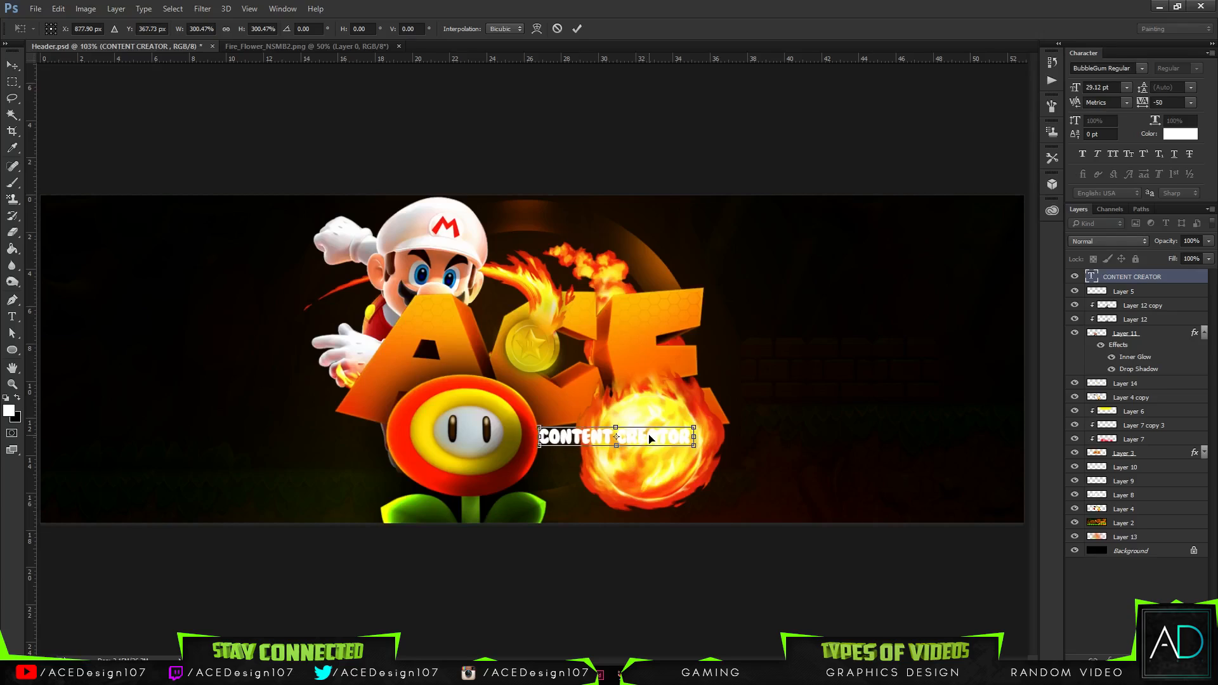
left_click_drag(694, 446, 660, 452)
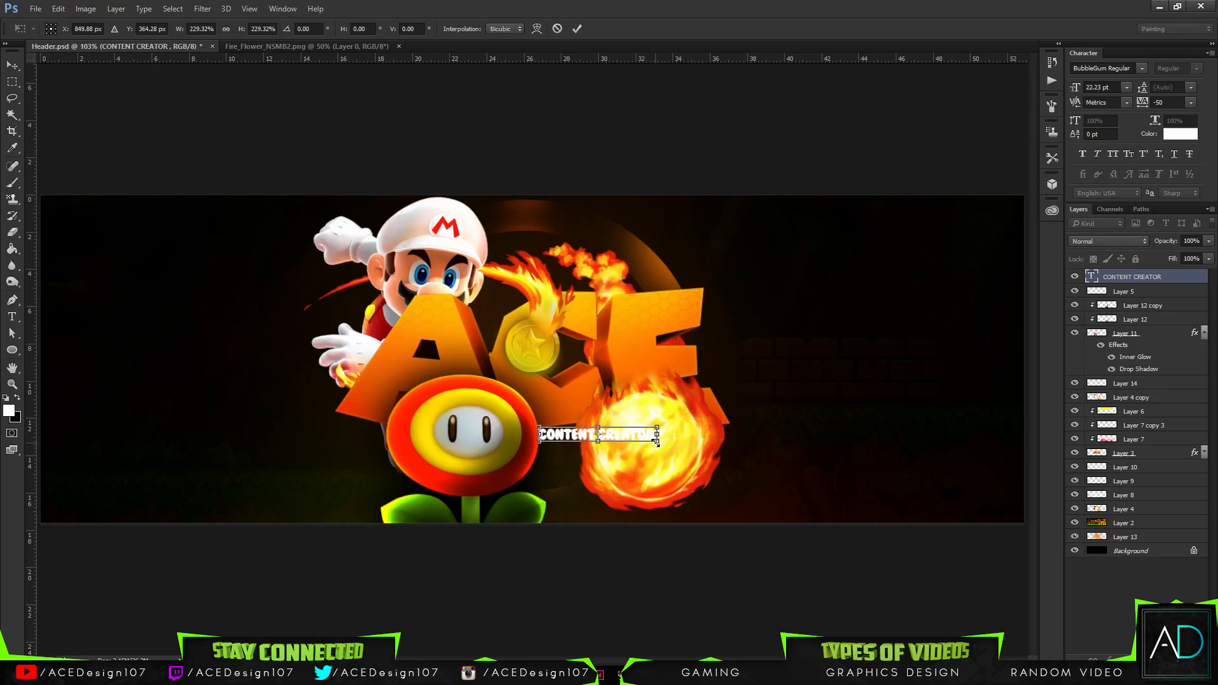
key("Return")
Step: Move the CONTENT CREATOR layer below Layer 11 in the layer order and make it visible
mouse_move(1156, 287)
left_mouse_down()
mouse_move(1117, 552)
mouse_move(1113, 467)
mouse_move(1125, 520)
mouse_move(1136, 480)
mouse_move(1127, 310)
mouse_move(1138, 290)
left_mouse_up()
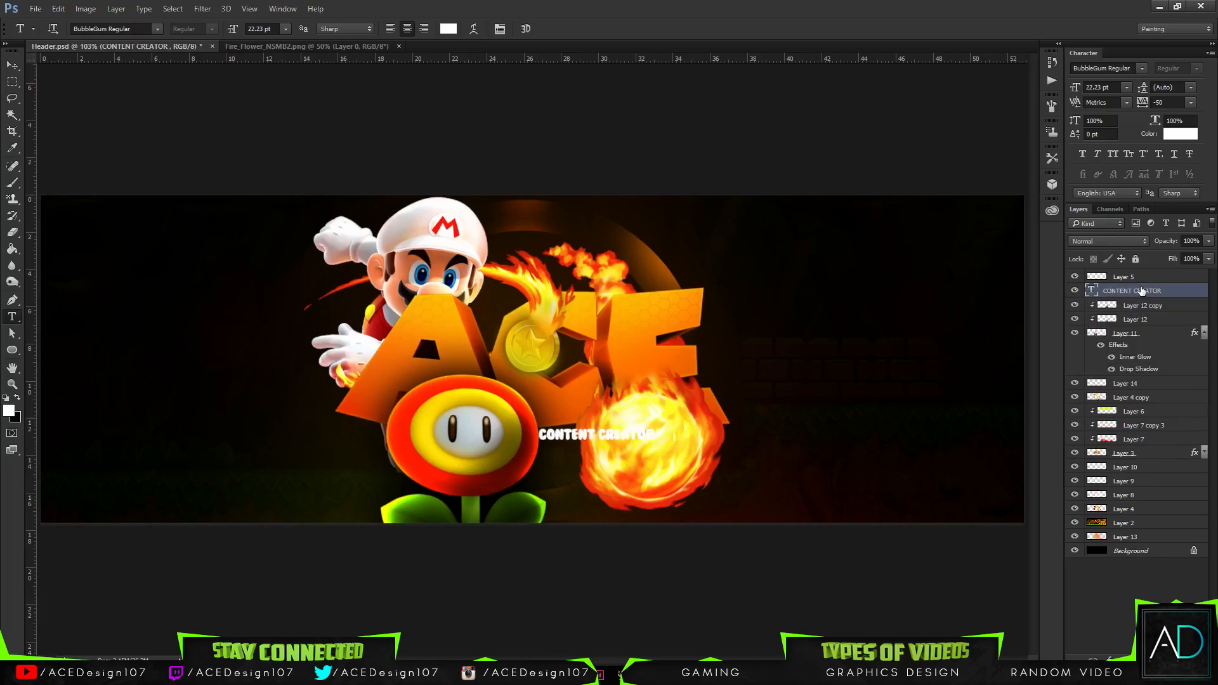
left_click(1144, 279)
left_click(1075, 290)
left_click(1074, 277)
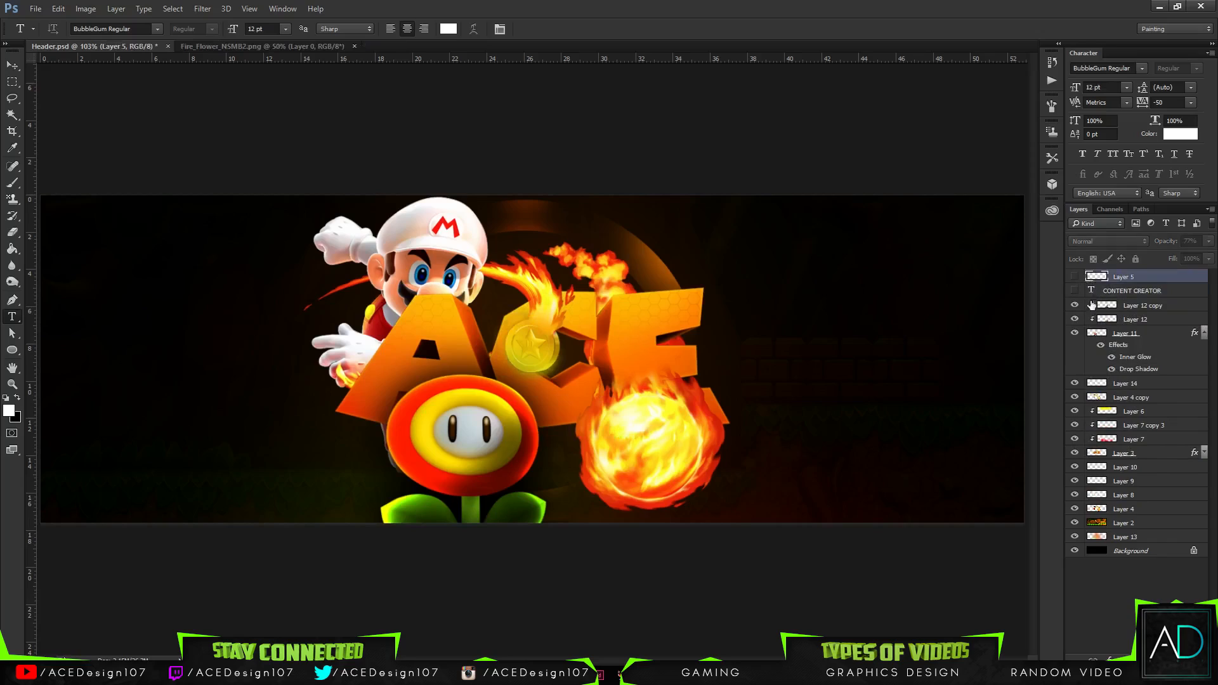
left_click_drag(1142, 277, 1129, 377)
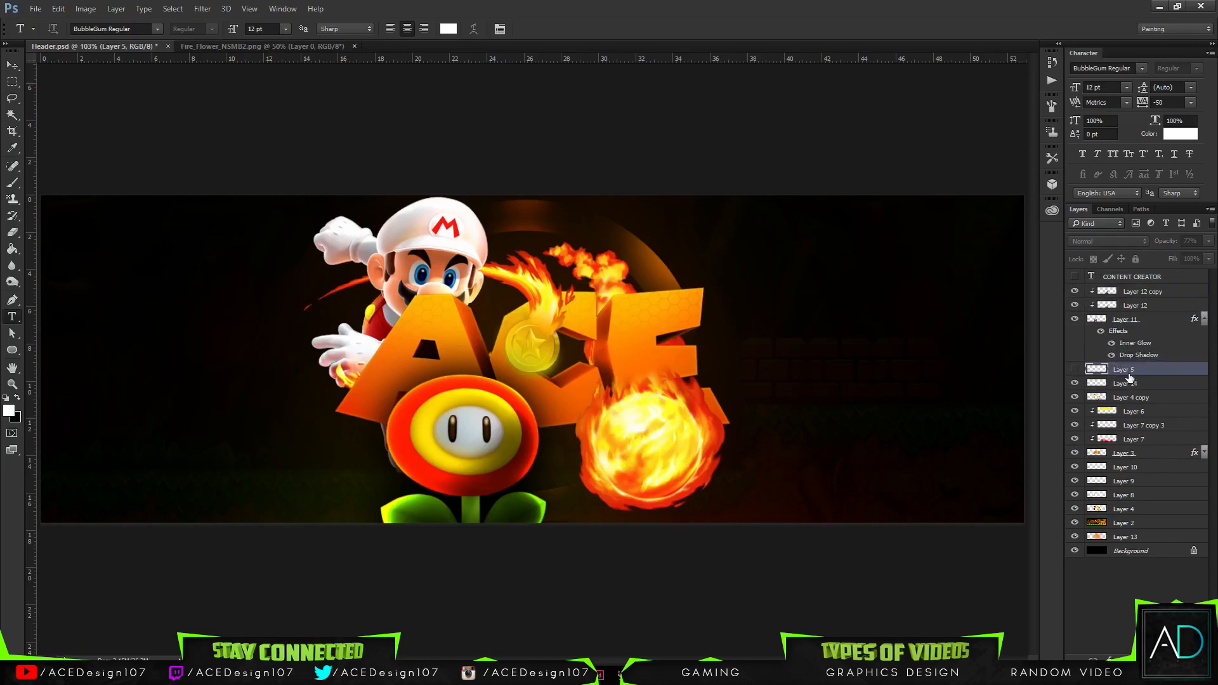
key("ctrl+z")
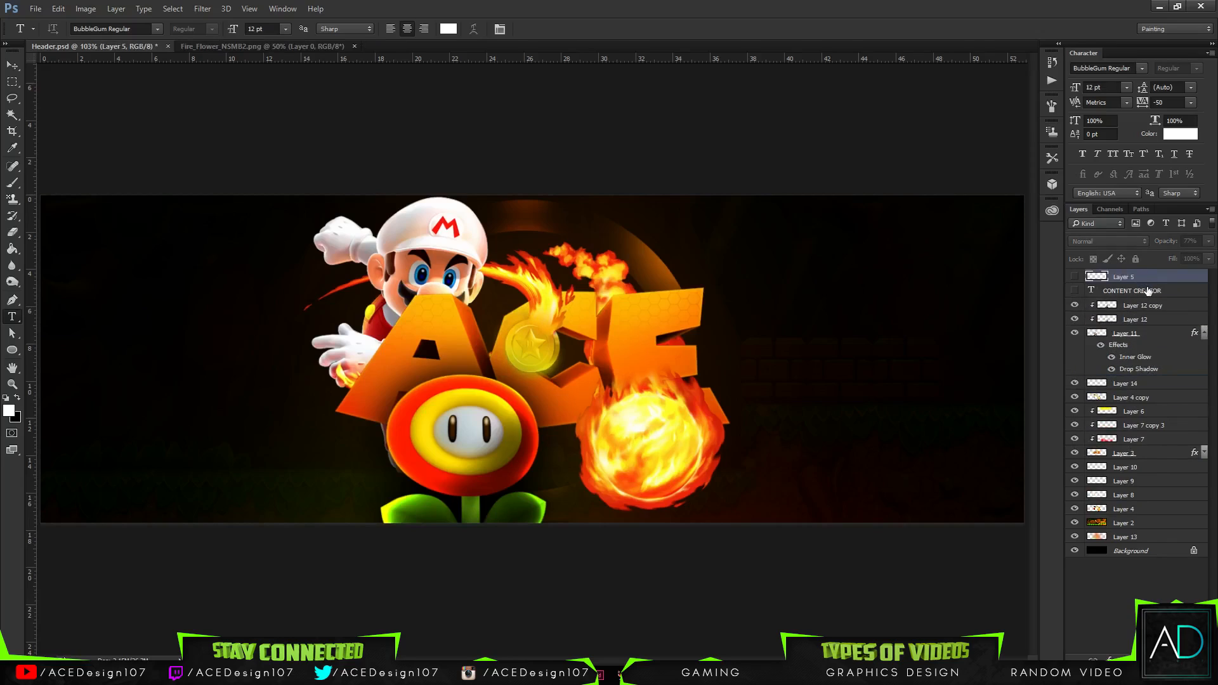
left_click_drag(1147, 291, 1136, 377)
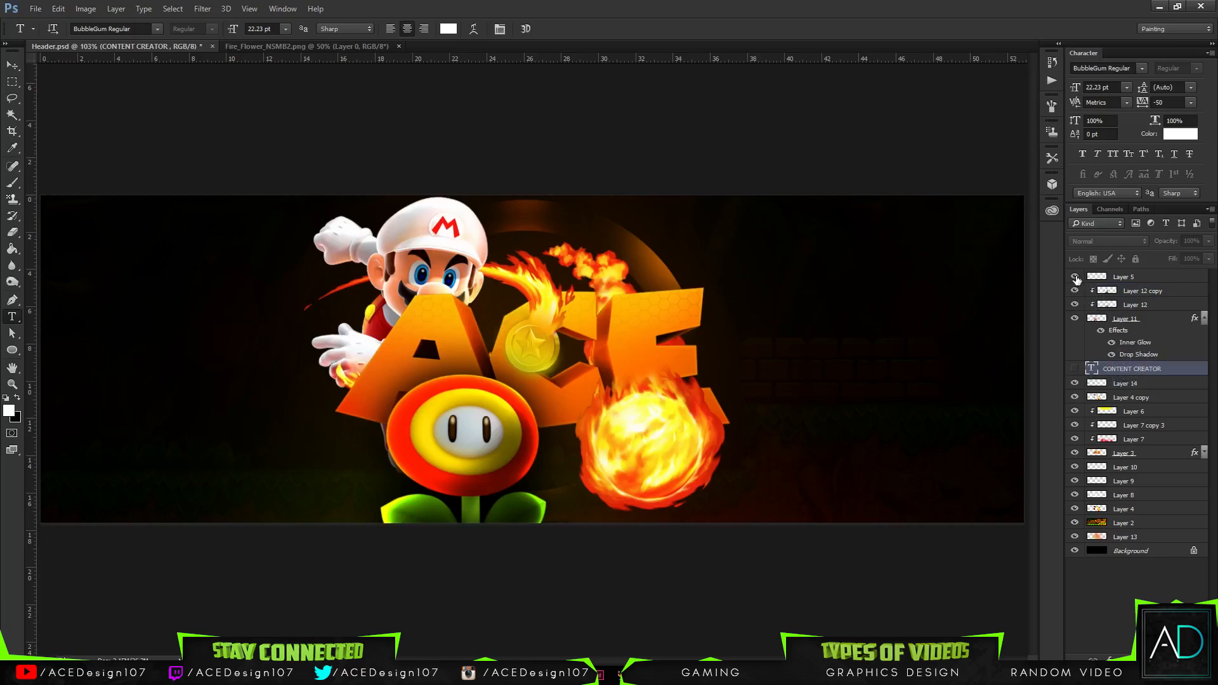
left_click(1075, 369)
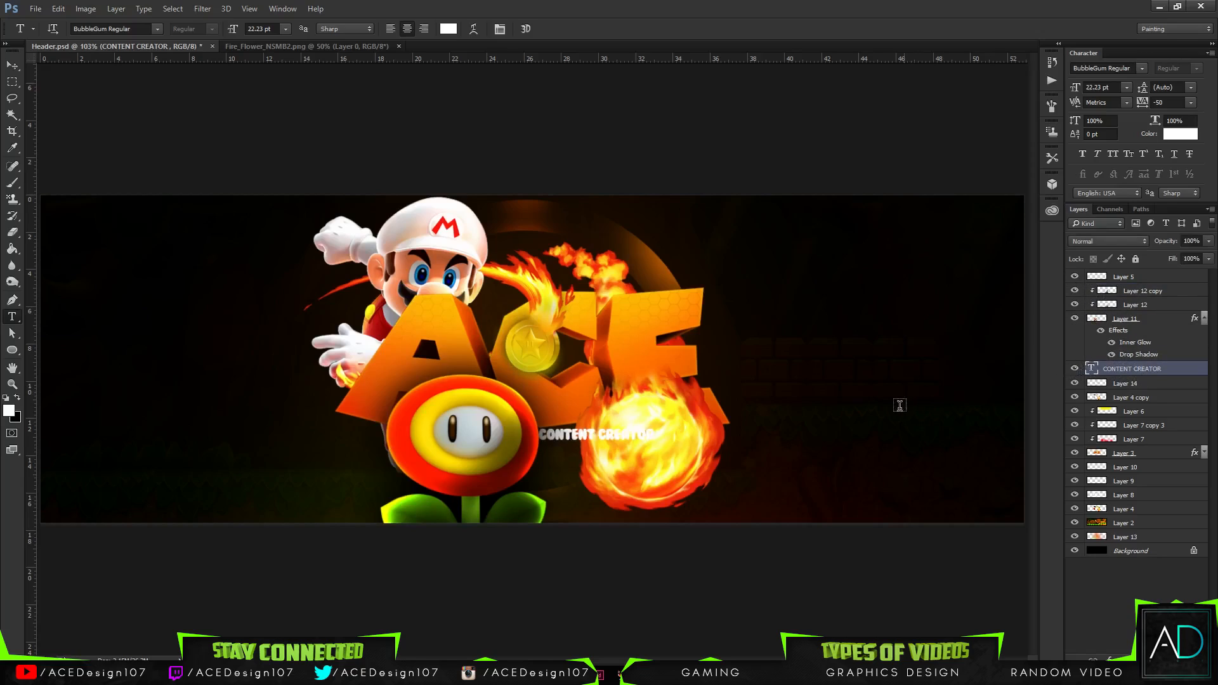
Step: Open the recent file EVERYTHING.psd without resolving its missing fonts, hide the TURN OFF group and expand the Layer Styles group
left_click(35, 8)
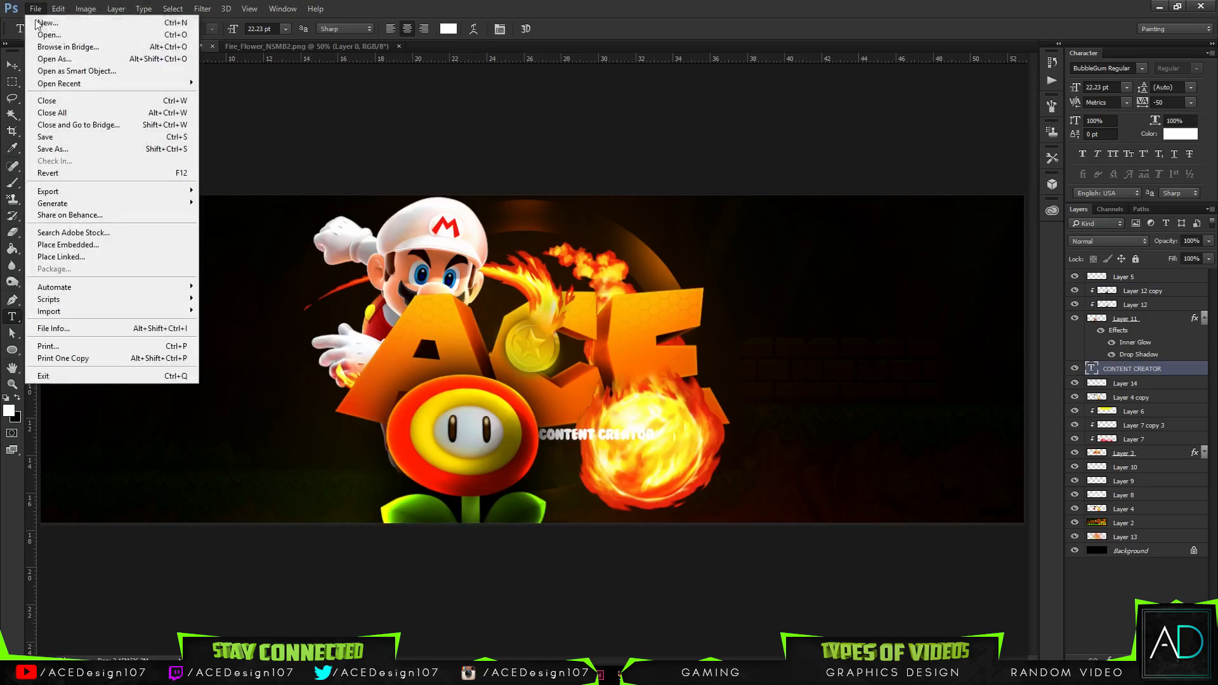
mouse_move(55, 86)
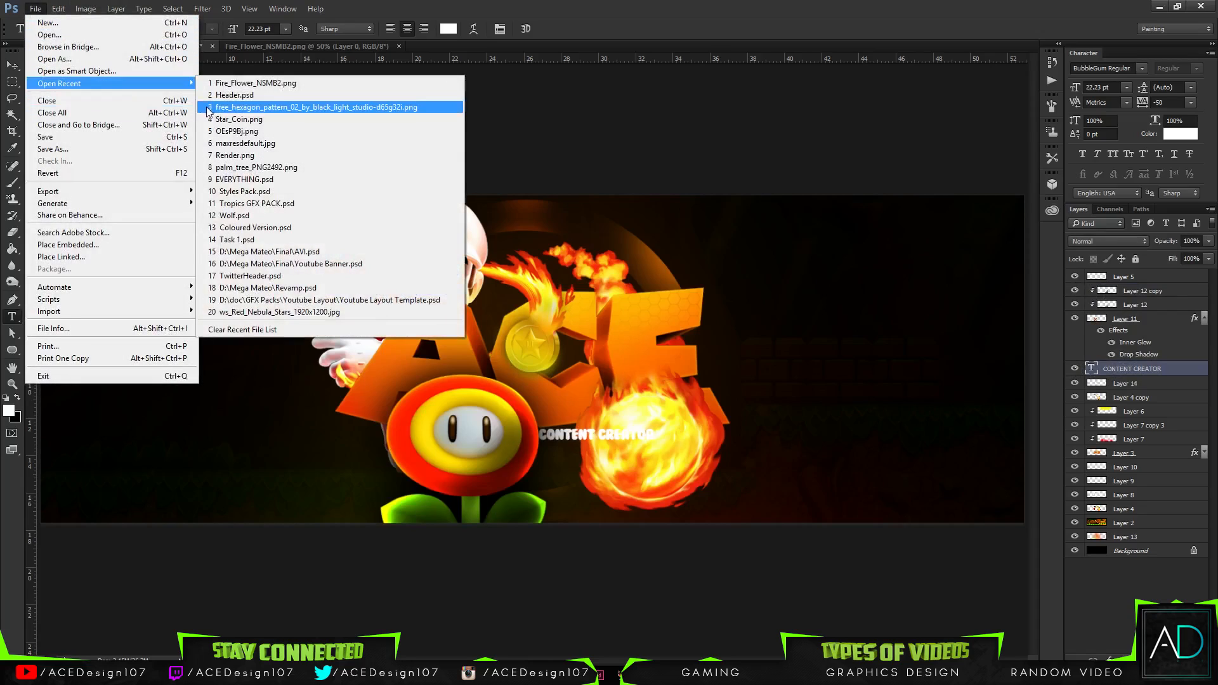
left_click(289, 178)
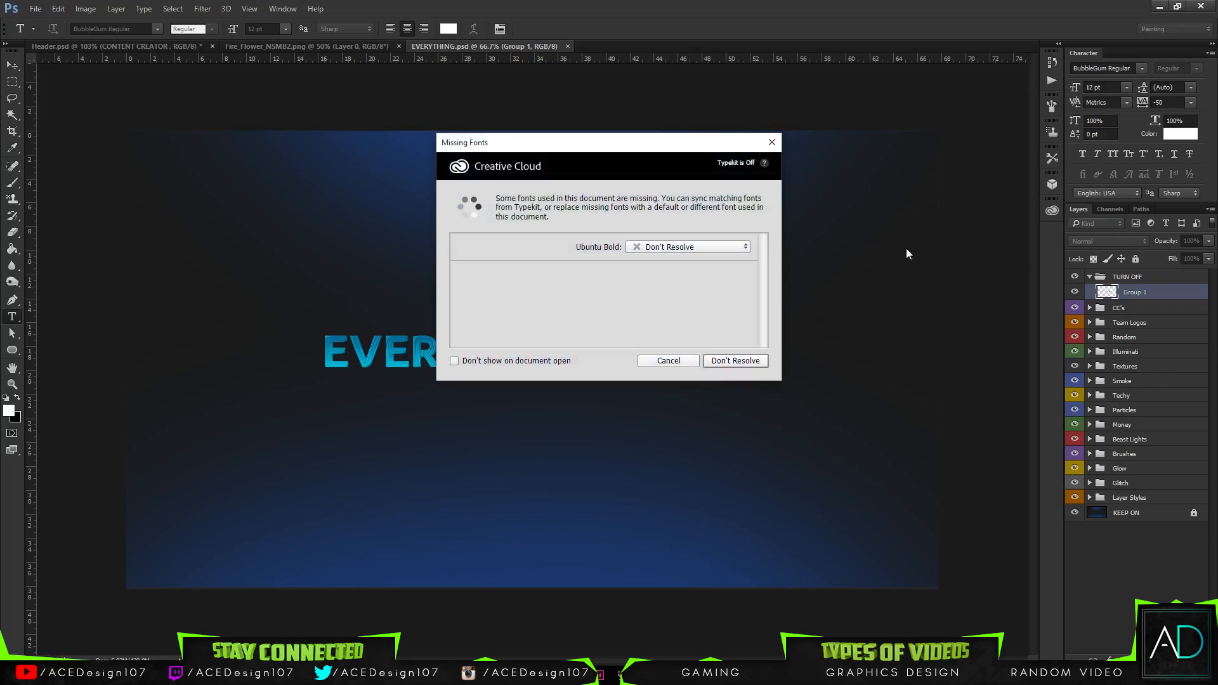
left_click(666, 359)
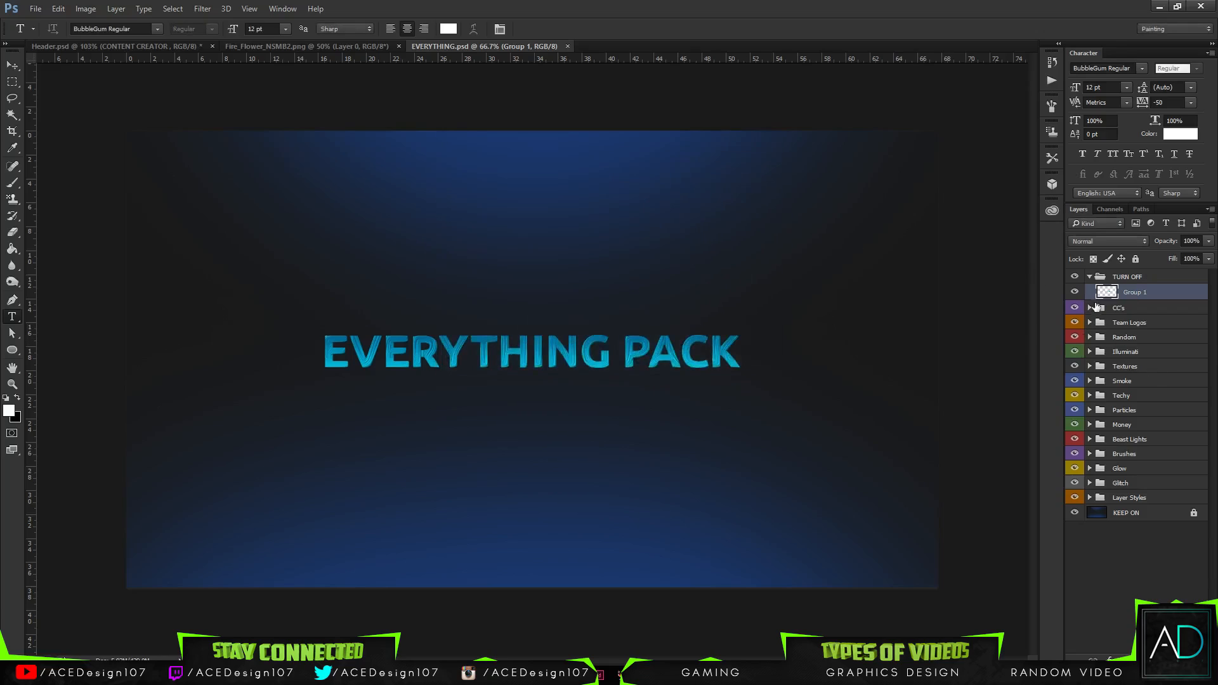
left_click(1075, 277)
left_click(1090, 498)
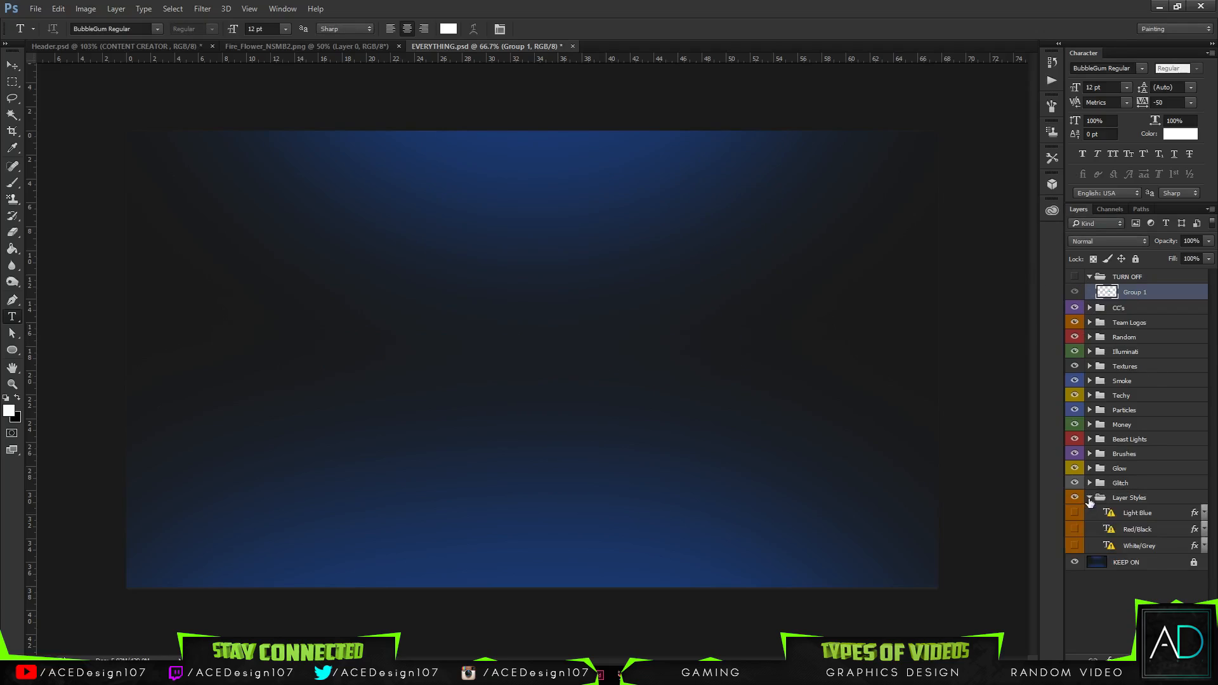
Step: Preview the Light Blue, Red/Black and White/Grey sample texts one at a time to compare their layer styles
left_click(1075, 513)
left_click(1075, 513)
left_click(1075, 529)
left_click(1074, 530)
left_click(1074, 546)
left_click(1075, 546)
left_click(1074, 546)
left_click(1074, 546)
left_click(1074, 529)
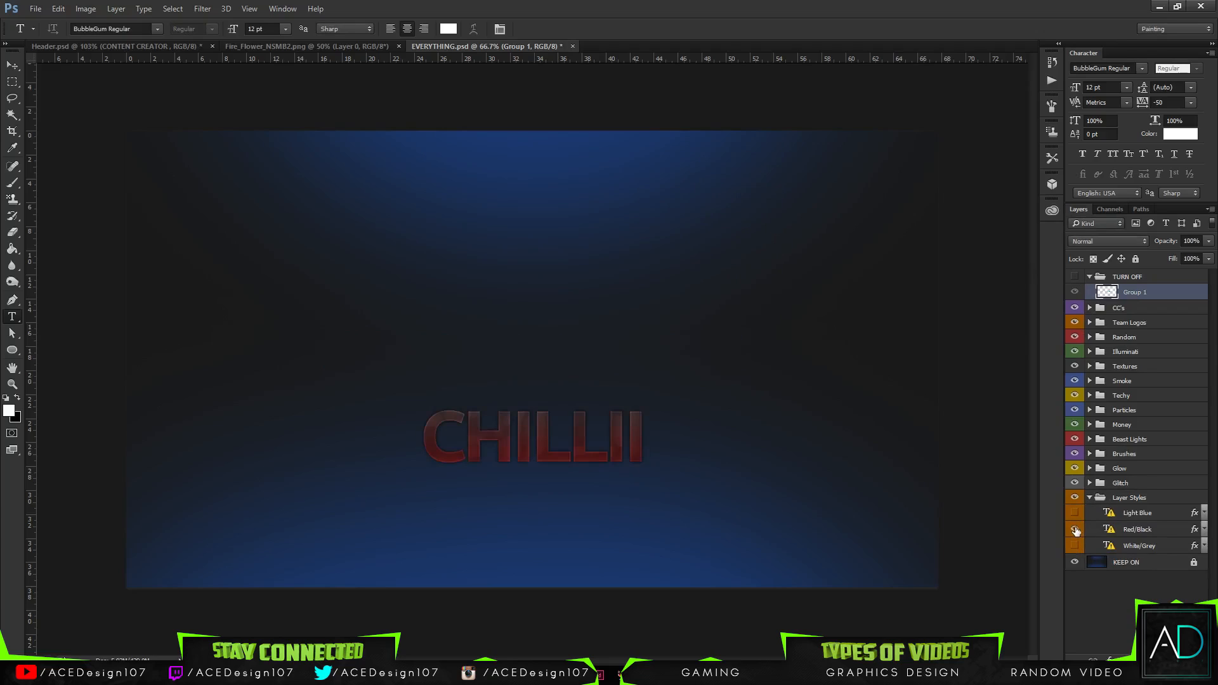
left_click(1075, 529)
Step: Copy the White/Grey sample's layer style and paste it onto the CONTENT CREATOR layer in Header.psd
left_click(1075, 546)
right_click(1141, 547)
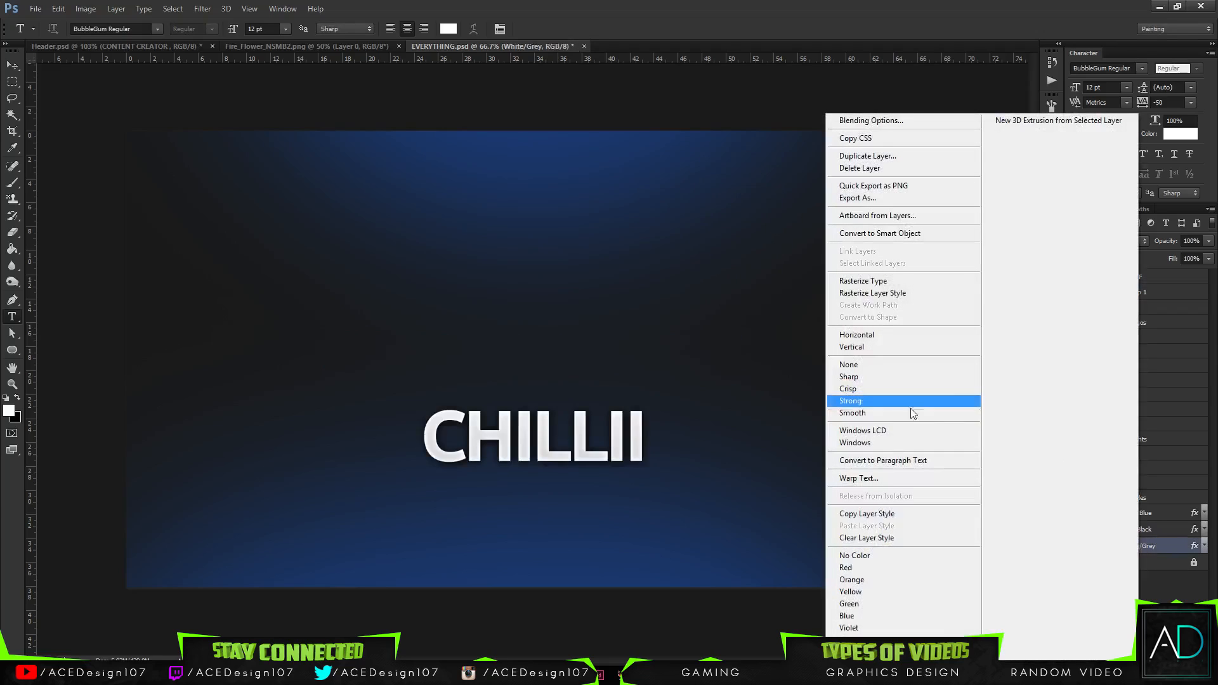
left_click(879, 514)
left_click(102, 47)
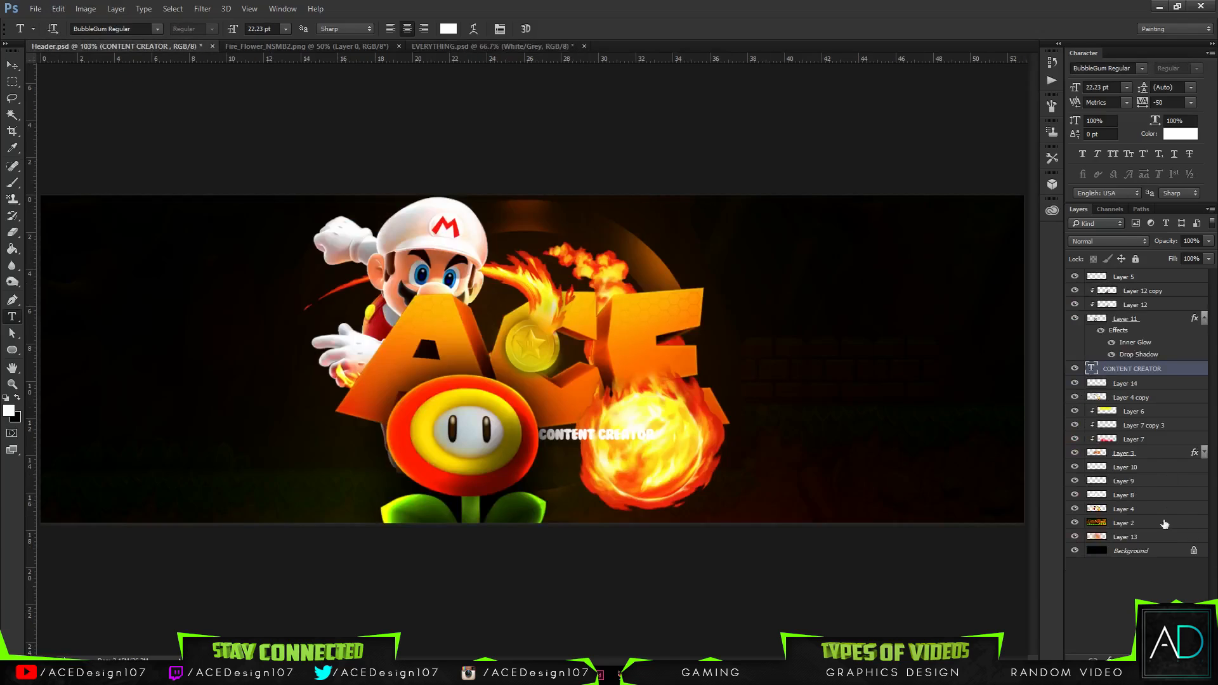
right_click(1139, 368)
left_click(879, 527)
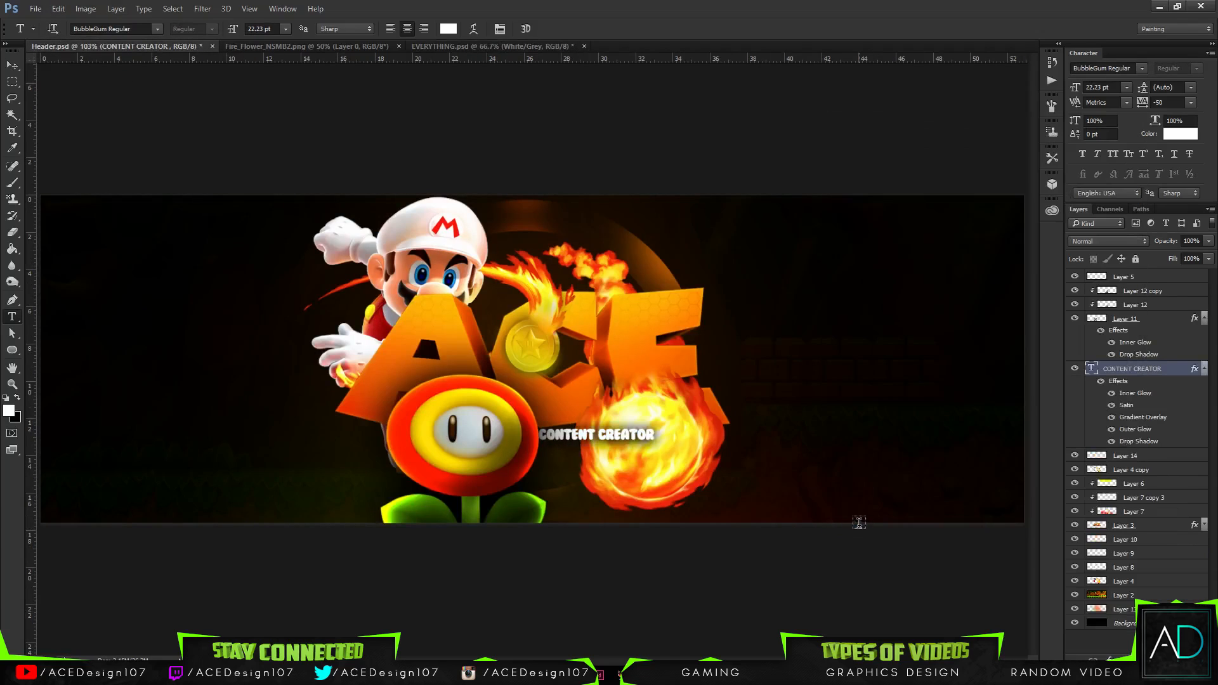
Step: Show the Light Blue sample instead of White/Grey in EVERYTHING.psd, copy its layer style and return to Header.psd
left_click(505, 46)
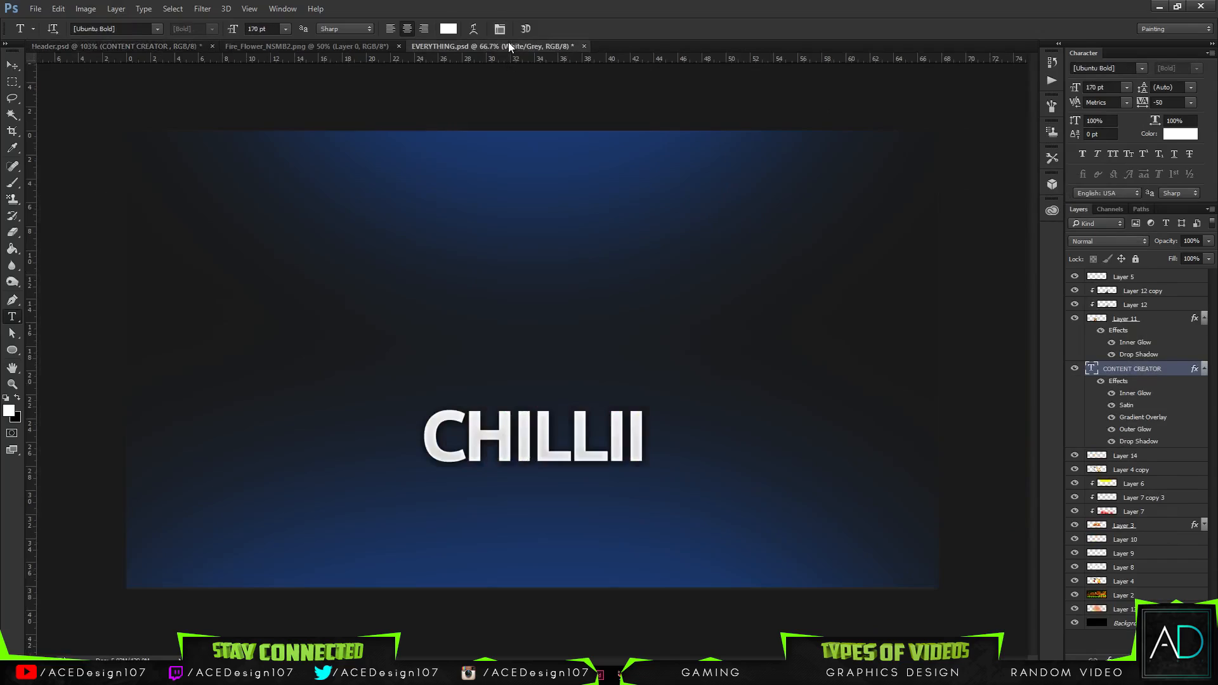
left_click(1075, 546)
left_click(1075, 512)
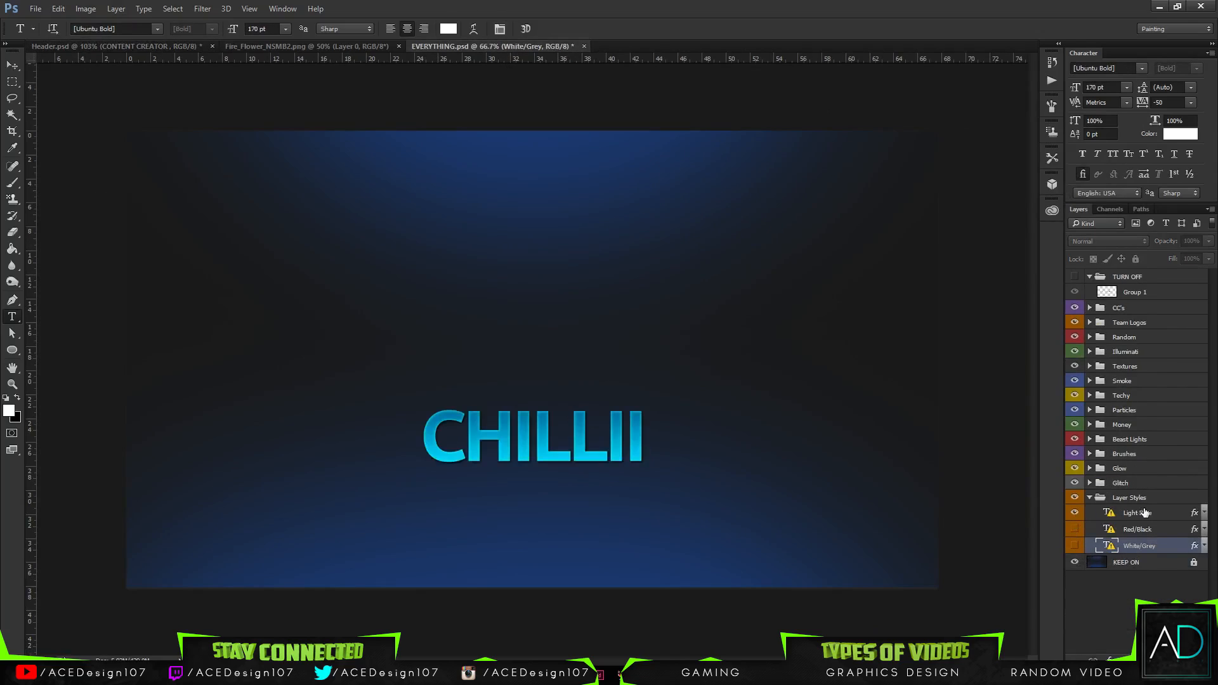
right_click(1139, 513)
left_click(888, 514)
left_click(95, 46)
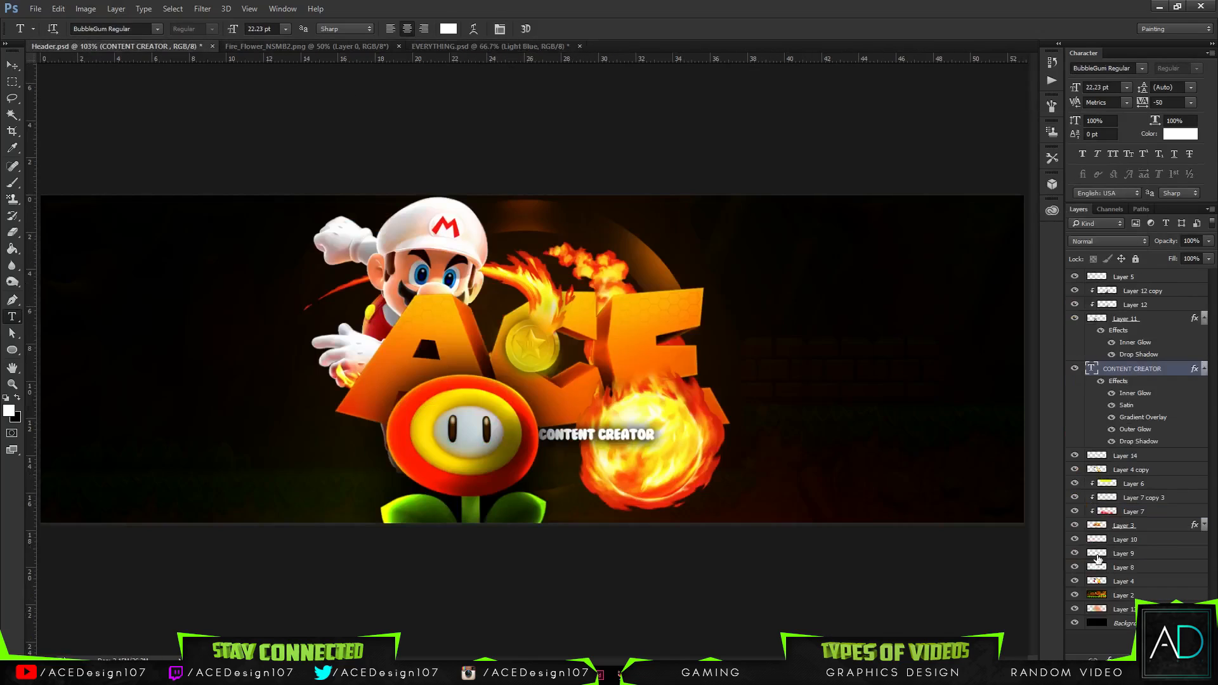
Step: Try to replace the CONTENT CREATOR layer's style with the copied Light Blue style
right_click(1152, 377)
left_click(889, 516)
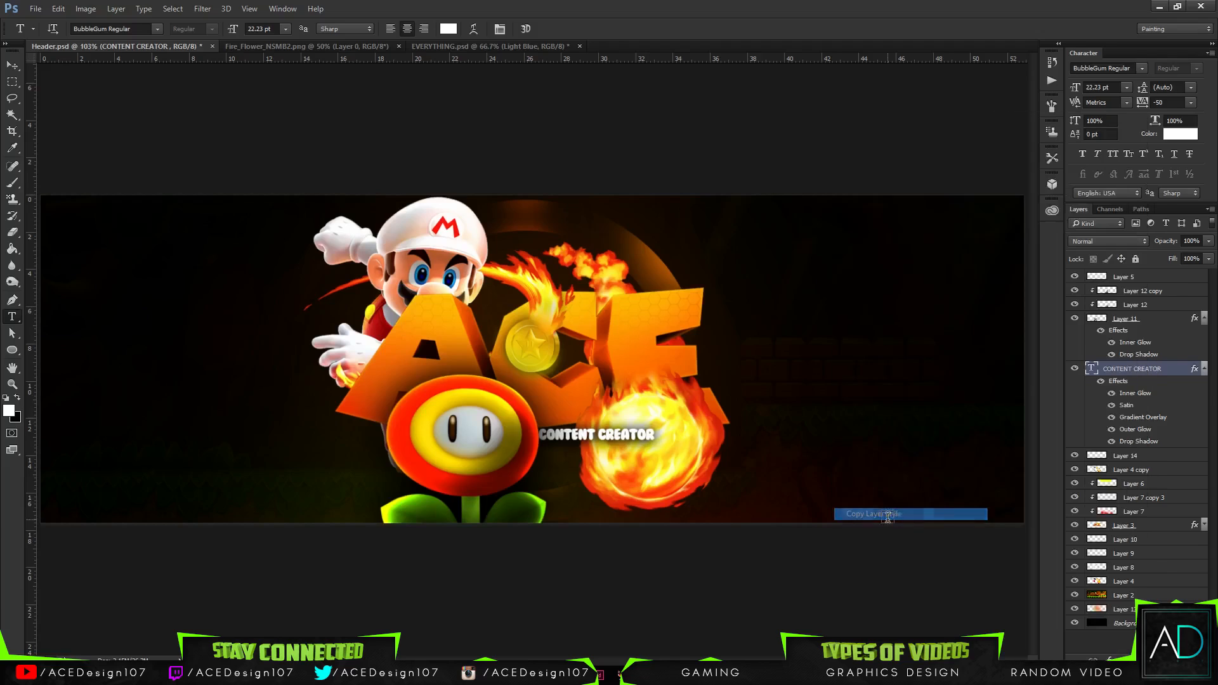
right_click(1155, 379)
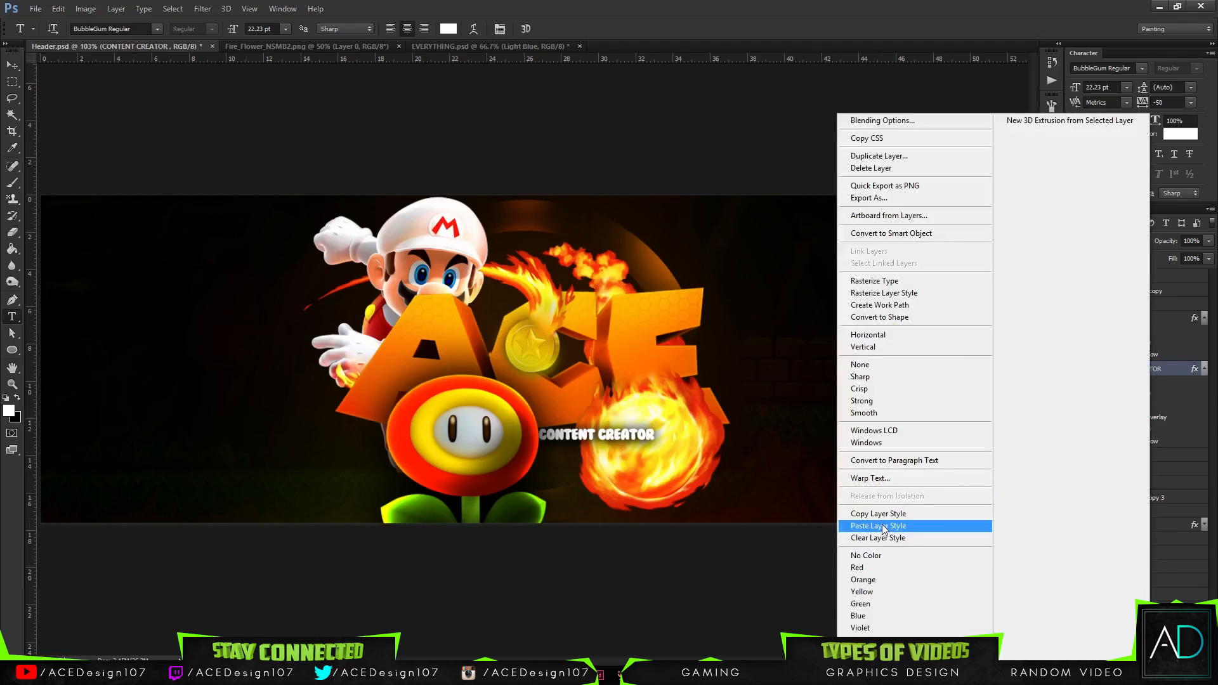
left_click(883, 524)
right_click(1136, 376)
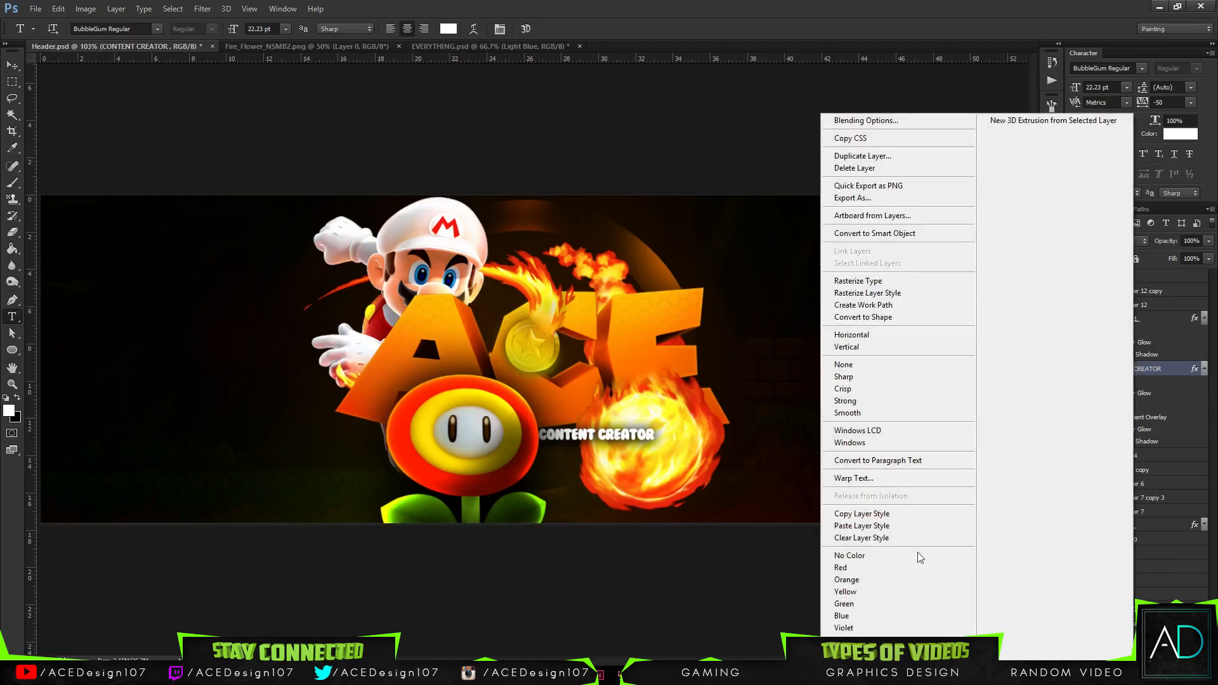
left_click(888, 526)
right_click(1136, 375)
left_click(888, 526)
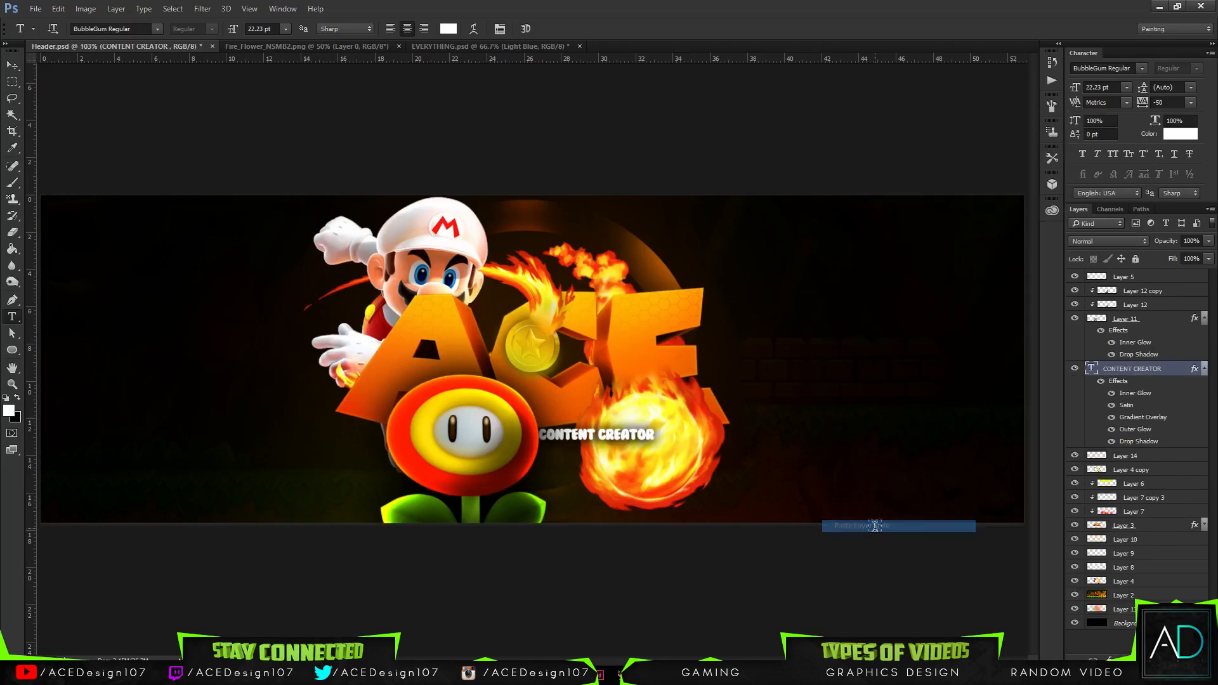
Step: Copy the Light Blue layer style from EVERYTHING.psd again and paste it onto the CONTENT CREATOR layer in Header.psd
left_click(513, 49)
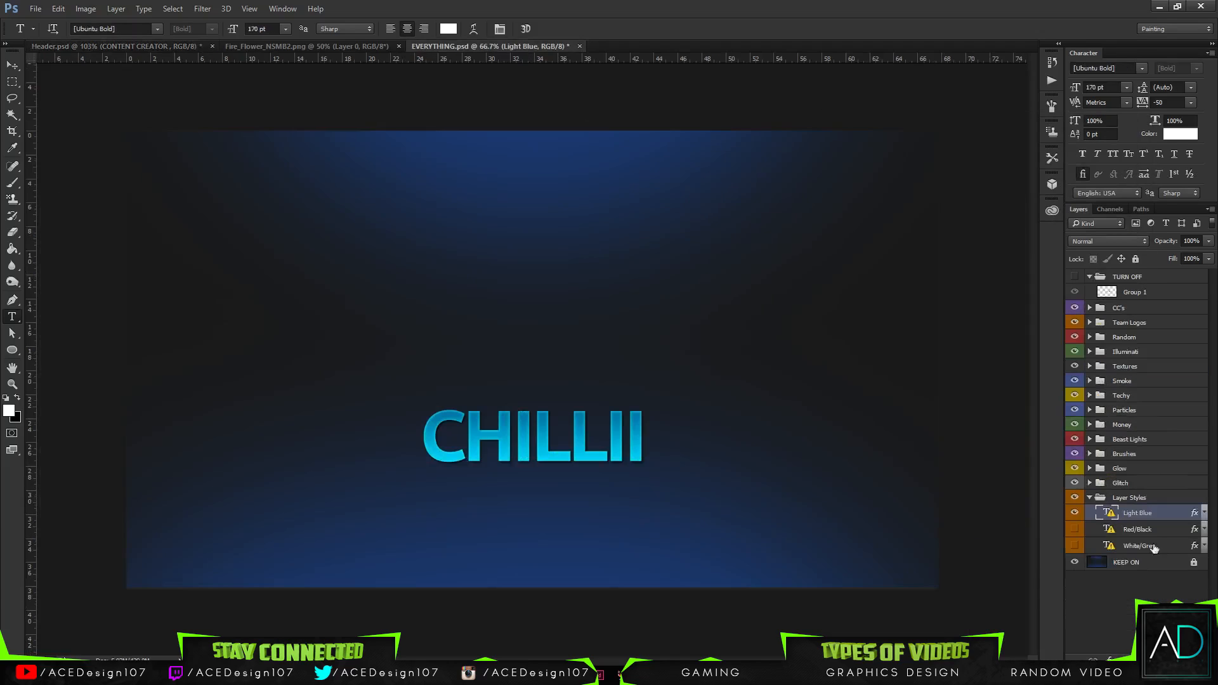
right_click(1134, 517)
left_click(888, 516)
left_click(108, 46)
right_click(1129, 369)
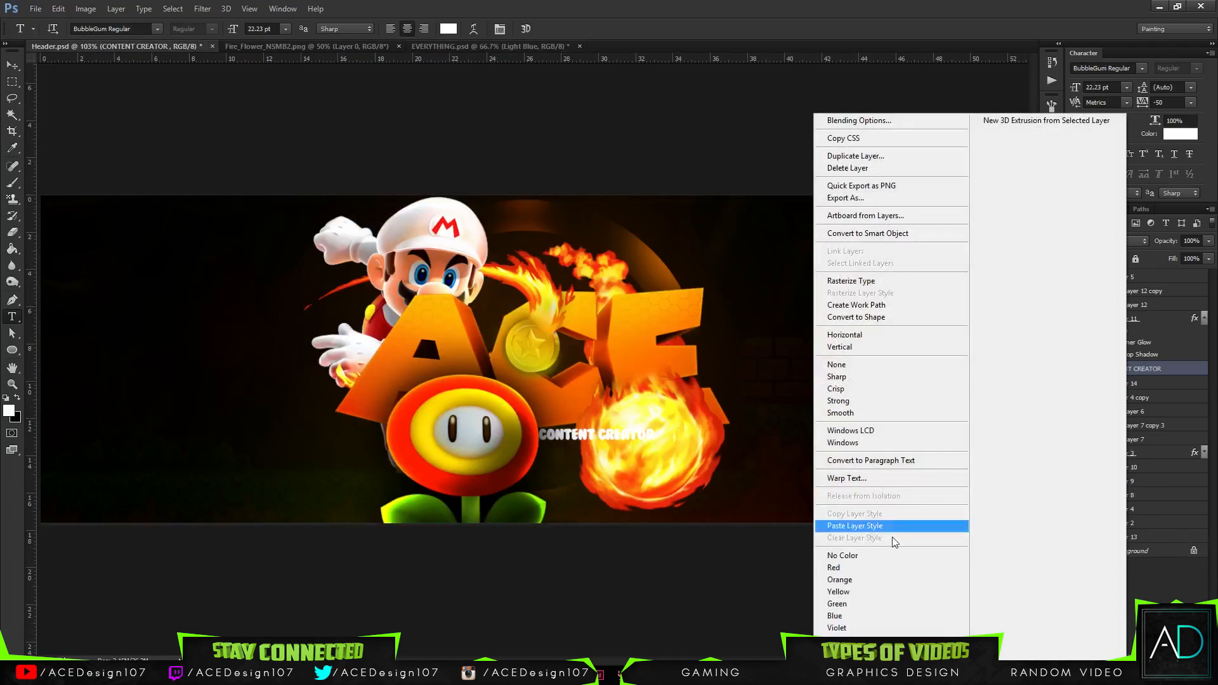
left_click(867, 525)
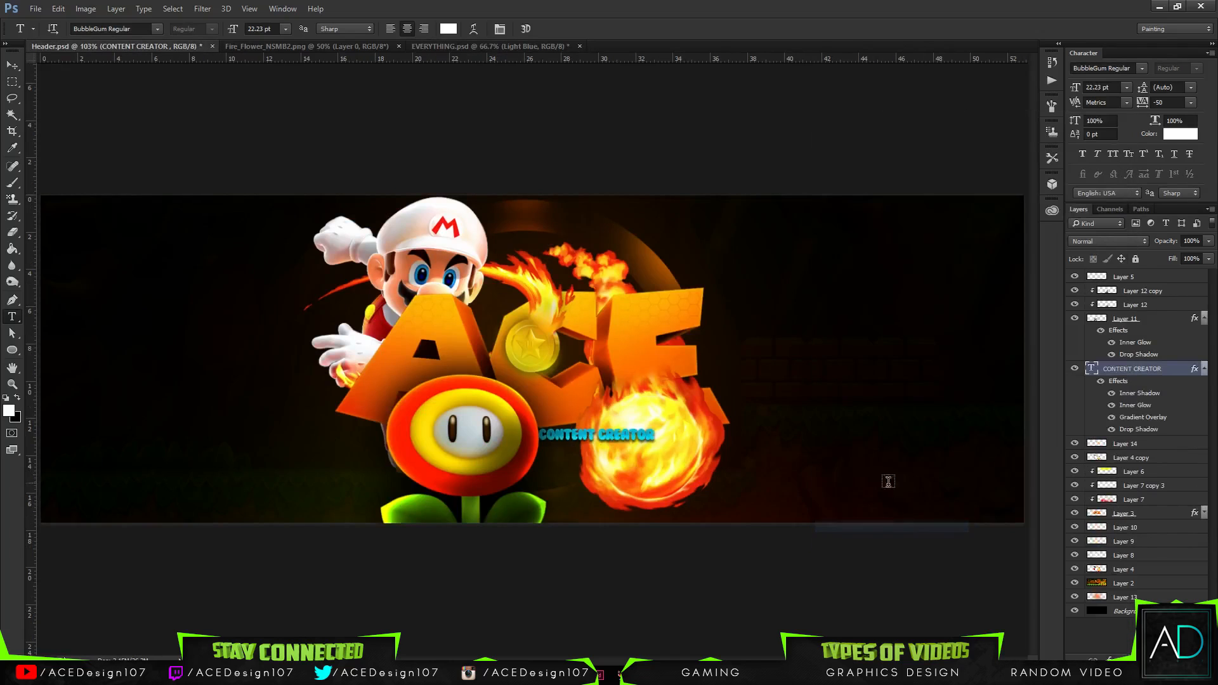
Step: Set the first colour stop of the CONTENT CREATOR layer's Gradient Overlay to orange ffb305, sampled from the top of the A
right_click(1112, 370)
left_click(822, 120)
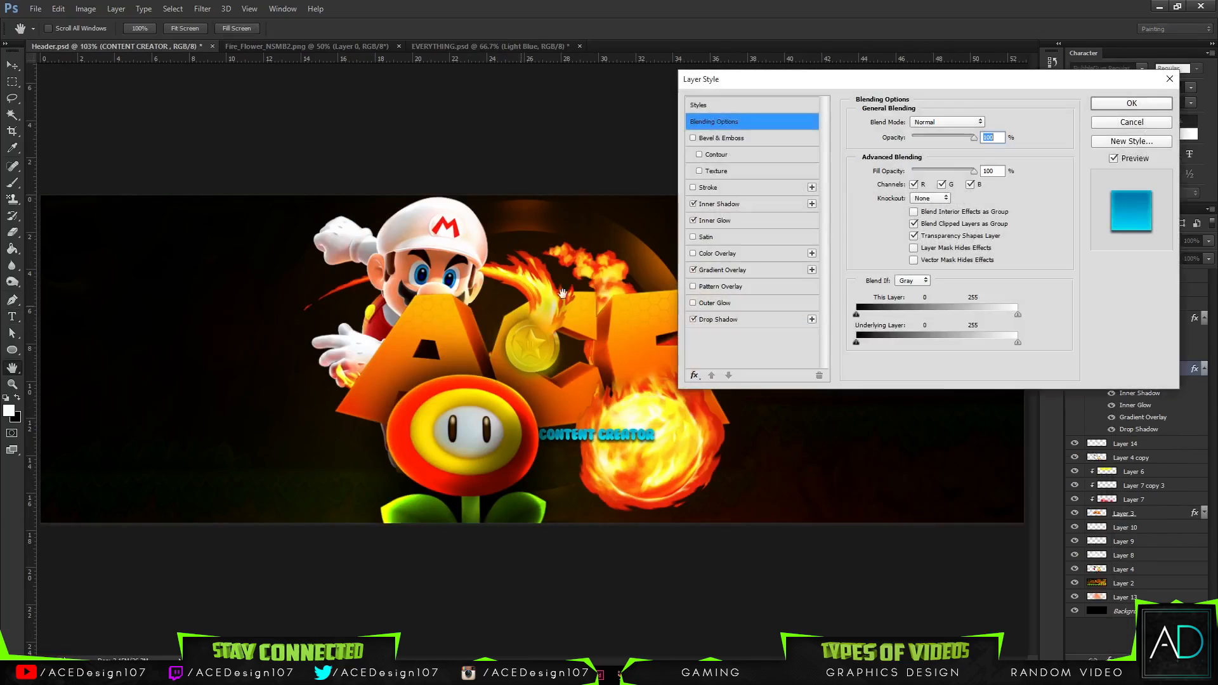
left_click(723, 270)
left_click(934, 152)
left_click(601, 413)
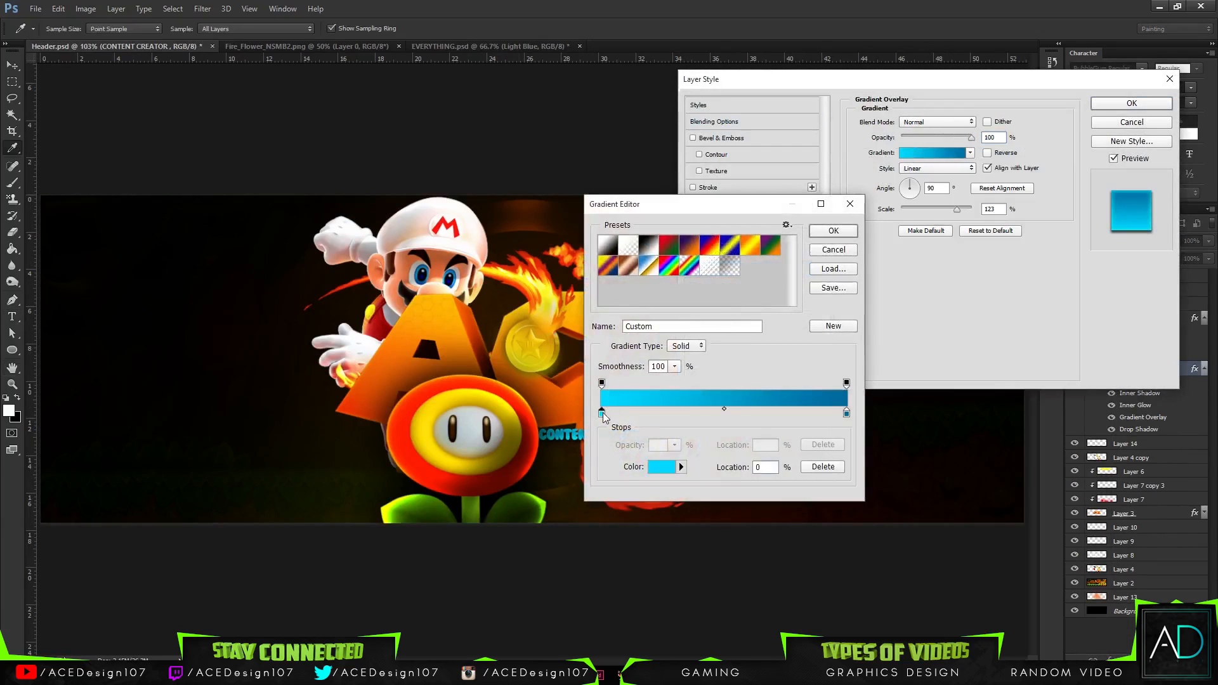
left_click(653, 467)
left_click(432, 296)
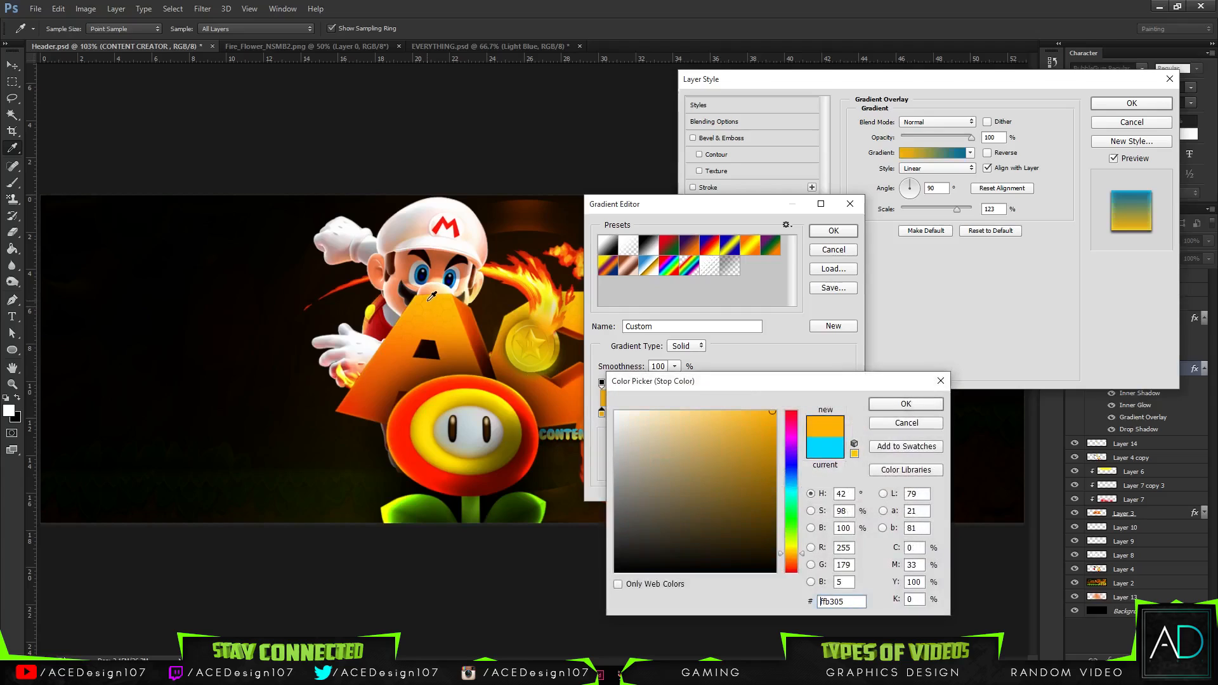
left_click(907, 403)
Step: Set the gradient's end stop to red ee2e03, sampled near the A's lower-left corner, then accept and reverse the gradient
mouse_move(846, 414)
left_mouse_down()
mouse_move(811, 419)
mouse_move(839, 436)
left_mouse_up()
left_click(846, 413)
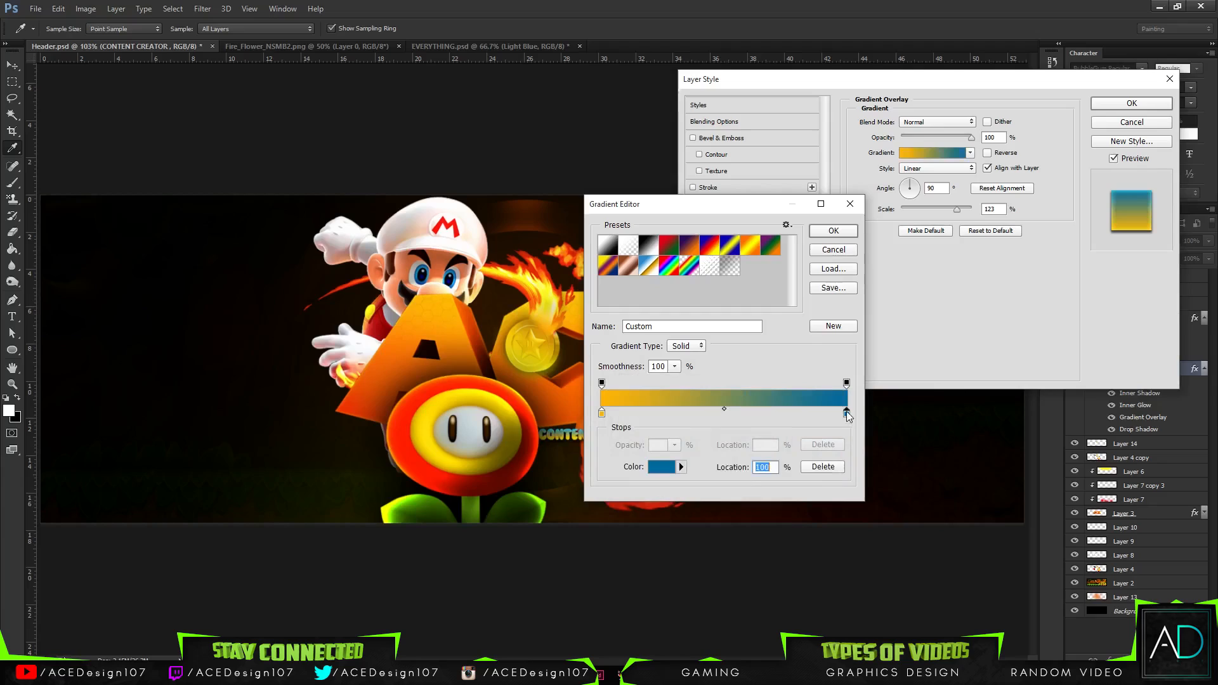
left_click(657, 469)
left_click(356, 411)
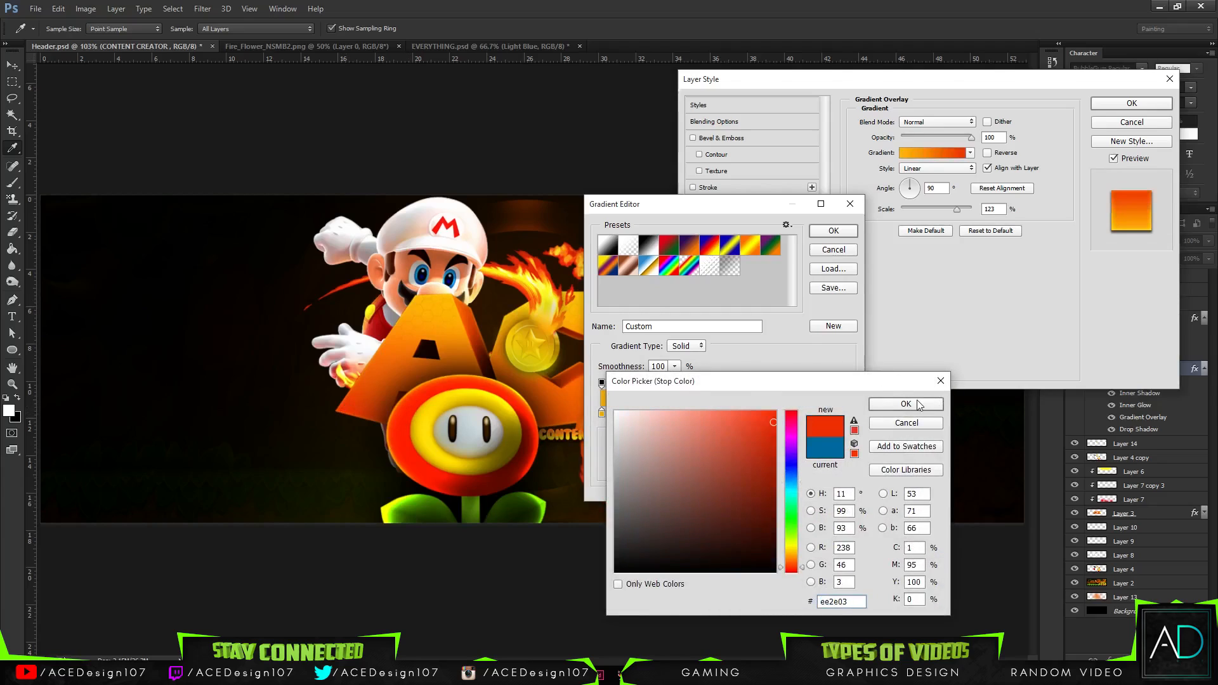
left_click(906, 404)
left_click(833, 230)
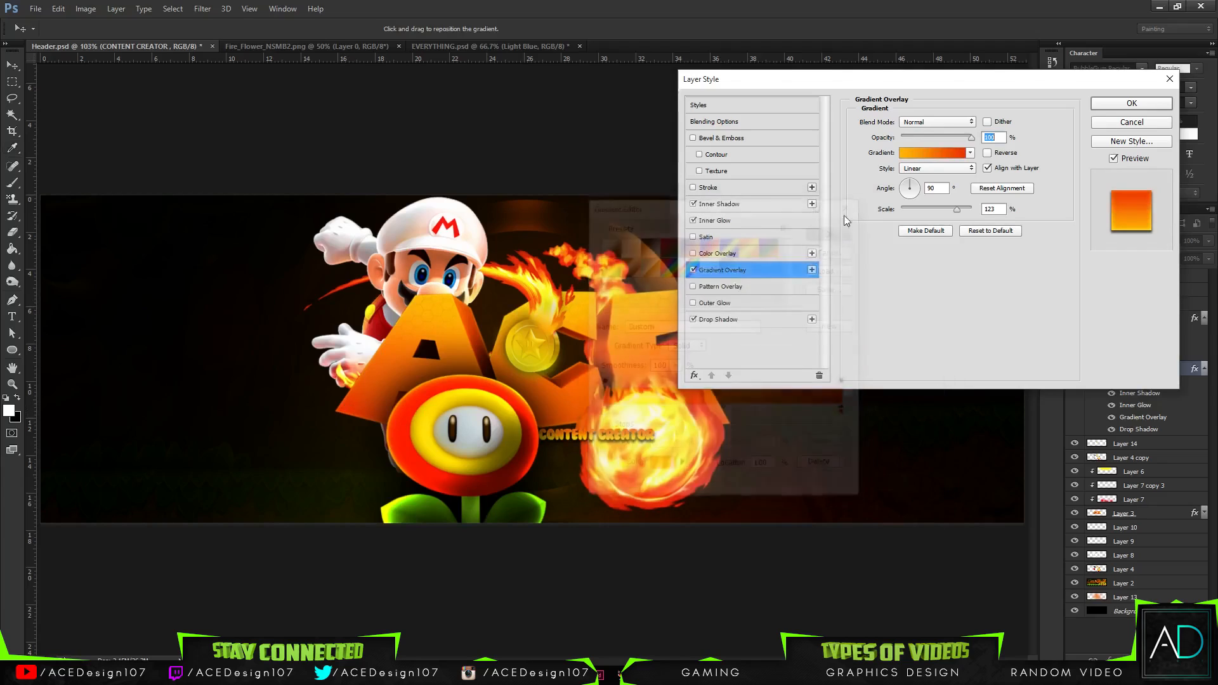
left_click(994, 154)
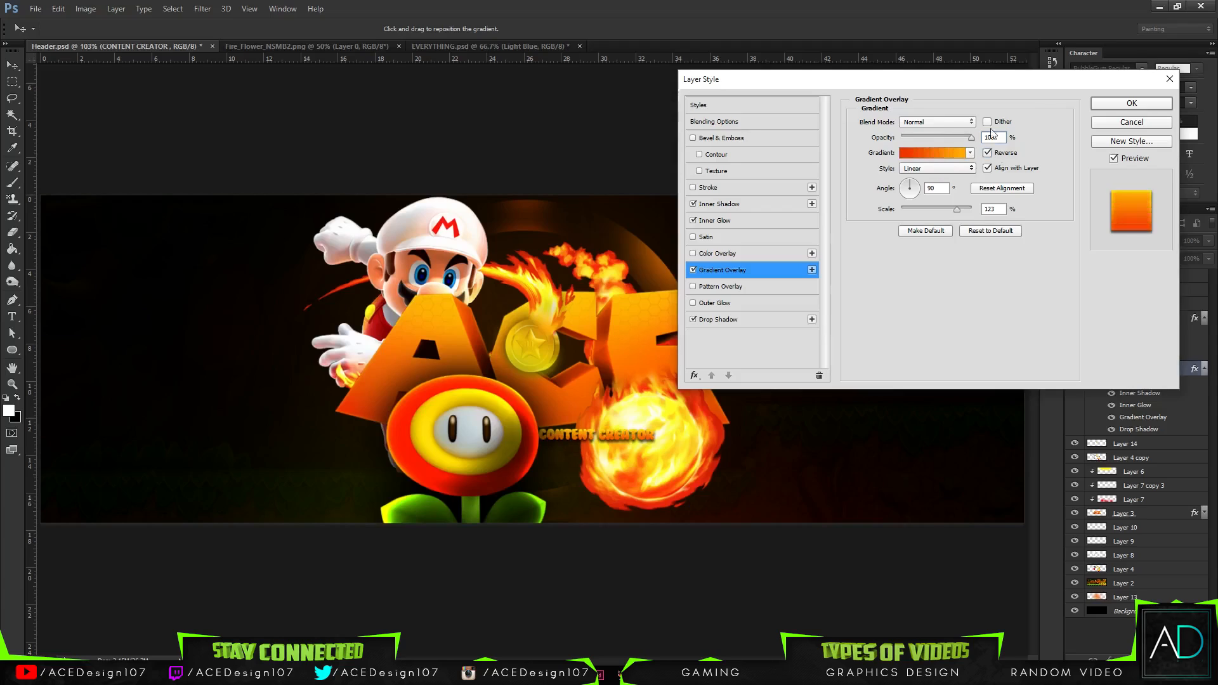
Step: Set the CONTENT CREATOR layer's Drop Shadow to distance 0 px, spread 27%, size 8 px and about 75% opacity, then accept the style
left_click(717, 319)
mouse_move(904, 212)
left_mouse_down()
mouse_move(915, 211)
mouse_move(900, 212)
left_mouse_up()
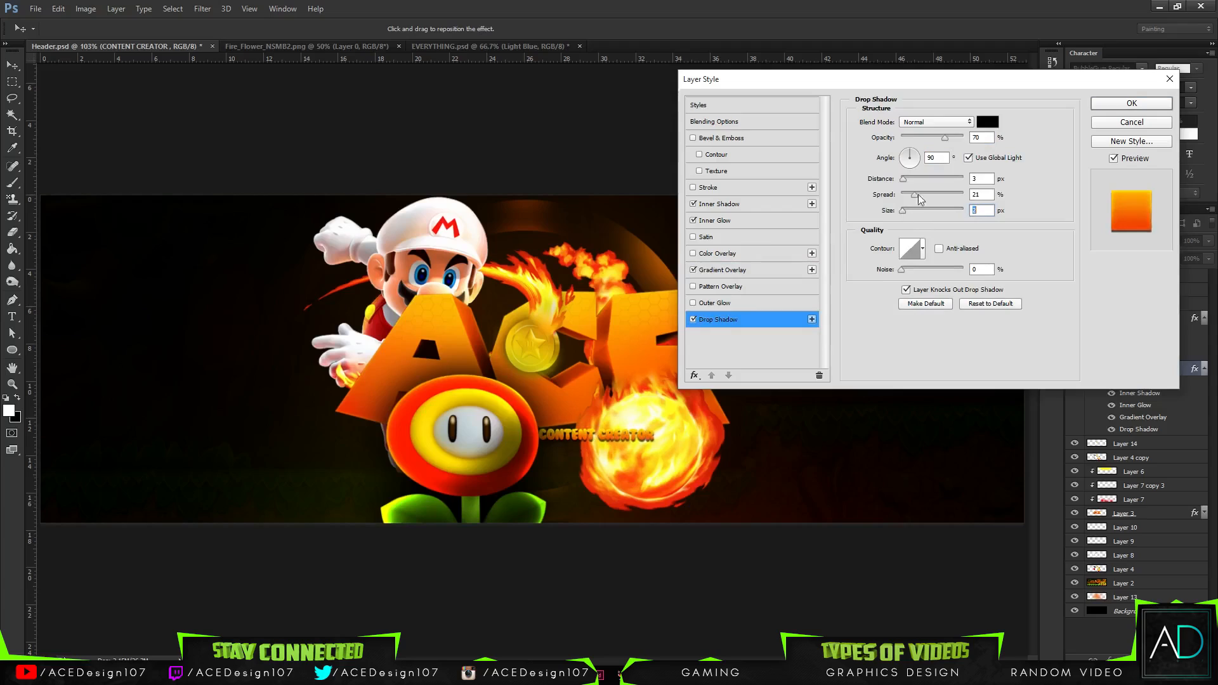
left_click_drag(945, 137, 966, 137)
mouse_move(914, 195)
left_mouse_down()
mouse_move(885, 181)
mouse_move(915, 184)
mouse_move(900, 189)
mouse_move(918, 194)
mouse_move(909, 215)
left_mouse_up()
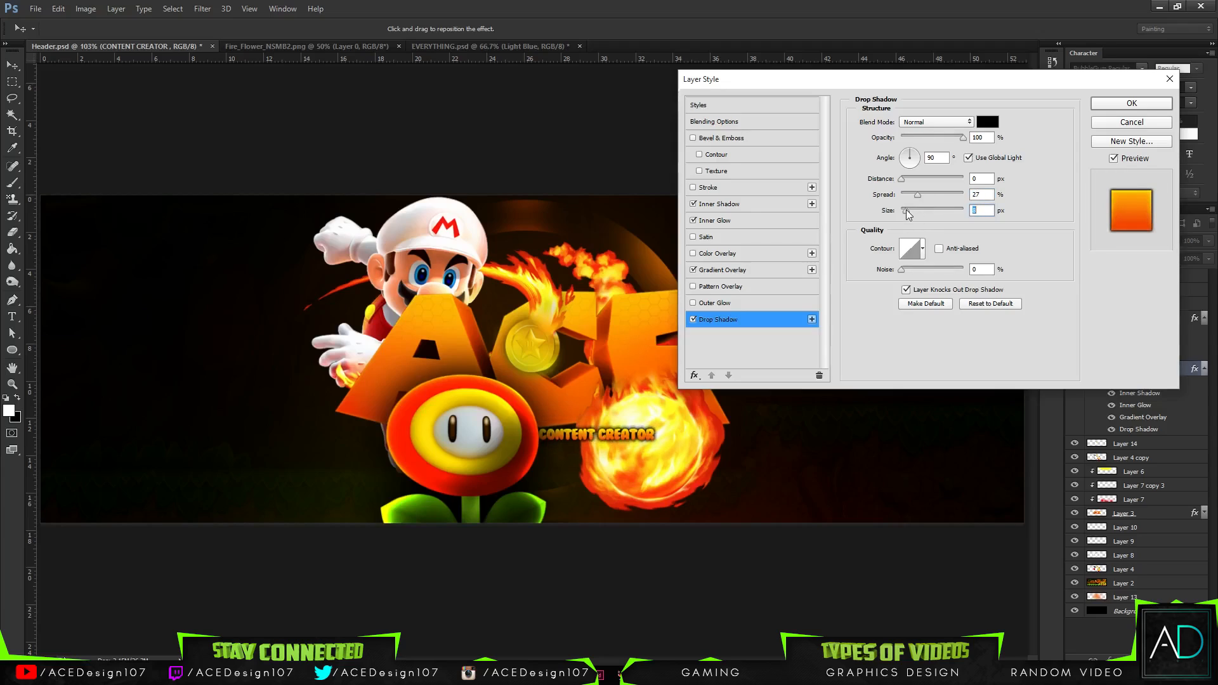
left_click_drag(964, 137, 948, 139)
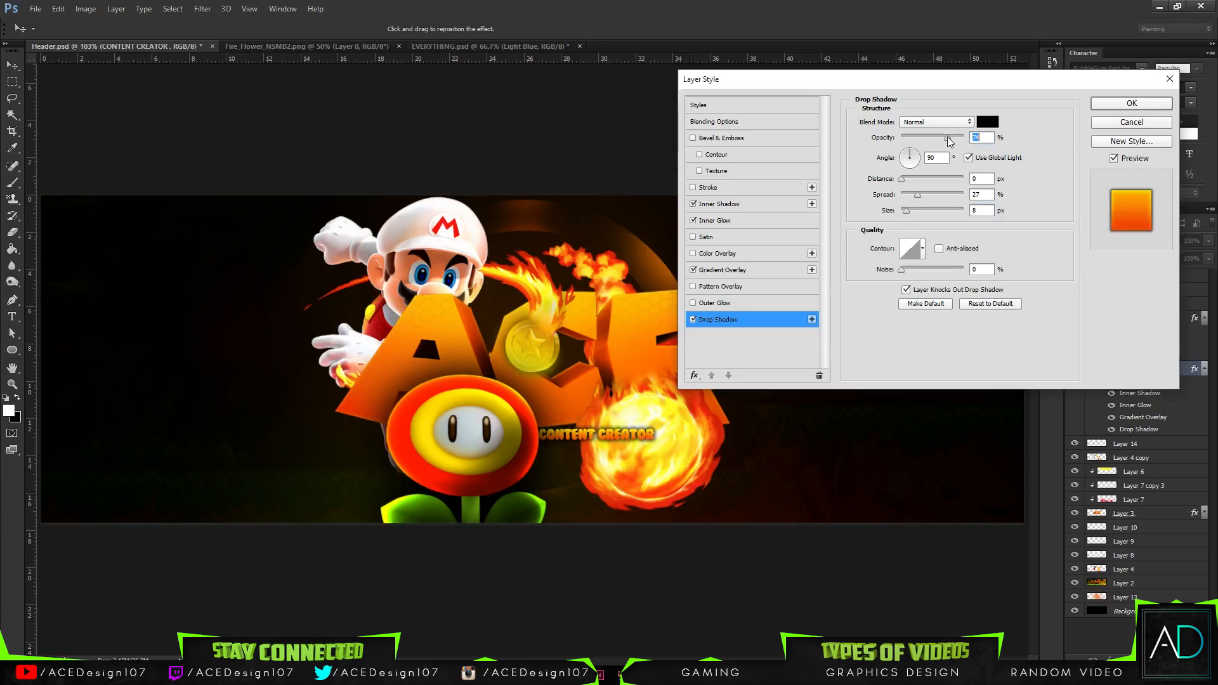
left_click(1125, 103)
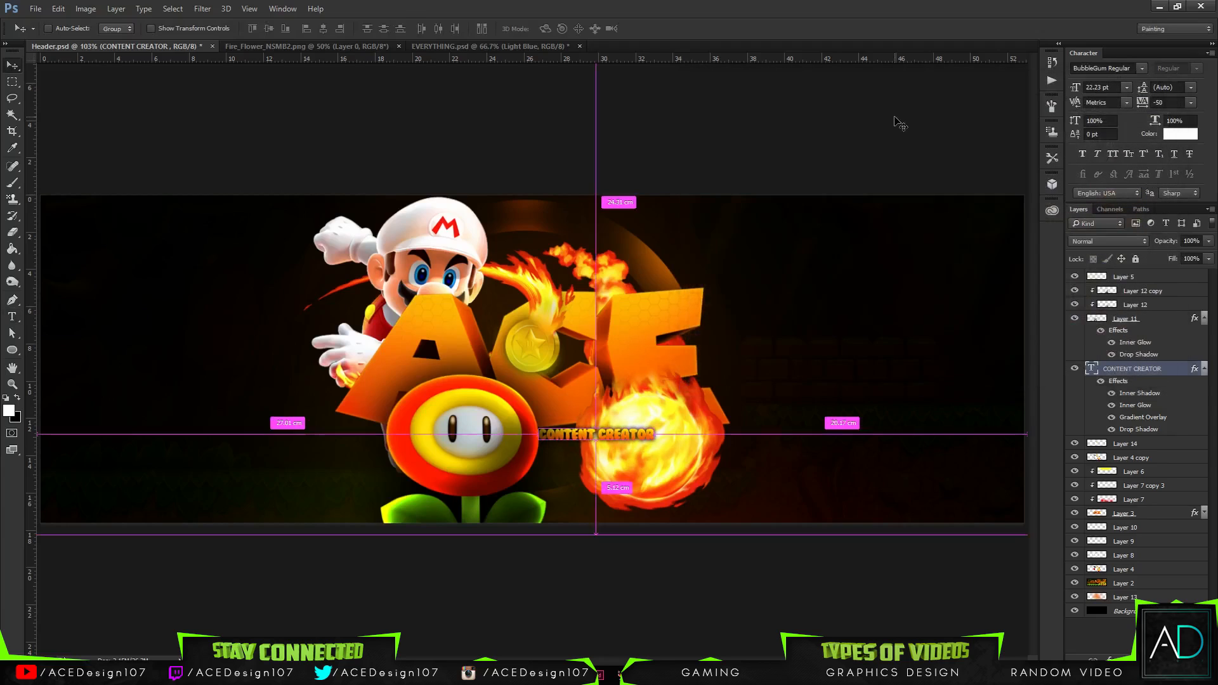
Step: In EVERYTHING.psd, hide the Light Blue sample, show the White/Grey one and copy its layer style
left_click(493, 47)
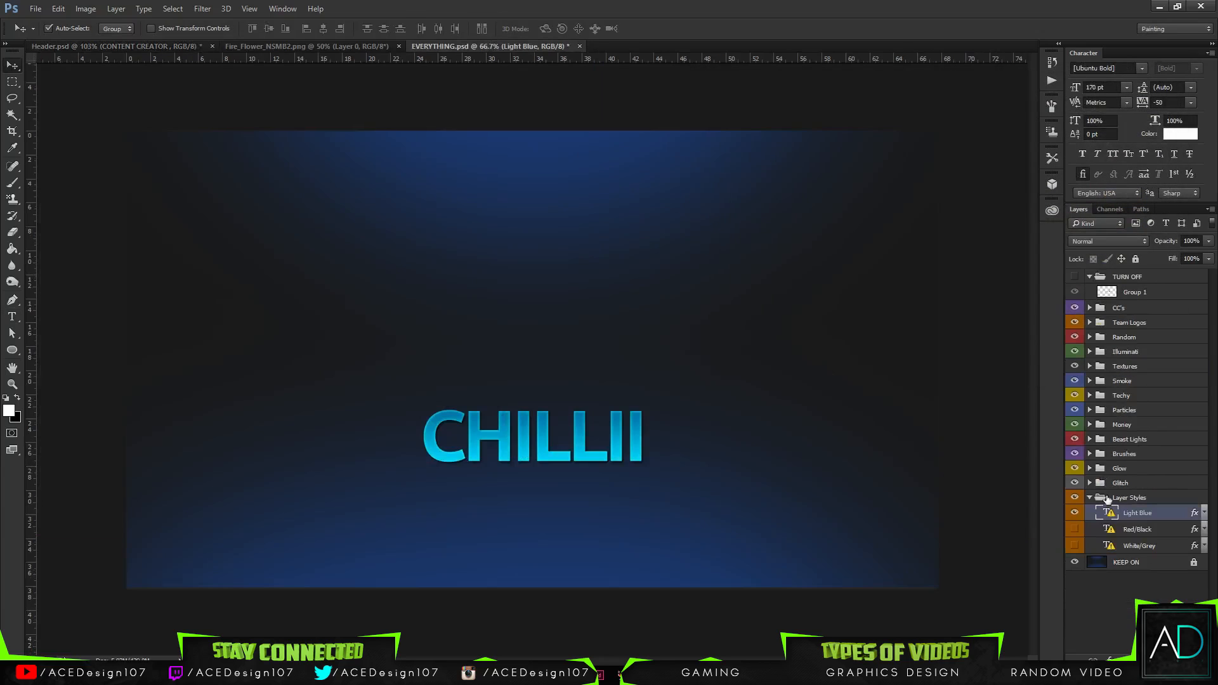
left_click(1075, 513)
left_click(1075, 546)
right_click(1138, 546)
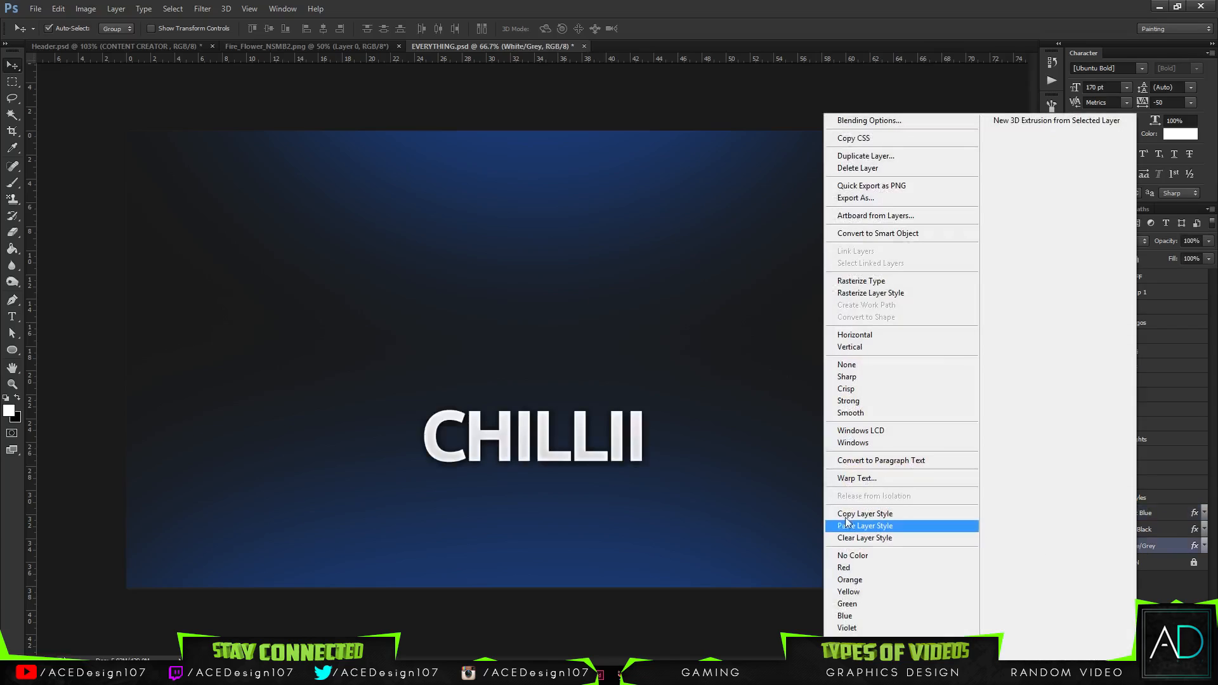
left_click(865, 514)
Step: Replace the CONTENT CREATOR layer's style in Header.psd with the copied White/Grey style and check the whole banner
left_click(89, 46)
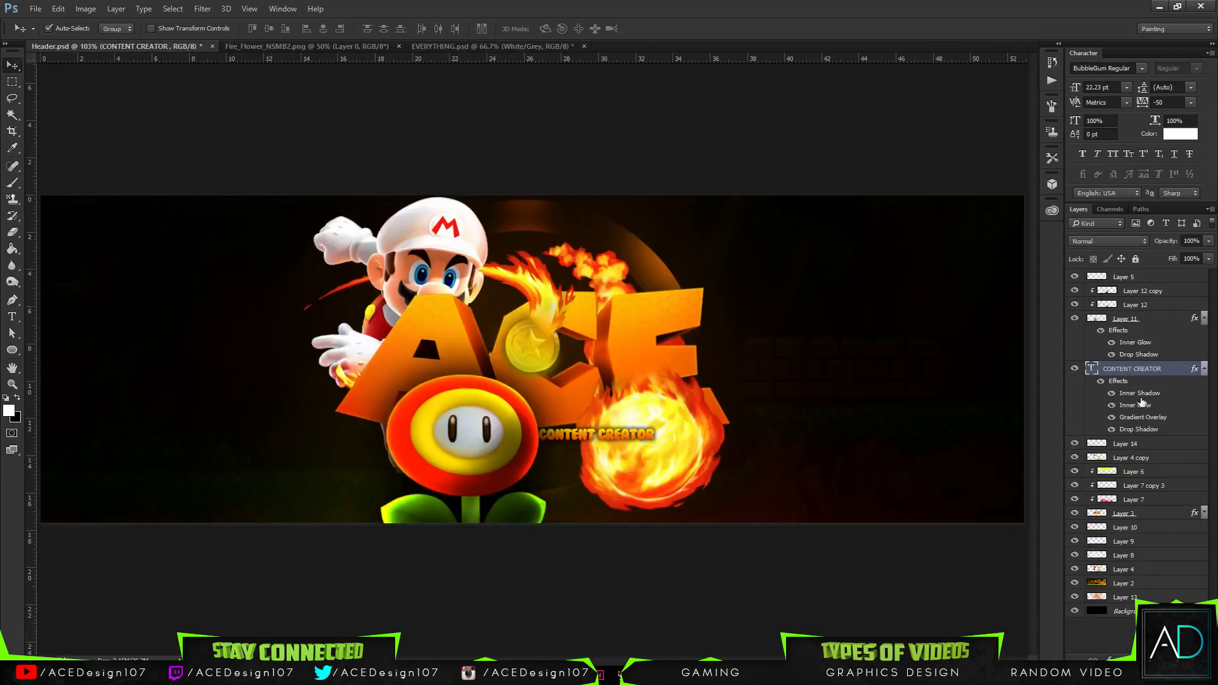
right_click(1146, 369)
left_click(882, 532)
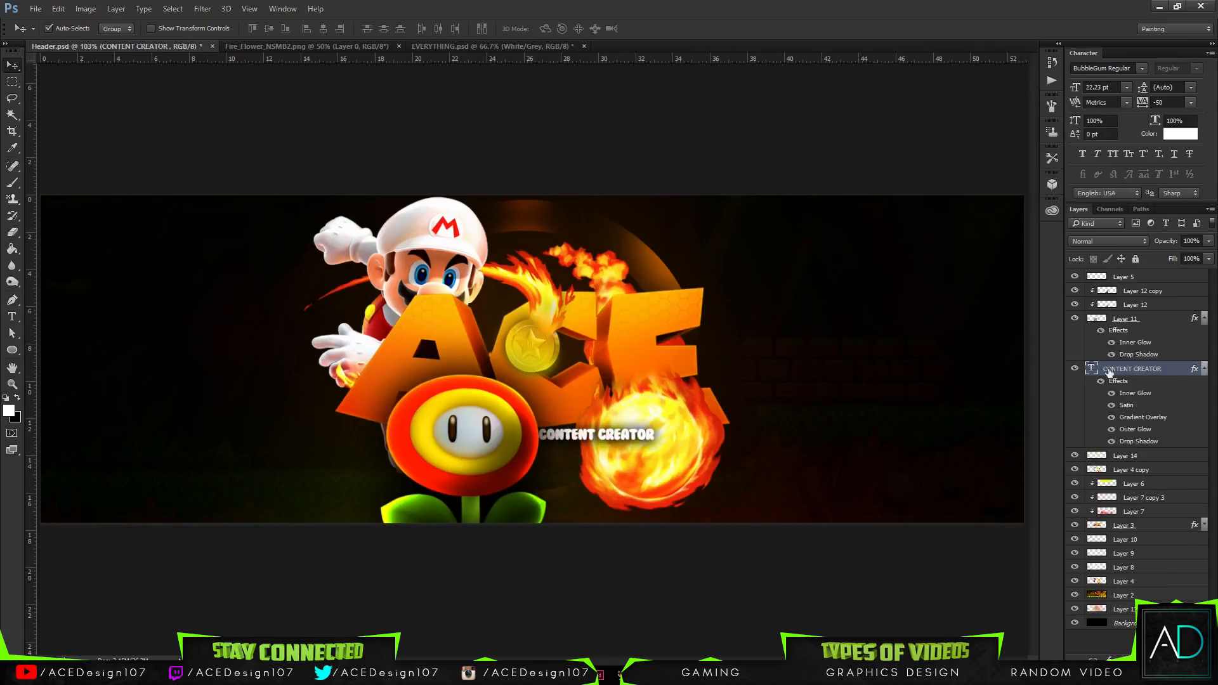
key("ctrl")
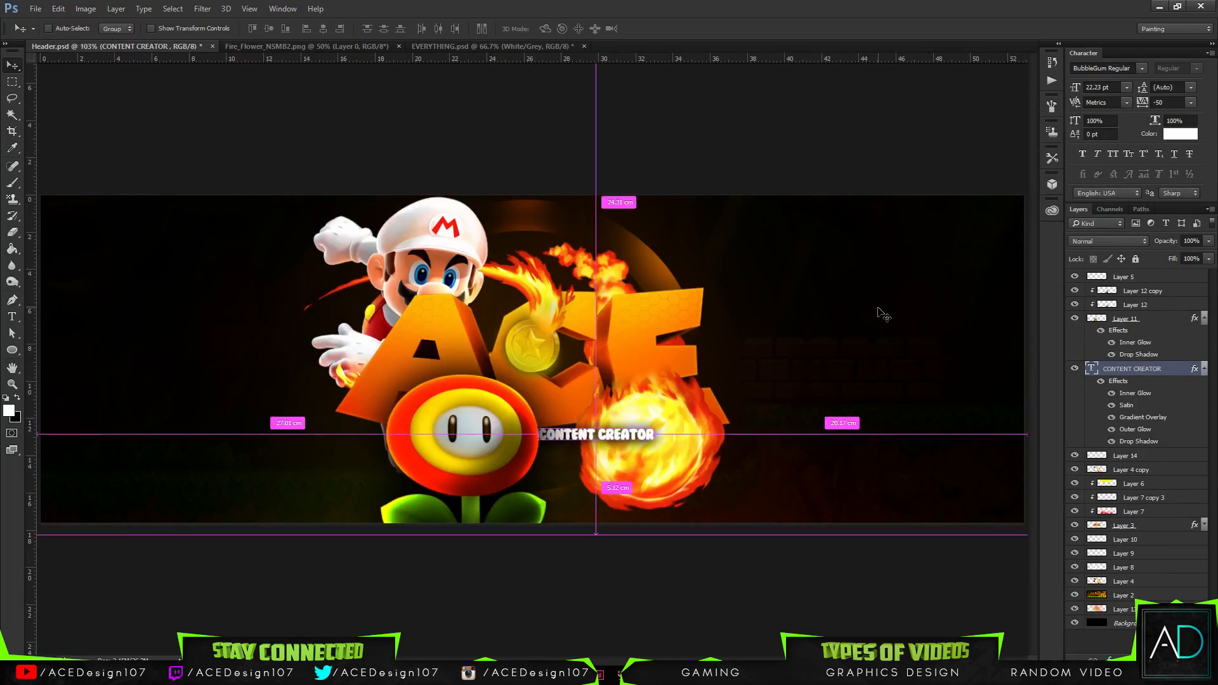
key("ctrl+minus")
key("ctrl+minus")
key("ctrl+minus")
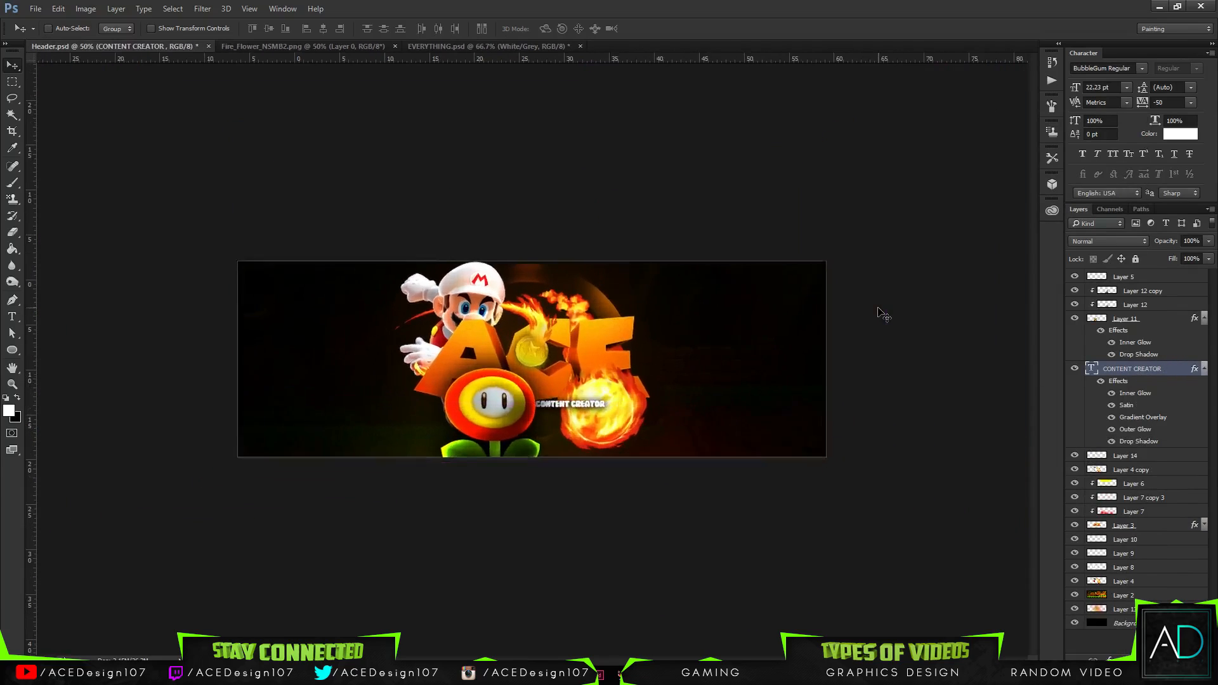
key("ctrl+0")
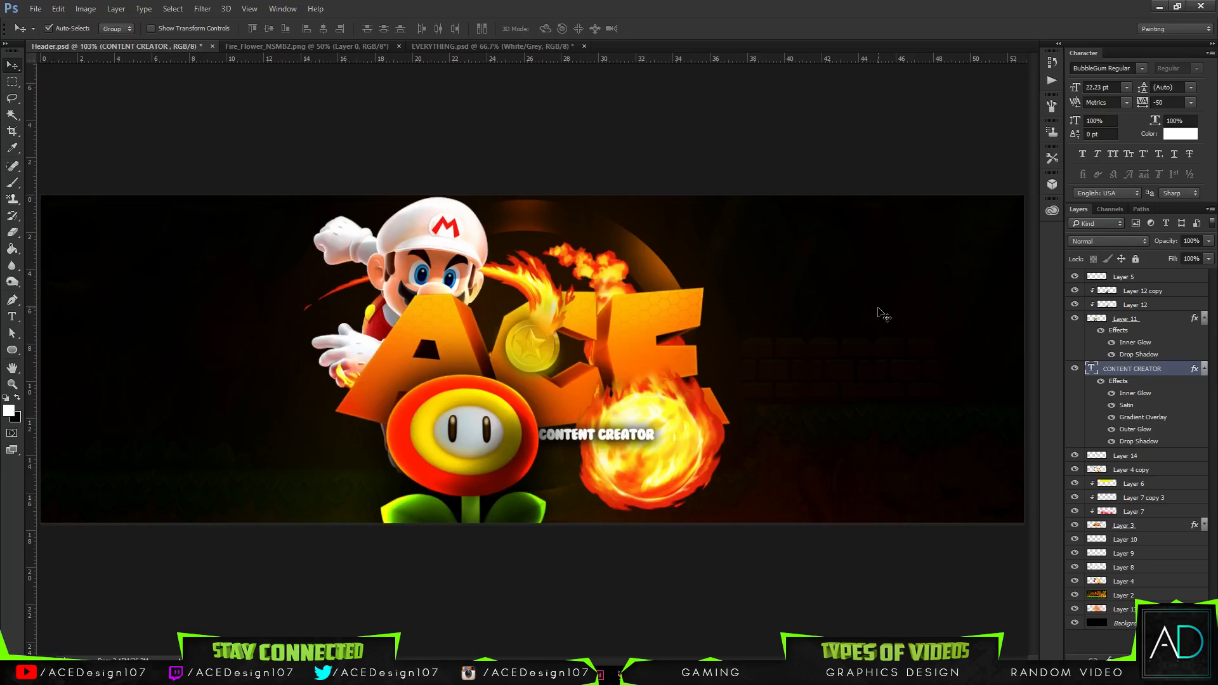
Step: Switch back to the EVERYTHING.psd resource document
left_click(453, 46)
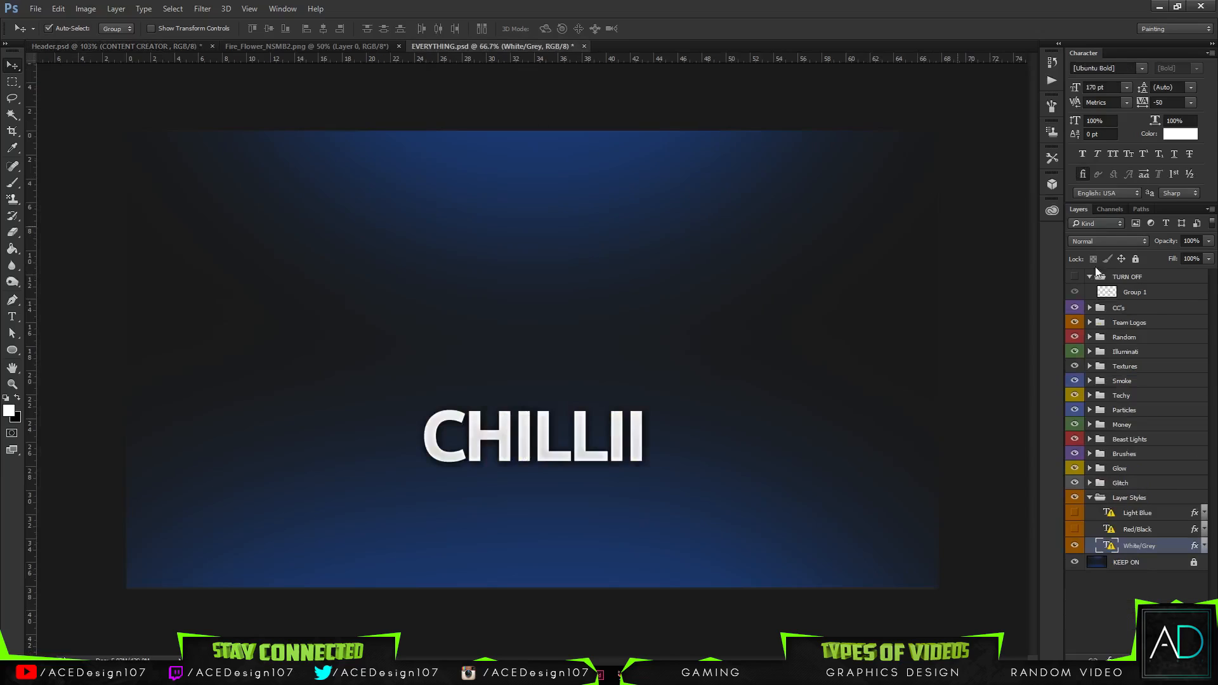